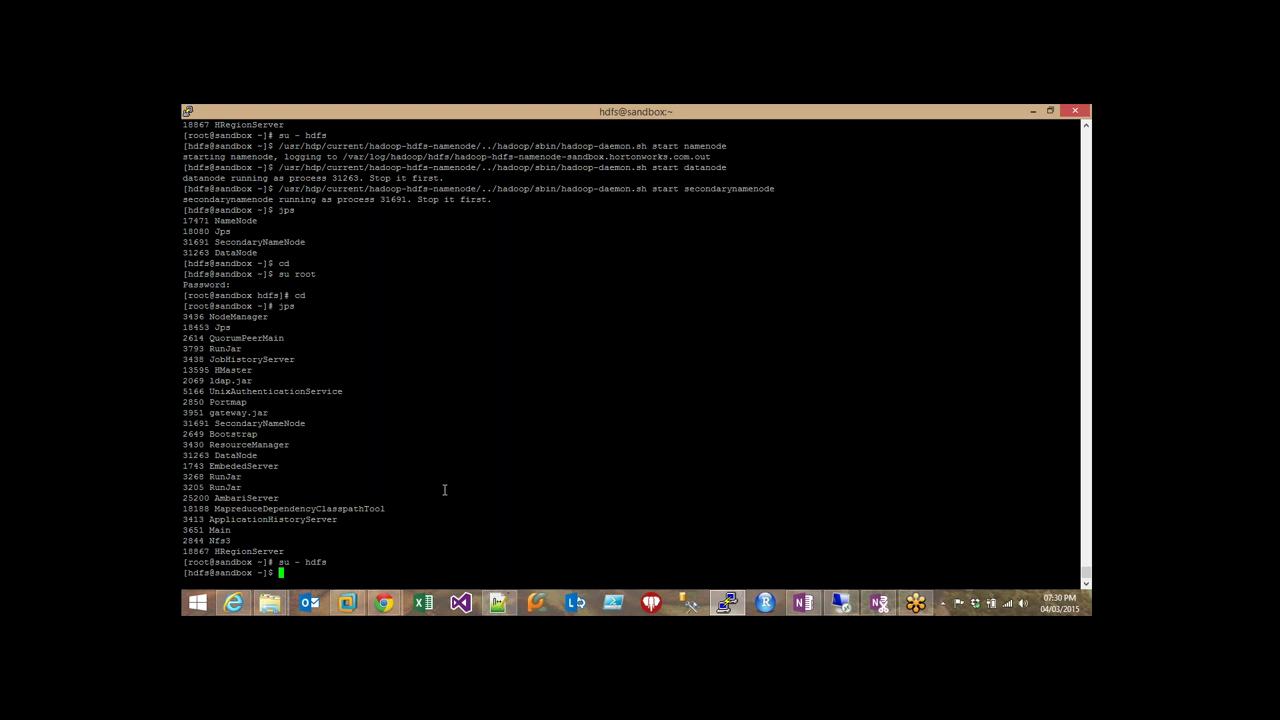
# Run hdfs dfsadmin -report, which fails with connection refused to sandbox.hortonworks.com:8020.
pyautogui.write('hdfs dfsadmin -report')
pyautogui.press('Return')
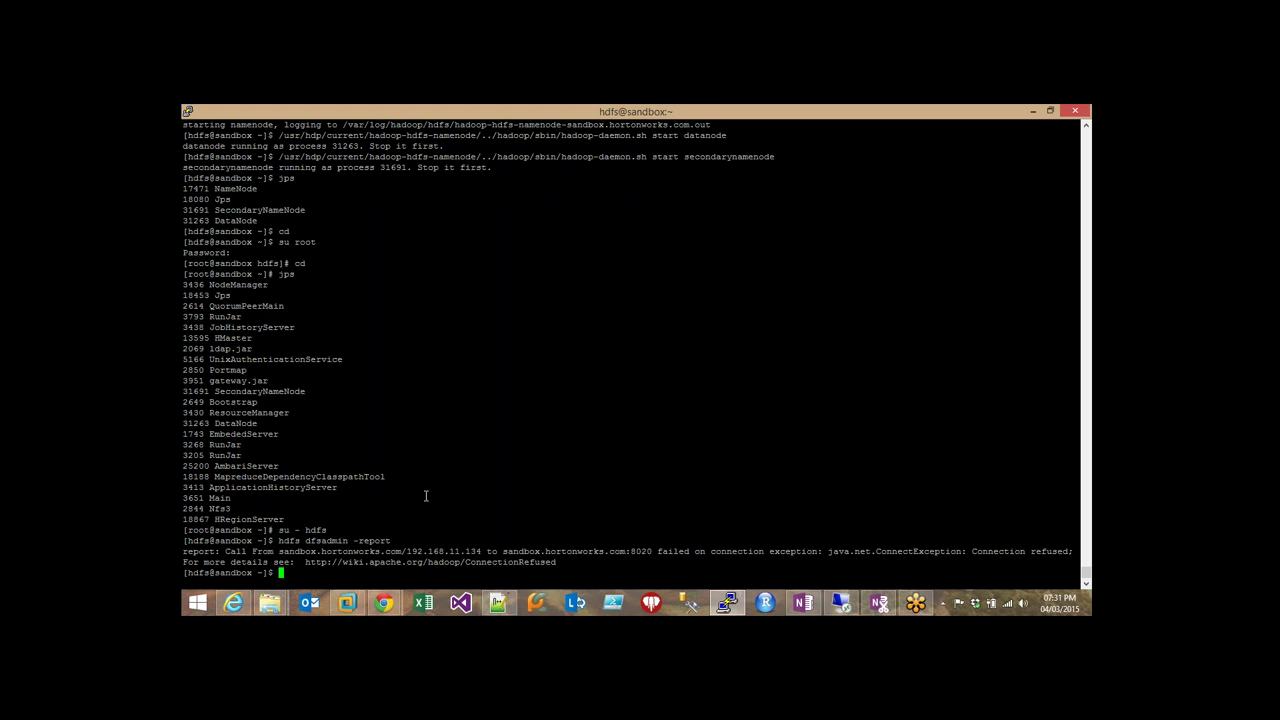
pyautogui.click(384, 603)
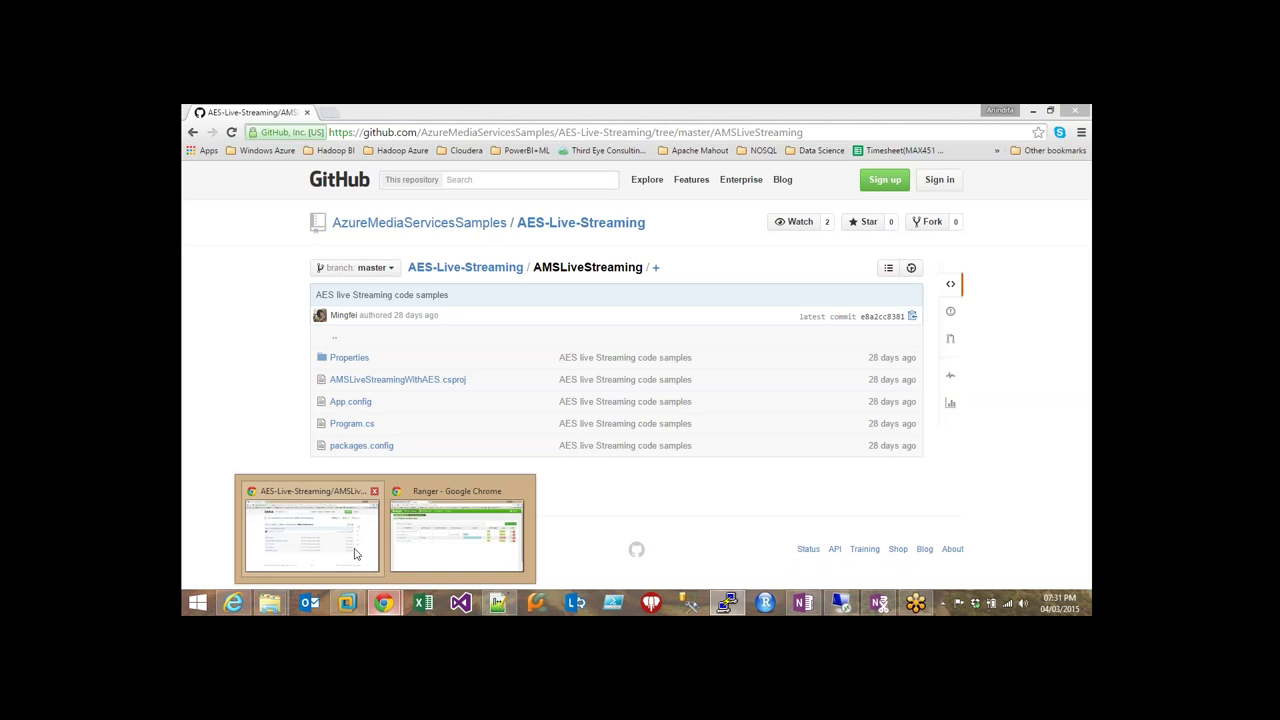
# Bring the Ambari browser window forward and close the Background Operations list.
pyautogui.click(456, 535)
pyautogui.click(240, 112)
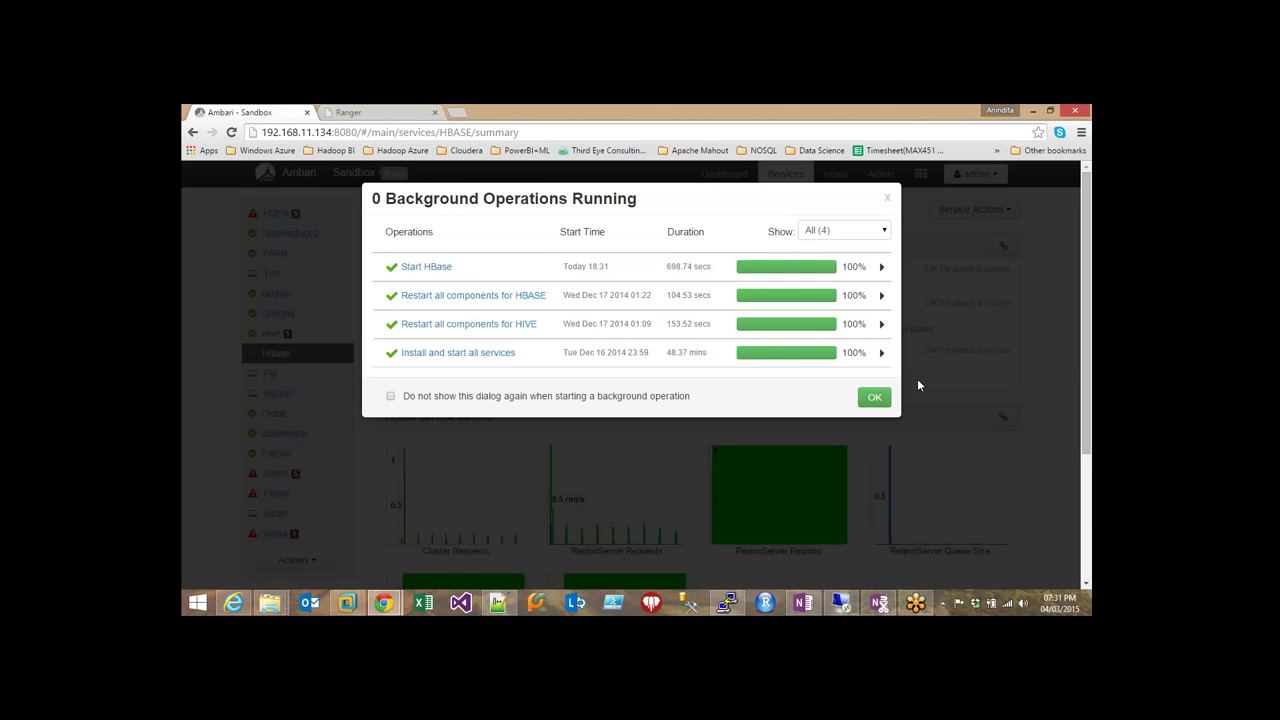
pyautogui.click(874, 397)
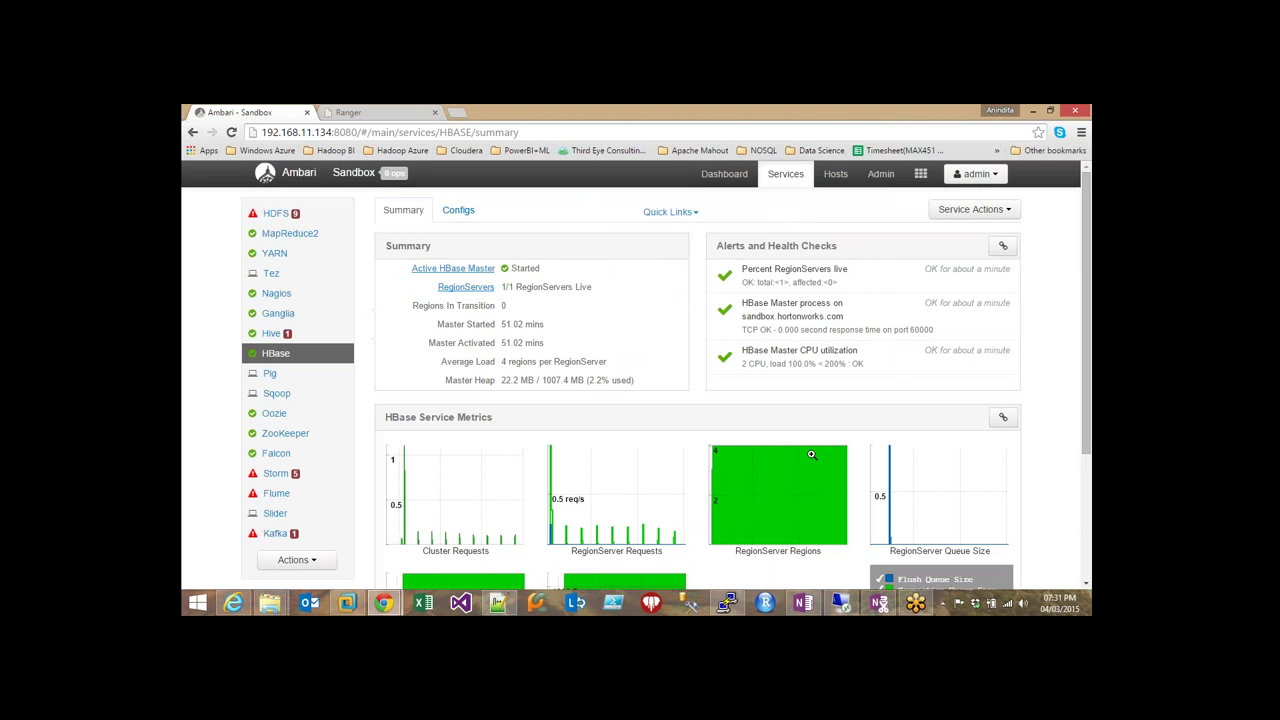
# Start the HDFS service from Service Actions and check the NameNode host summary.
pyautogui.click(278, 215)
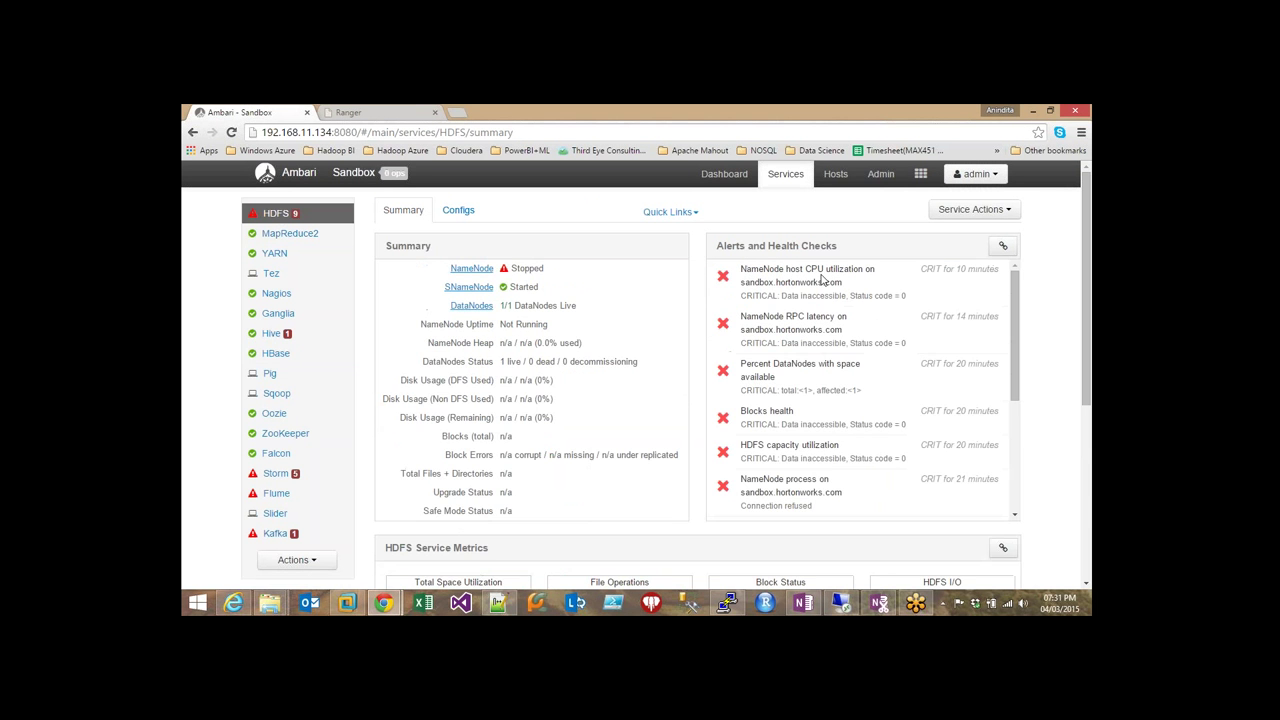
pyautogui.click(1000, 210)
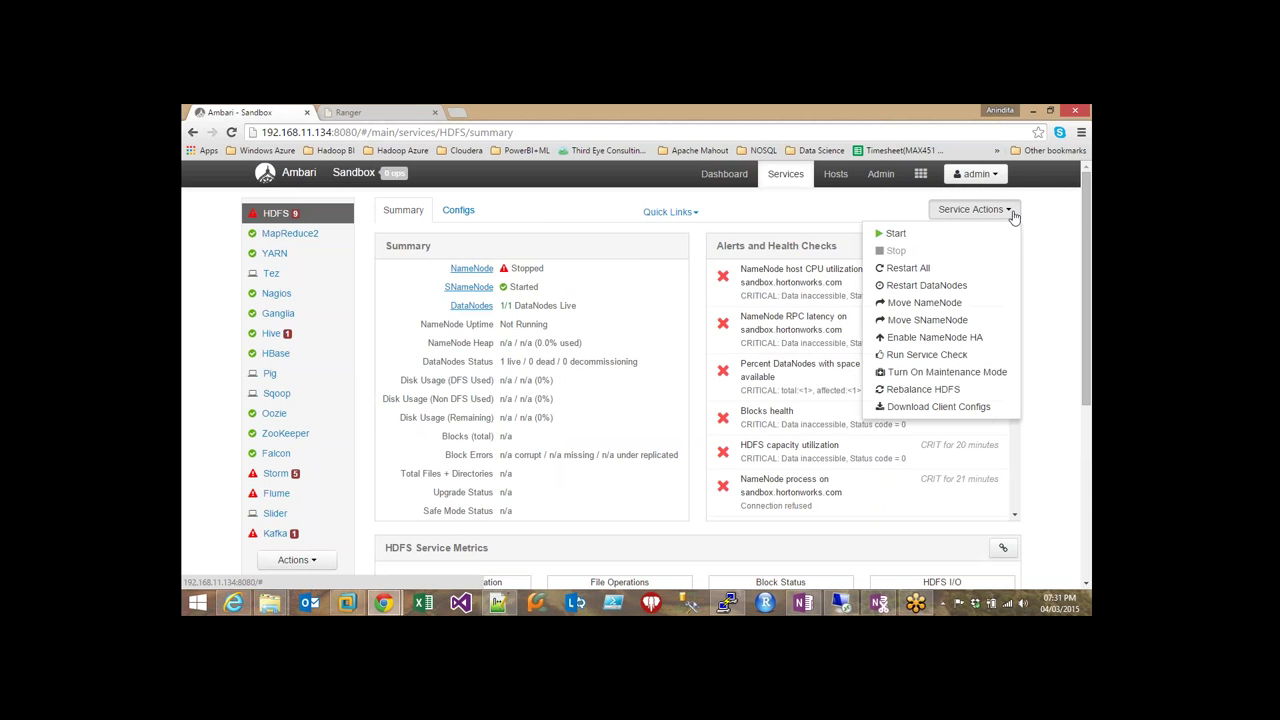
pyautogui.click(923, 238)
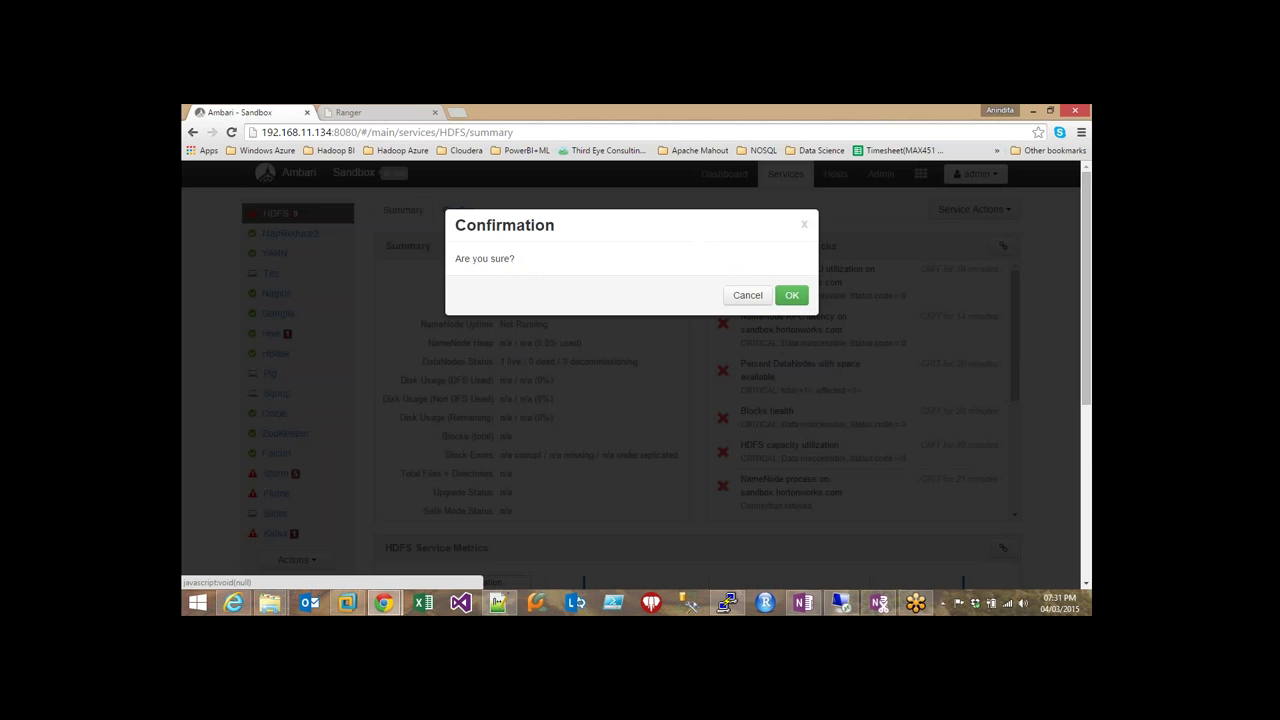
pyautogui.click(886, 356)
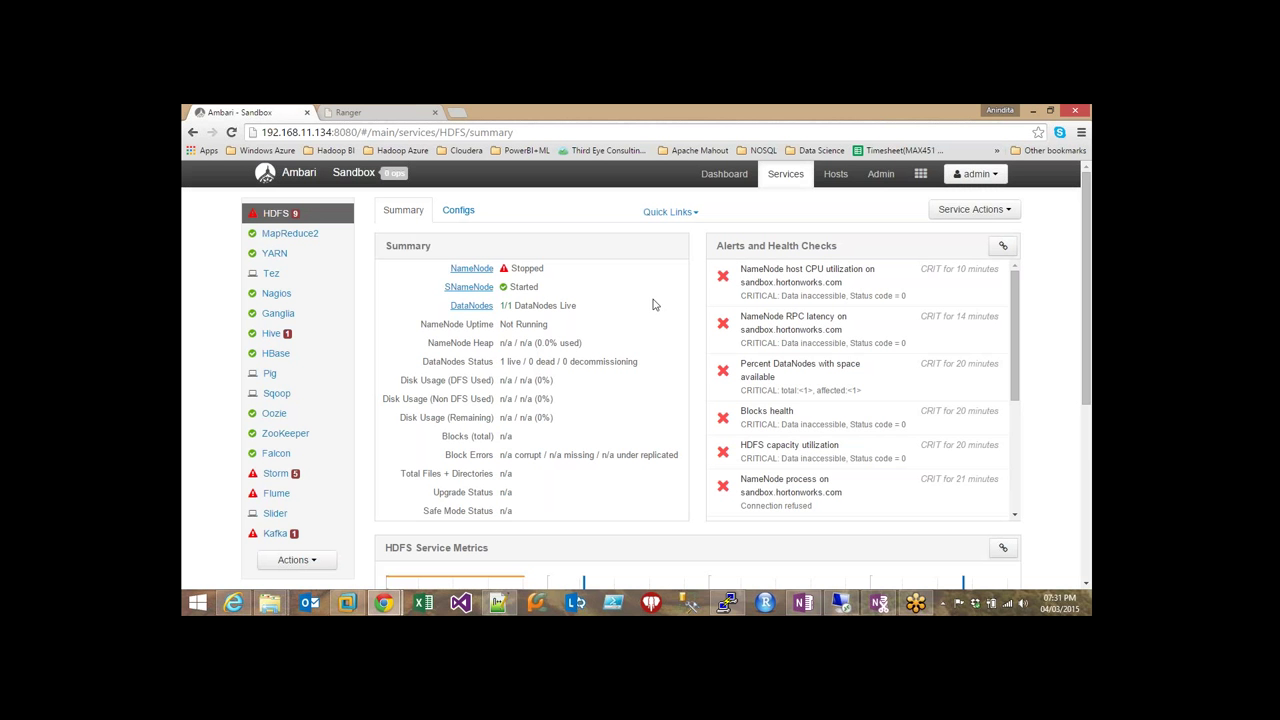
pyautogui.click(472, 270)
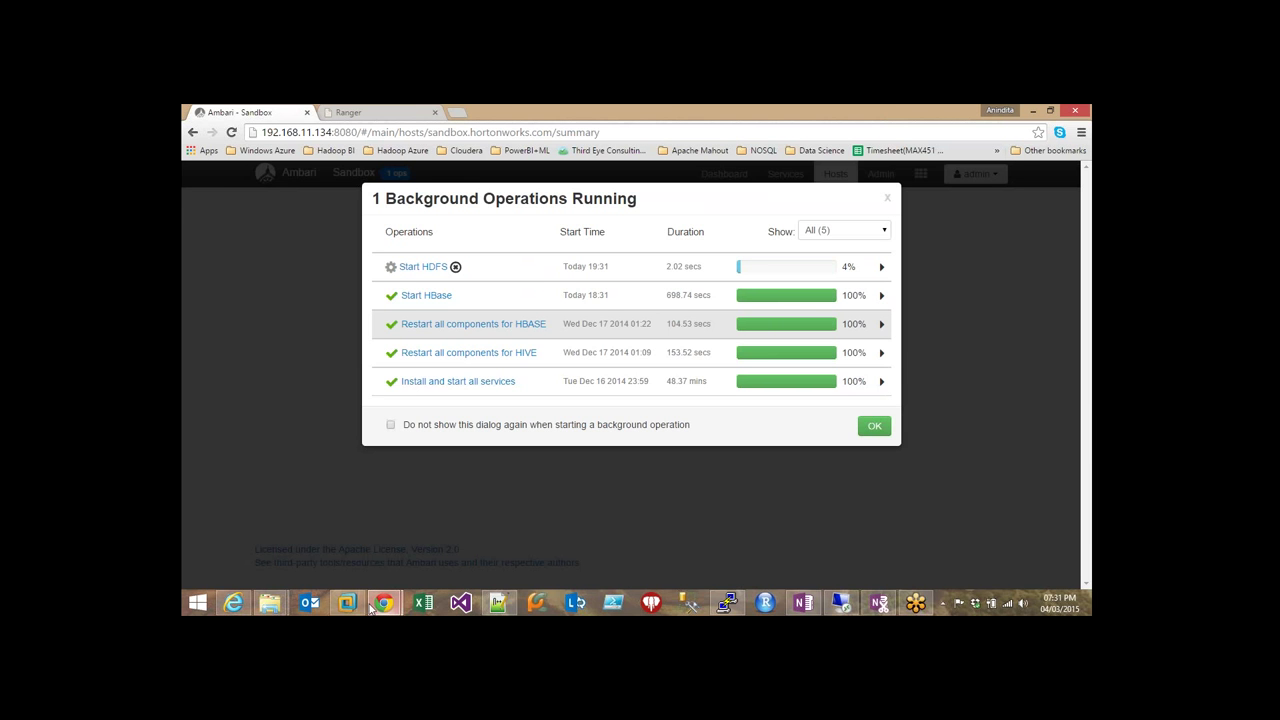
pyautogui.click(729, 607)
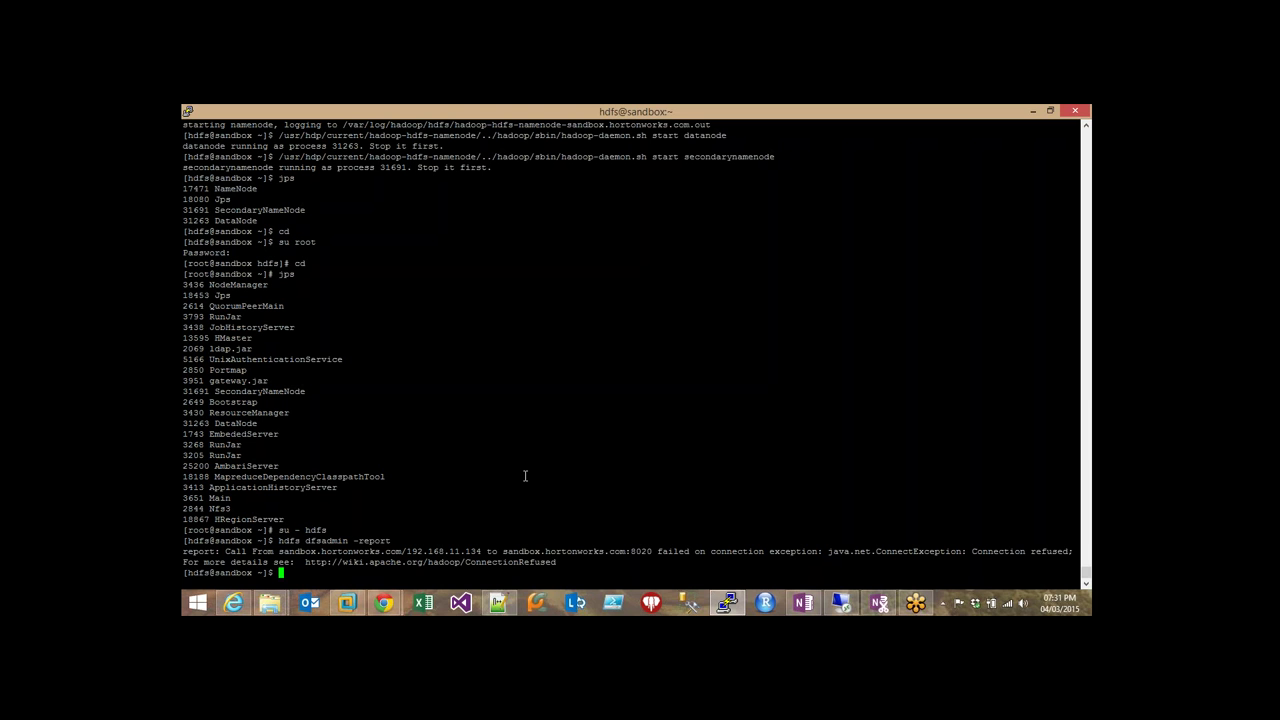
# Run /usr/bin/hdfs namenode -format to format the namenode.
pyautogui.write('hd')
pyautogui.press('BackSpace')
pyautogui.press('BackSpace')
pyautogui.write('/usr/bin/hdfs namenode -forma')
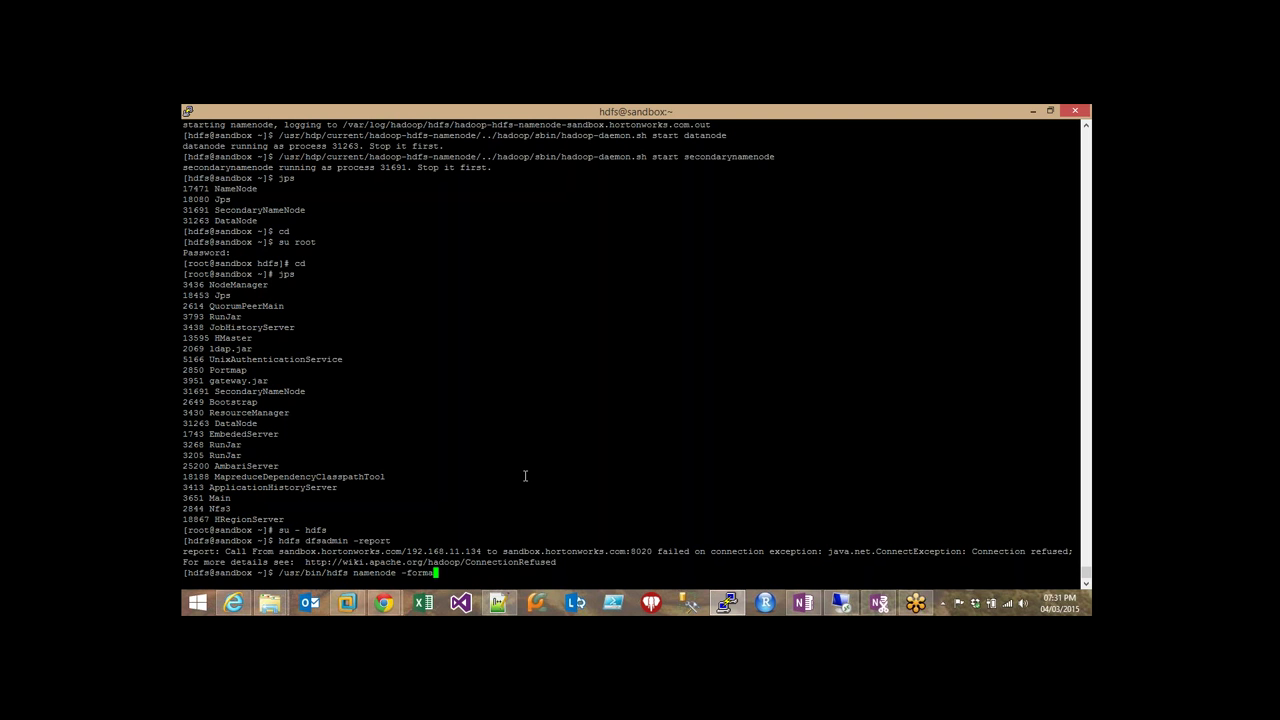
pyautogui.write('t')
pyautogui.press('Return')
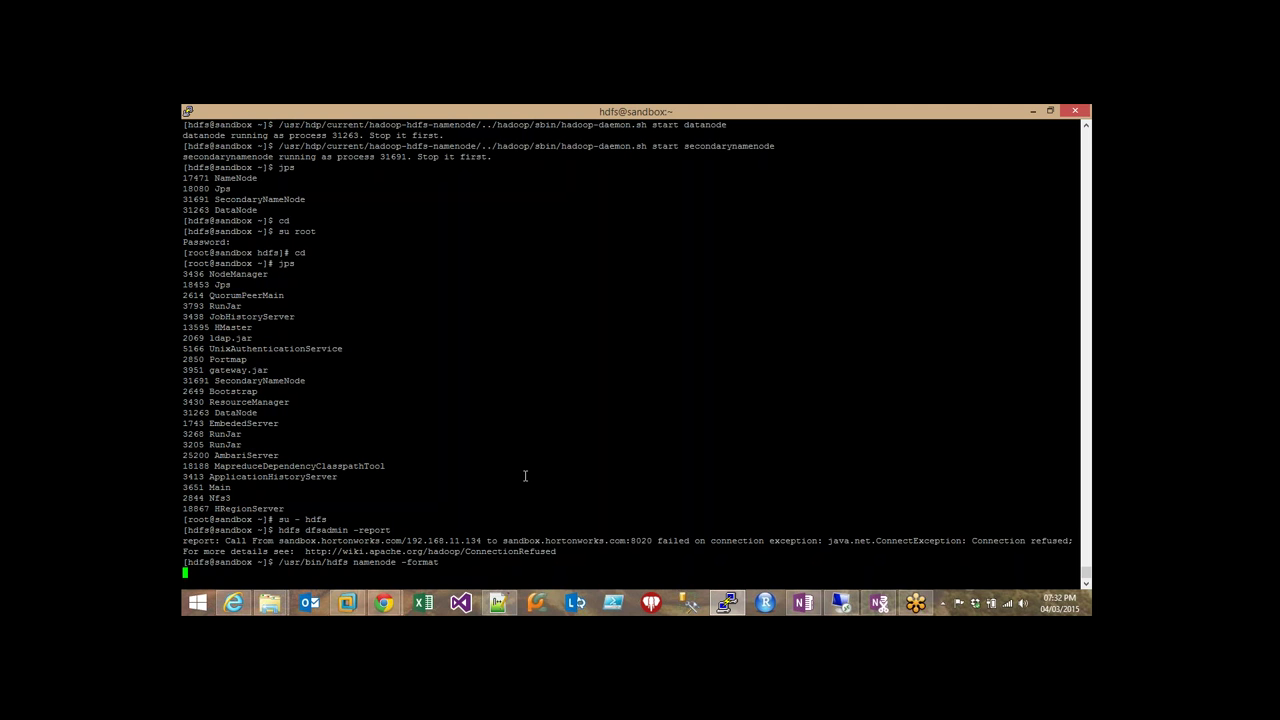
pyautogui.click(384, 603)
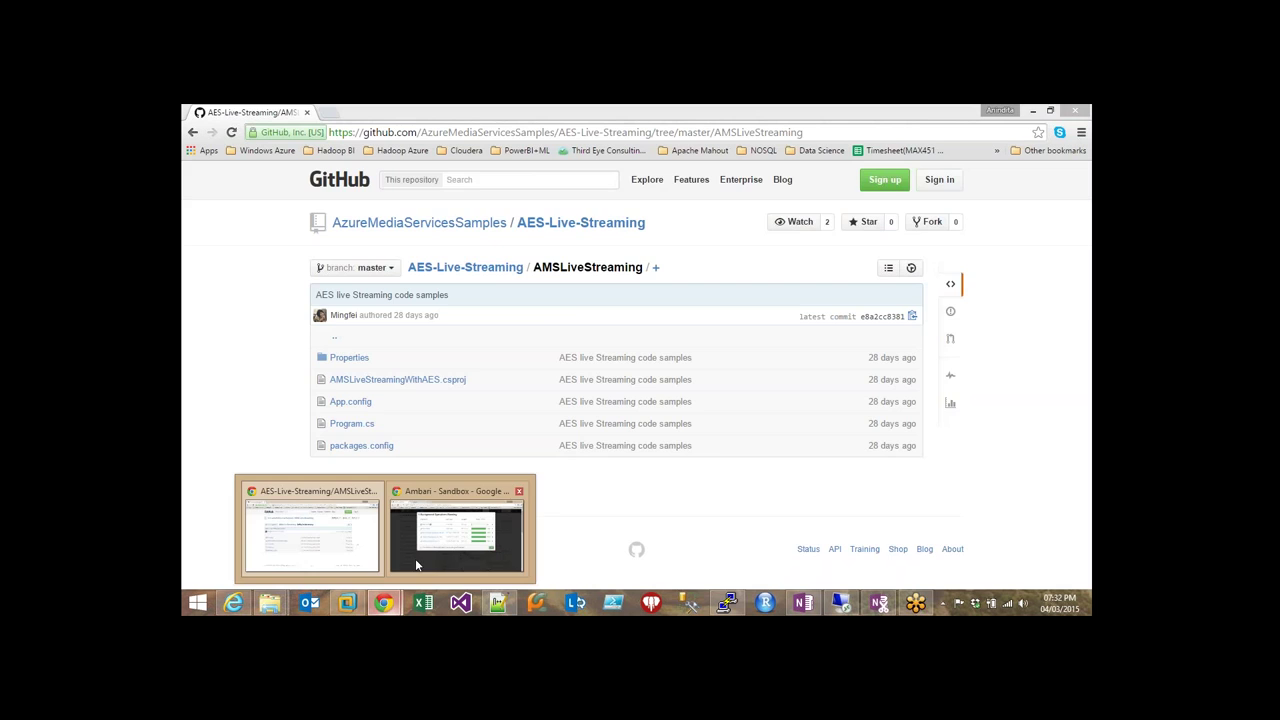
pyautogui.click(416, 556)
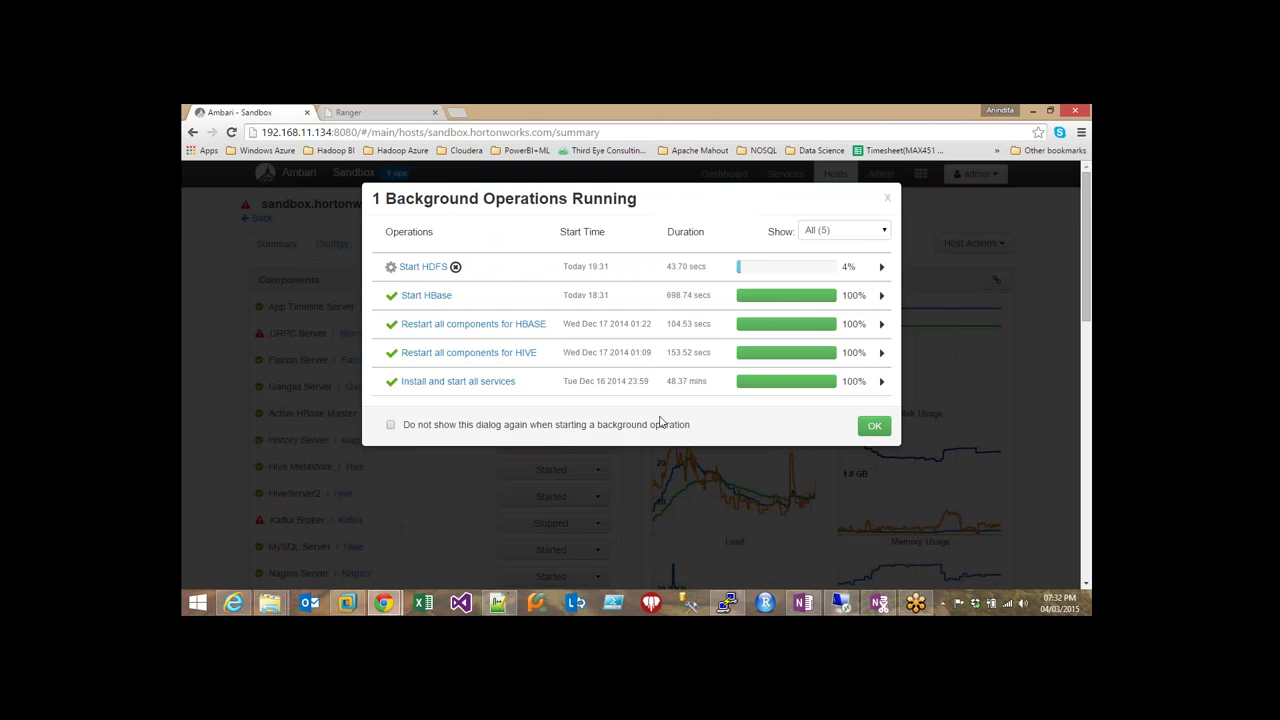
pyautogui.click(727, 603)
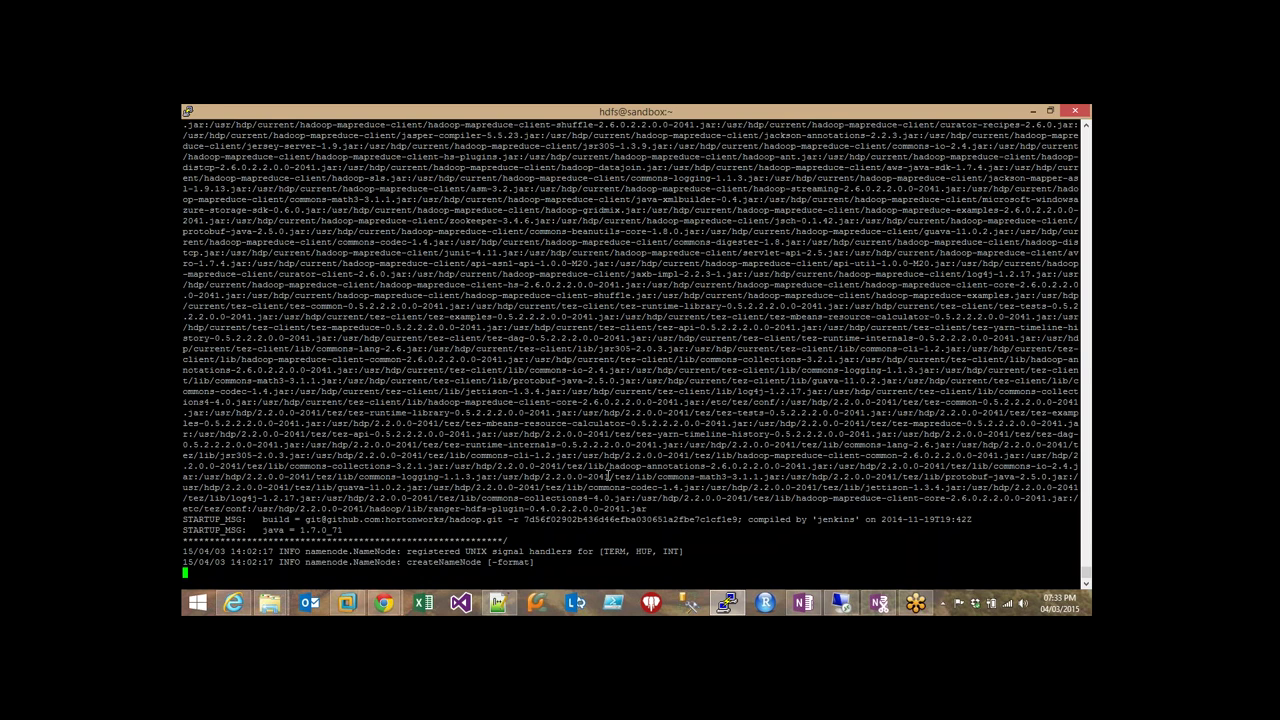
pyautogui.moveTo(384, 602)
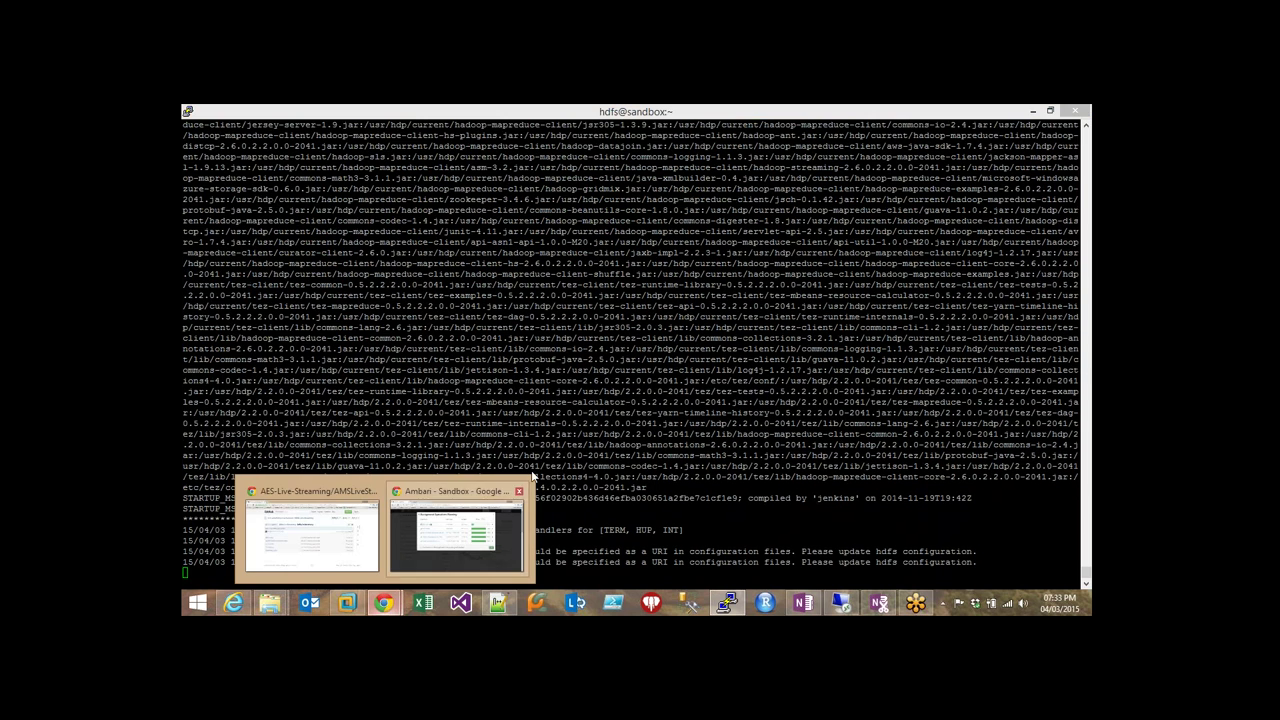
pyautogui.click(418, 547)
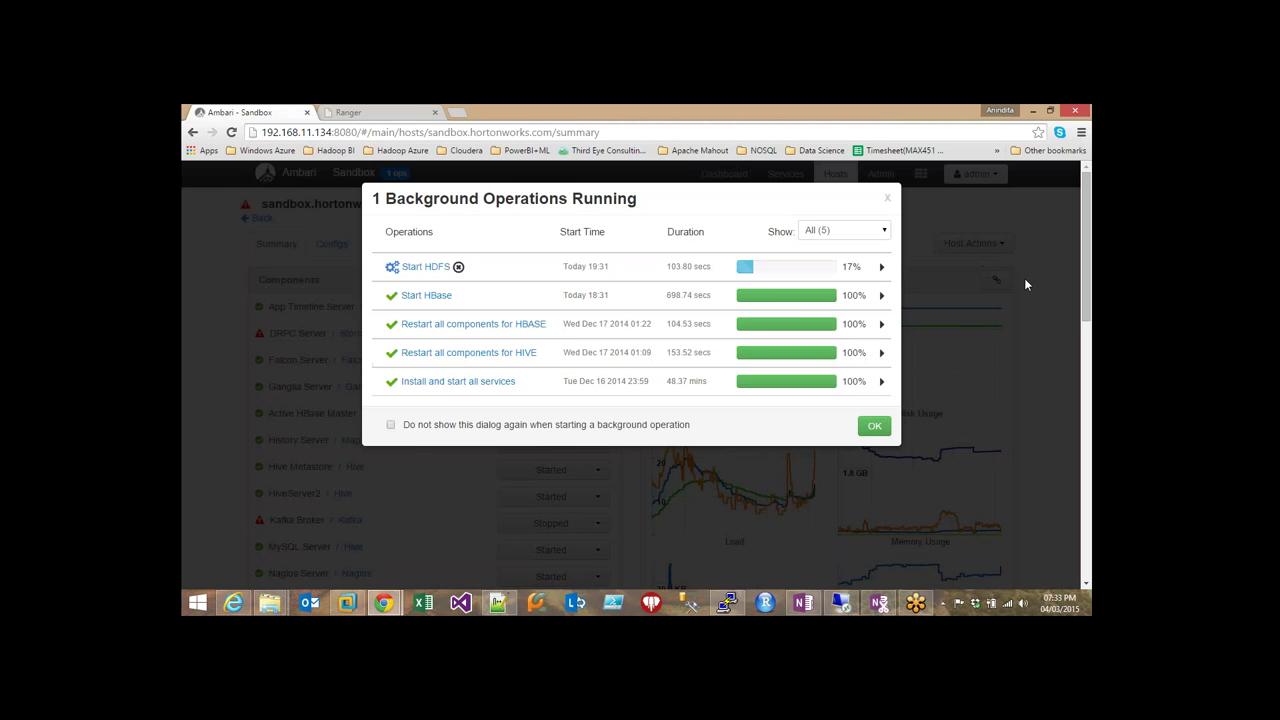
pyautogui.click(727, 602)
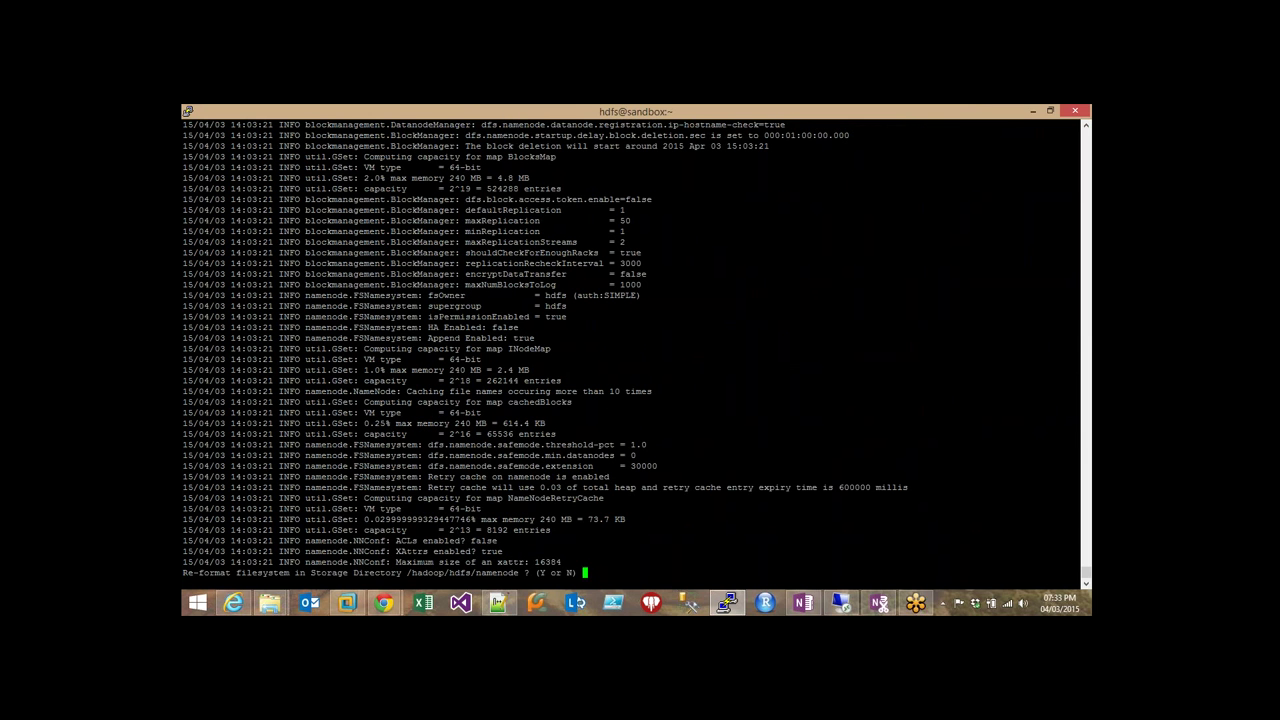
# Answer y to the re-format prompt, then begin typing sudo rm -rf /hadoop/hdfs.
pyautogui.write('y')
pyautogui.press('Return')
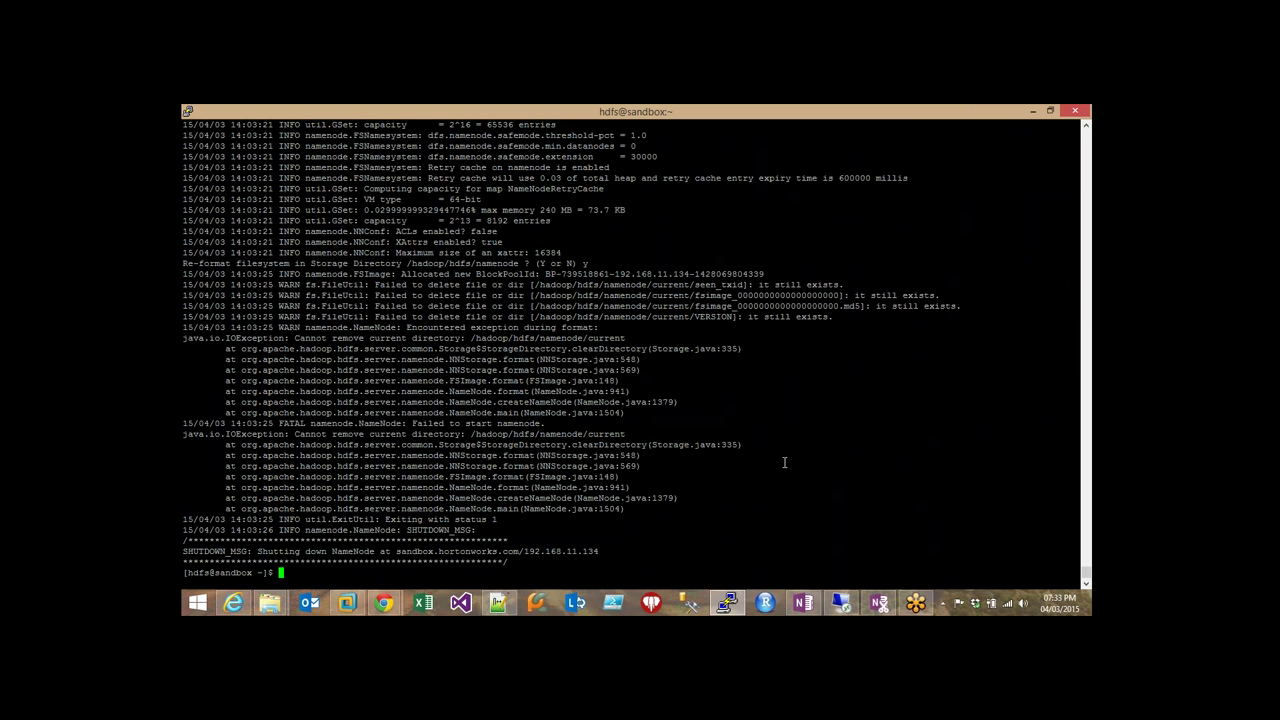
pyautogui.write('su')
pyautogui.press('BackSpace')
pyautogui.write('do rm -rf')
pyautogui.write('/hadoop/hdfs')
pyautogui.press('Left')
pyautogui.press('Left')
pyautogui.press('Left')
pyautogui.press('Left')
pyautogui.press('Left')
pyautogui.press('Right')
pyautogui.press('Right')
pyautogui.press('Right')
pyautogui.press('Right')
pyautogui.press('Right')
# Try sudo rm -rf /hadoop/hdfs/namenode/current as hdfs, abandoning the failed sudo password prompts.
pyautogui.write('/namenode/current')
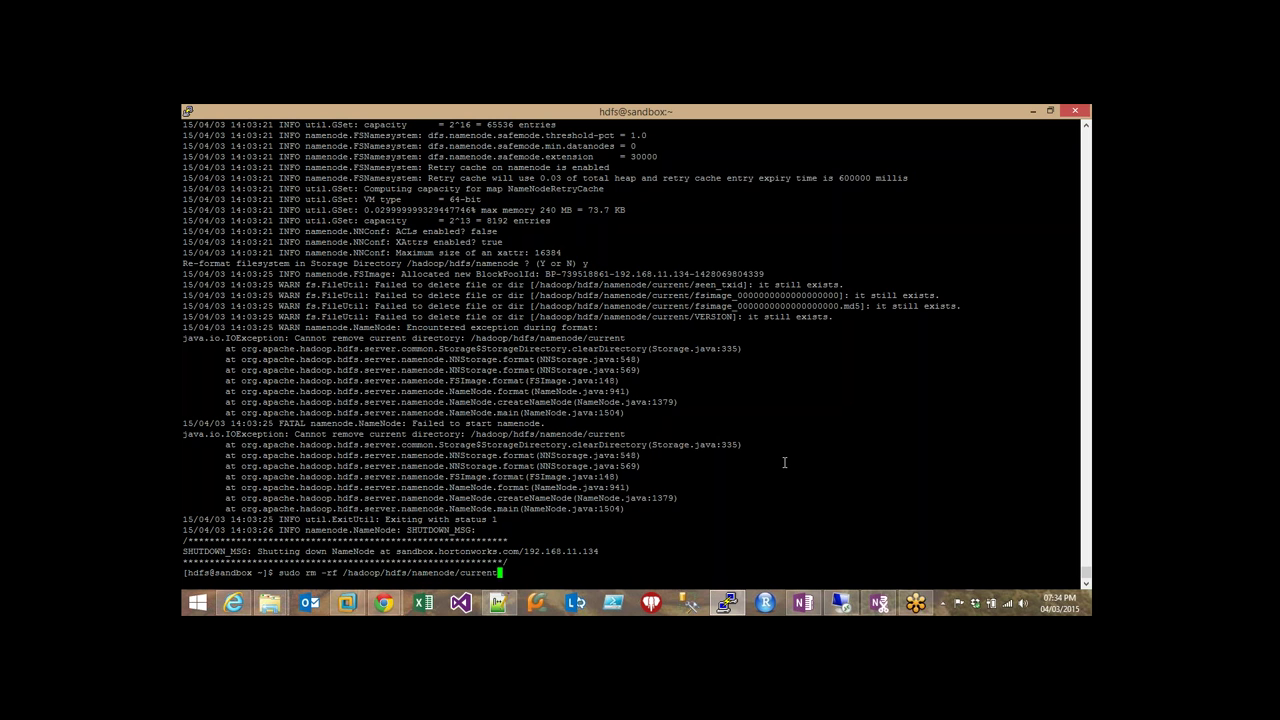
pyautogui.press('Return')
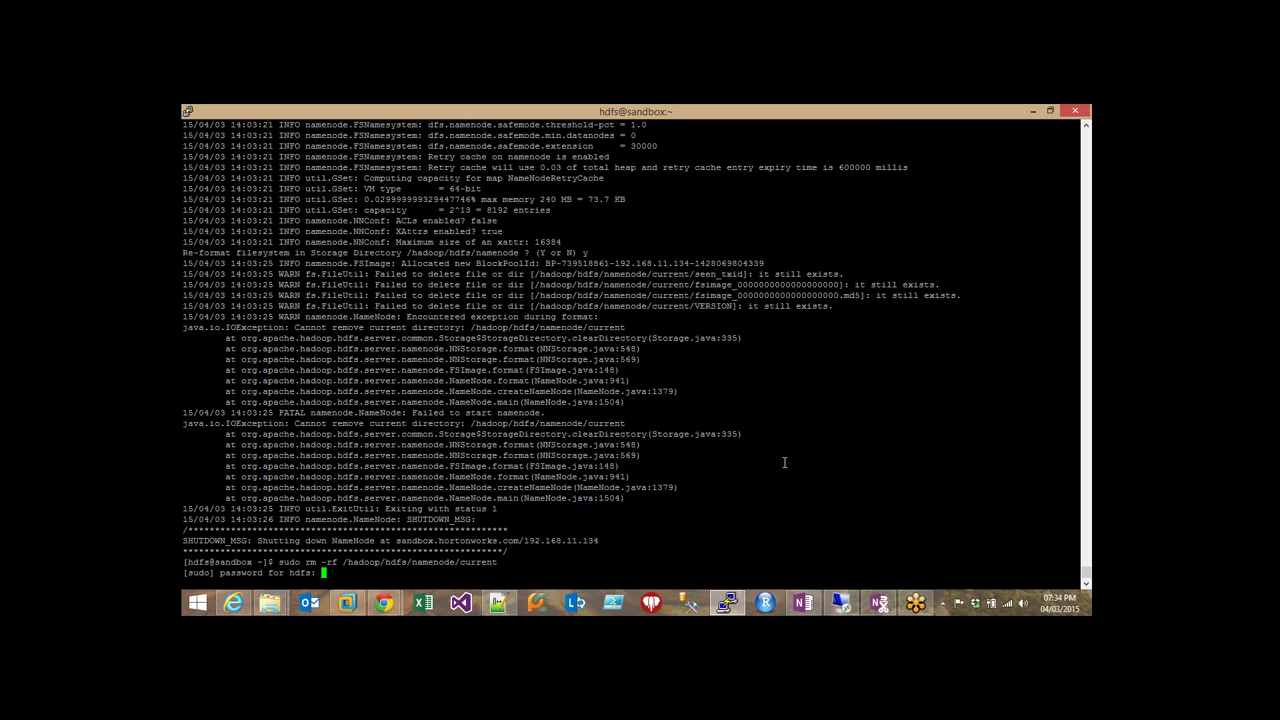
pyautogui.press('Return')
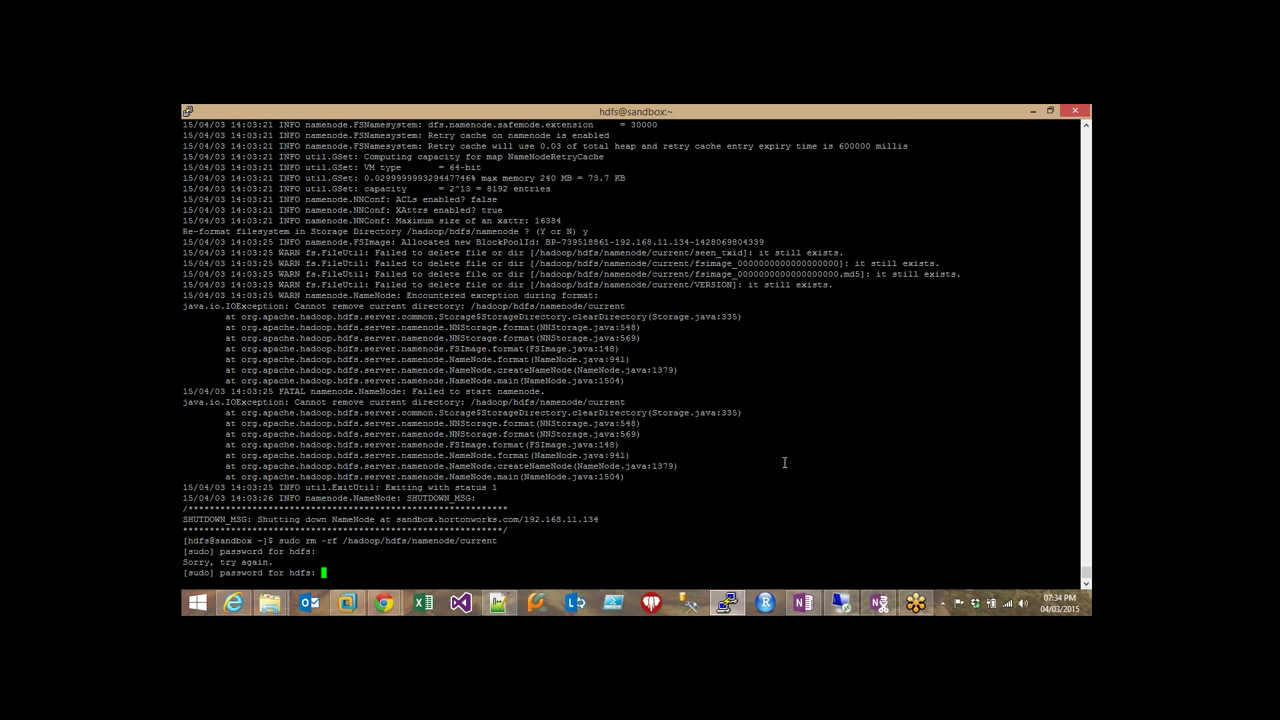
pyautogui.press('Return')
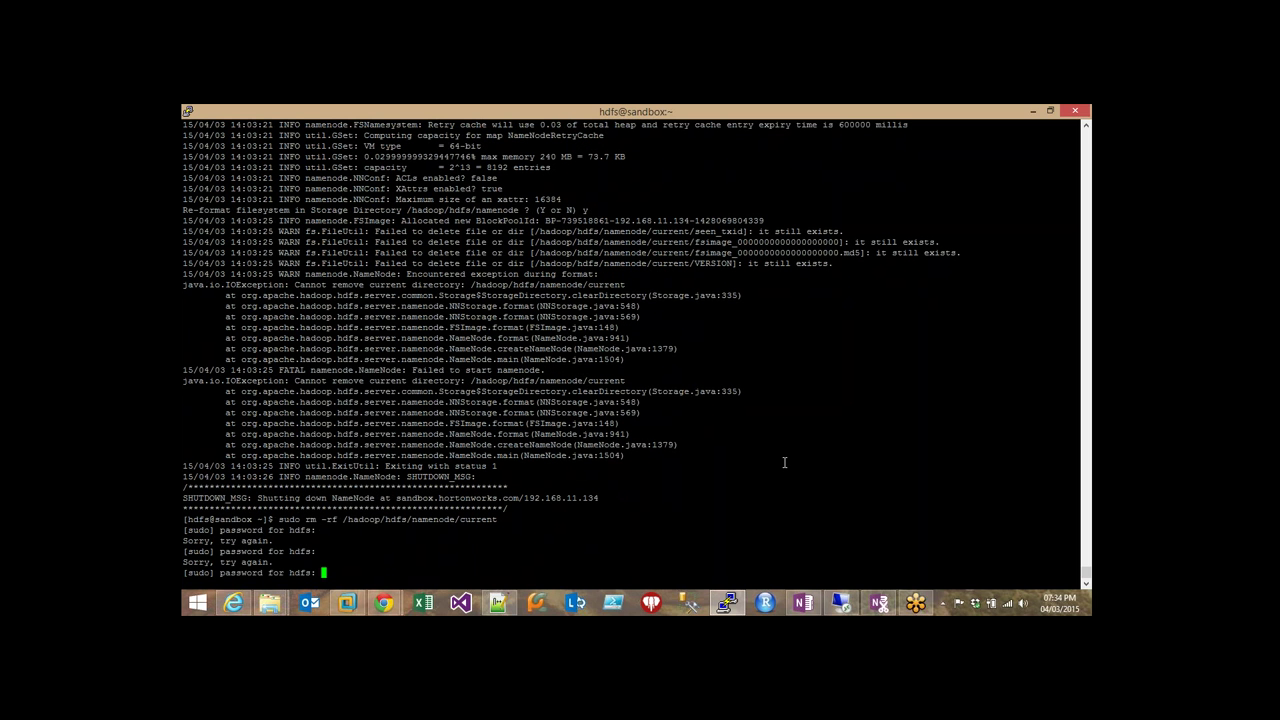
pyautogui.hotkey('ctrl', 'c')
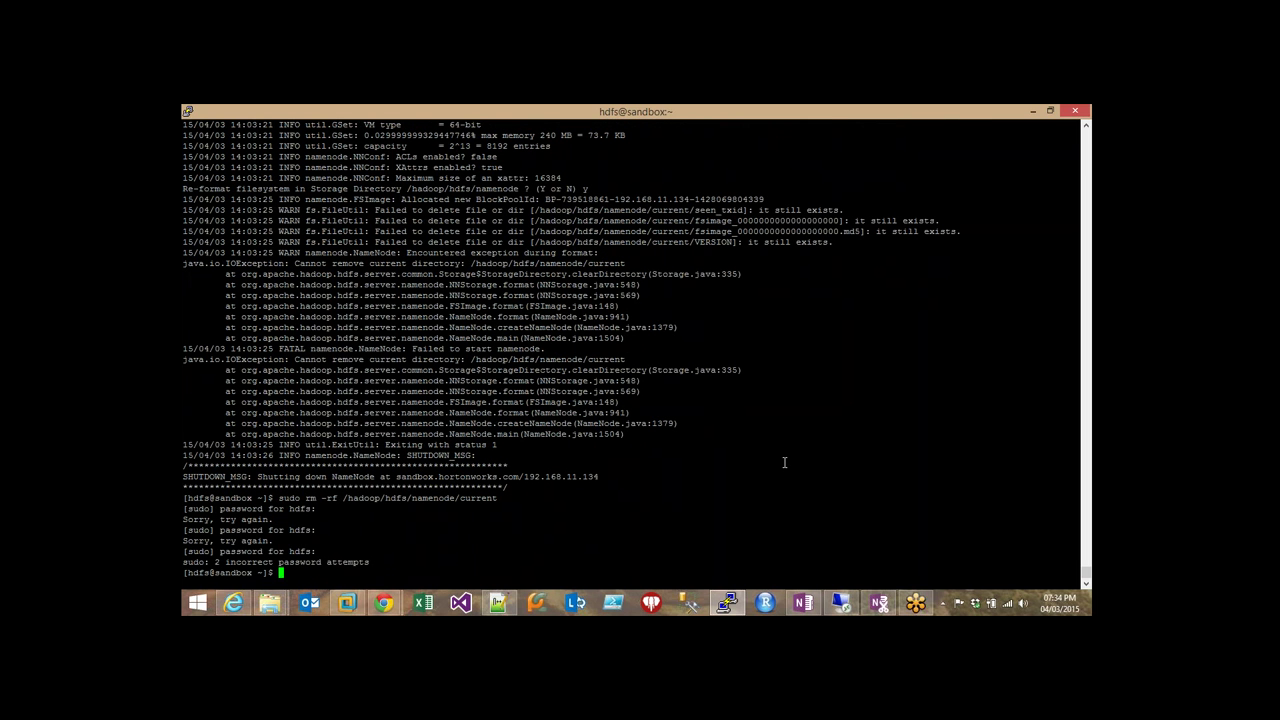
# Switch to root with su root and delete /hadoop/hdfs/namenode/current.
pyautogui.write('su root')
pyautogui.press('Return')
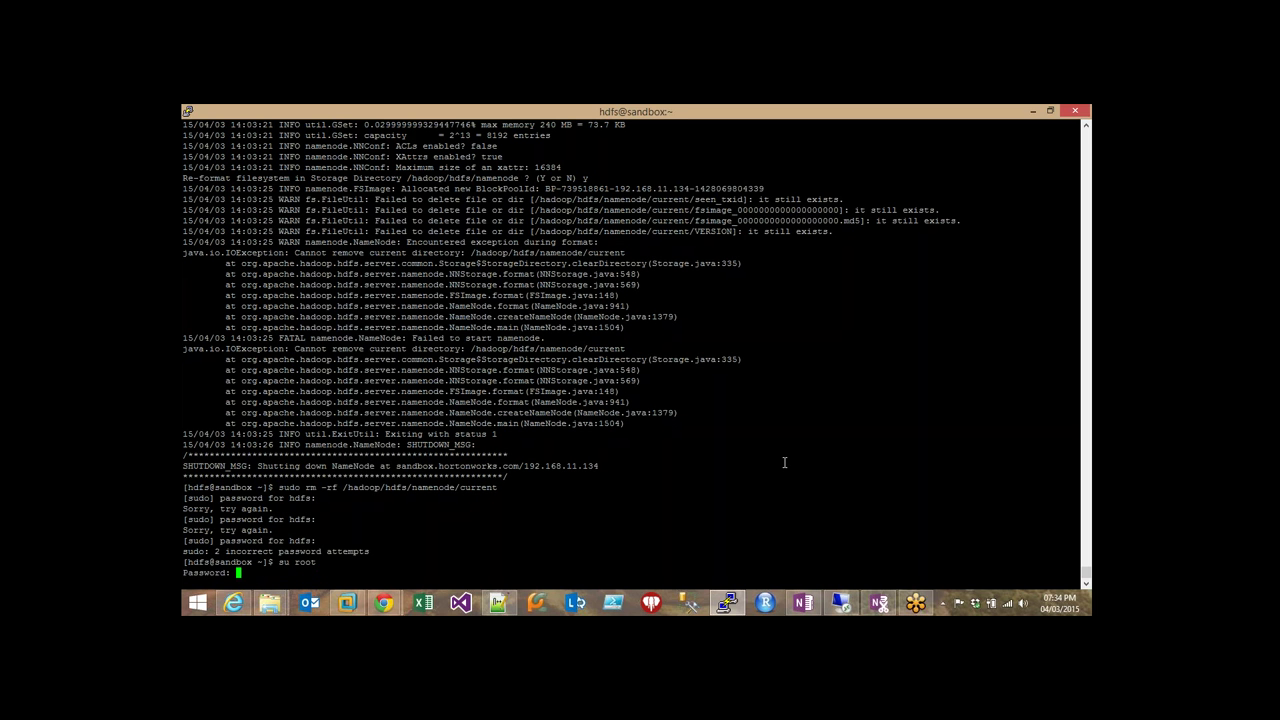
pyautogui.press('Return')
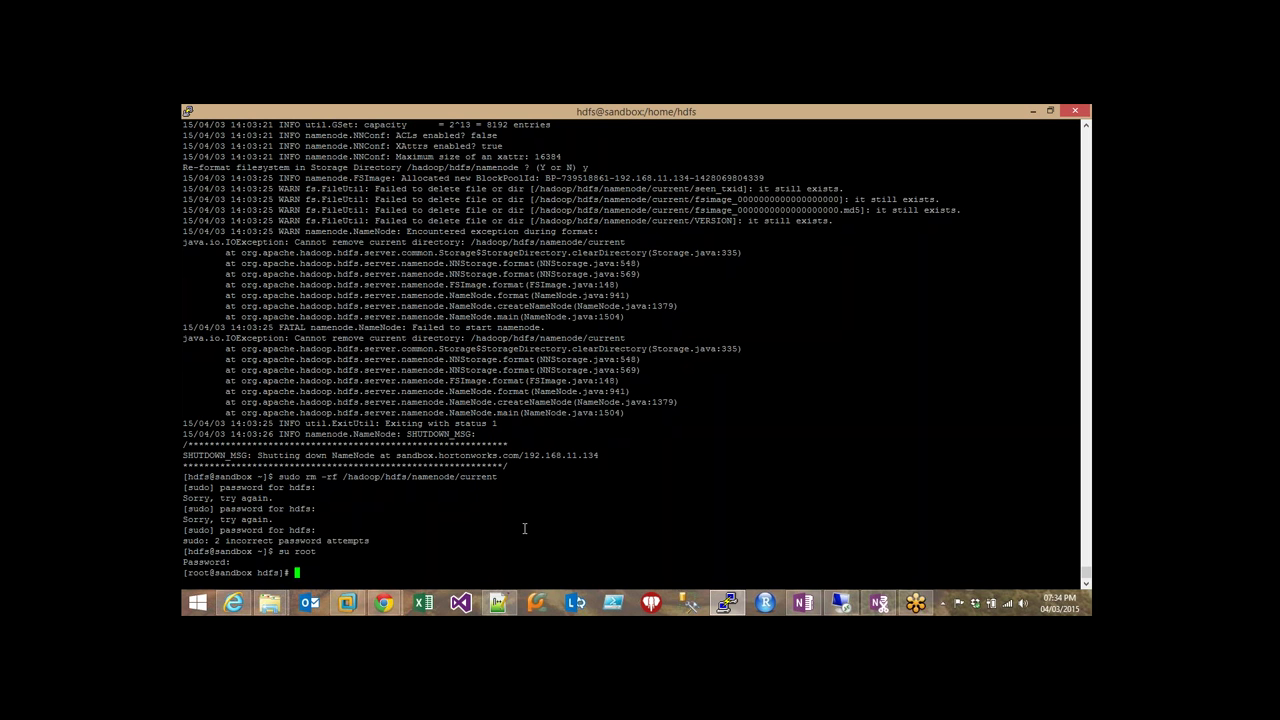
pyautogui.write('sudo rm -rf /hadoop/hdfs/namenode/curren')
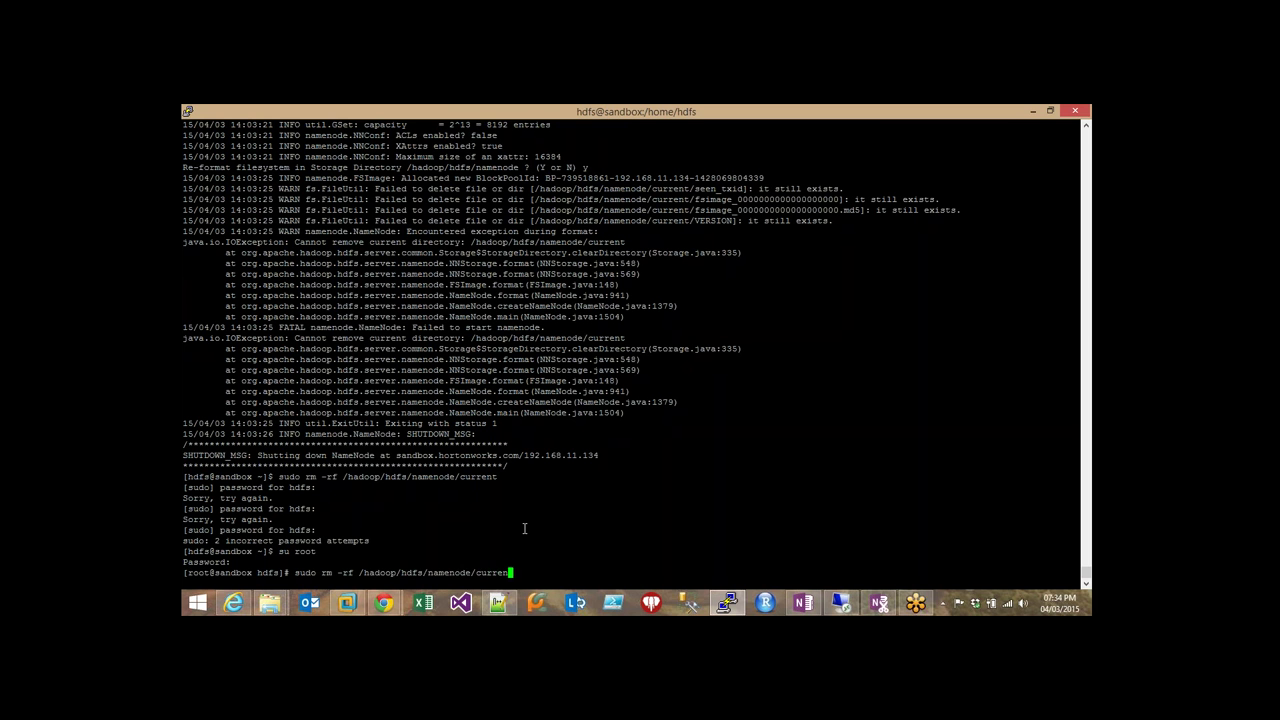
pyautogui.write('t')
pyautogui.press('Return')
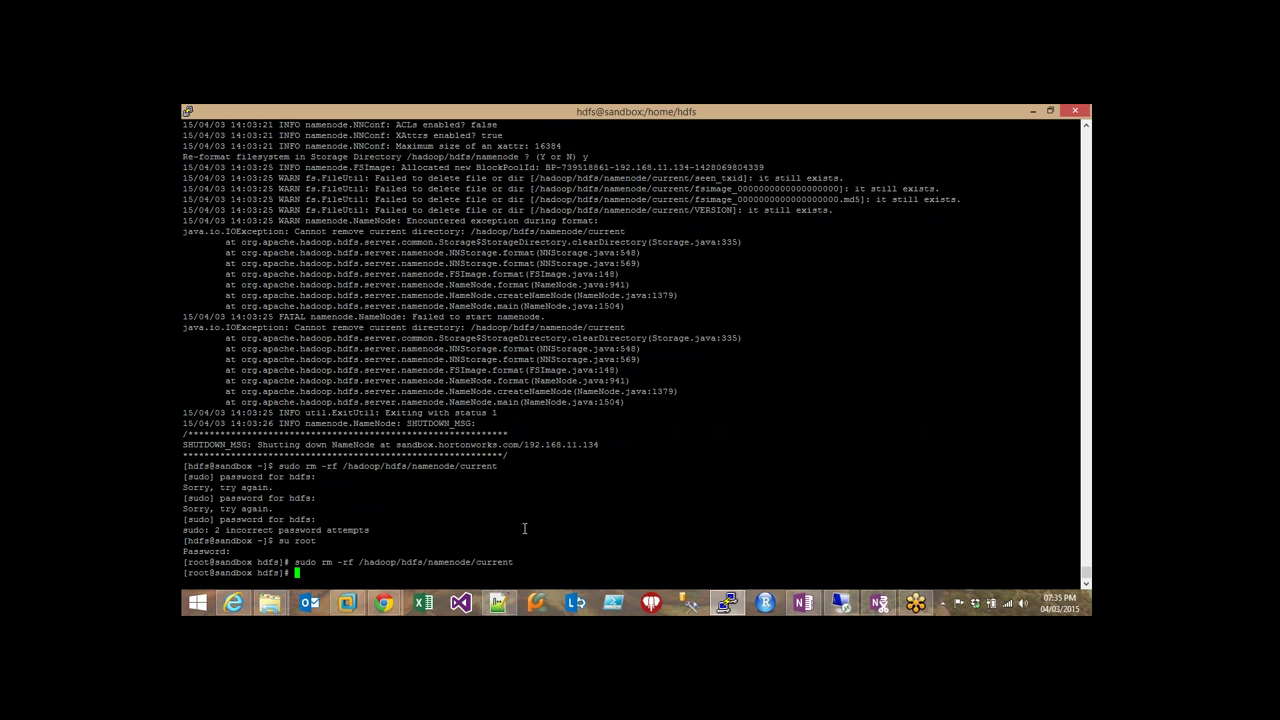
# Rerun /usr/bin/hdfs namenode -format so /hadoop/hdfs/namenode is successfully formatted.
pyautogui.write('/usr/bin/hdfs namenode -format')
pyautogui.press('Return')
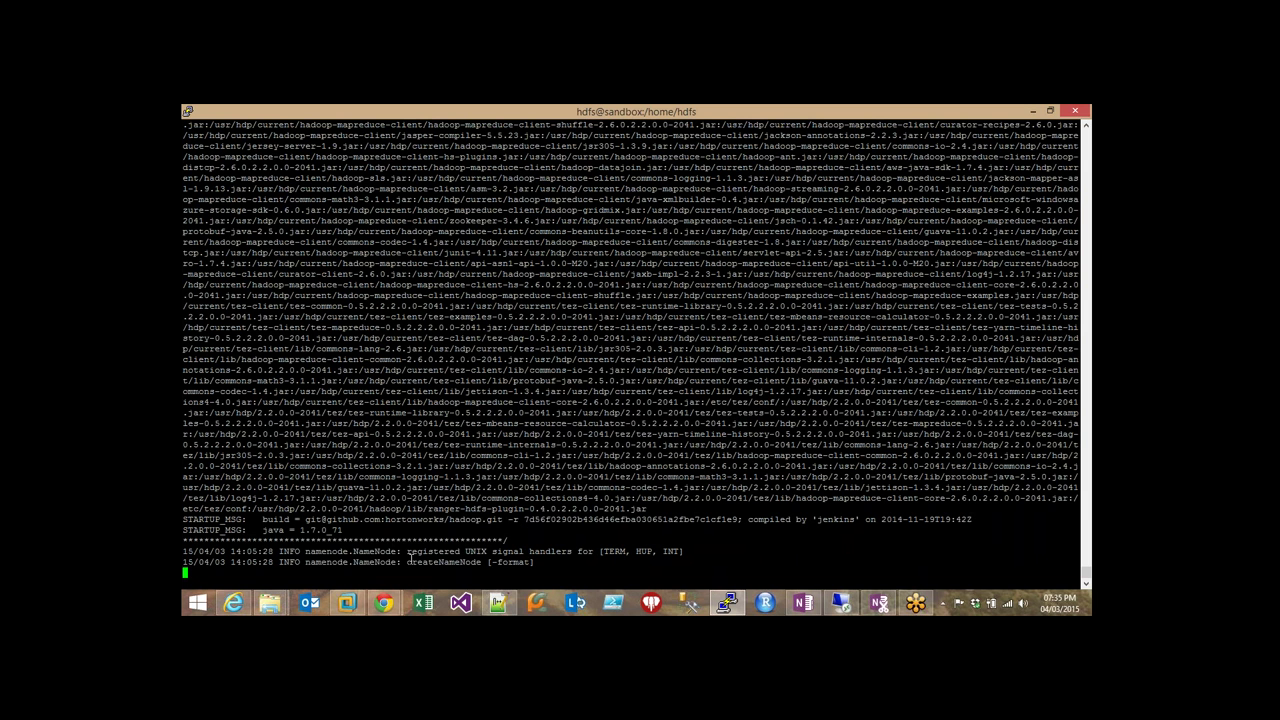
pyautogui.click(384, 602)
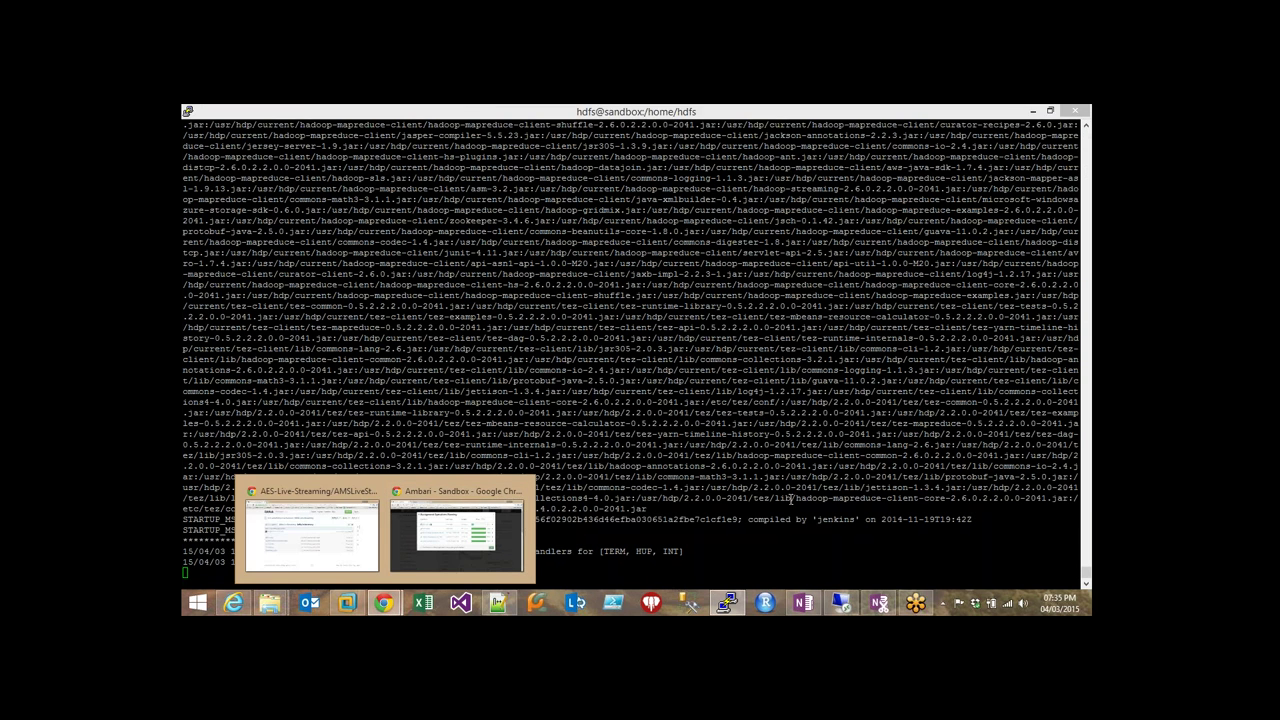
pyautogui.click(780, 553)
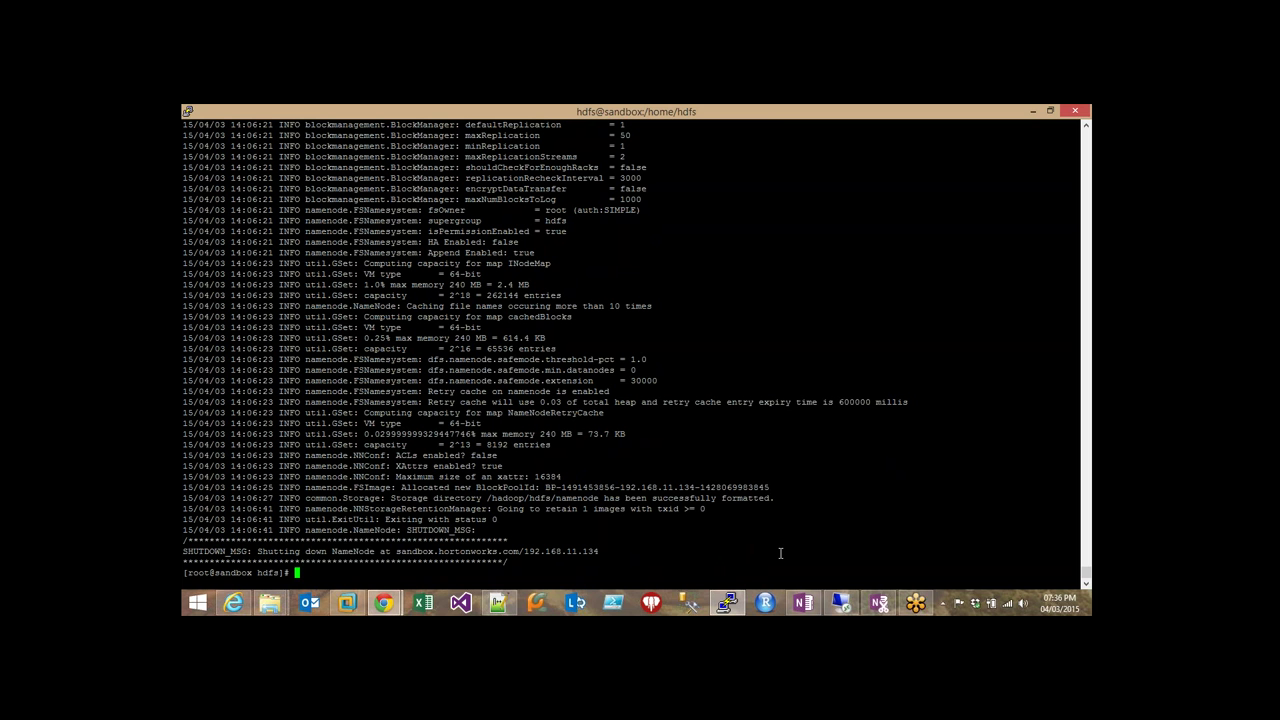
# Start the namenode with /usr/hdp/current/hadoop-hdfs-namenode/../hadoop/sbin/hadoop-daemon.sh start namenode.
pyautogui.write('/usr/bin/')
pyautogui.press('BackSpace')
pyautogui.press('BackSpace')
pyautogui.press('BackSpace')
pyautogui.press('BackSpace')
pyautogui.write('hdp/current/hadoop-hdfs')
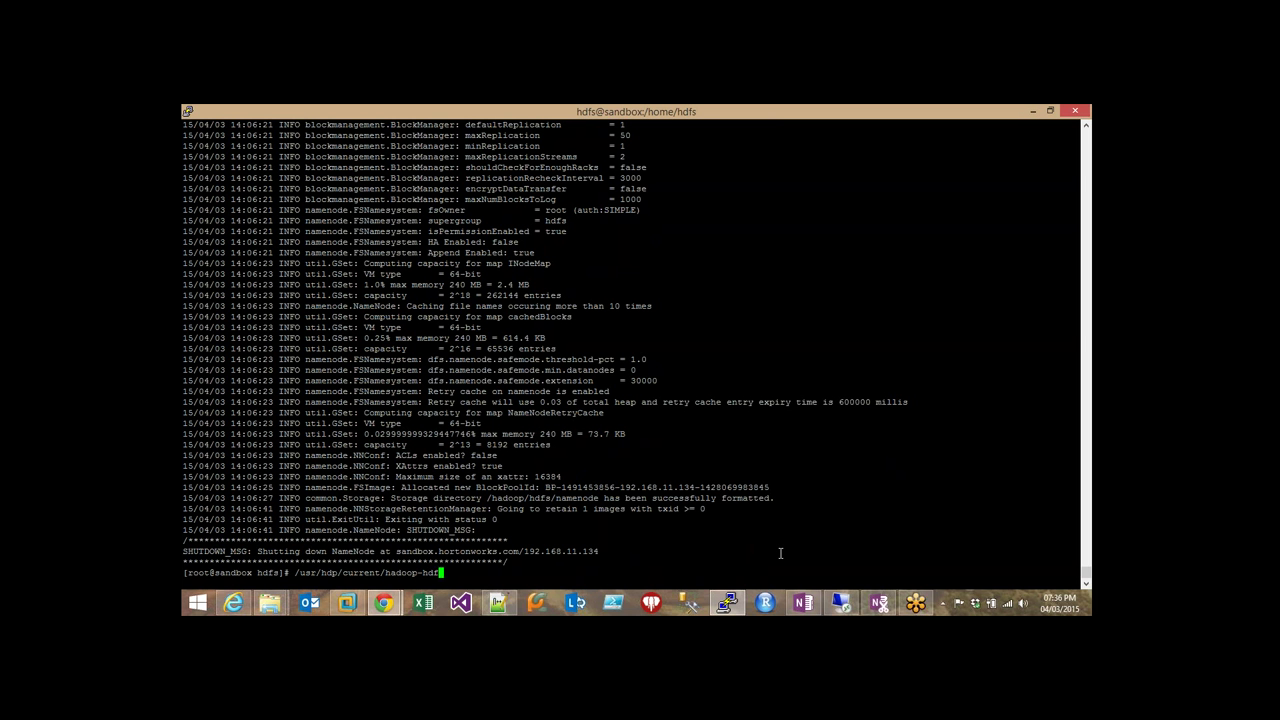
pyautogui.write('-namenode-')
pyautogui.press('BackSpace')
pyautogui.write('/../hadoop/sbin/hadoop')
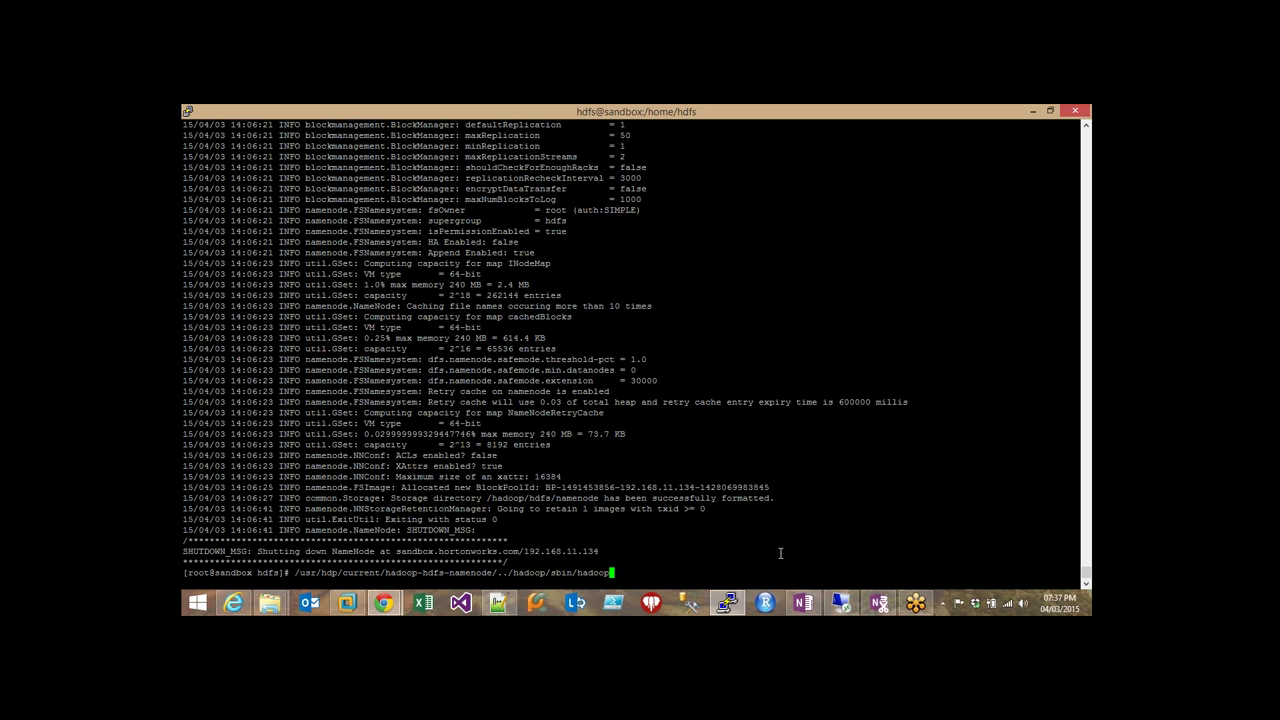
pyautogui.write('-daemon.sh start namenode')
pyautogui.press('Return')
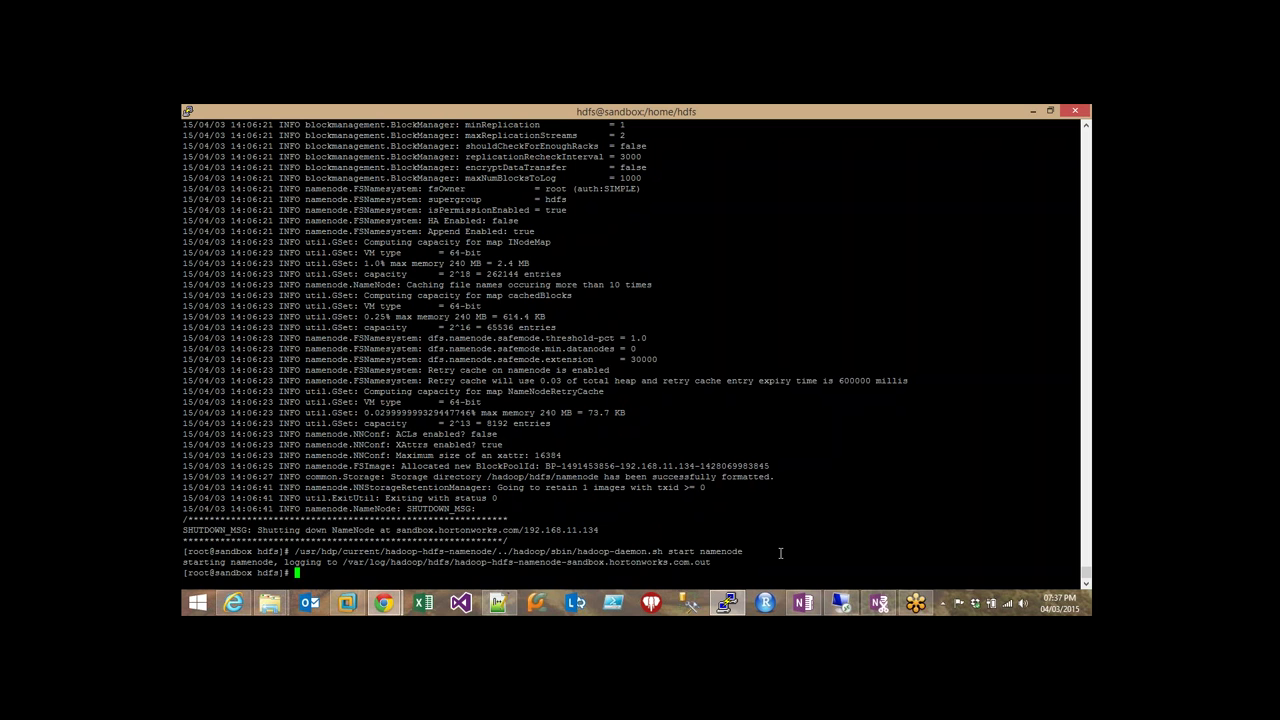
# Rerun hadoop-daemon.sh start for datanode and secondarynamenode, both already running.
pyautogui.press('Up')
pyautogui.press('BackSpace')
pyautogui.press('BackSpace')
pyautogui.press('BackSpace')
pyautogui.press('BackSpace')
pyautogui.press('BackSpace')
pyautogui.press('BackSpace')
pyautogui.press('BackSpace')
pyautogui.press('BackSpace')
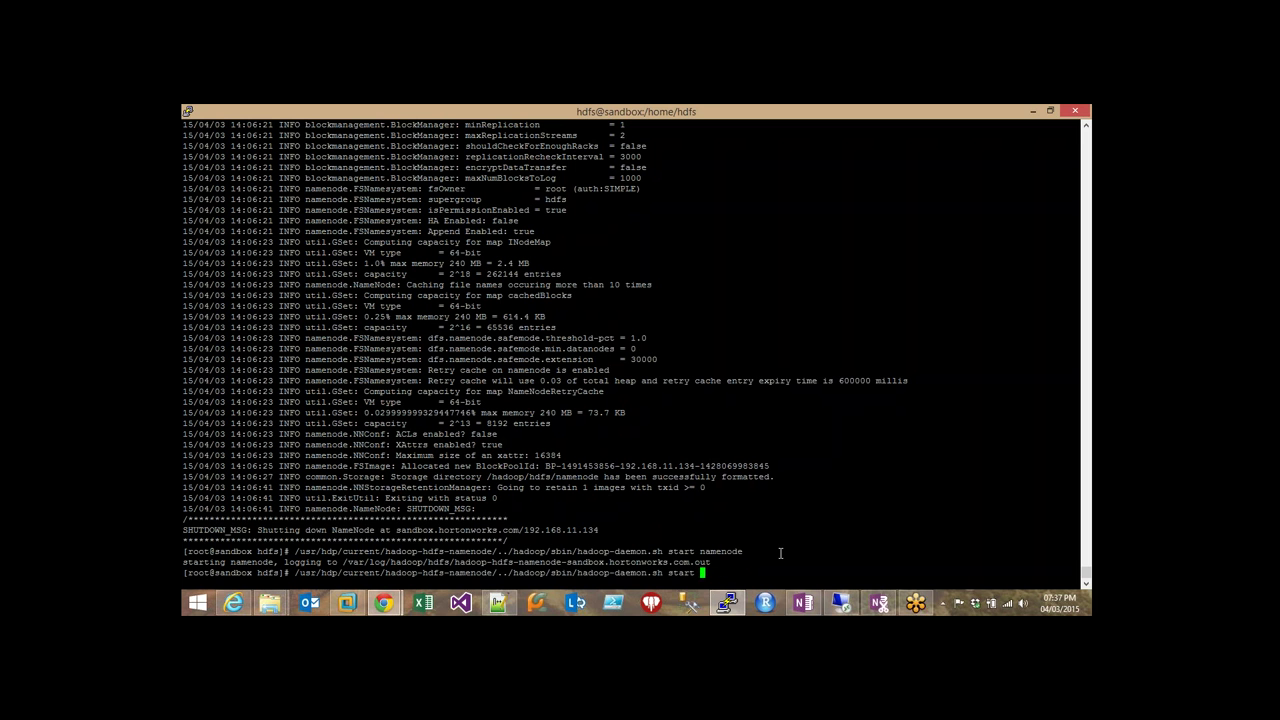
pyautogui.write('datanode')
pyautogui.press('Return')
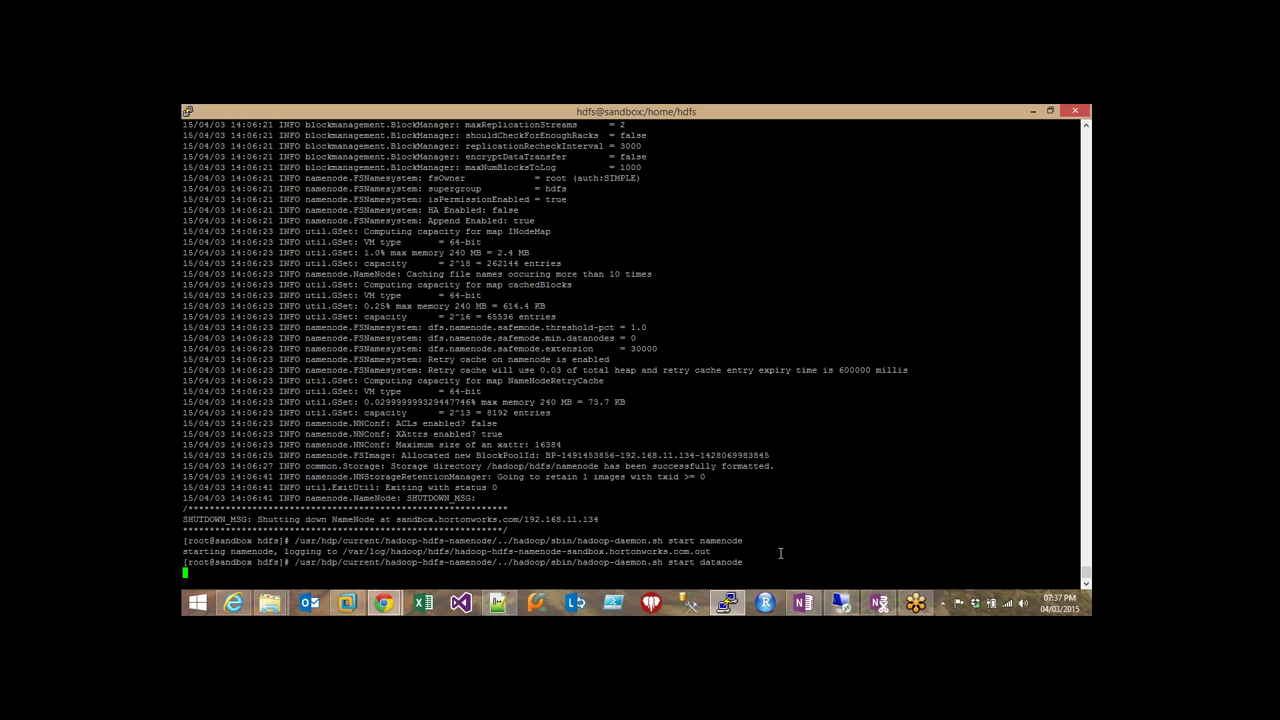
pyautogui.press('Up')
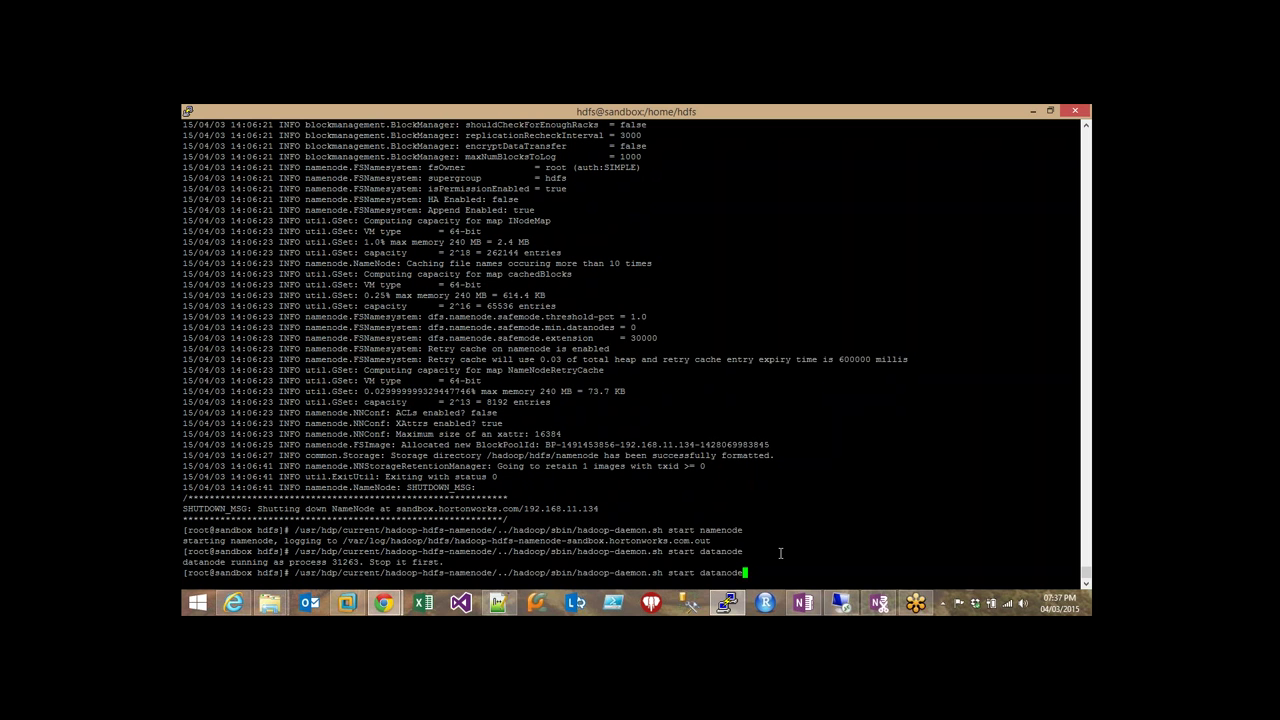
pyautogui.press('BackSpace')
pyautogui.press('BackSpace')
pyautogui.press('BackSpace')
pyautogui.press('BackSpace')
pyautogui.press('BackSpace')
pyautogui.press('BackSpace')
pyautogui.press('BackSpace')
pyautogui.press('BackSpace')
pyautogui.write('secondarynamenode')
pyautogui.press('Return')
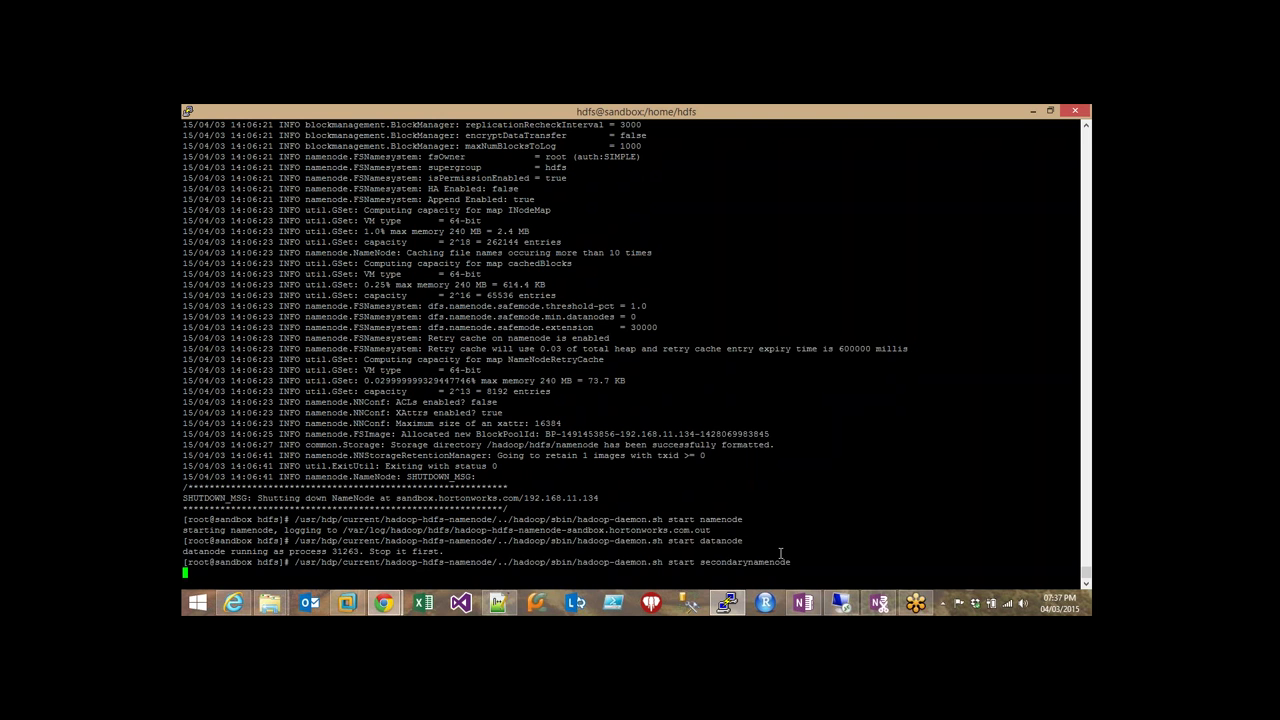
# Run jps to confirm NameNode, DataNode and SecondaryNameNode are running.
pyautogui.write('jps')
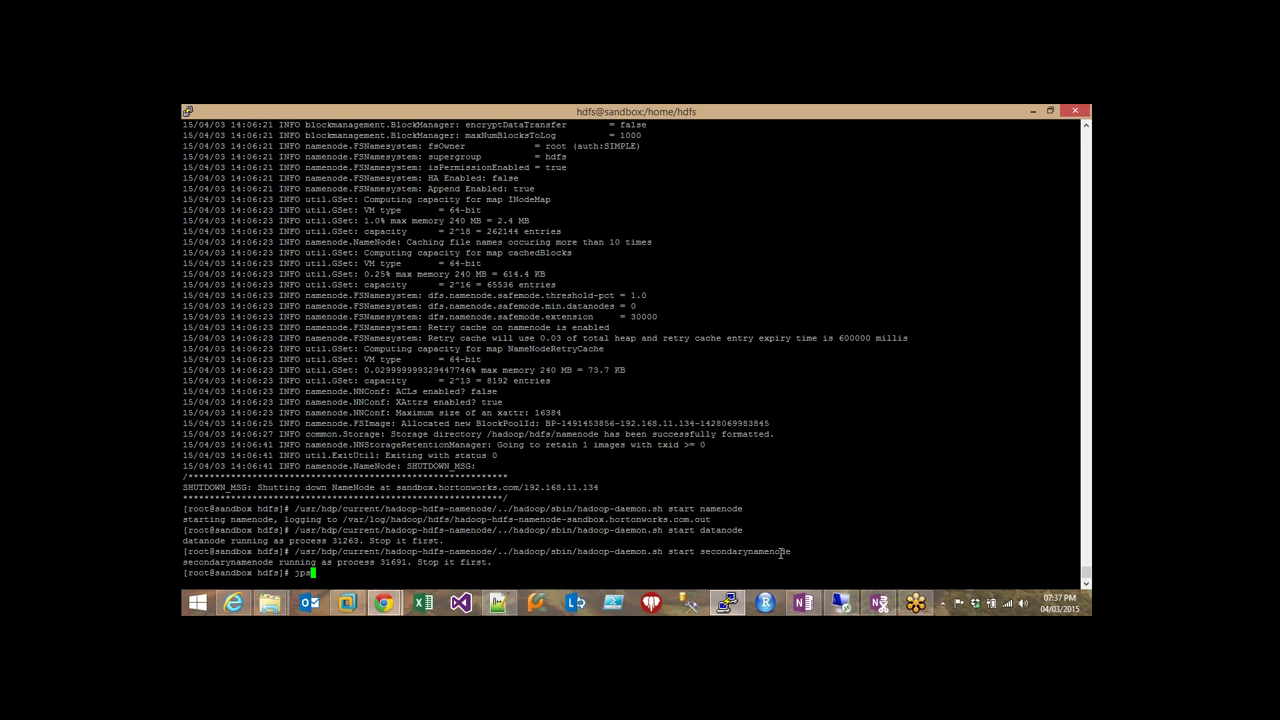
pyautogui.press('Return')
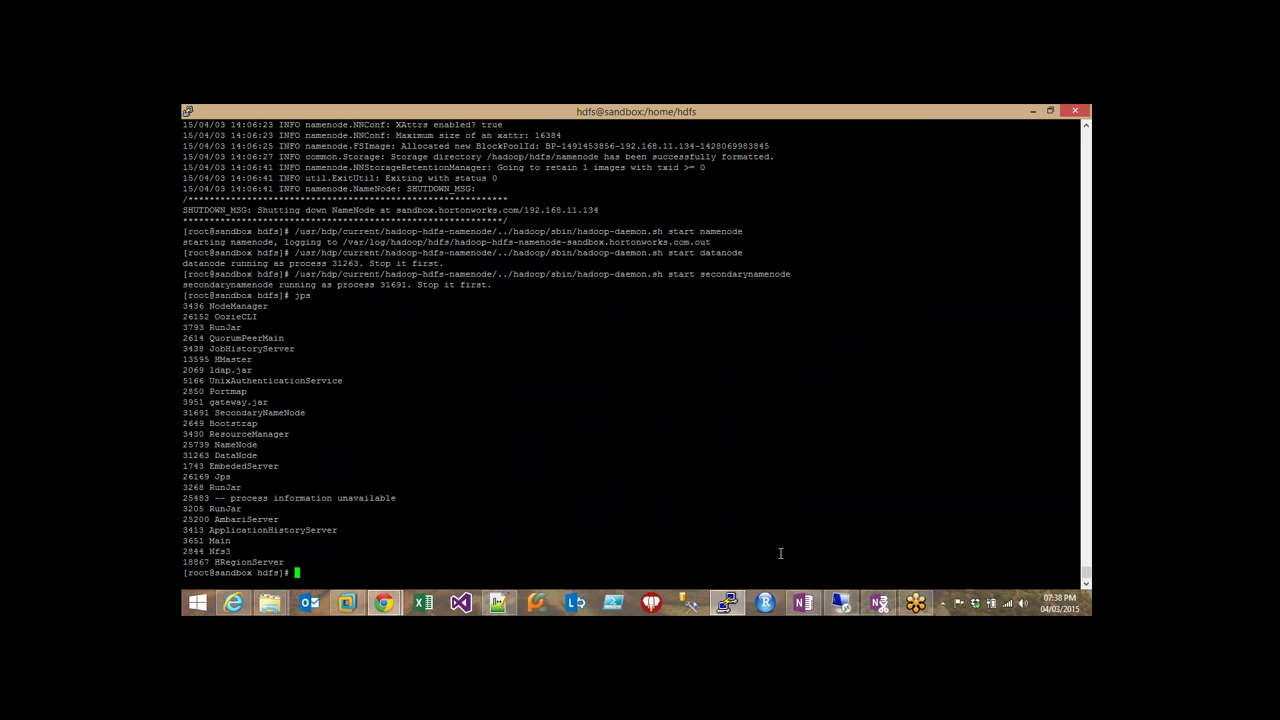
pyautogui.write('hdfs')
# Complete the hdfs dfsadmin -report command and run it.
pyautogui.write('dfsadmn')
pyautogui.write('n -report')
pyautogui.press('Return')
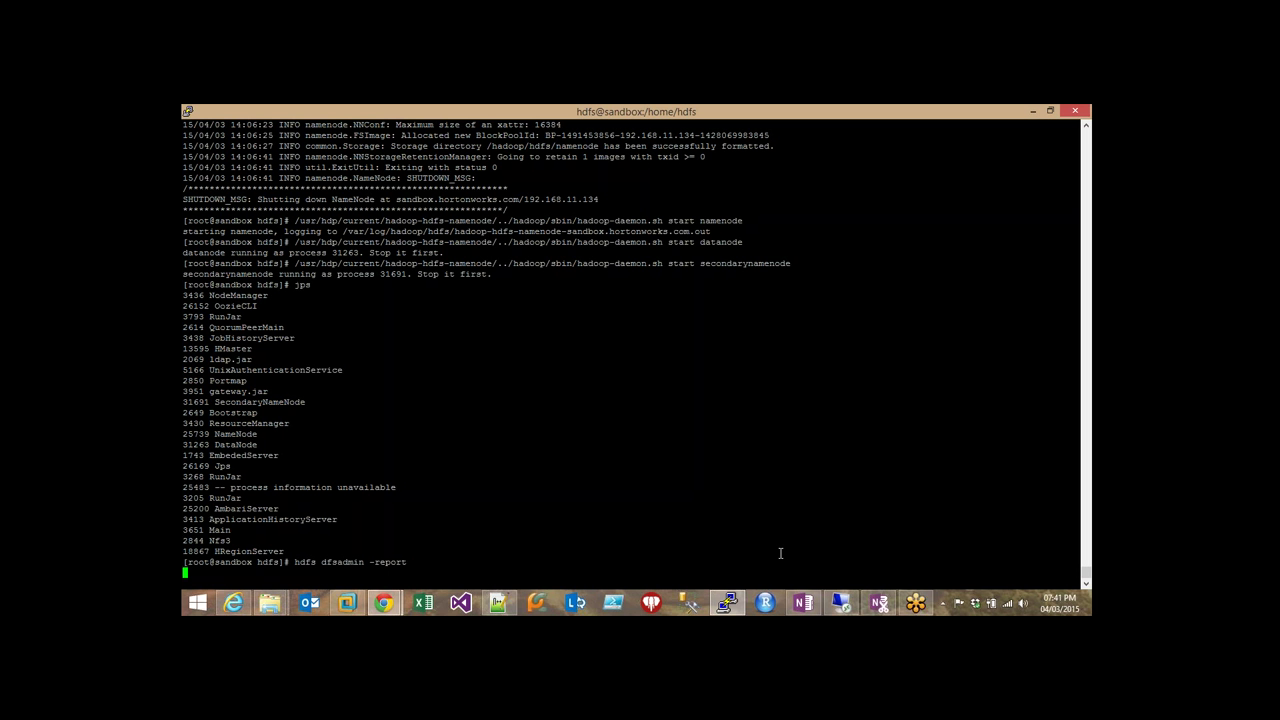
pyautogui.click(384, 602)
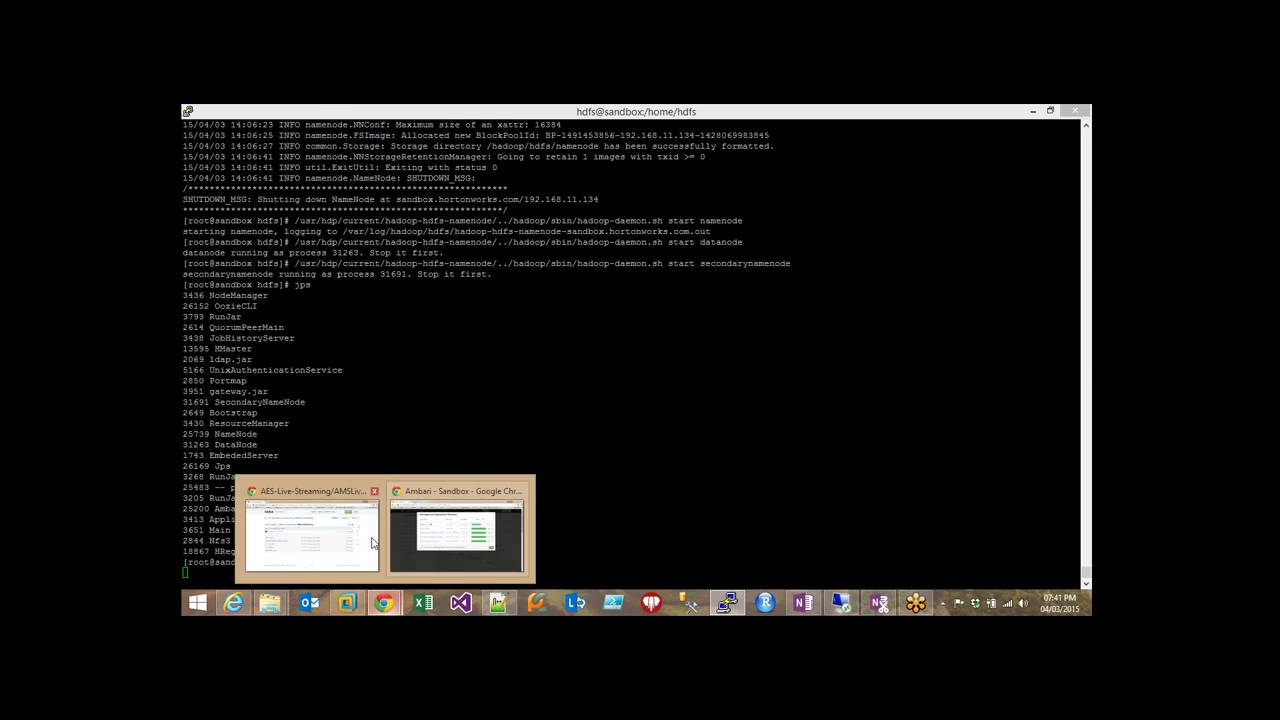
pyautogui.click(305, 535)
pyautogui.click(390, 604)
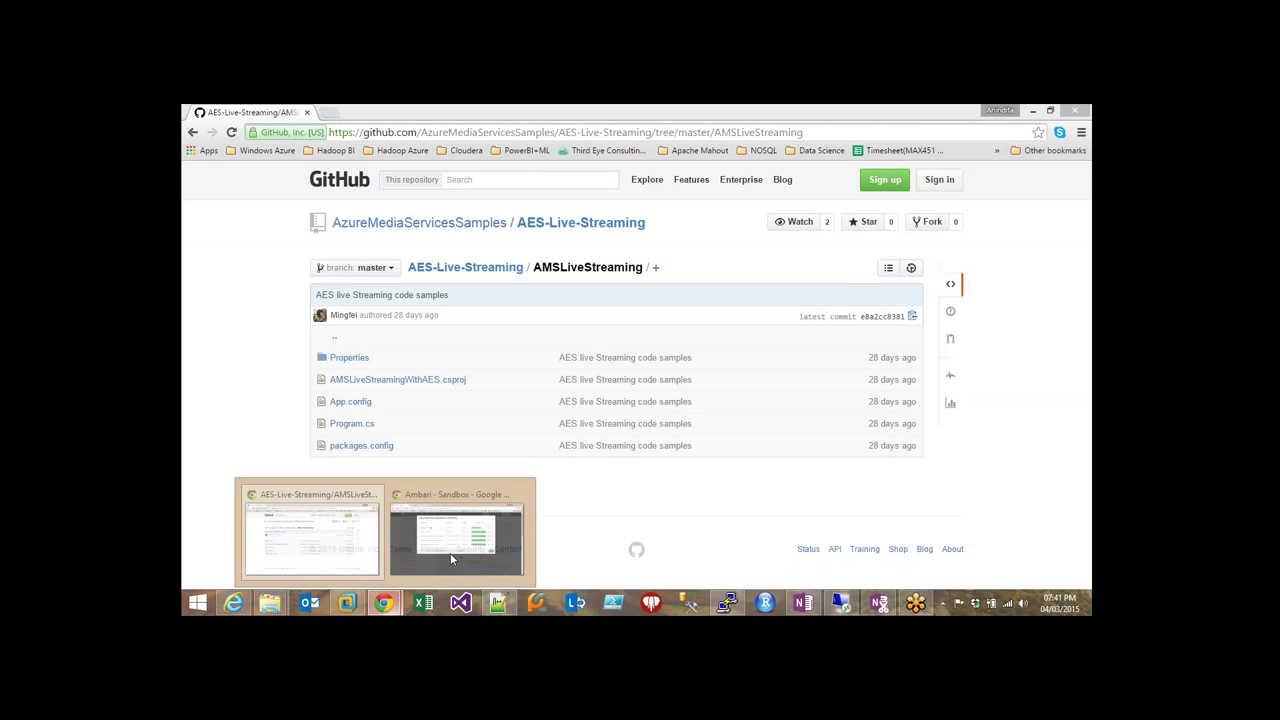
pyautogui.click(470, 537)
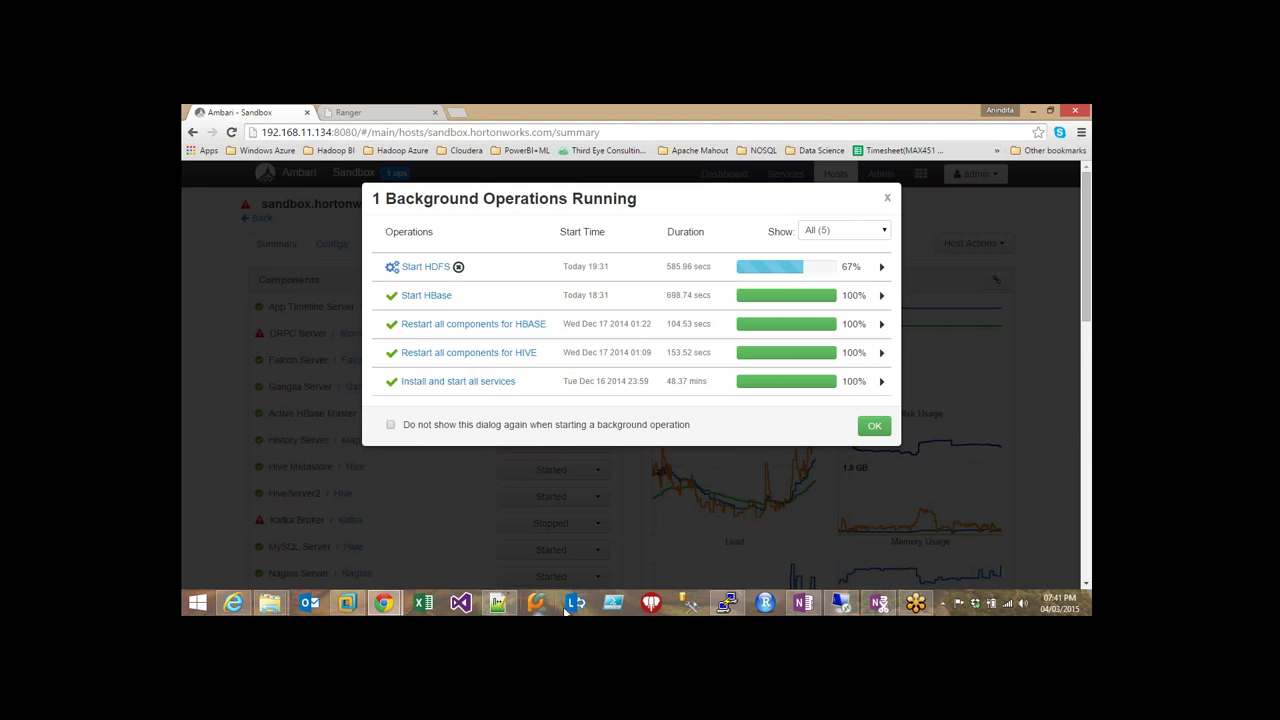
pyautogui.click(727, 602)
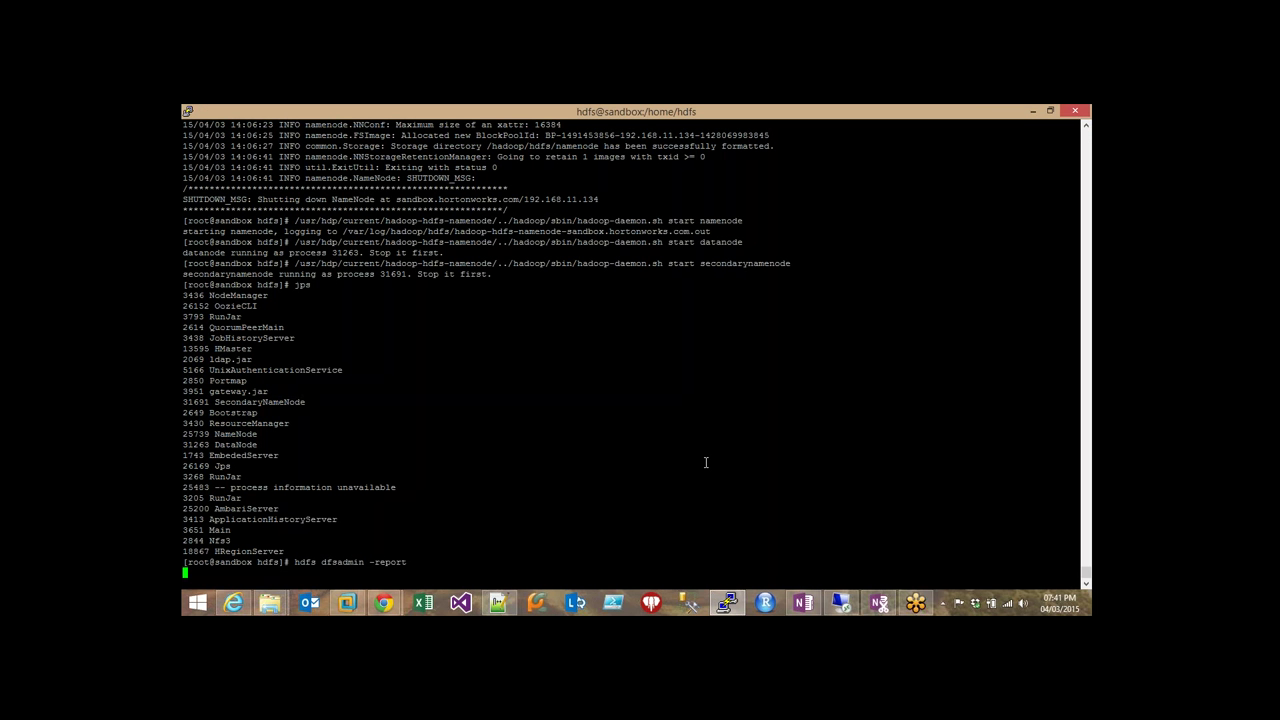
# Interrupt the dfsadmin report, clear the screen, and cd to the home directory.
pyautogui.hotkey('ctrl', 'c')
pyautogui.write('clear')
pyautogui.press('Return')
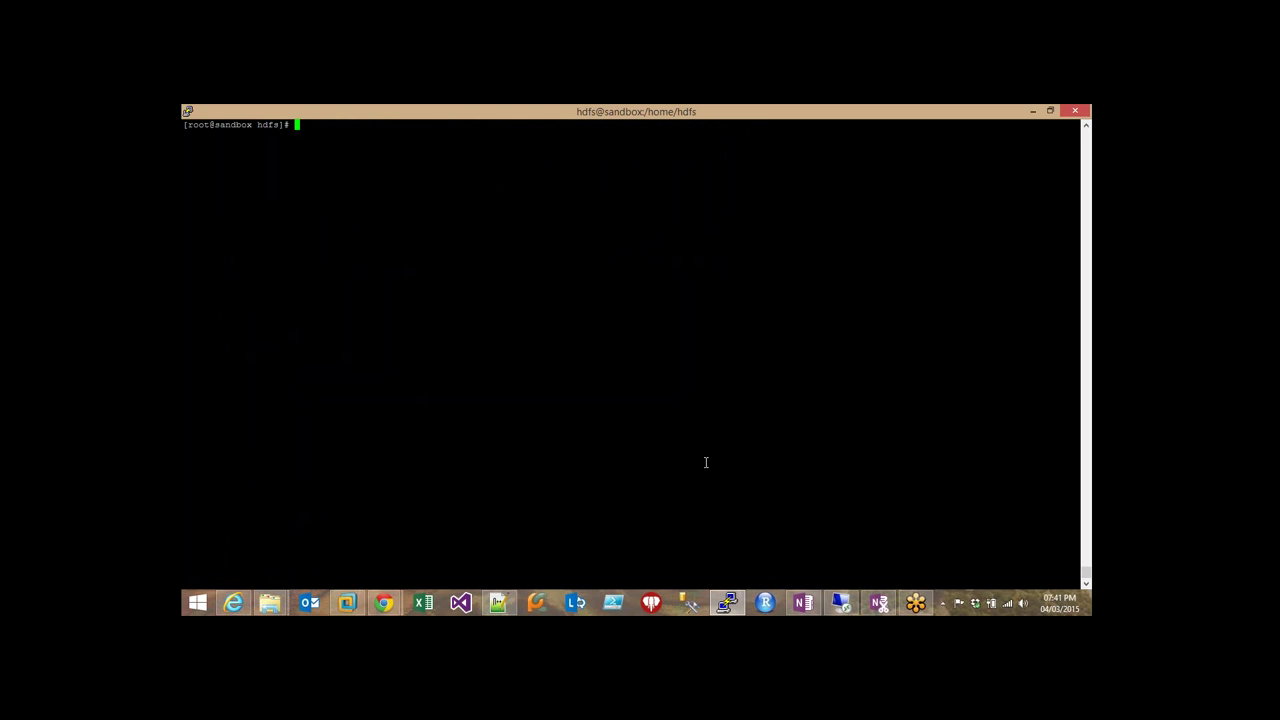
pyautogui.write('cd')
pyautogui.press('Return')
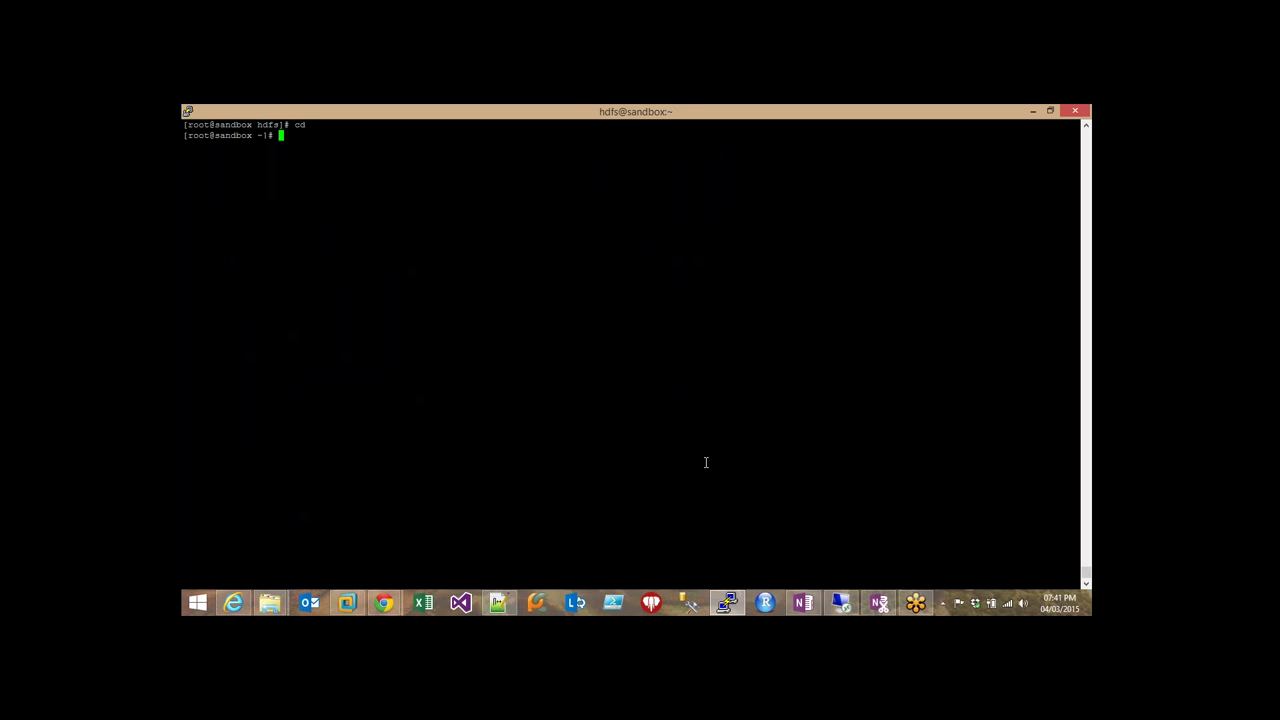
pyautogui.write('sudo -u hdfs')
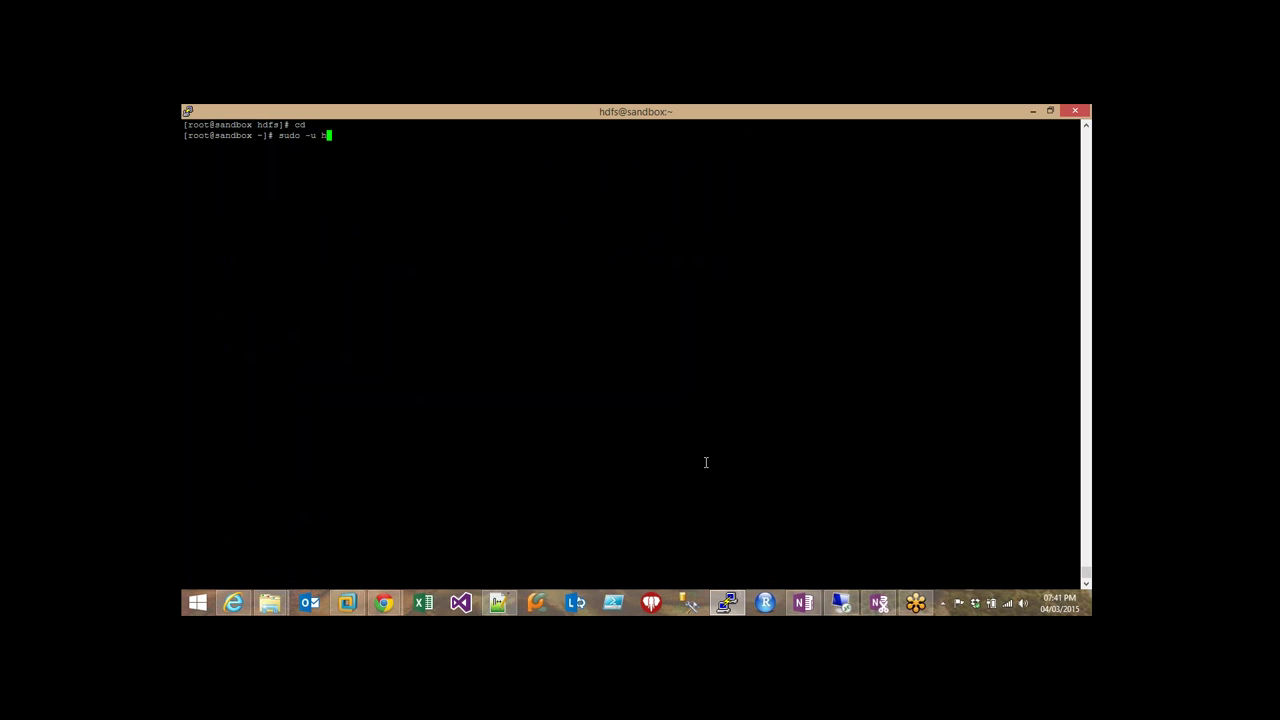
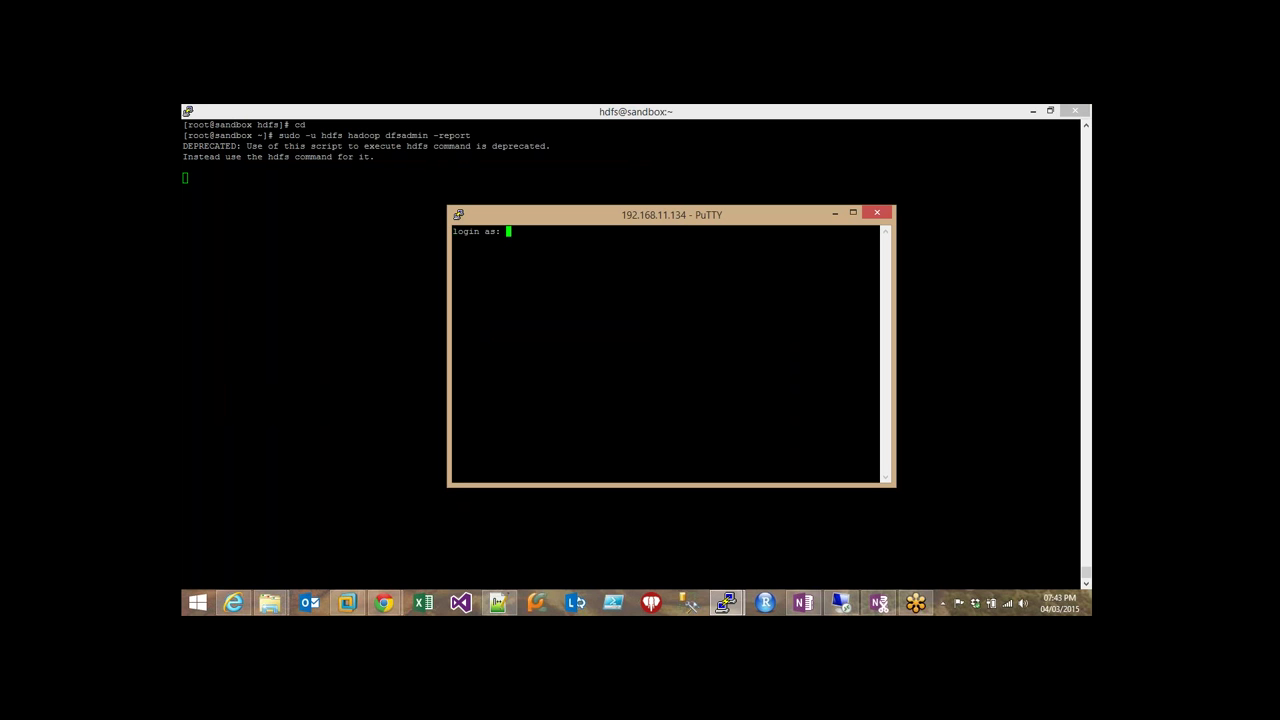
# Enter root as the login name on the 192.168.11.134 session, then bring the GitHub page forward.
pyautogui.write('root')
pyautogui.press('Return')
pyautogui.moveTo(383, 602)
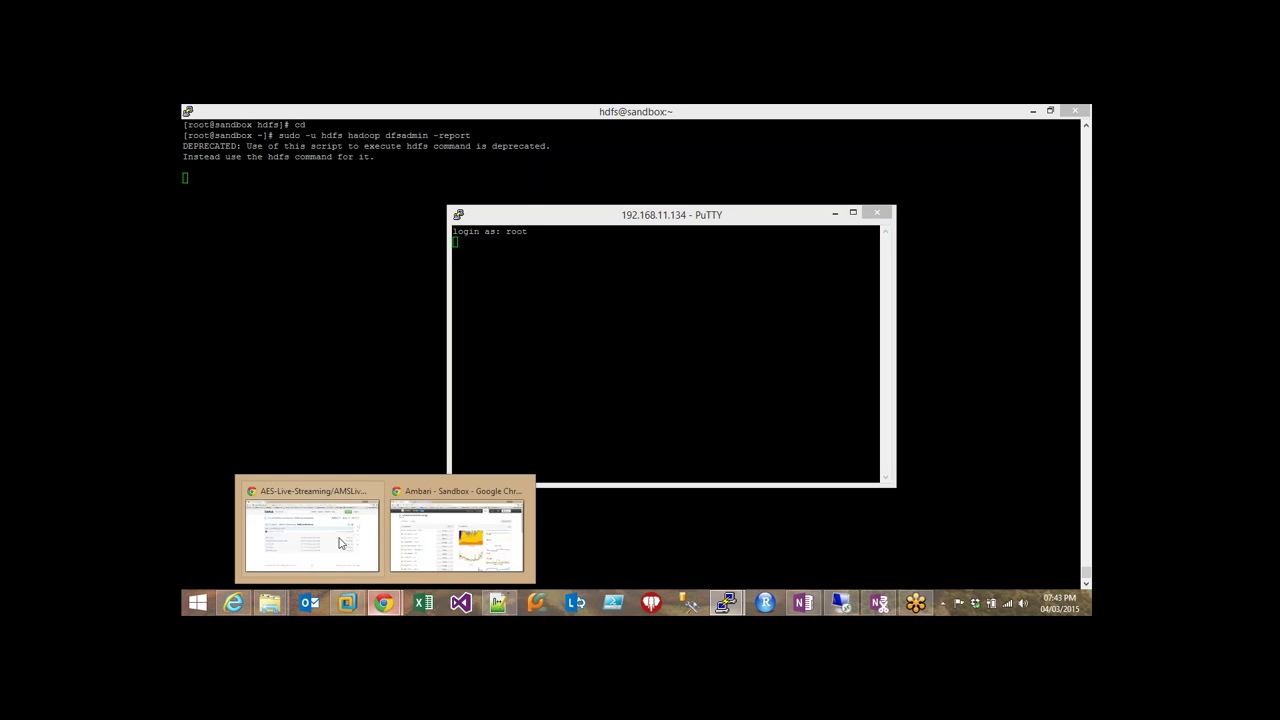
pyautogui.click(338, 540)
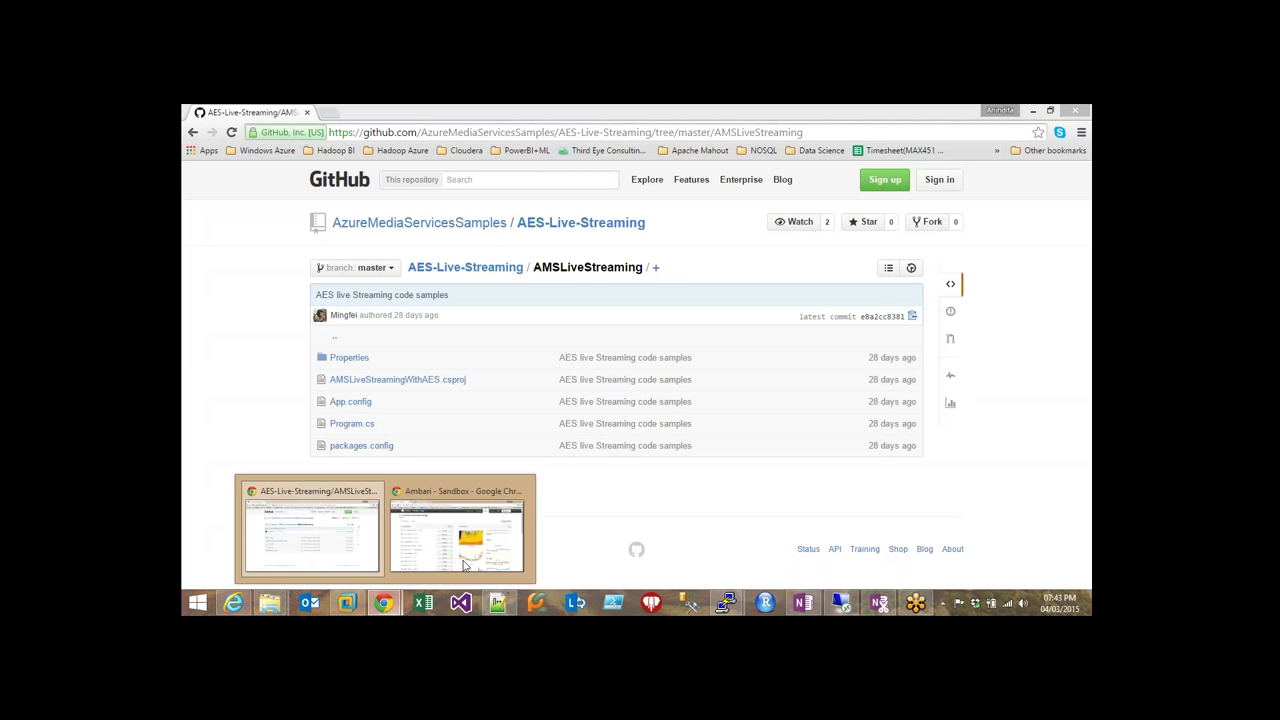
# Check the HDFS service summary in Ambari's Sandbox cluster, then return to the hdfs@sandbox terminal.
pyautogui.click(450, 530)
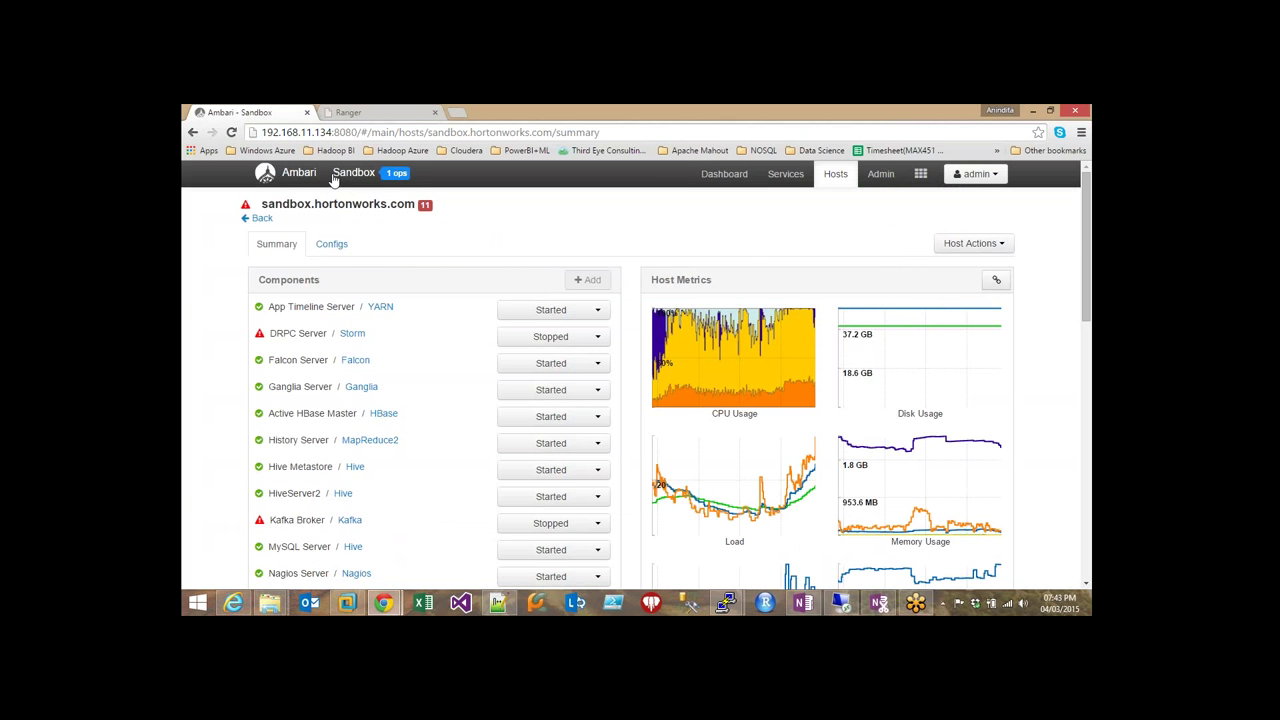
pyautogui.click(785, 174)
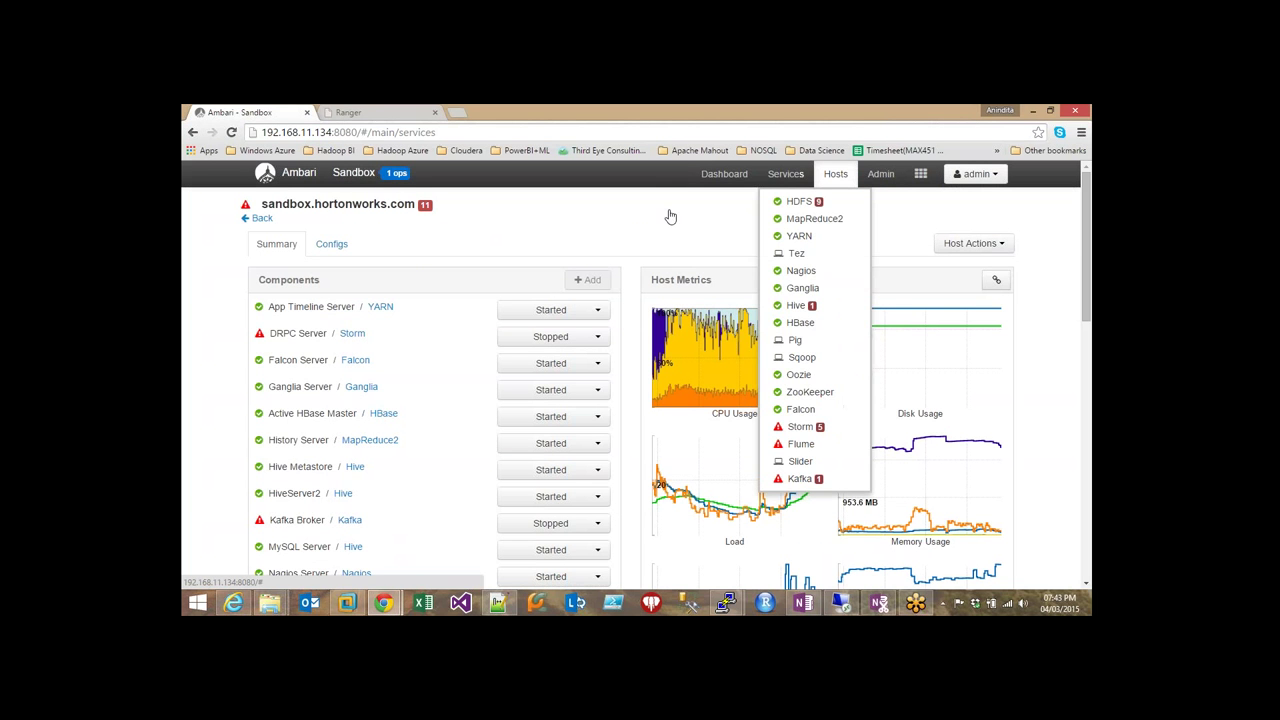
pyautogui.click(795, 202)
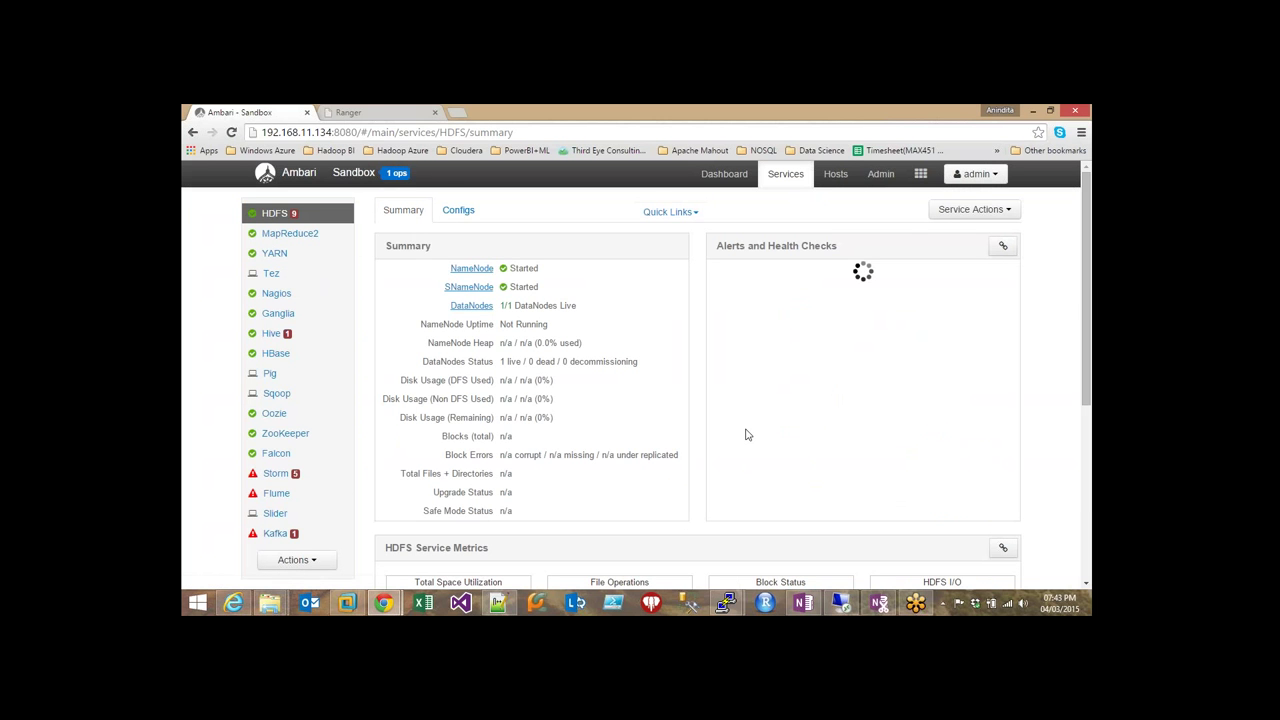
pyautogui.moveTo(881, 176)
pyautogui.click(726, 603)
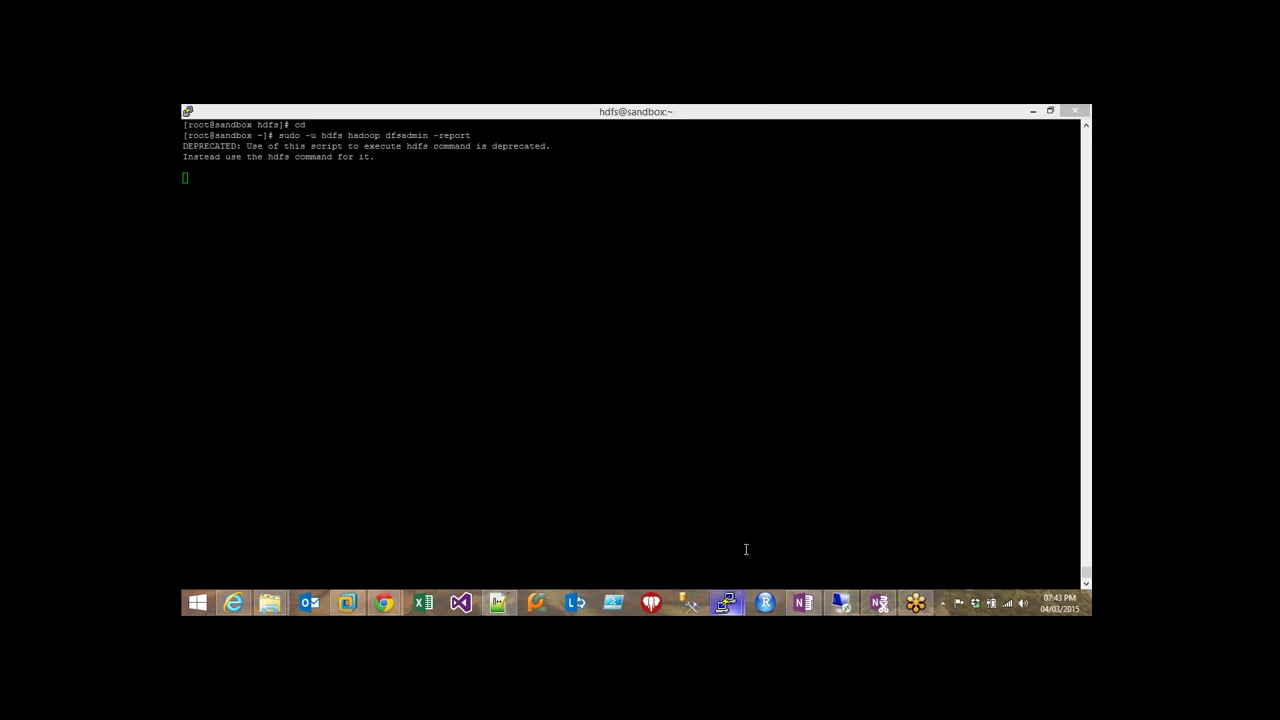
# Submit the root password on the second 192.168.11.134 session, then return to hdfs@sandbox.
pyautogui.moveTo(726, 603)
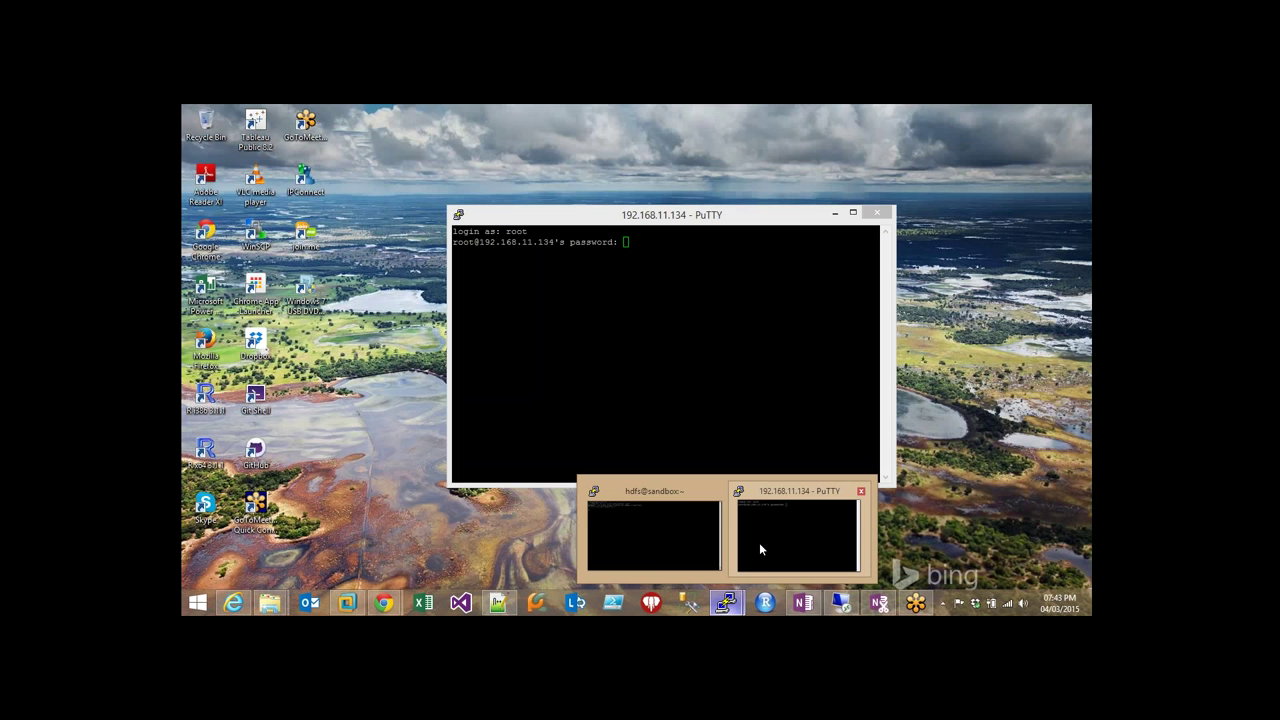
pyautogui.click(759, 542)
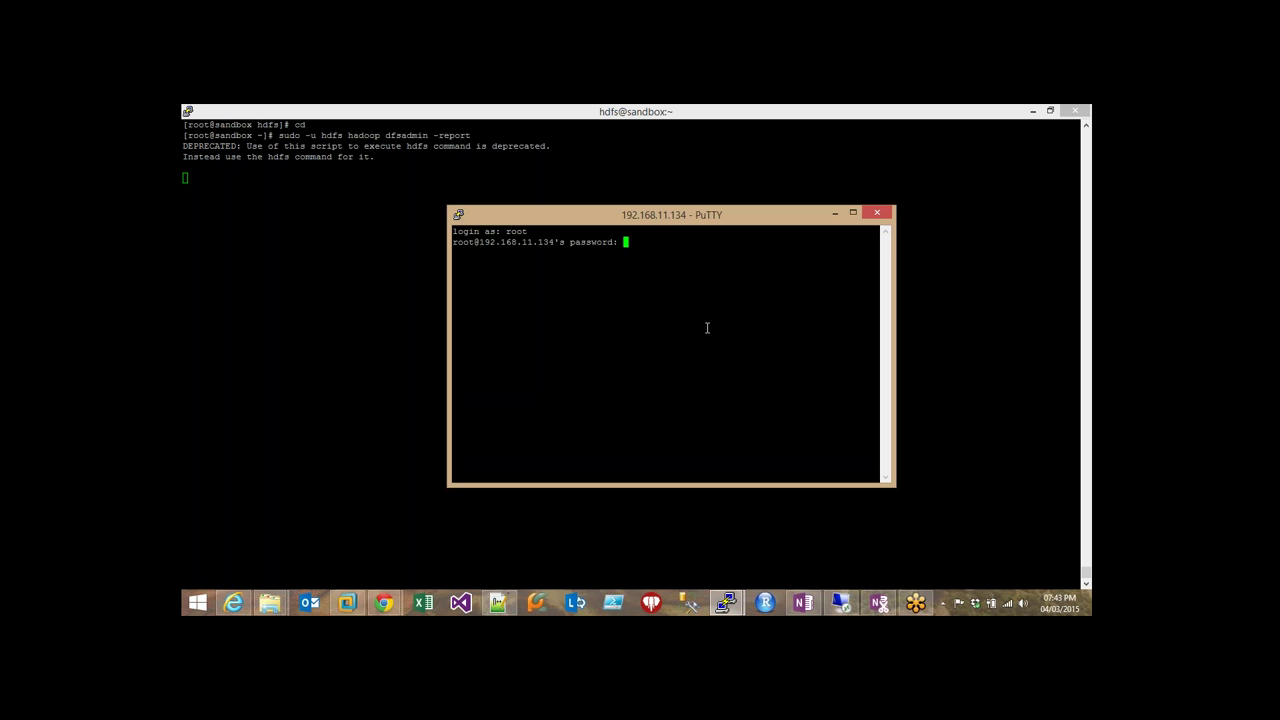
pyautogui.press('Return')
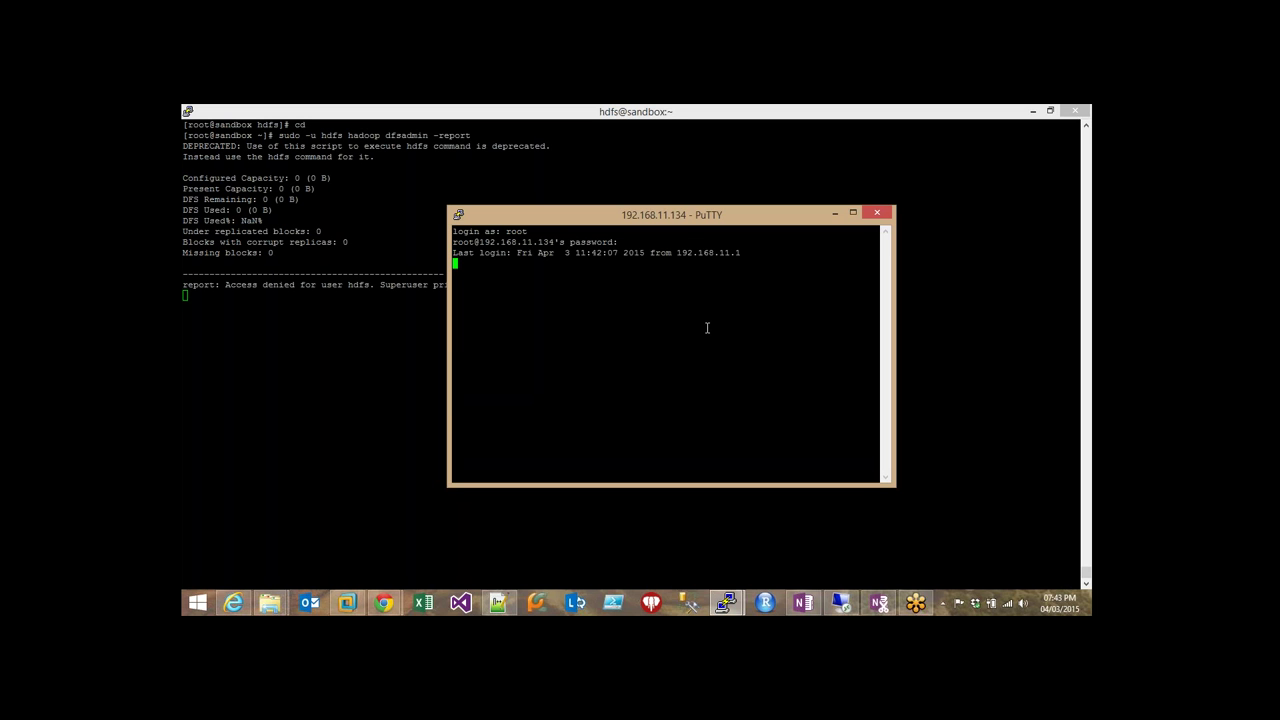
pyautogui.moveTo(668, 221); pyautogui.dragTo(806, 213)
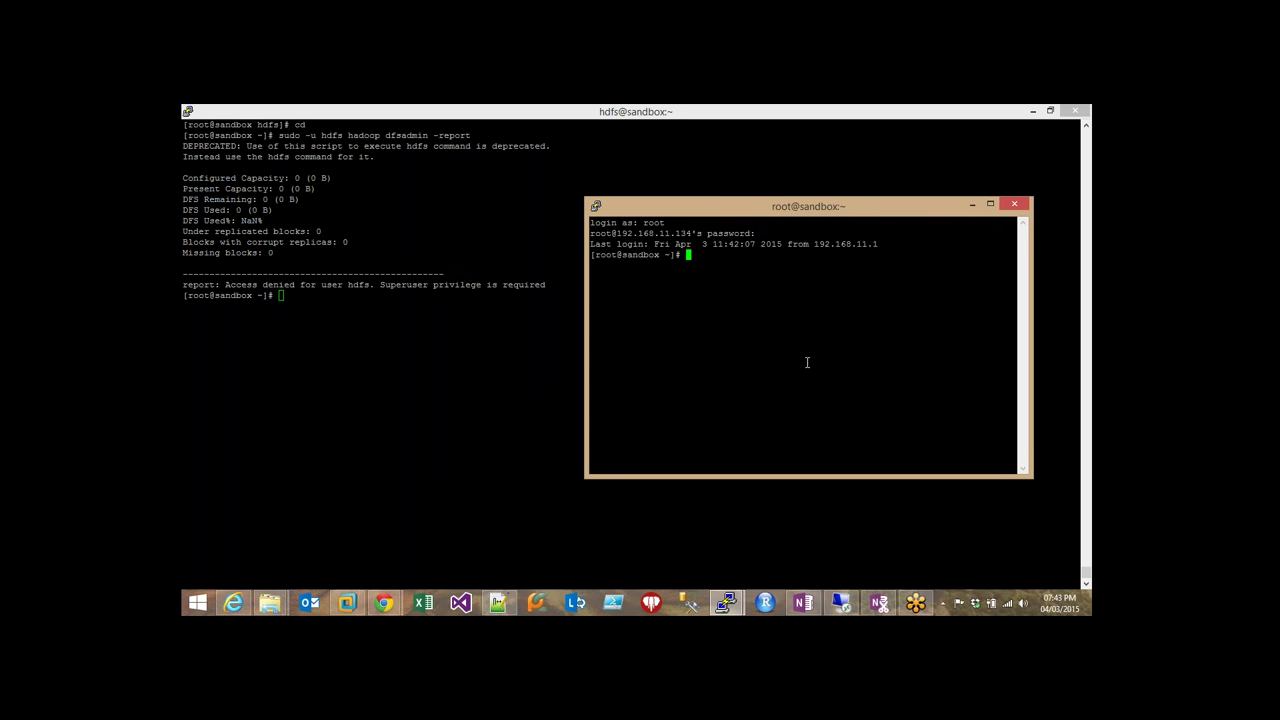
pyautogui.press('BackSpace')
pyautogui.press('BackSpace')
pyautogui.press('BackSpace')
pyautogui.press('BackSpace')
pyautogui.press('BackSpace')
pyautogui.click(359, 310)
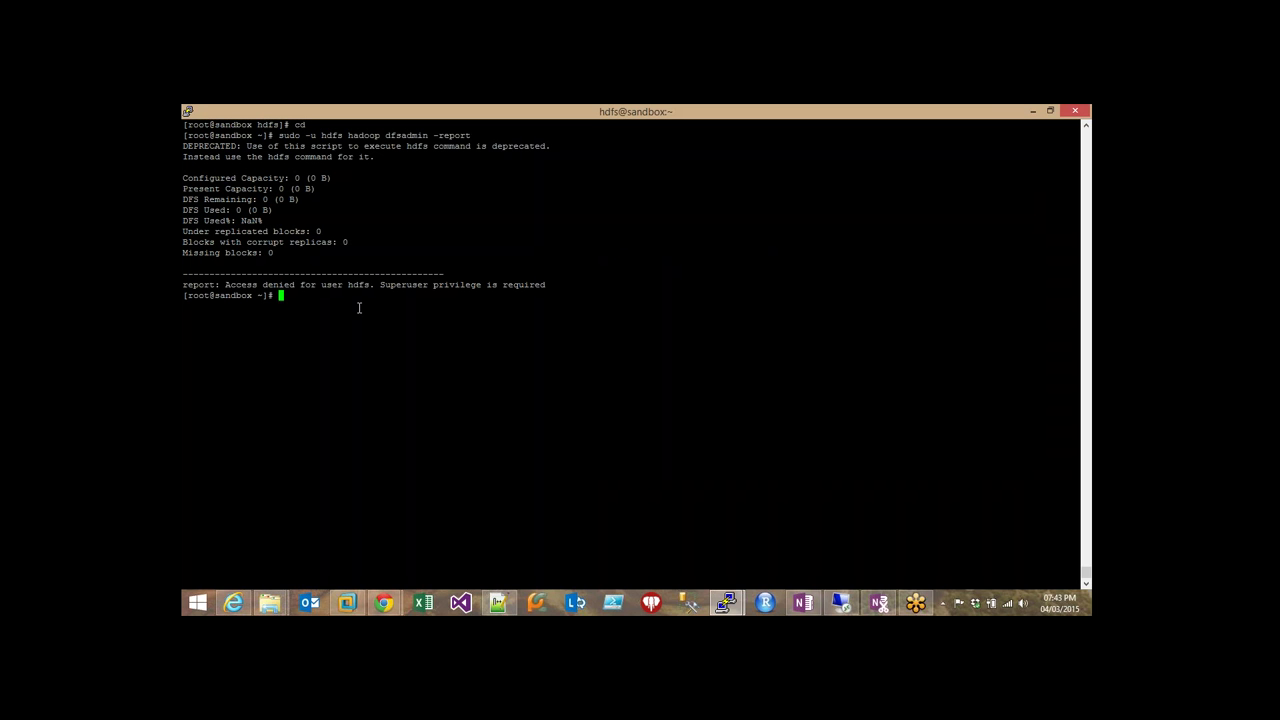
# Run hadoop dfsadmin -report, then list the /var/log/hadoop/hdfs log files in the root session.
pyautogui.write('hadoop dfsadmin -report')
pyautogui.press('Return')
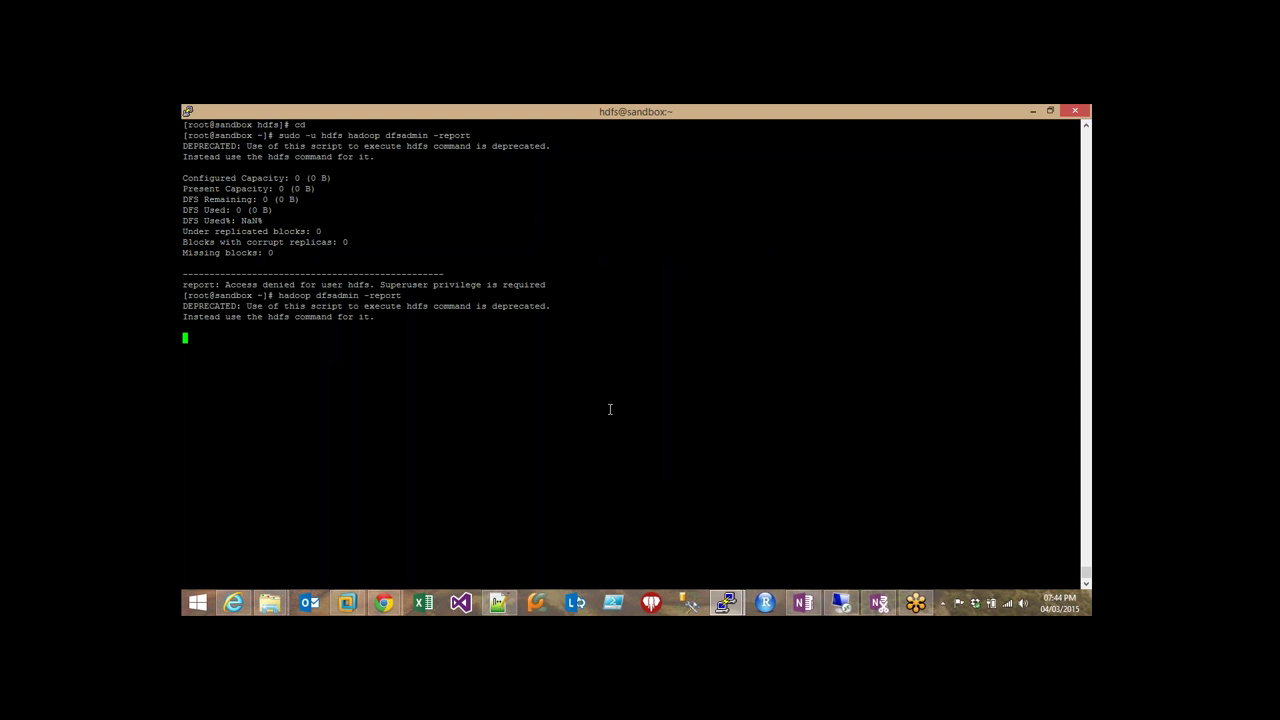
pyautogui.click(725, 602)
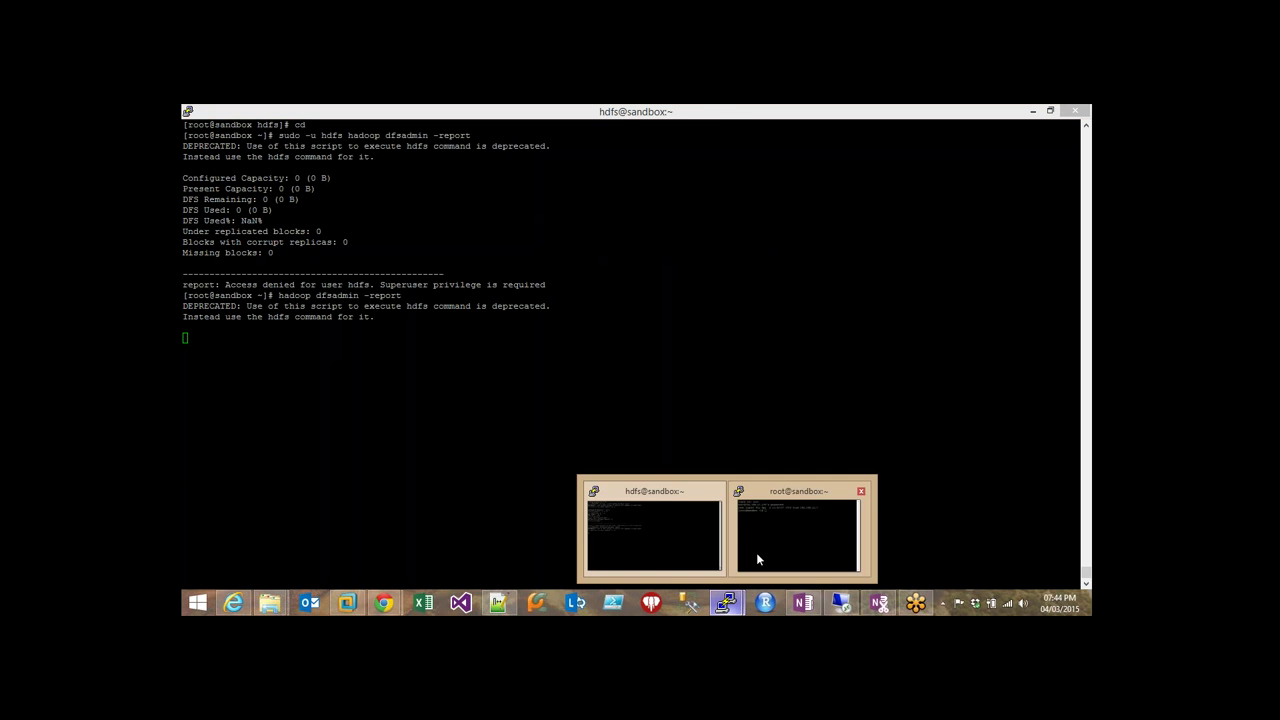
pyautogui.click(757, 560)
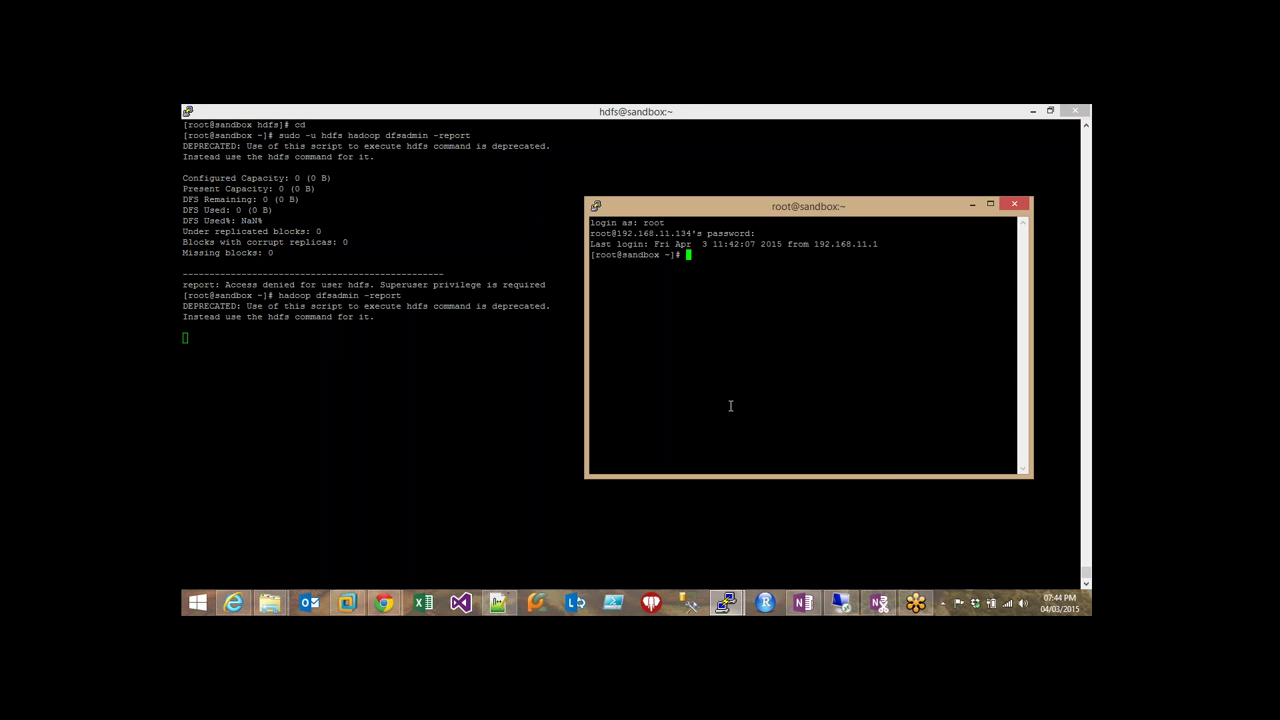
pyautogui.write('cd /var/log/hadoop/hdfs/')
pyautogui.press('Return')
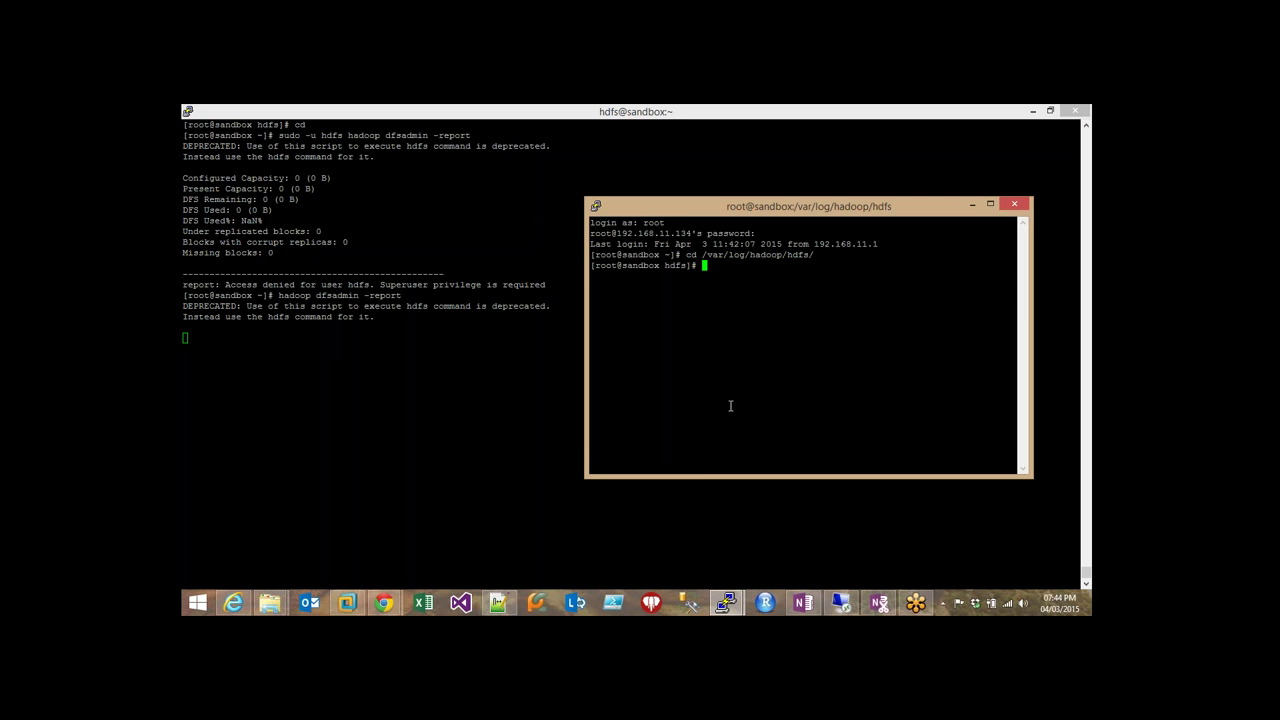
pyautogui.write('ls')
pyautogui.press('Return')
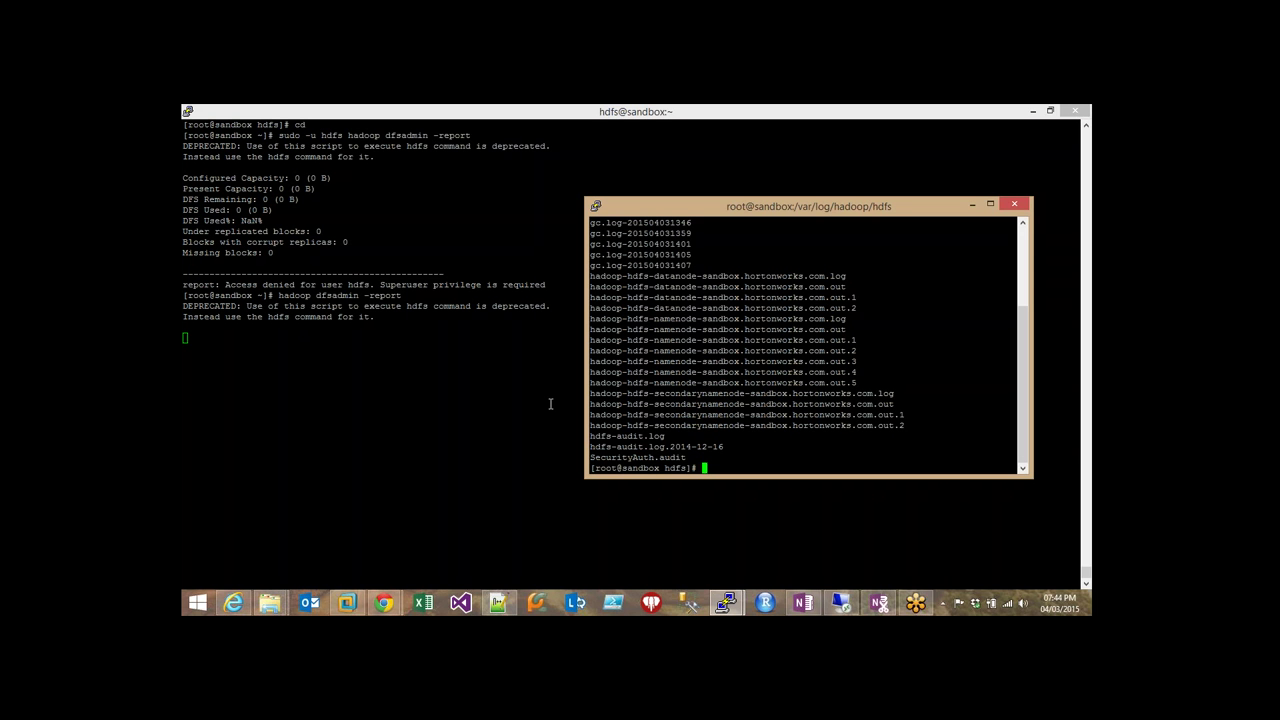
pyautogui.click(439, 343)
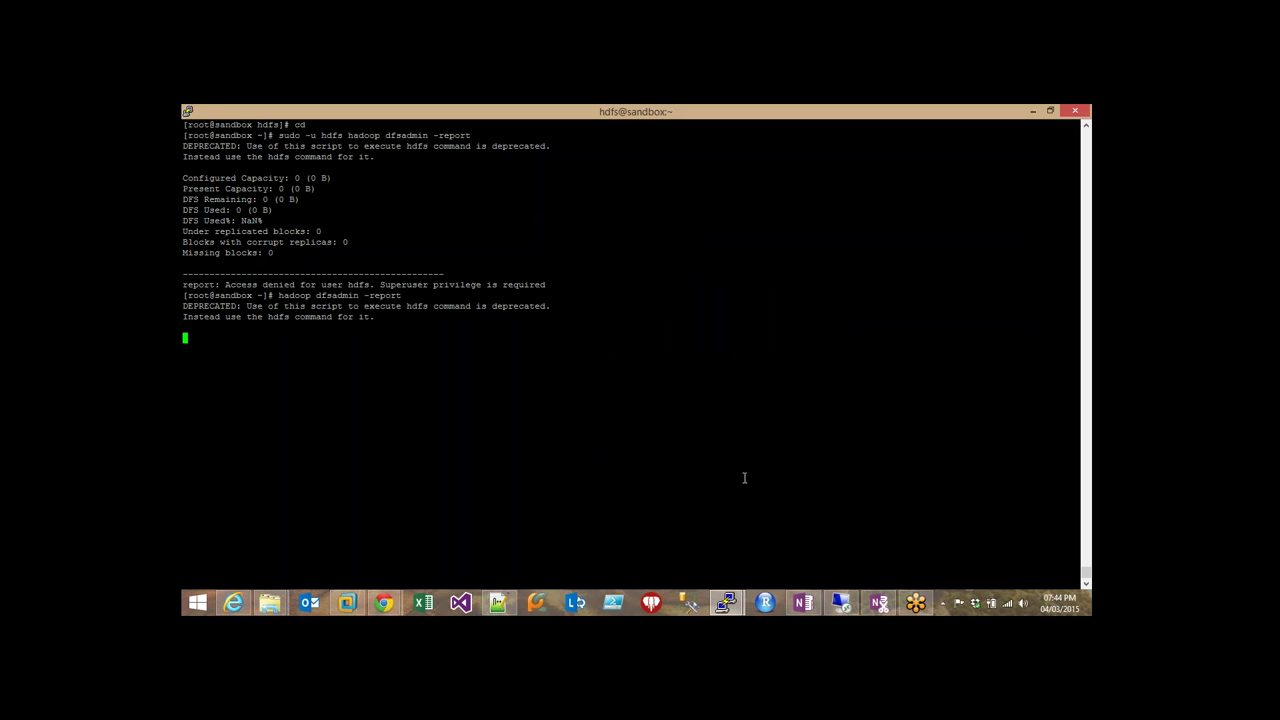
# In the root session, run hadoop fsck on hadoop-hdfs-namenode-sandbox.hortonworks.com.log.
pyautogui.click(726, 602)
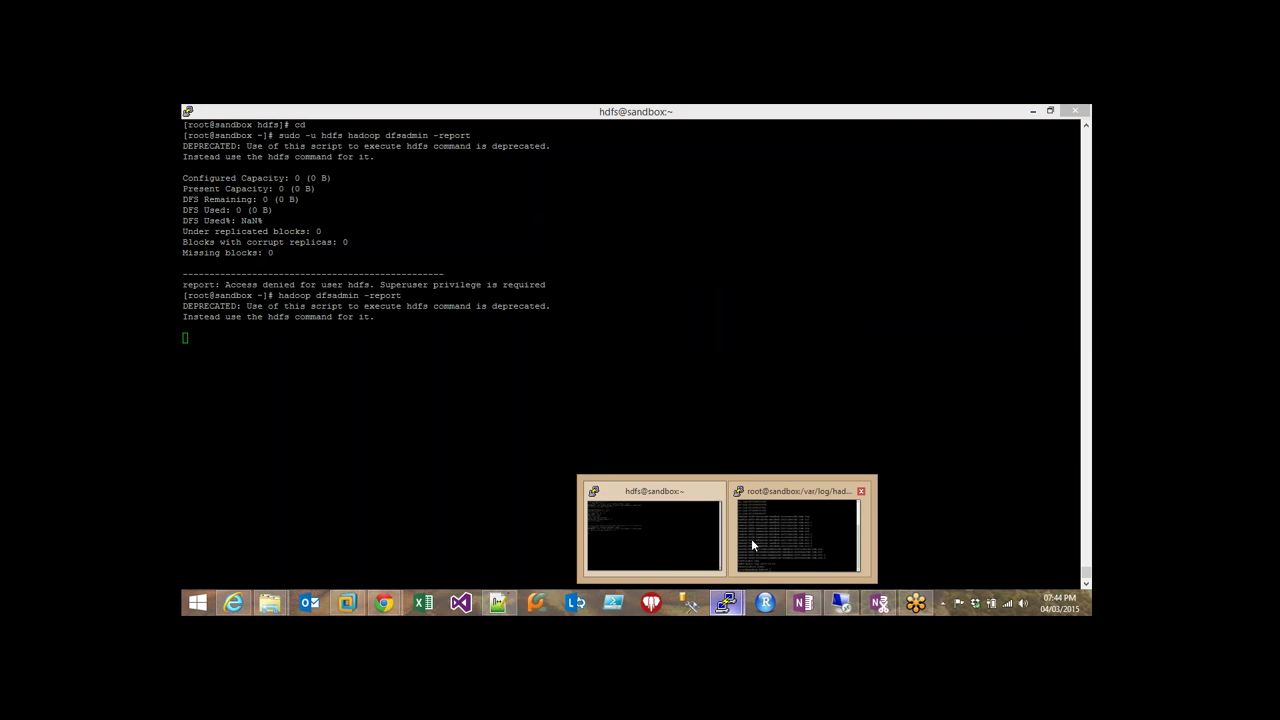
pyautogui.click(751, 545)
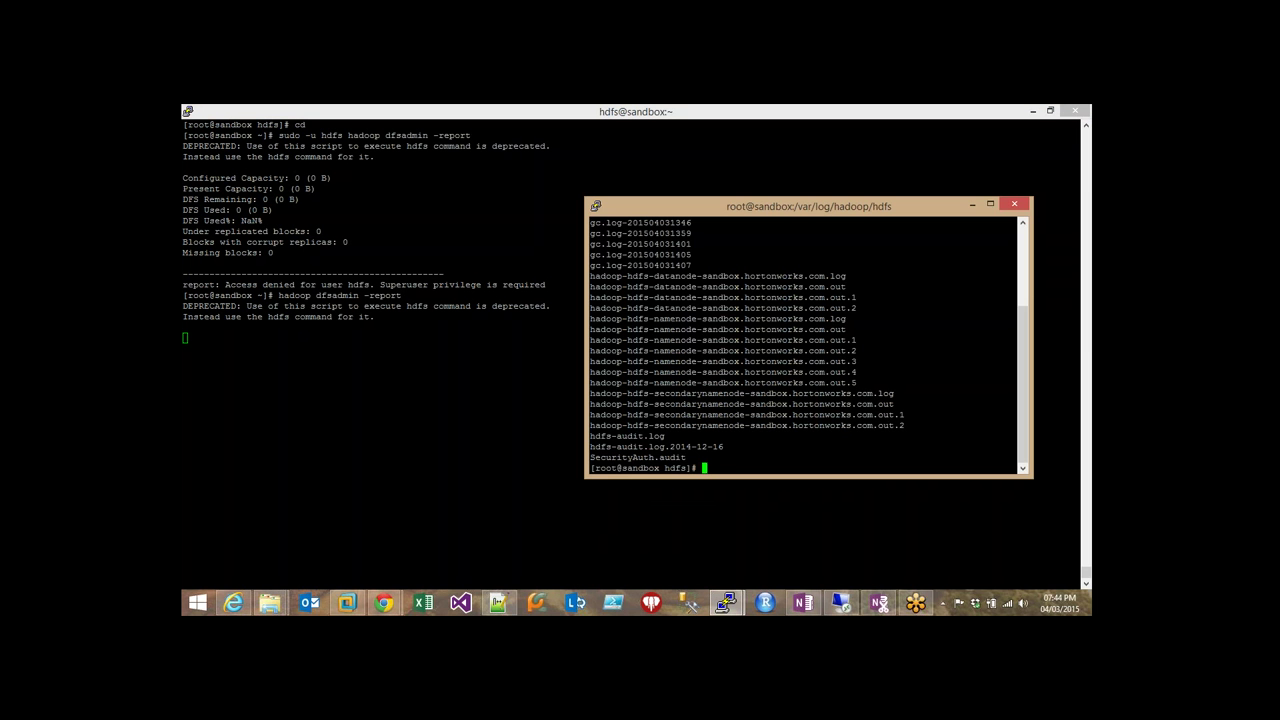
pyautogui.write('s')
pyautogui.press('BackSpace')
pyautogui.write('hdfs ')
pyautogui.write('fsck')
pyautogui.press('BackSpace')
pyautogui.press('BackSpace')
pyautogui.press('BackSpace')
pyautogui.press('BackSpace')
pyautogui.press('BackSpace')
pyautogui.press('BackSpace')
pyautogui.press('BackSpace')
pyautogui.press('BackSpace')
pyautogui.press('BackSpace')
pyautogui.press('BackSpace')
pyautogui.write('hadoop fsck hadoop-hdfs-nameno')
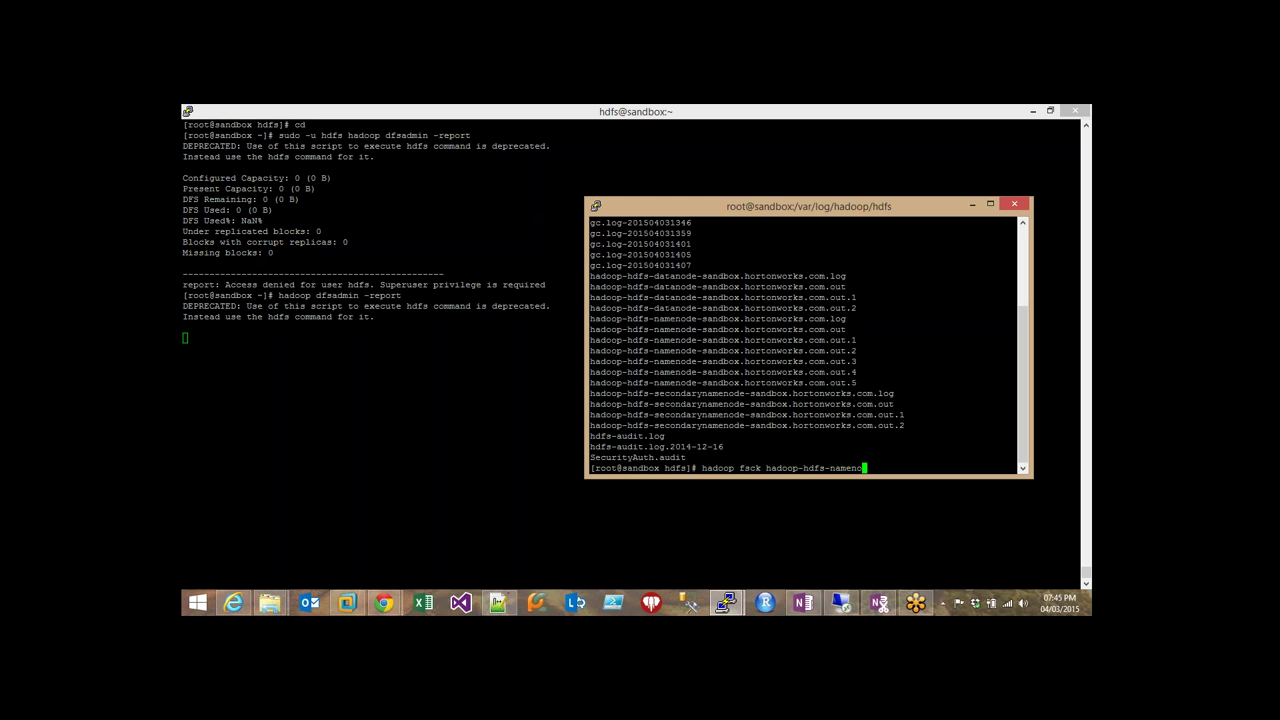
pyautogui.write('de-sandbox.hortonworks.com')
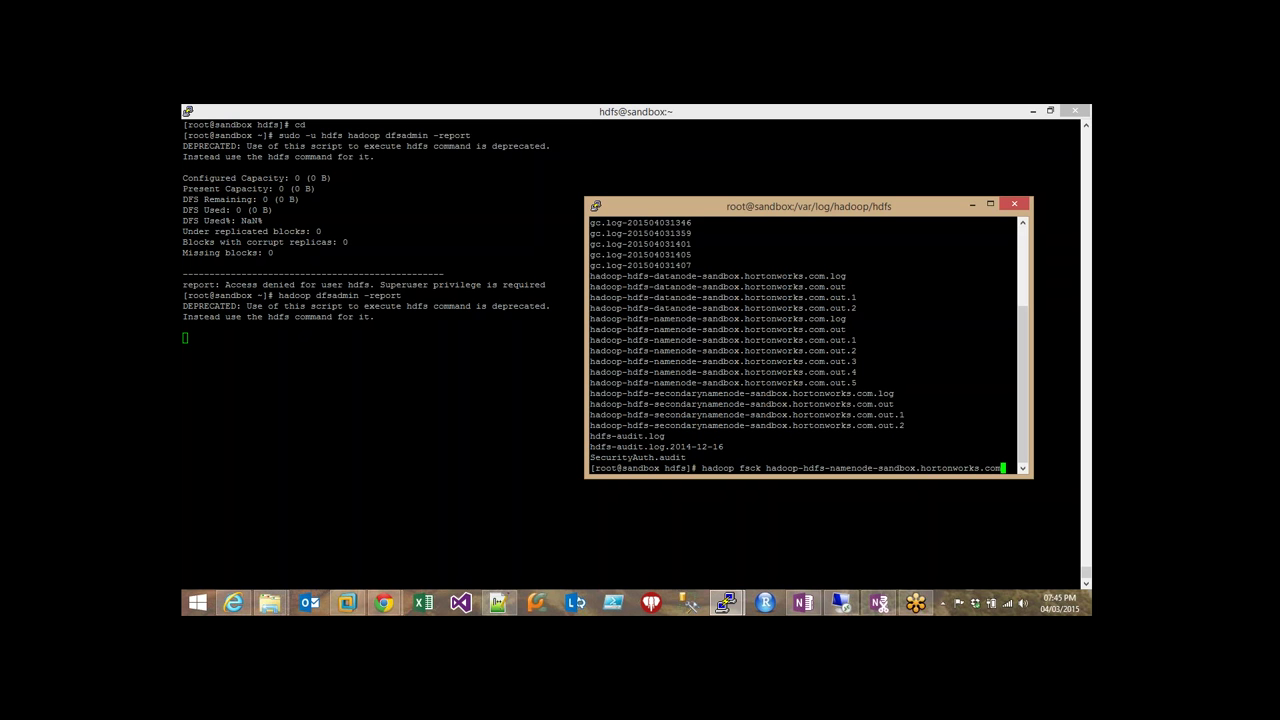
pyautogui.write('.log')
pyautogui.press('Return')
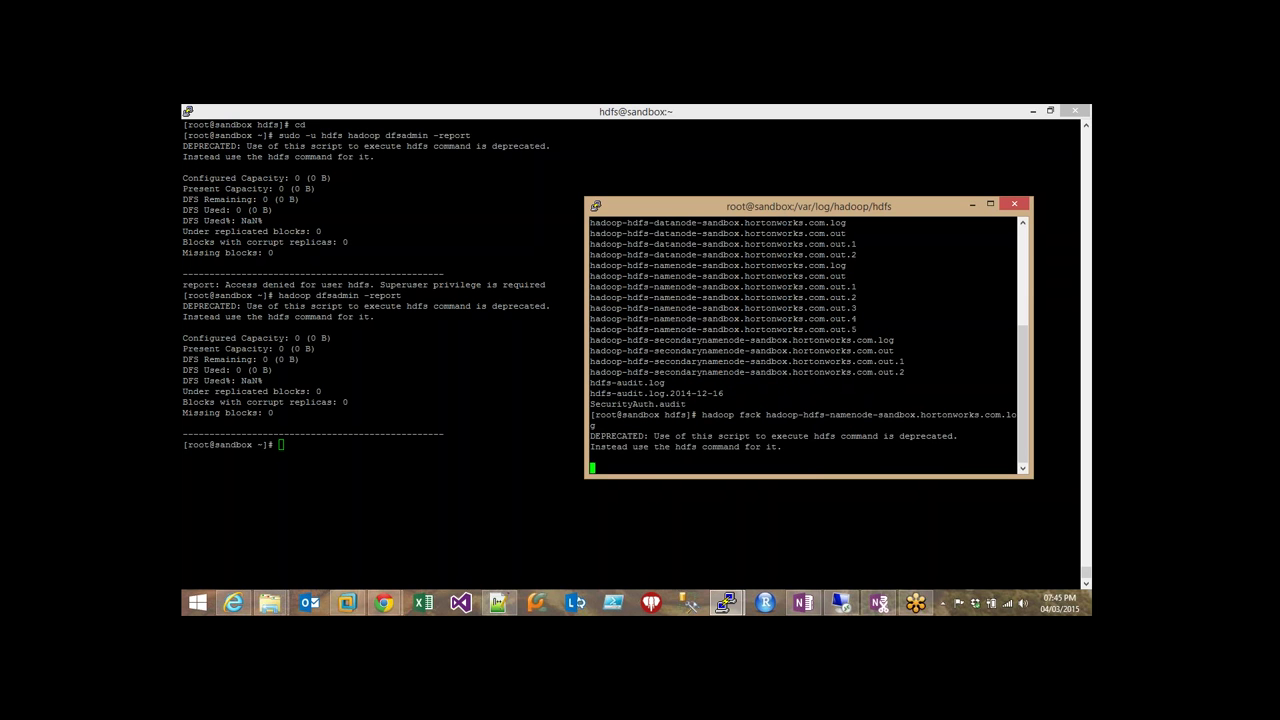
# Bring the /var/log/hadoop/hdfs root terminal to the front from the taskbar previews.
pyautogui.click(325, 443)
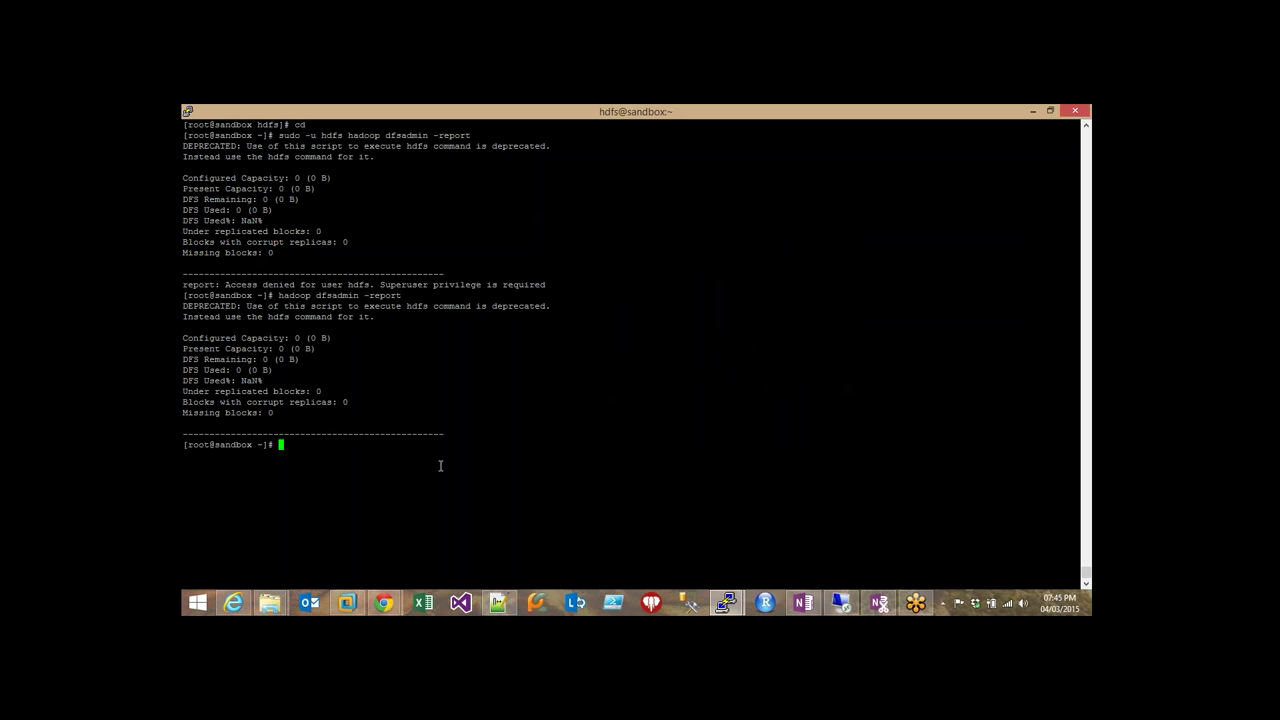
pyautogui.click(725, 602)
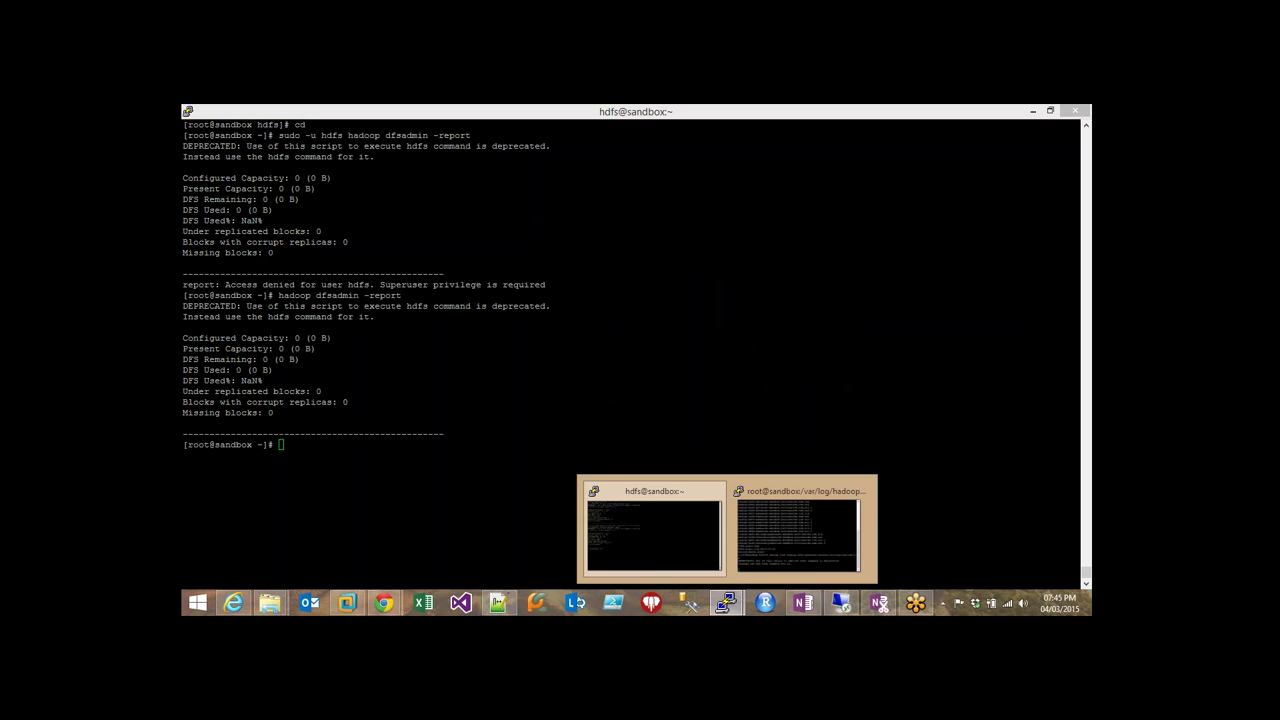
pyautogui.moveTo(725, 602)
pyautogui.moveTo(776, 536)
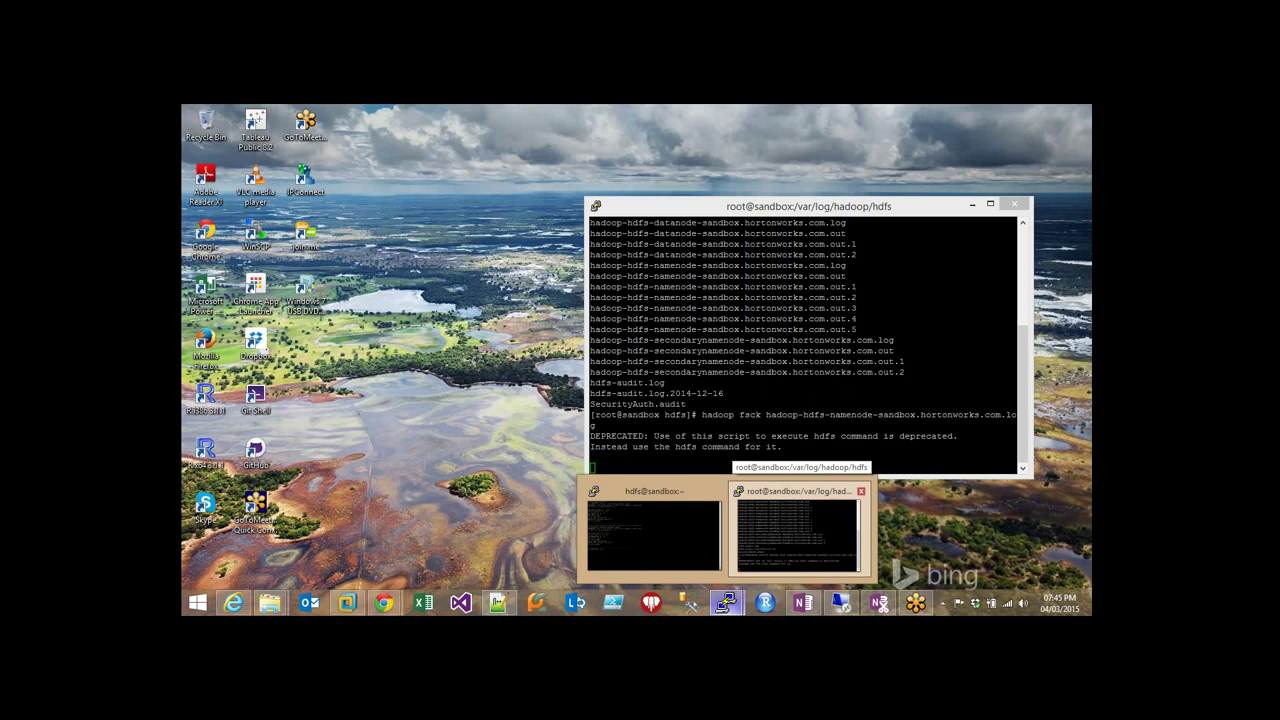
pyautogui.click(776, 535)
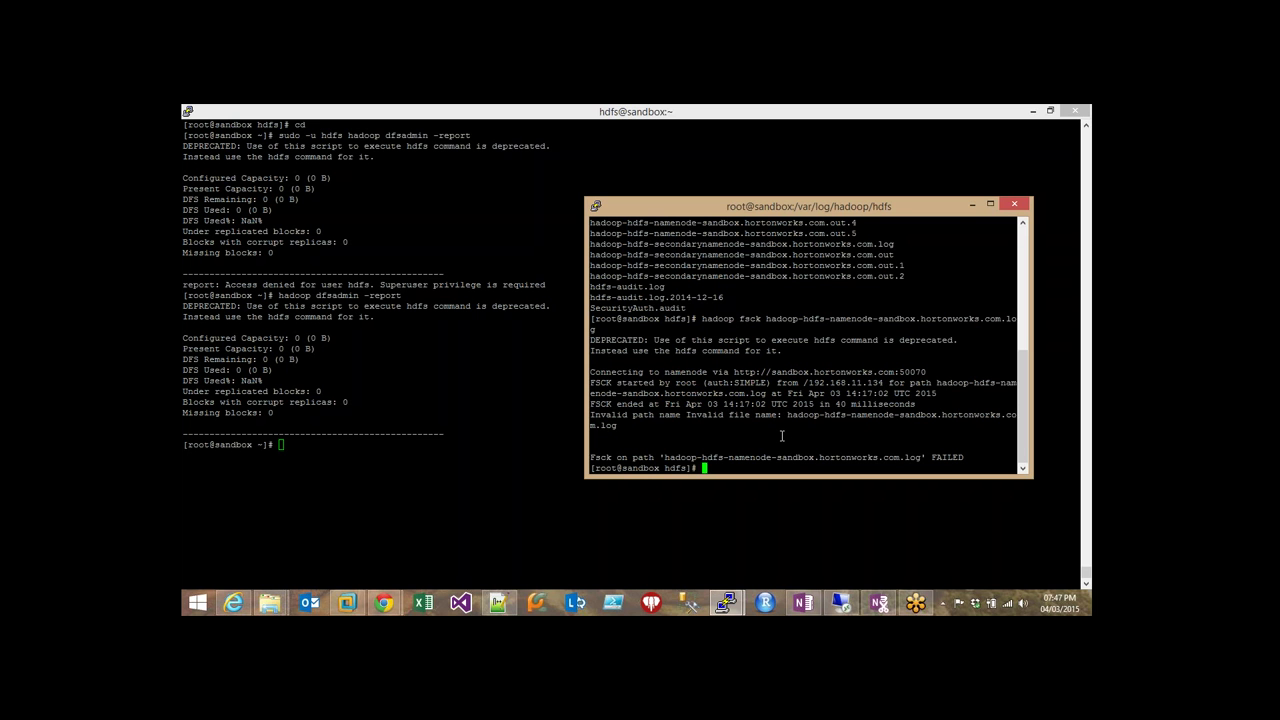
# Recall the fsck command and change it to sudo vi, opening the namenode log as root.
pyautogui.press('Up')
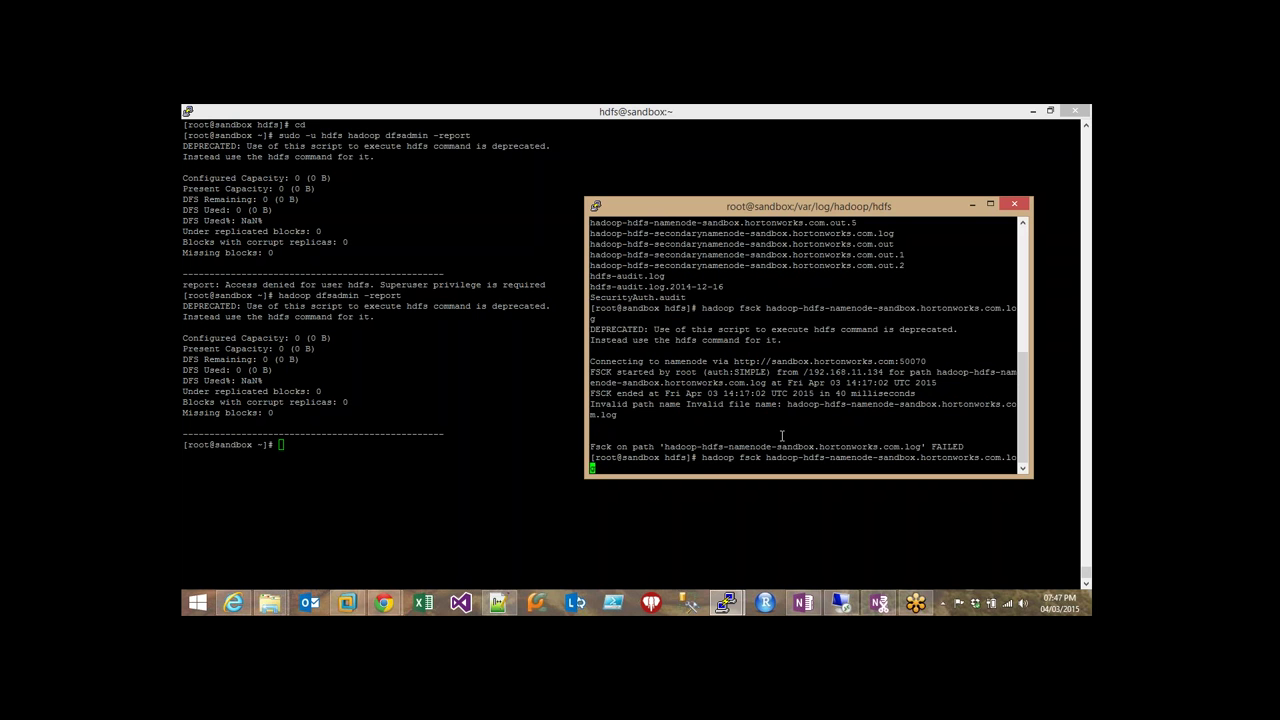
pyautogui.press('Left')
pyautogui.press('Left')
pyautogui.press('Left')
pyautogui.press('Left')
pyautogui.press('Left')
pyautogui.press('Left')
pyautogui.press('Left')
pyautogui.press('Left')
pyautogui.press('Left')
pyautogui.press('Left')
pyautogui.press('Left')
pyautogui.press('Left')
pyautogui.press('Left')
pyautogui.press('Left')
pyautogui.press('Left')
pyautogui.press('Left')
pyautogui.press('Left')
pyautogui.press('Left')
pyautogui.press('Left')
pyautogui.press('Left')
pyautogui.press('Left')
pyautogui.press('Left')
pyautogui.press('Left')
pyautogui.press('Left')
pyautogui.press('Left')
pyautogui.press('Left')
pyautogui.press('Left')
pyautogui.press('Left')
pyautogui.press('Left')
pyautogui.press('Left')
pyautogui.press('Left')
pyautogui.press('Left')
pyautogui.press('Left')
pyautogui.press('Left')
pyautogui.press('BackSpace')
pyautogui.press('BackSpace')
pyautogui.press('BackSpace')
pyautogui.press('BackSpace')
pyautogui.press('BackSpace')
pyautogui.press('BackSpace')
pyautogui.press('BackSpace')
pyautogui.press('BackSpace')
pyautogui.press('BackSpace')
pyautogui.press('BackSpace')
pyautogui.press('BackSpace')
pyautogui.write('sudo vi')
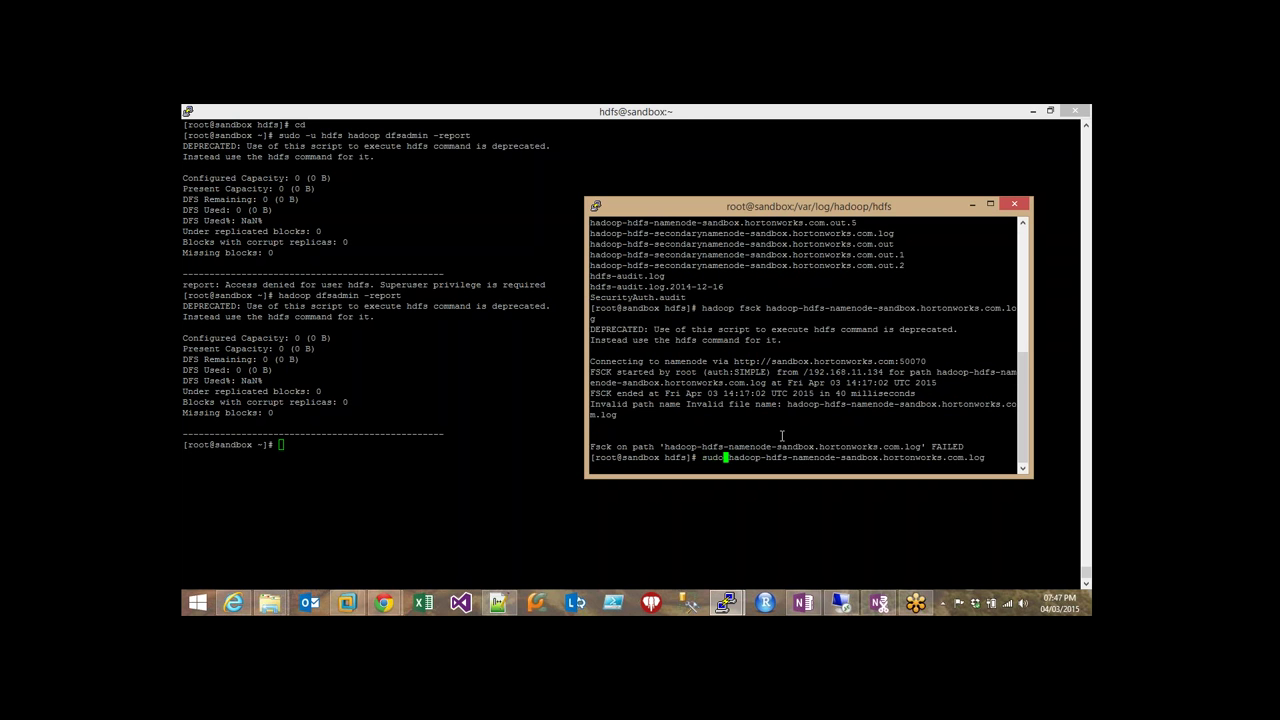
pyautogui.press('Return')
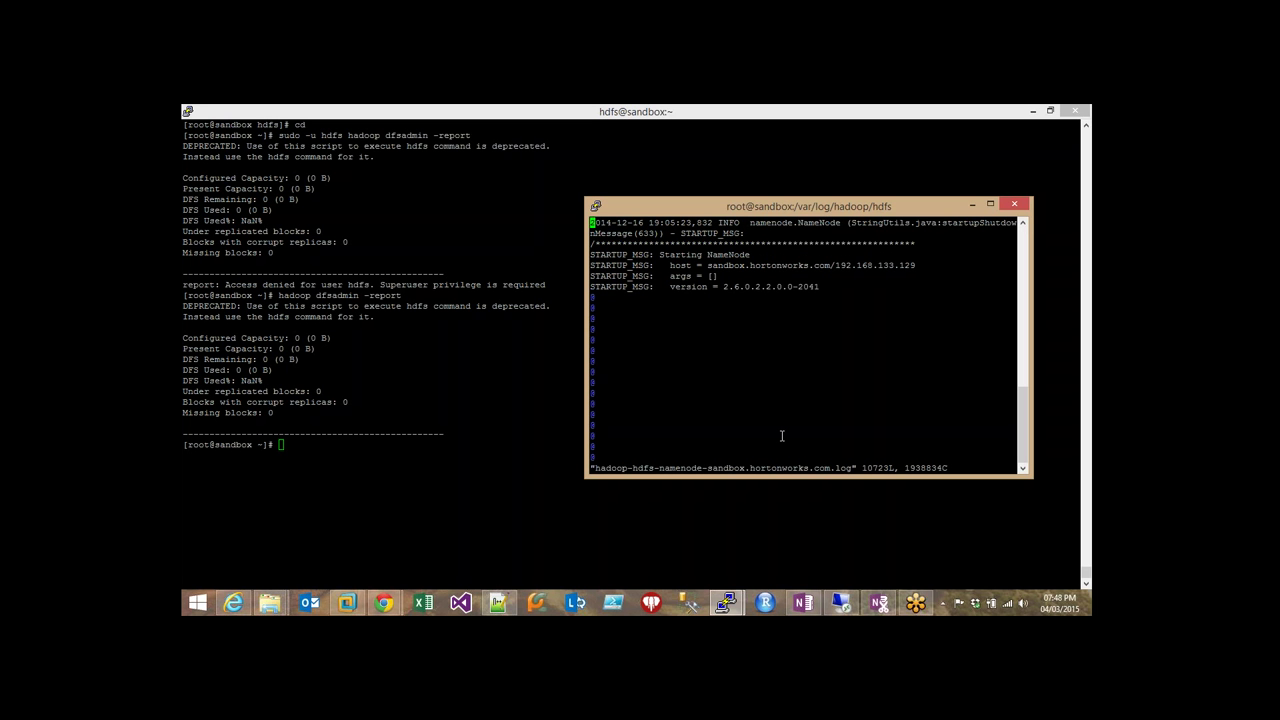
# Exit vi without saving, using :q! after the :wq attempt fails.
pyautogui.write(':')
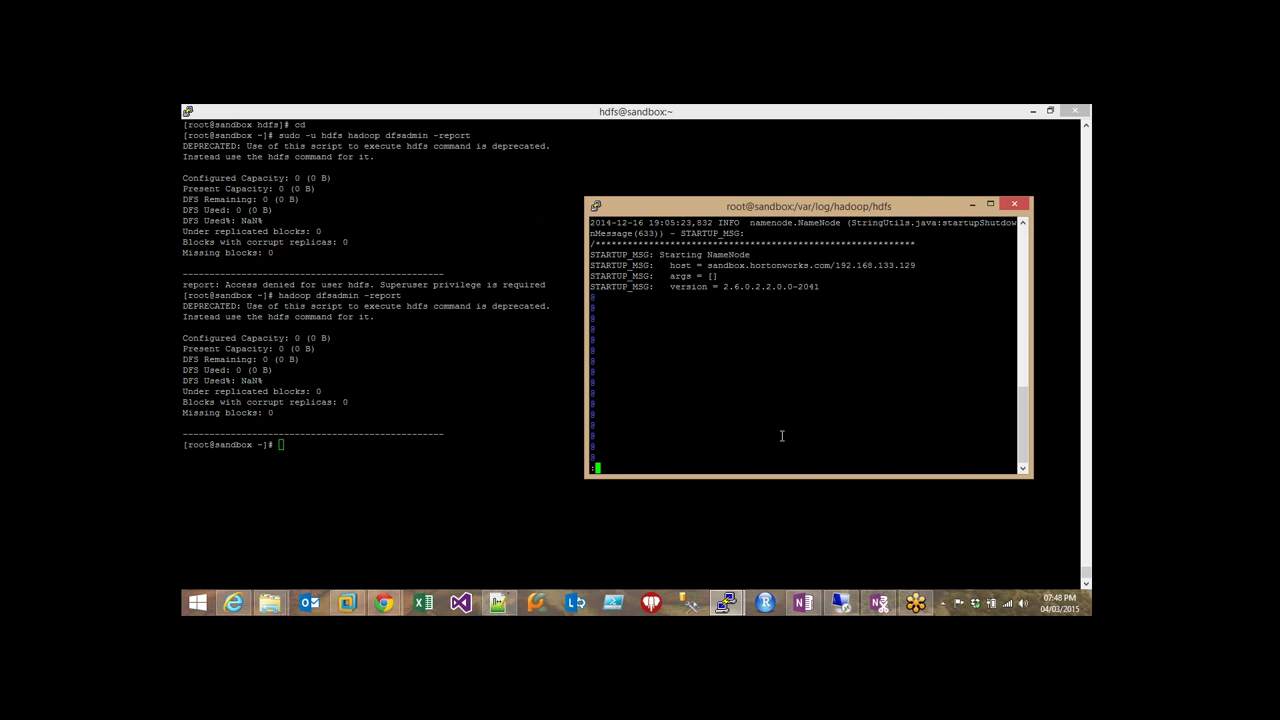
pyautogui.write('wq')
pyautogui.press('Return')
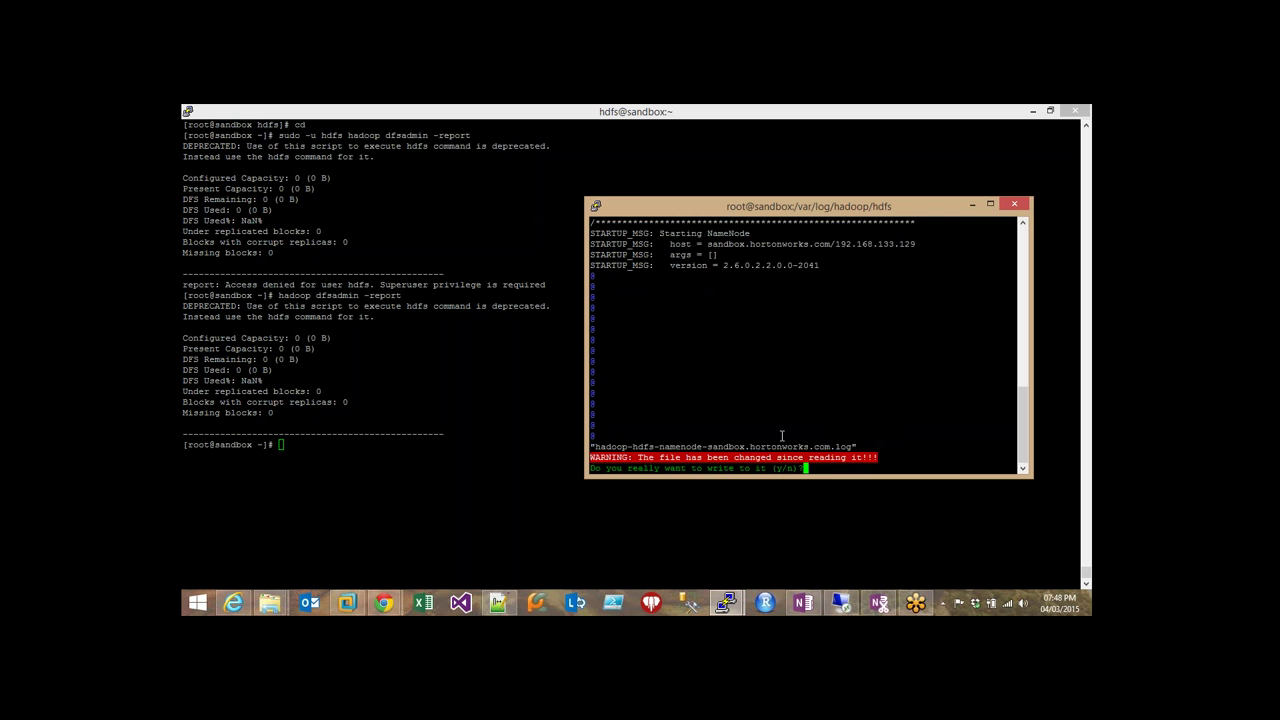
pyautogui.write(':')
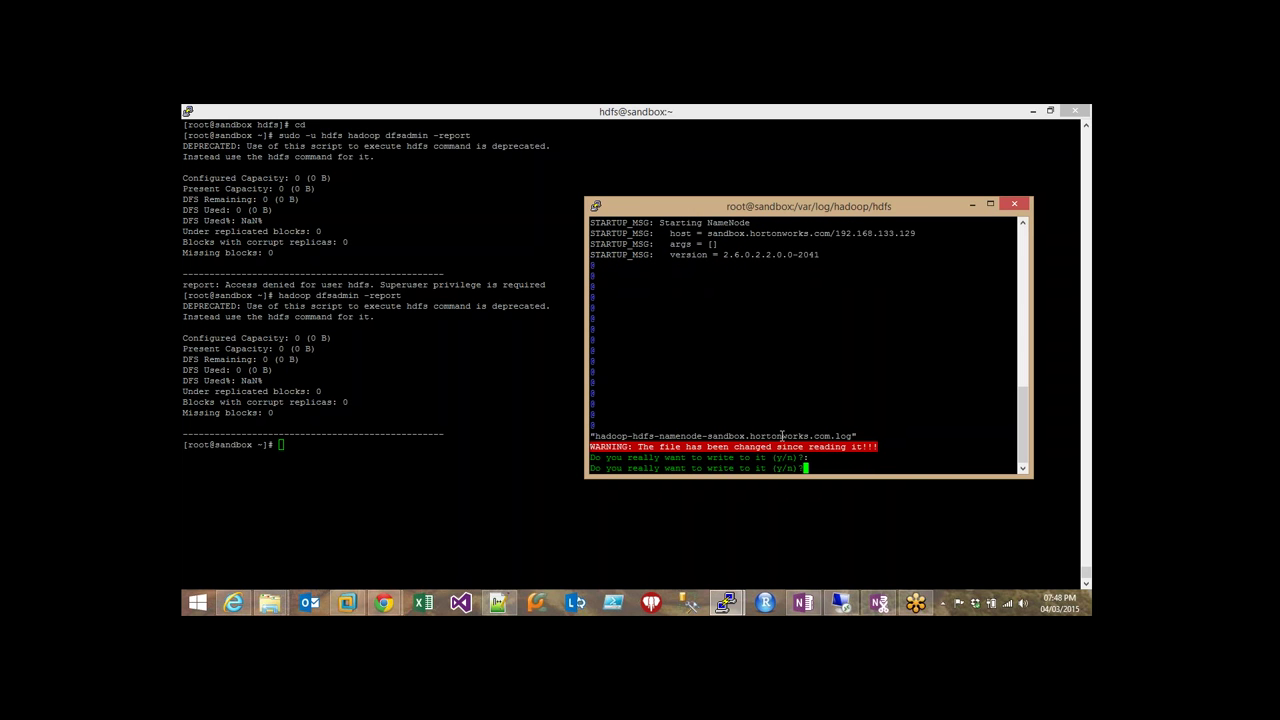
pyautogui.write('n')
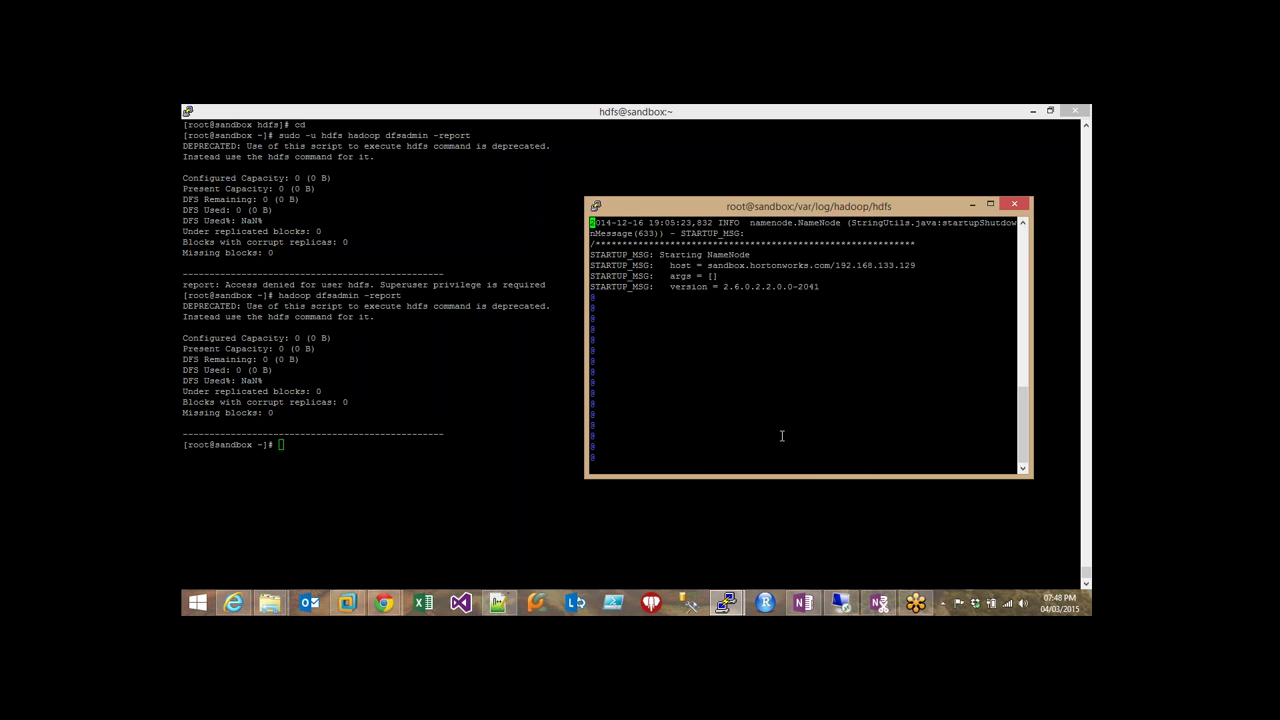
pyautogui.write(':q!')
pyautogui.press('Return')
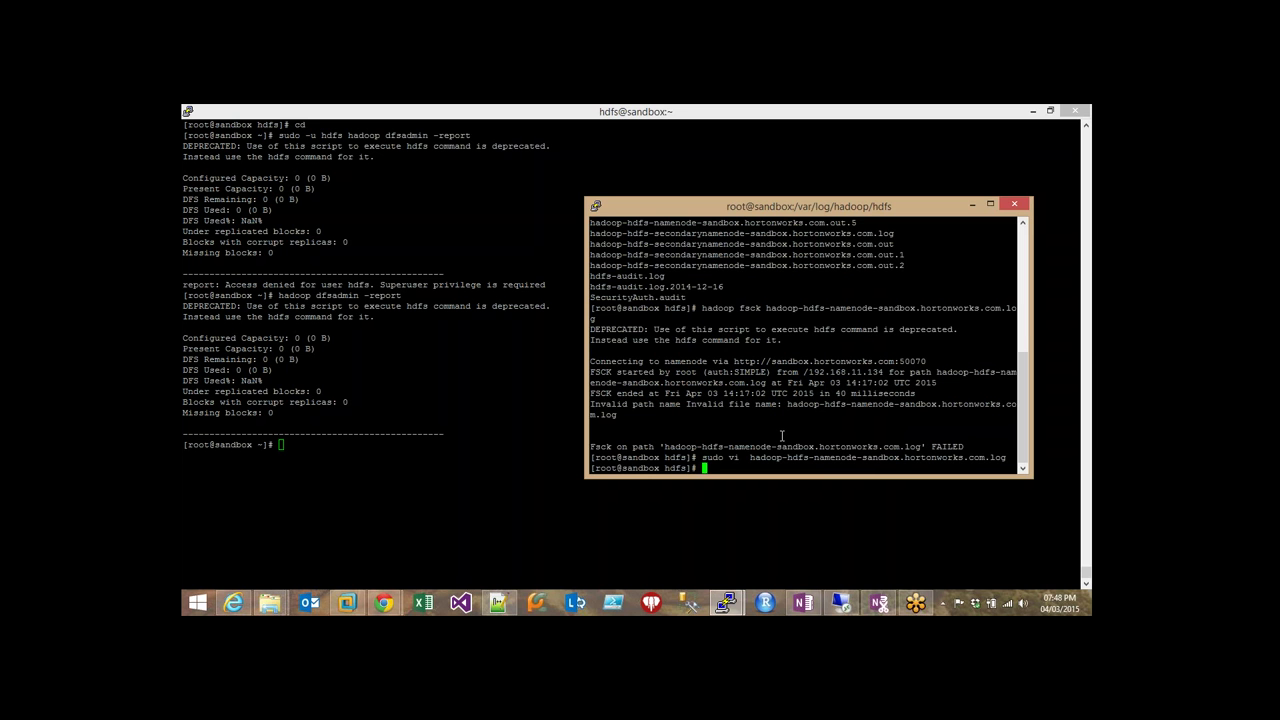
# Run the system fsck, which aborts on the mounted root volume, then run bare hadoop fsck.
pyautogui.write('fsck')
pyautogui.press('Return')
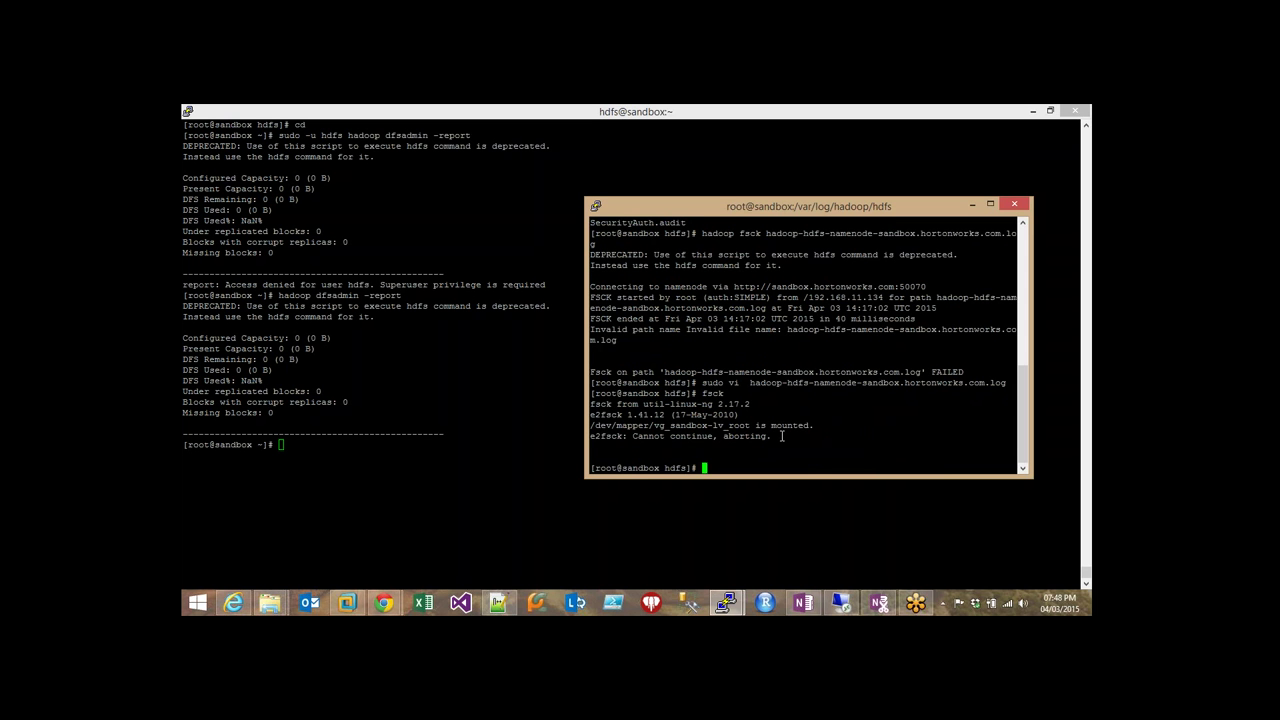
pyautogui.write('hdfs')
pyautogui.press('BackSpace')
pyautogui.press('BackSpace')
pyautogui.press('BackSpace')
pyautogui.press('BackSpace')
pyautogui.write('adoop fsck')
pyautogui.press('Return')
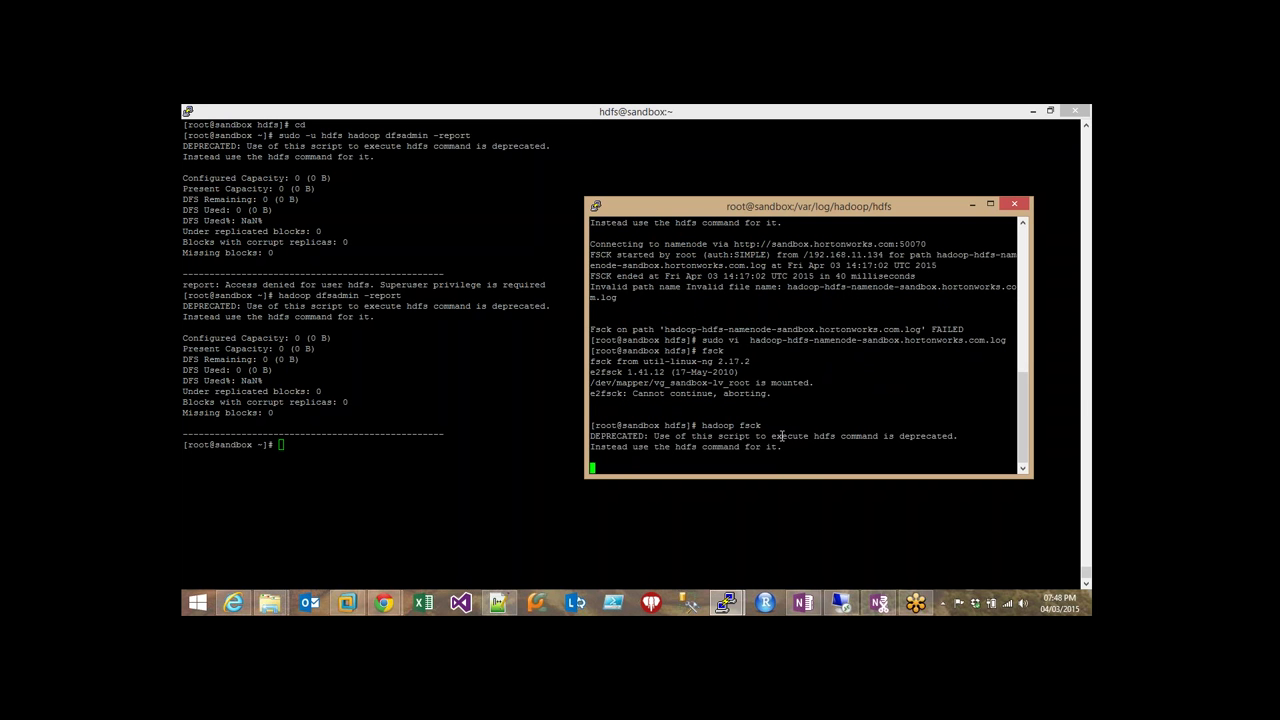
# In the Ambari Sandbox window, scroll through the HDFS metrics, then open HDFS Configs.
pyautogui.click(384, 602)
pyautogui.click(456, 535)
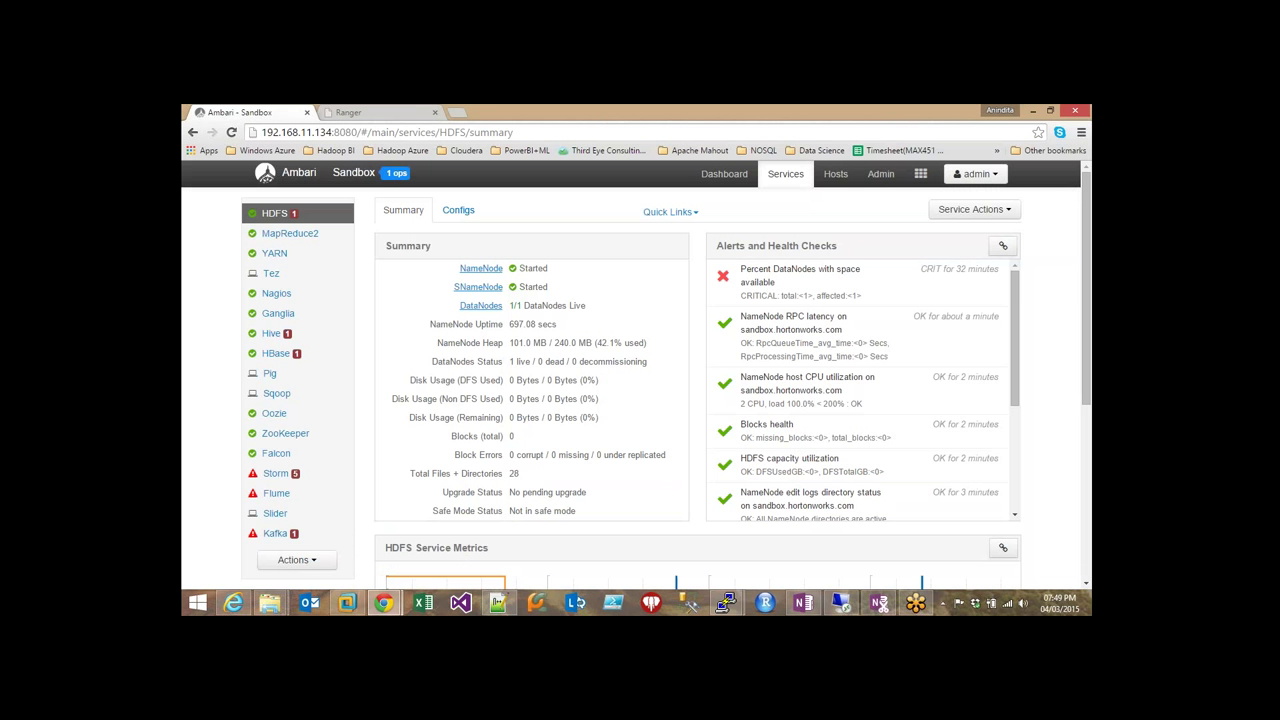
pyautogui.scroll(-2, 632, 430)
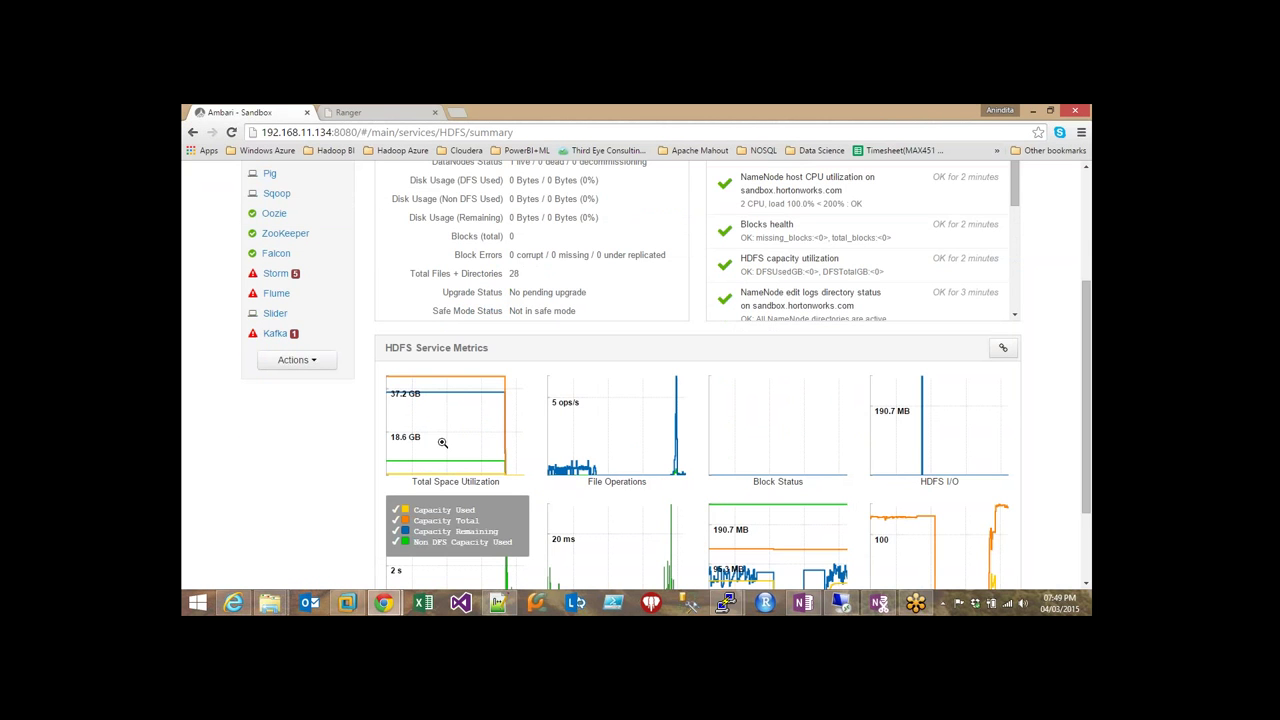
pyautogui.scroll(-2, 573, 462)
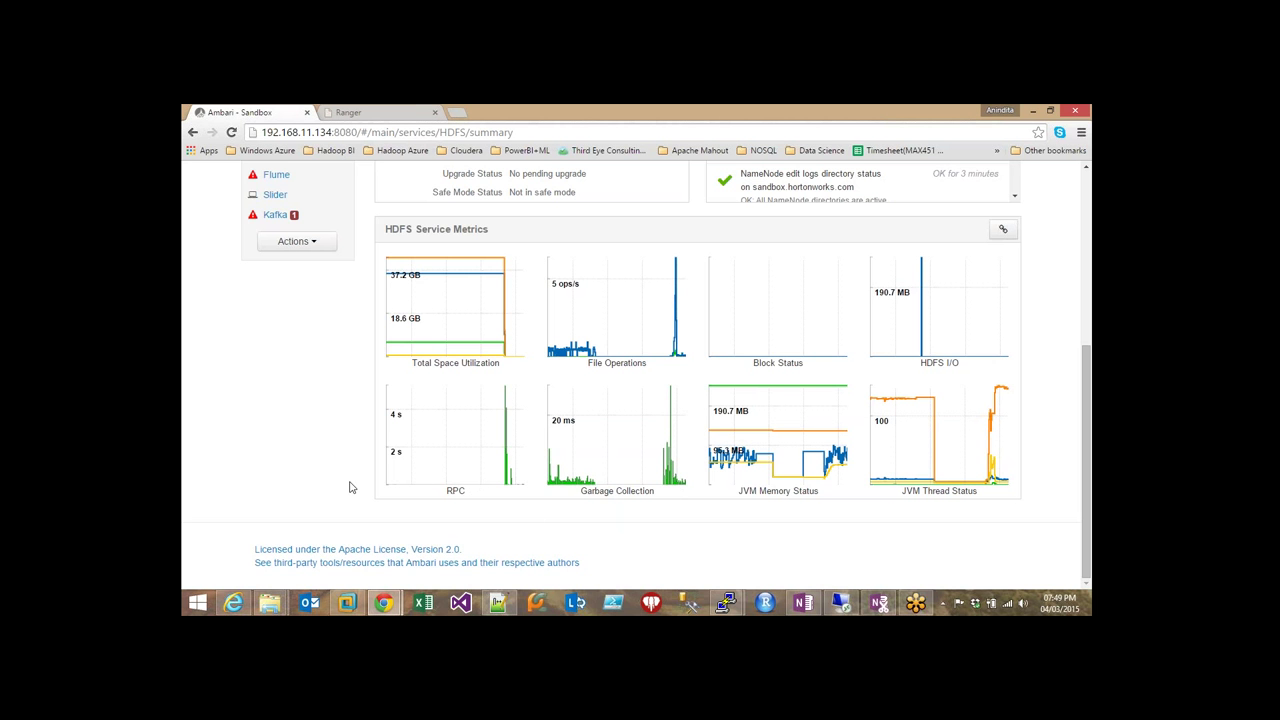
pyautogui.scroll(3, 351, 486)
pyautogui.click(458, 210)
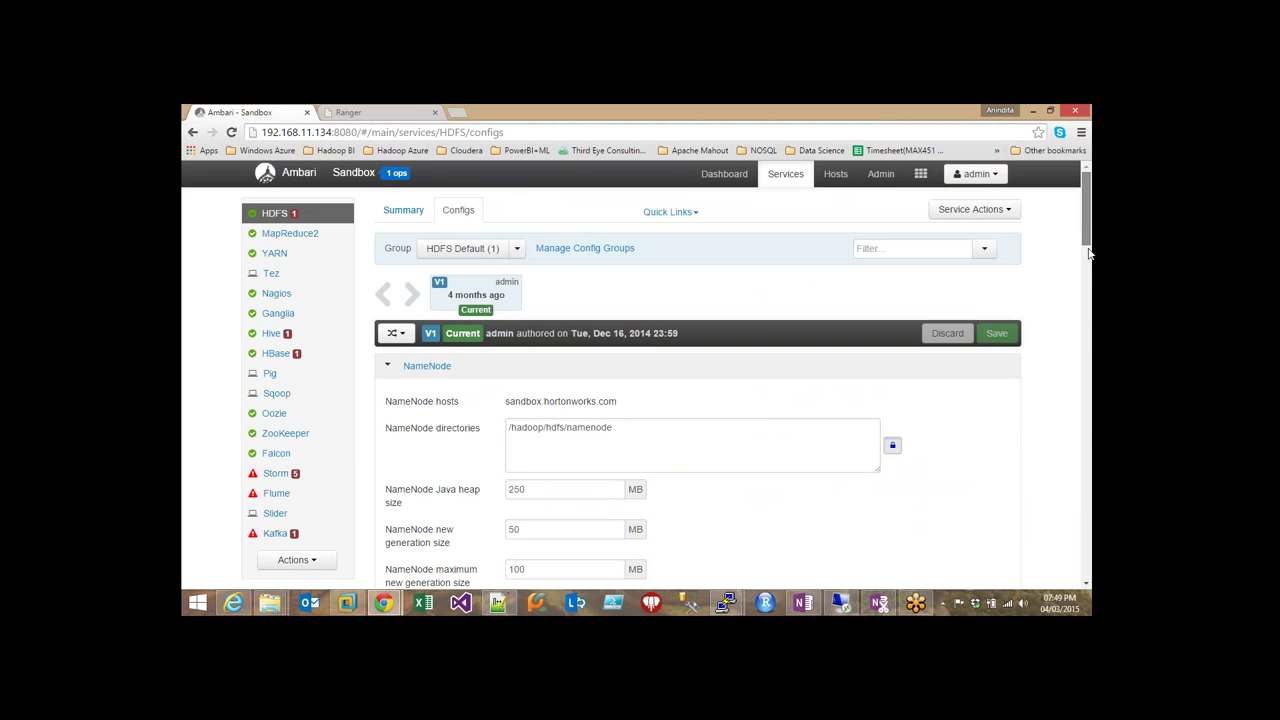
# Expand and collapse the Advanced hdfs-site, hadoop-policy, hadoop-env and core-site sections.
pyautogui.moveTo(1088, 250); pyautogui.dragTo(1087, 280)
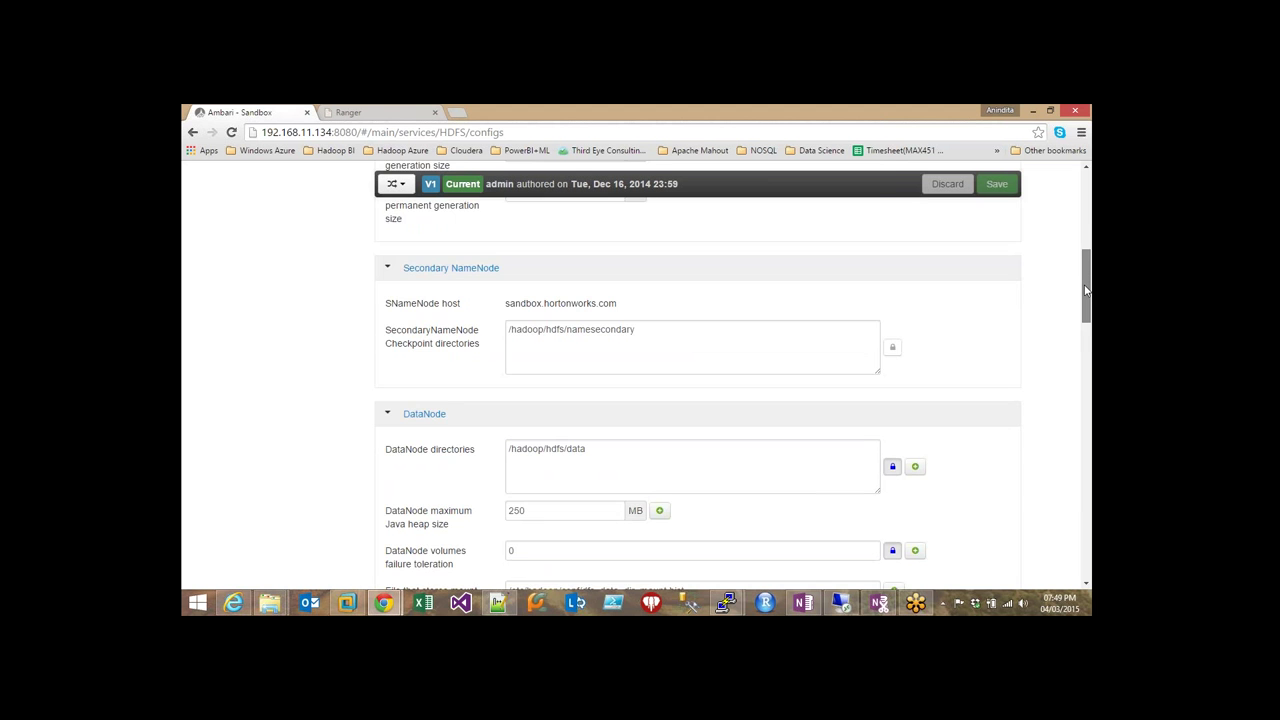
pyautogui.moveTo(1085, 283); pyautogui.dragTo(1085, 387)
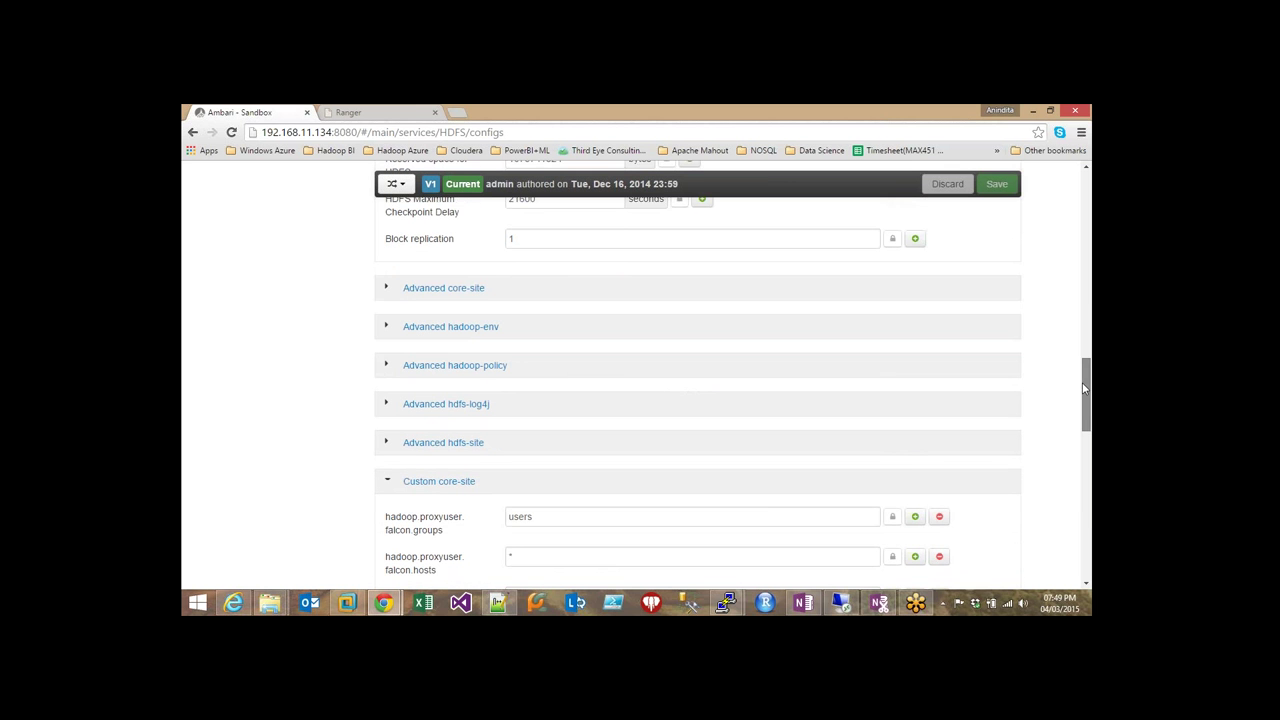
pyautogui.click(386, 446)
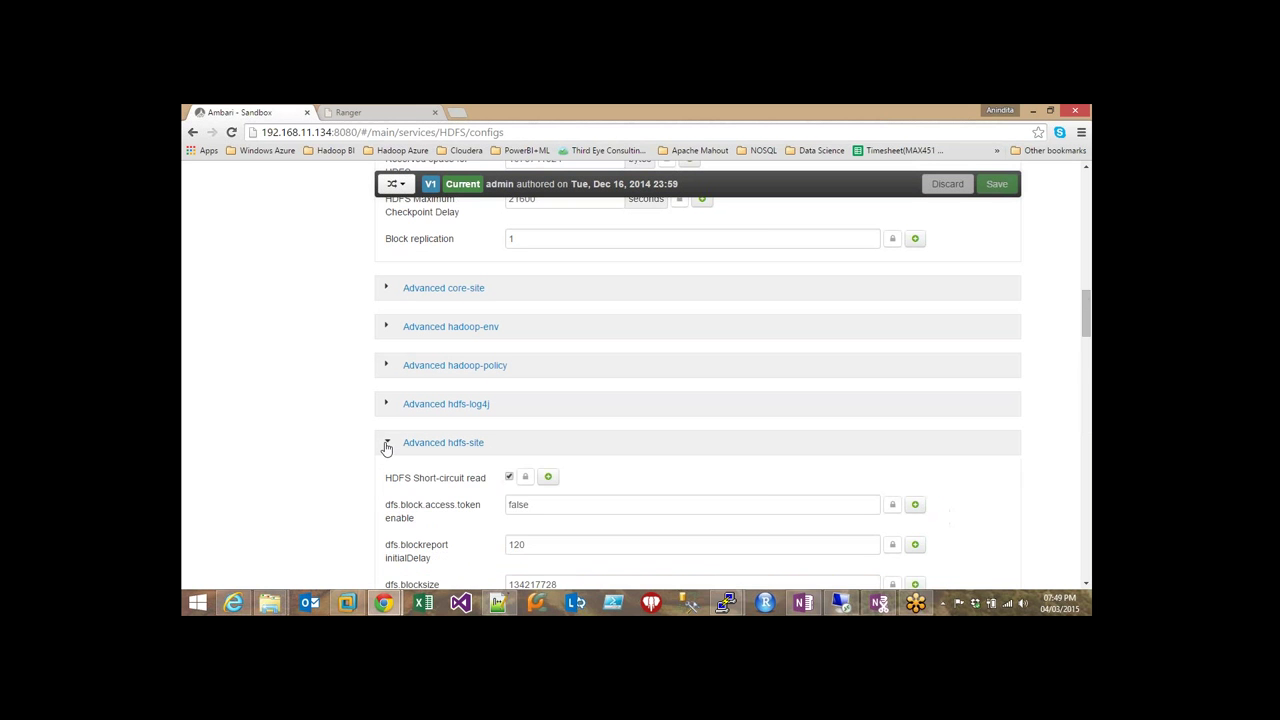
pyautogui.click(385, 406)
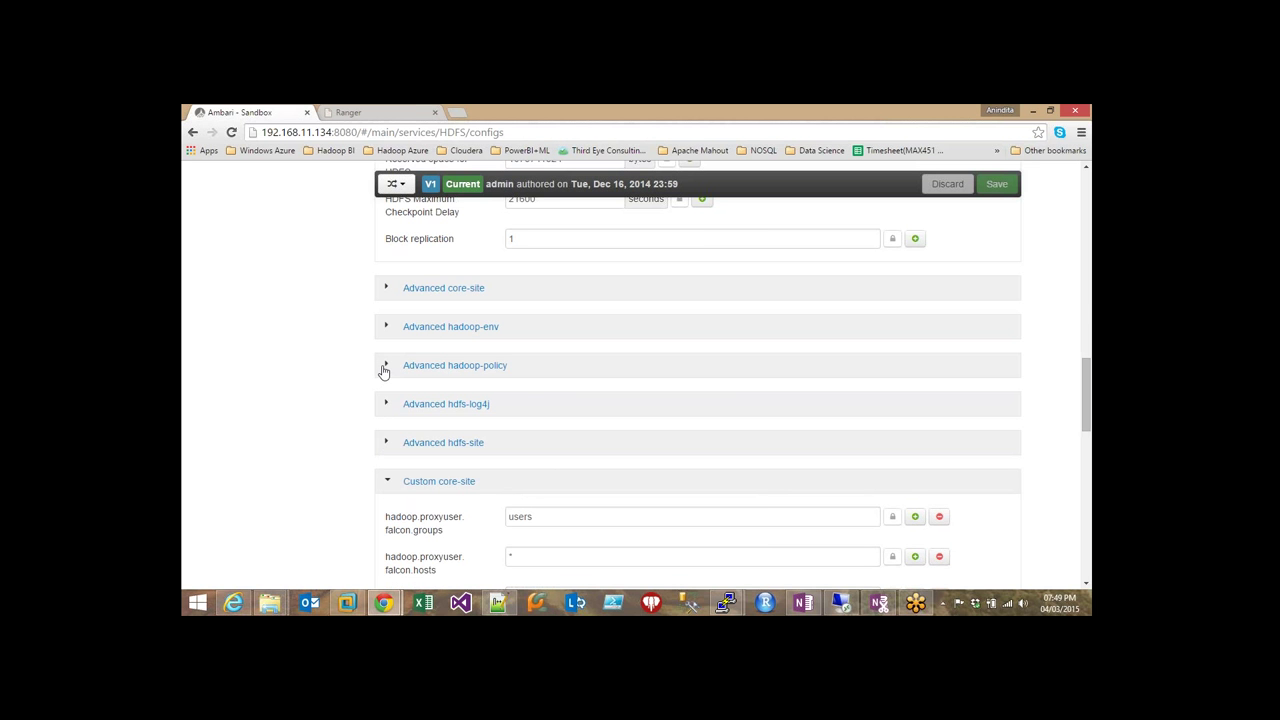
pyautogui.click(383, 369)
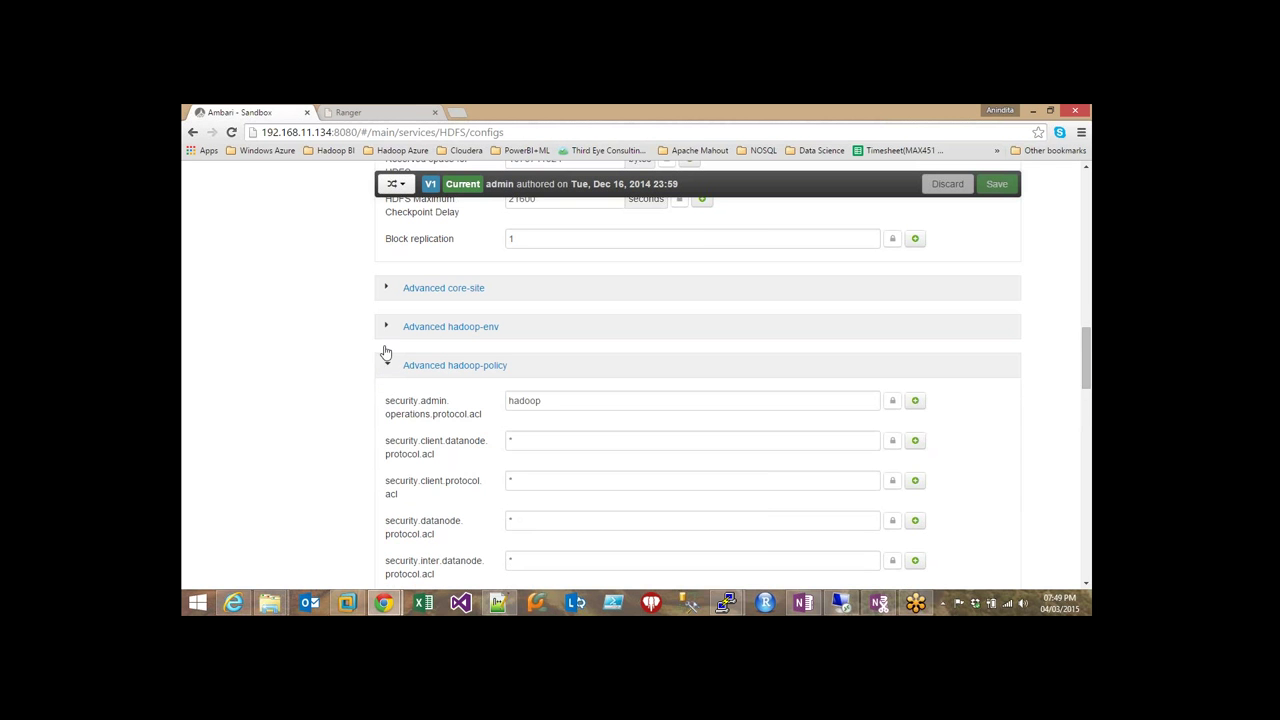
pyautogui.click(386, 330)
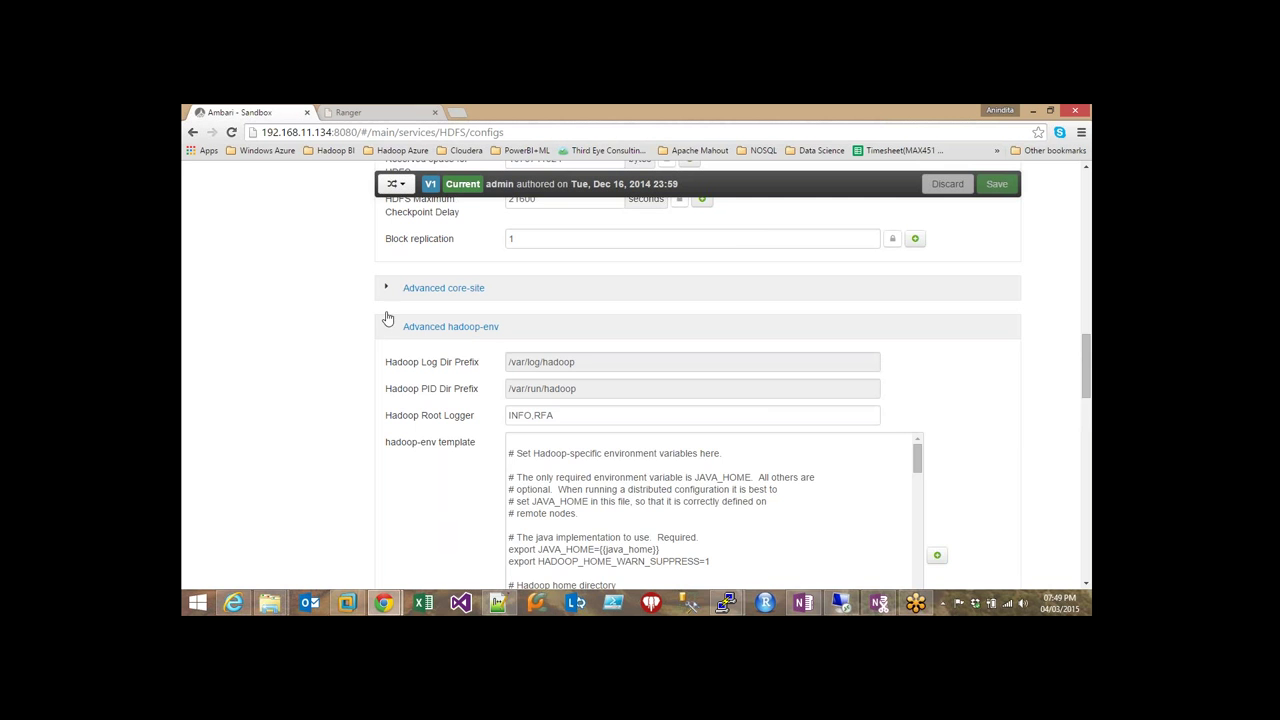
pyautogui.click(386, 326)
pyautogui.click(386, 287)
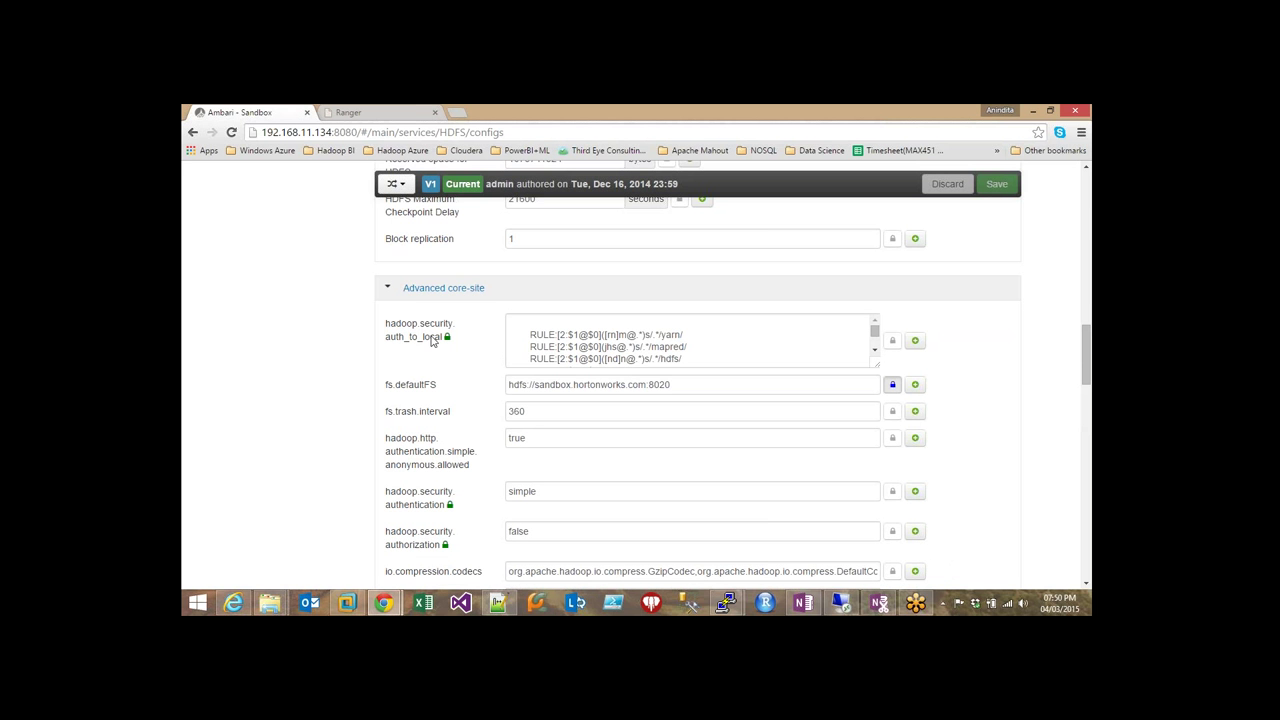
# Inspect the auth_to_local rules and the 8020 port in the fs.defaultFS value.
pyautogui.moveTo(667, 342)
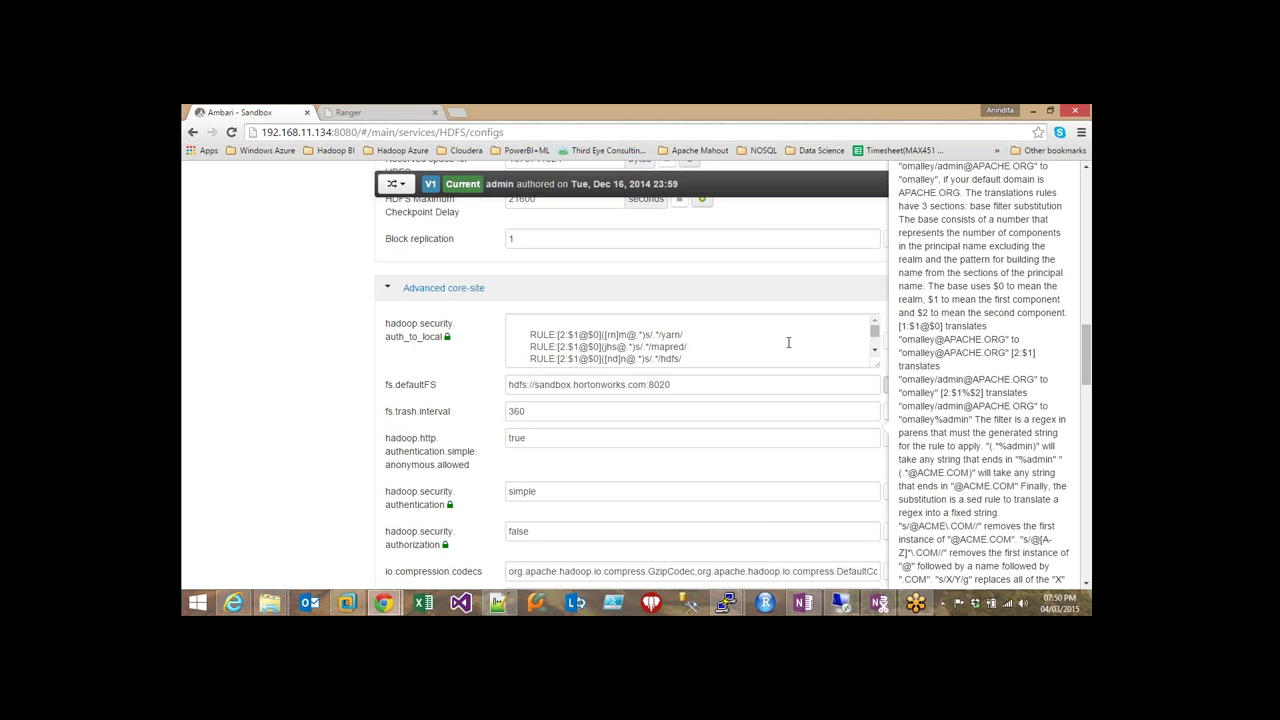
pyautogui.click(875, 347)
pyautogui.click(875, 347)
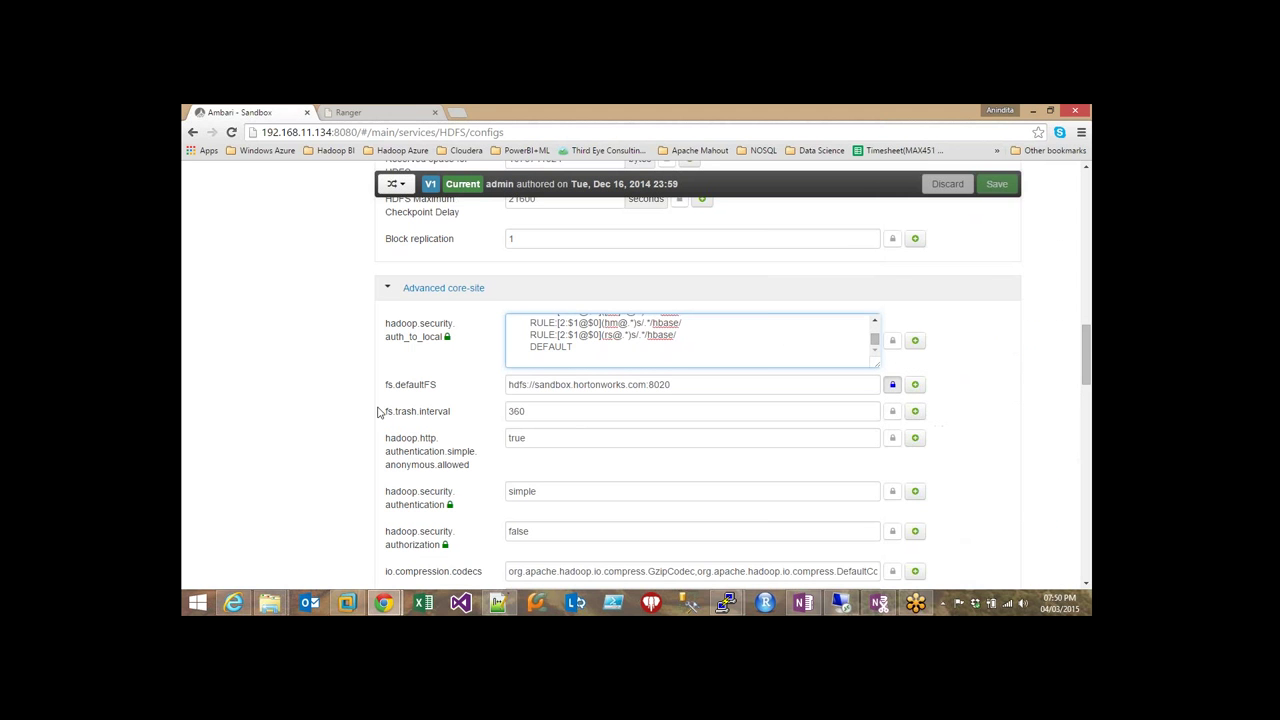
pyautogui.click(671, 385)
pyautogui.moveTo(670, 385); pyautogui.dragTo(650, 389)
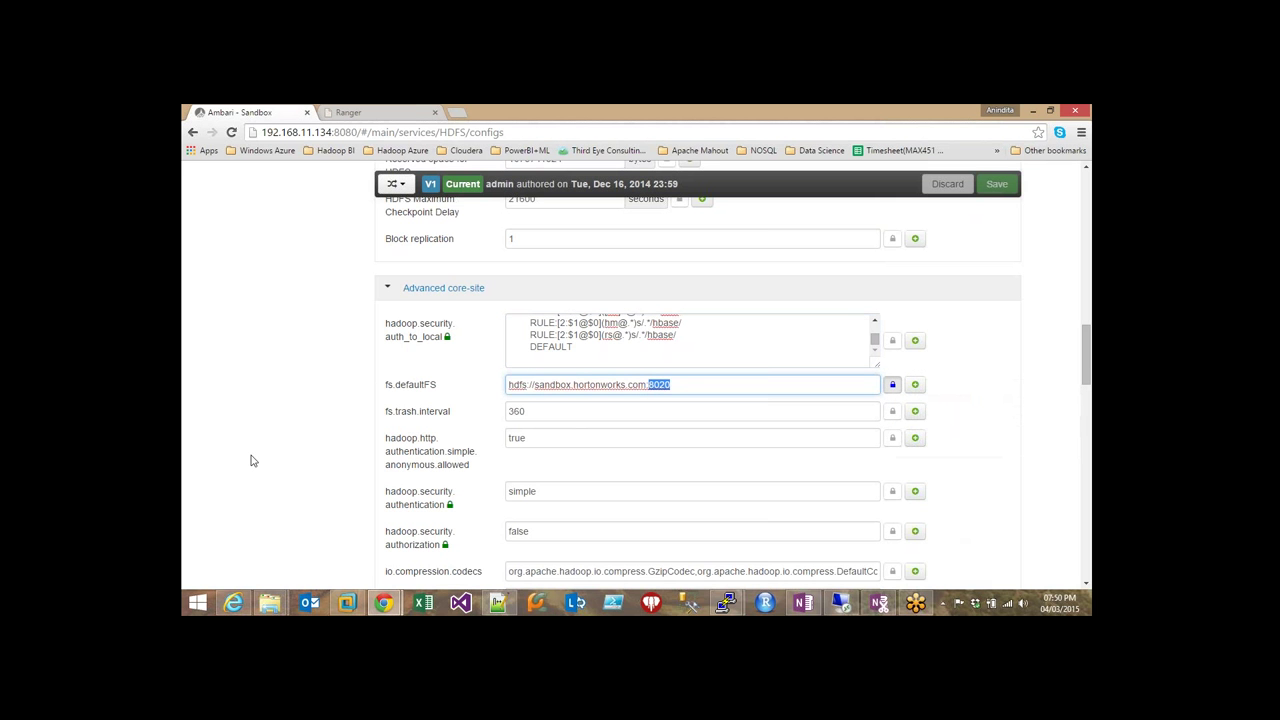
pyautogui.click(291, 457)
# Review dfs.block.size, dfs.datanode.max.xcievers 1024 and the dfs.nfs settings further down.
pyautogui.scroll(-1, 296, 458)
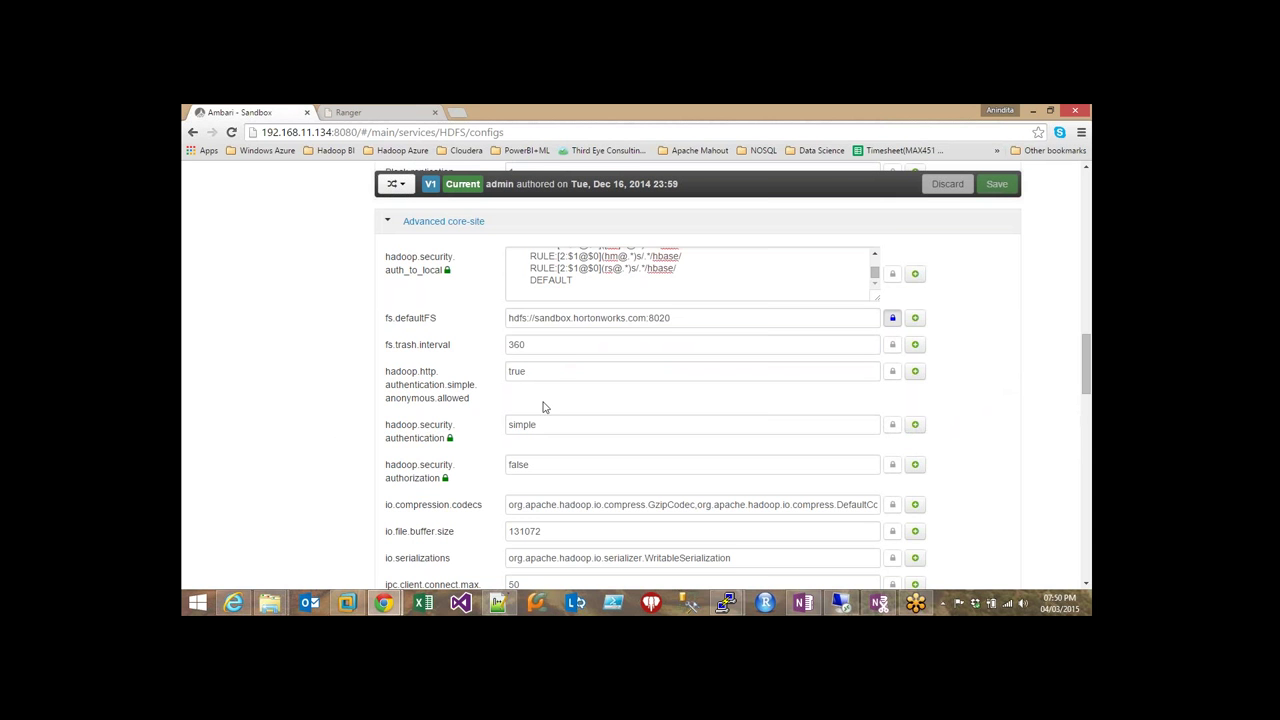
pyautogui.scroll(-2, 339, 485)
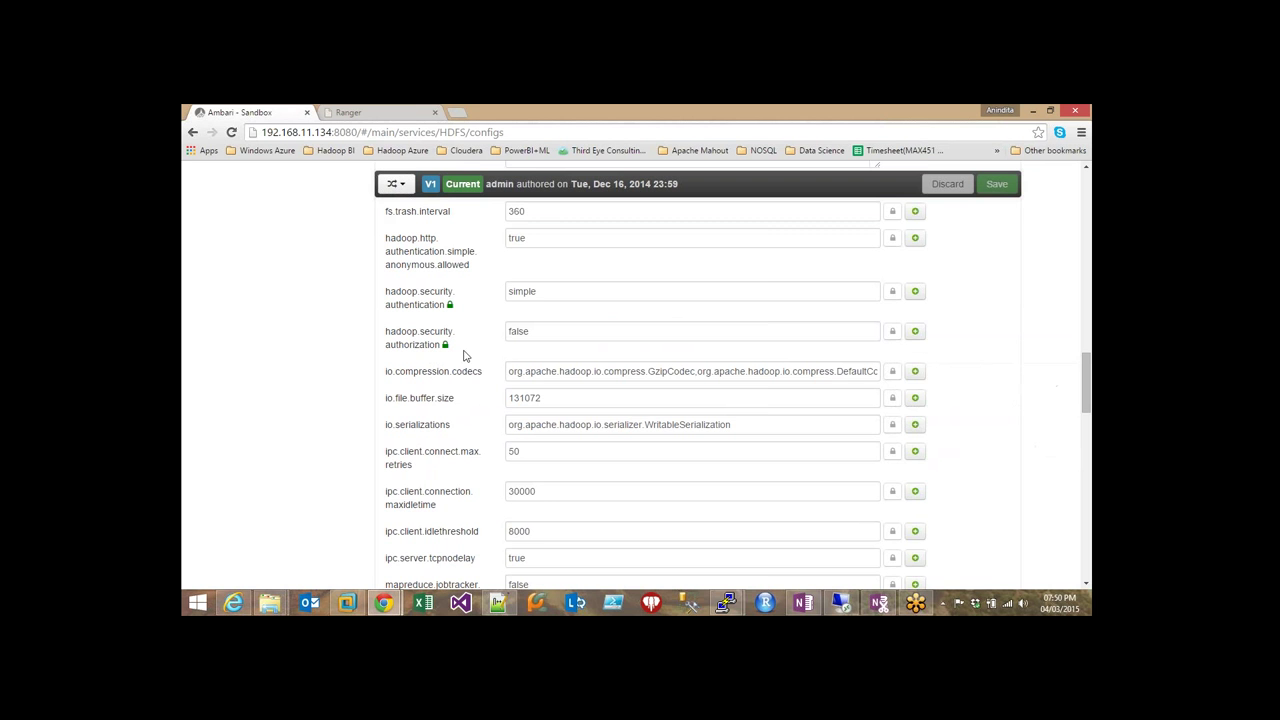
pyautogui.moveTo(547, 341)
pyautogui.scroll(-2, 365, 521)
pyautogui.scroll(-12, 365, 521)
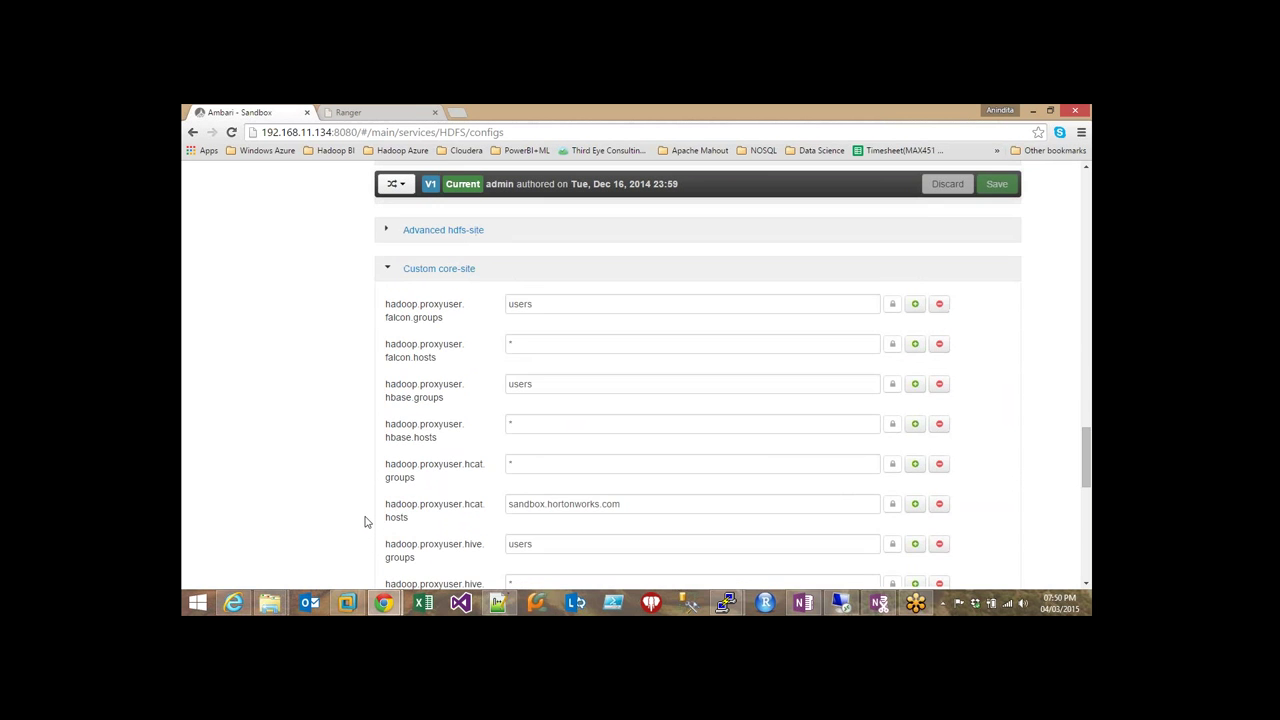
pyautogui.scroll(-4, 365, 521)
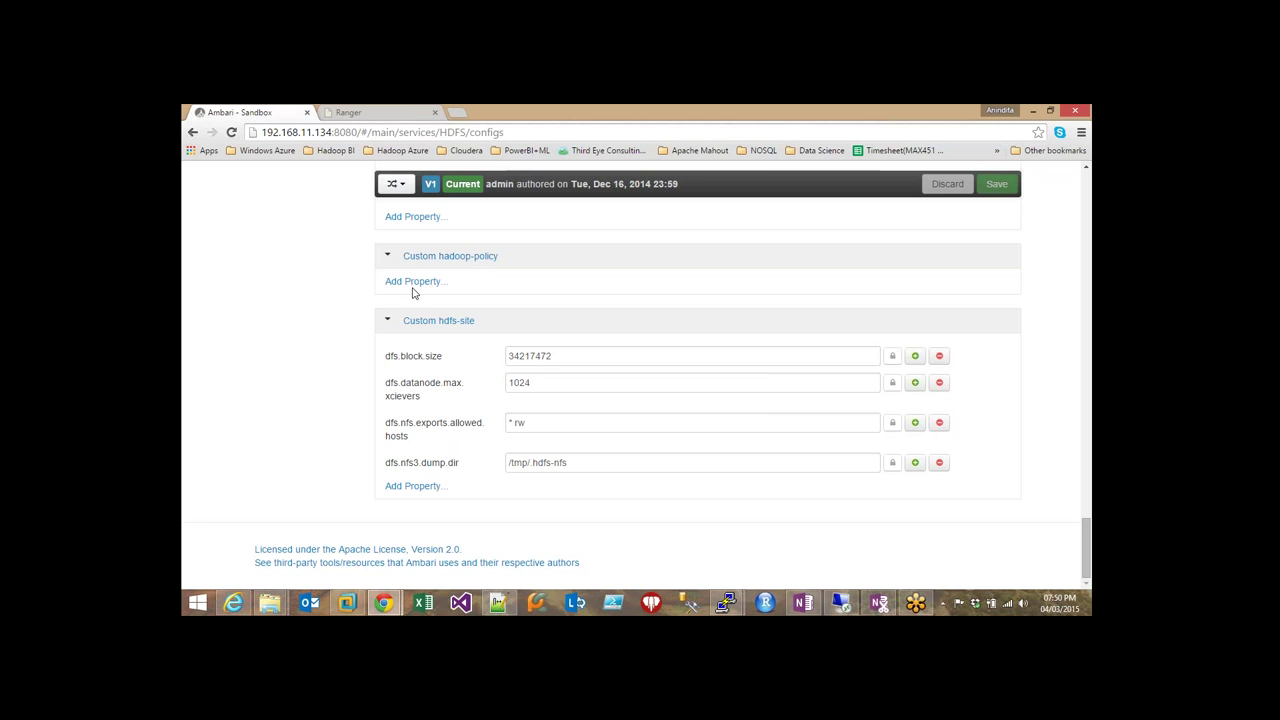
pyautogui.click(557, 383)
pyautogui.click(578, 356)
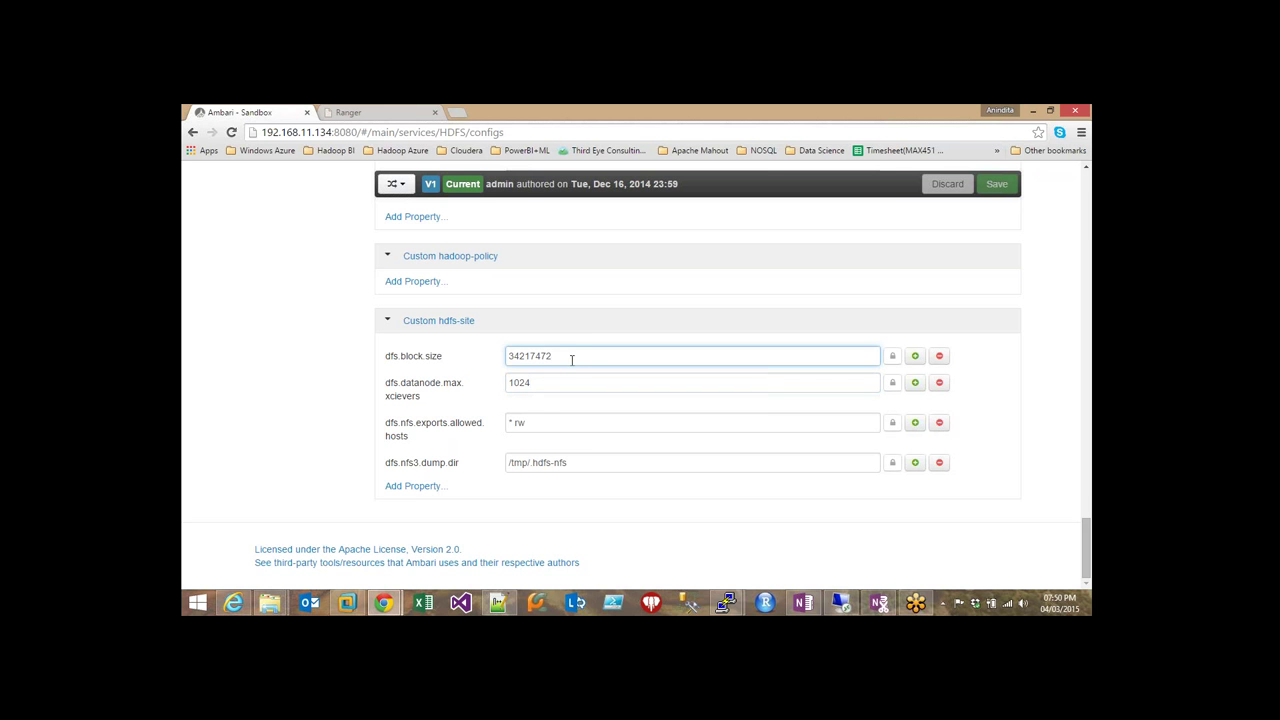
pyautogui.click(545, 385)
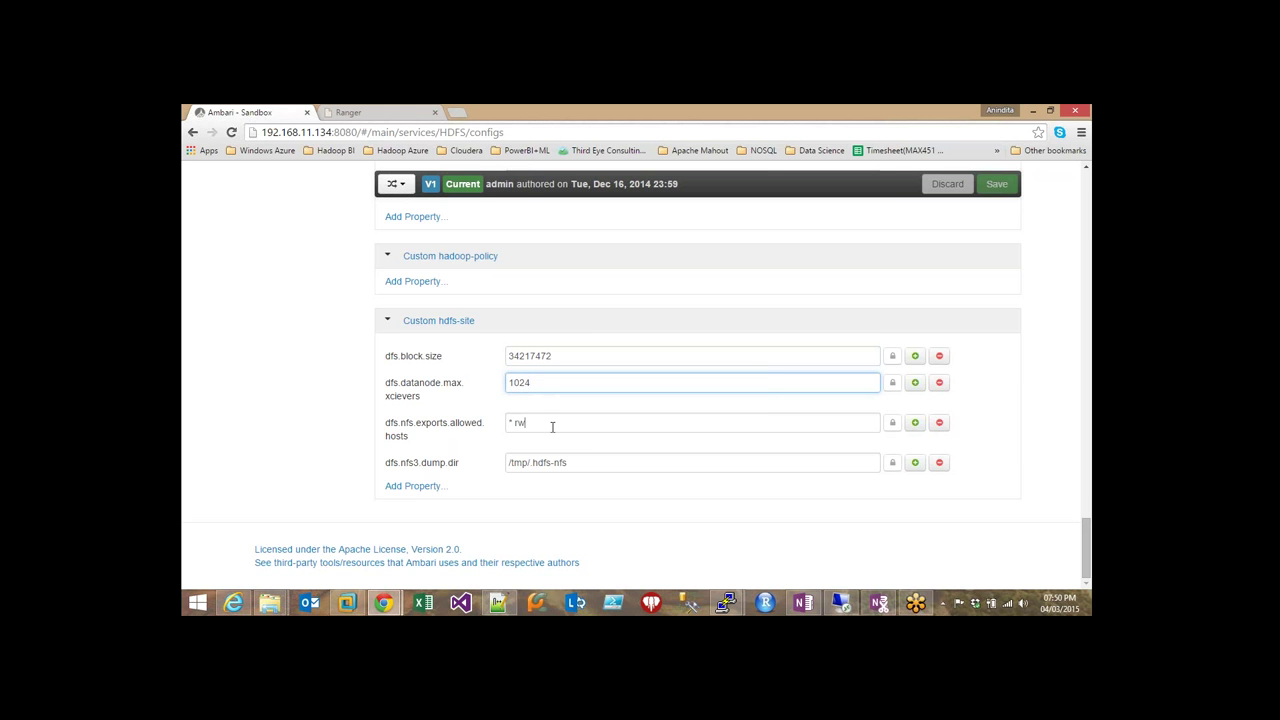
pyautogui.click(551, 426)
pyautogui.click(583, 463)
# Scroll back to the top and return to the HDFS Summary tab.
pyautogui.scroll(1, 583, 463)
pyautogui.scroll(20, 317, 477)
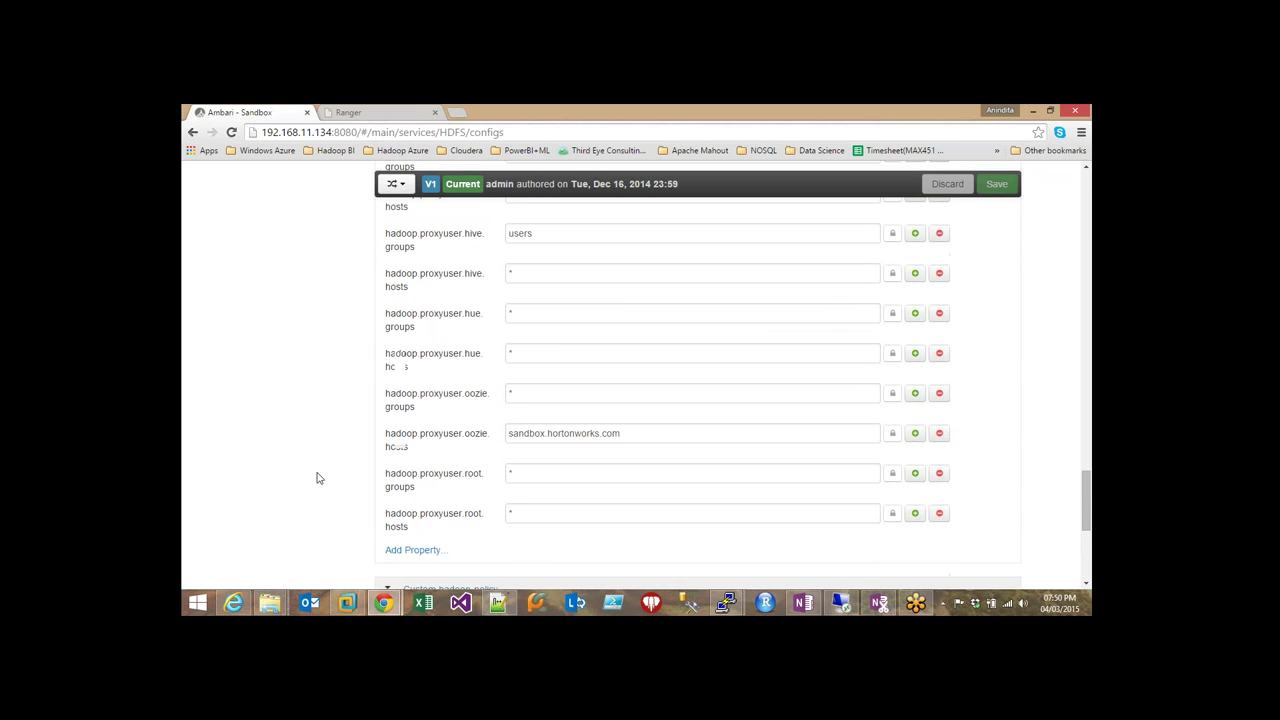
pyautogui.scroll(15, 317, 472)
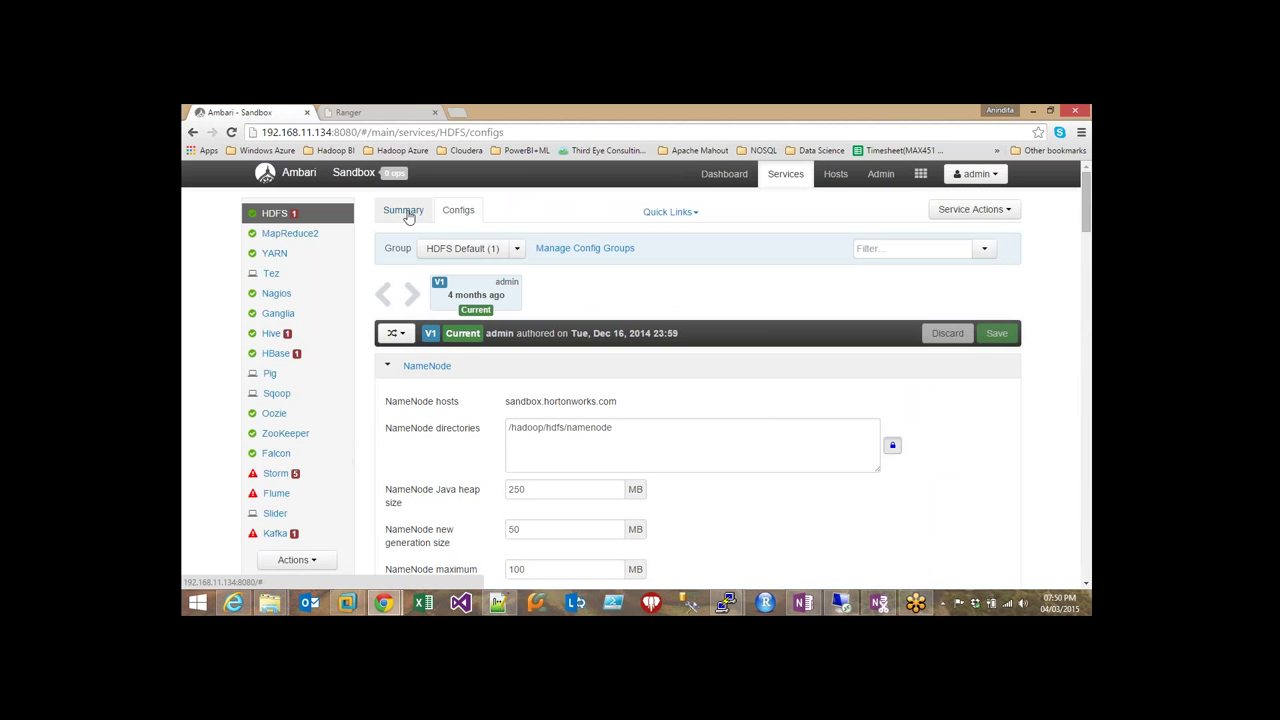
pyautogui.click(409, 213)
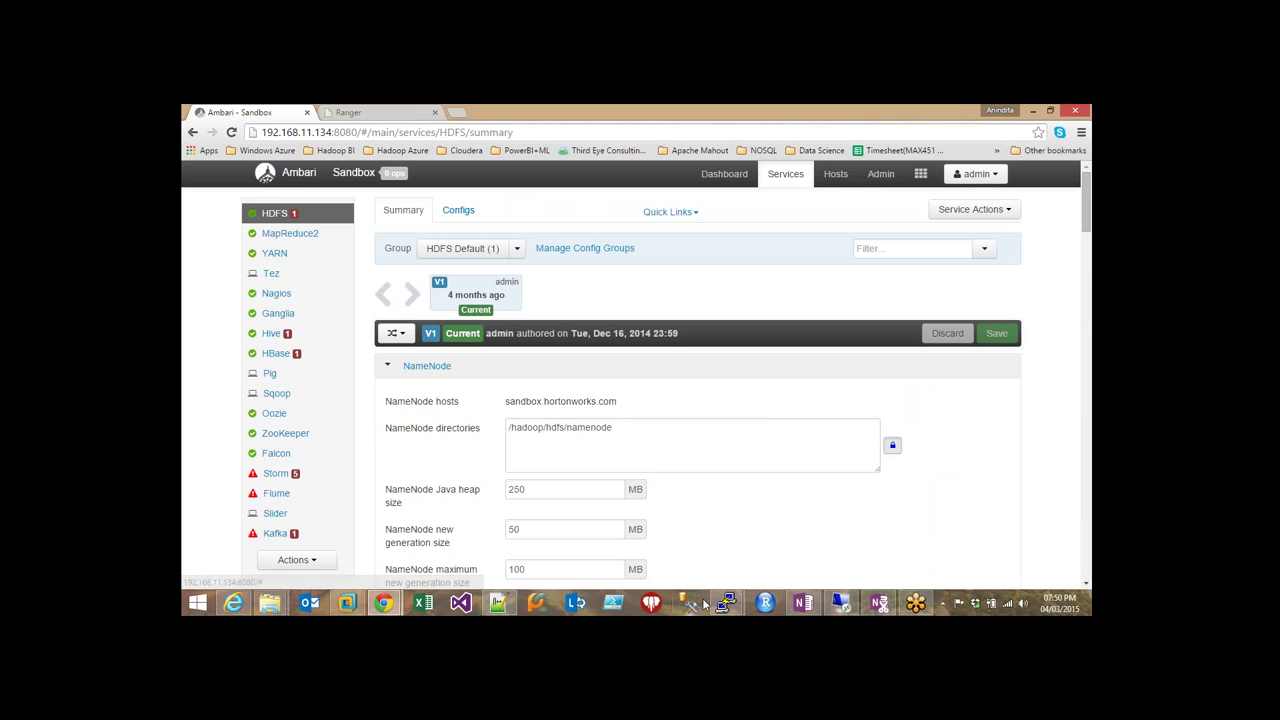
# Minimize the hdfs PuTTY session and return to the 'Configuring Rack Awareness on HDP' OneNote notes.
pyautogui.moveTo(725, 602)
pyautogui.click(797, 522)
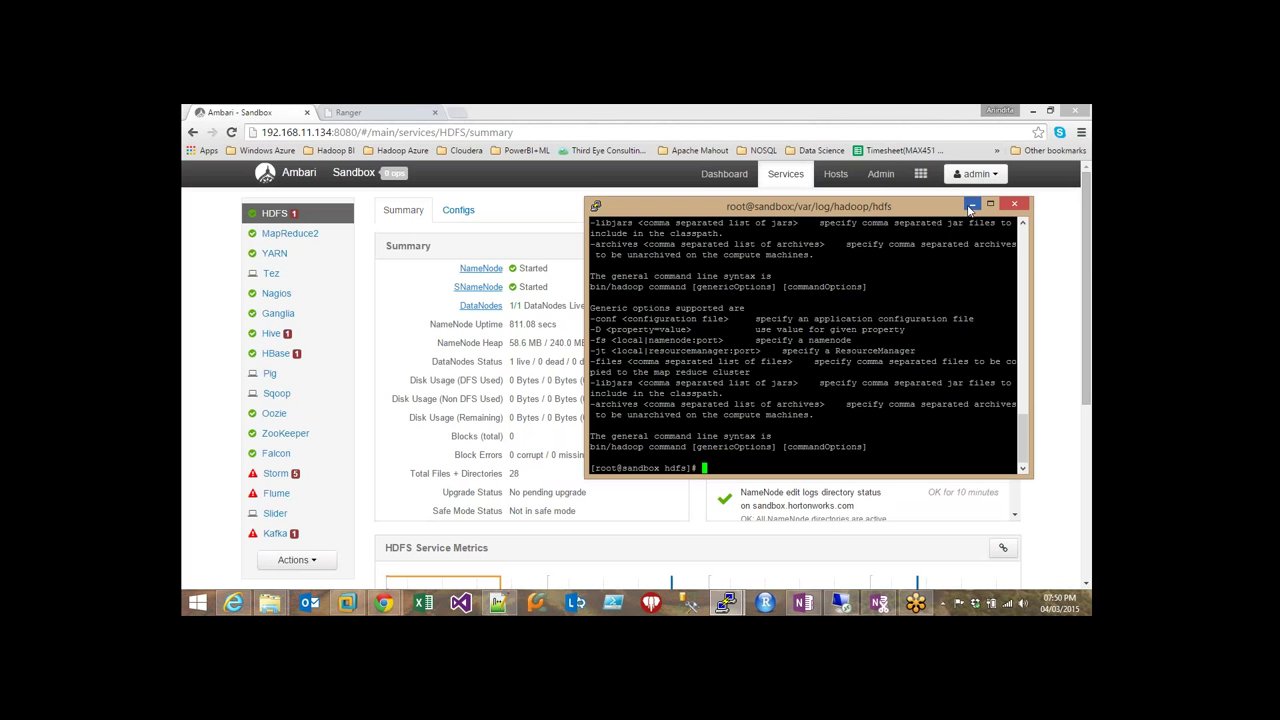
pyautogui.click(972, 204)
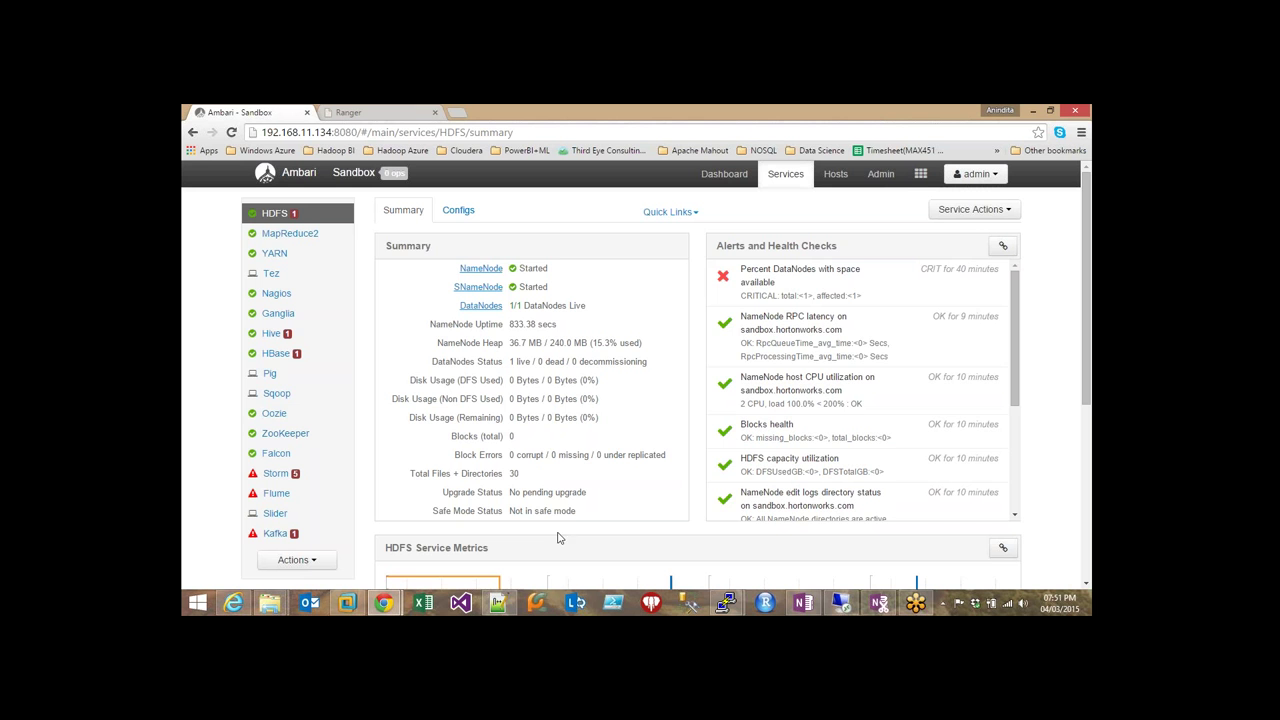
pyautogui.click(803, 603)
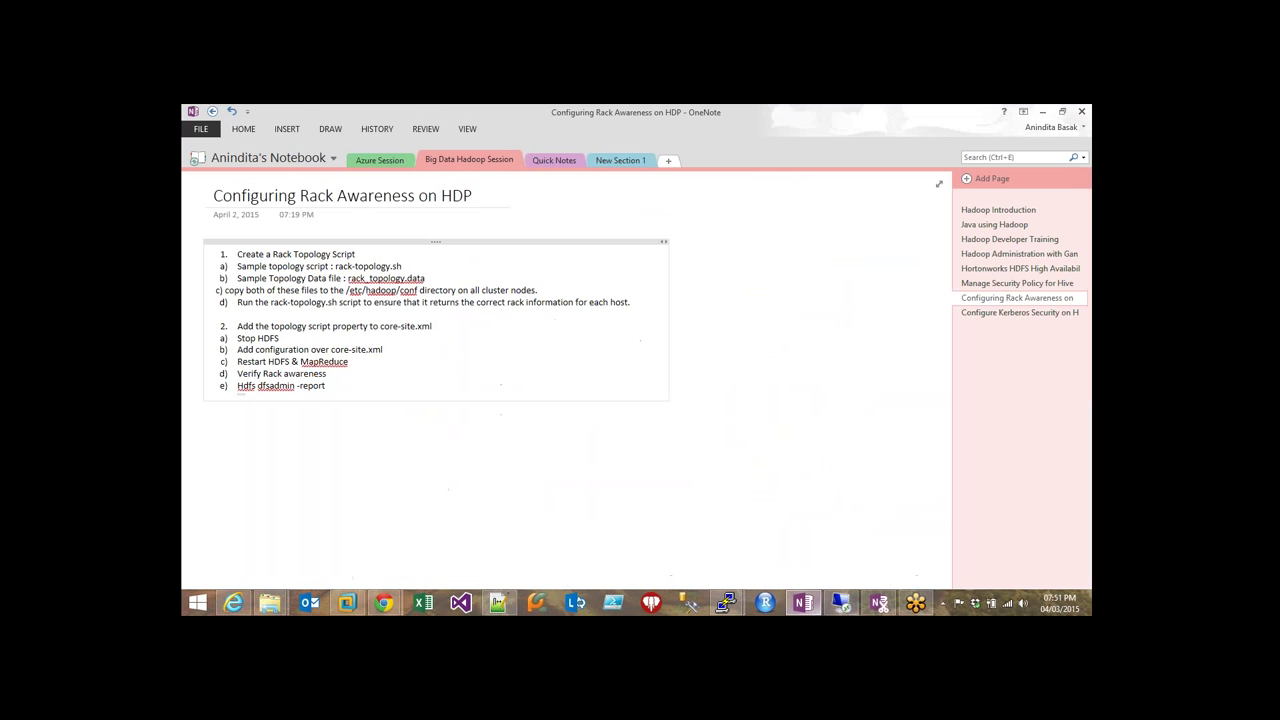
# Open the 'Configure Kerberos Security on HDP cluster' page from the OneNote page list.
pyautogui.click(1018, 312)
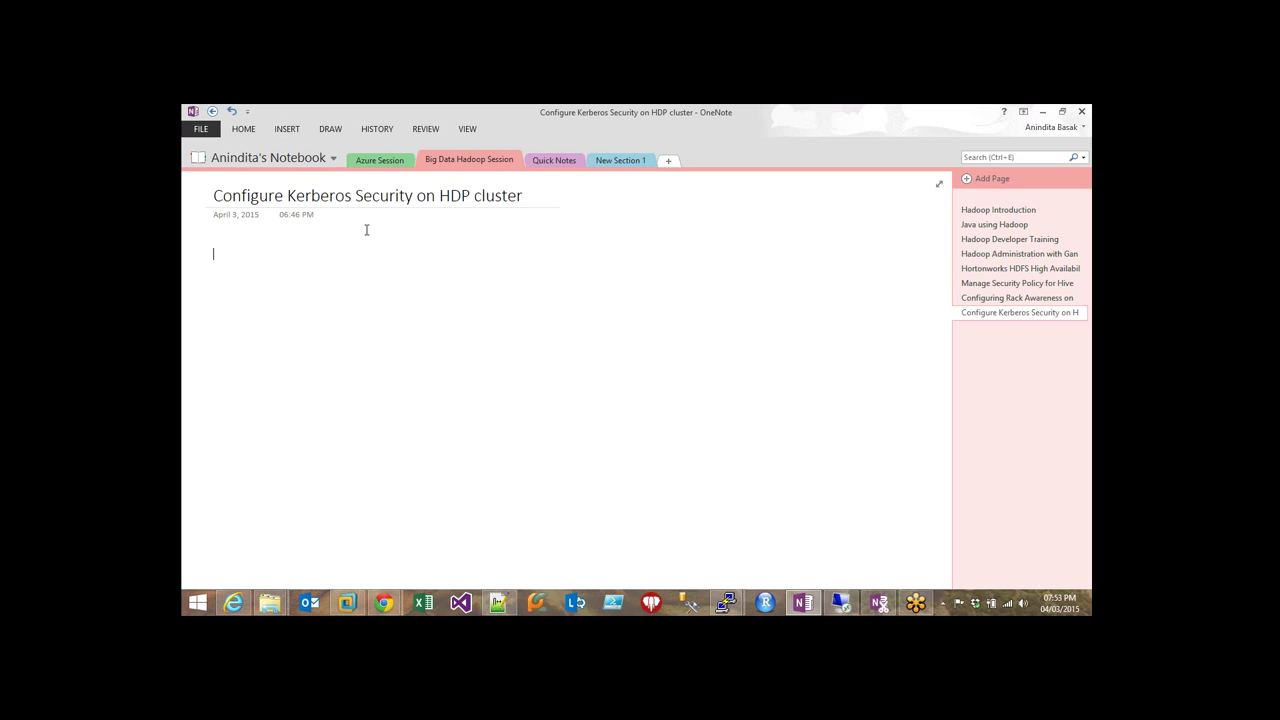
# Add the 'The Kerberos Server : or KDC' heading and point 1 on the principals-and-passwords database.
pyautogui.write('The')
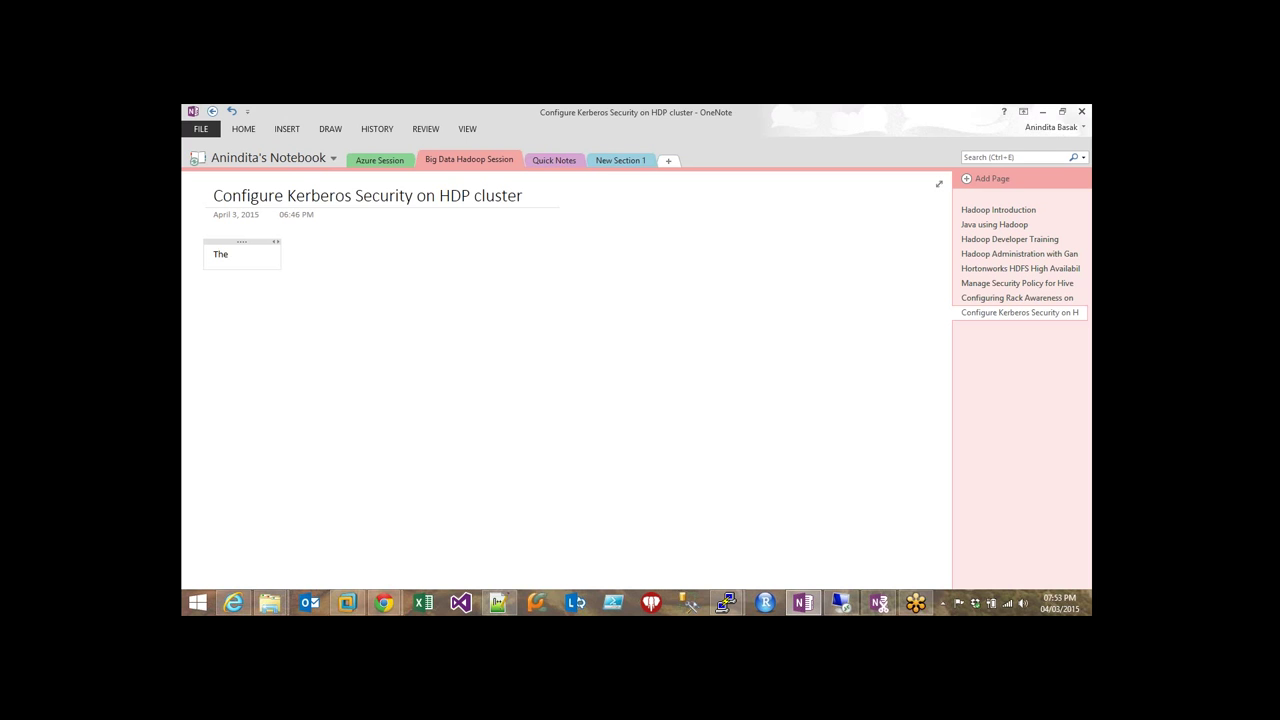
pyautogui.write(' Kerberos Server :')
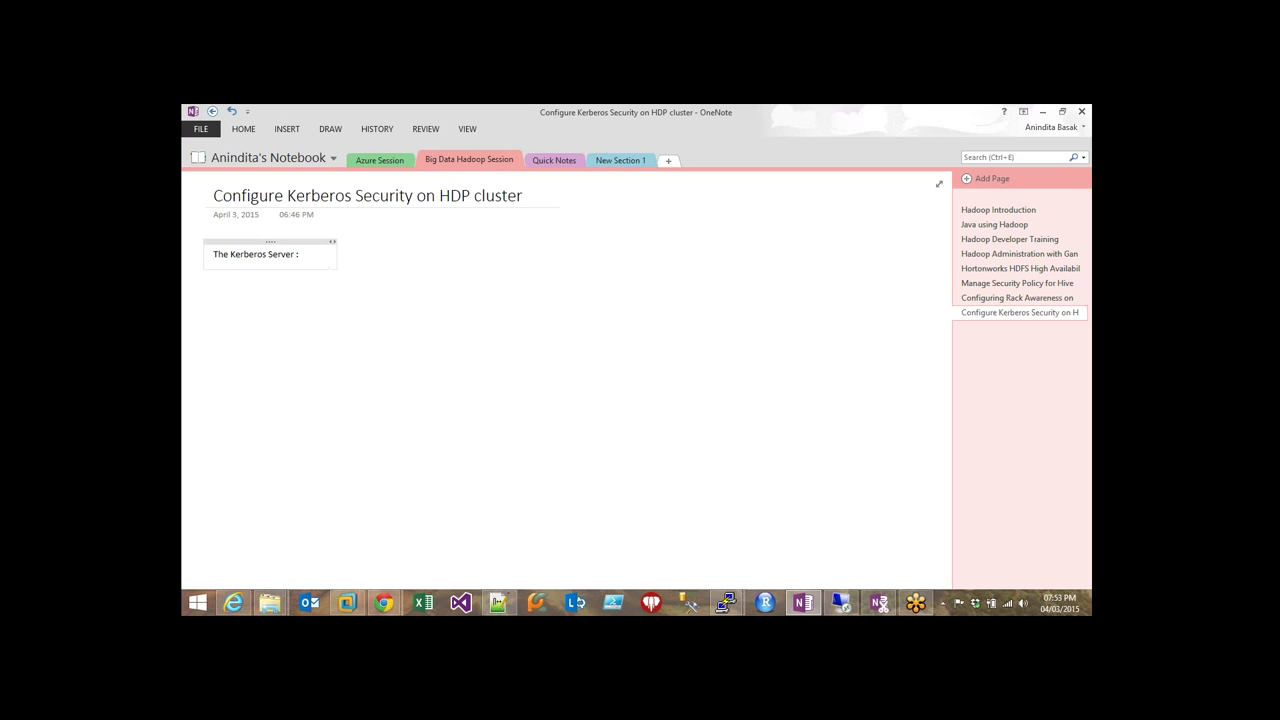
pyautogui.write(' or KDC')
pyautogui.press('Return')
pyautogui.press('Return')
pyautogui.write('1')
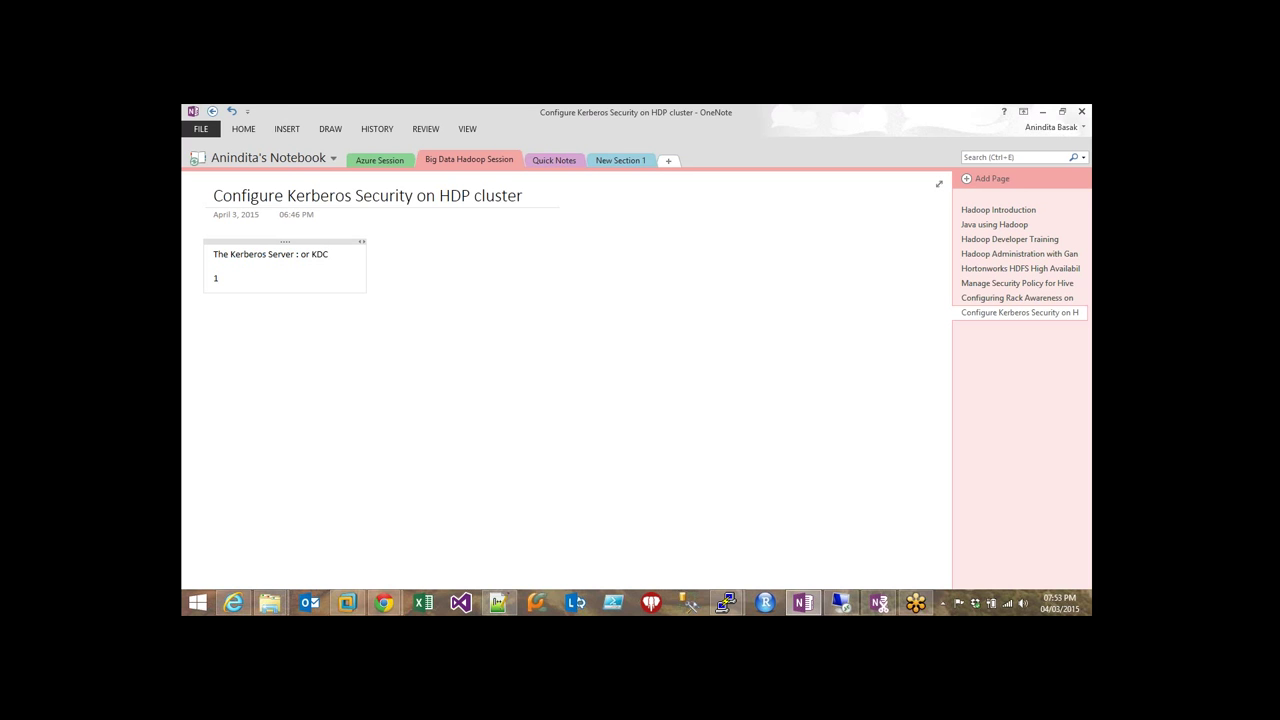
pyautogui.write('. A database of the users ')
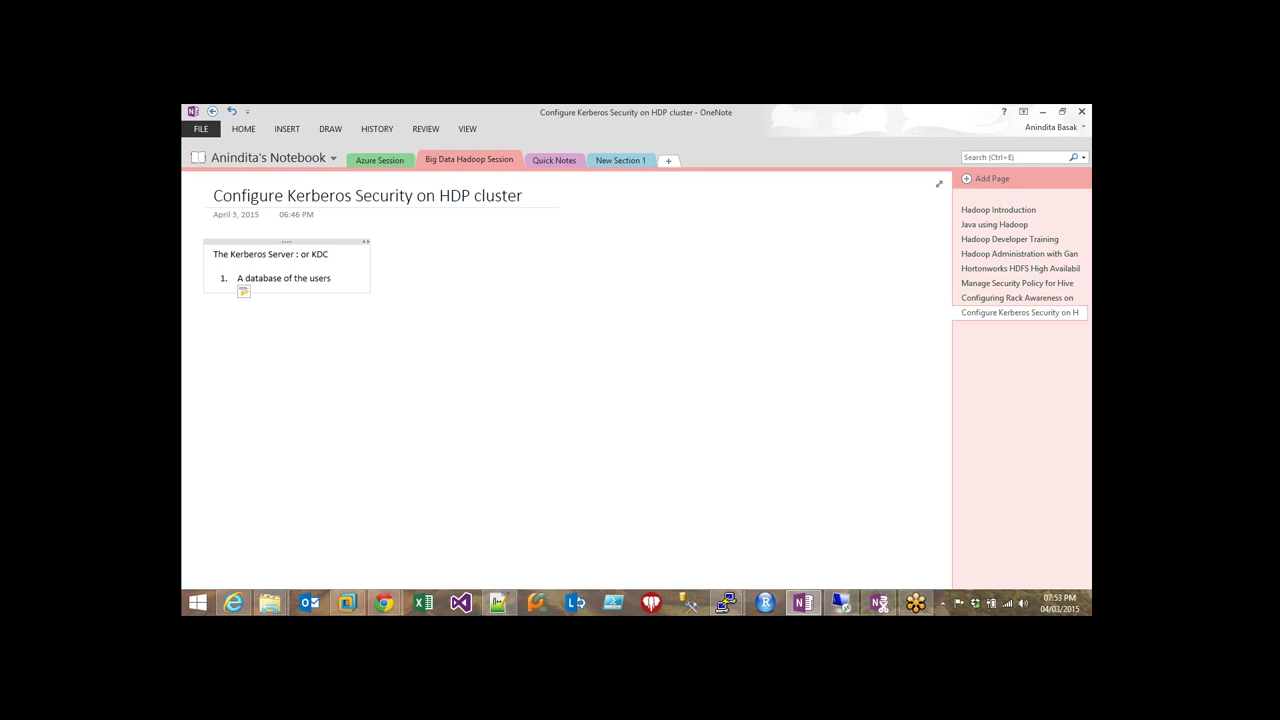
pyautogui.write('and services ')
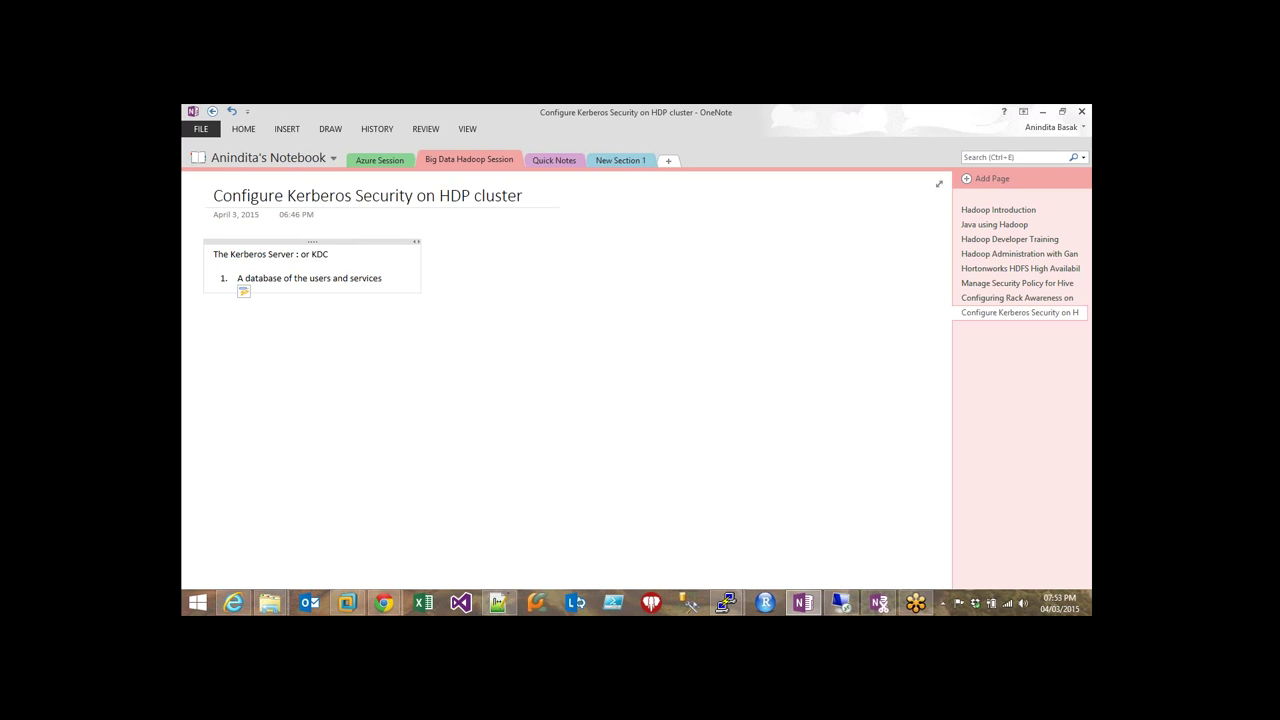
pyautogui.write('(known as princip')
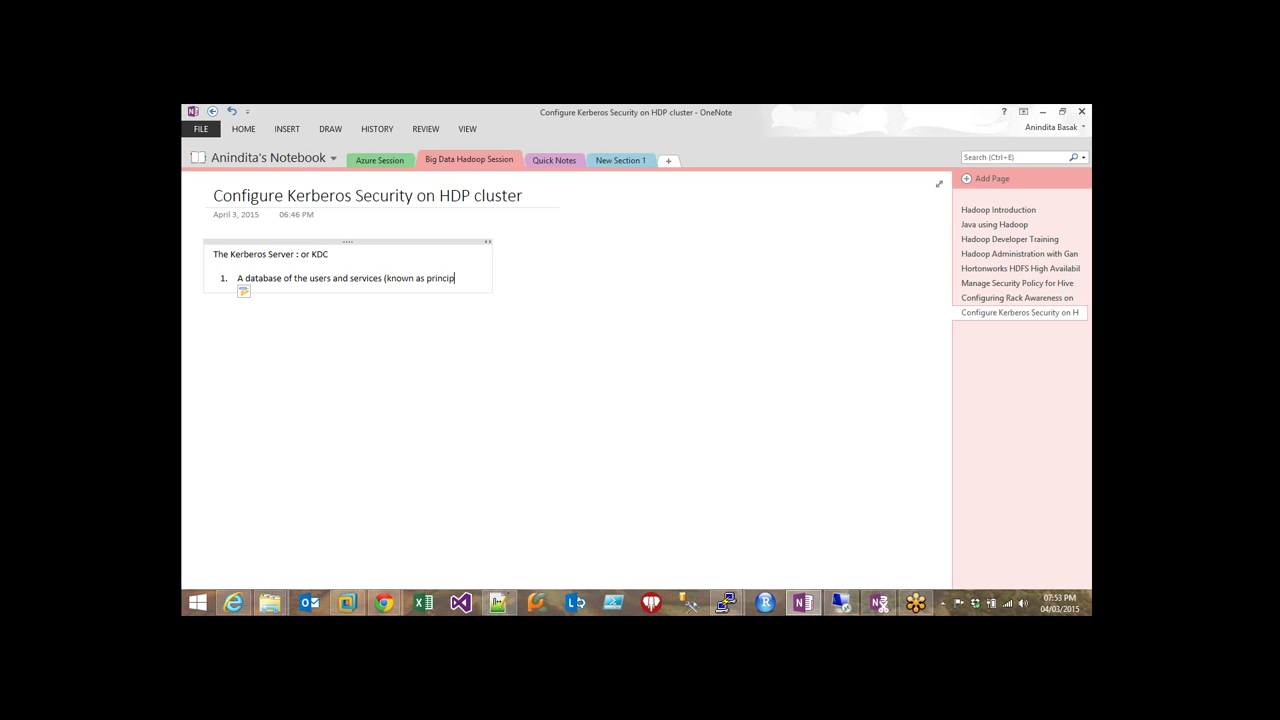
pyautogui.write('als) that i')
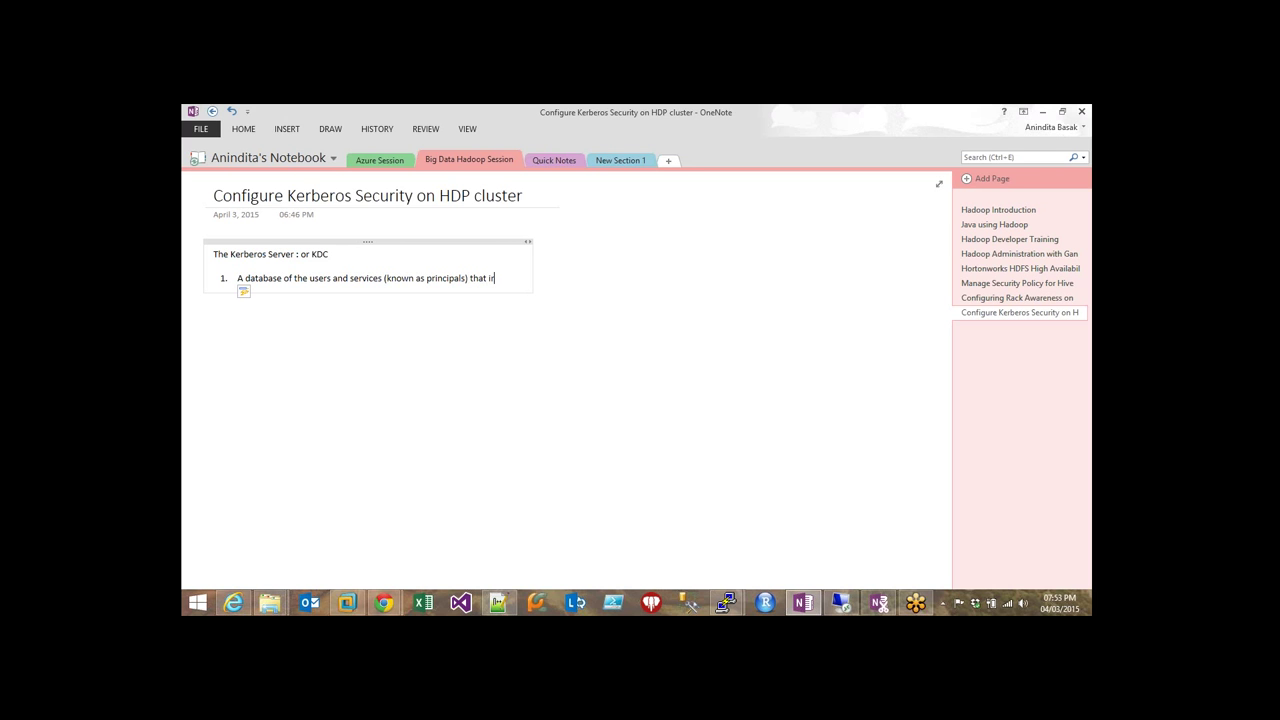
pyautogui.write('t knows abo')
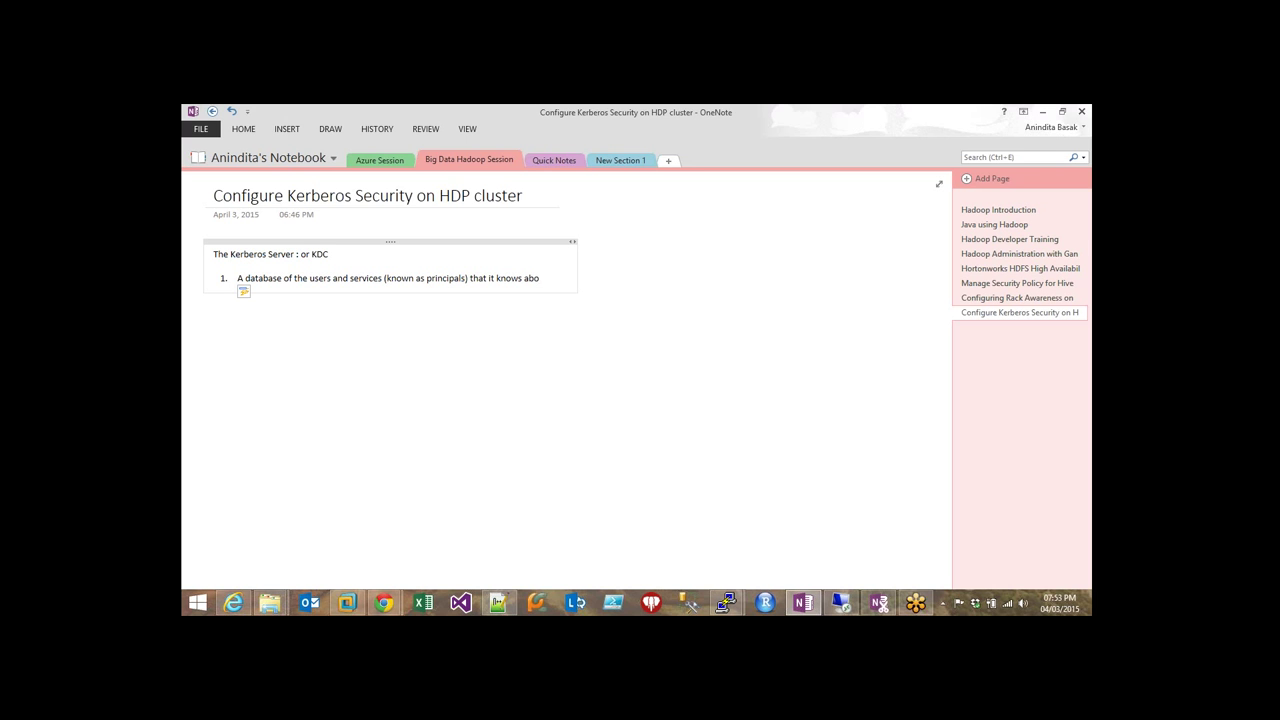
pyautogui.write('ut and their r espective')
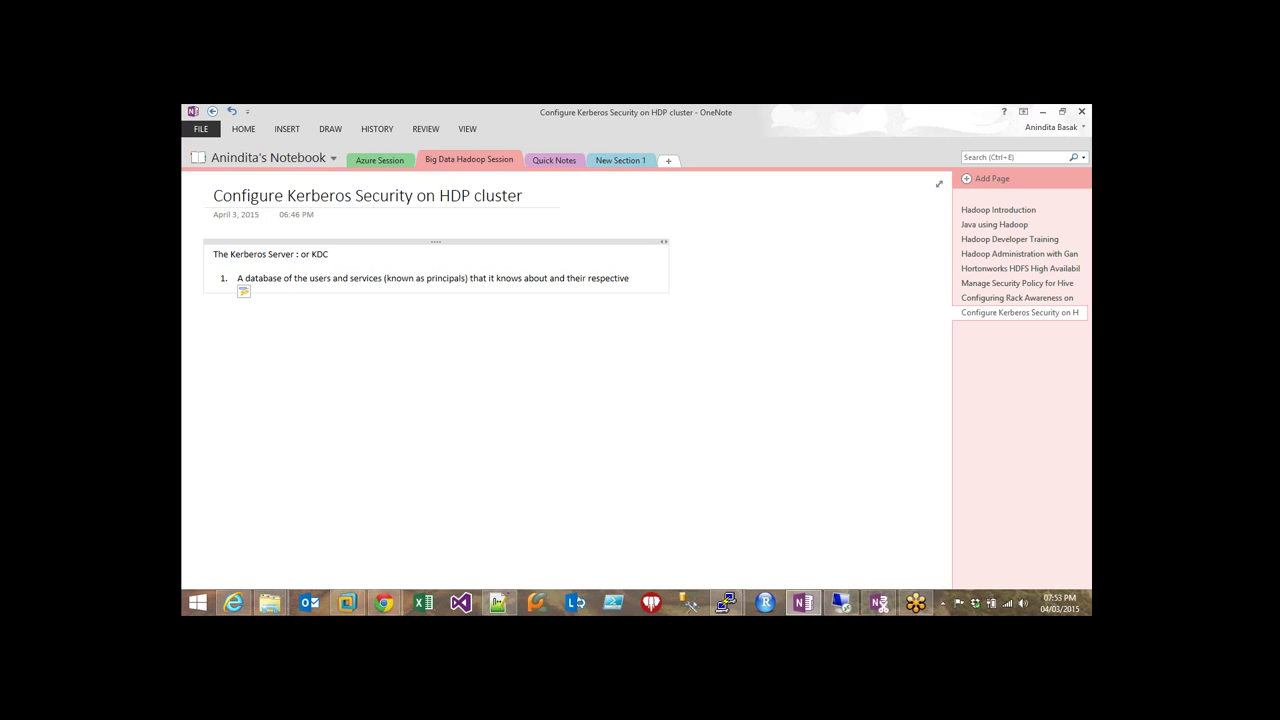
pyautogui.write('kerberos ca')
pyautogui.press('BackSpace')
pyautogui.press('BackSpace')
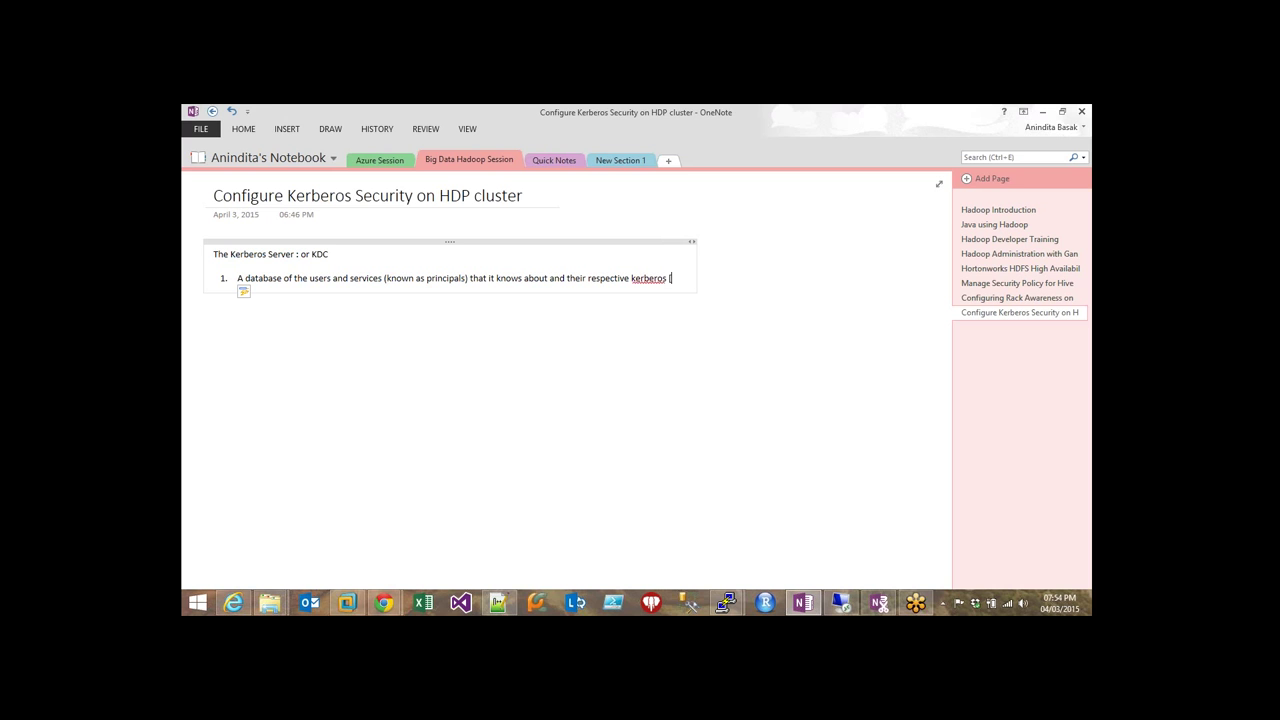
pyautogui.write('passwords')
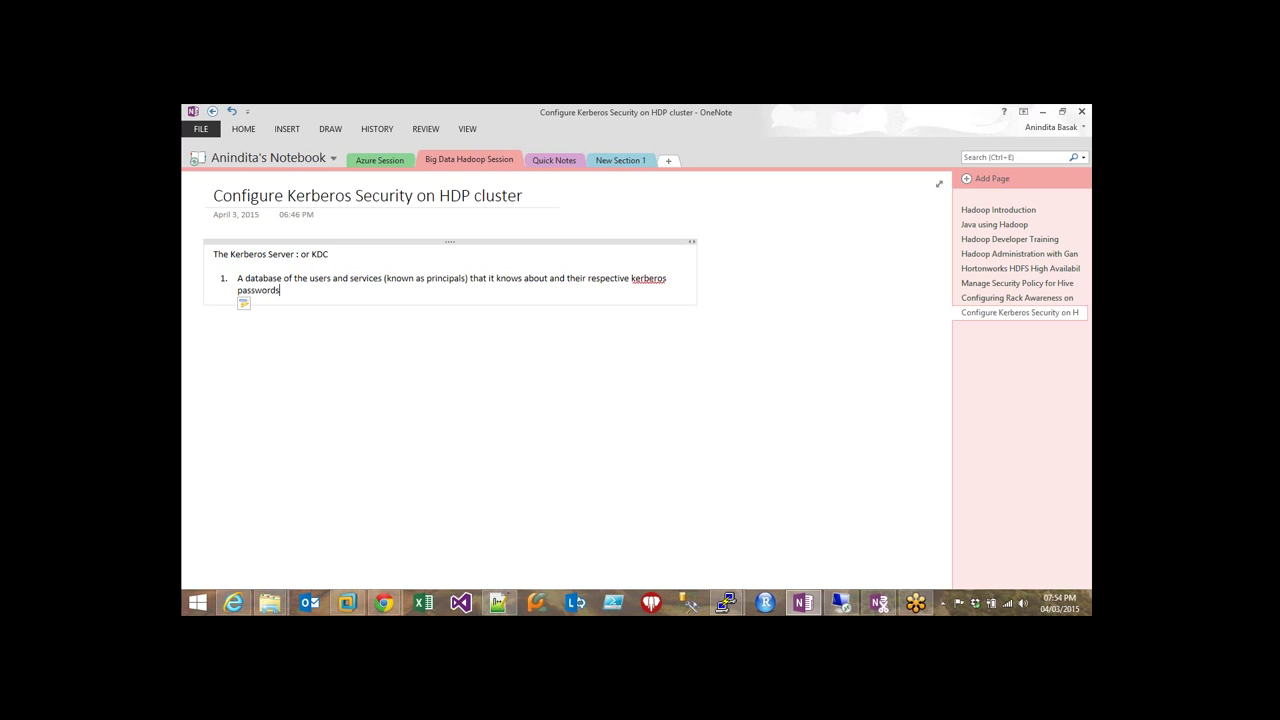
pyautogui.press('Return')
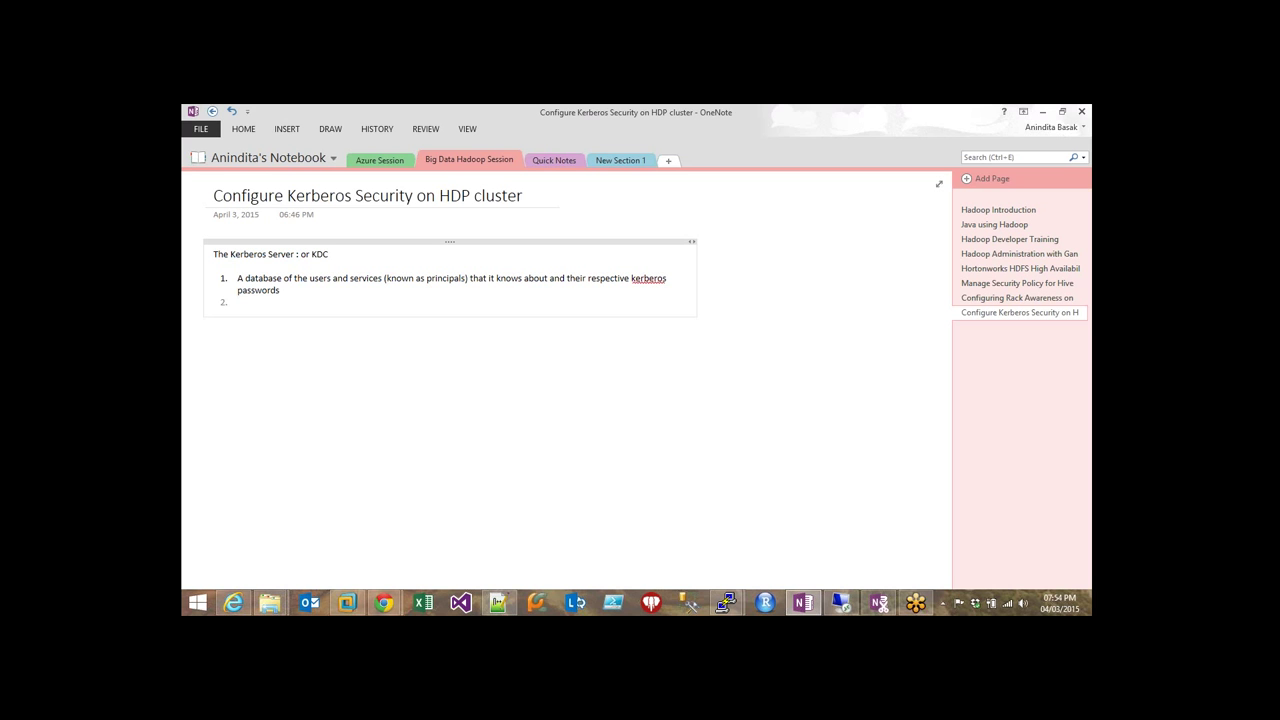
# Add points on the authentication server (AS) issuing the initial ticket and the TGS issuing service tickets.
pyautogui.write('An authentication server(AS) which ')
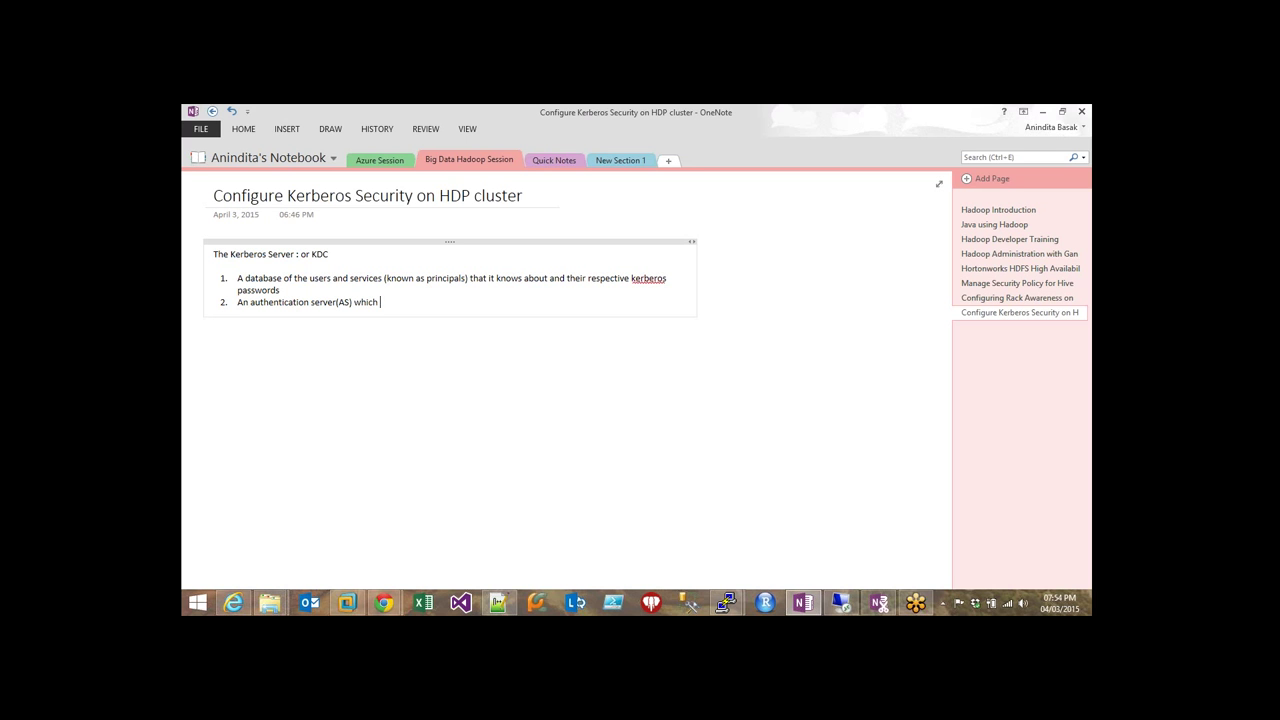
pyautogui.write('performs the initial authentication & issues')
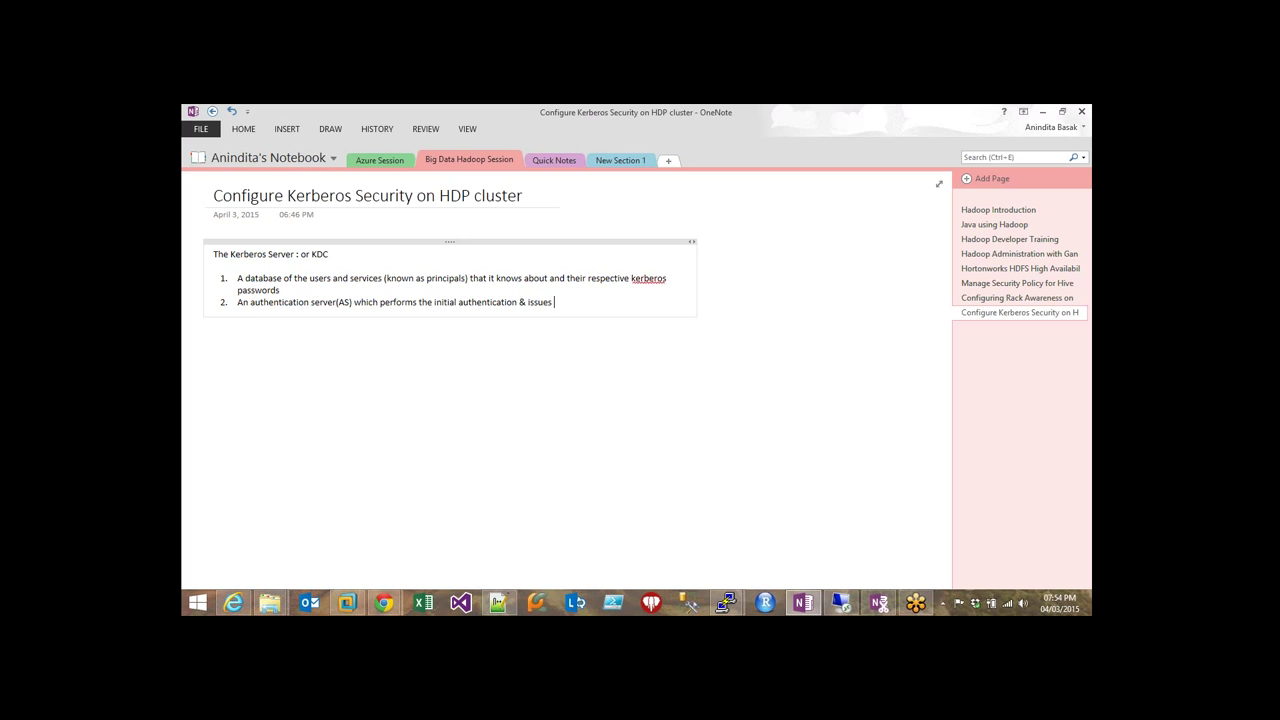
pyautogui.write(' a ticket granting ticket(TGT')
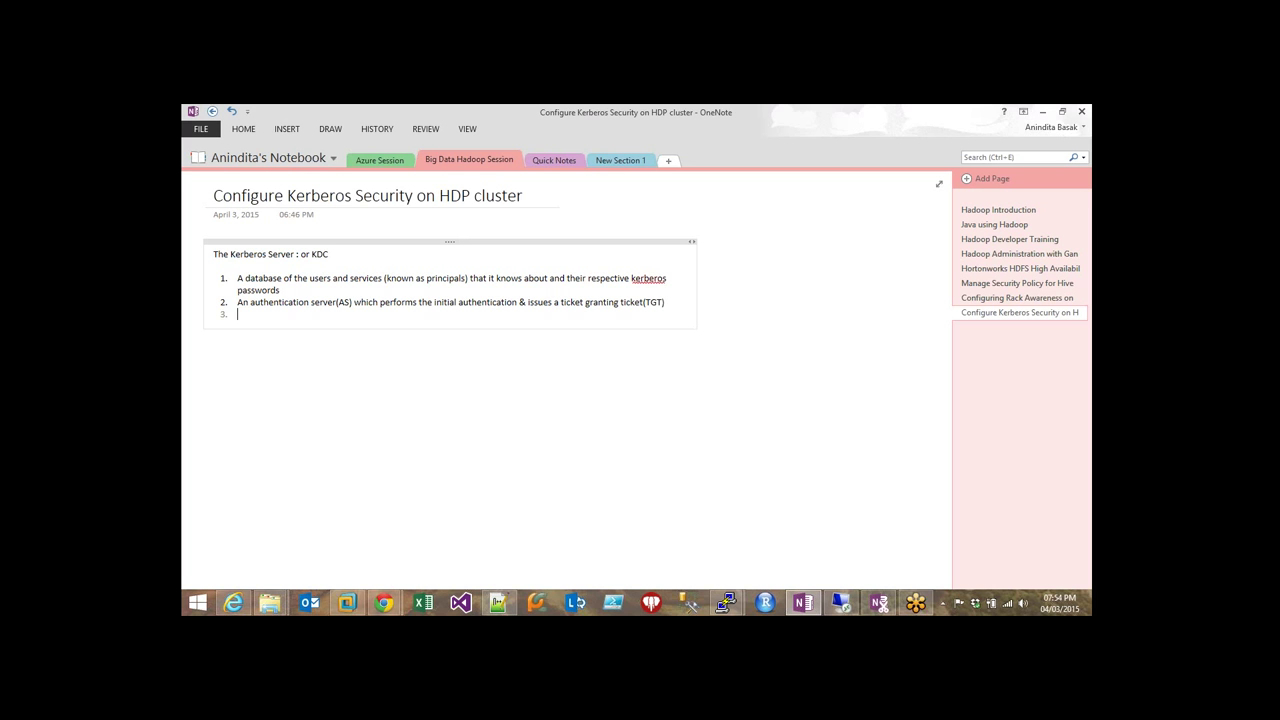
pyautogui.write('Ticket granting server (TGS) that ')
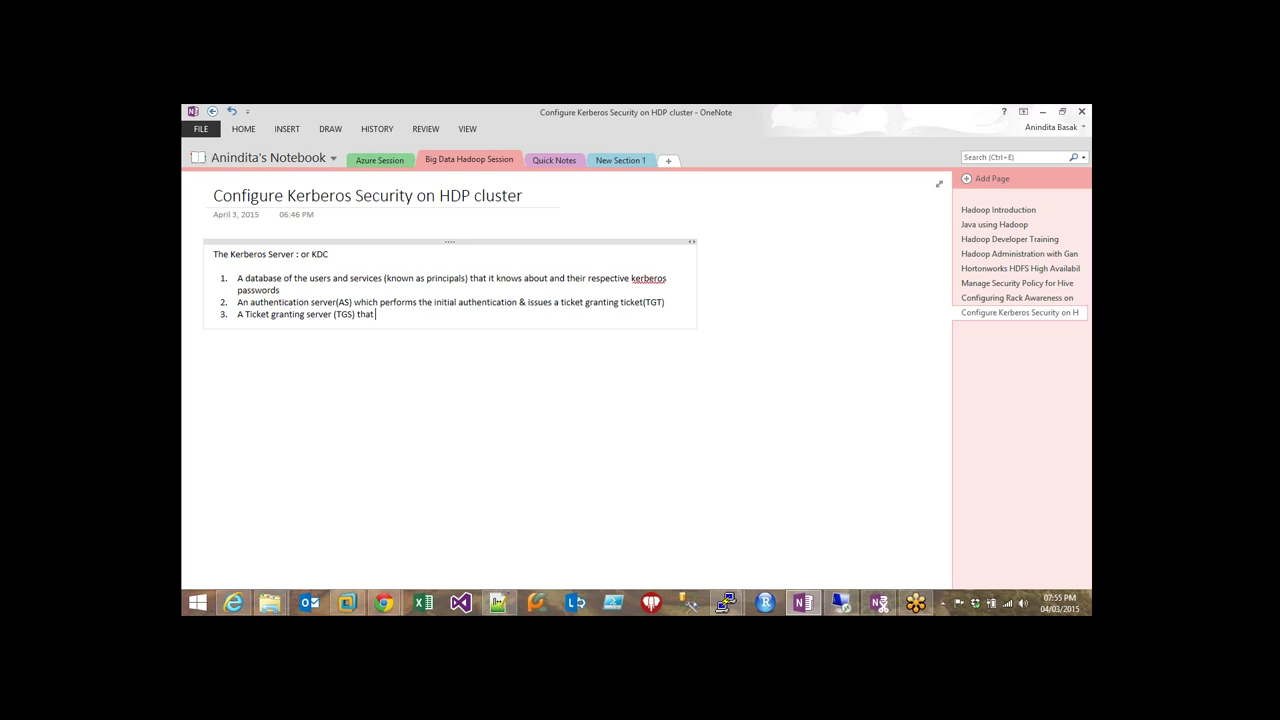
pyautogui.write('issues susbsequent service tickets')
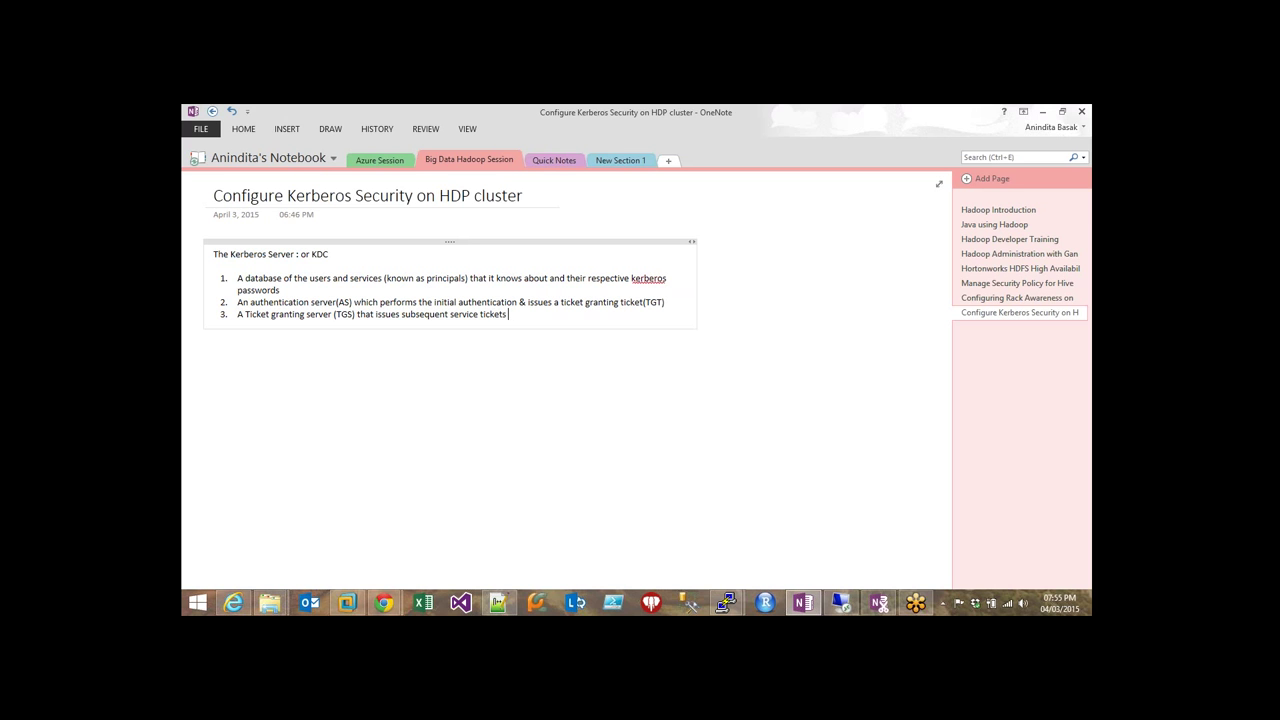
pyautogui.write(' based on initial TGT')
# Add the Realm definition: hosts, users and services the Kerberos server controls.
pyautogui.press('Return')
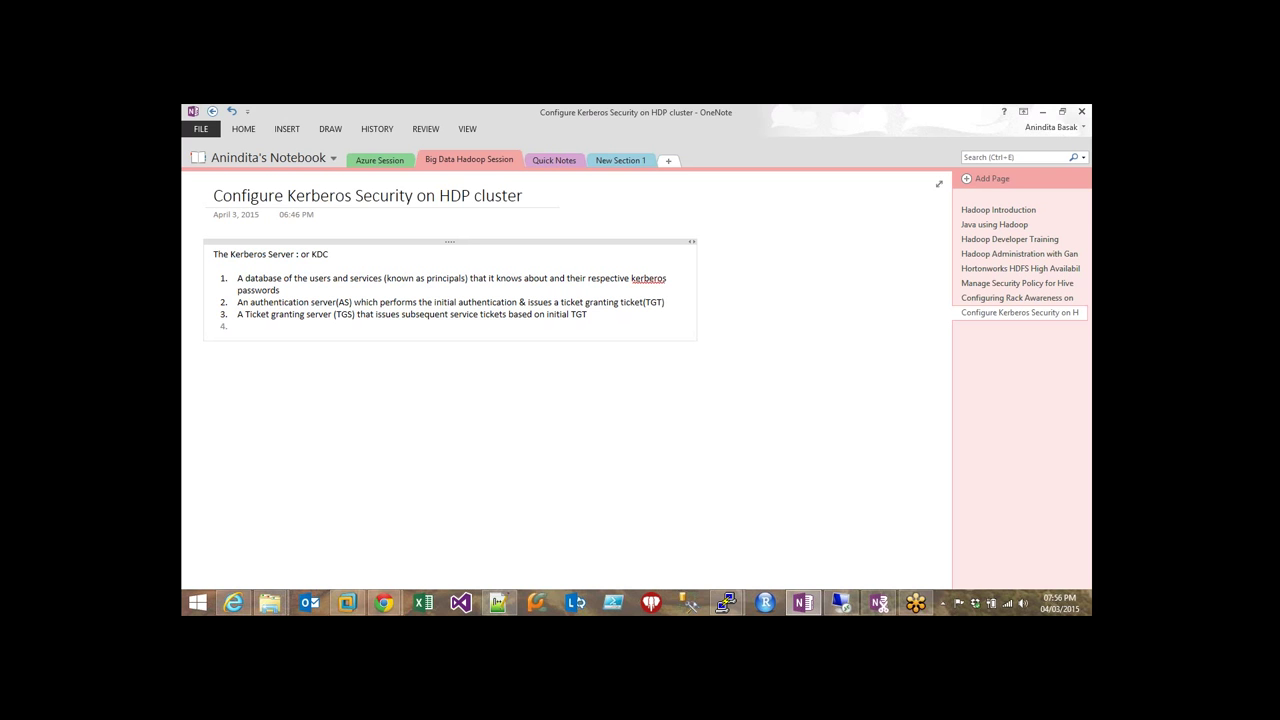
pyautogui.write('Realm : The set of hosts, users, and services ')
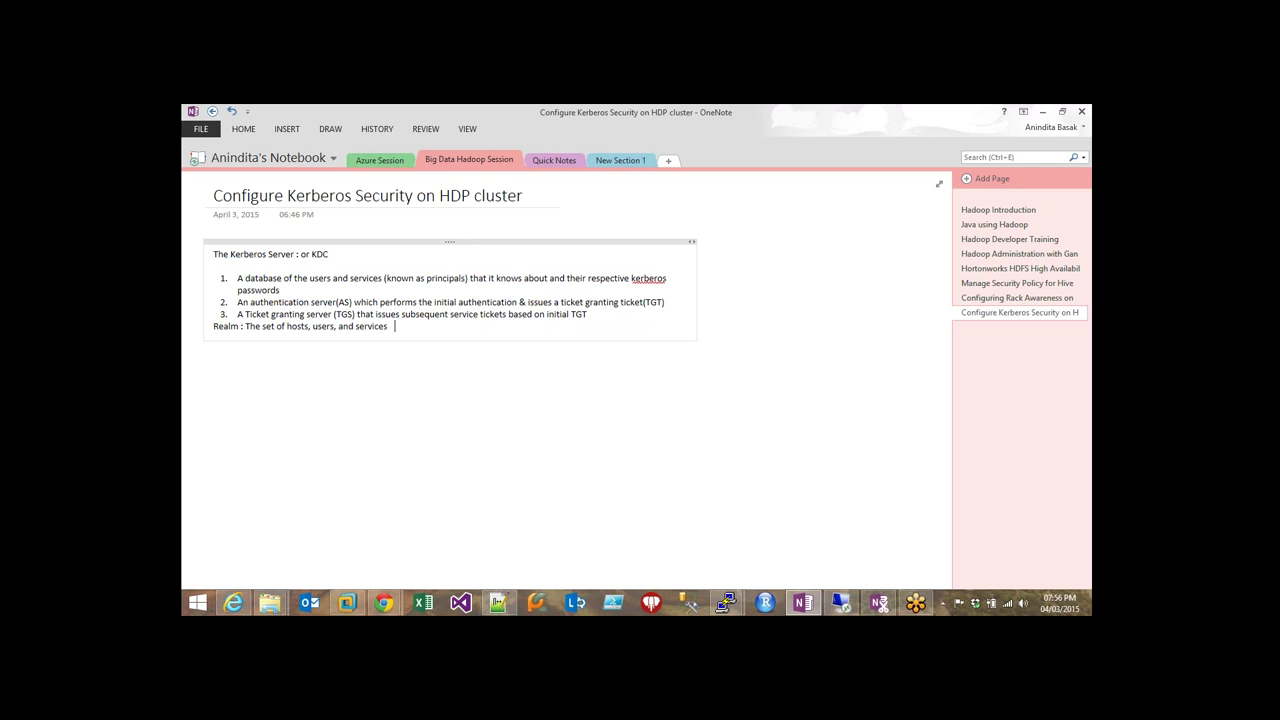
pyautogui.write('over which the kerberos server h')
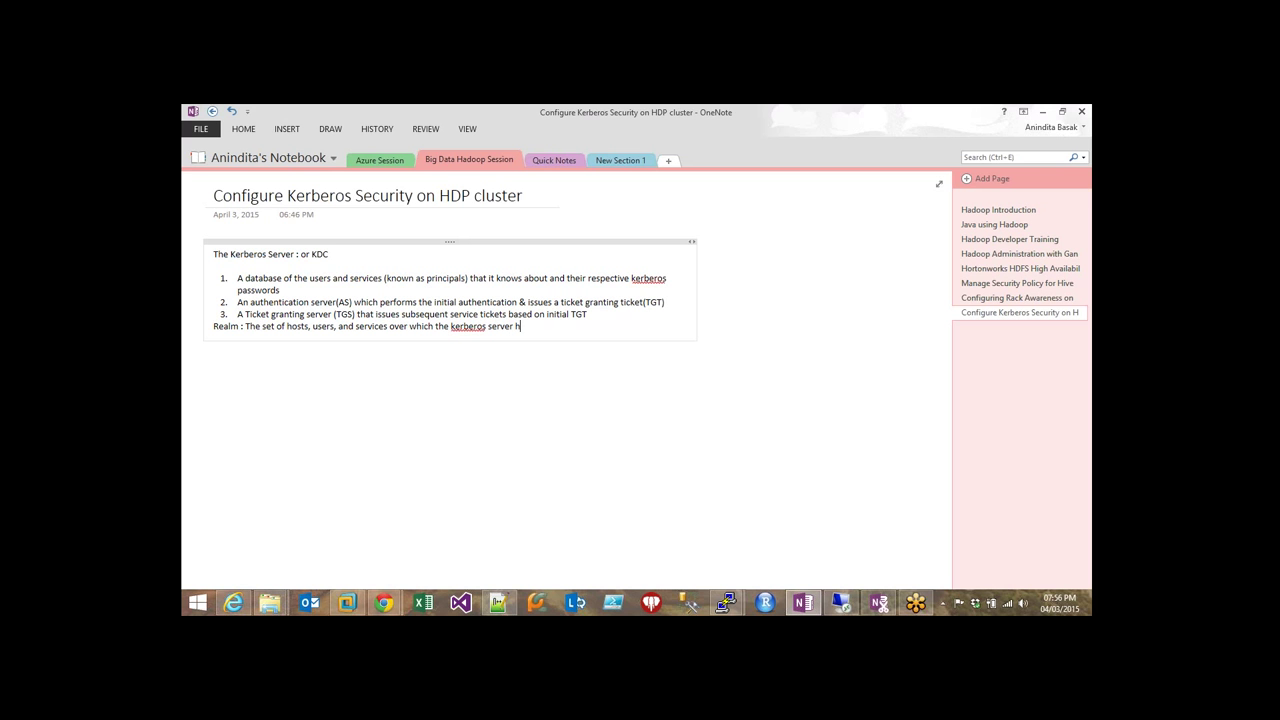
pyautogui.write('as control.')
pyautogui.press('Return')
pyautogui.press('Return')
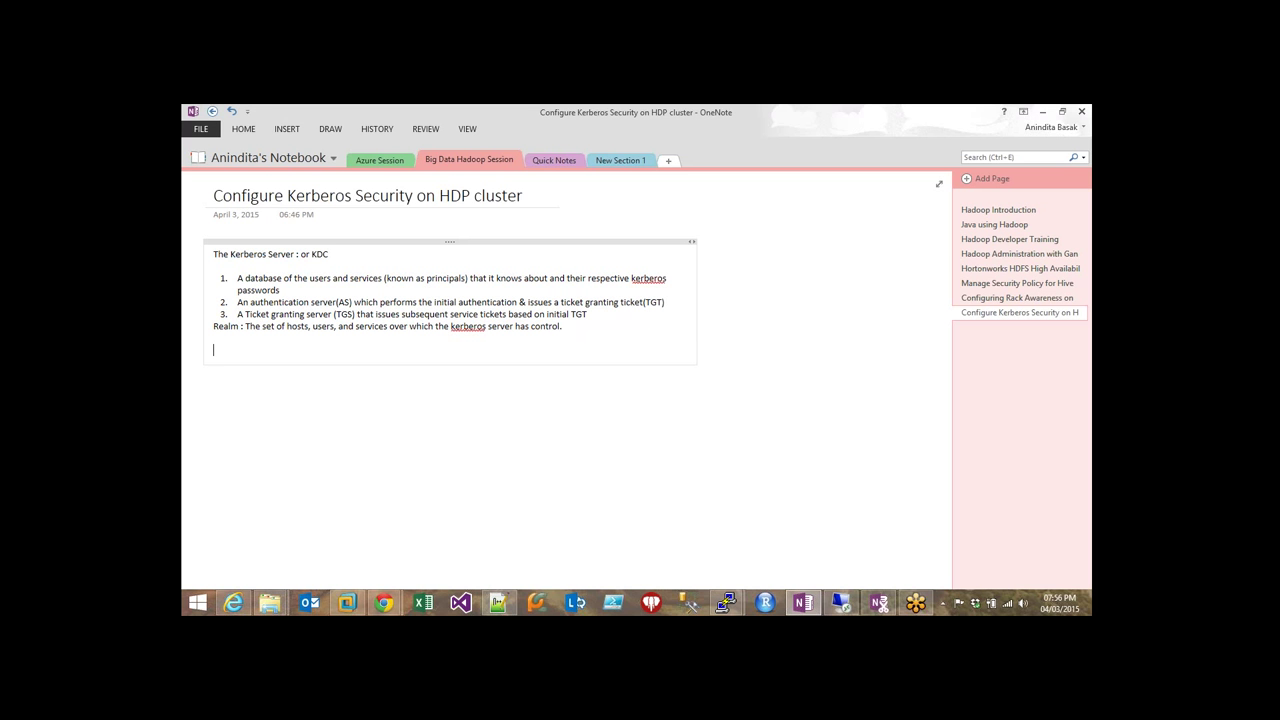
# Add lettered entries a) KDC, b) Kerberos KDC server as Key Distribution Center, c) Kerberos client.
pyautogui.write('a) KDC - The trusted source fo')
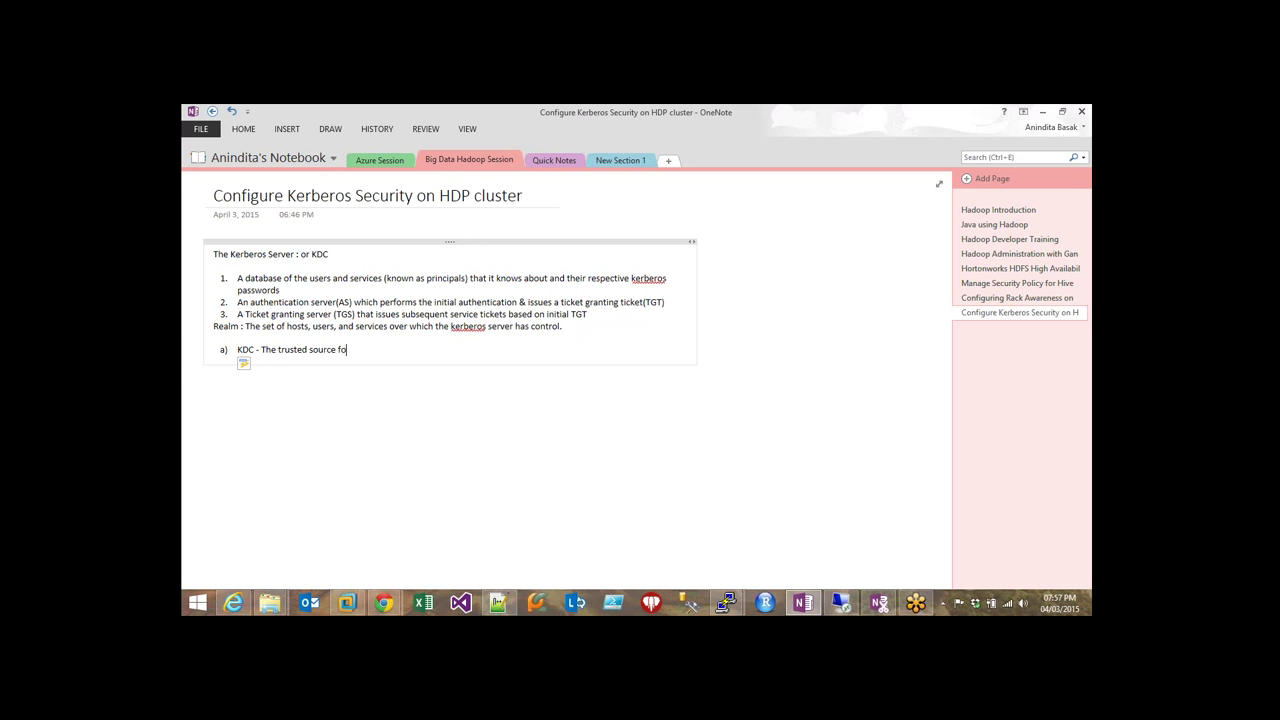
pyautogui.write('r authentication in a Kerberos ')
pyautogui.write('enabled env')
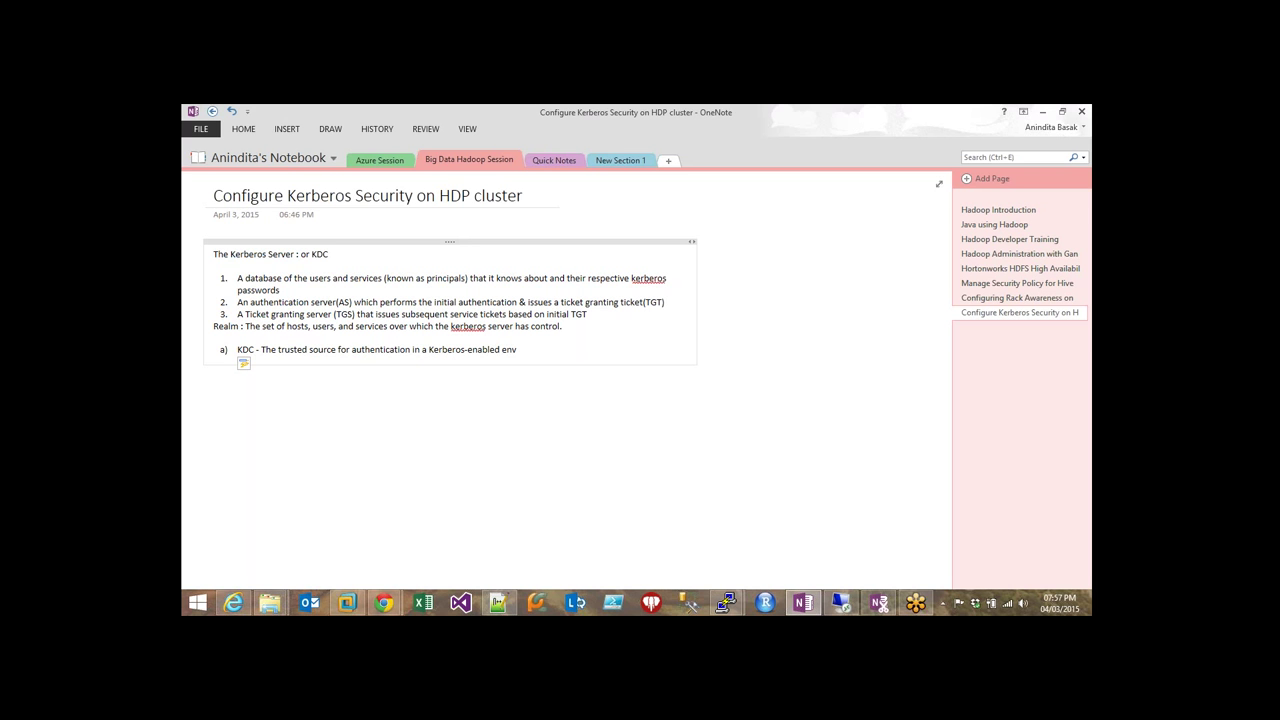
pyautogui.write('ironment')
pyautogui.press('Return')
pyautogui.write('K')
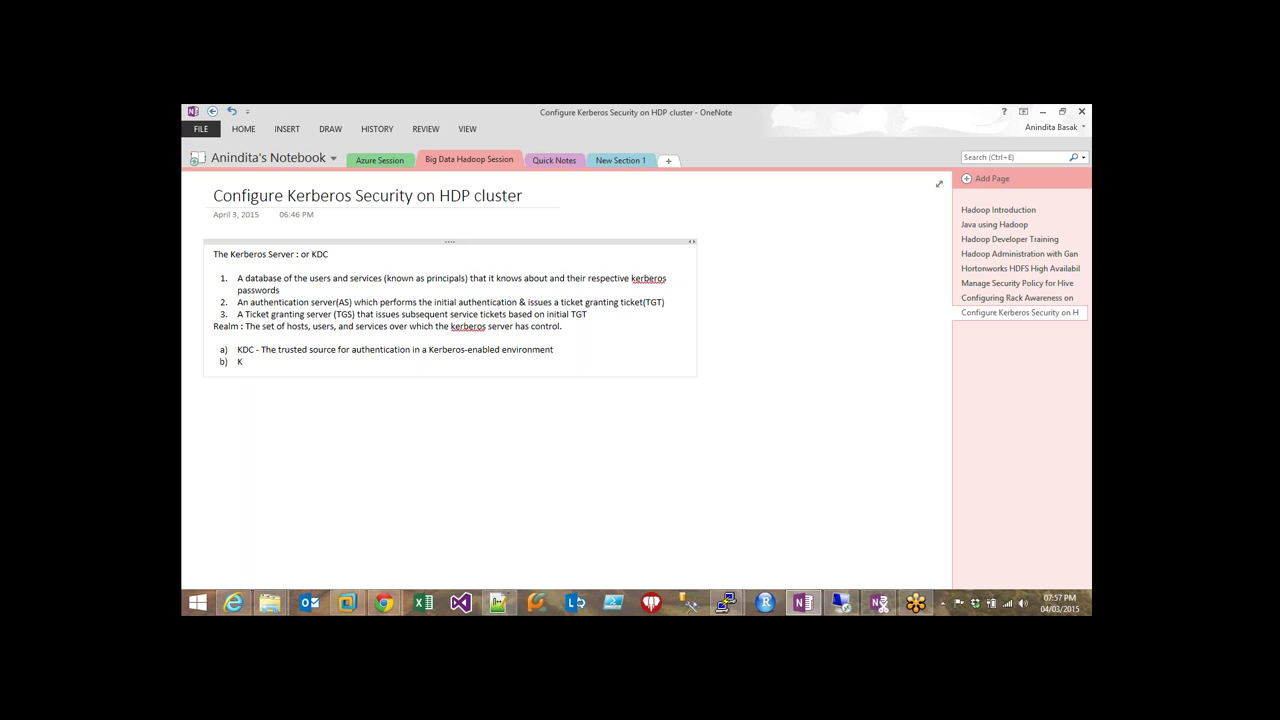
pyautogui.write('erberos KDC server - that serves as Key ')
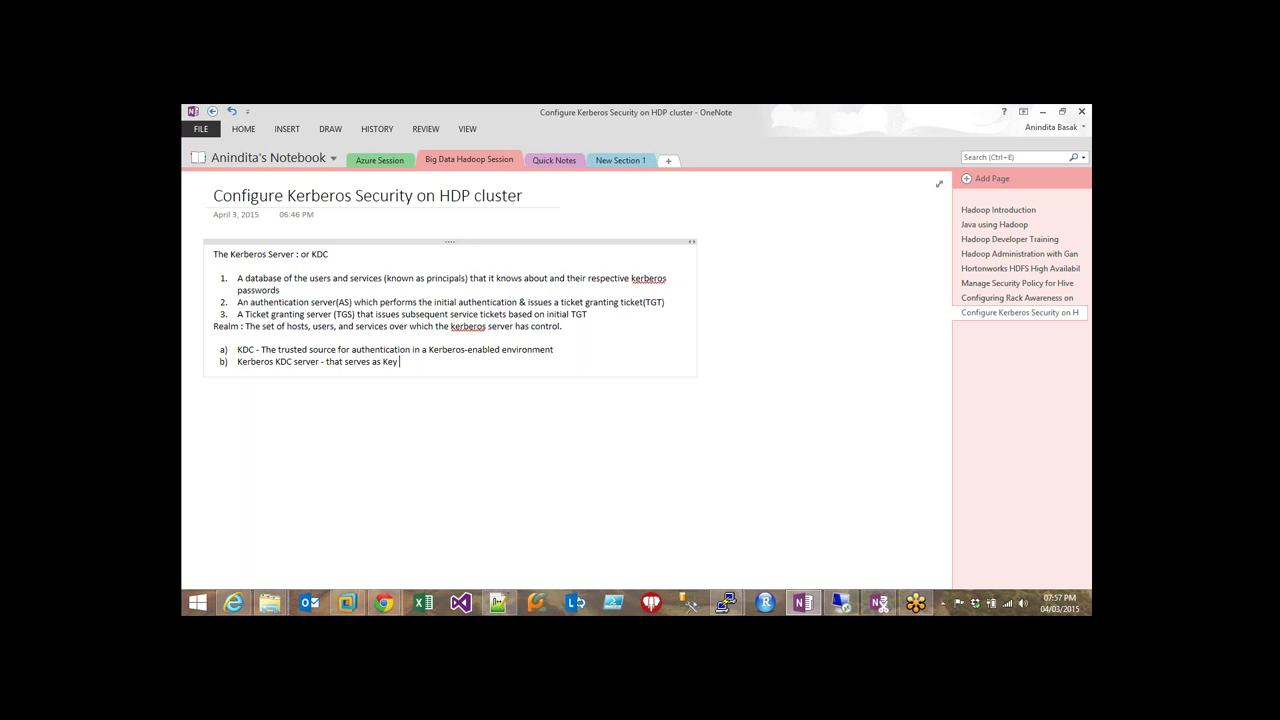
pyautogui.write('distrubition')
pyautogui.press('BackSpace')
pyautogui.press('BackSpace')
pyautogui.press('BackSpace')
pyautogui.press('BackSpace')
pyautogui.press('BackSpace')
pyautogui.write('ution cente r')
pyautogui.press('Delete')
pyautogui.write('i')
pyautogui.click(474, 361)
pyautogui.press('Return')
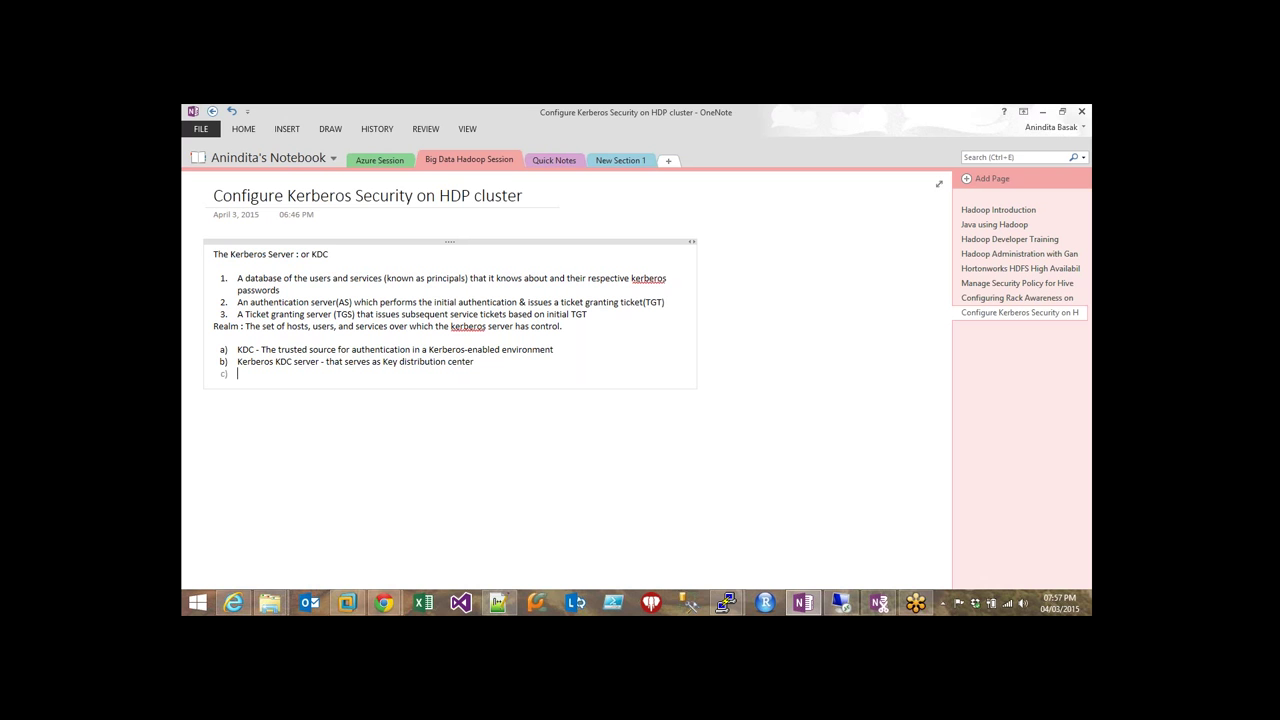
pyautogui.write('Kerberos client - any machine on the clu')
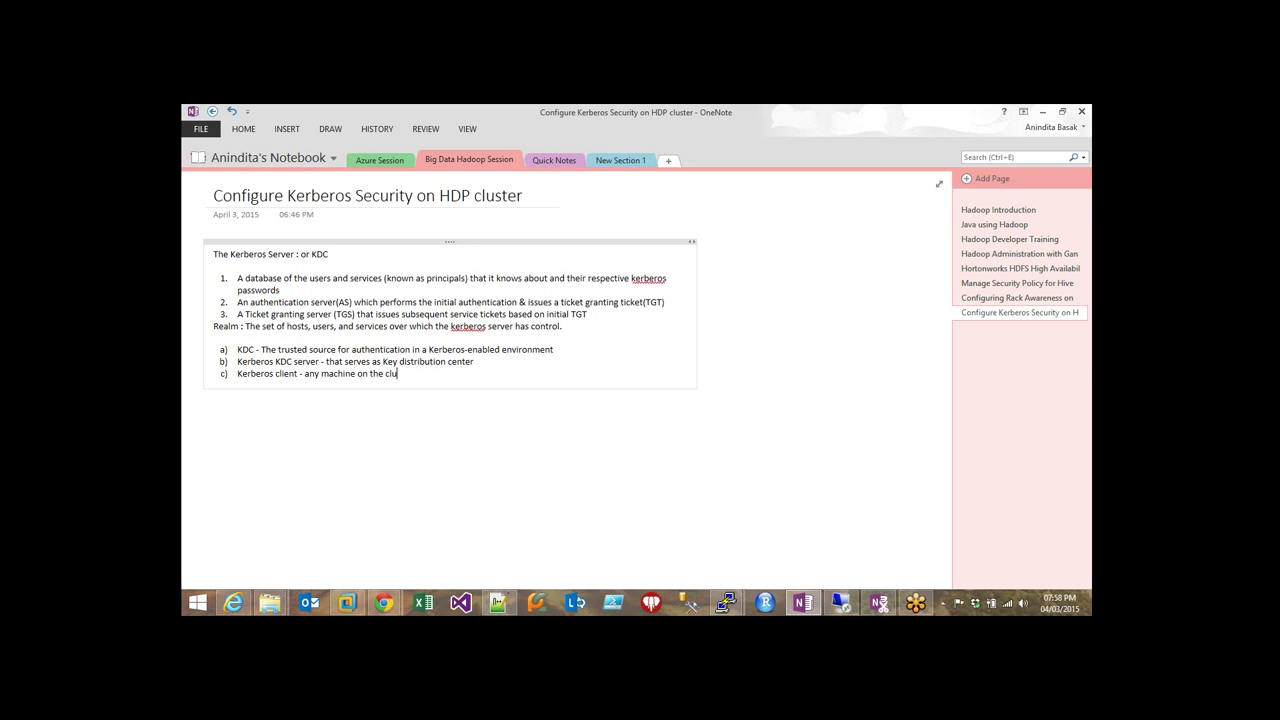
pyautogui.write('ster that a')
pyautogui.press('BackSpace')
pyautogui.write('uthenticates against the KDC')
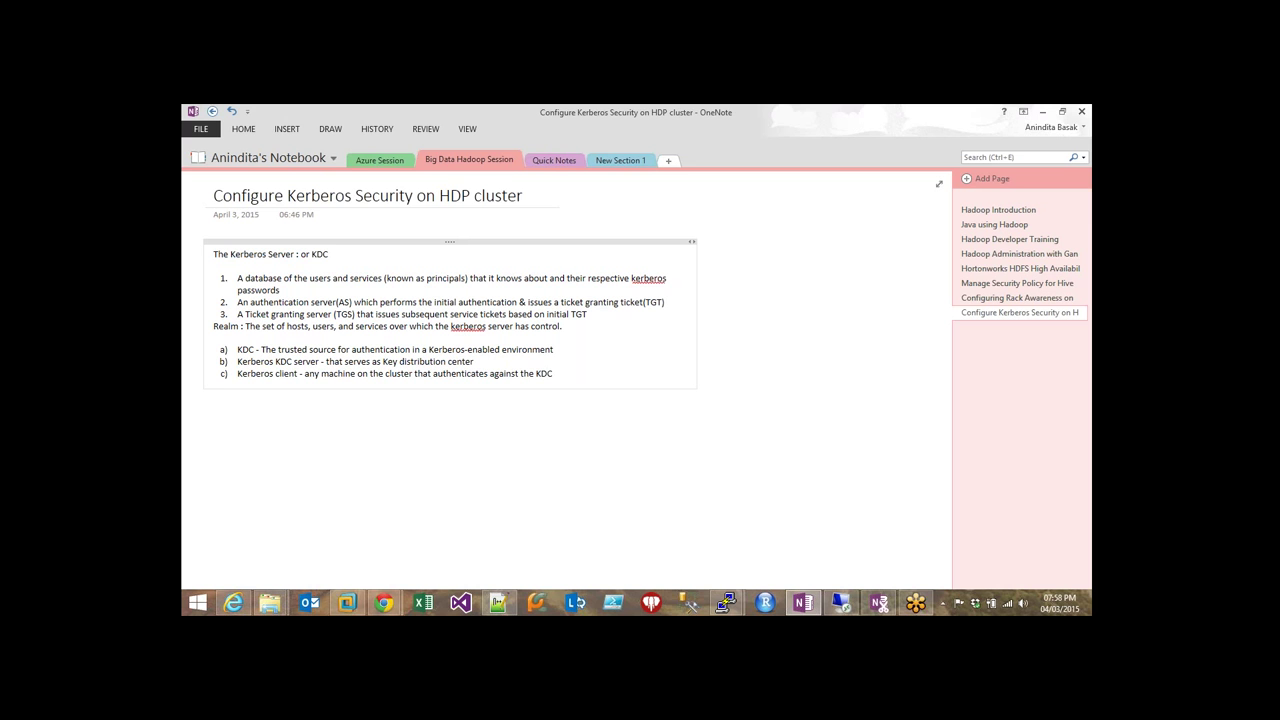
# Add entry d) Principal: the unique name of the user/service that authenticates against the KDC.
pyautogui.press('Return')
pyautogui.write('P')
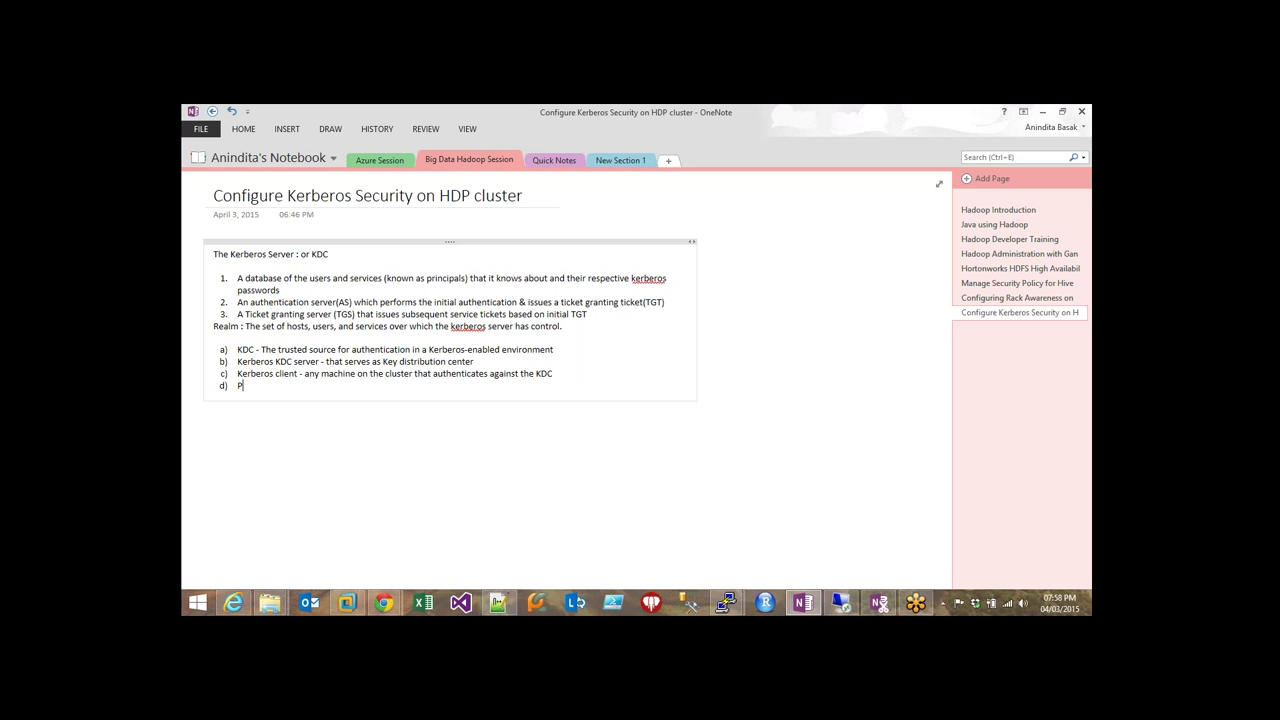
pyautogui.write('rincipal - The unique name of the user/s ')
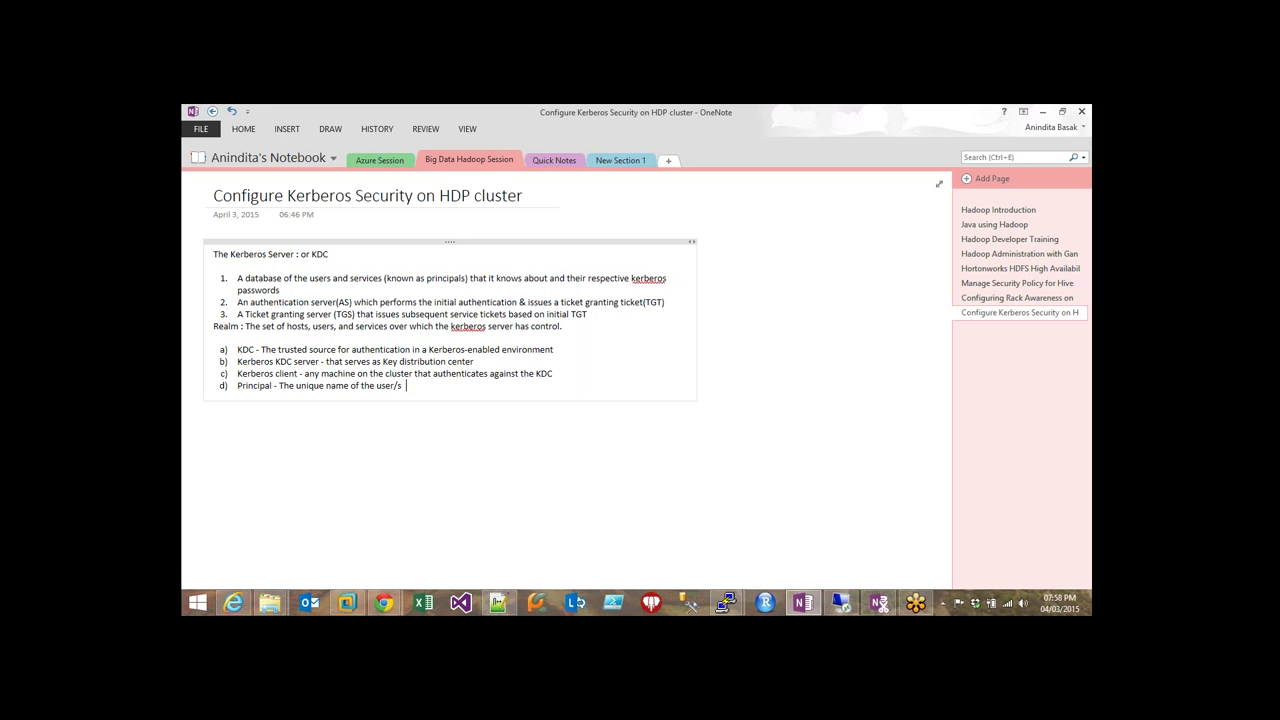
pyautogui.write('ervice that authenticates aha')
pyautogui.press('BackSpace')
pyautogui.press('BackSpace')
pyautogui.write('gainsit')
pyautogui.press('BackSpace')
pyautogui.press('BackSpace')
pyautogui.write('t the ')
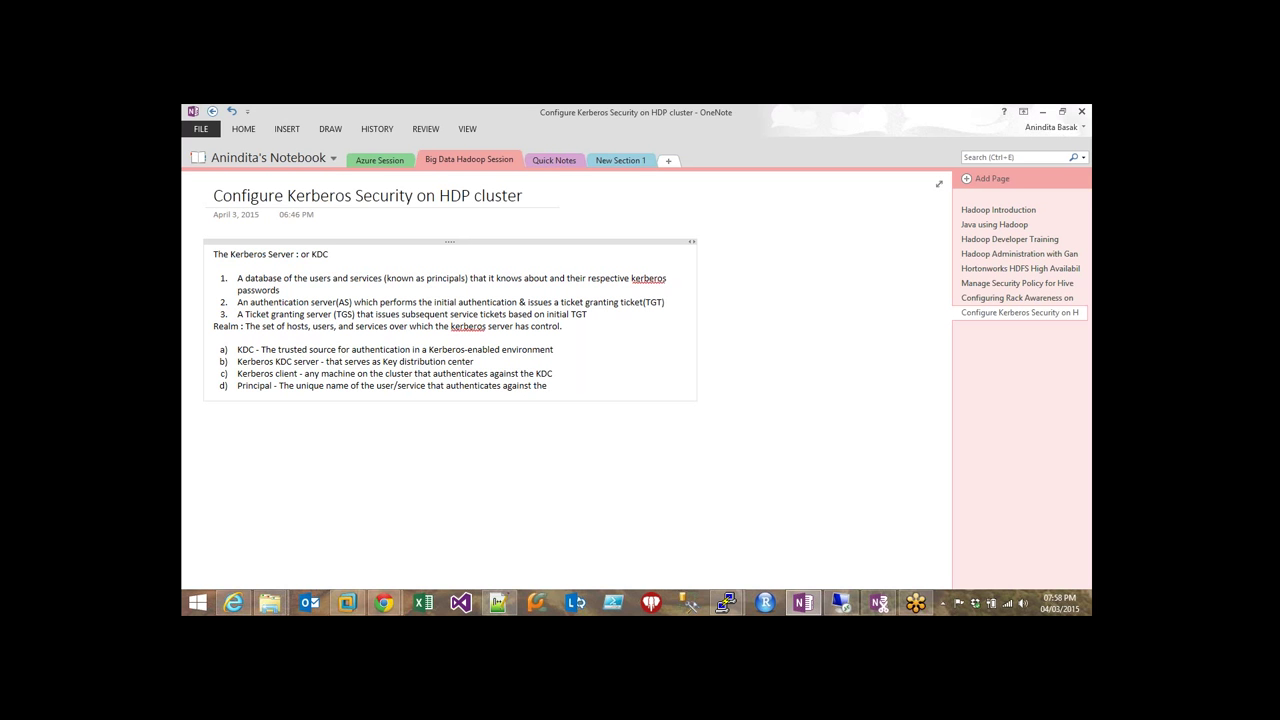
pyautogui.write('KDC')
pyautogui.press('Return')
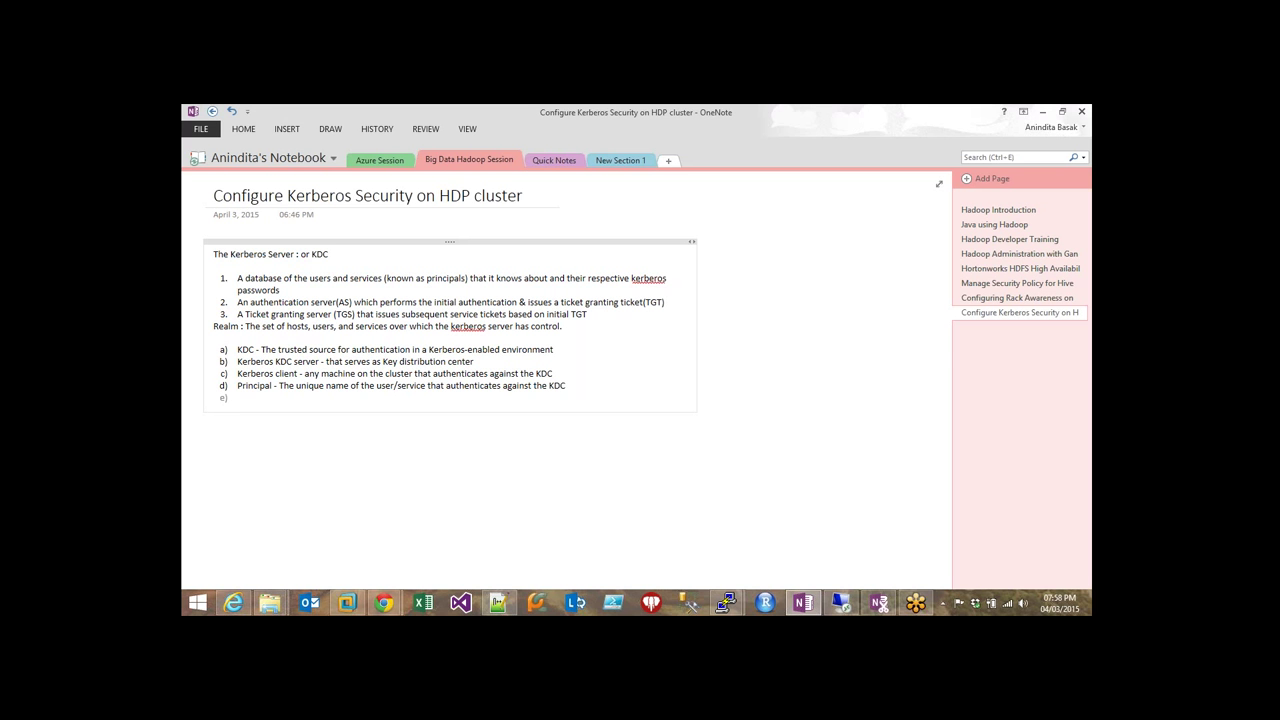
# Add e) Keytab as a file of principals and their keys, and f) Realm as the Kerberos network.
pyautogui.write('Keytab - A file that includes one or')
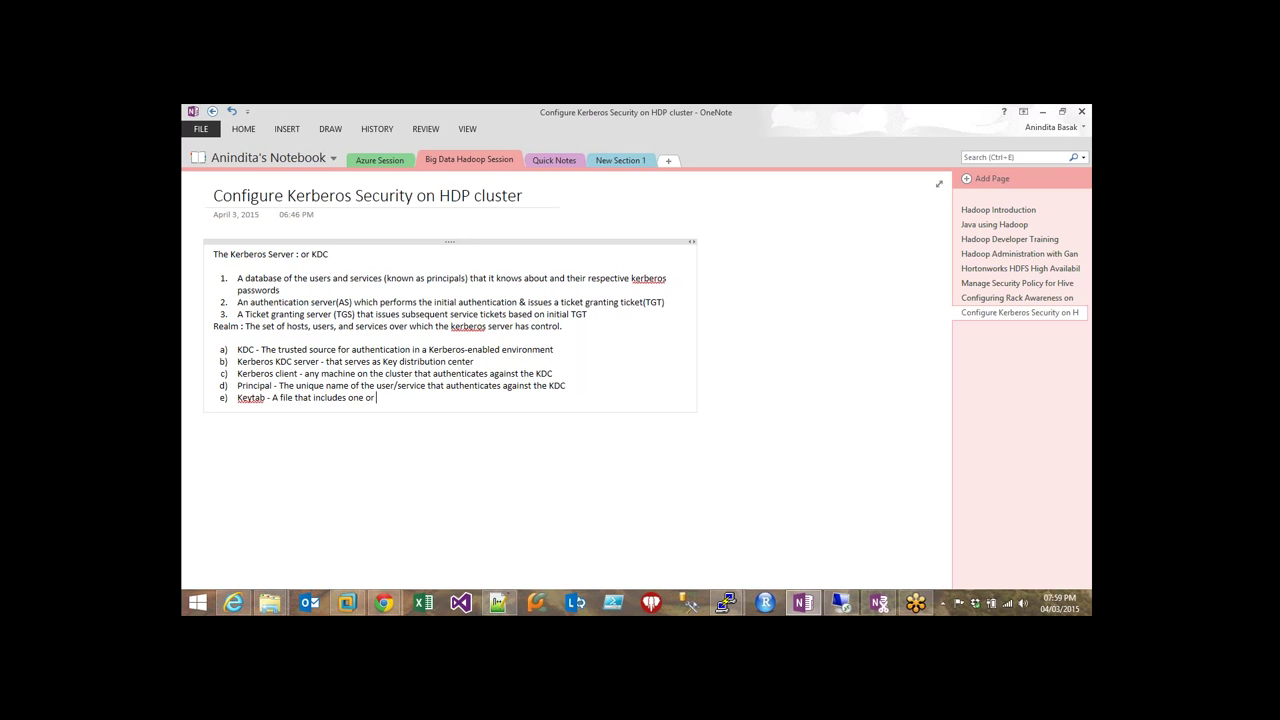
pyautogui.write(' more princu')
pyautogui.write('pals ')
pyautogui.write('or')
pyautogui.press('BackSpace')
pyautogui.press('BackSpace')
pyautogui.write('and their keys')
pyautogui.press('Return')
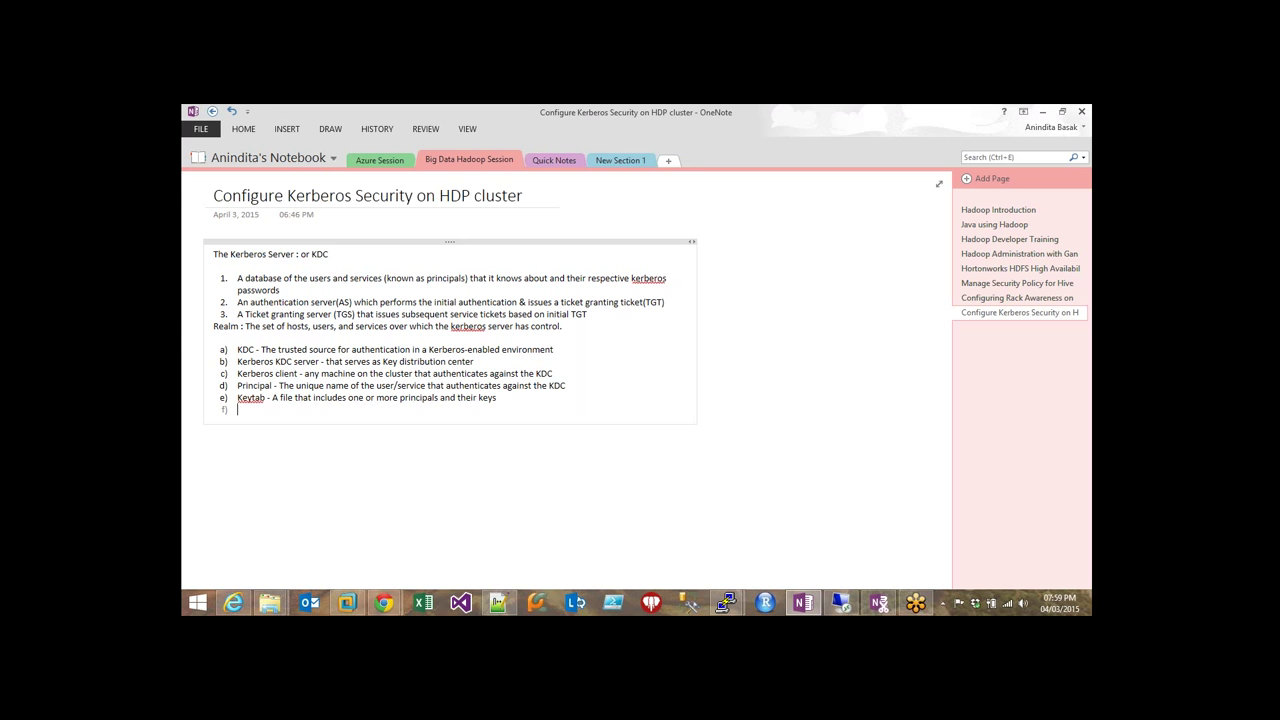
pyautogui.write('Realm - The kerberos network')
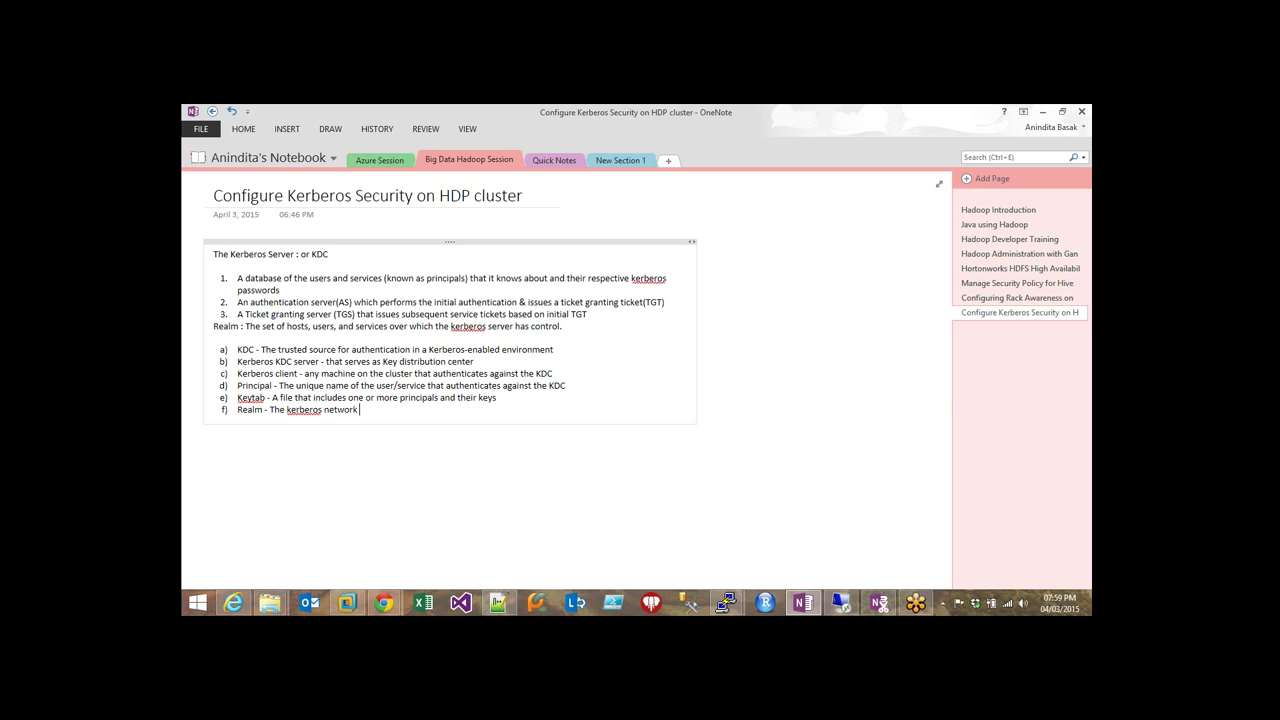
pyautogui.write(' that includes a KDC and a number of clients')
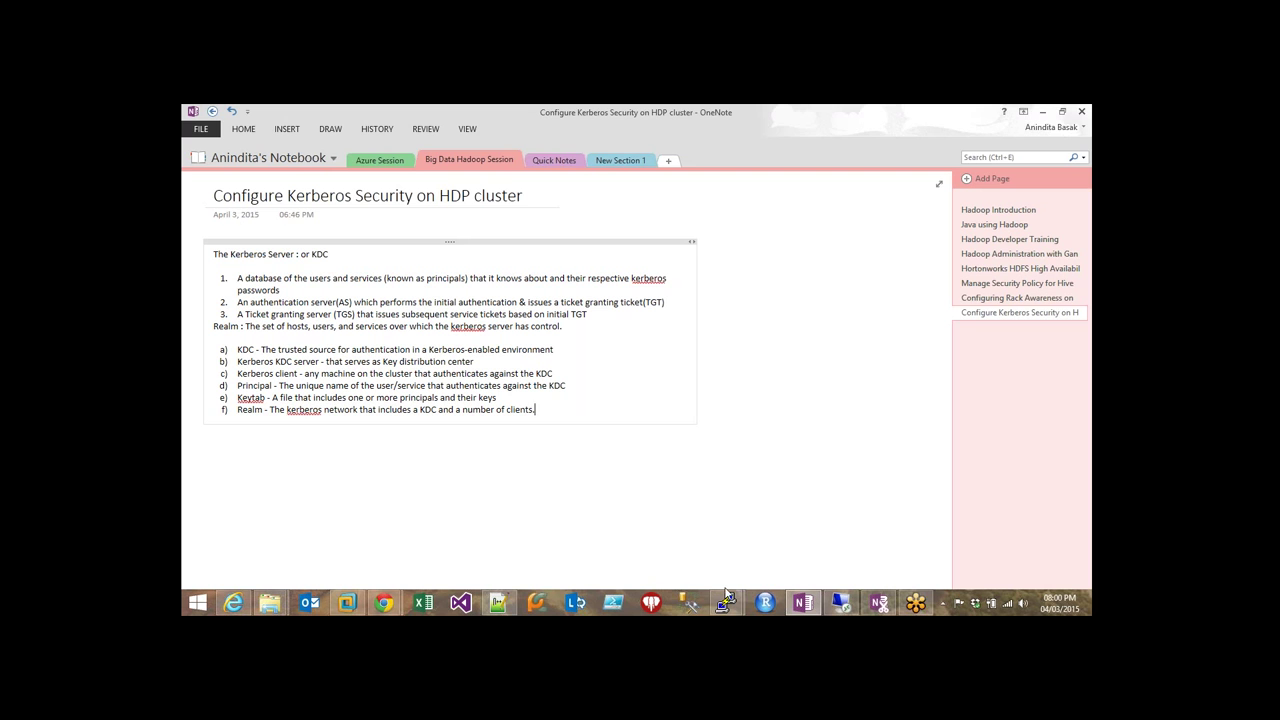
# Clear the hdfs terminal and type 'yum install krb5-server krb5-libs krb5-auth-dialog krb5-workstation'.
pyautogui.moveTo(726, 602)
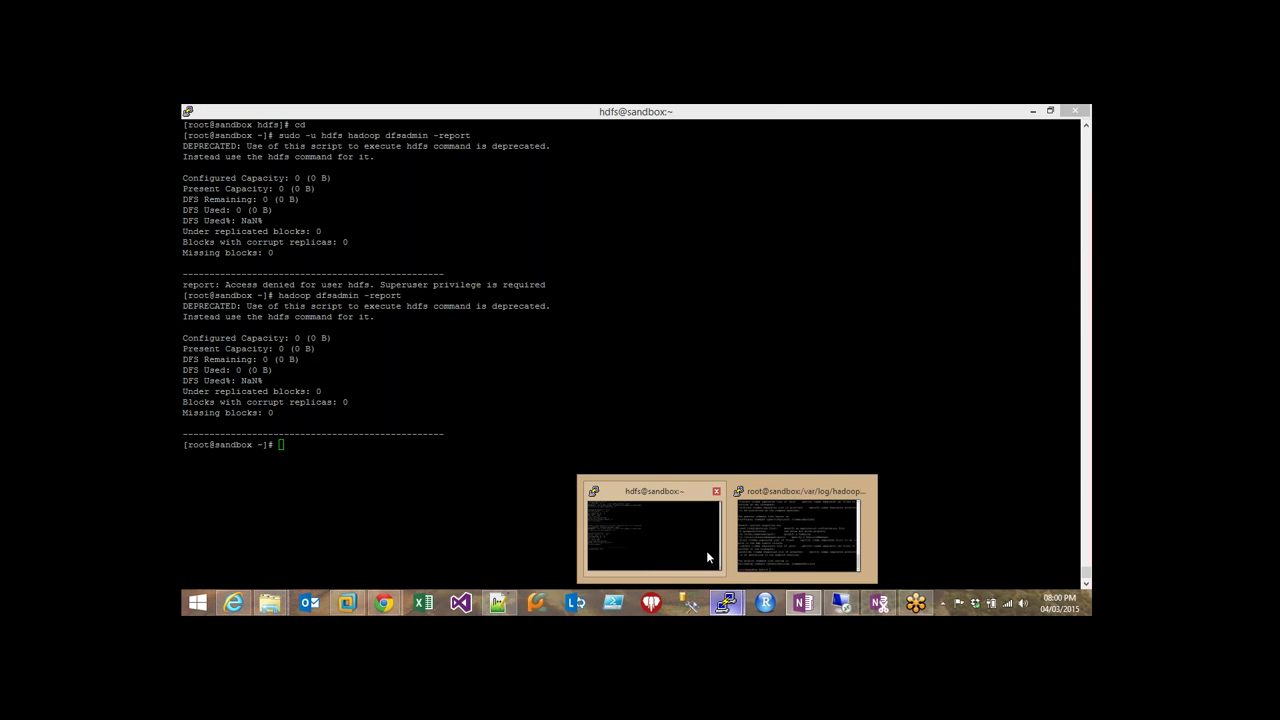
pyautogui.click(706, 550)
pyautogui.write('clear')
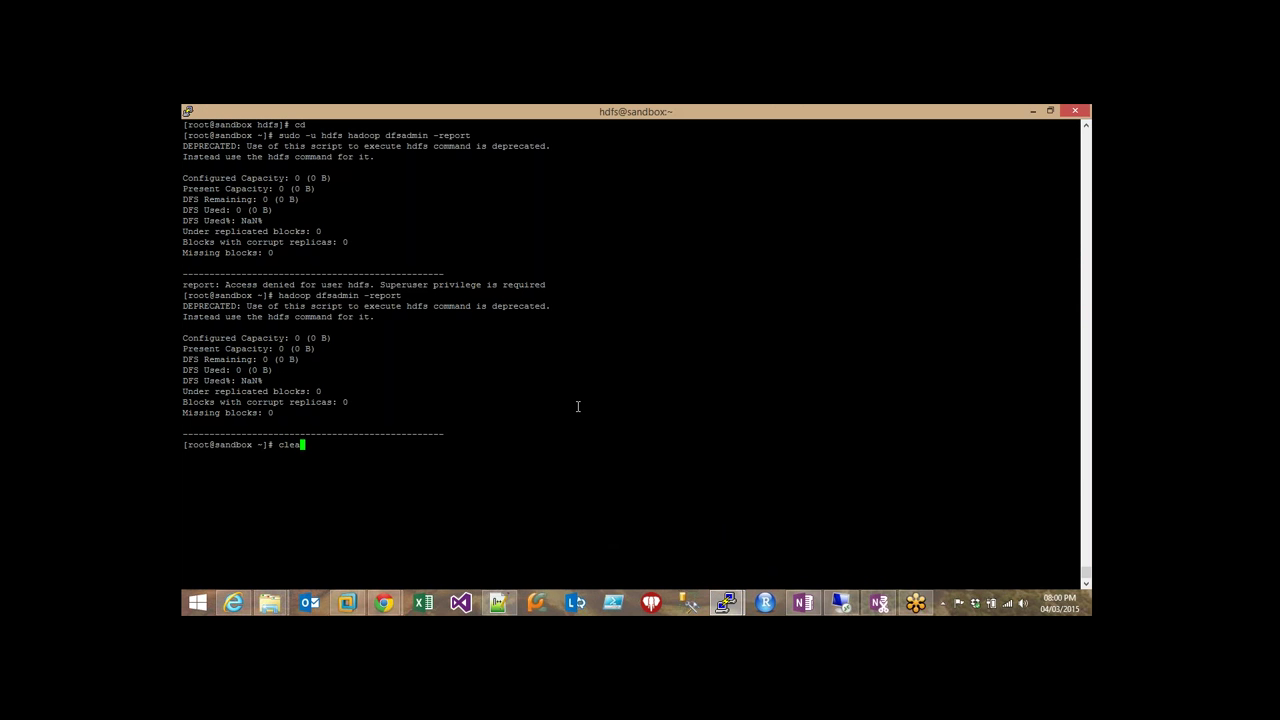
pyautogui.press('Return')
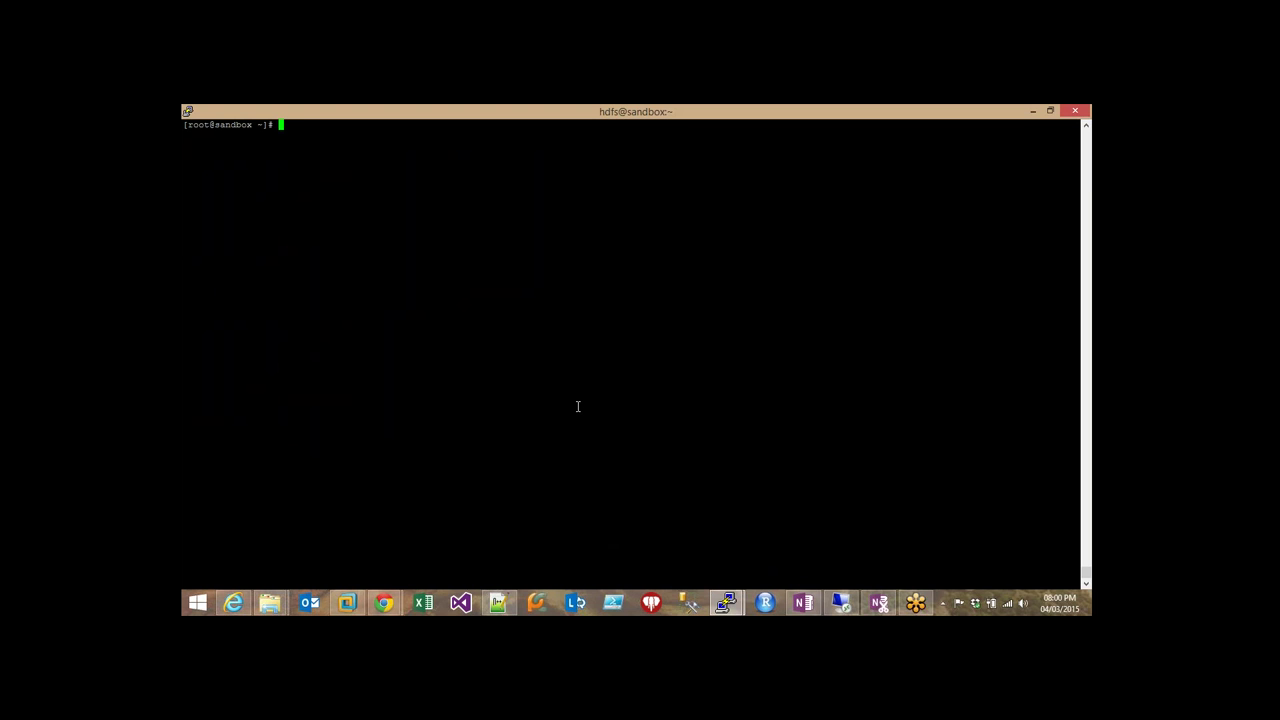
pyautogui.write('yum install krb5-server krb5-libs ')
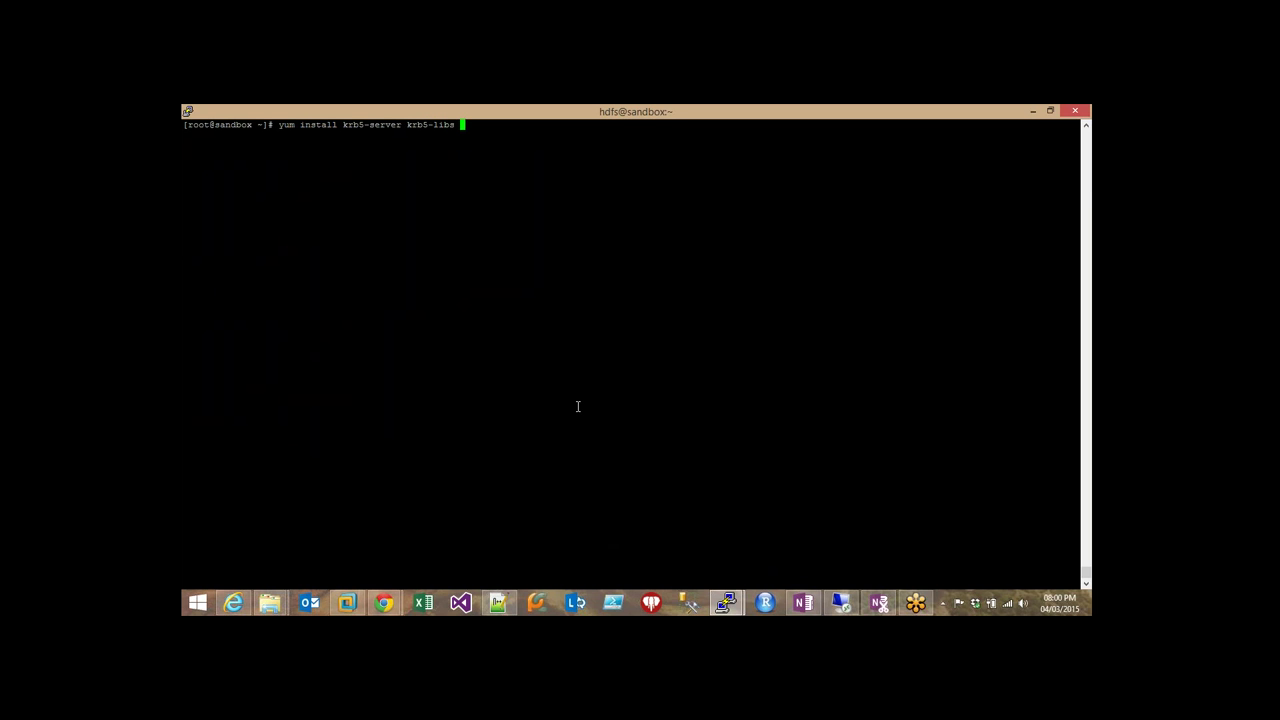
pyautogui.write('krb5-auth-dialog krb5-worksta')
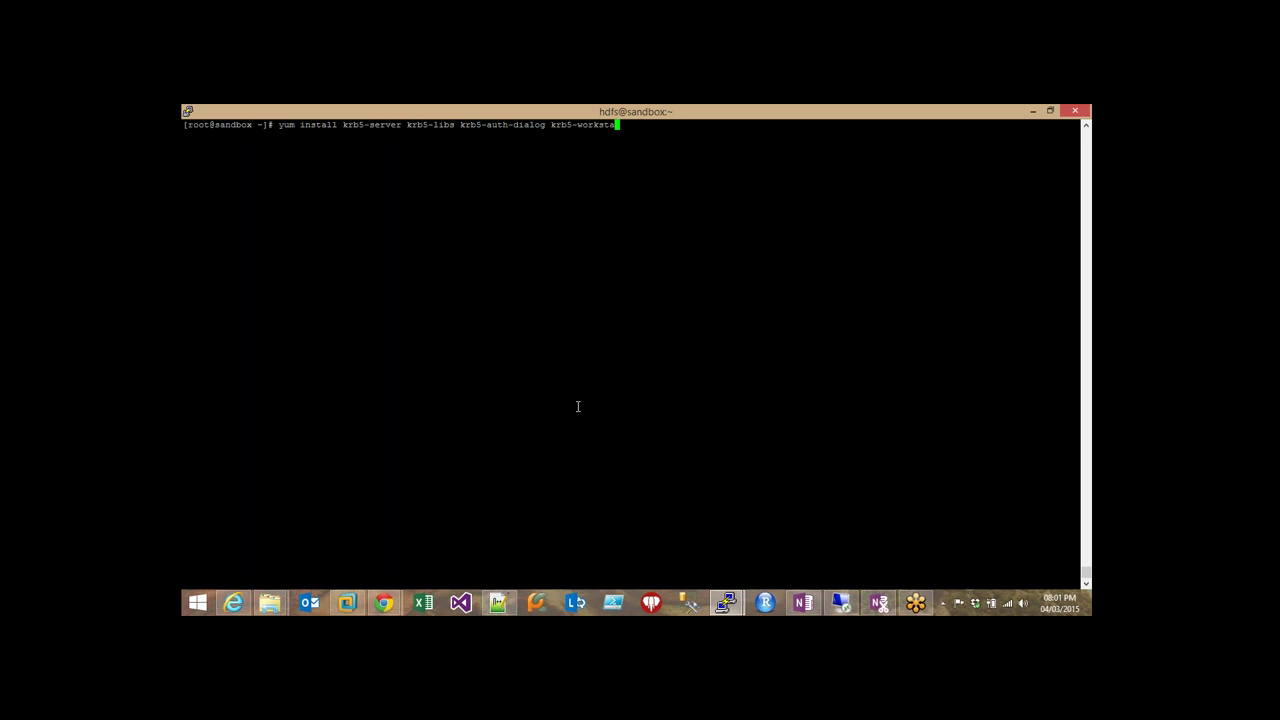
pyautogui.write('tion')
# Run the krb5 package install so yum fetches repository metadata, then switch to Chrome.
pyautogui.press('Return')
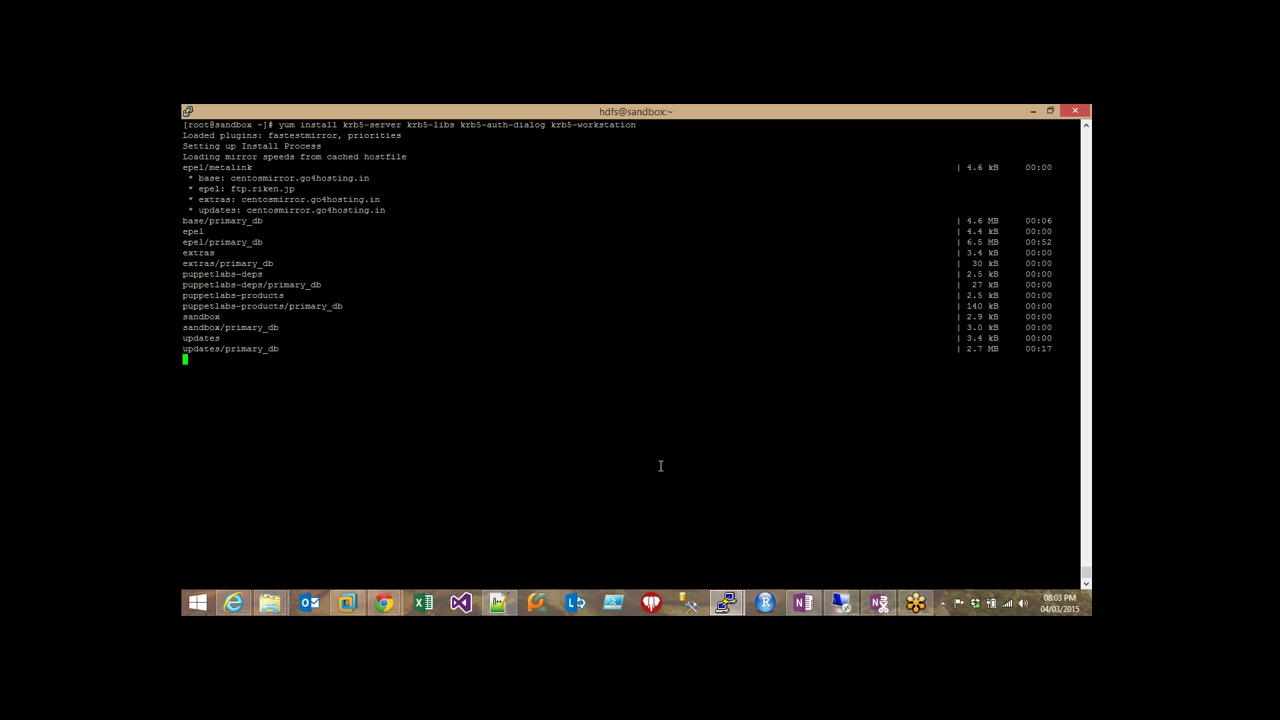
pyautogui.click(384, 602)
# In Ambari, view and dismiss the admin's User Settings, then show the Hosts list with sandbox.hortonworks.com.
pyautogui.click(430, 553)
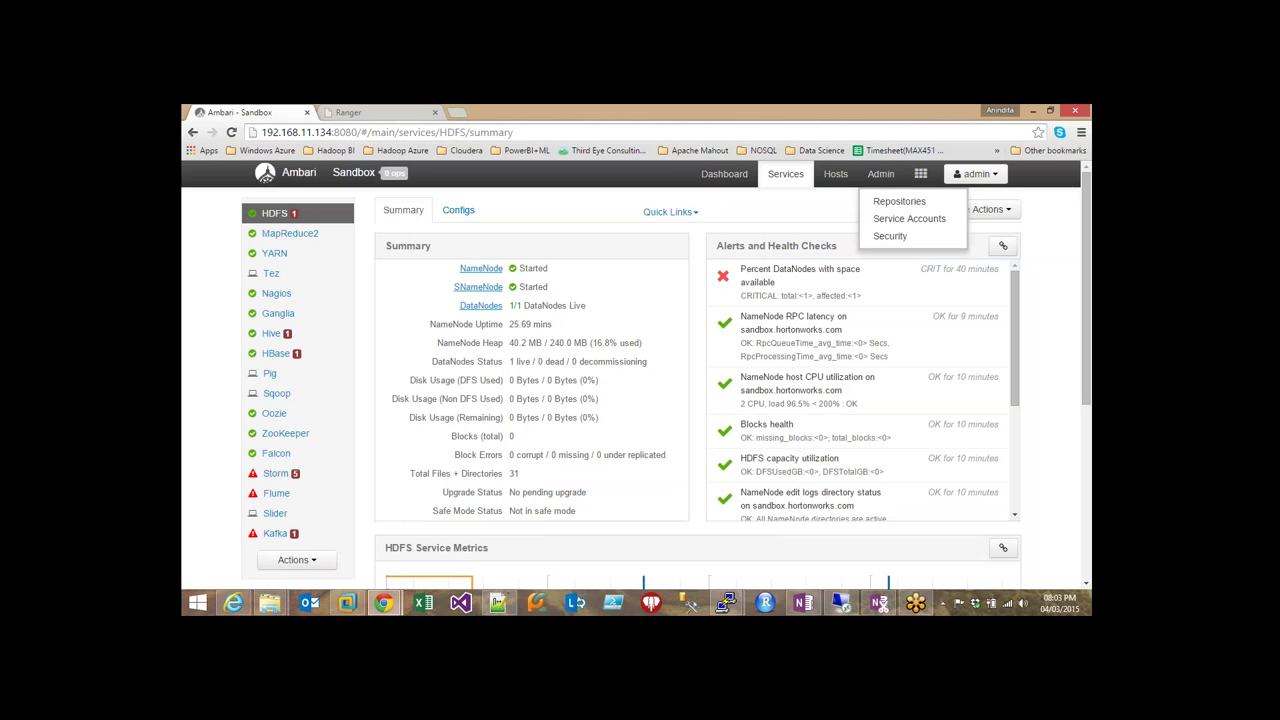
pyautogui.click(1000, 174)
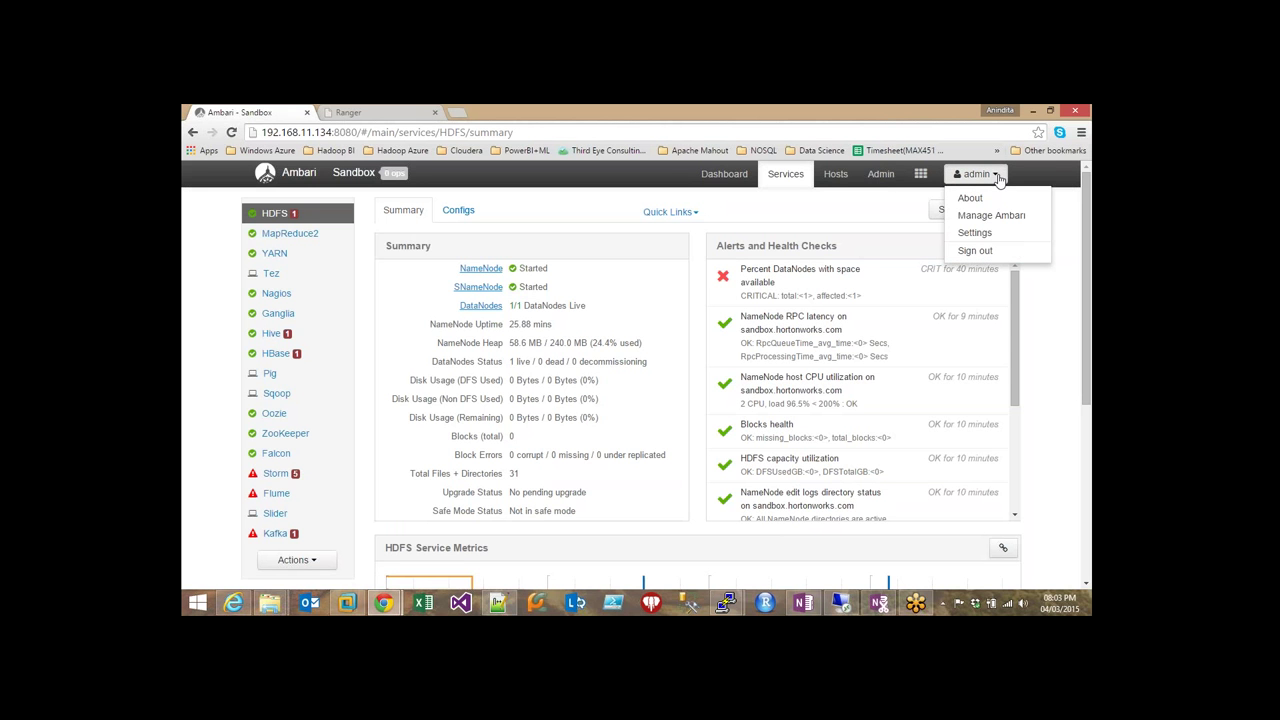
pyautogui.click(970, 233)
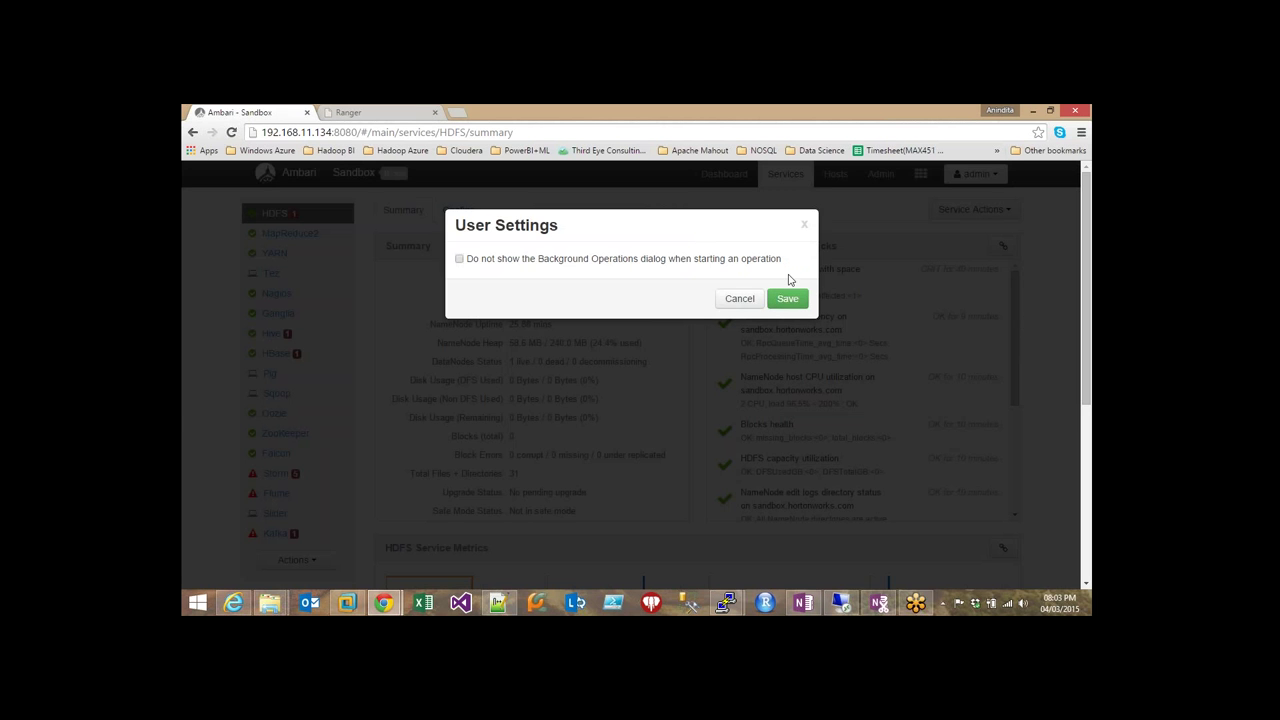
pyautogui.click(804, 230)
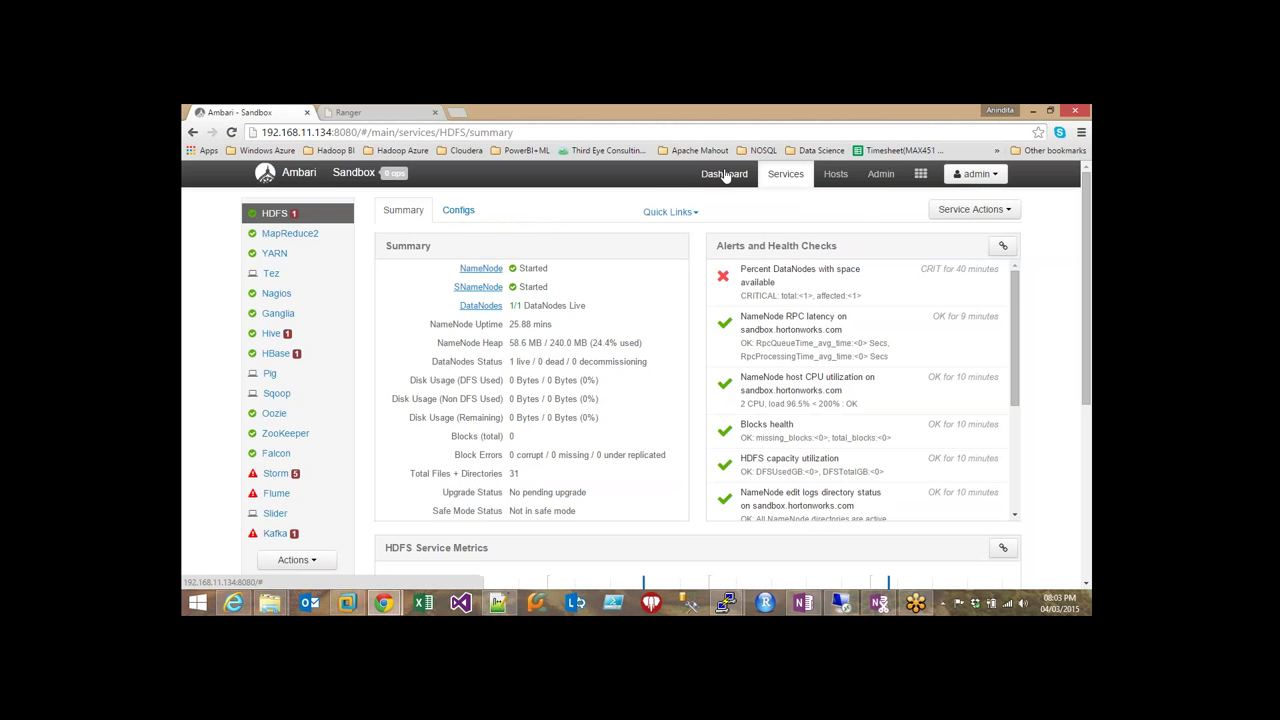
pyautogui.click(835, 174)
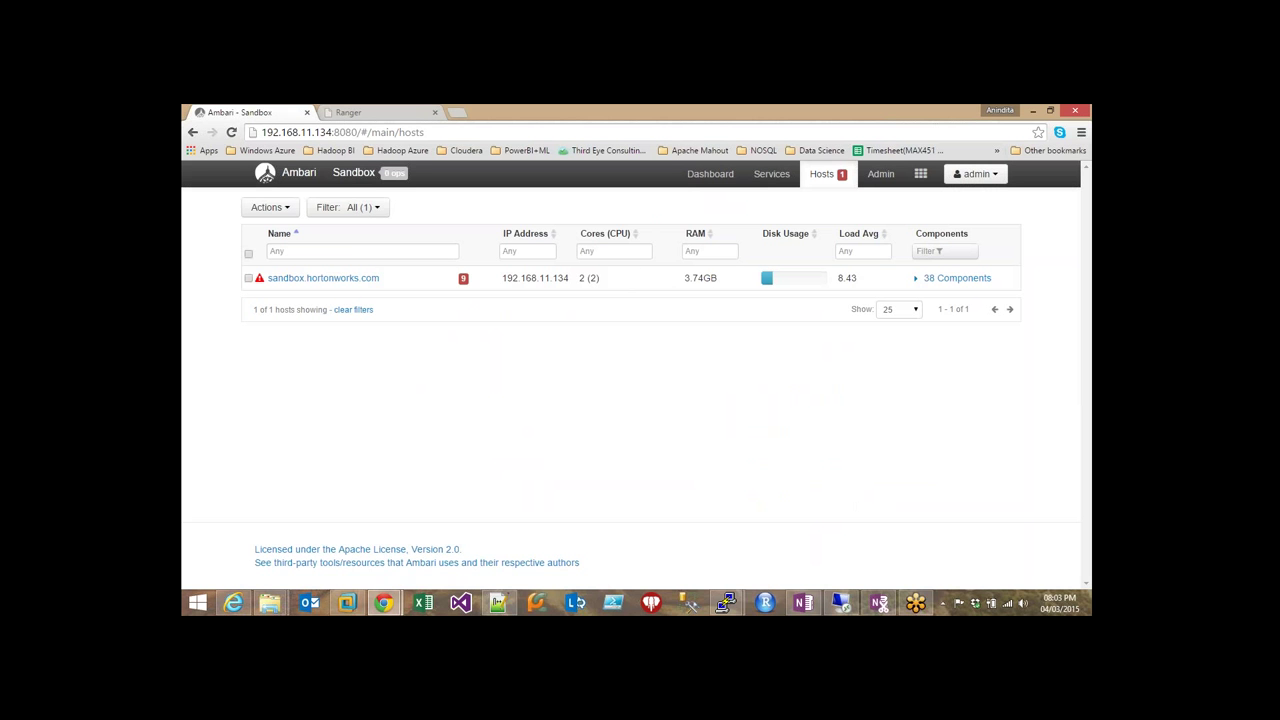
# Go to Ambari's Admin > Security page and start the Enable Security Wizard for Kerberos.
pyautogui.click(881, 176)
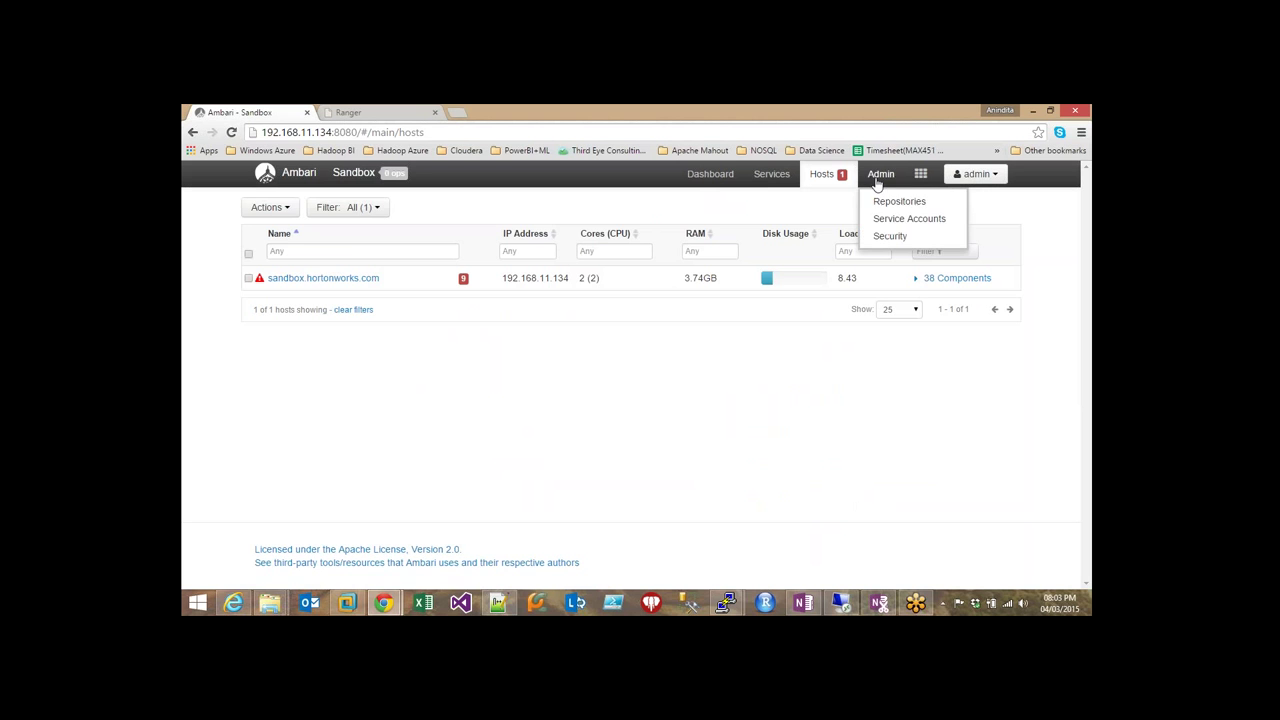
pyautogui.click(889, 237)
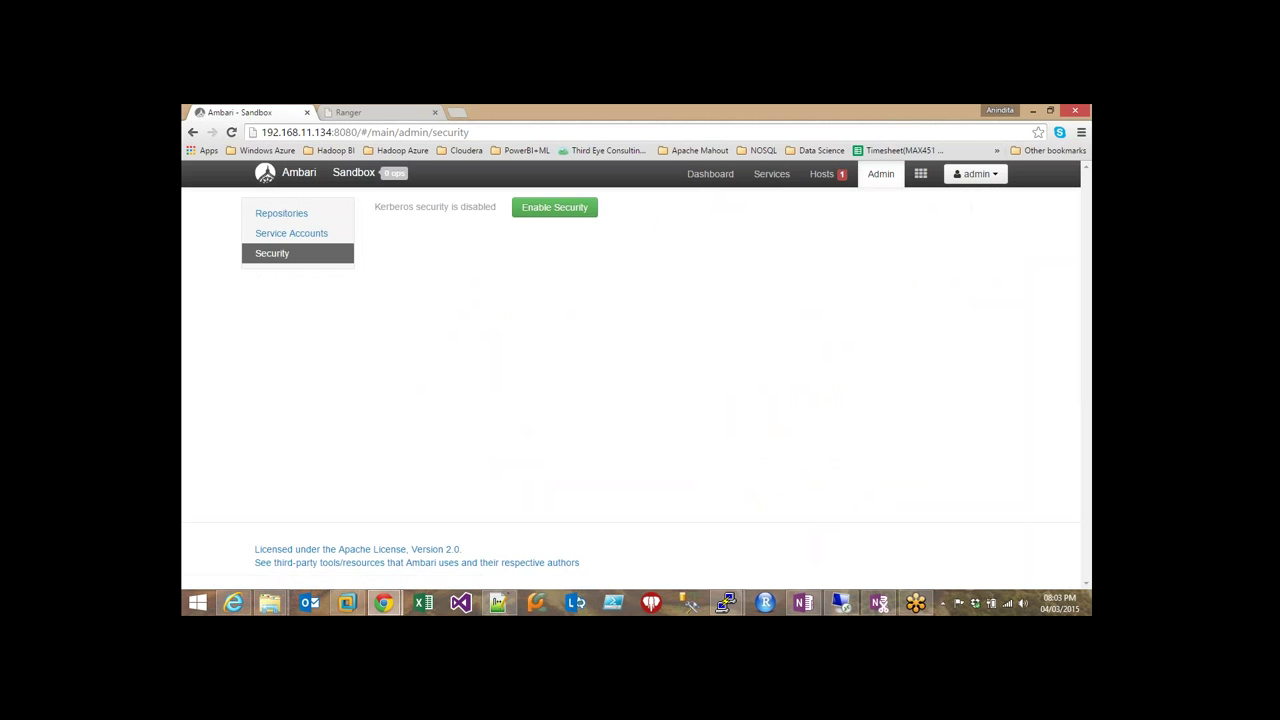
pyautogui.click(889, 174)
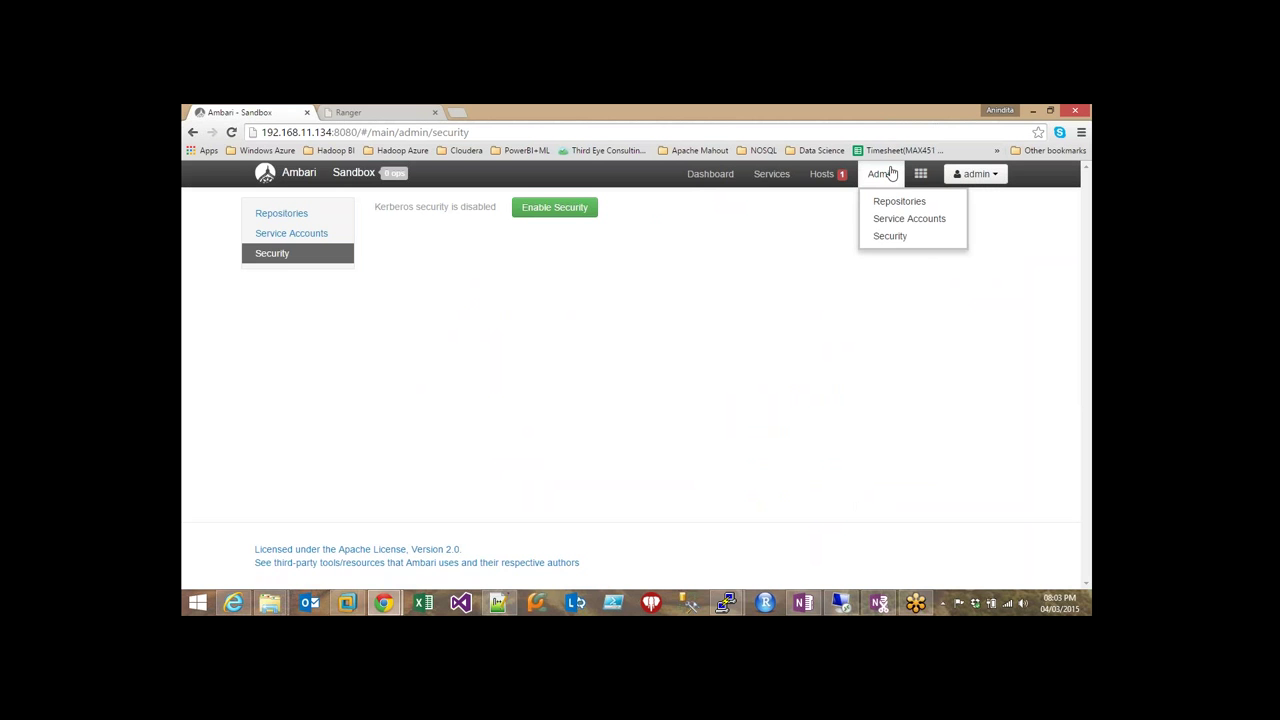
pyautogui.click(893, 238)
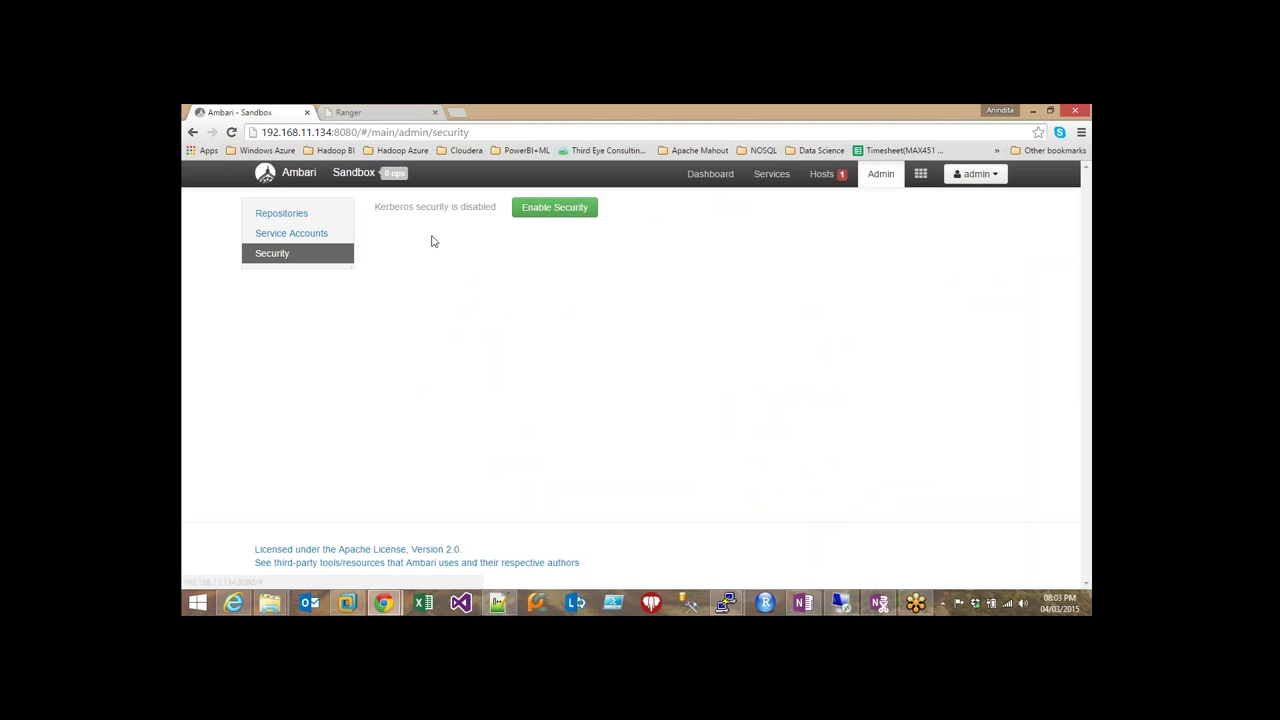
pyautogui.click(551, 208)
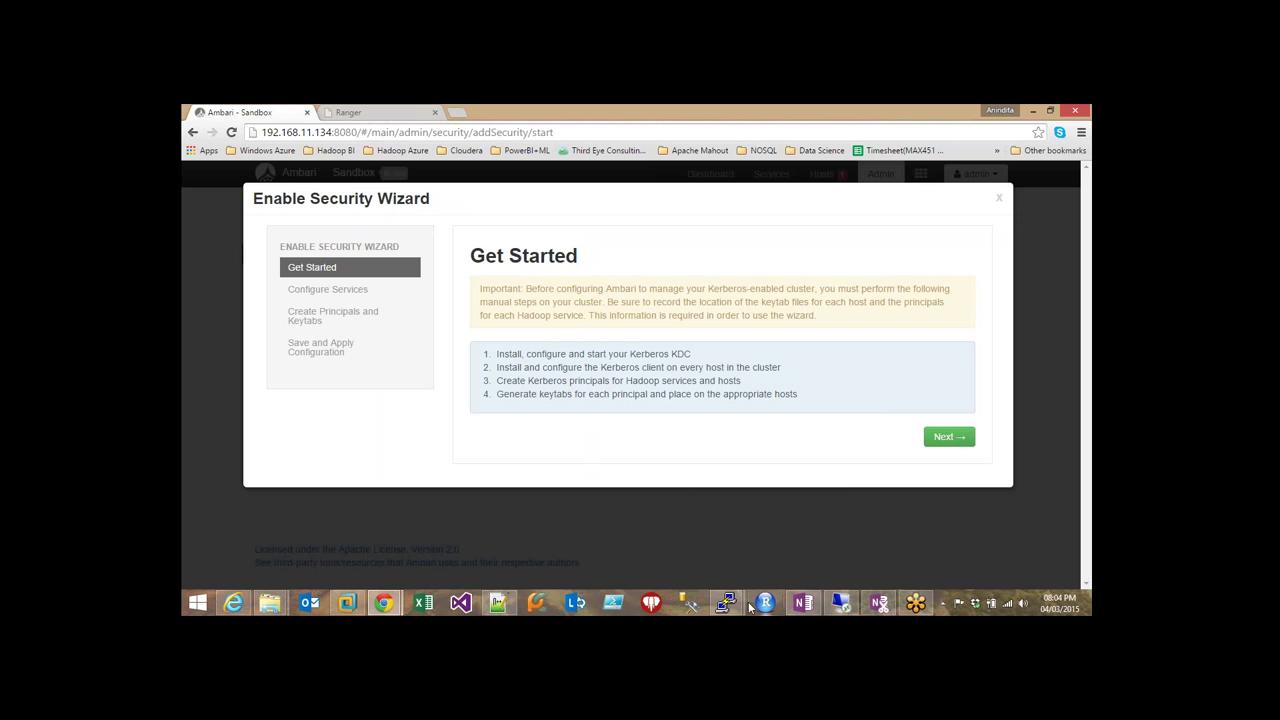
pyautogui.moveTo(728, 603)
pyautogui.moveTo(769, 566)
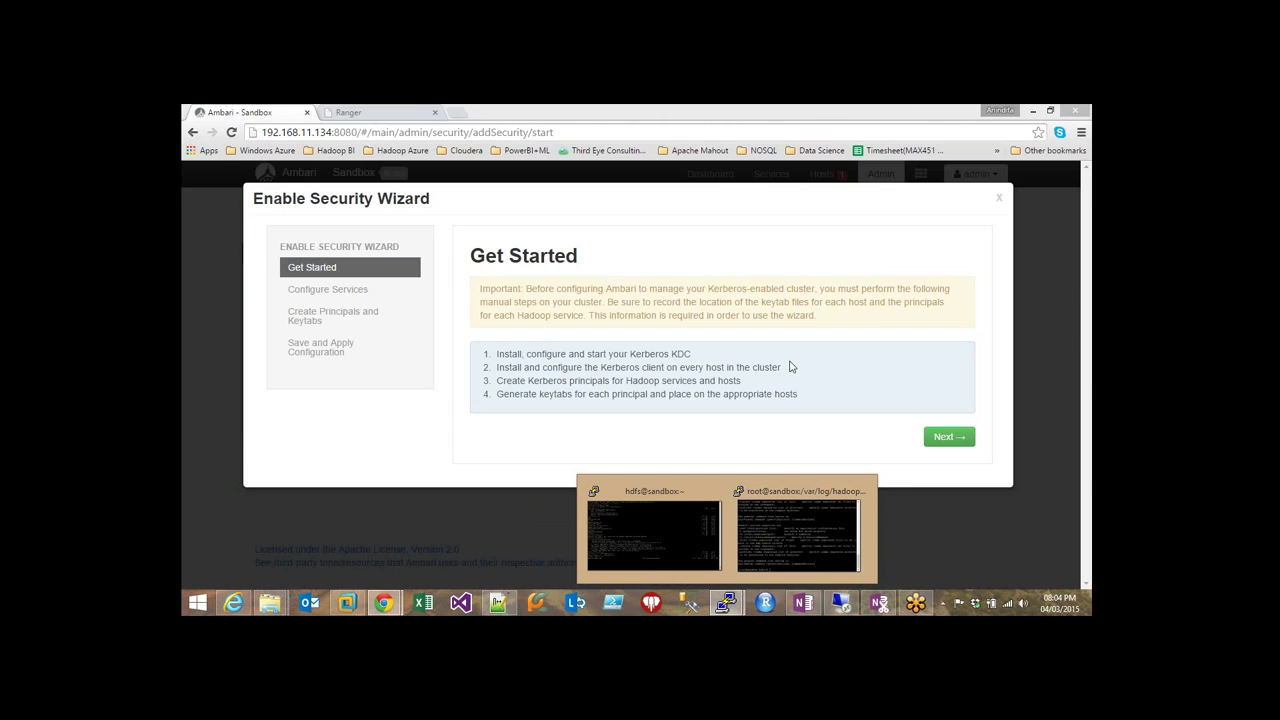
# Confirm the yum prompt with y in the hdfs terminal to install the 39 packages.
pyautogui.moveTo(805, 515)
pyautogui.click(677, 511)
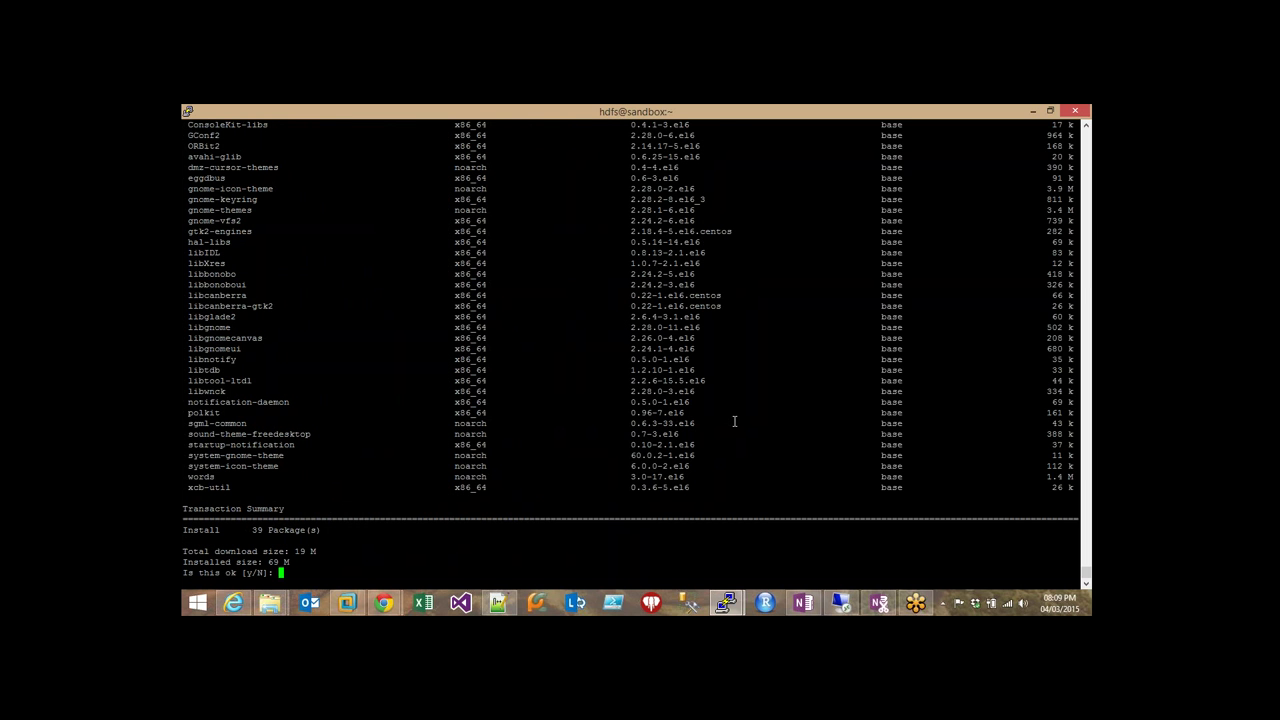
pyautogui.write('y')
pyautogui.press('Return')
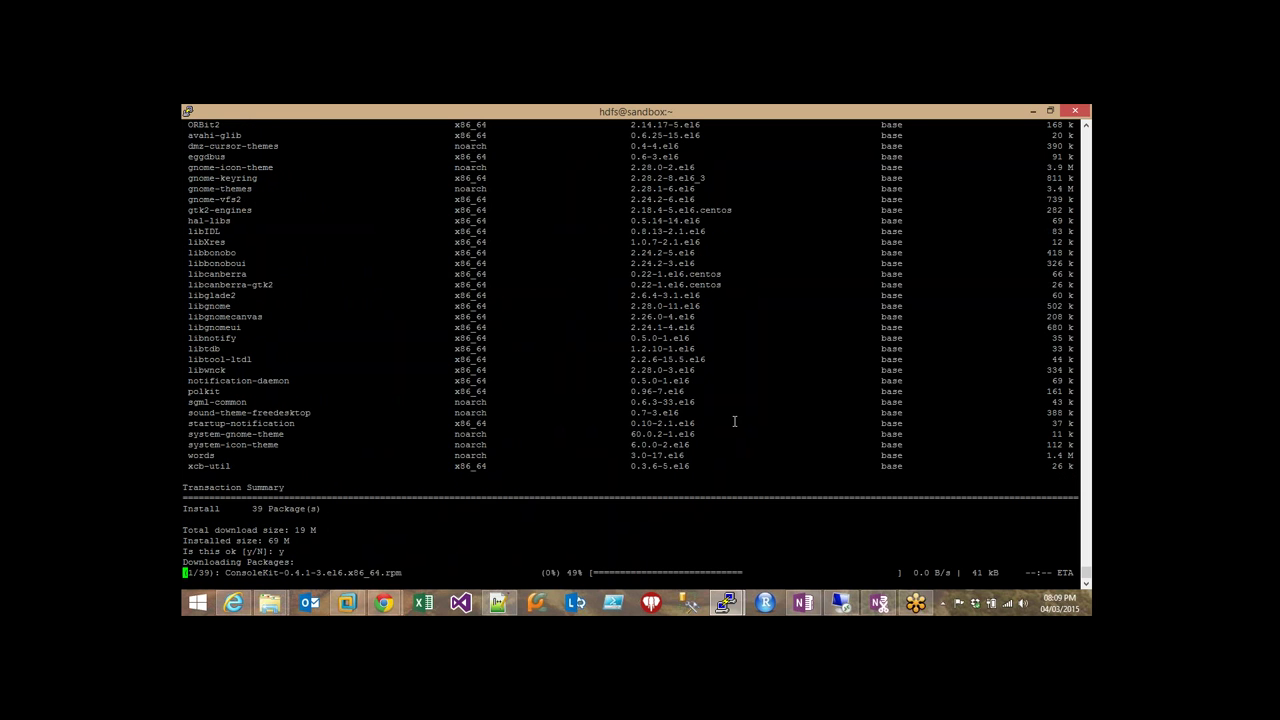
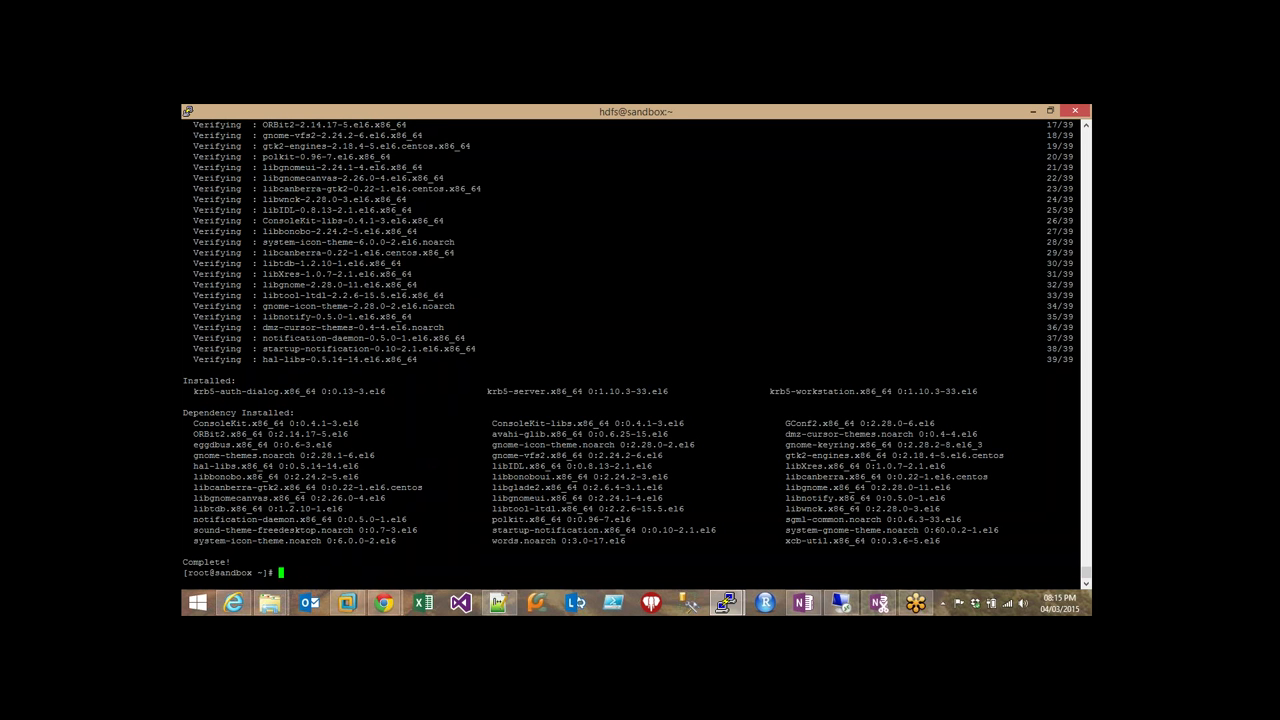
# Open /etc/krb5.conf in vi with sudo, enter insert mode, and move to the kdc hostname.
pyautogui.write('sudo vi /etc/krb5.conf')
pyautogui.press('Return')
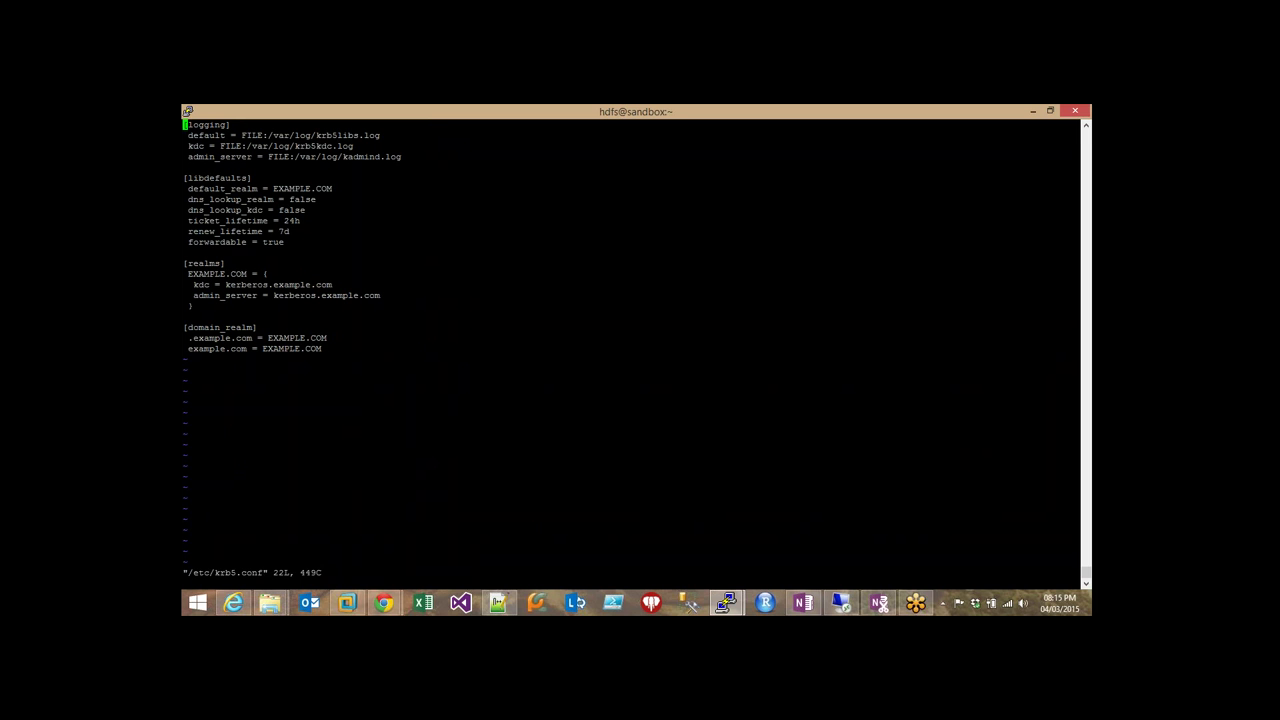
pyautogui.press('i')
pyautogui.press('Down')
pyautogui.press('Down')
pyautogui.press('Down')
pyautogui.press('Down')
pyautogui.press('Down')
pyautogui.press('Down')
pyautogui.press('Down')
pyautogui.press('Down')
pyautogui.press('Down')
pyautogui.press('Down')
pyautogui.press('Down')
pyautogui.press('Down')
pyautogui.press('Down')
pyautogui.press('Down')
pyautogui.press('Down')
pyautogui.press('Right')
pyautogui.press('Right')
pyautogui.press('Right')
pyautogui.press('Right')
pyautogui.press('Right')
pyautogui.press('Right')
pyautogui.press('Right')
pyautogui.press('Right')
pyautogui.press('Right')
pyautogui.press('Right')
pyautogui.press('Right')
pyautogui.press('Right')
pyautogui.press('Right')
pyautogui.press('Right')
pyautogui.press('Right')
pyautogui.press('Right')
pyautogui.press('Right')
pyautogui.press('Right')
pyautogui.press('Right')
pyautogui.press('Right')
pyautogui.press('Right')
pyautogui.press('Right')
pyautogui.press('Right')
pyautogui.press('Right')
pyautogui.press('Right')
pyautogui.press('Right')
pyautogui.press('Right')
pyautogui.press('Right')
# Replace the kdc hostname with my.kdc.server.
pyautogui.press('BackSpace')
pyautogui.press('BackSpace')
pyautogui.press('BackSpace')
pyautogui.press('BackSpace')
pyautogui.press('BackSpace')
pyautogui.press('BackSpace')
pyautogui.press('BackSpace')
pyautogui.press('BackSpace')
pyautogui.press('BackSpace')
pyautogui.press('BackSpace')
pyautogui.press('BackSpace')
pyautogui.press('BackSpace')
pyautogui.press('BackSpace')
pyautogui.press('BackSpace')
pyautogui.press('BackSpace')
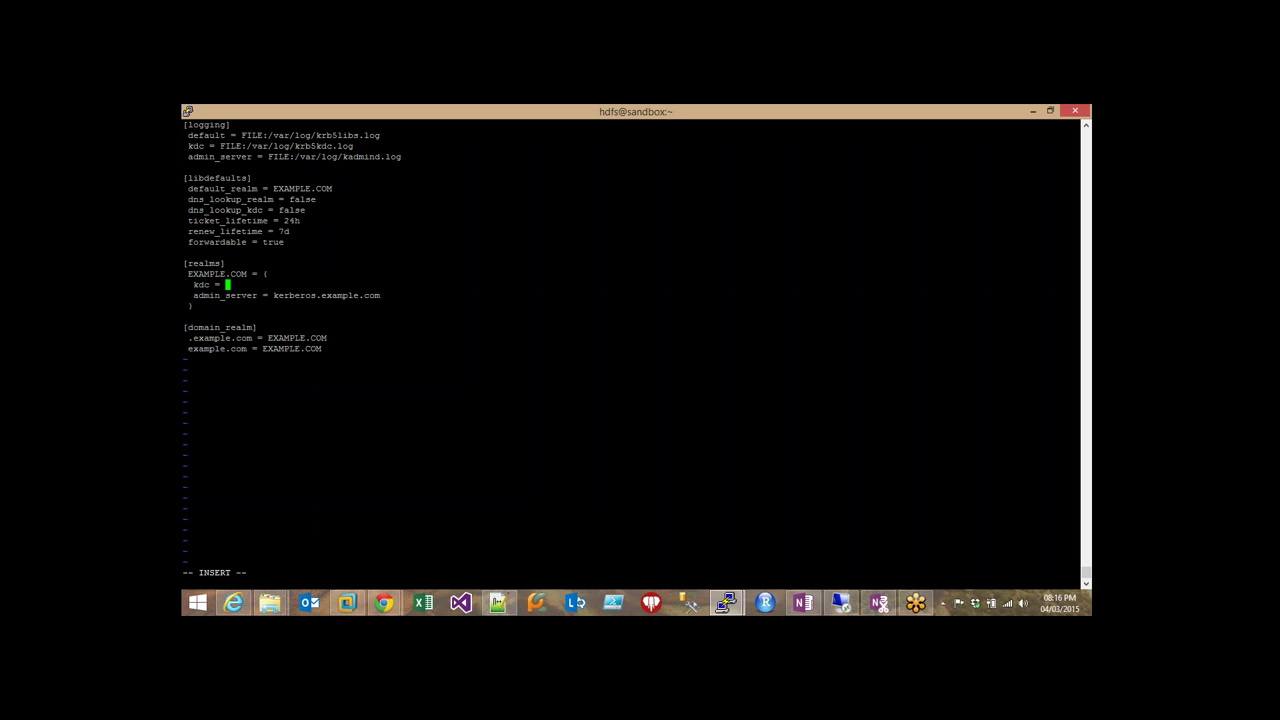
pyautogui.write('my.kdc.serve')
pyautogui.press('BackSpace')
pyautogui.press('BackSpace')
pyautogui.write('ver')
# Replace the admin_server hostname with my.kdc.server and leave insert mode to save.
pyautogui.press('Down')
pyautogui.press('Right')
pyautogui.press('Right')
pyautogui.press('Right')
pyautogui.press('Right')
pyautogui.press('Right')
pyautogui.press('Right')
pyautogui.press('Right')
pyautogui.press('Right')
pyautogui.press('Right')
pyautogui.press('Right')
pyautogui.press('Right')
pyautogui.press('Right')
pyautogui.press('Right')
pyautogui.press('Right')
pyautogui.press('Right')
pyautogui.press('Right')
pyautogui.press('BackSpace')
pyautogui.press('BackSpace')
pyautogui.press('BackSpace')
pyautogui.press('BackSpace')
pyautogui.press('BackSpace')
pyautogui.press('BackSpace')
pyautogui.press('BackSpace')
pyautogui.press('BackSpace')
pyautogui.press('BackSpace')
pyautogui.press('BackSpace')
pyautogui.press('BackSpace')
pyautogui.press('BackSpace')
pyautogui.press('BackSpace')
pyautogui.press('BackSpace')
pyautogui.press('BackSpace')
pyautogui.press('BackSpace')
pyautogui.press('BackSpace')
pyautogui.press('BackSpace')
pyautogui.press('BackSpace')
pyautogui.press('BackSpace')
pyautogui.write('my.kdc.server')
pyautogui.press('Escape')
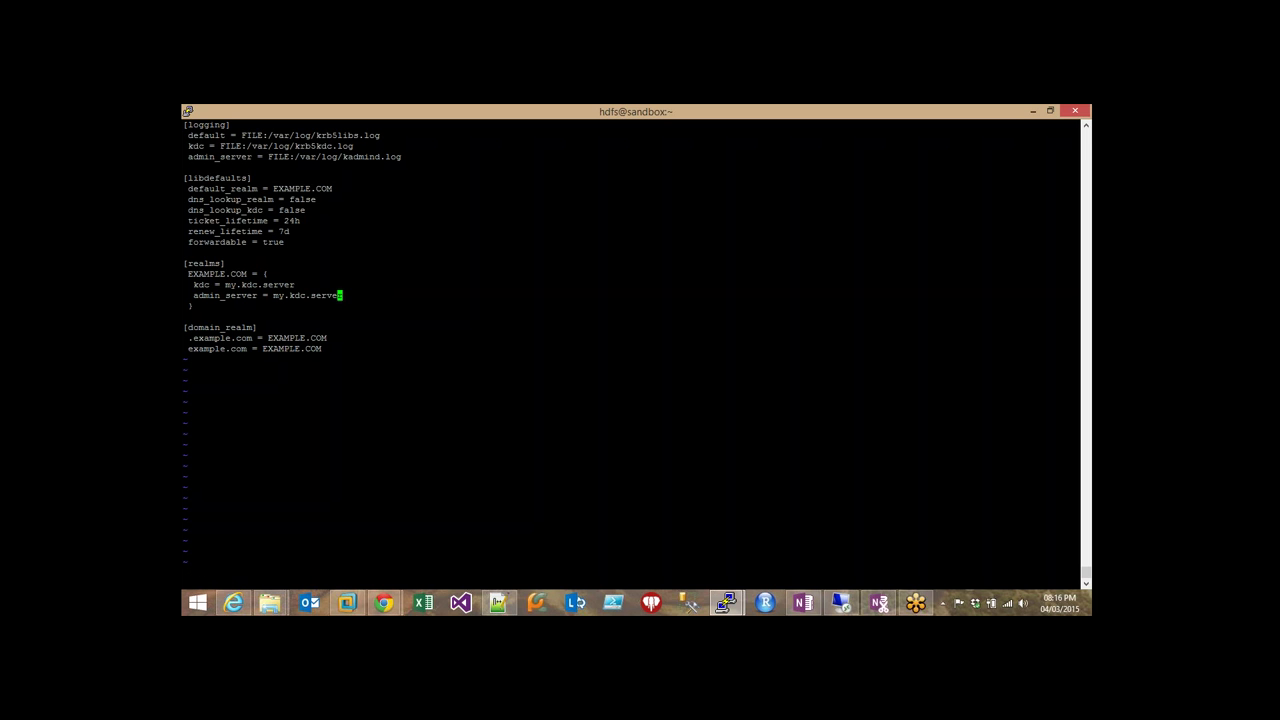
pyautogui.write(':')
# Save and quit krb5.conf, then run kdb5_util create -s, entering the master key twice.
pyautogui.write('q!')
pyautogui.press('Return')
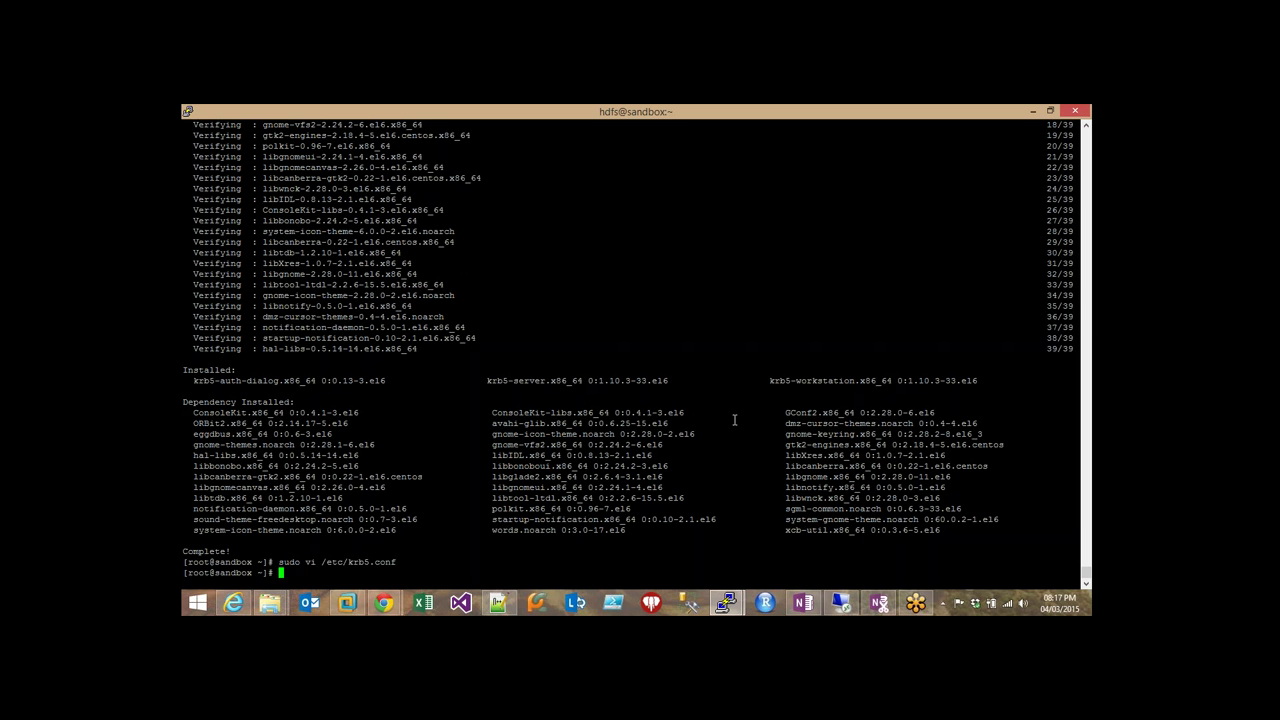
pyautogui.write('/usr/')
pyautogui.write('sbin/')
pyautogui.write('kdb5')
pyautogui.write('_util')
pyautogui.write(' create -')
pyautogui.write('s')
pyautogui.press('Return')
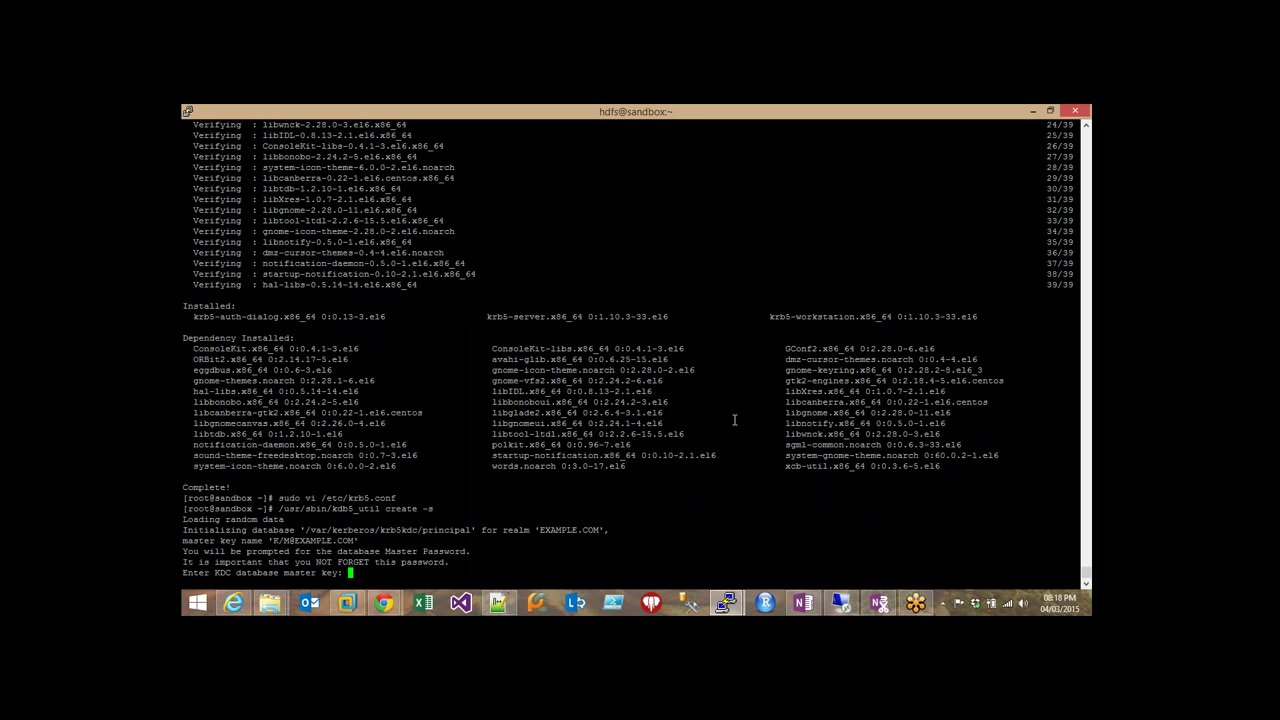
pyautogui.press('Return')
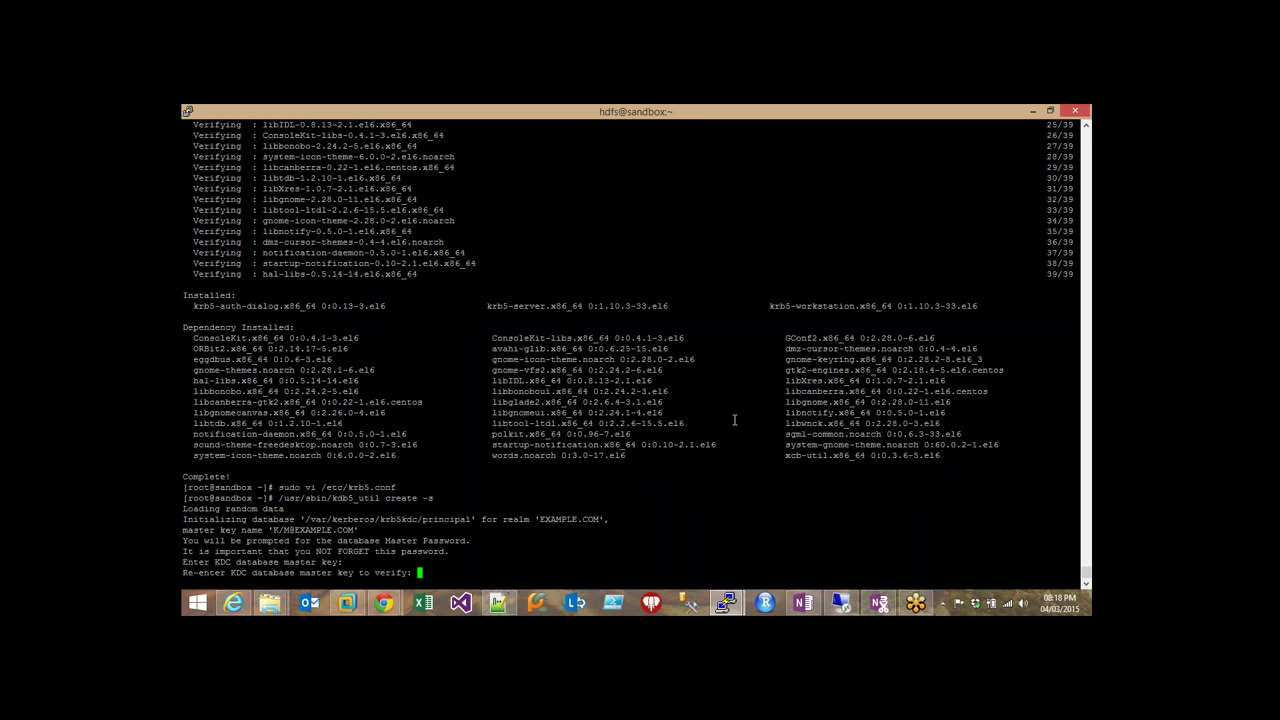
pyautogui.press('Return')
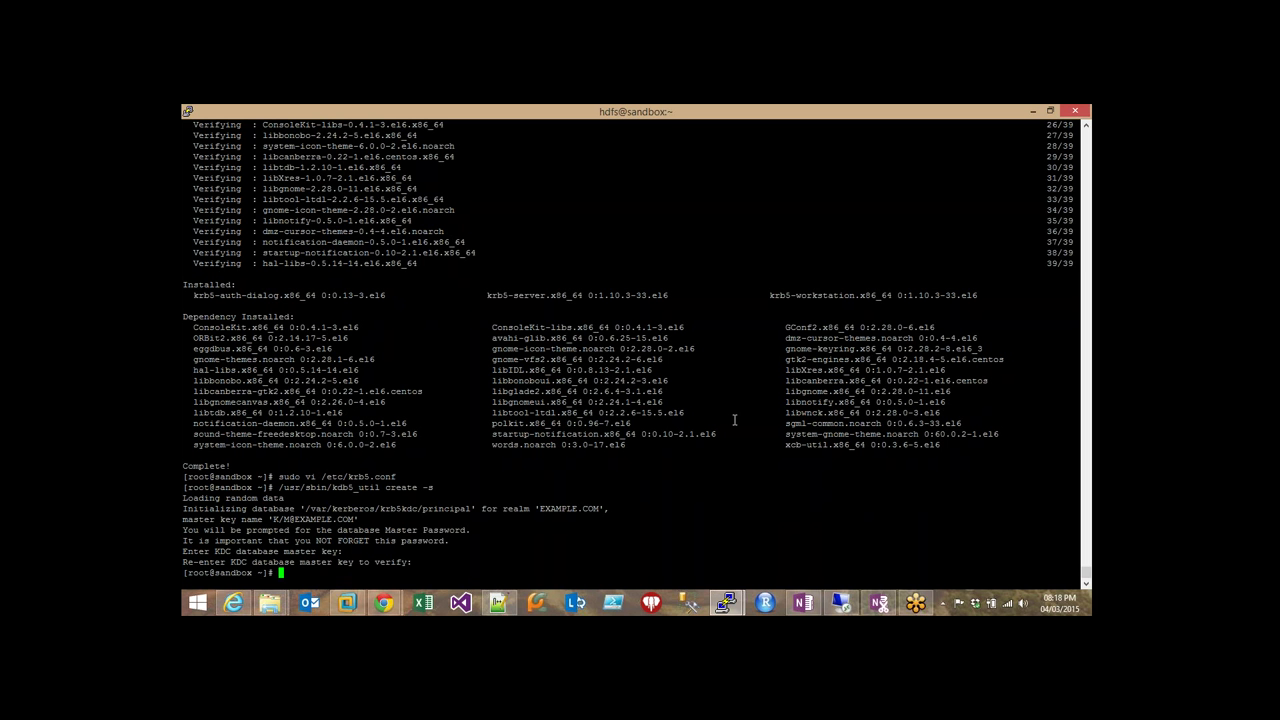
# Start the krb5kdc and kadmin services from /etc/rc.d/init.d, then enter yum install krb5-workstation.
pyautogui.write('/etc/rc.d/init.d/krb5kdc start')
pyautogui.press('Return')
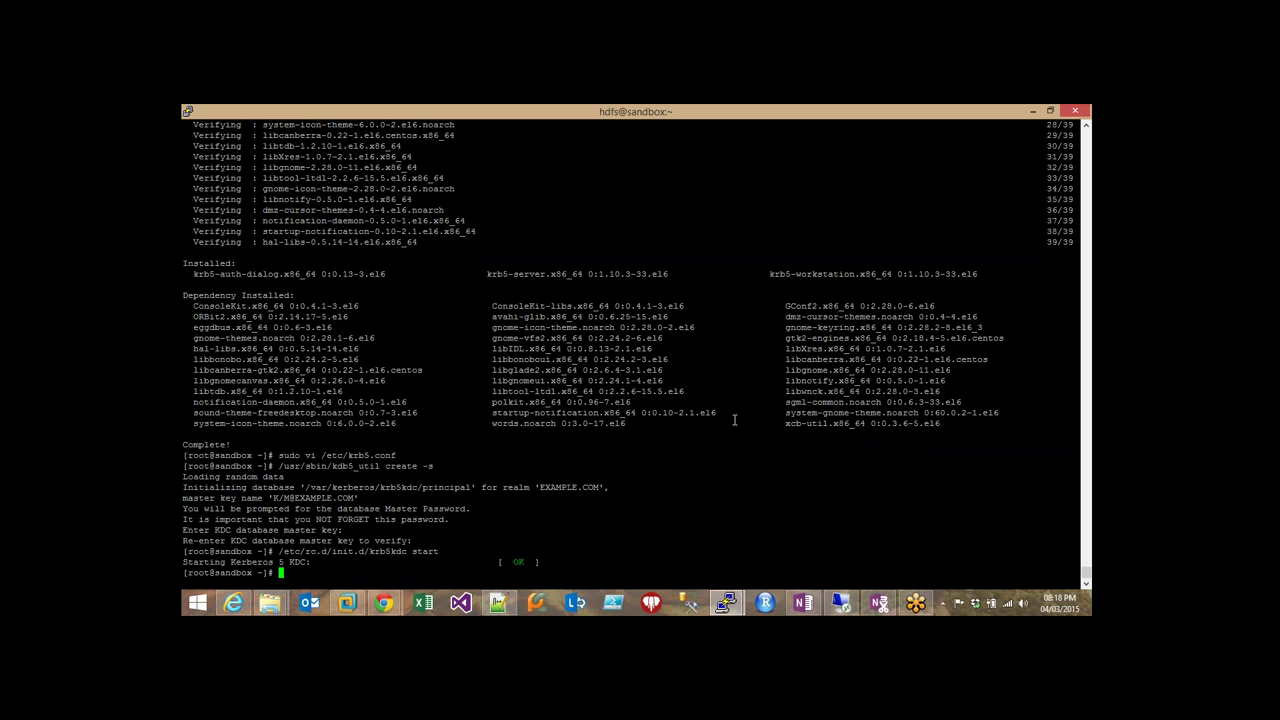
pyautogui.write('/etc/')
pyautogui.write('rc.d')
pyautogui.write('/')
pyautogui.write('init.d/')
pyautogui.write('kadmin ')
pyautogui.write('star')
pyautogui.write('t')
pyautogui.press('Return')
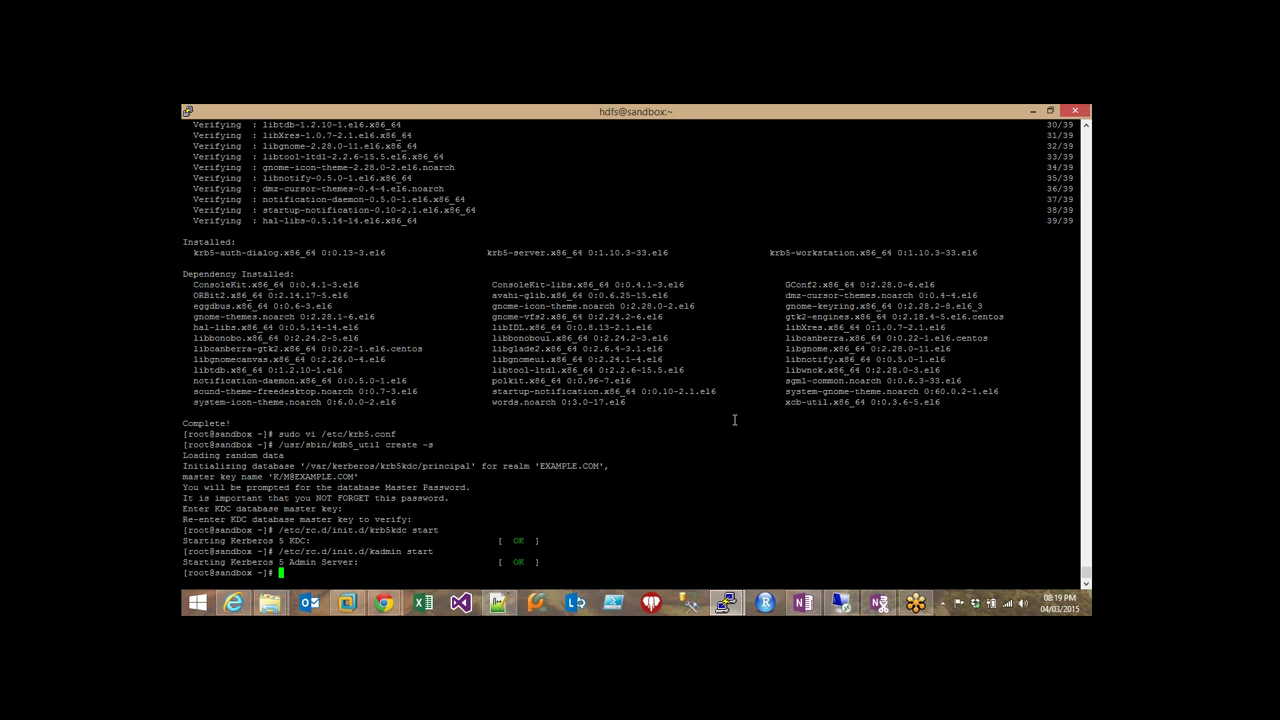
pyautogui.write('yum install krb5-workstation')
# Run the krb5-workstation install (already installed), then clear the terminal.
pyautogui.press('Return')
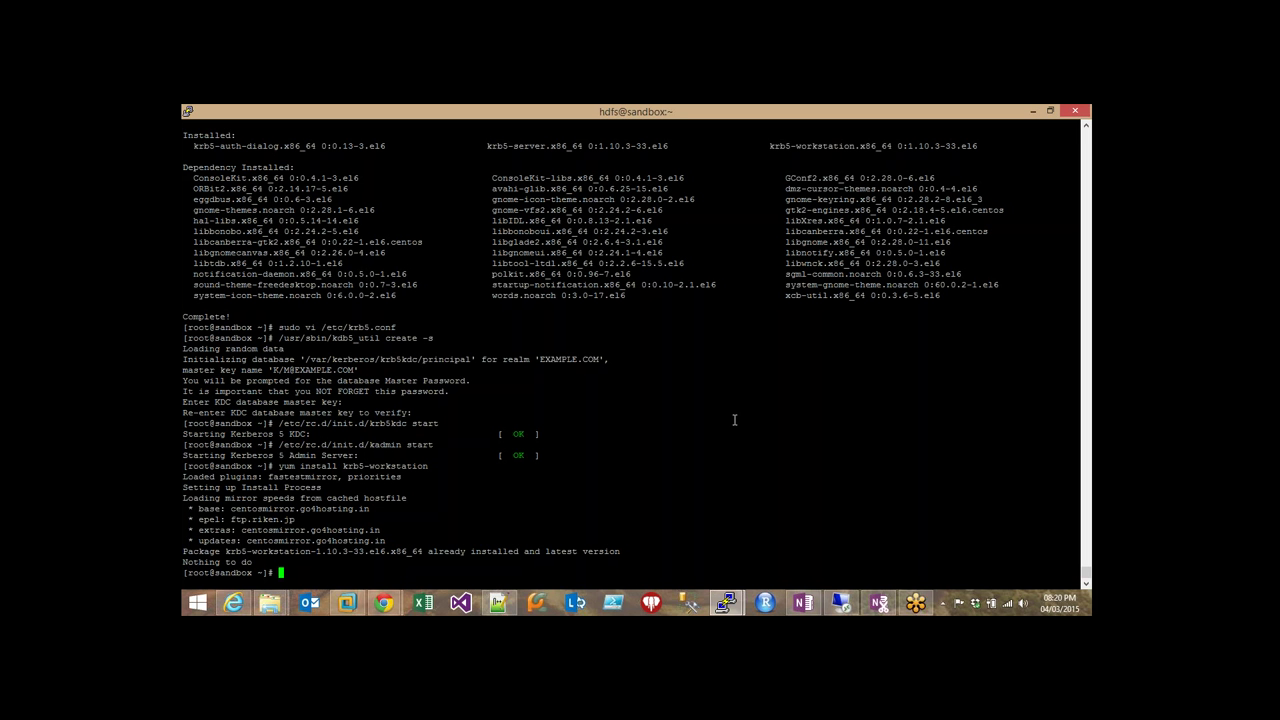
pyautogui.write('clear')
pyautogui.press('Return')
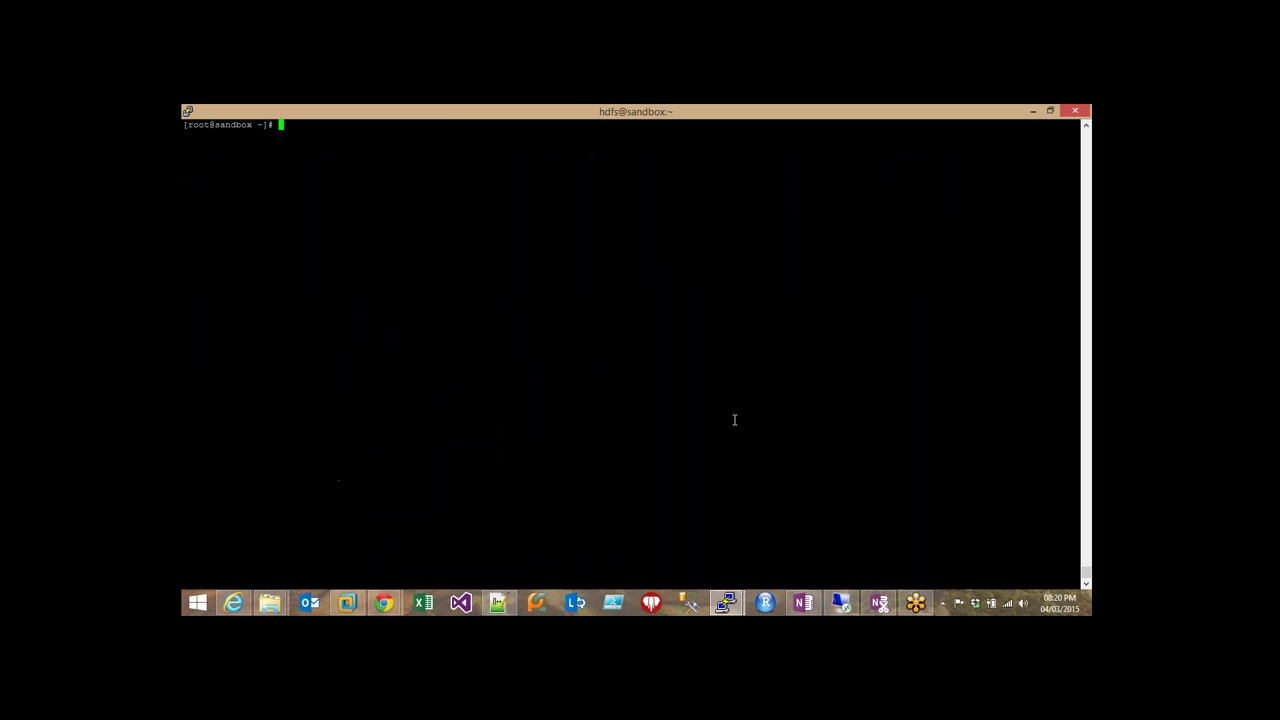
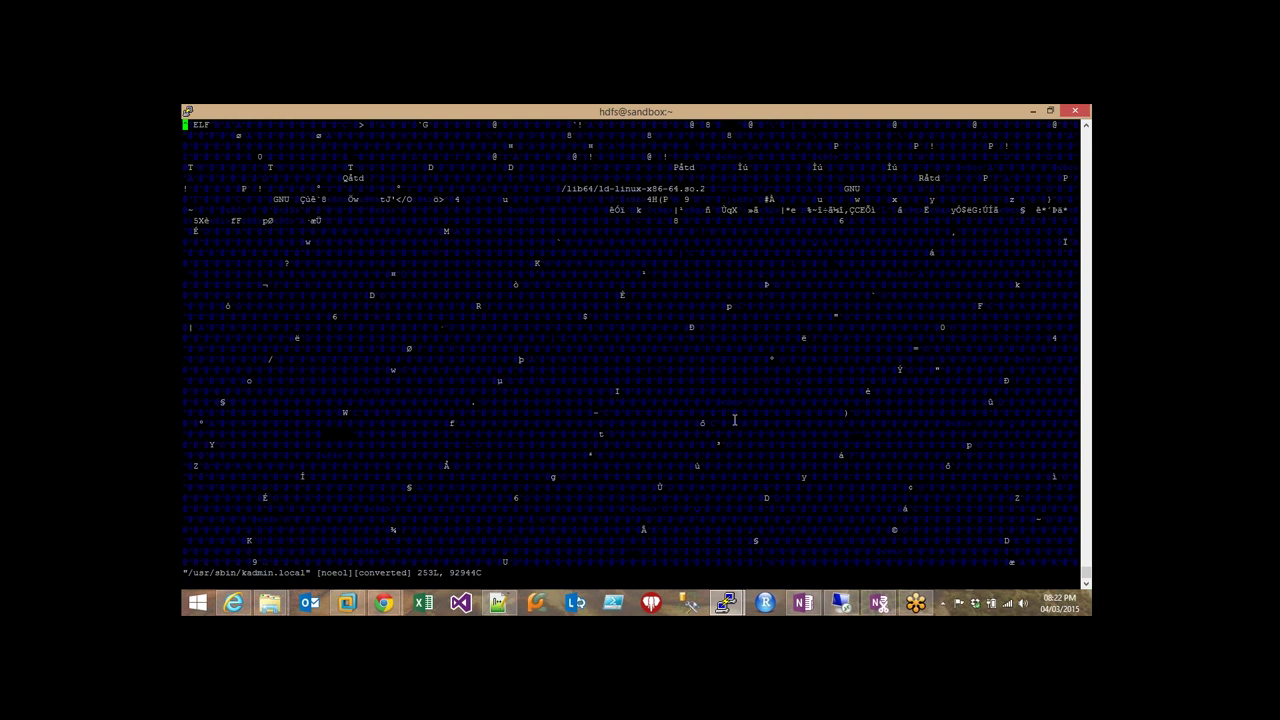
# Quit the vi view with :q, then change to /usr/sbin and list its files.
pyautogui.write(':q')
pyautogui.press('Return')
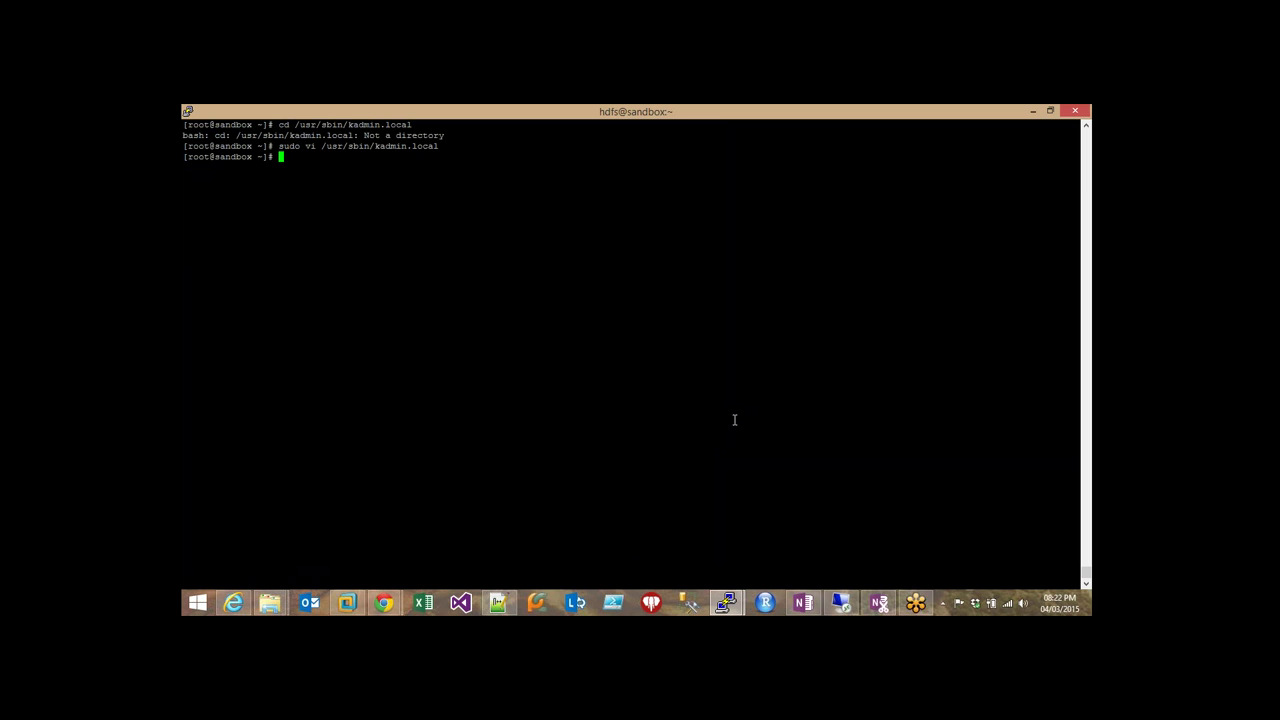
pyautogui.write('cd /usr/sbin')
pyautogui.press('Return')
pyautogui.write('ls')
pyautogui.press('Return')
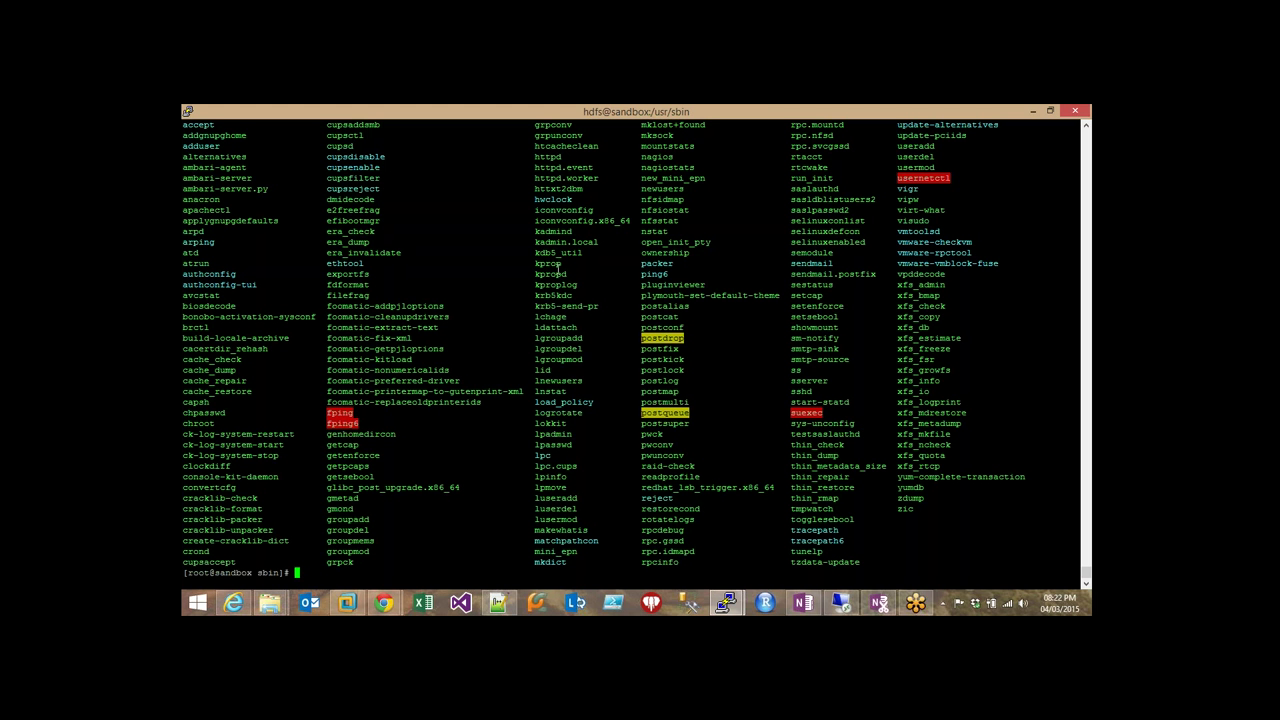
# Select kadmin.local in the /usr/sbin listing and try cd kadmin.local to confirm it's not a directory.
pyautogui.scroll(5, 729, 466)
pyautogui.scroll(-5, 729, 466)
pyautogui.moveTo(530, 242); pyautogui.dragTo(604, 242)
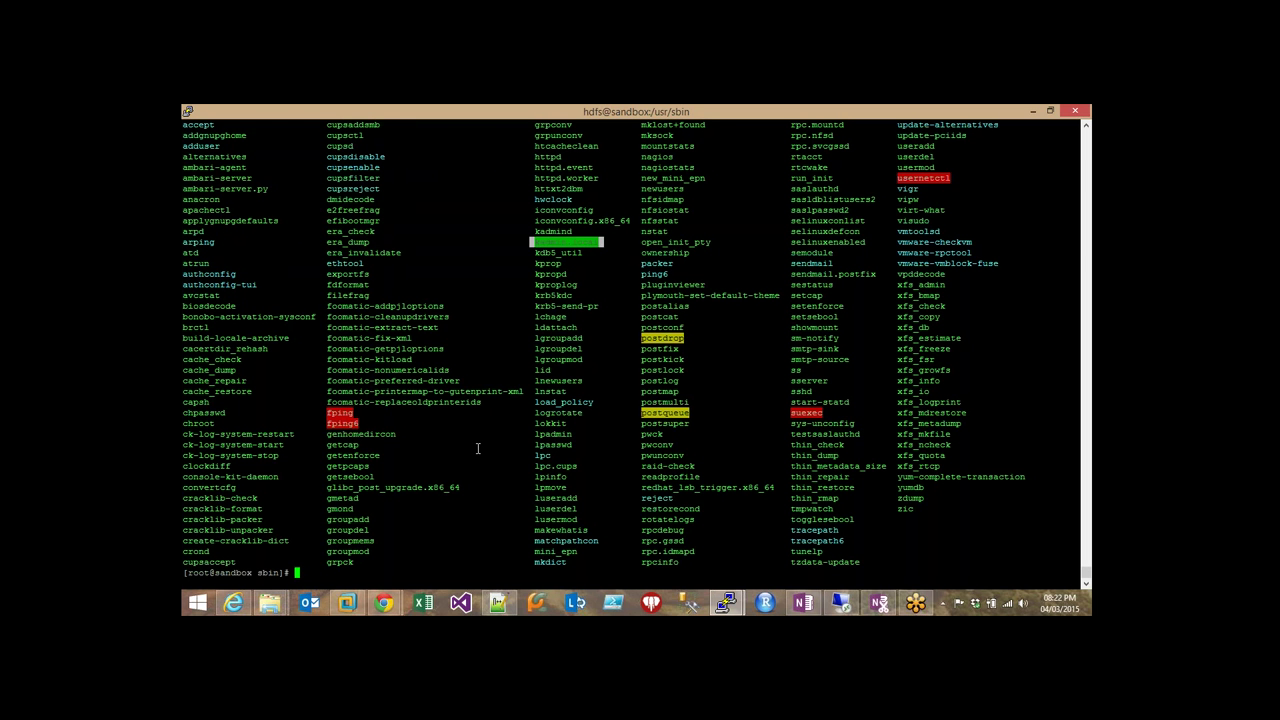
pyautogui.write('cd kadmin.local')
pyautogui.press('Return')
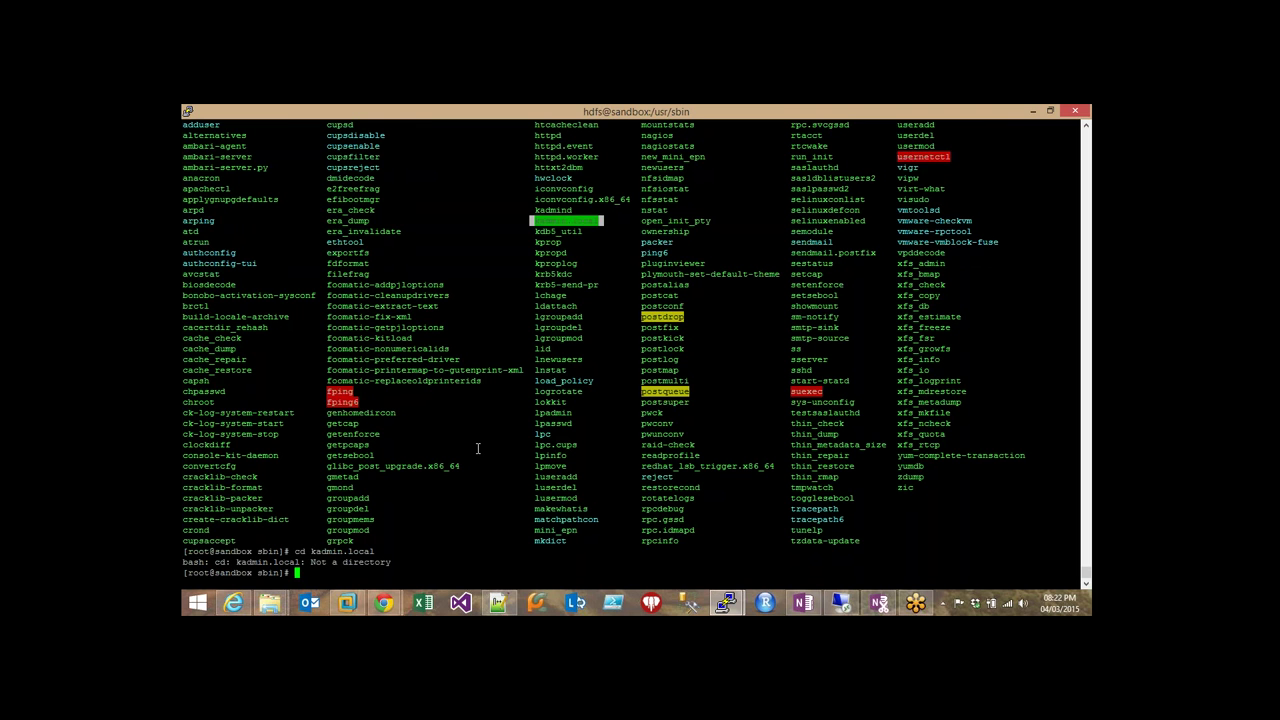
# Clear the terminal screen and erase the partly typed cd.
pyautogui.write('clear')
pyautogui.press('Return')
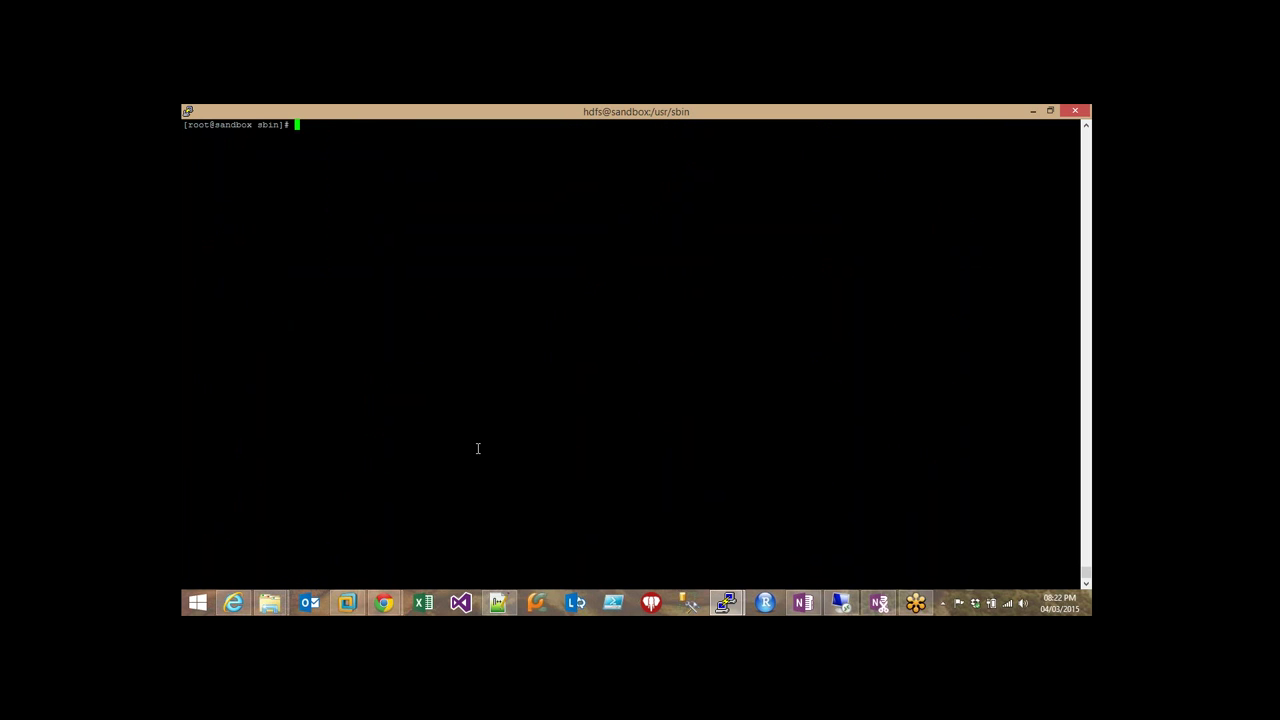
pyautogui.write('cd')
pyautogui.press('BackSpace')
pyautogui.press('BackSpace')
pyautogui.press('BackSpace')
# In the OneNote Kerberos notes, add an unnumbered '$kadmin.local' line below item f).
pyautogui.click(803, 602)
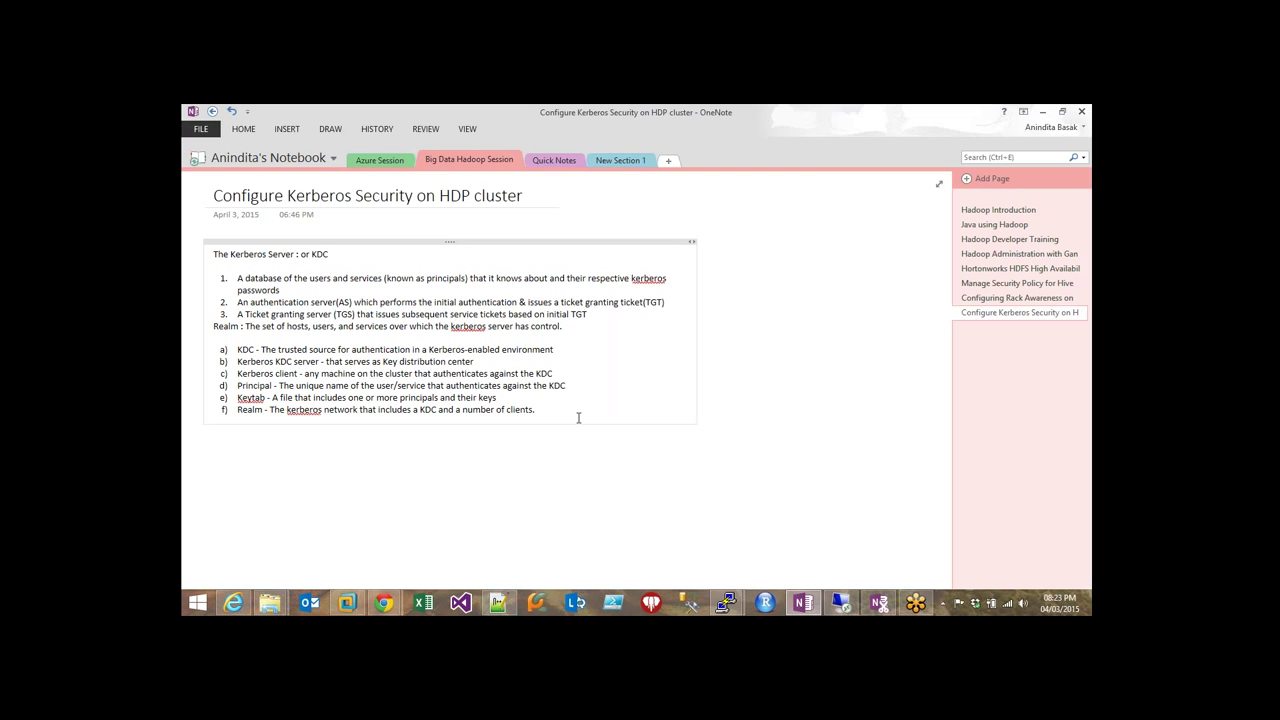
pyautogui.press('Return')
pyautogui.press('Return')
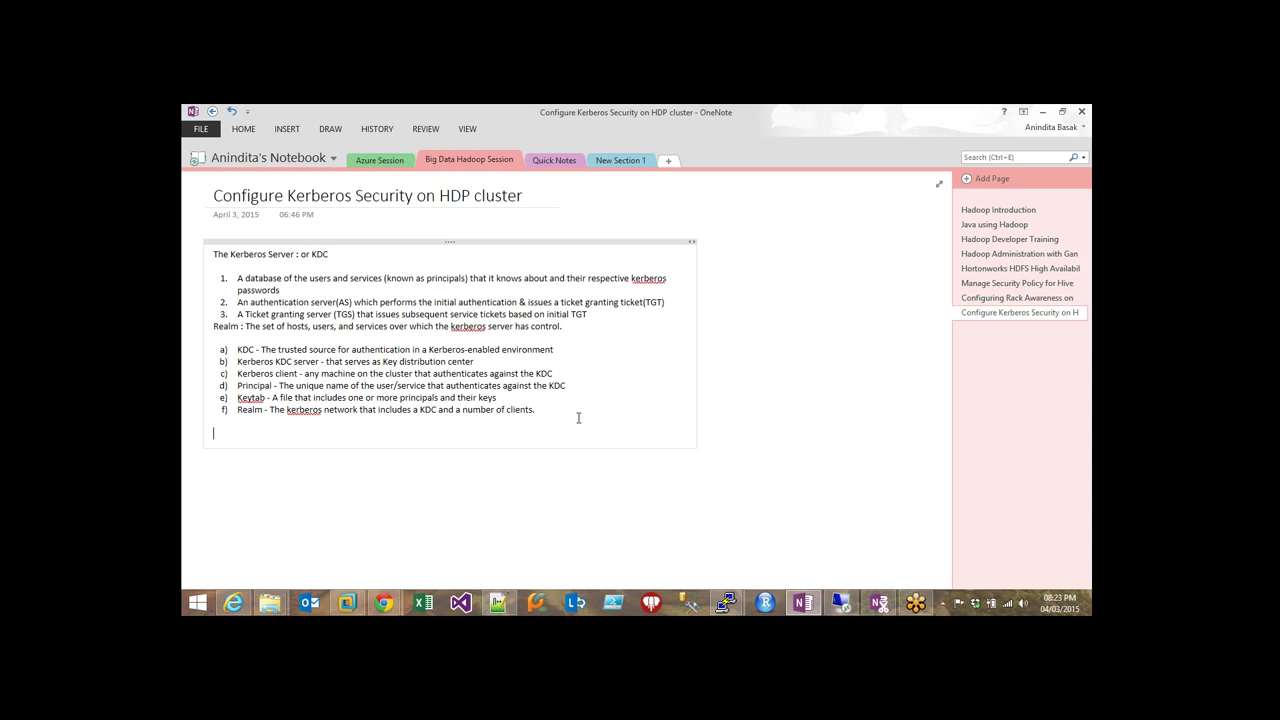
pyautogui.write('$kadmin.local')
pyautogui.press('Return')
pyautogui.write('ad')
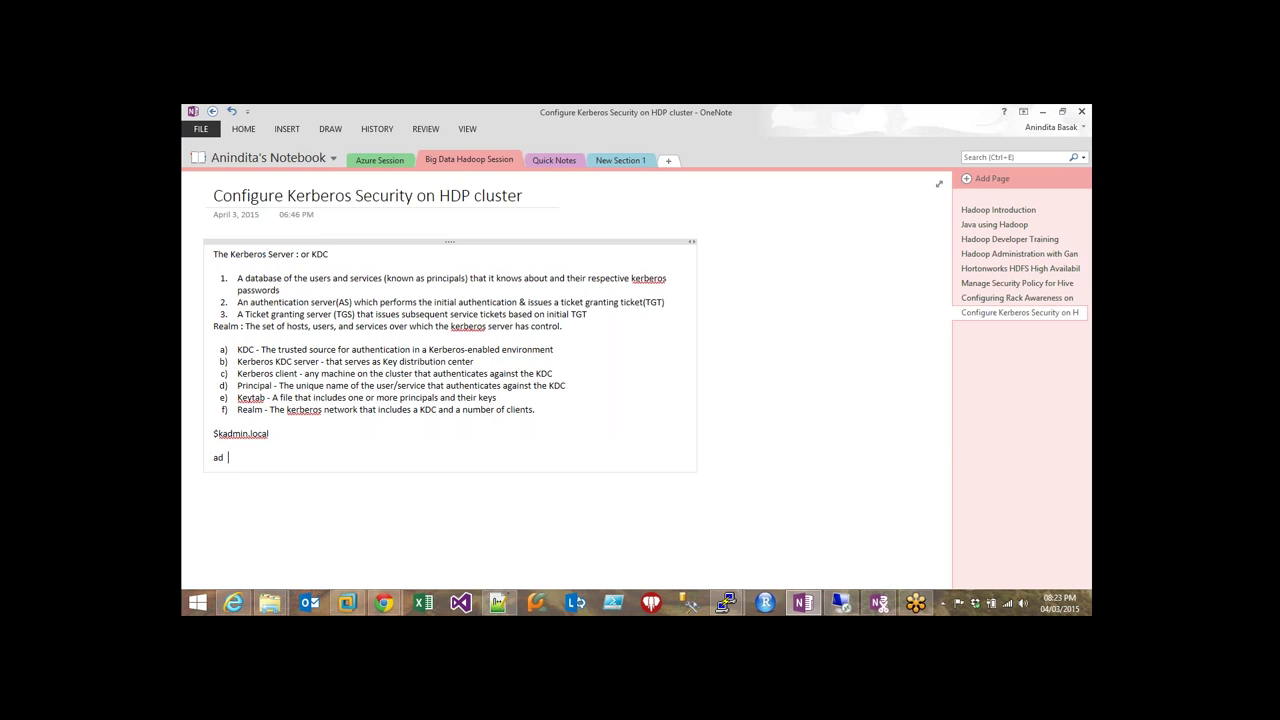
pyautogui.write('dprinc -randkey $primary_name')
pyautogui.press('BackSpace')
pyautogui.write('/$')
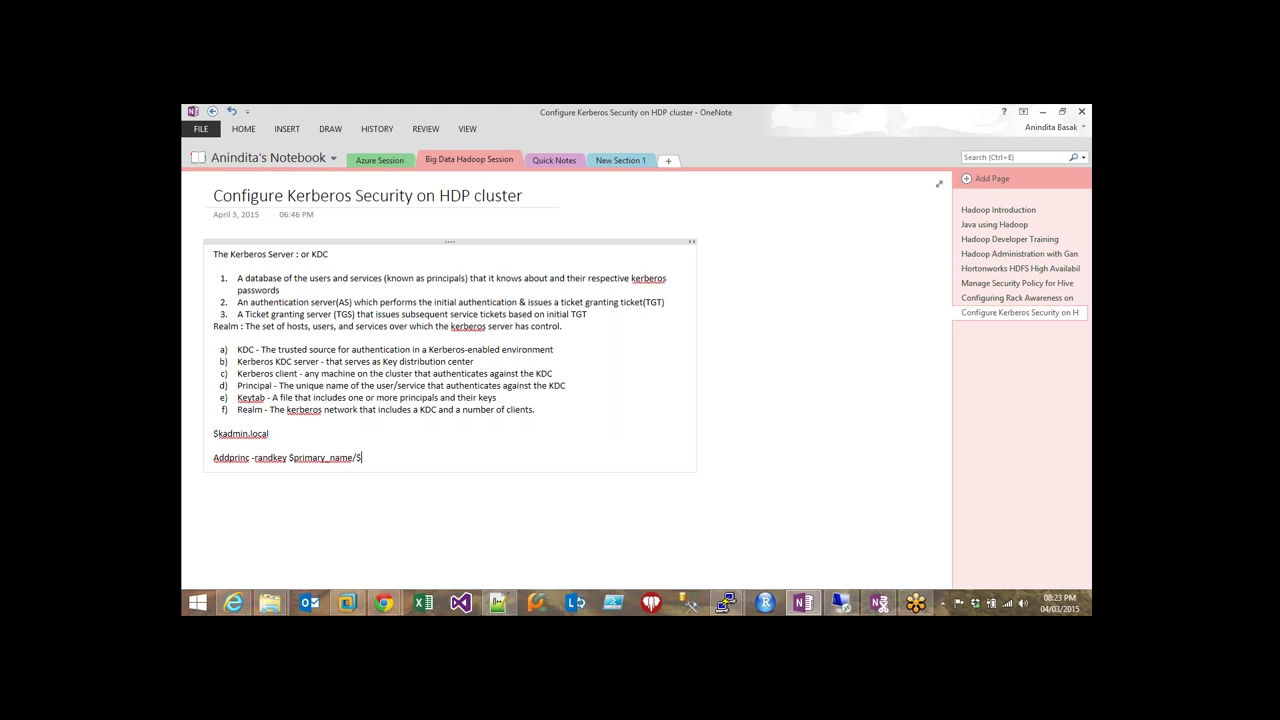
pyautogui.write('Fully.qualified.domain.name@EXAMPLE.COM')
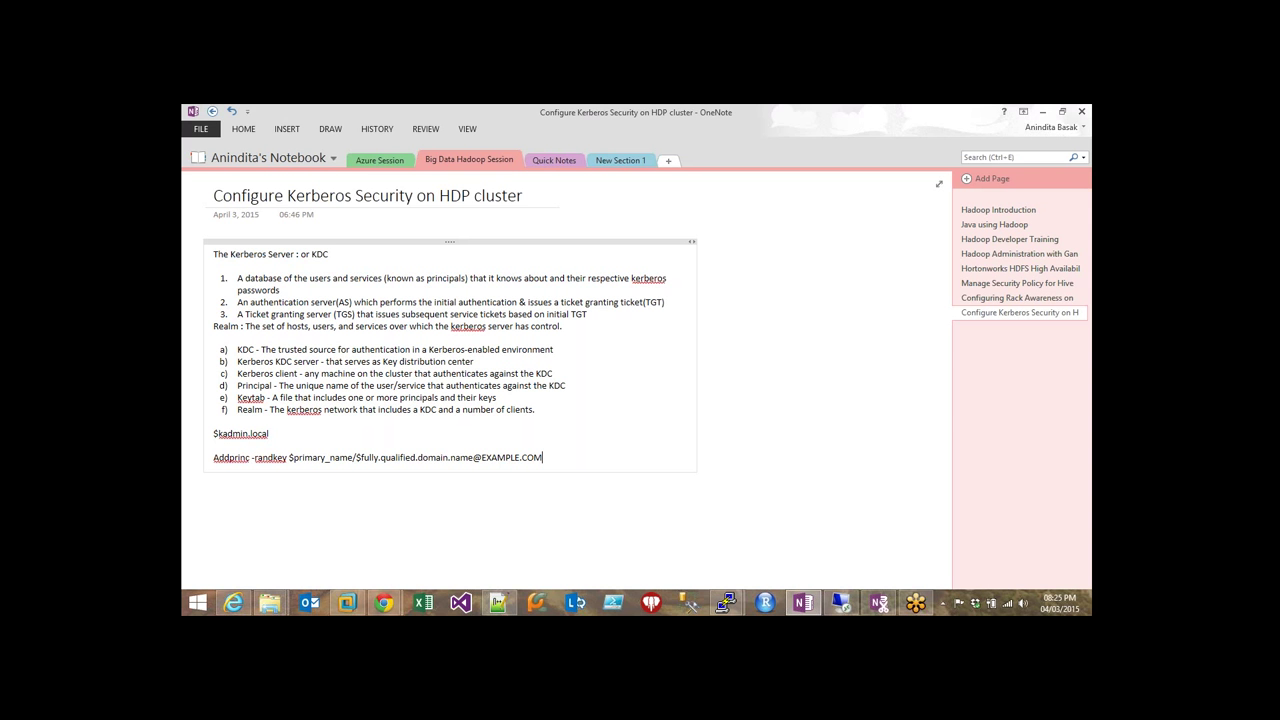
pyautogui.press('Return')
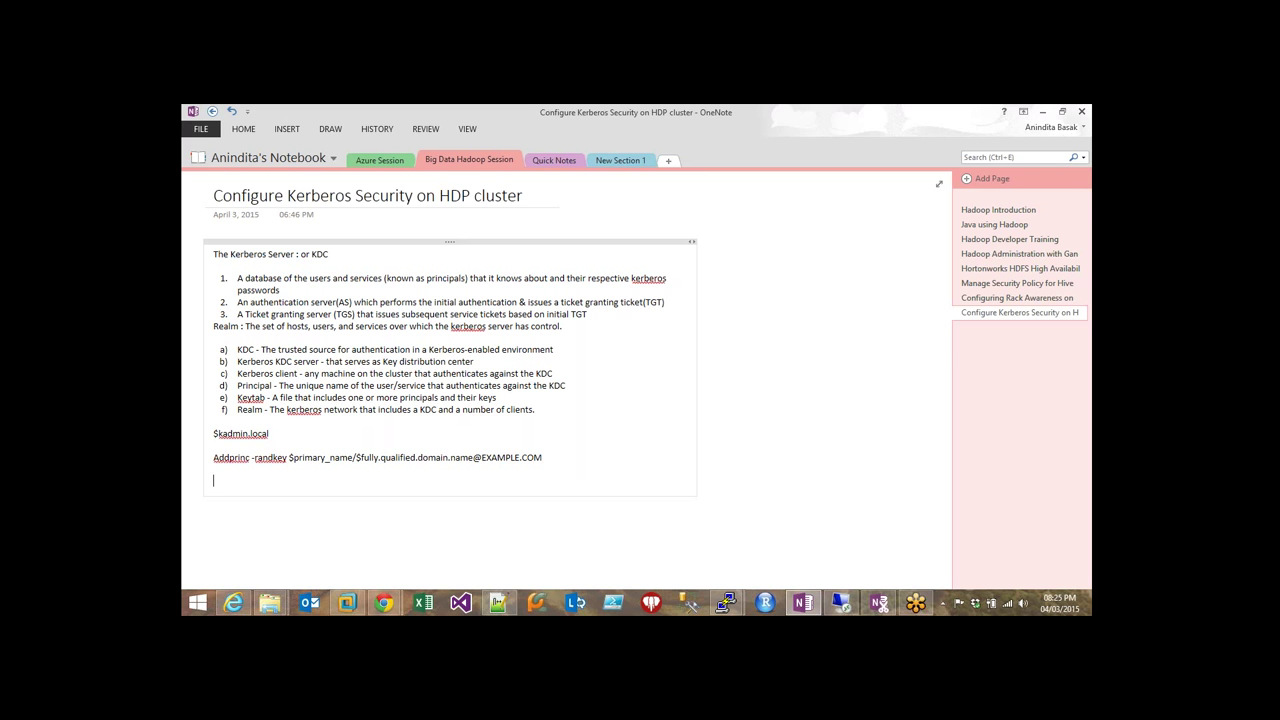
# Add a '$kadmin.local' line, then 'Xst -norandkey -k $keytab_file_name $primary_name/fully.qualified.domain.name@EXAMPLE'.
pyautogui.write('kadmin.local')
pyautogui.press('Return')
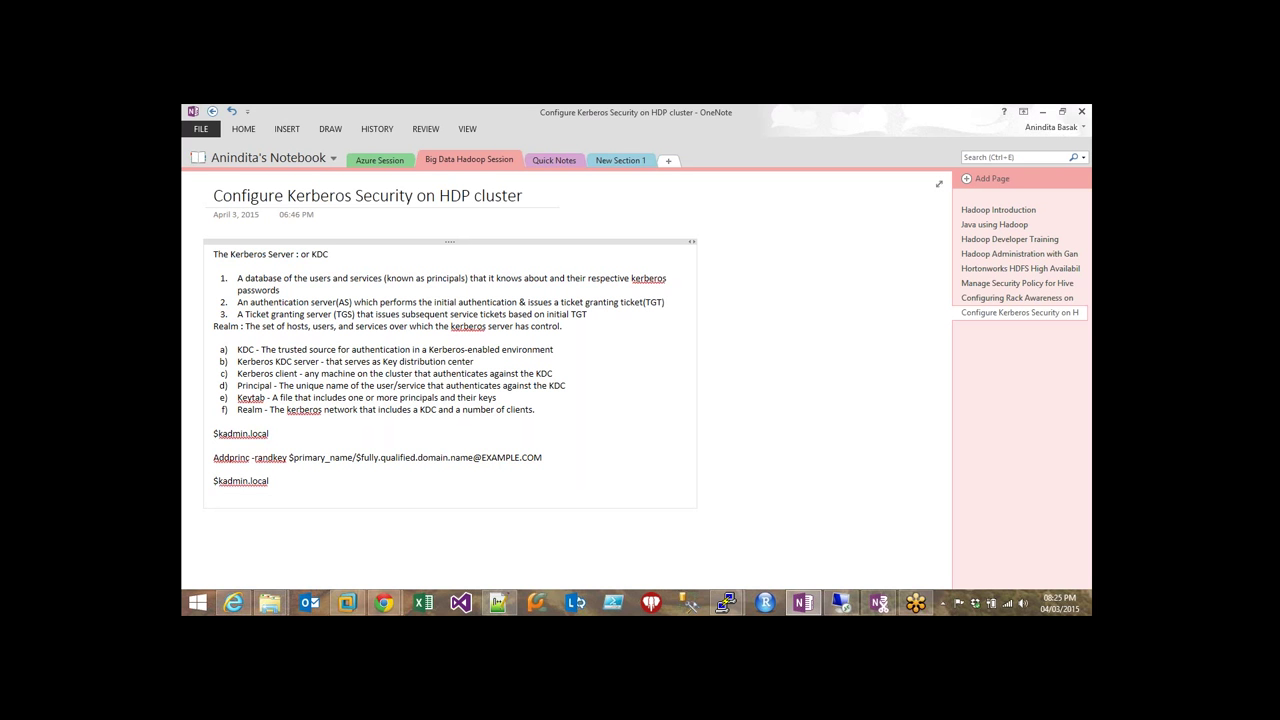
pyautogui.write('Xst -norandkey -k $keytab')
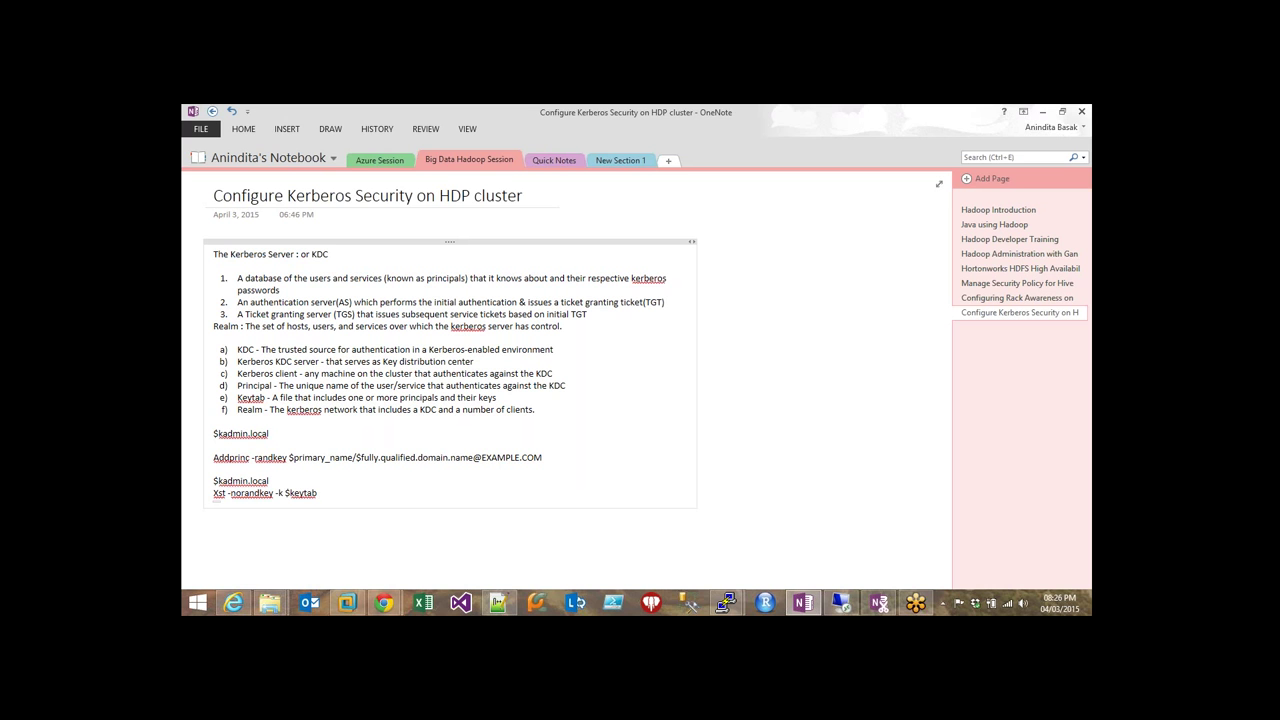
pyautogui.write('_file_name $primary_name/fully')
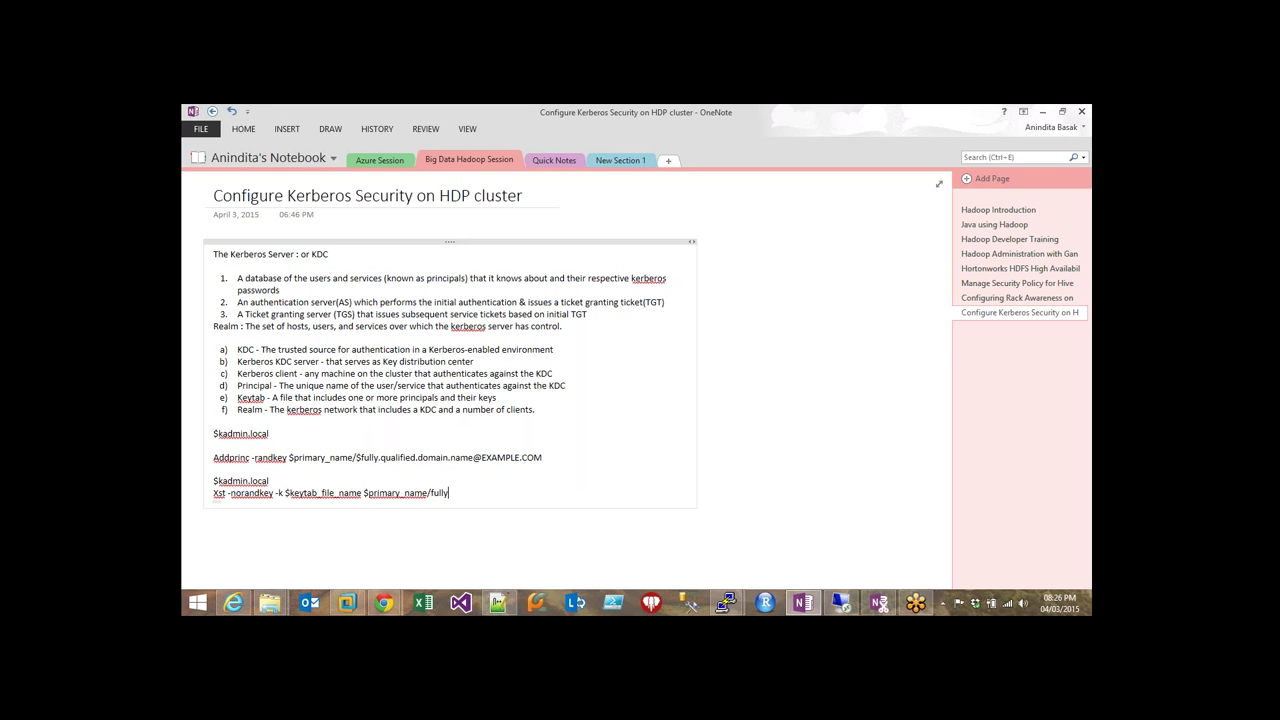
pyautogui.write('.qualified.domain.name@EXAMPLE')
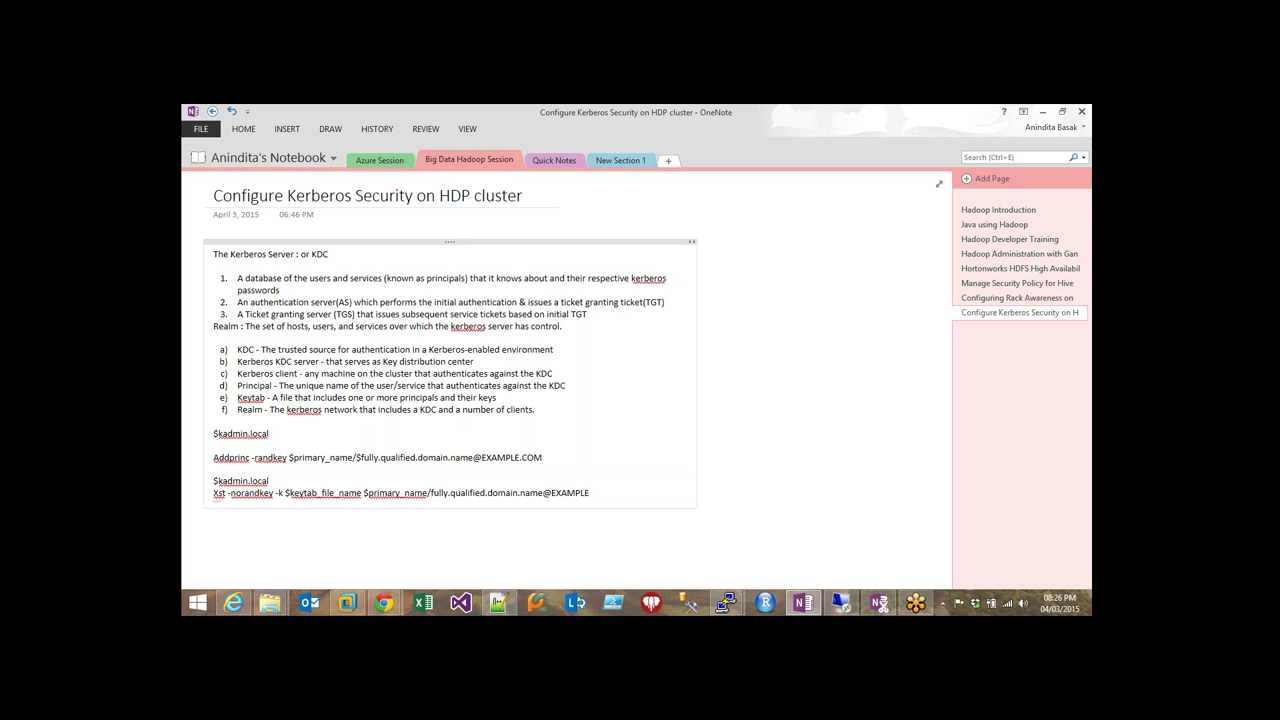
pyautogui.write('.COM')
# Add another '$kadmin.local' line below the Xst command.
pyautogui.press('Return')
pyautogui.press('Return')
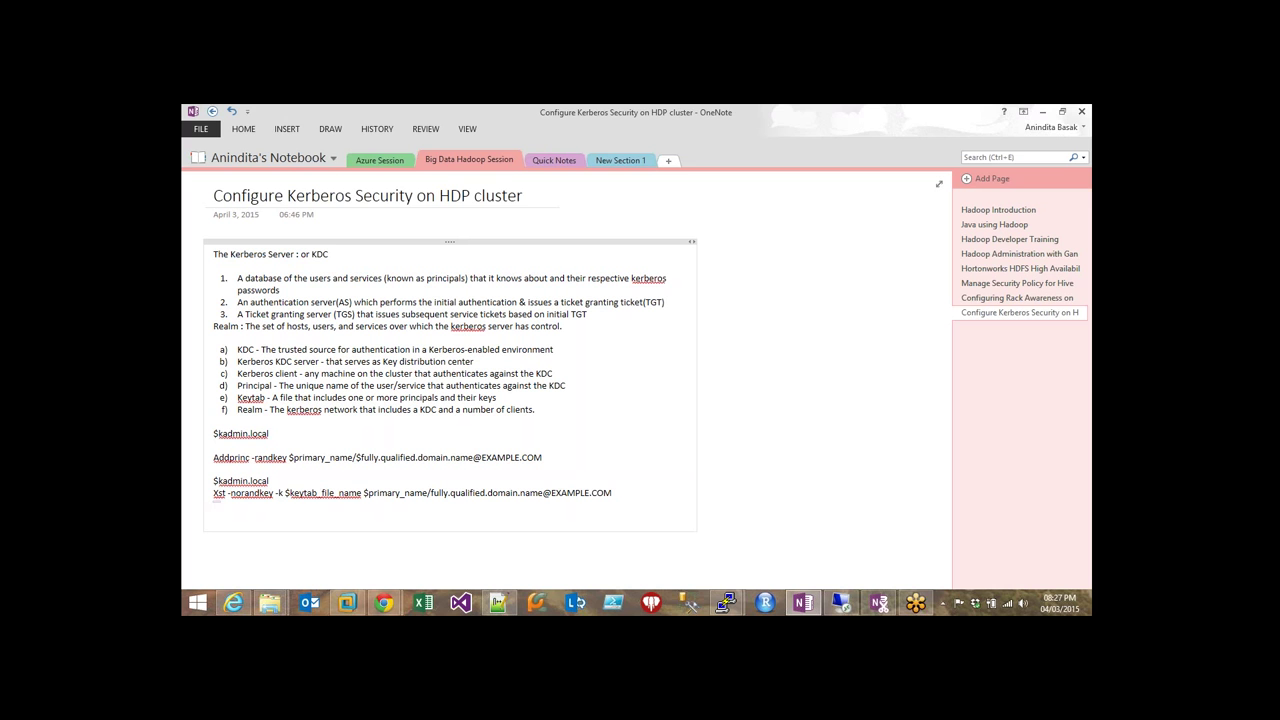
pyautogui.write('$kadmin.l')
pyautogui.press('BackSpace')
pyautogui.write('ocal')
pyautogui.press('Return')
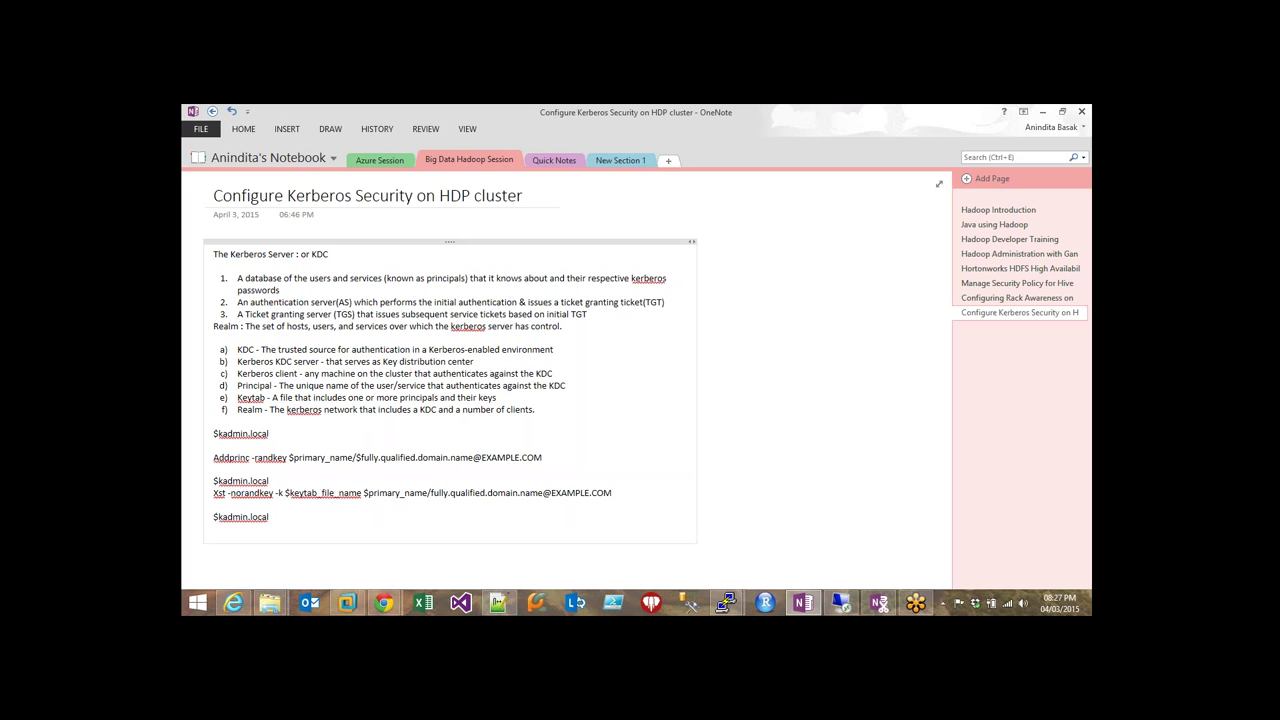
# Add 'Xst -norandkey -k spnego.service.keytab HTTP/<namenode-host>' followed by an empty line.
pyautogui.write('Xst ')
pyautogui.write('-norand')
pyautogui.write('key ')
pyautogui.write('-k')
pyautogui.write(' spengo')
pyautogui.press('BackSpace')
pyautogui.press('BackSpace')
pyautogui.press('BackSpace')
pyautogui.press('BackSpace')
pyautogui.write('n')
pyautogui.press('BackSpace')
pyautogui.write('ego')
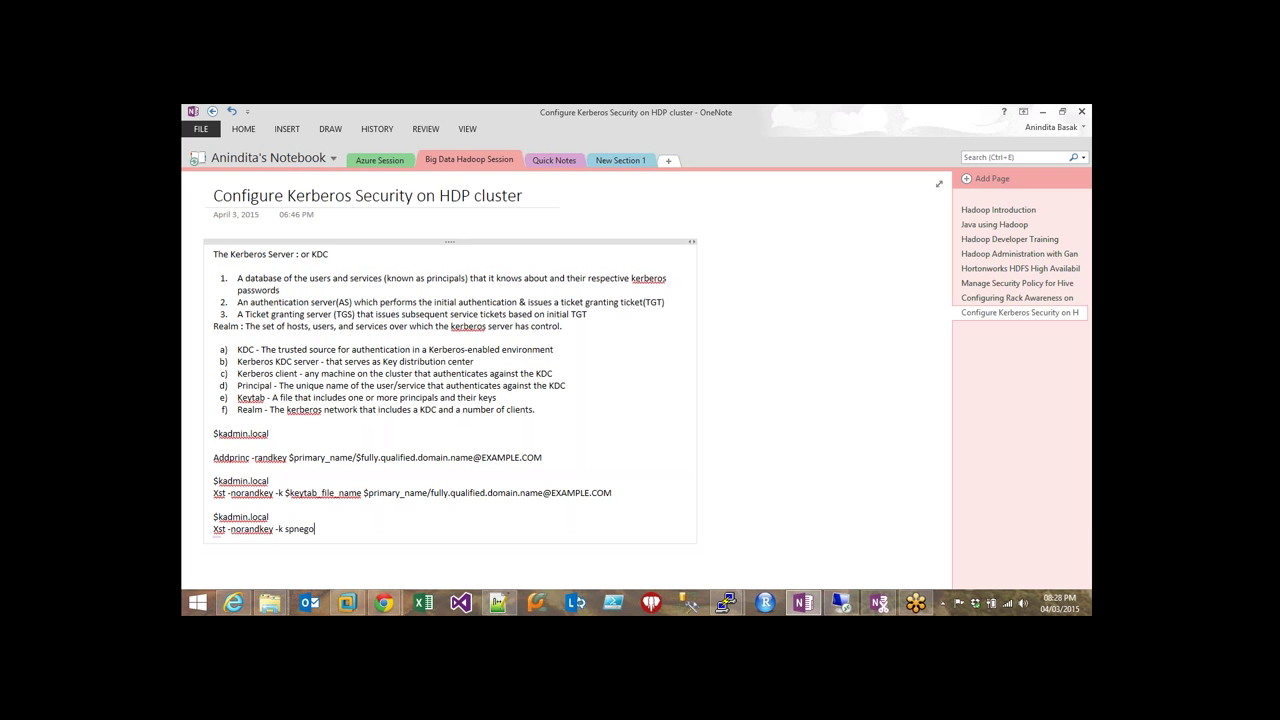
pyautogui.write('.service.keytab HTTP/<namenode')
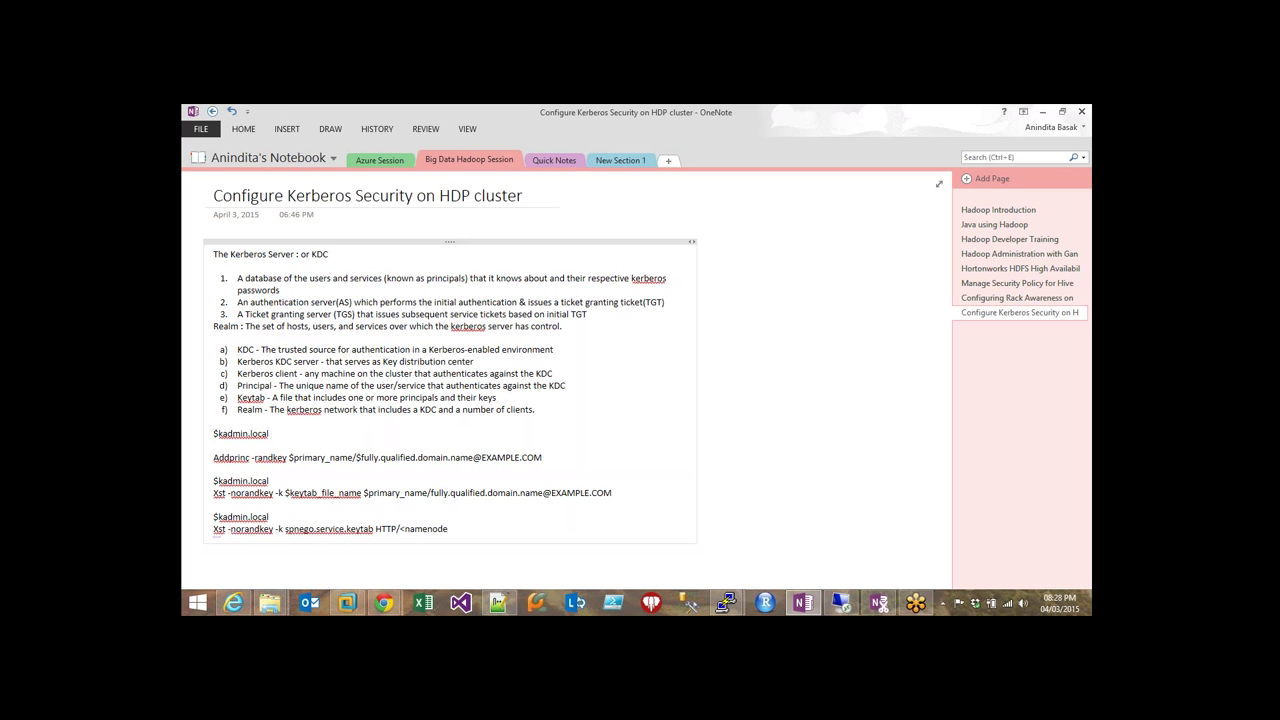
pyautogui.write('-host>')
pyautogui.press('Return')
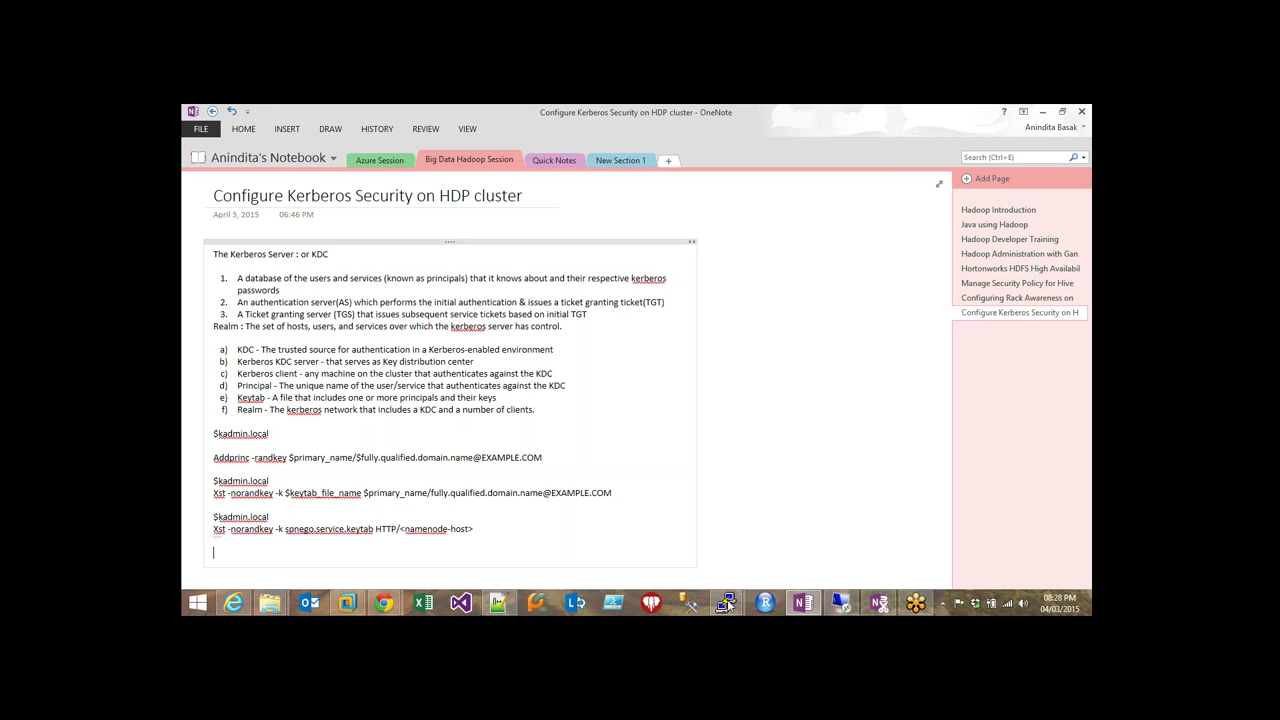
# In PuTTY, return to the home directory and create /etc/security/keytabs/ with mkdir -p.
pyautogui.moveTo(727, 603)
pyautogui.click(778, 534)
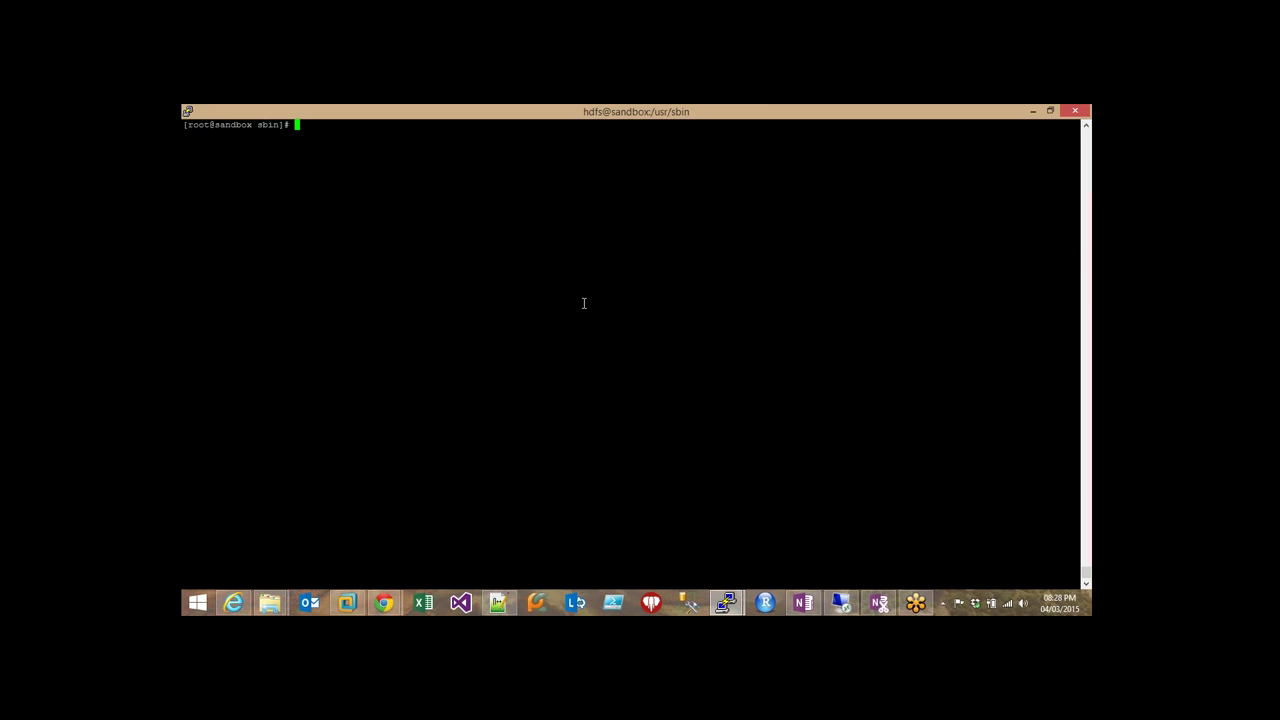
pyautogui.write('cd')
pyautogui.press('Return')
pyautogui.write('mk')
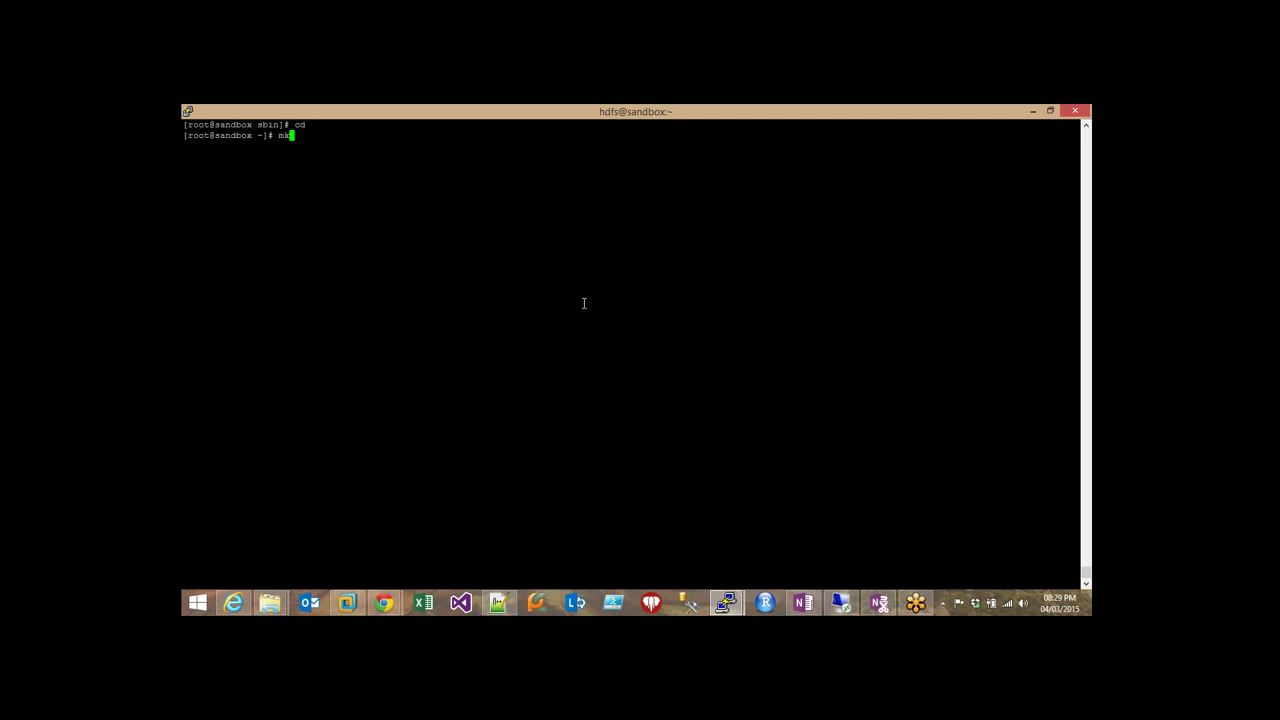
pyautogui.write('dir -p /etc/security/keytabs/')
pyautogui.press('Return')
# Set /etc/security/keytabs ownership to root:hadoop and permissions to 750.
pyautogui.write('ch')
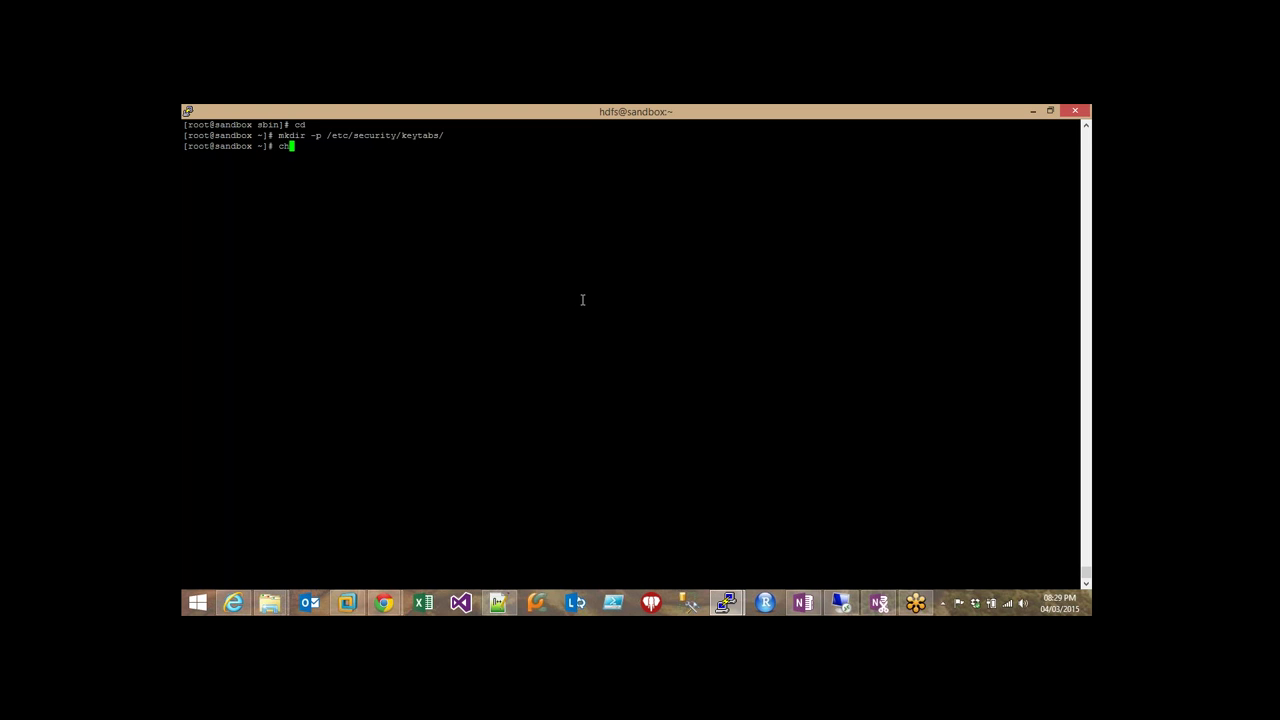
pyautogui.write('own root:hadoop /etc/security/')
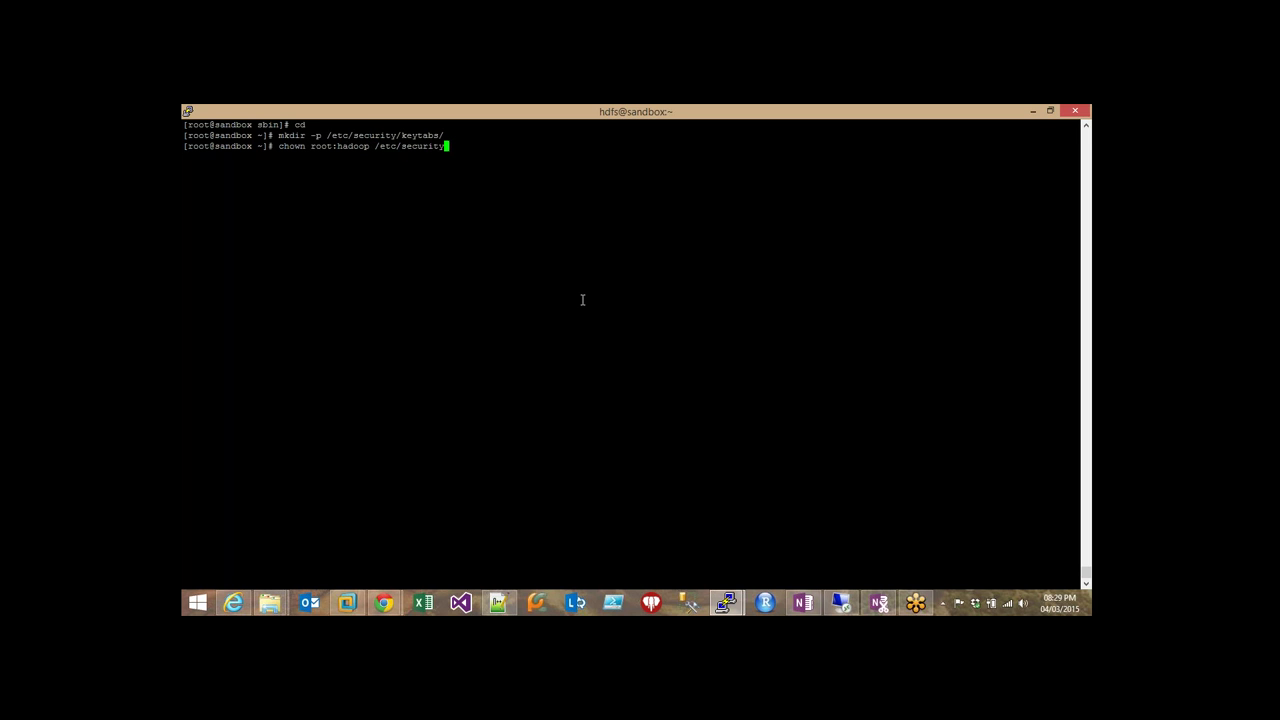
pyautogui.write('keytabs')
pyautogui.press('Return')
pyautogui.write('chmod ')
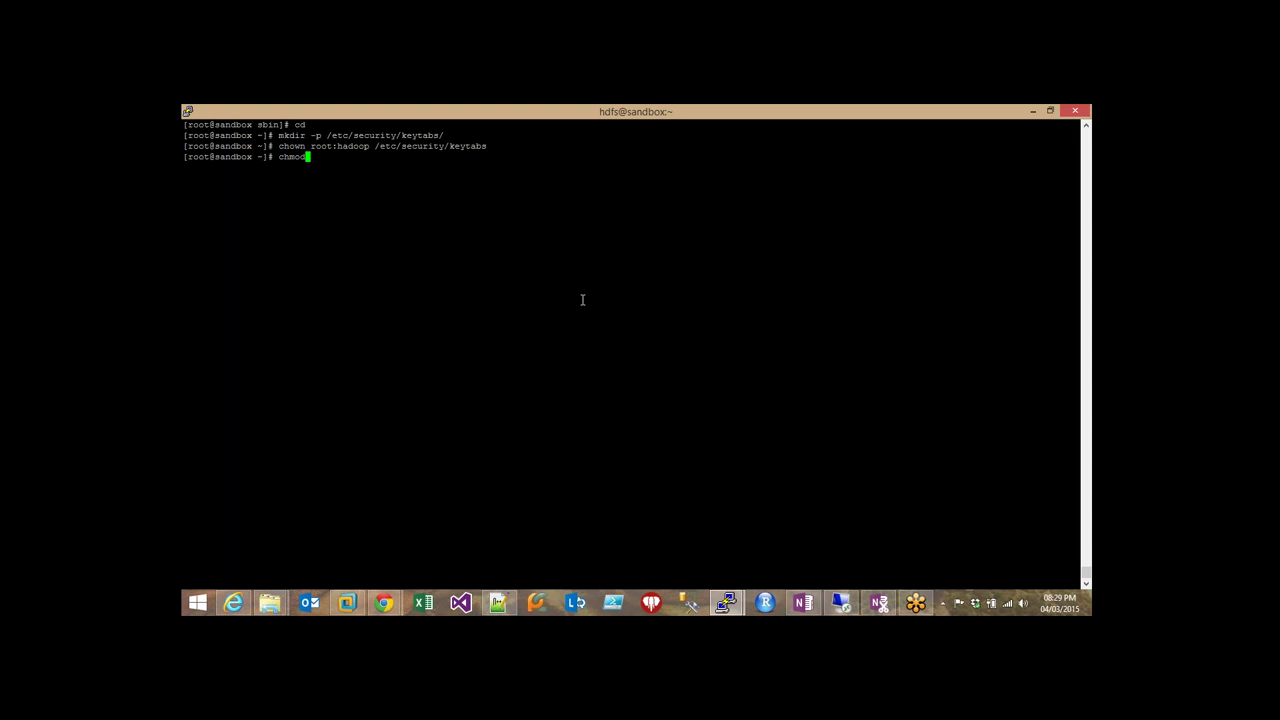
pyautogui.write('750 /etc/security/keytabs')
pyautogui.press('Return')
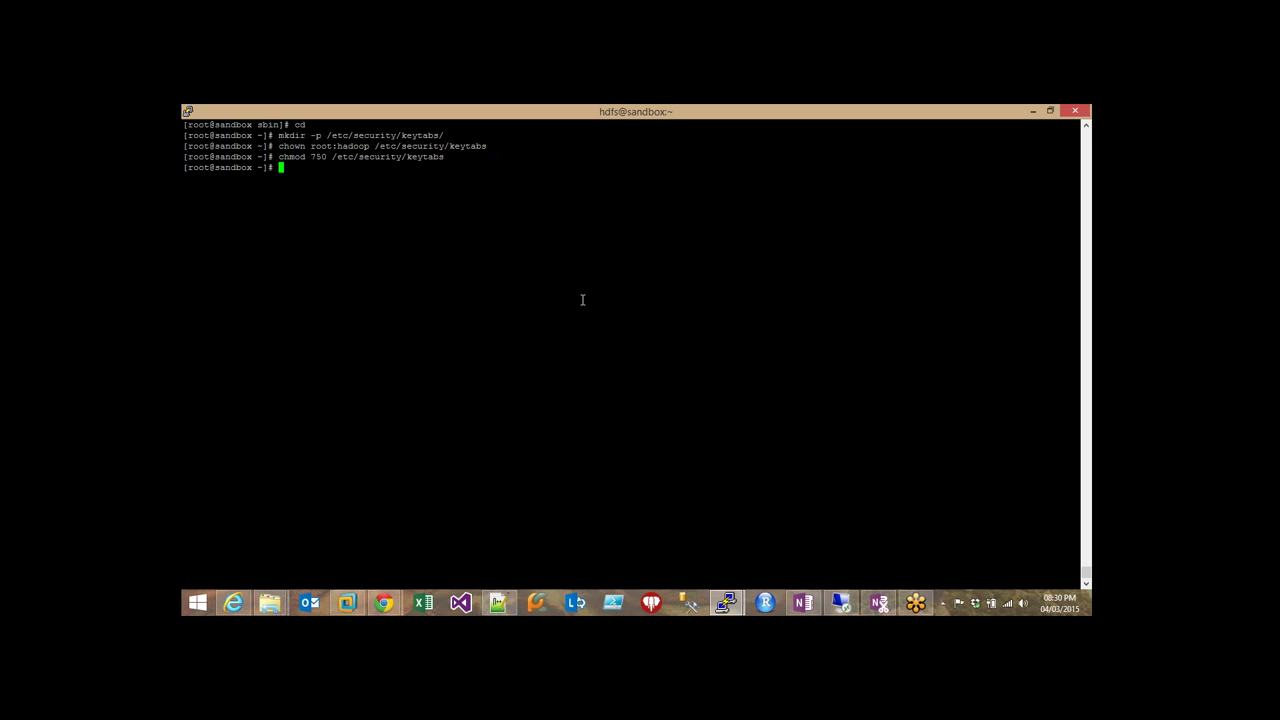
# Run chown ambari:ambari on /etc/security/keytabs/ambari.keytab, which fails as invalid user, then get a fresh prompt.
pyautogui.write('chown ambari:ambari /etc/security/keytabs/')
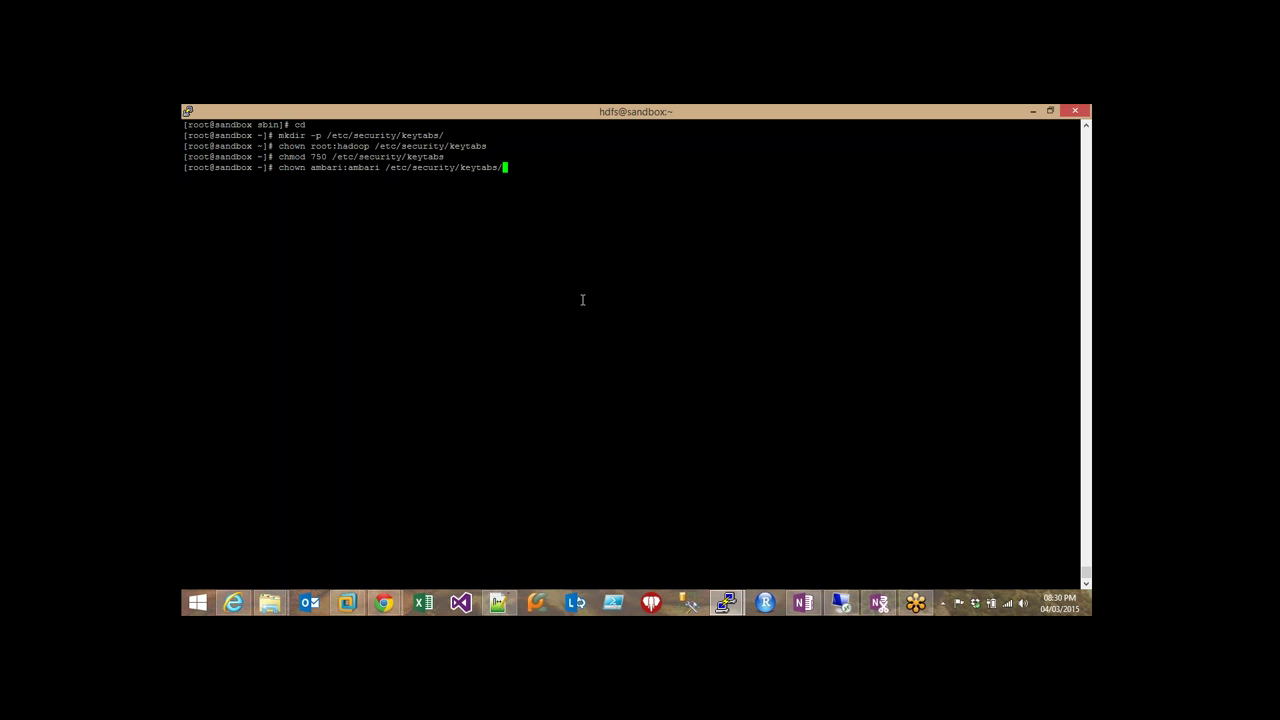
pyautogui.write('ambari.keytab')
pyautogui.press('Return')
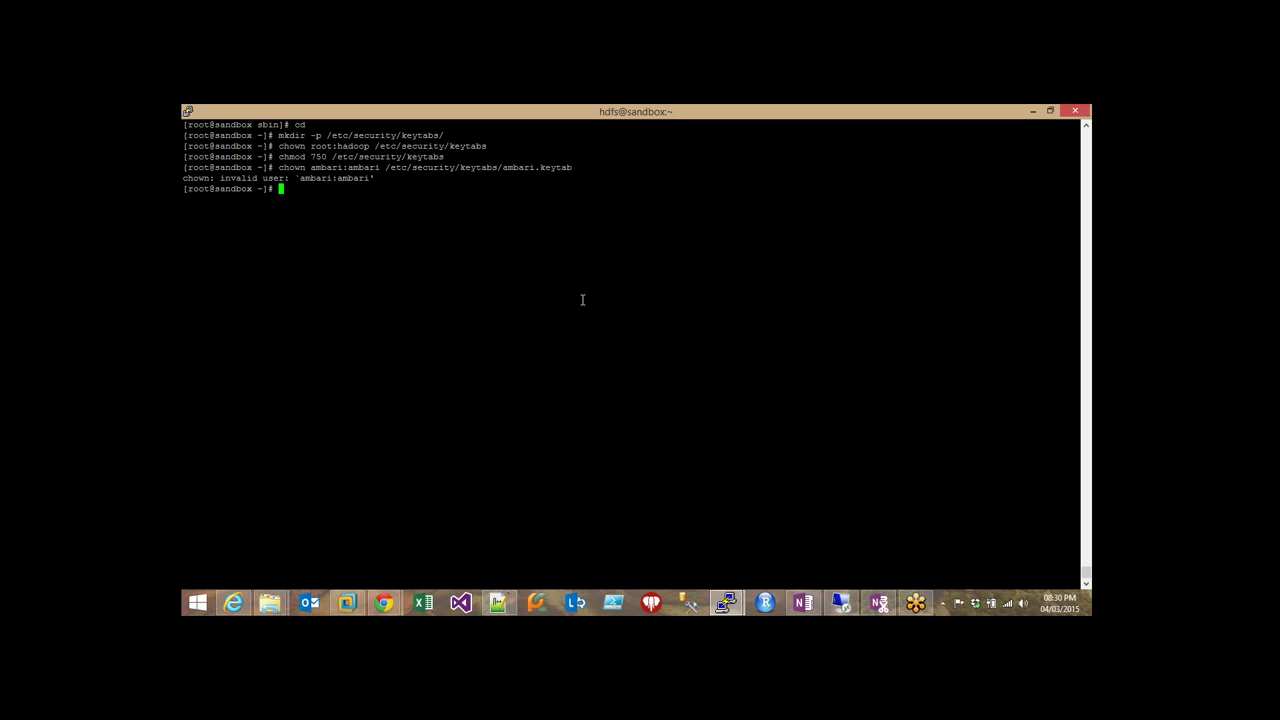
pyautogui.press('Return')
# Run 'ambari -server setup-security', then fix it to 'ambari-server setup-security' and rerun it.
pyautogui.write('ambari -server setup-security')
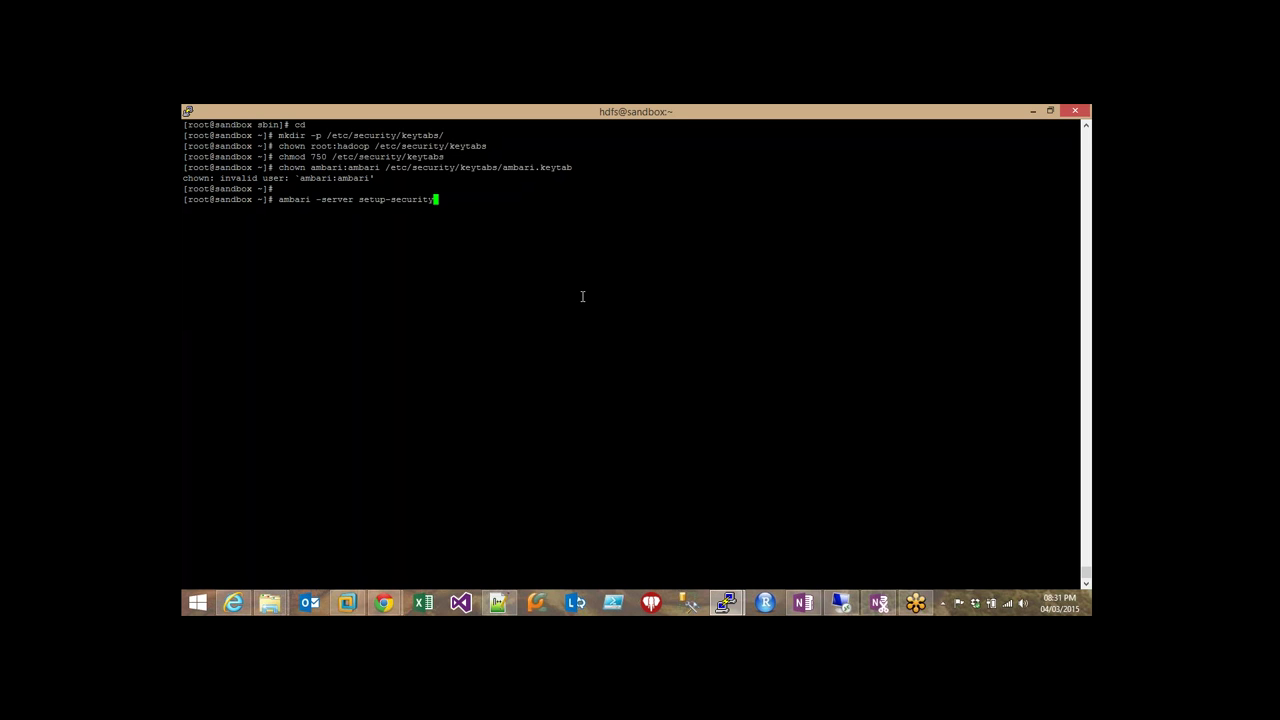
pyautogui.press('Return')
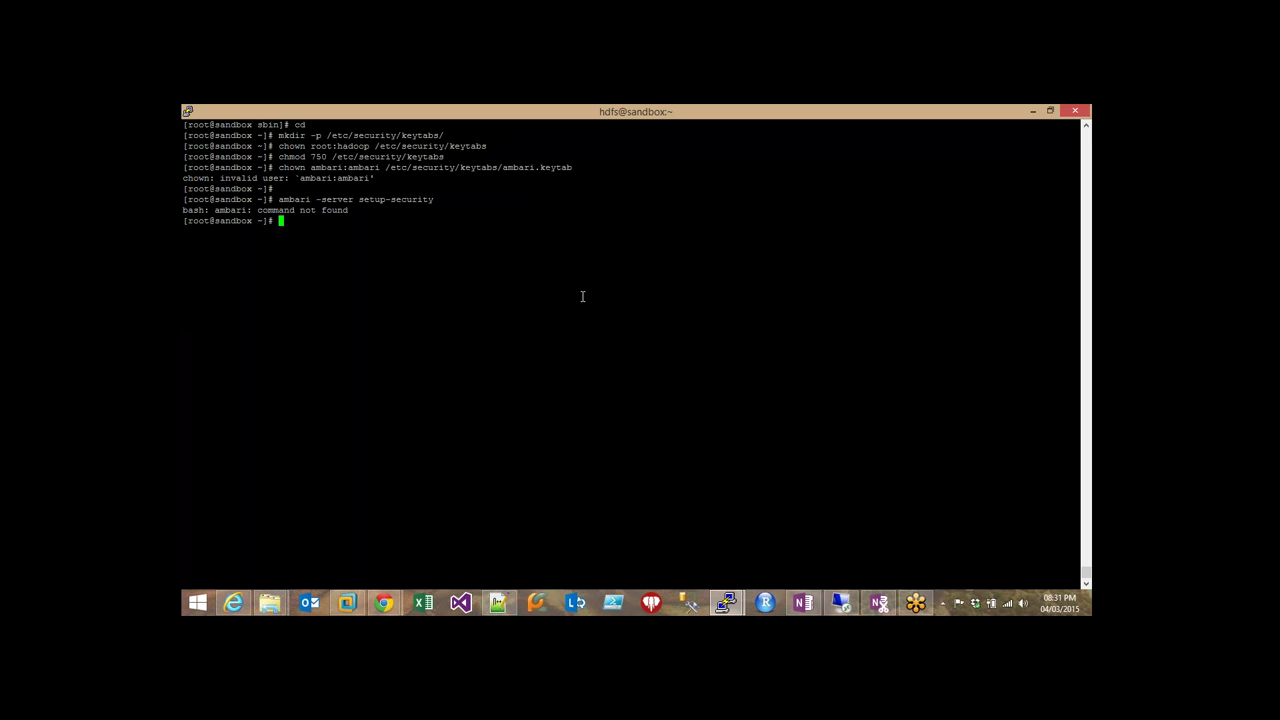
pyautogui.press('Up')
pyautogui.press('Left')
pyautogui.press('Left')
pyautogui.press('Left')
pyautogui.press('Left')
pyautogui.press('Left')
pyautogui.press('Left')
pyautogui.press('Left')
pyautogui.press('Left')
pyautogui.press('Left')
pyautogui.press('Left')
pyautogui.press('Left')
pyautogui.press('Left')
pyautogui.press('Left')
pyautogui.press('Left')
pyautogui.press('Left')
pyautogui.press('Left')
pyautogui.press('Left')
pyautogui.press('Left')
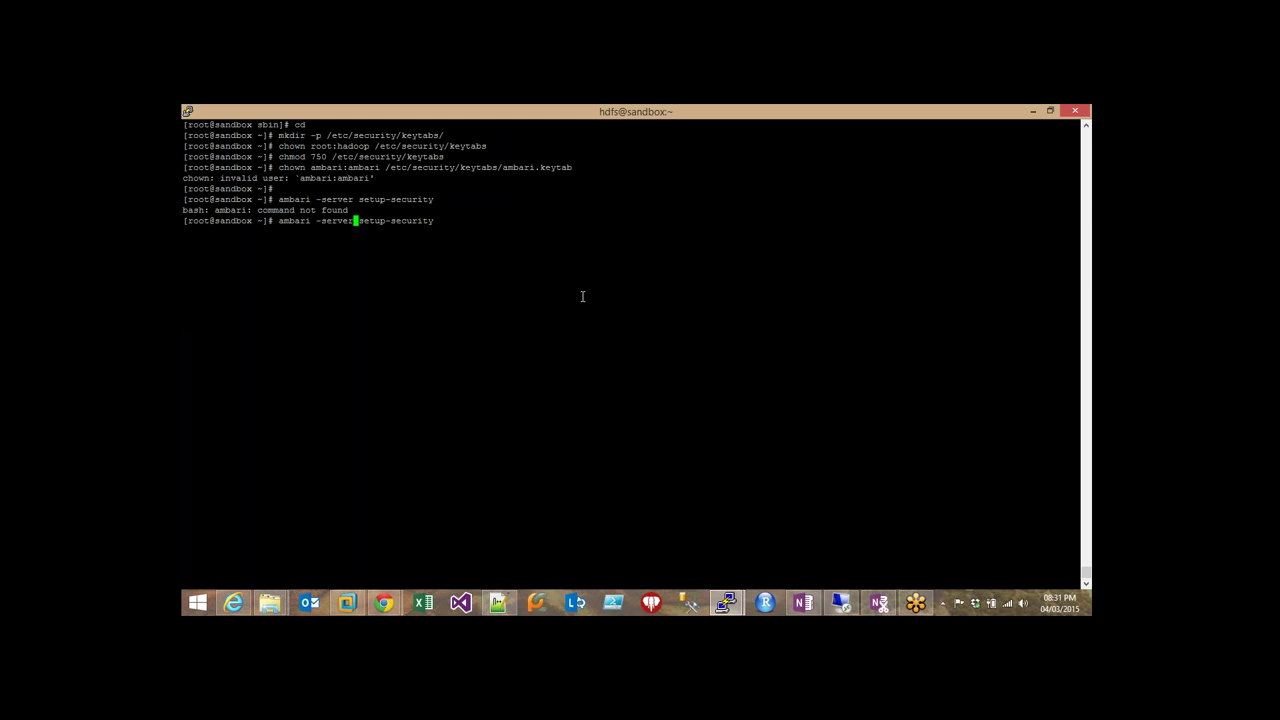
pyautogui.press('Left')
pyautogui.press('Left')
pyautogui.press('Left')
pyautogui.press('Left')
pyautogui.press('BackSpace')
pyautogui.press('Return')
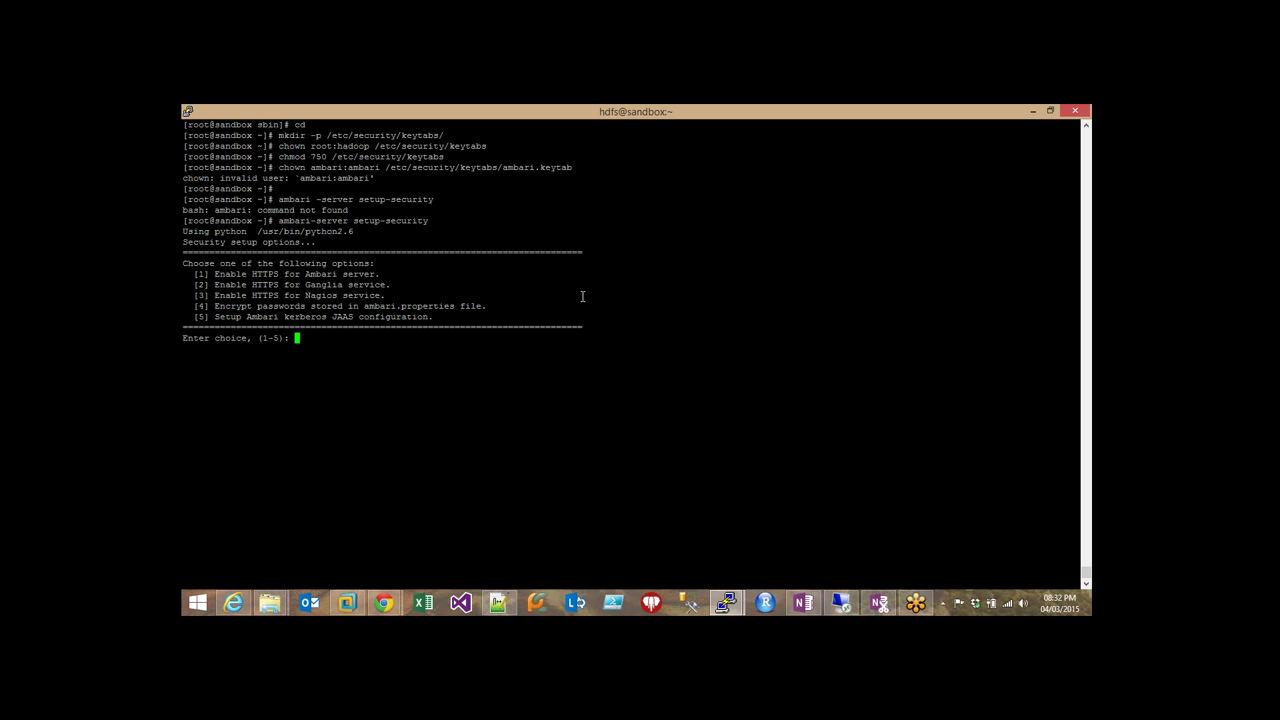
# Choose option 5 (Kerberos JAAS), enter the Ambari principal name, and type keytab path /etc/security/keytabs/.
pyautogui.write('5')
pyautogui.press('Return')
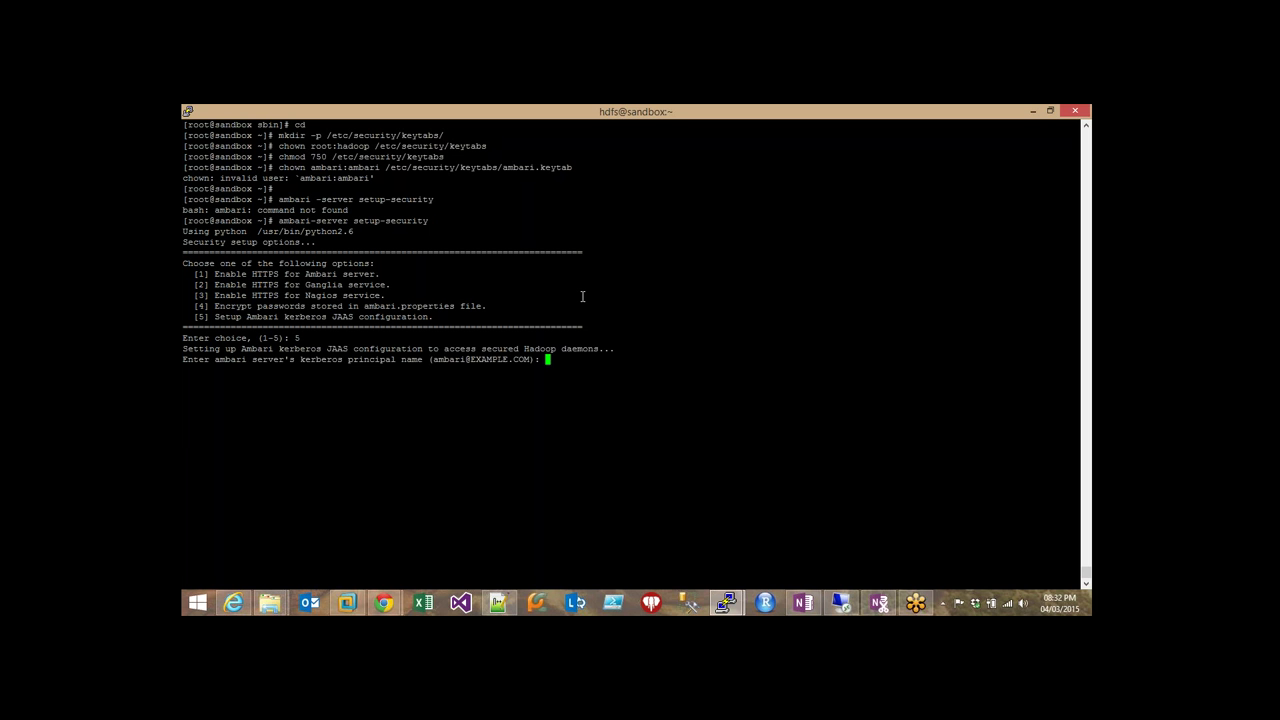
pyautogui.write('ambari@EXAMPLE.COM')
pyautogui.press('Return')
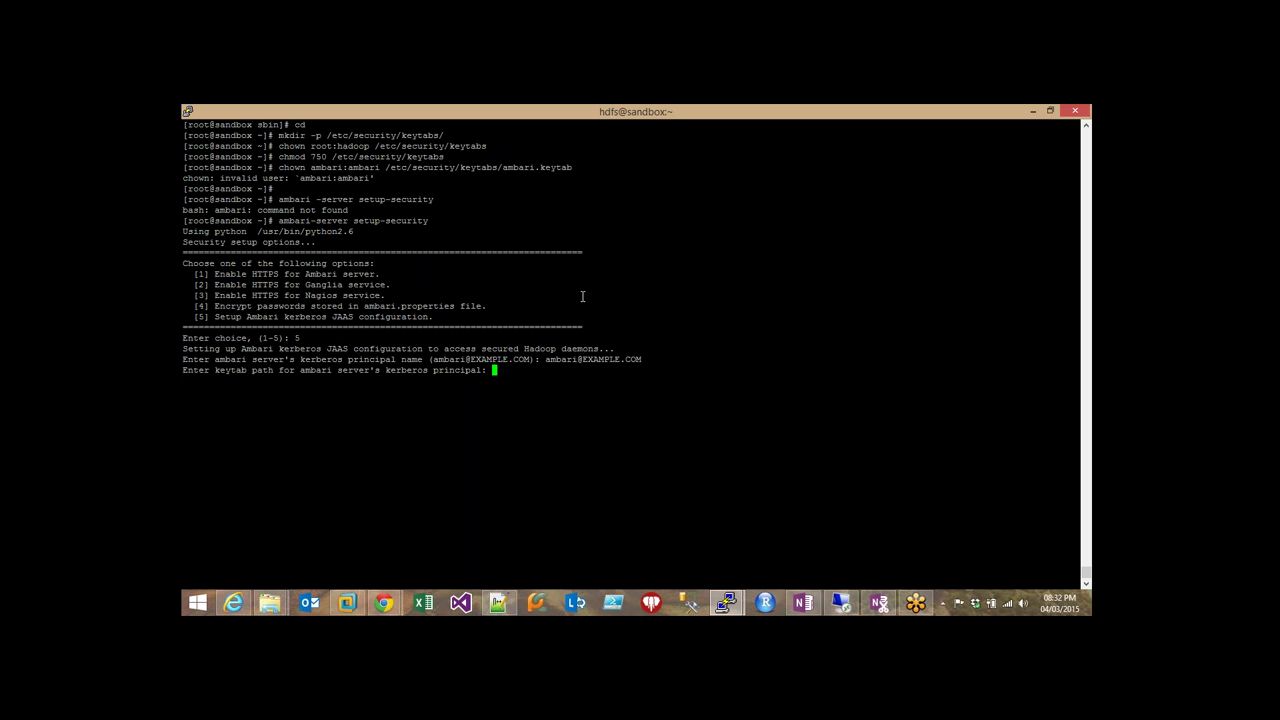
pyautogui.write('/etc/security/keytabs/')
# Submit /etc/security/keytabs/ as the keytab path, then try /root/etc/security/keytabs; both rejected.
pyautogui.press('Return')
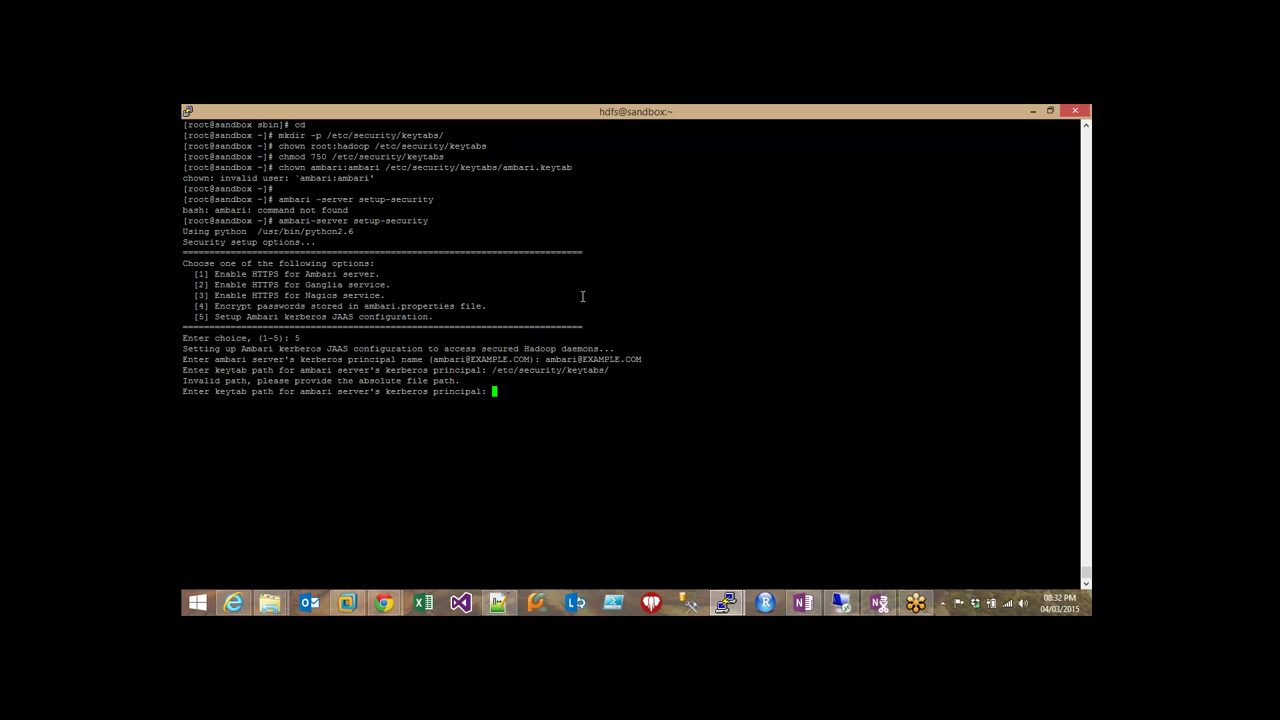
pyautogui.press('Up')
pyautogui.press('BackSpace')
pyautogui.press('BackSpace')
pyautogui.press('BackSpace')
pyautogui.press('BackSpace')
pyautogui.write('/root/etc/security/keytabs')
pyautogui.press('Return')
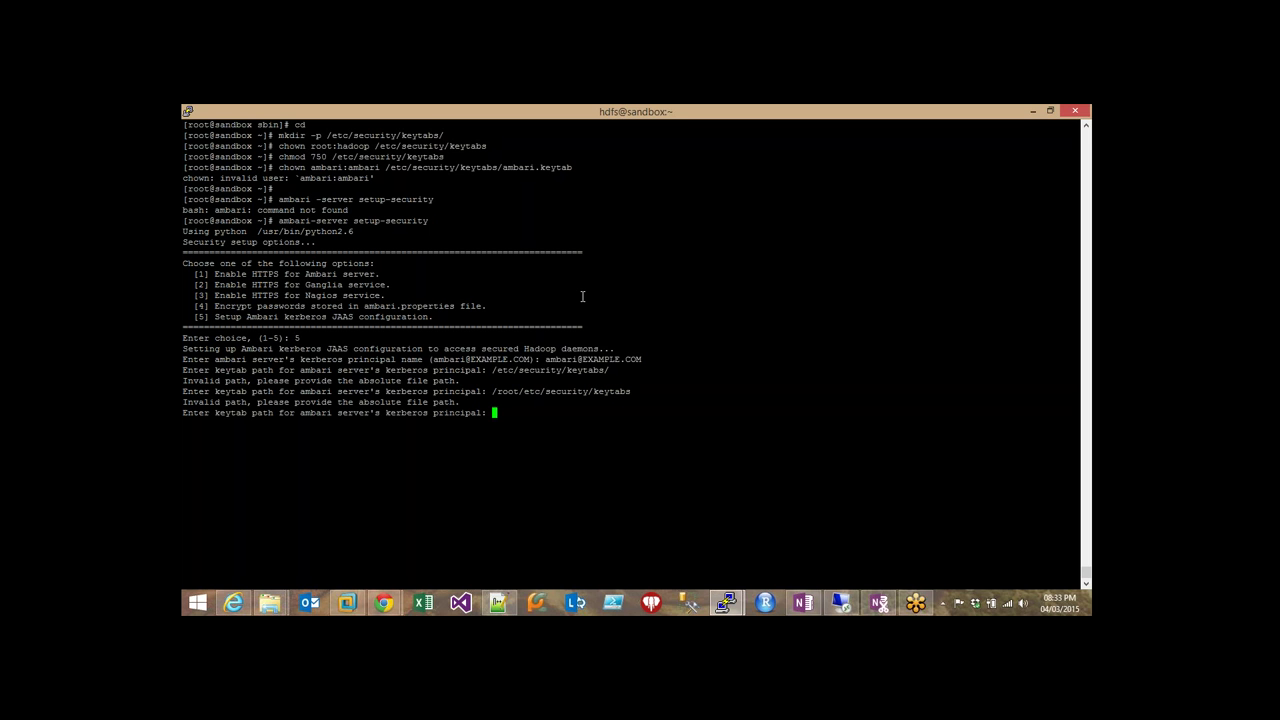
# Clear stray escape characters and try /keytabs as the keytab path.
pyautogui.press('Up')
pyautogui.press('BackSpace')
pyautogui.press('BackSpace')
pyautogui.press('BackSpace')
pyautogui.press('BackSpace')
pyautogui.press('Up')
pyautogui.press('BackSpace')
pyautogui.press('BackSpace')
pyautogui.press('BackSpace')
pyautogui.press('BackSpace')
pyautogui.write('/keytabs')
pyautogui.press('Return')
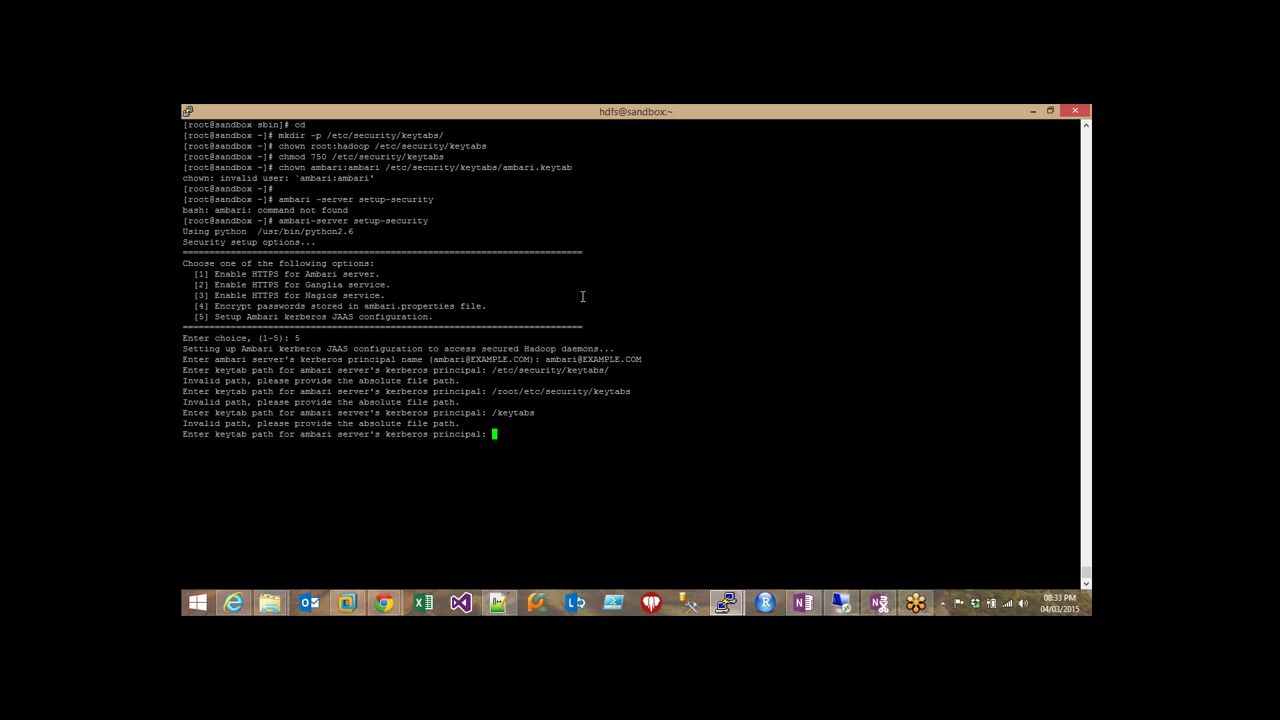
# Try /root as the keytab path, then retype /etc/security/keytabs/.
pyautogui.write('/root')
pyautogui.press('Return')
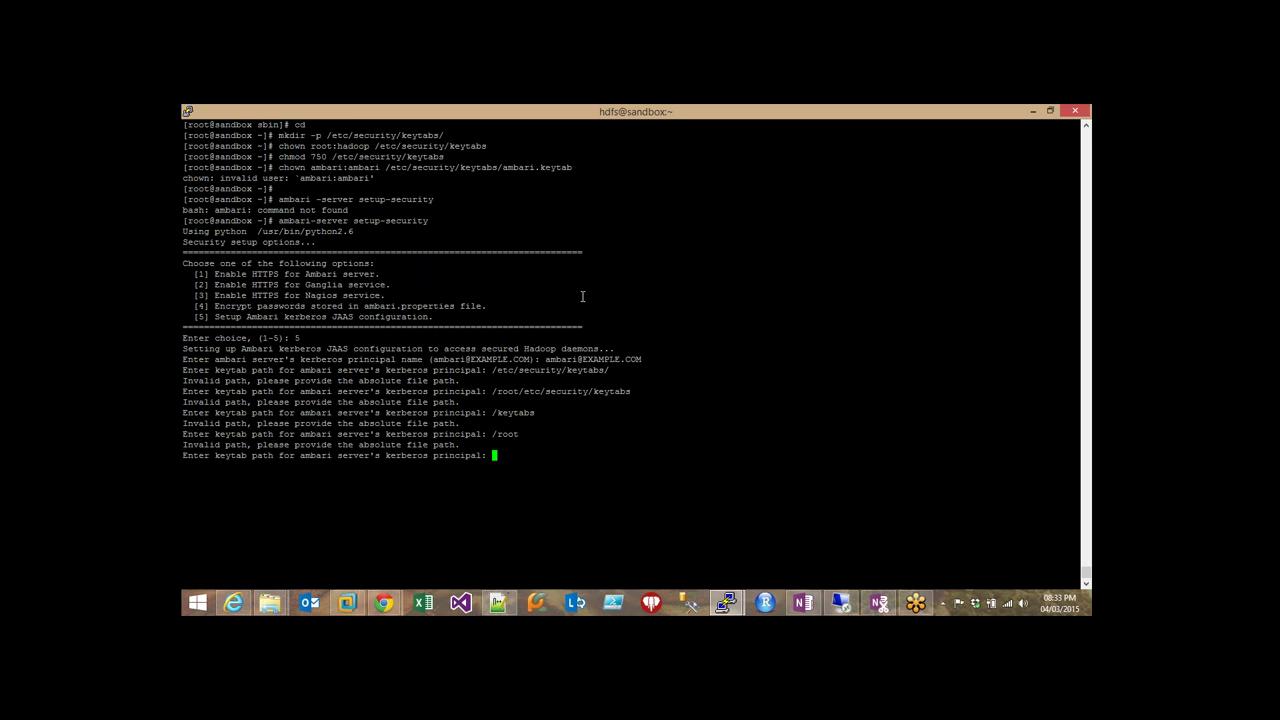
pyautogui.write('/etc/security/keytabs/')
# Try /etc/security/keytabs/, /root and root as keytab paths, then enter /root/etc.
pyautogui.press('Return')
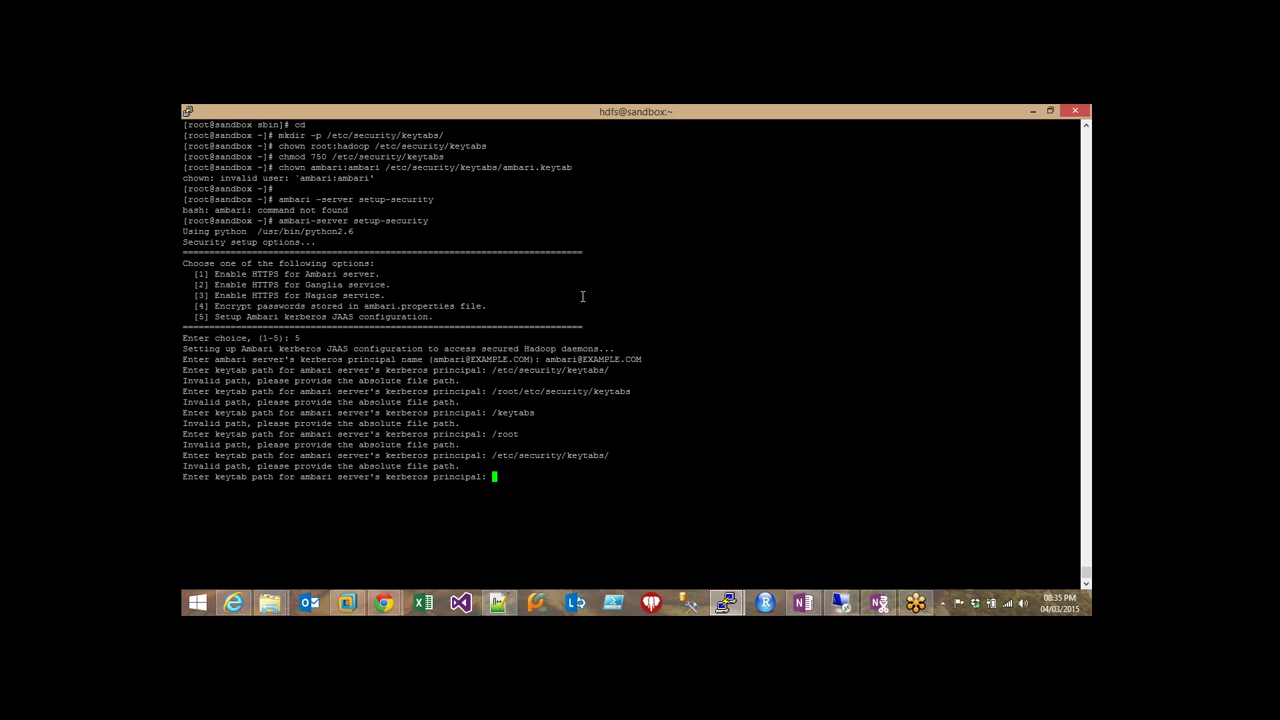
pyautogui.write('/')
pyautogui.write('root')
pyautogui.press('Return')
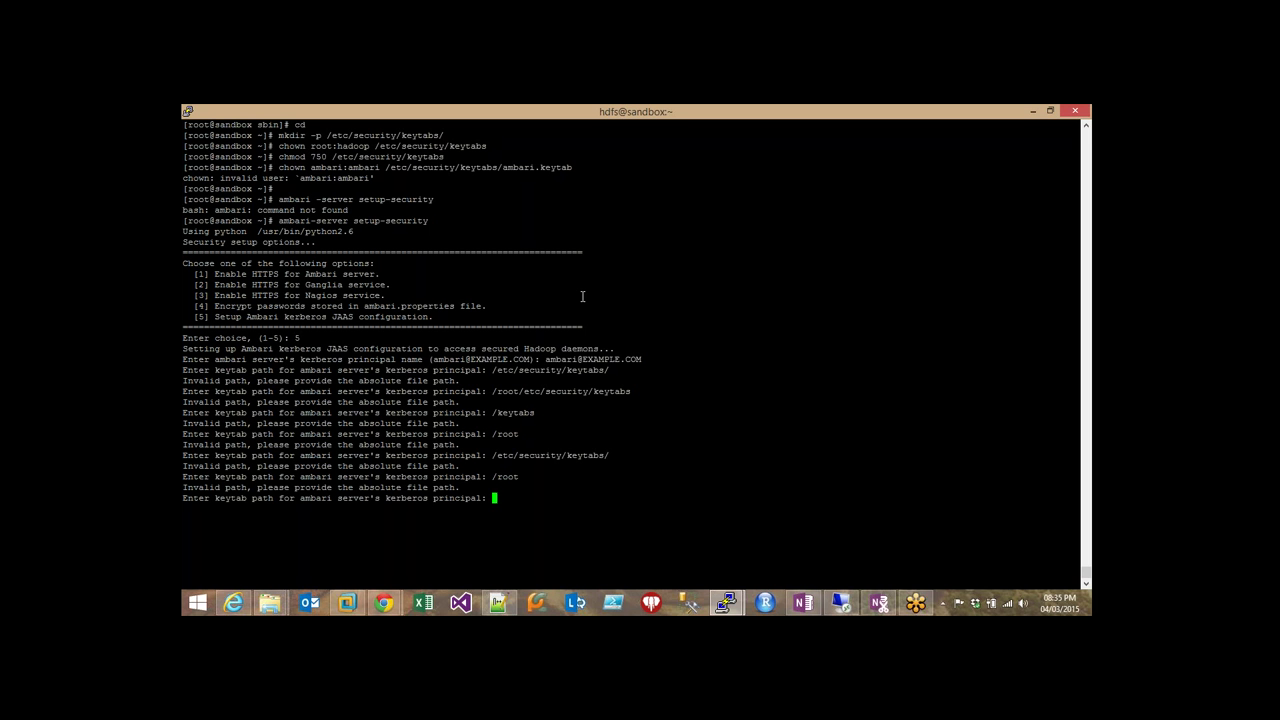
pyautogui.write('root')
pyautogui.press('Return')
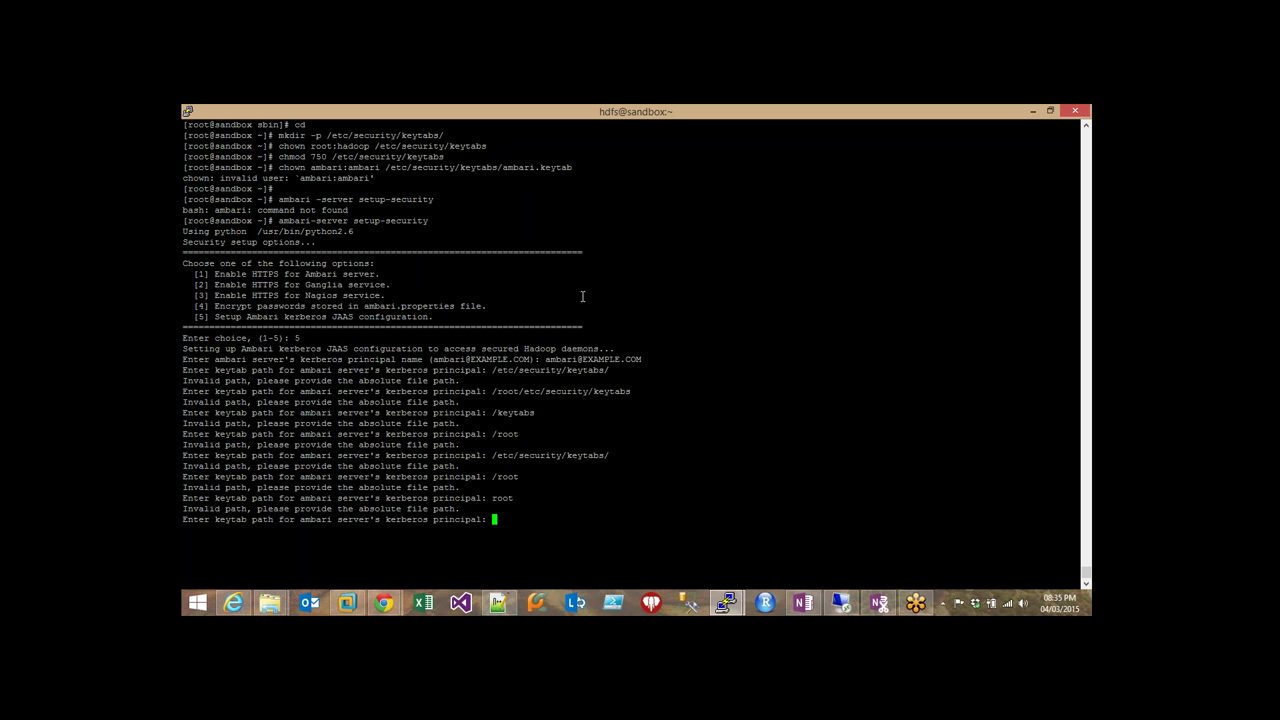
pyautogui.write('/root/etc')
pyautogui.click(726, 602)
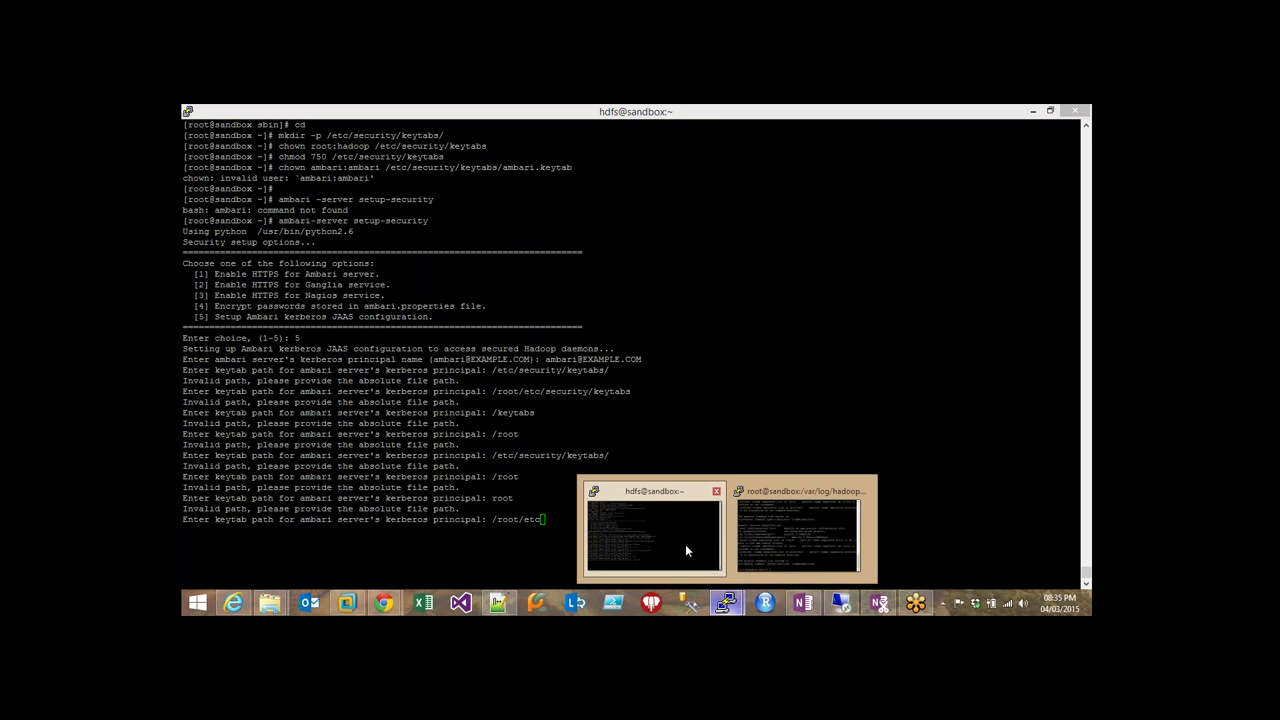
# In the hdfs session, confirm home is /root, list /etc, then close that session.
pyautogui.click(790, 535)
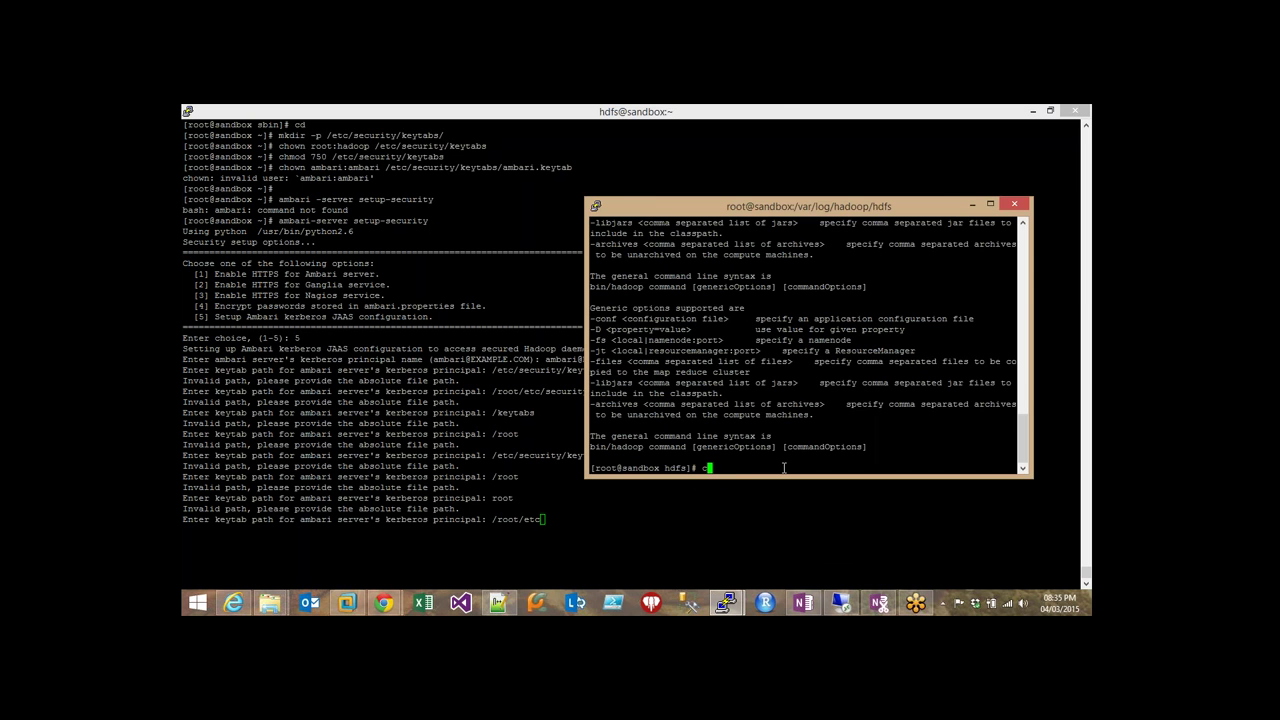
pyautogui.write('cd')
pyautogui.press('Return')
pyautogui.write('pwd')
pyautogui.press('Return')
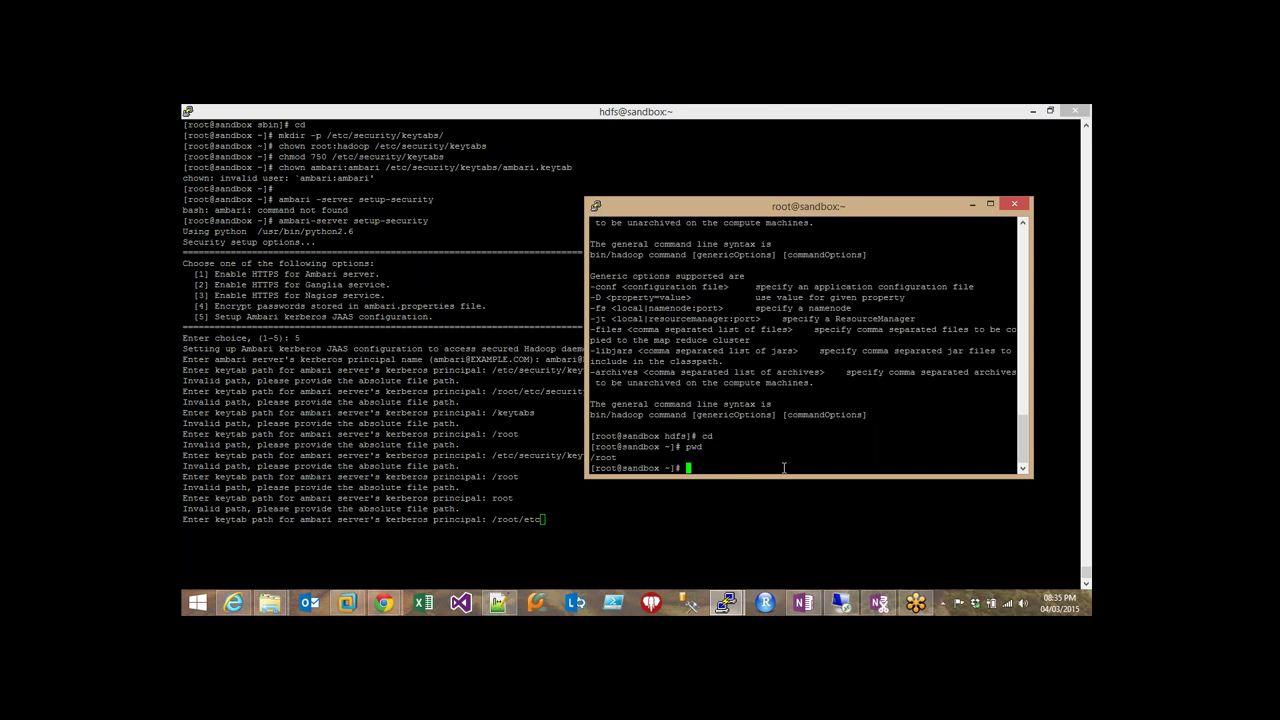
pyautogui.write('cd /etc')
pyautogui.press('Return')
pyautogui.write('ls')
pyautogui.press('Return')
pyautogui.write('pwd')
pyautogui.press('Return')
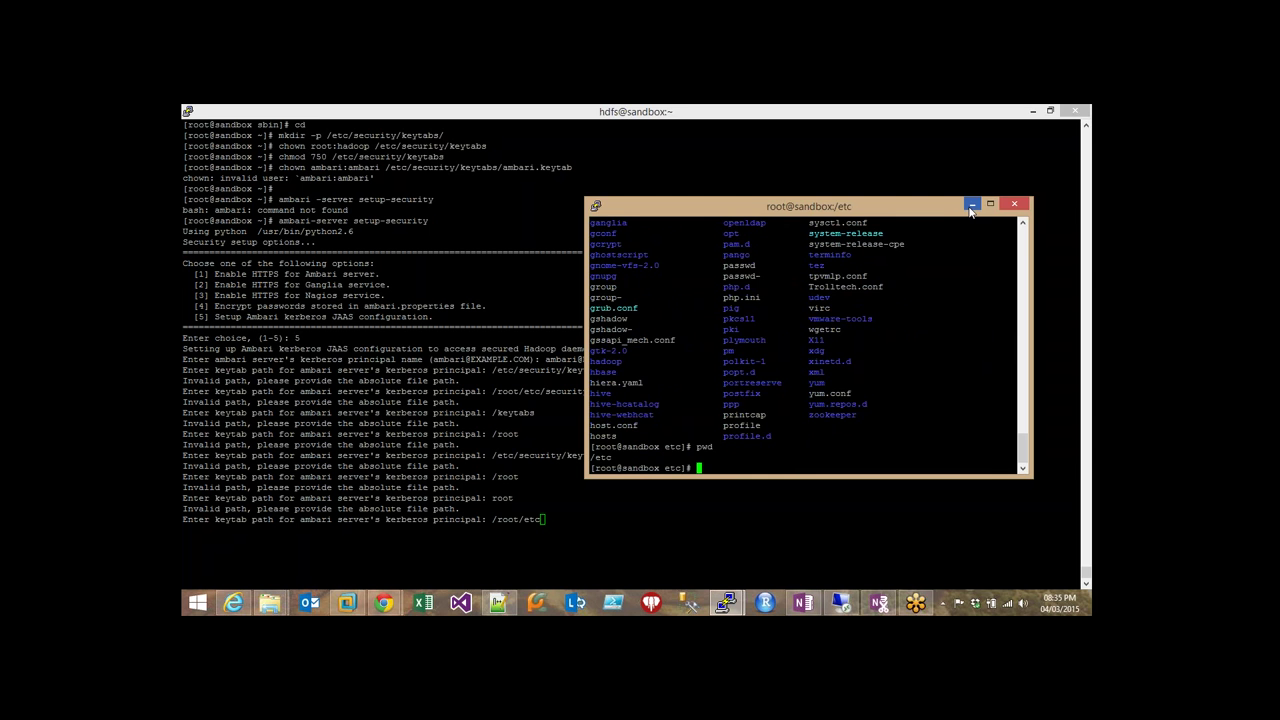
pyautogui.click(1014, 204)
# Submit /etc/security/keytabs and then /etc/security/keytabs/ambari.keytab as the keytab path.
pyautogui.press('BackSpace')
pyautogui.press('BackSpace')
pyautogui.press('BackSpace')
pyautogui.press('BackSpace')
pyautogui.press('BackSpace')
pyautogui.press('BackSpace')
pyautogui.press('BackSpace')
pyautogui.press('BackSpace')
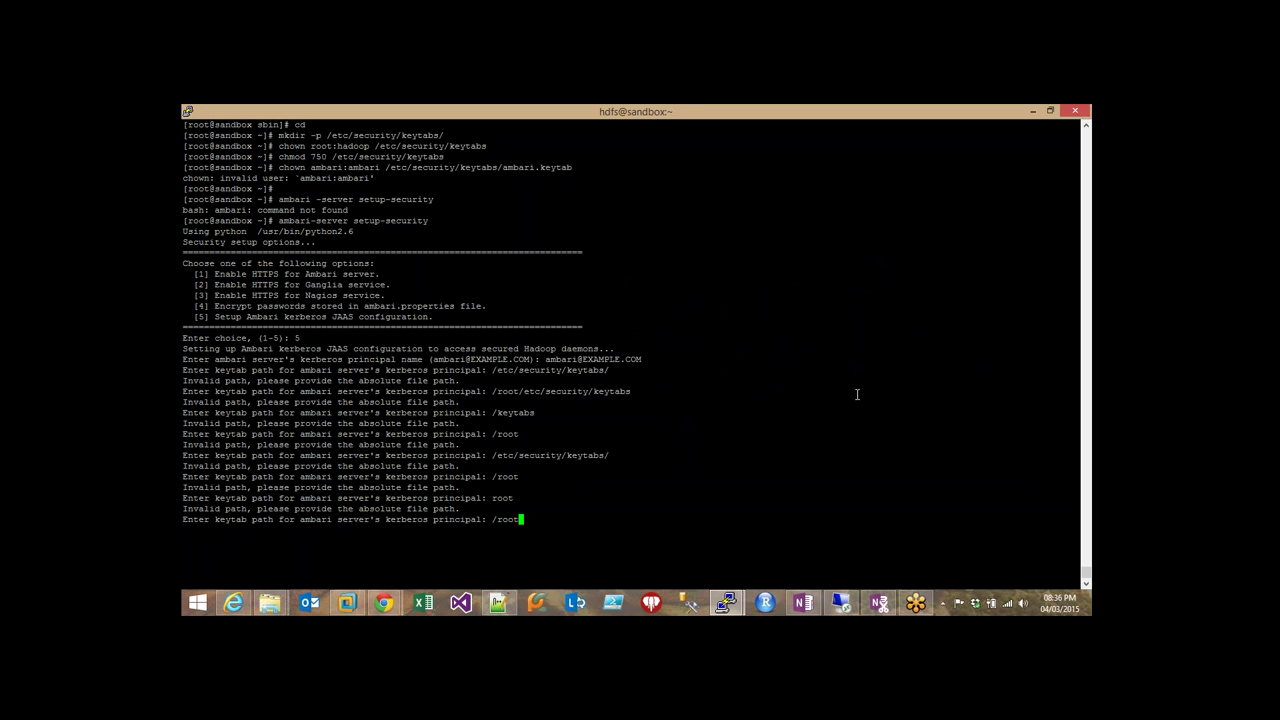
pyautogui.write('etc/security/keytabs')
pyautogui.press('Return')
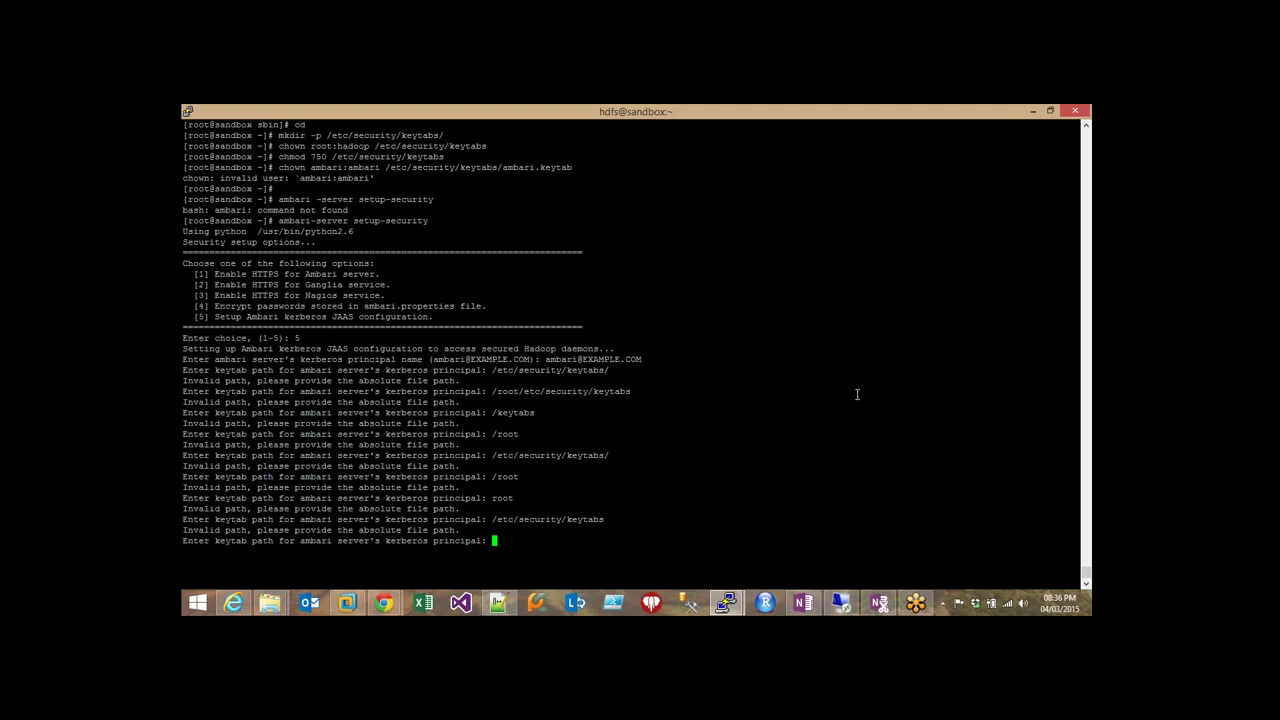
pyautogui.write('/etc/security/keytabs/ambari.')
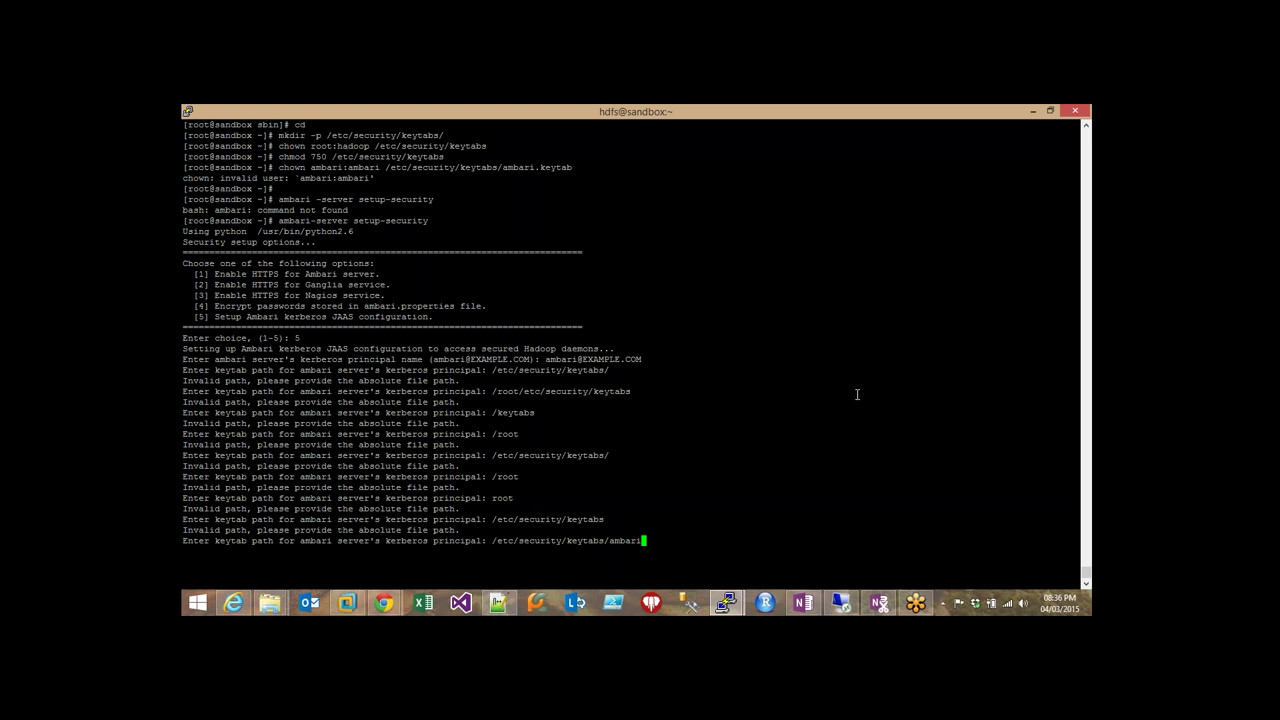
pyautogui.write('keytab')
pyautogui.press('Return')
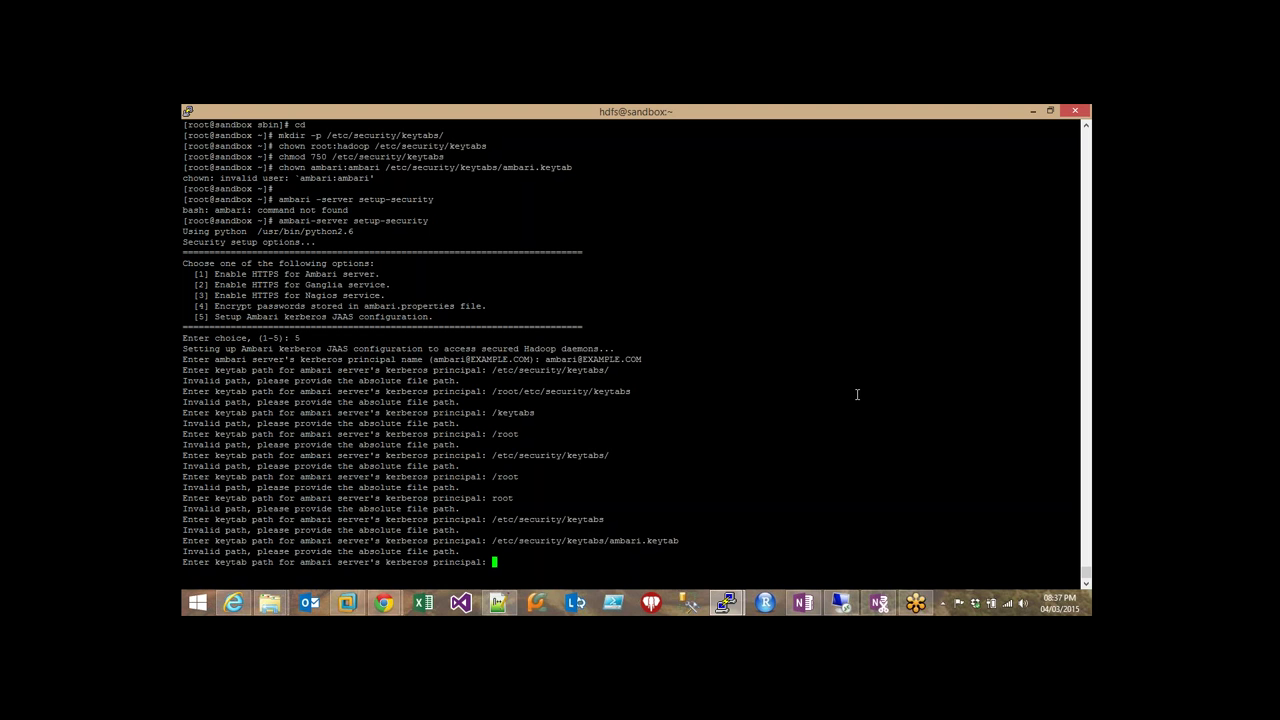
# Submit /etc/security/ as the keytab path.
pyautogui.press('Up')
pyautogui.press('BackSpace')
pyautogui.press('BackSpace')
pyautogui.press('BackSpace')
pyautogui.write('/etc/security//')
pyautogui.press('BackSpace')
pyautogui.press('Return')
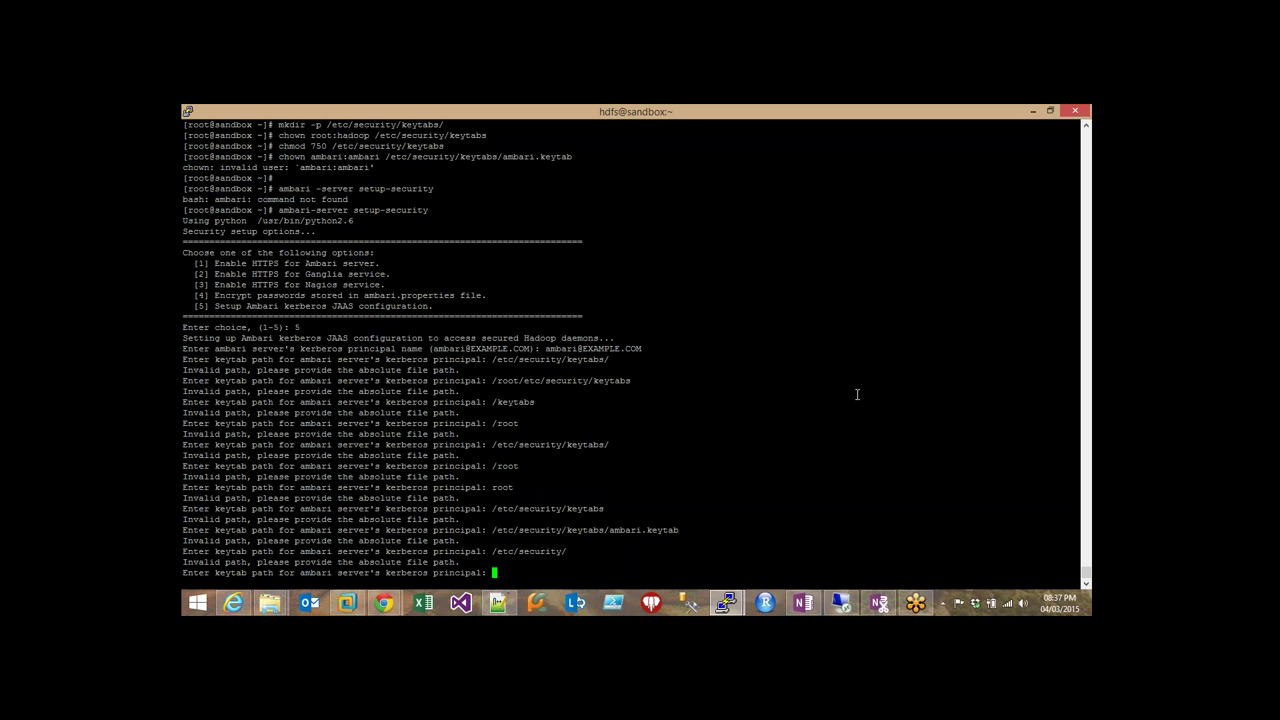
# In the /etc session, move into security/keytabs and confirm pwd shows /etc/security/keytabs.
pyautogui.click(726, 602)
pyautogui.click(814, 549)
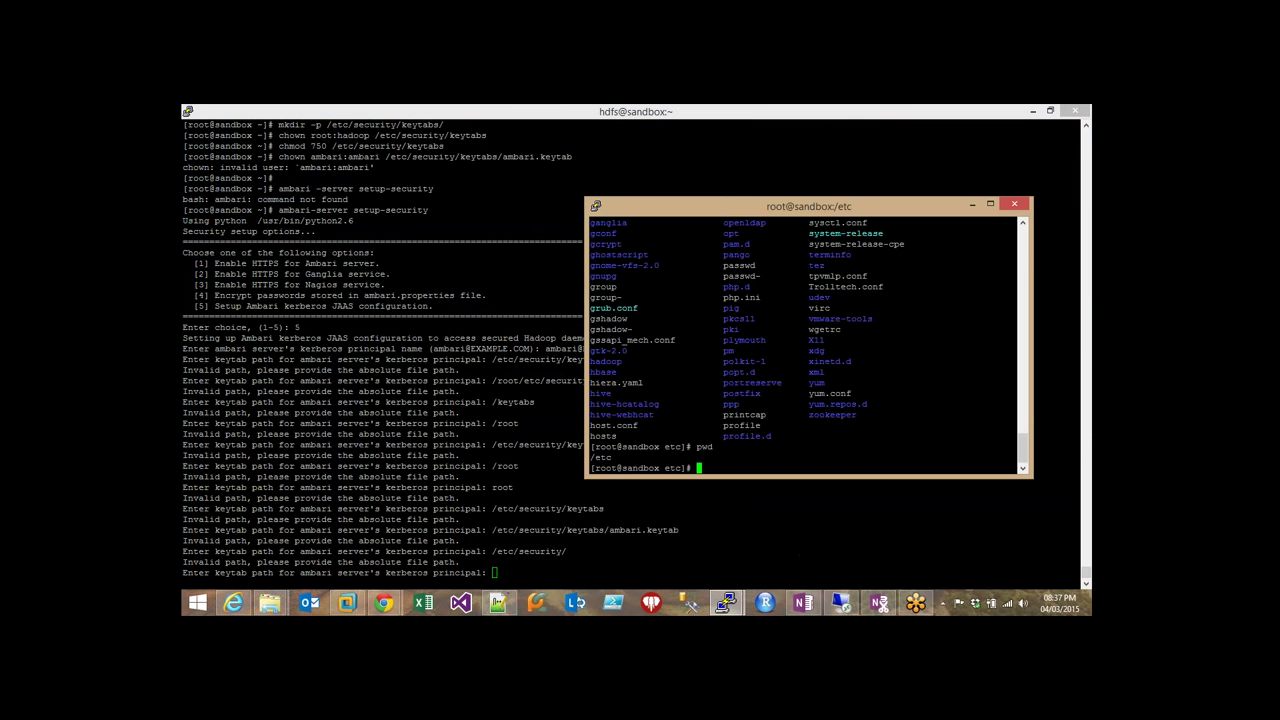
pyautogui.write('cd security')
pyautogui.press('Return')
pyautogui.write('cd ')
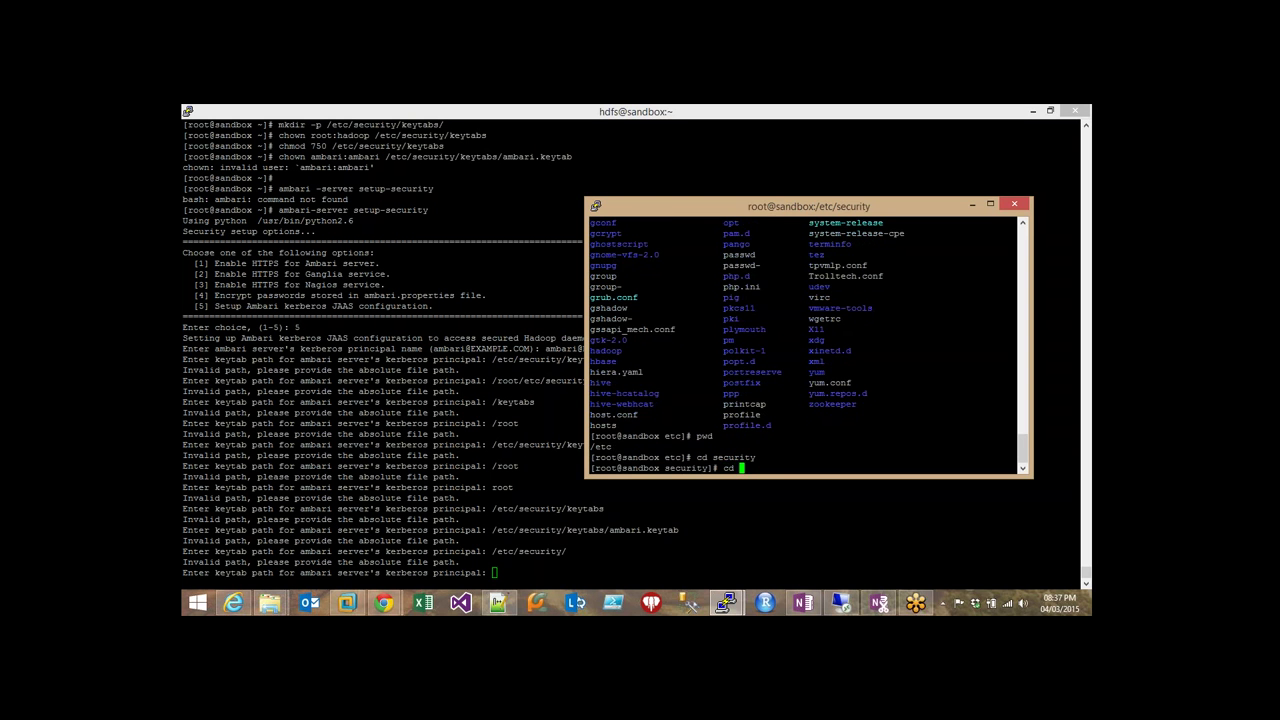
pyautogui.write('keytabs')
pyautogui.press('Return')
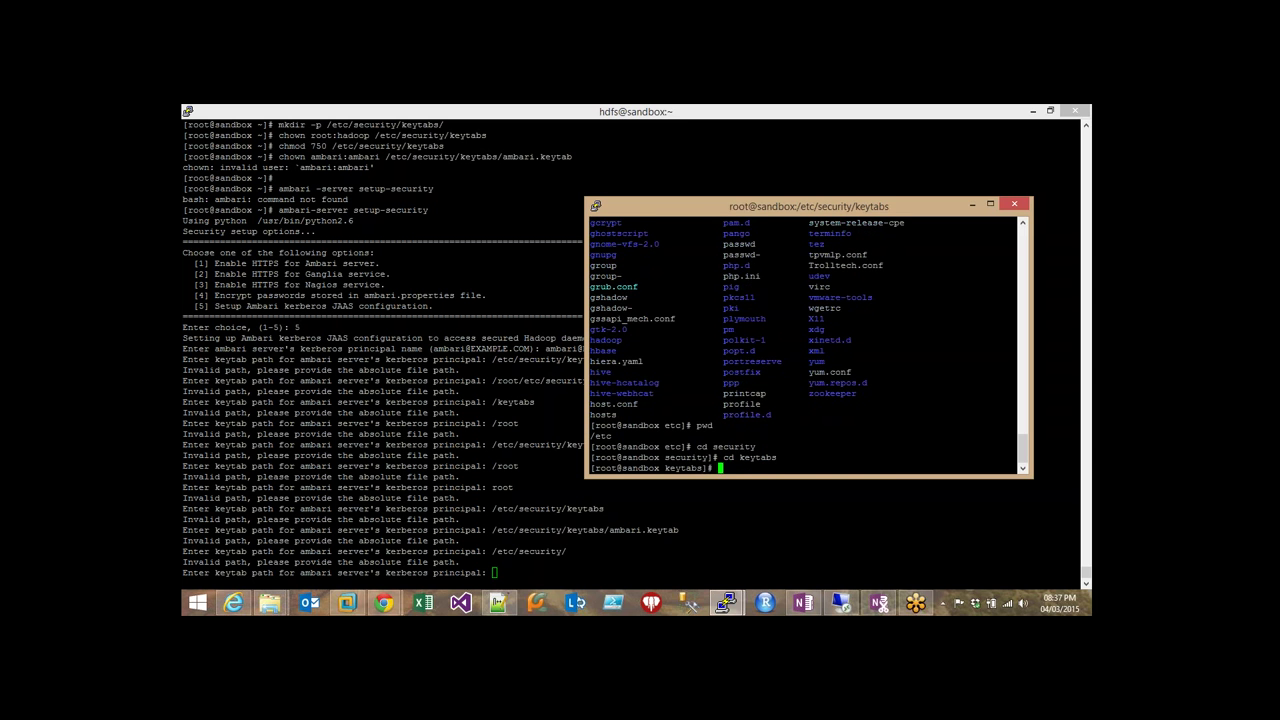
pyautogui.write('pwd')
pyautogui.press('Return')
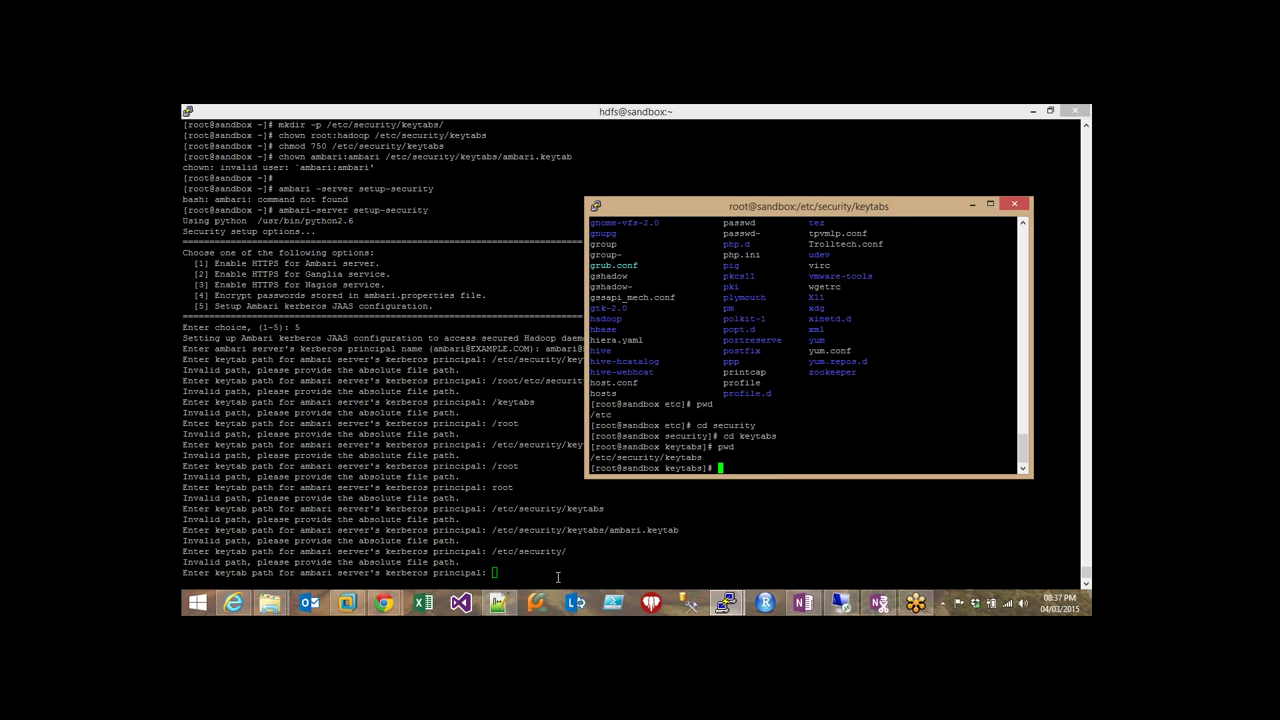
# Minimize the keytabs session and type /etc/security/keytabs/ambari.keytab at the setup prompt.
pyautogui.click(520, 572)
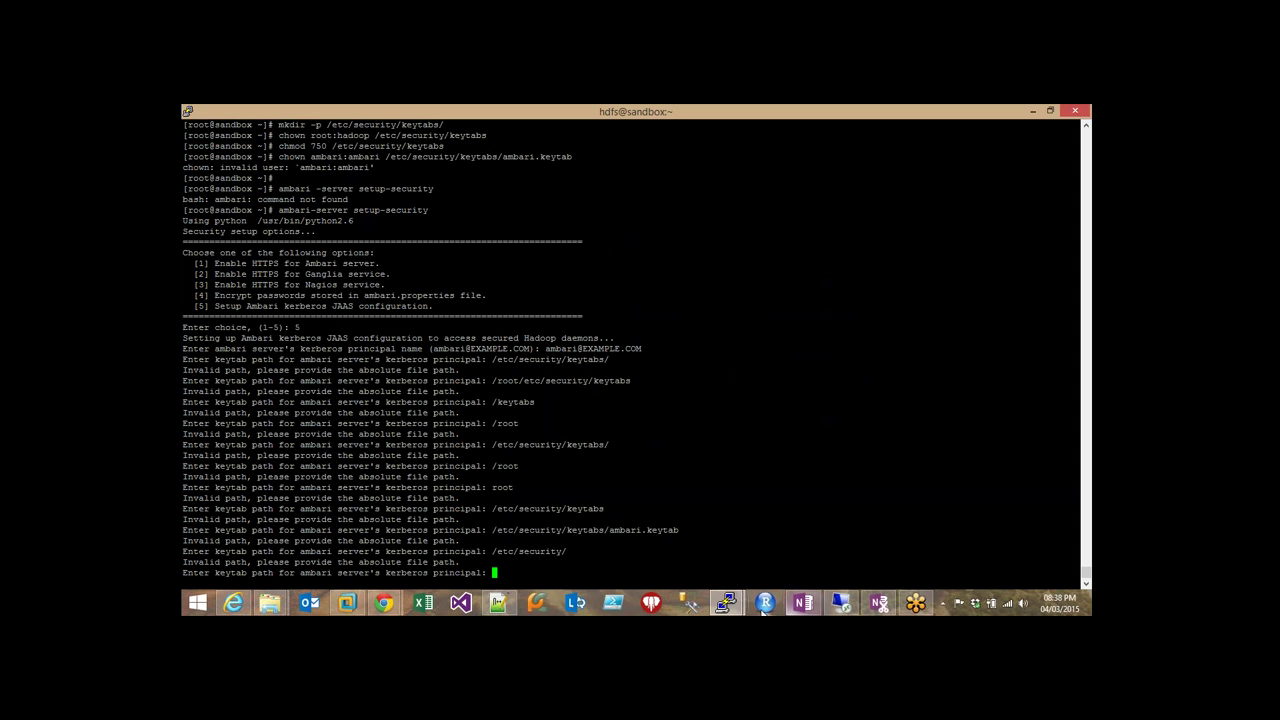
pyautogui.click(726, 602)
pyautogui.click(744, 574)
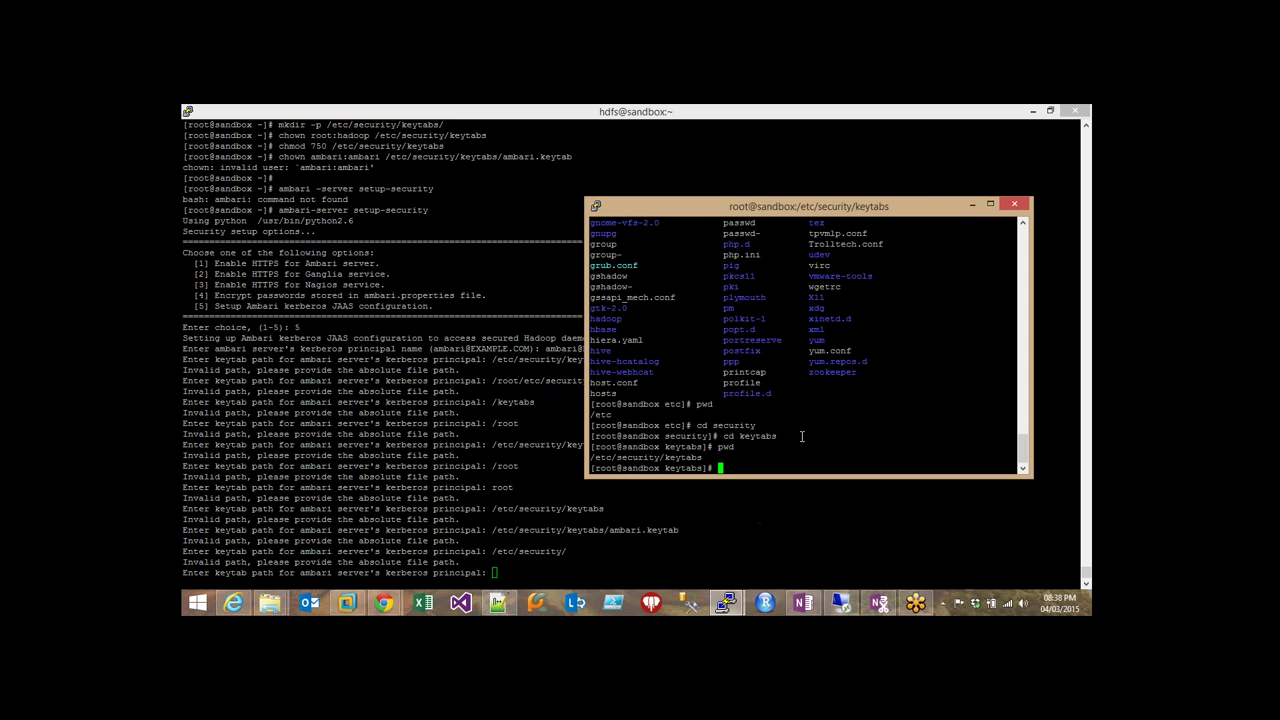
pyautogui.click(972, 204)
pyautogui.write('/etc')
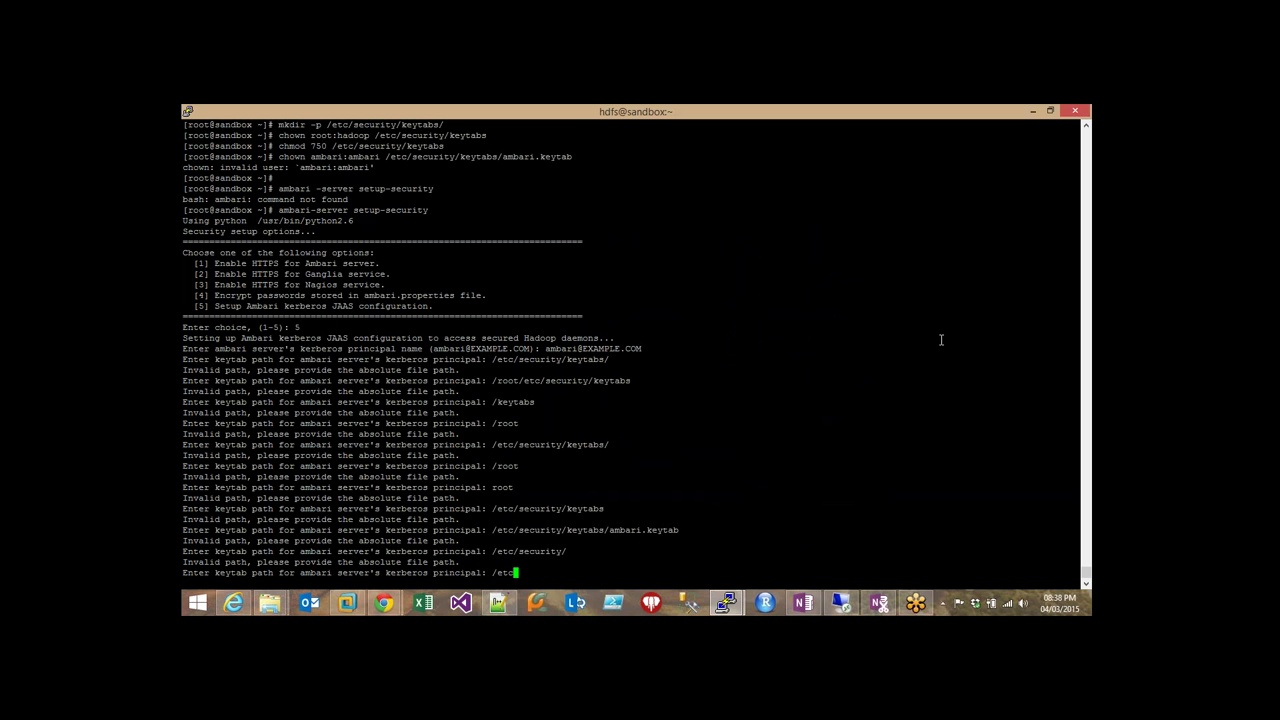
pyautogui.write('/security/keytabs/ambari.keytab')
# Resubmit the ambari.keytab path, try 'clear', then abort setup-security with Ctrl+C.
pyautogui.press('Return')
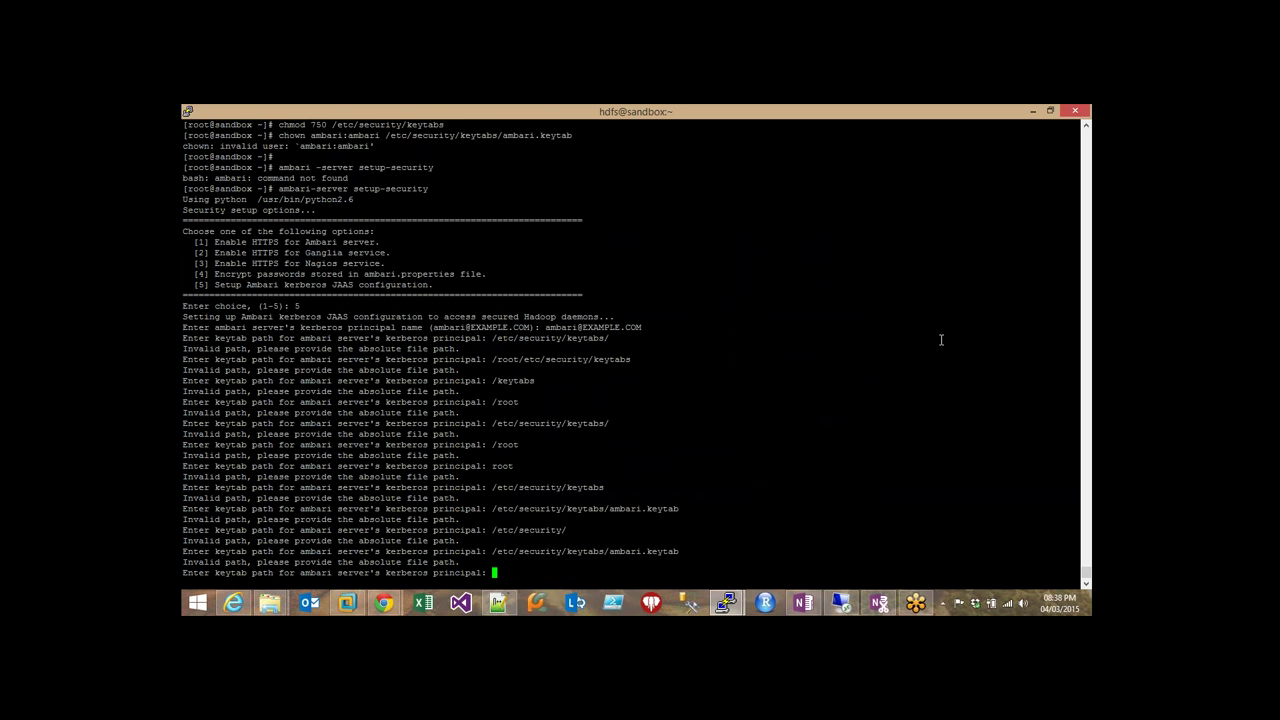
pyautogui.write('clear')
pyautogui.press('Return')
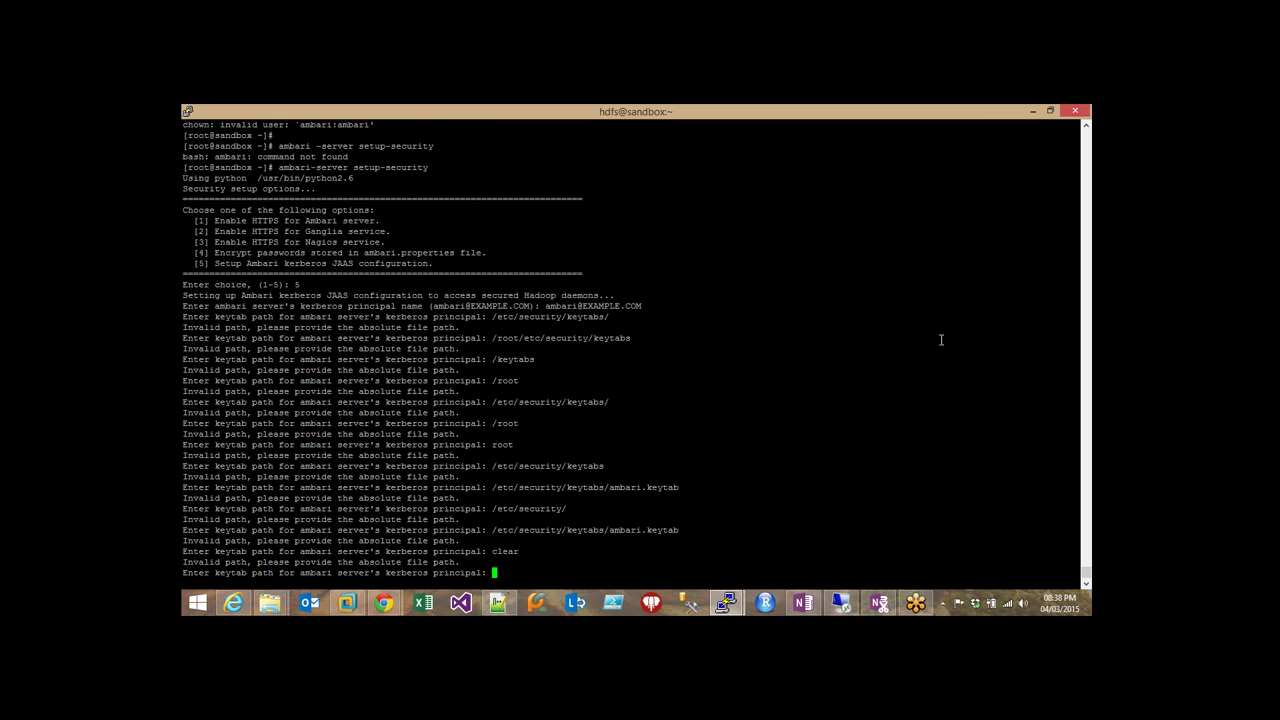
pyautogui.hotkey('ctrl', 'c')
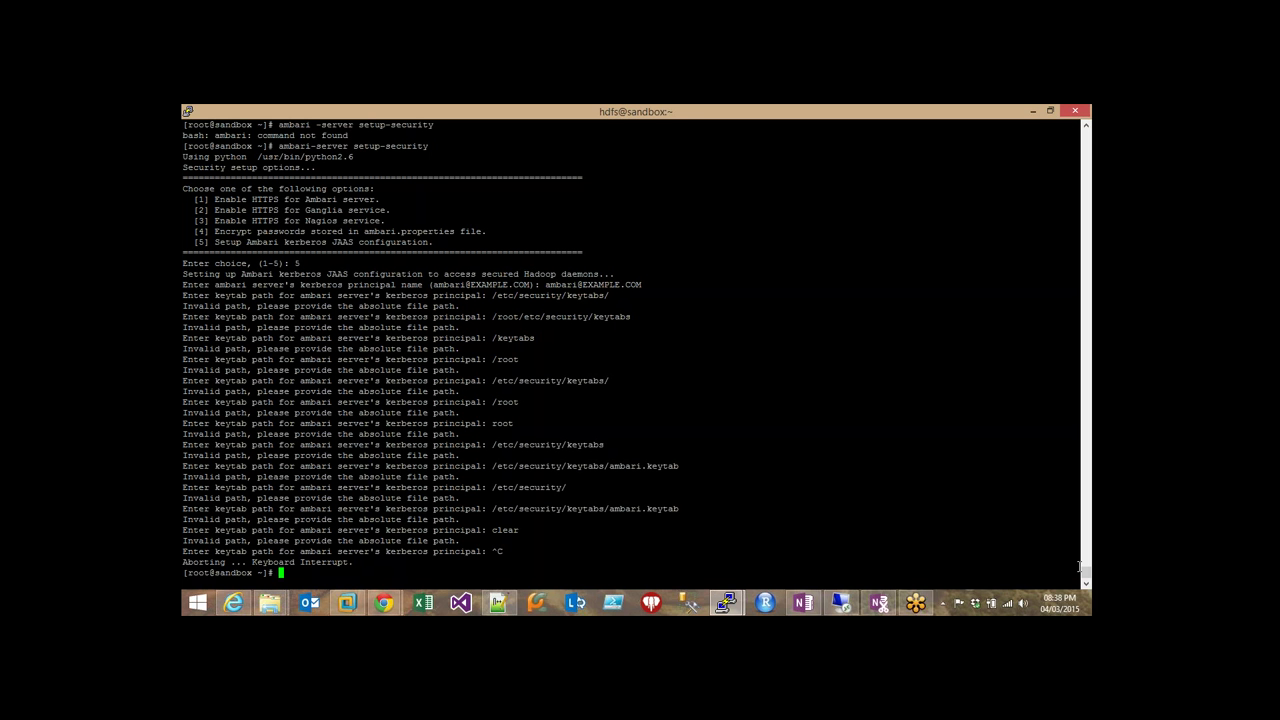
pyautogui.press('Up')
pyautogui.press('Return')
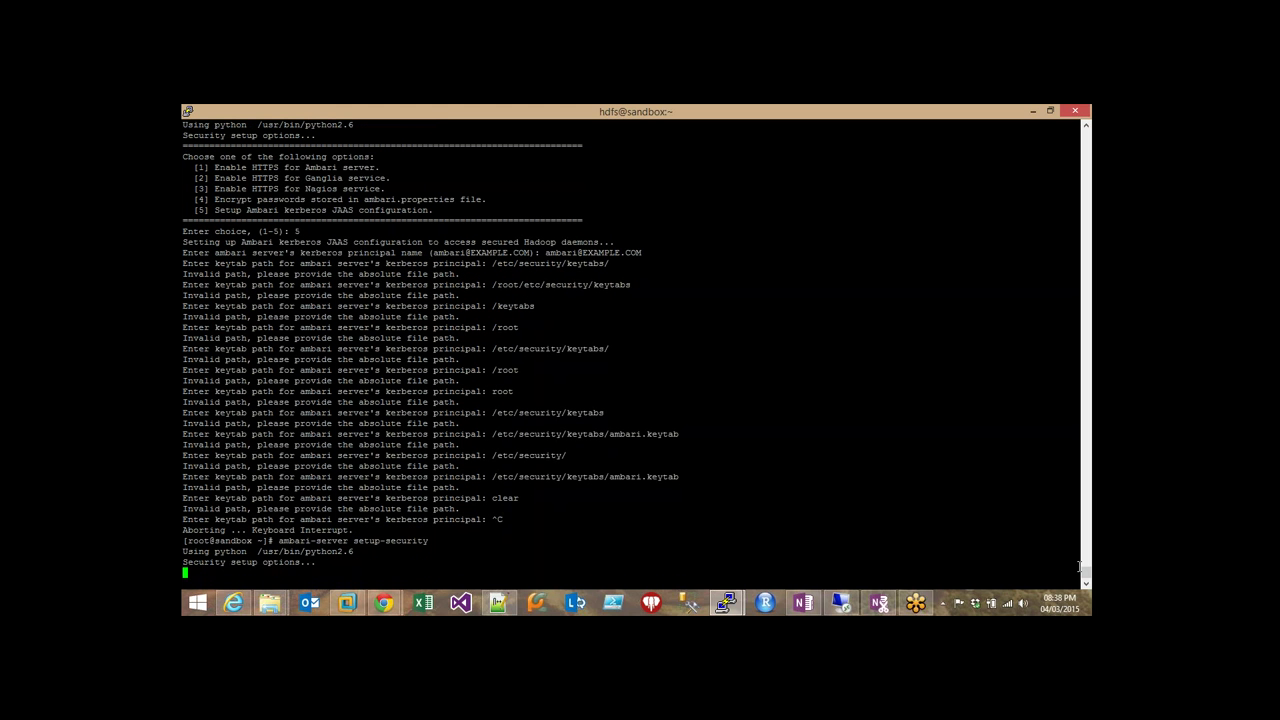
pyautogui.write('5')
pyautogui.press('Return')
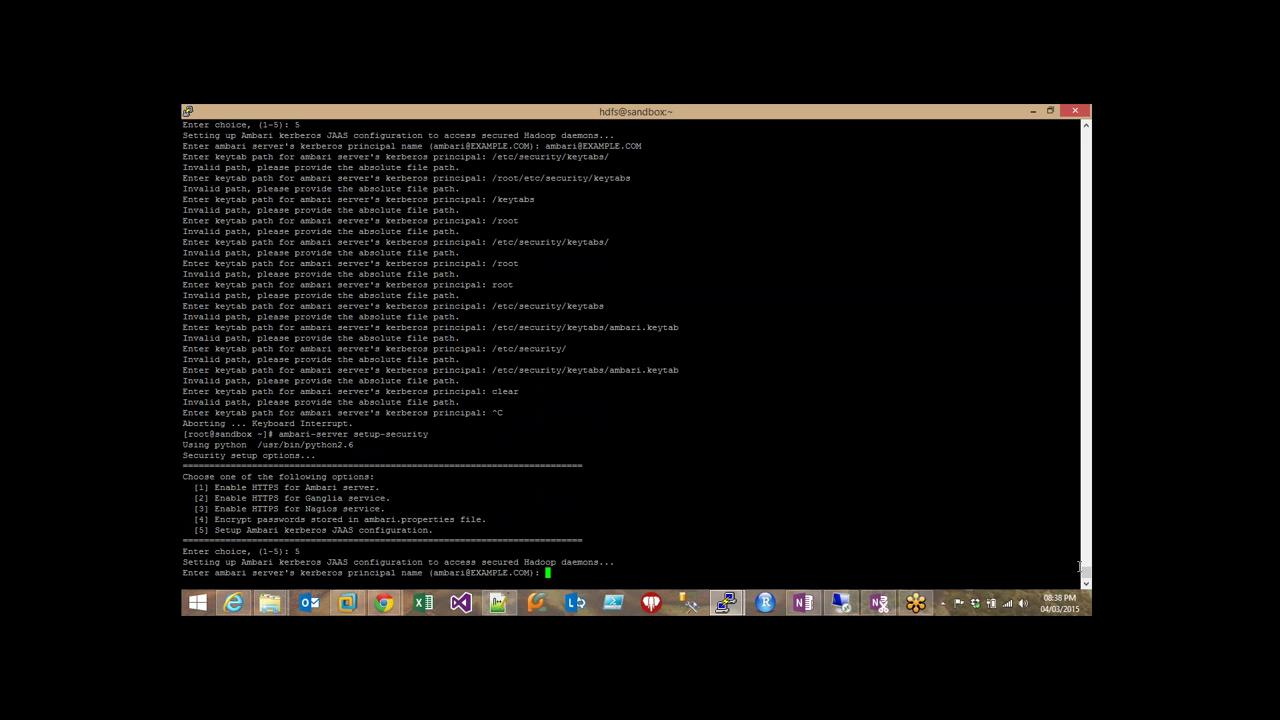
pyautogui.write('ambari@EXAMPLE.COM')
pyautogui.press('Return')
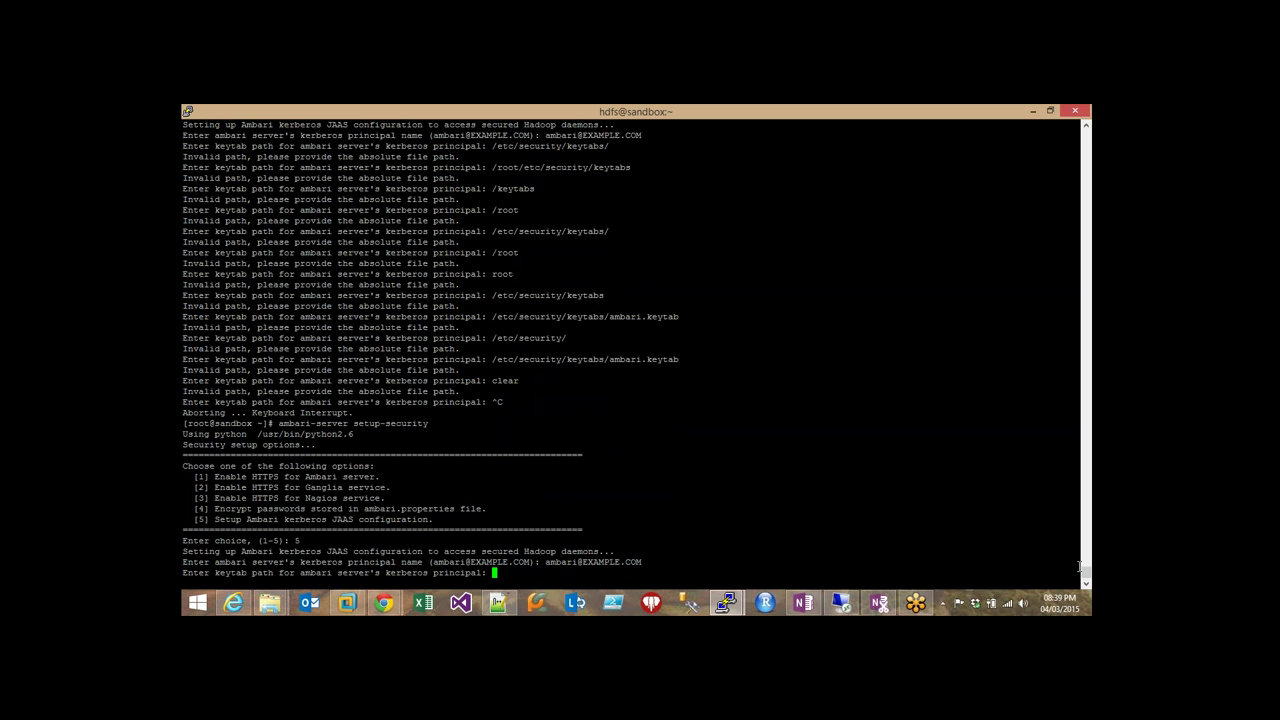
pyautogui.write('/etc/security/keytabs')
pyautogui.press('Return')
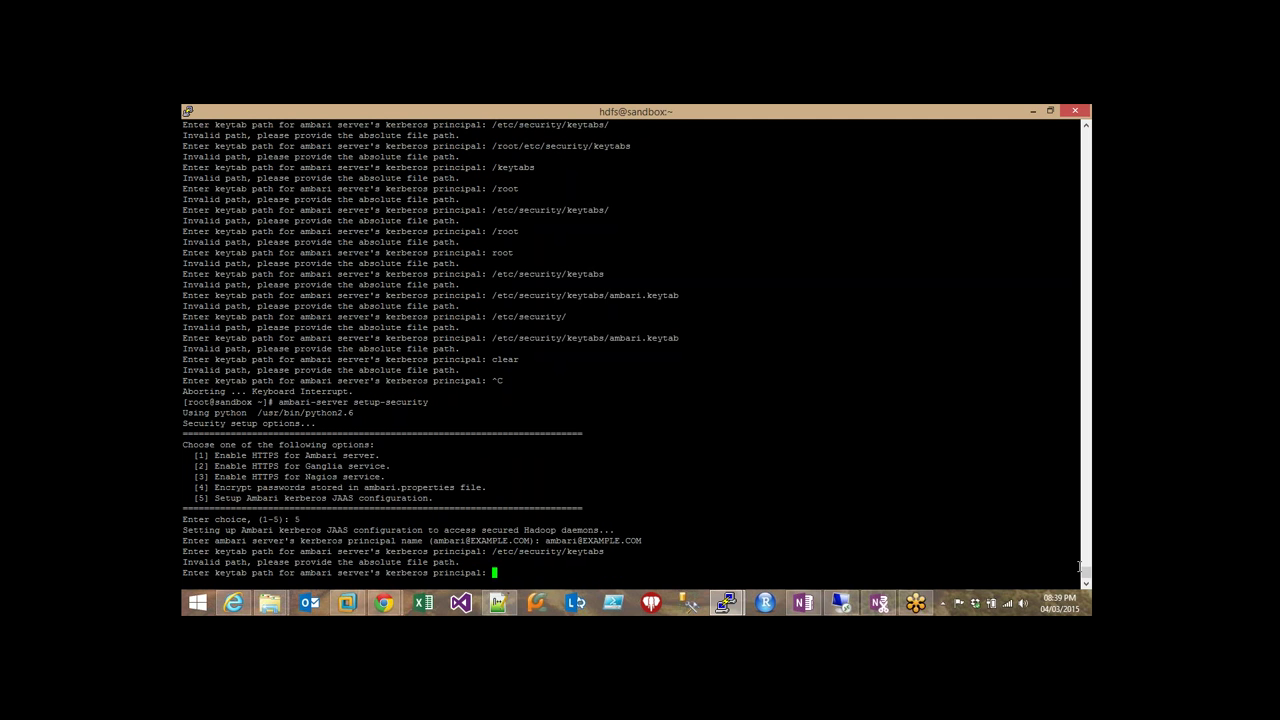
# Abort the JAAS setup with Ctrl+C at the keytab path prompt.
pyautogui.hotkey('ctrl', 'c')
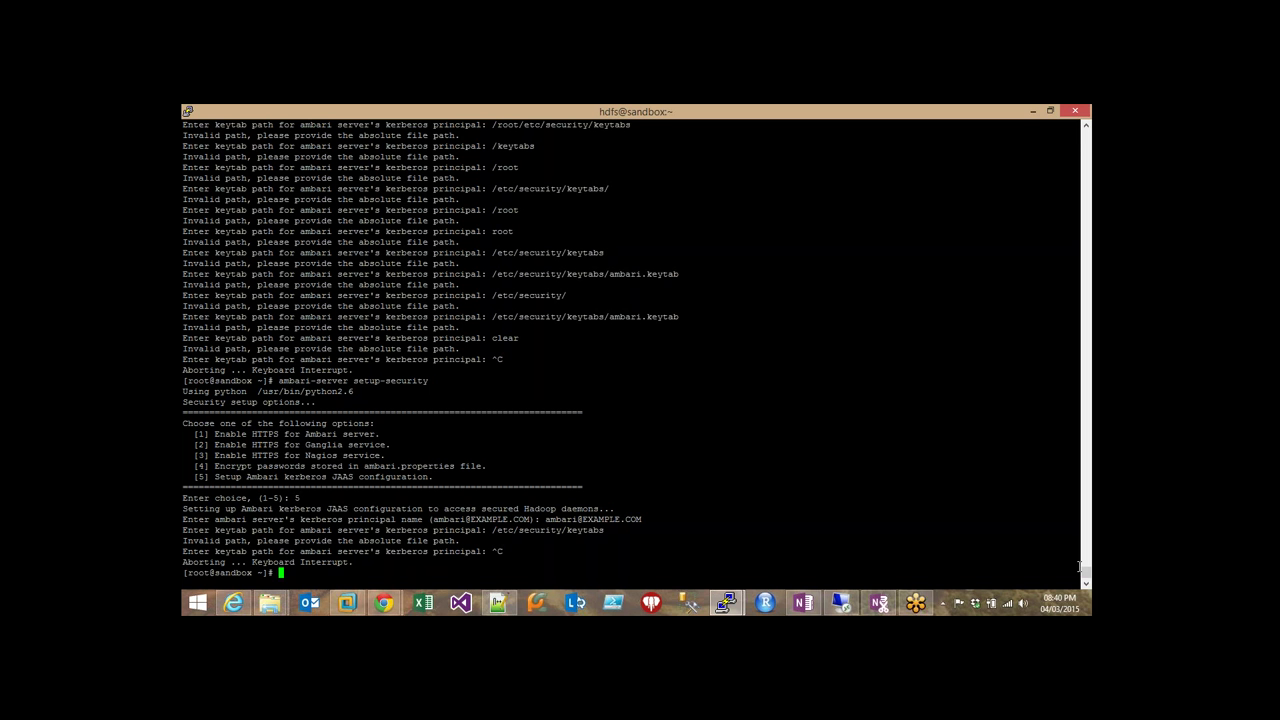
# Type klist -k -t /etc/security/keytabs/nn.service.keytab at the root prompt.
pyautogui.write('klist -k -t /etc/security/keytabs/nn.ser')
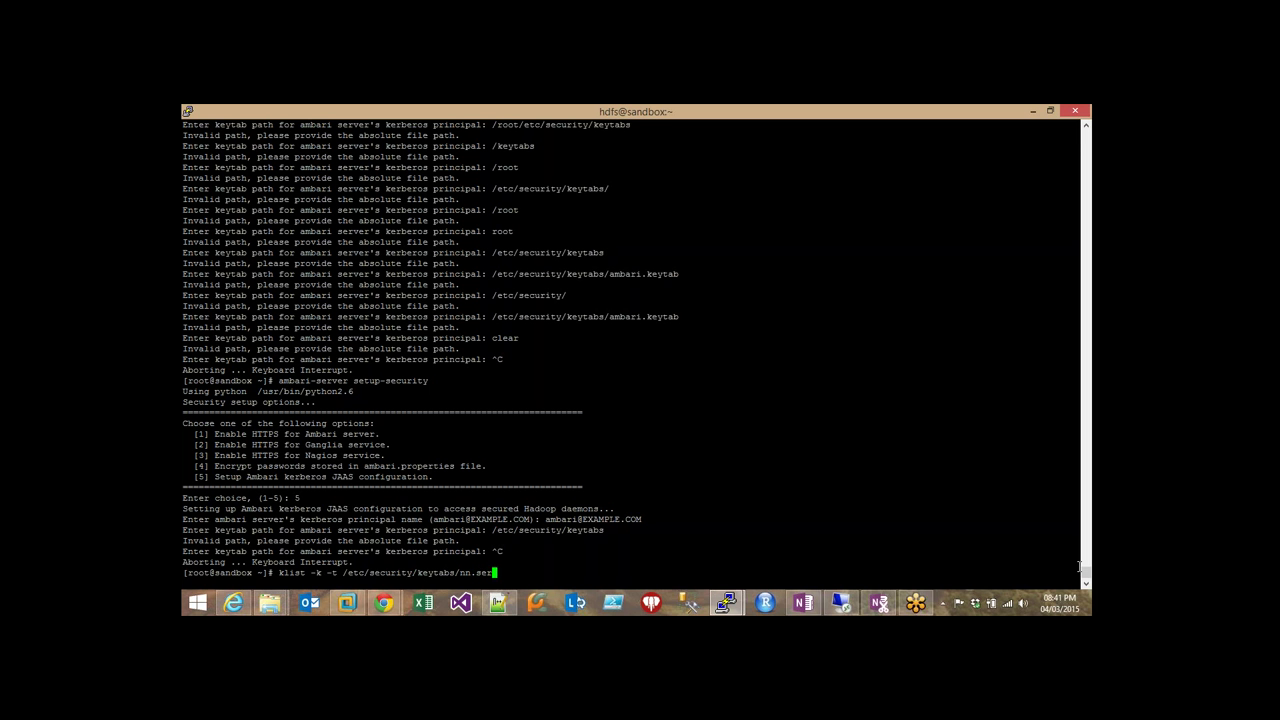
pyautogui.write('vice.keytab')
# Switch to the Ambari browser window and advance the security wizard to Configure Services.
pyautogui.click(386, 604)
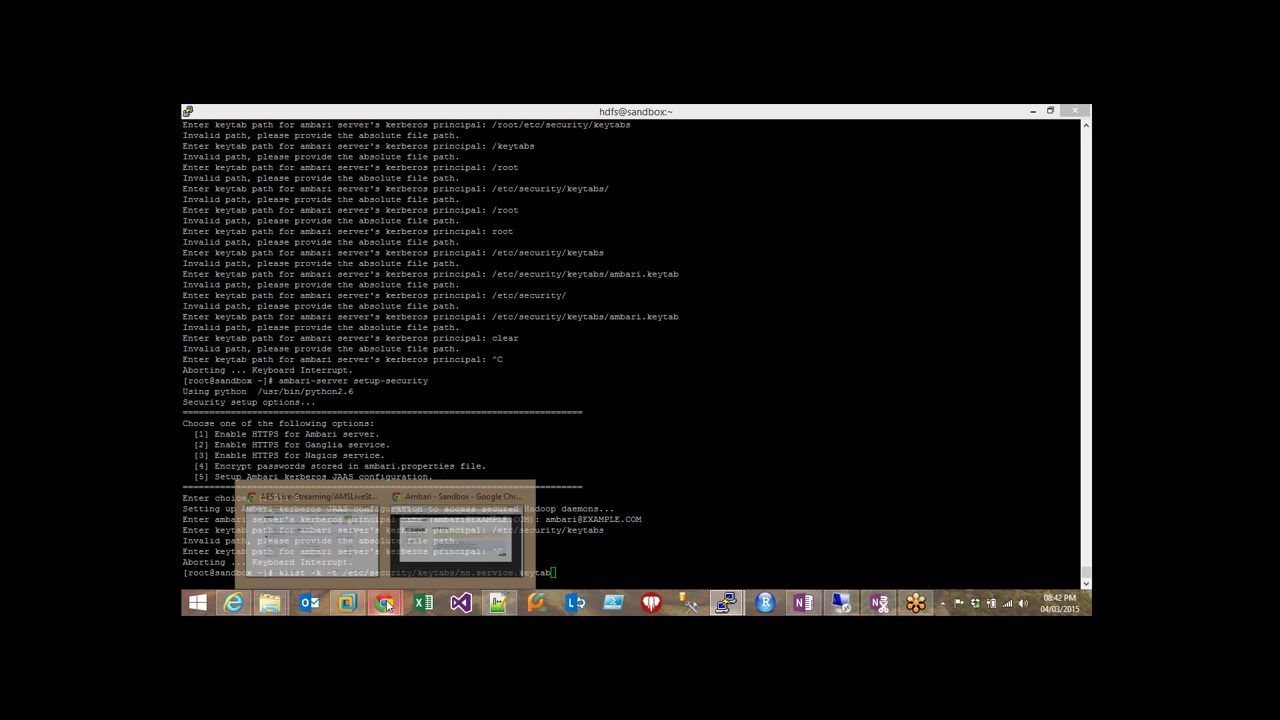
pyautogui.click(455, 553)
pyautogui.click(948, 440)
pyautogui.click(948, 437)
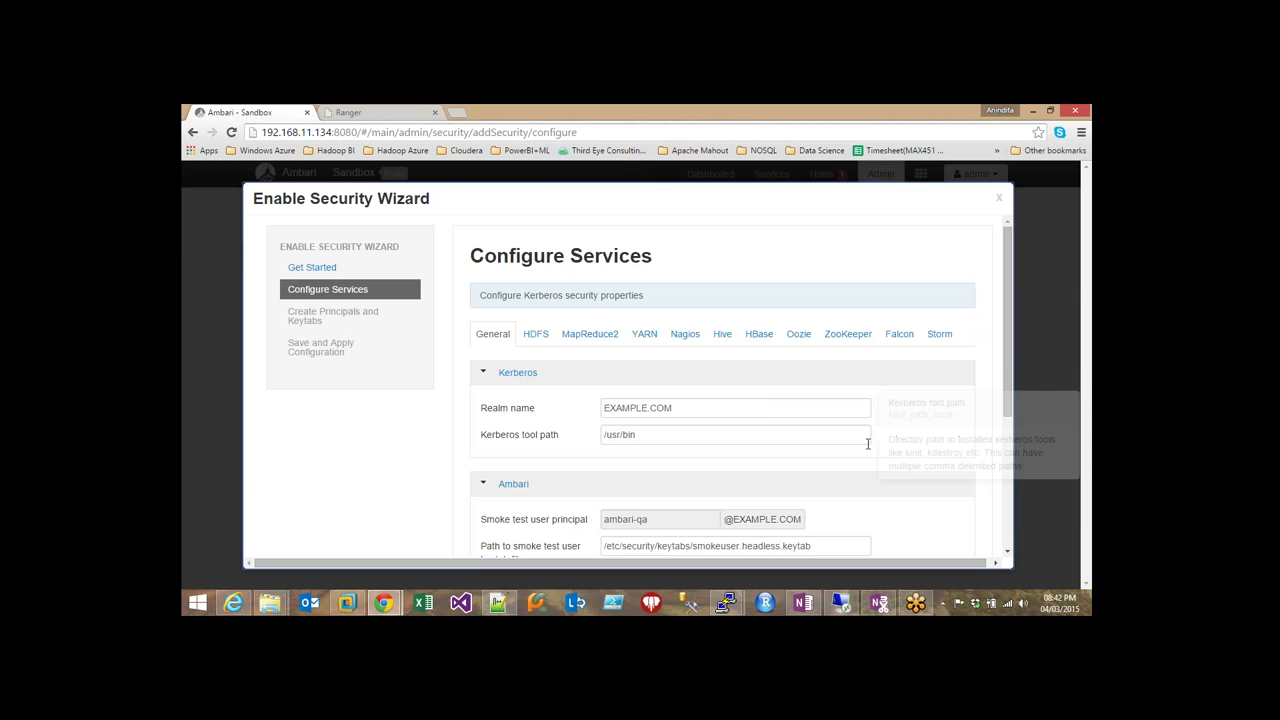
pyautogui.moveTo(1009, 314); pyautogui.dragTo(1012, 405)
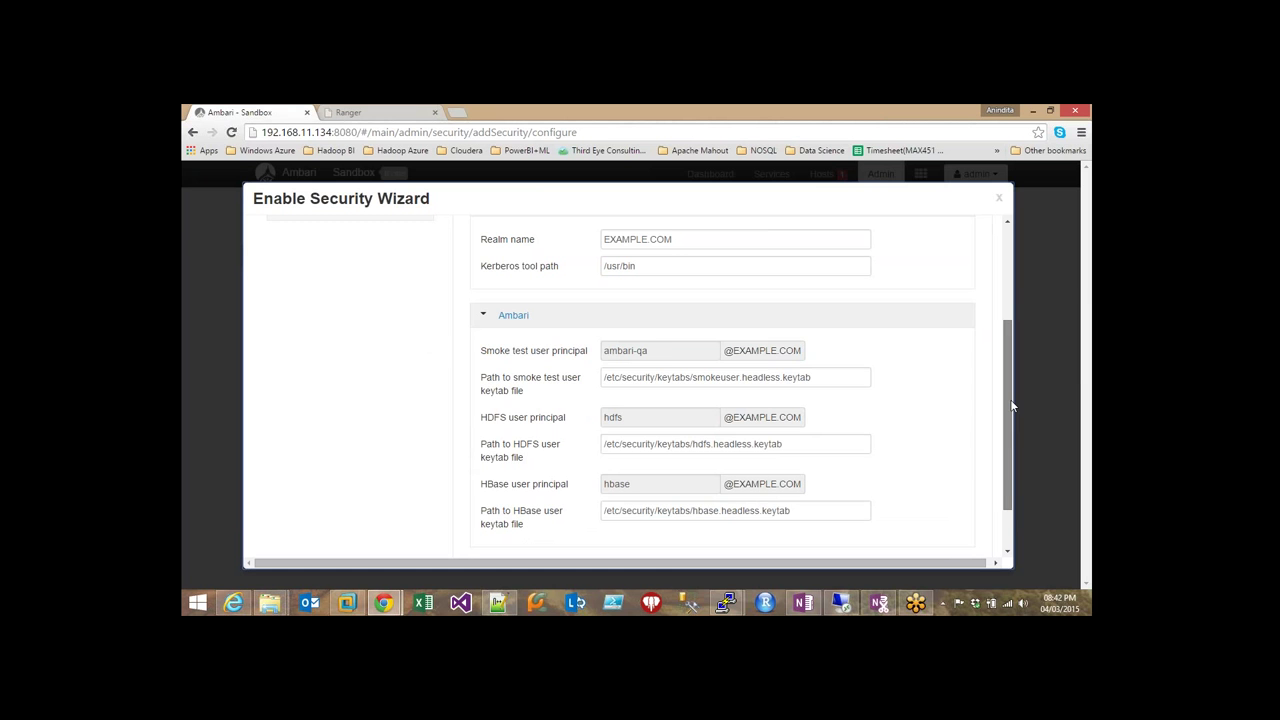
pyautogui.moveTo(660, 350)
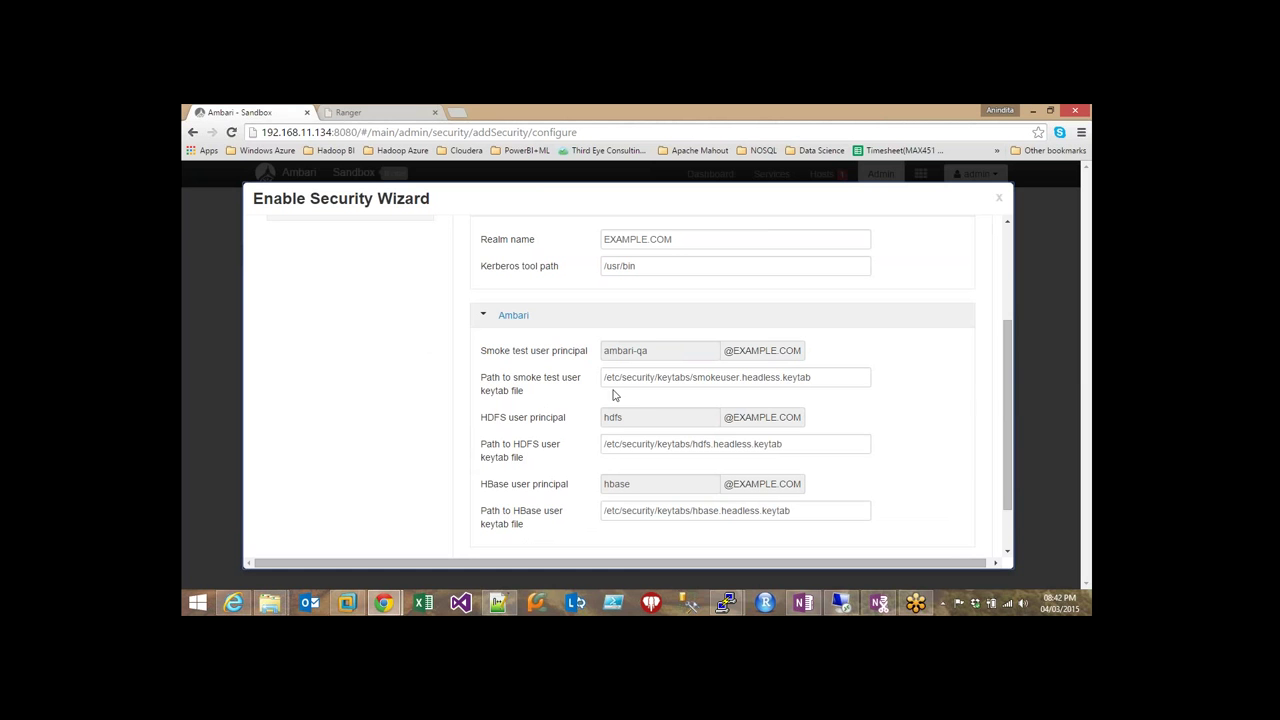
pyautogui.moveTo(656, 378)
pyautogui.moveTo(596, 425)
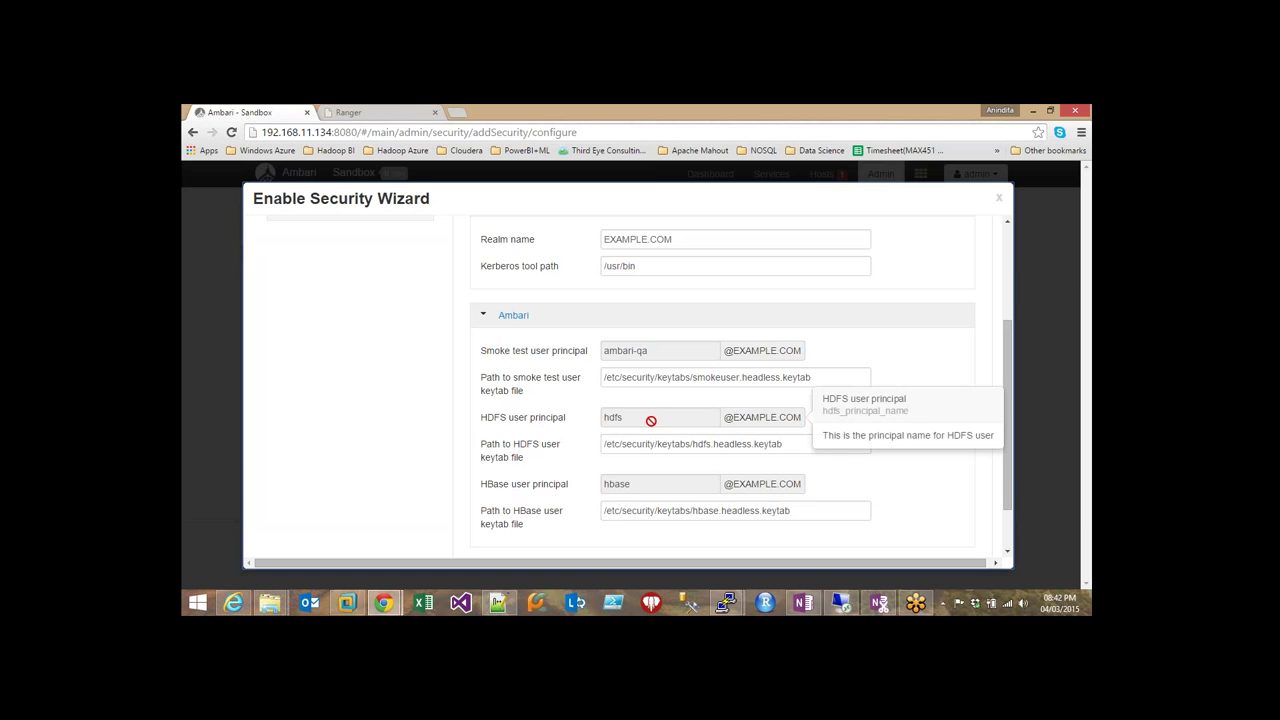
pyautogui.moveTo(558, 456)
pyautogui.moveTo(709, 491)
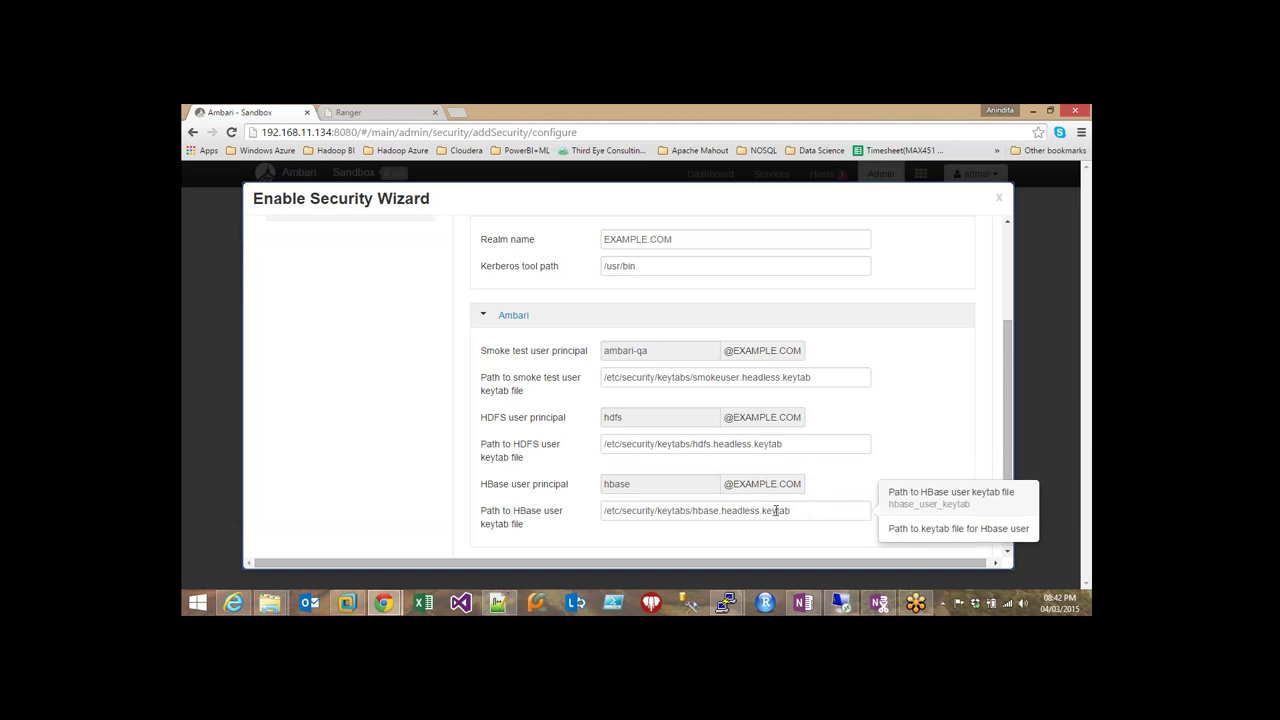
pyautogui.scroll(-1, 760, 500)
pyautogui.scroll(5, 720, 400)
# Review HDFS and MapReduce2 History Server principals, ending on YARN's rm/_HOST principal.
pyautogui.click(536, 334)
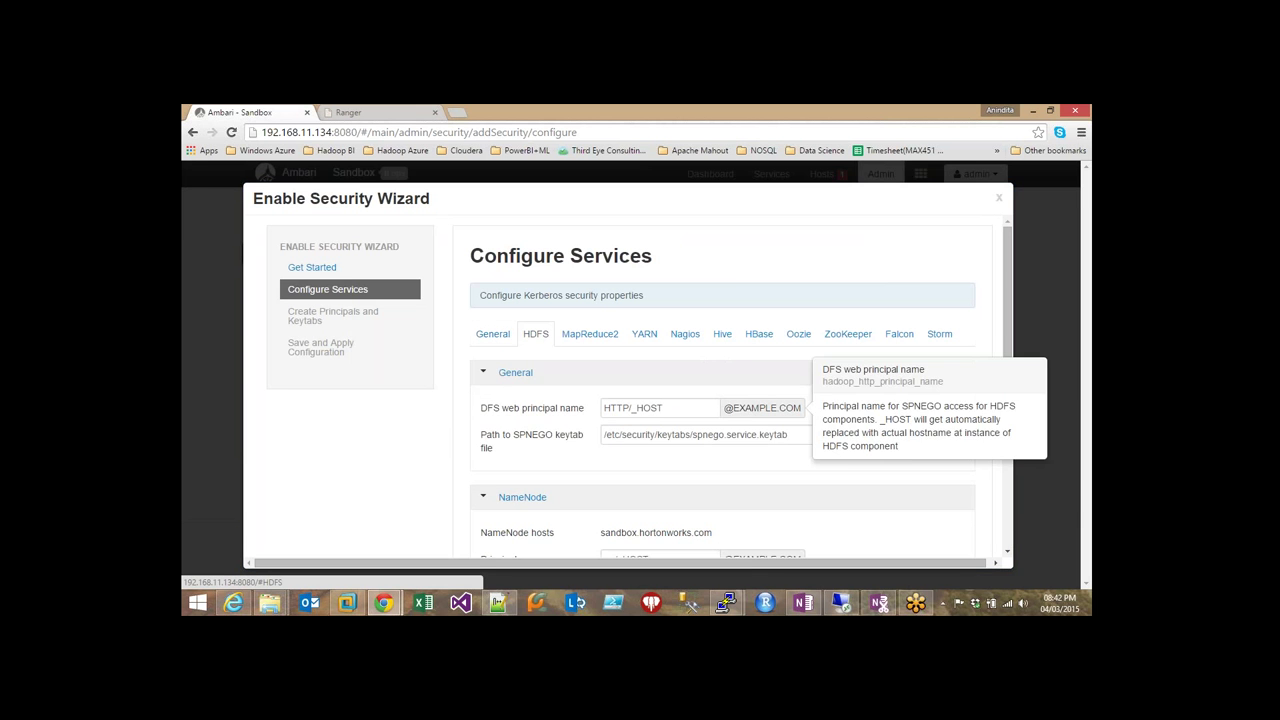
pyautogui.scroll(-2, 780, 443)
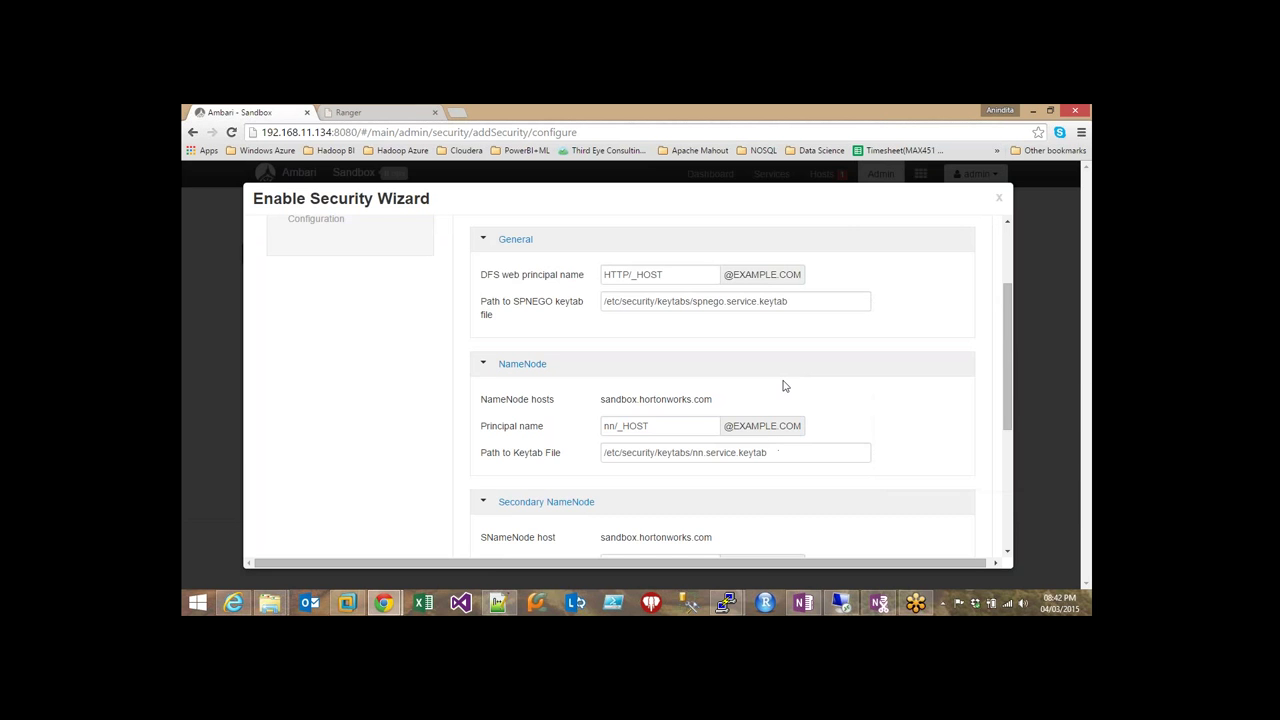
pyautogui.scroll(-4, 784, 386)
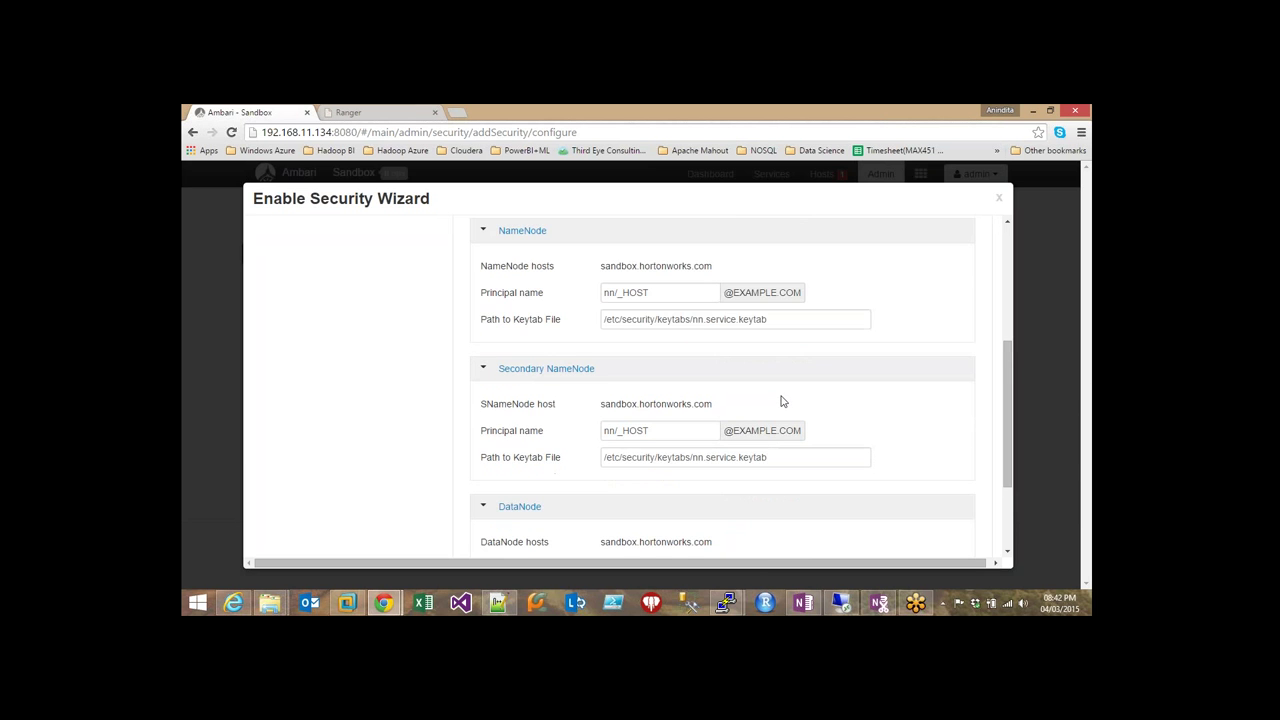
pyautogui.scroll(5, 710, 428)
pyautogui.click(590, 267)
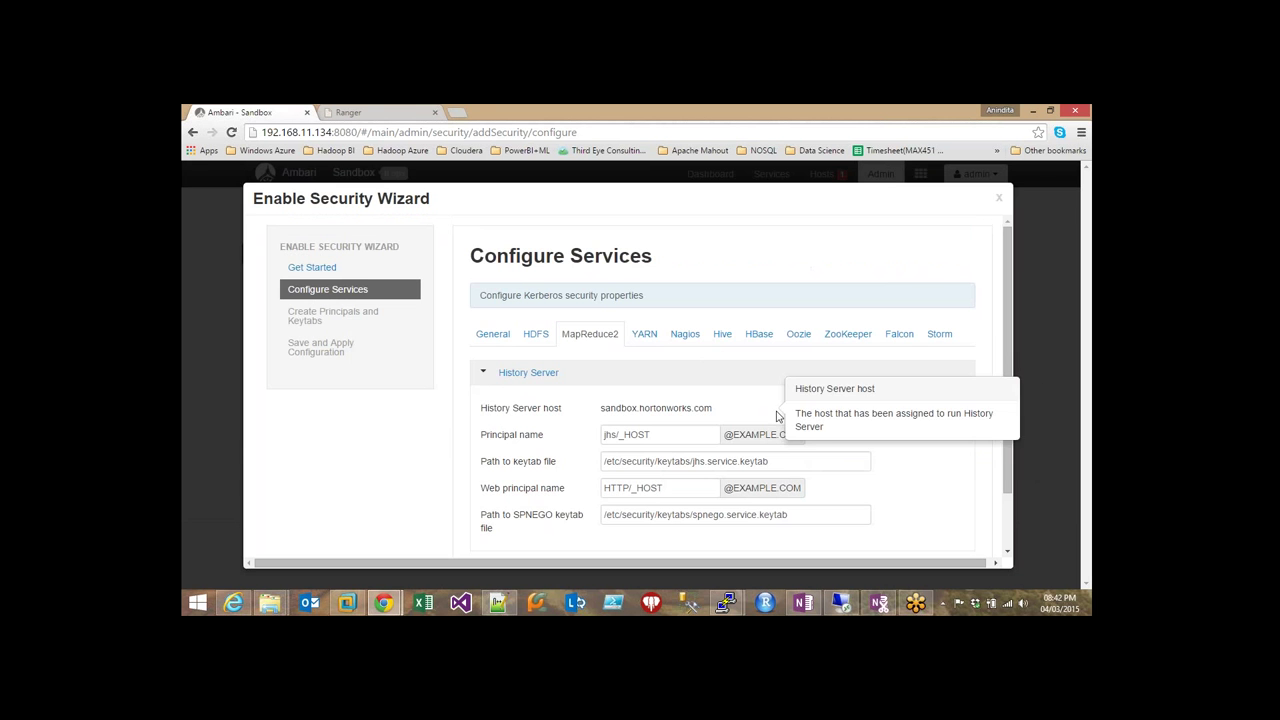
pyautogui.scroll(-1, 831, 416)
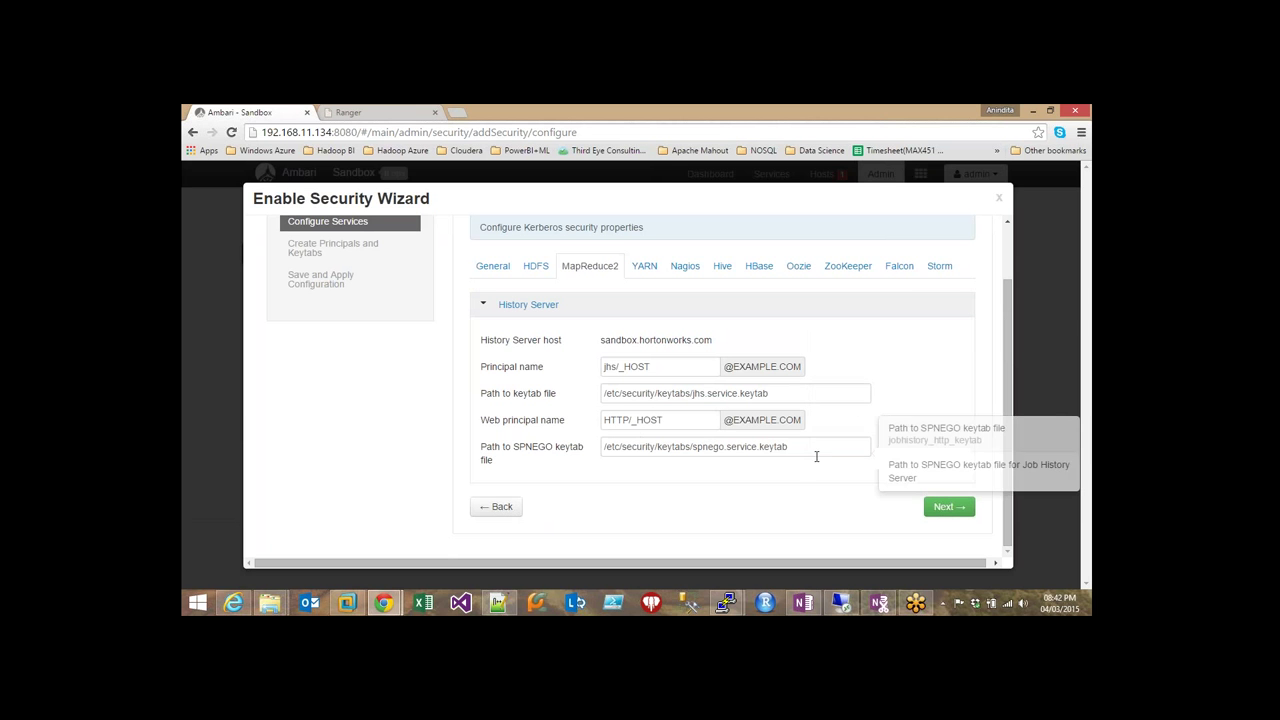
pyautogui.scroll(1, 829, 451)
pyautogui.click(655, 340)
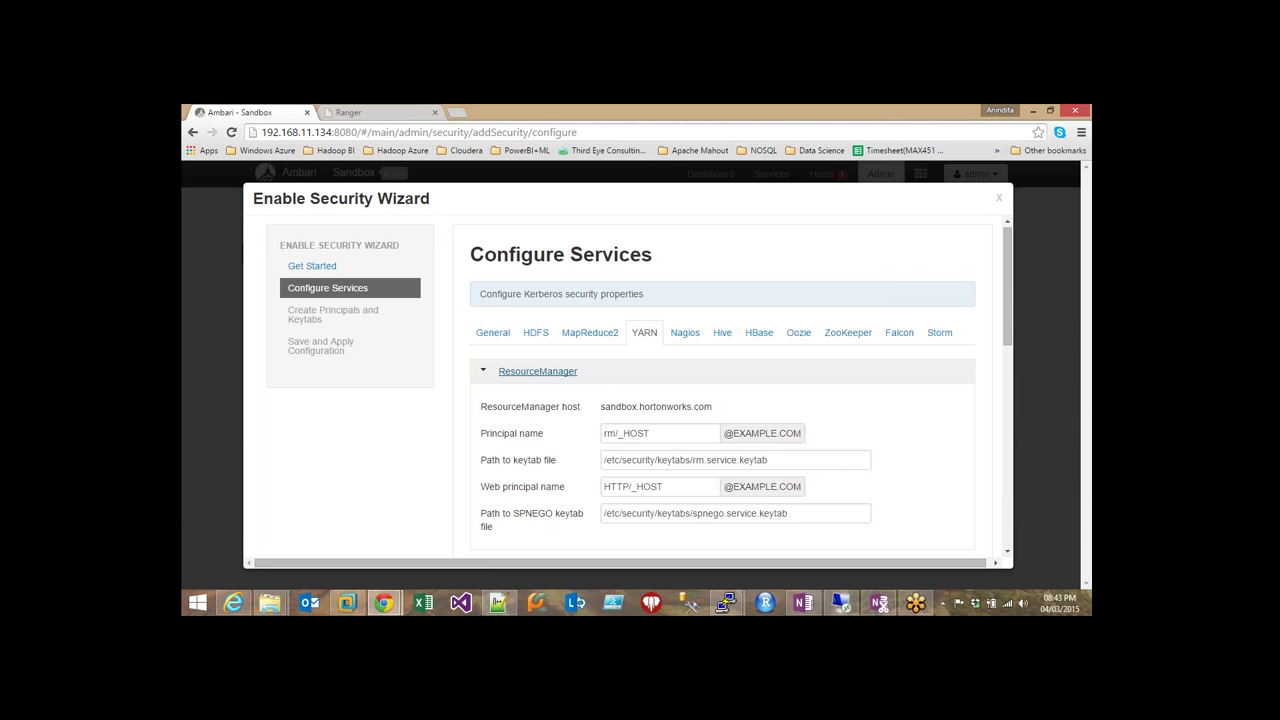
# Check YARN ResourceManager, NodeManager and App Timeline Server principals and keytab paths.
pyautogui.scroll(-1, 864, 434)
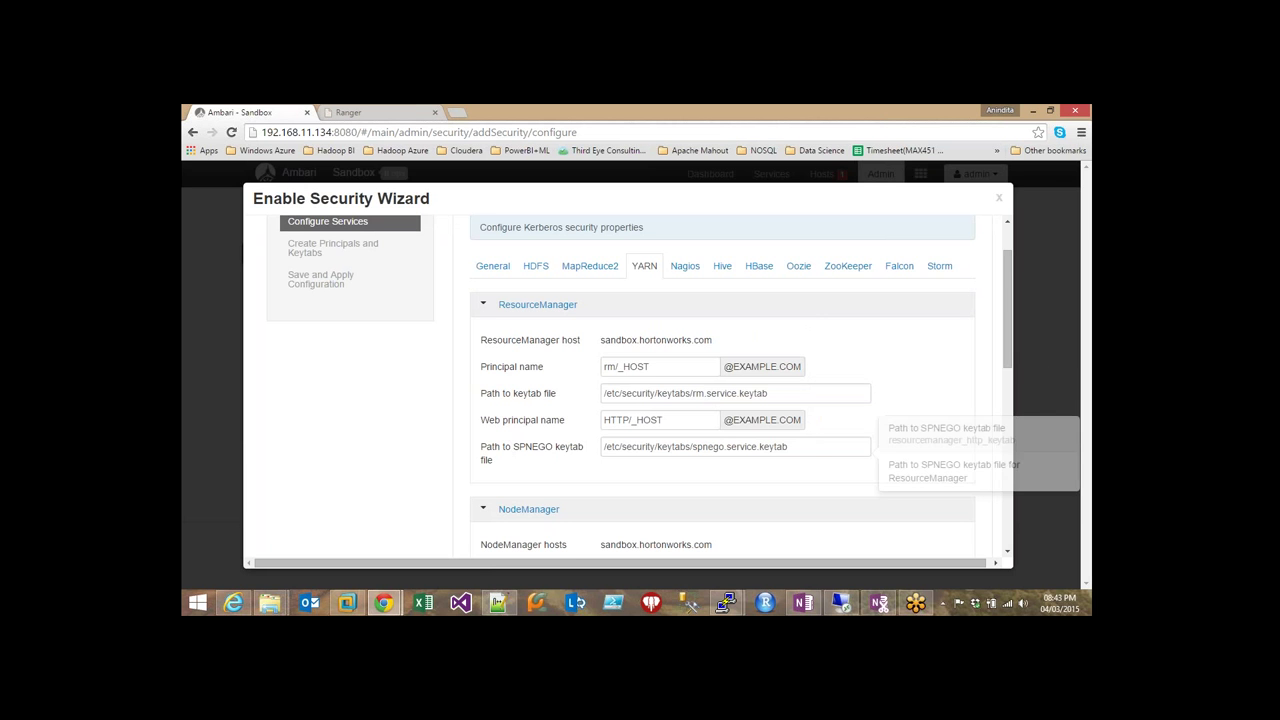
pyautogui.moveTo(660, 420)
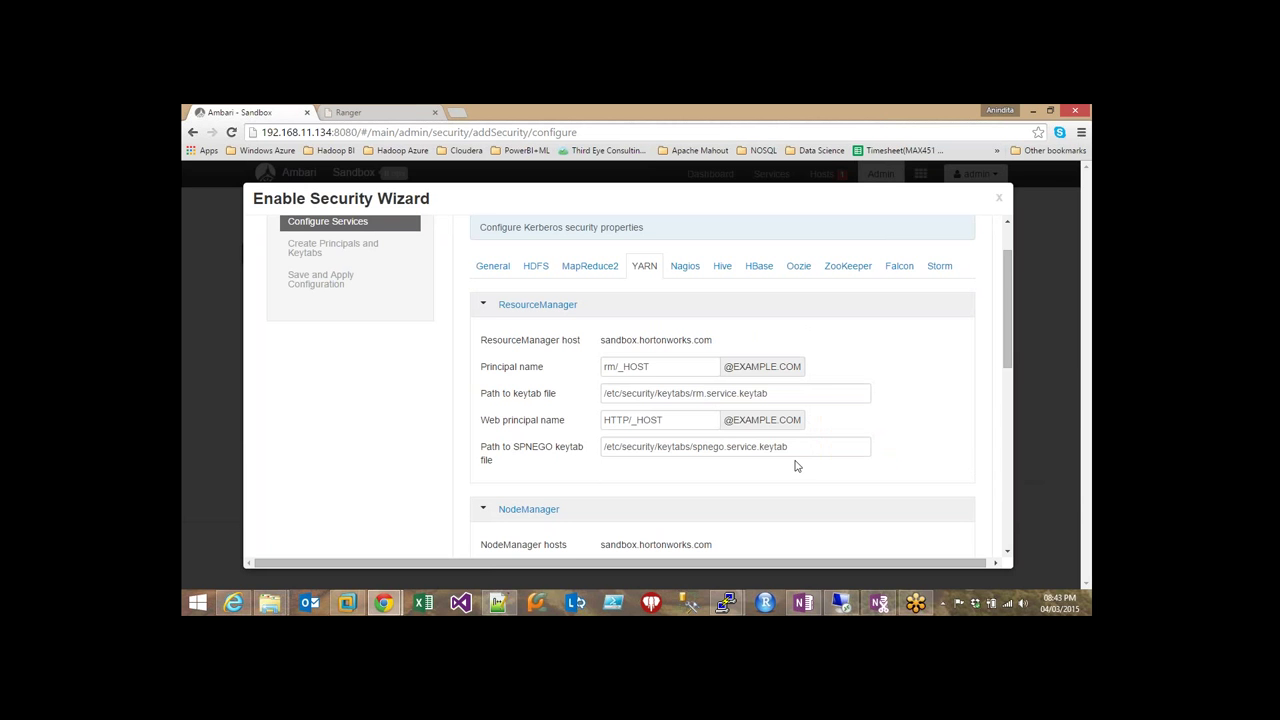
pyautogui.scroll(-1, 796, 467)
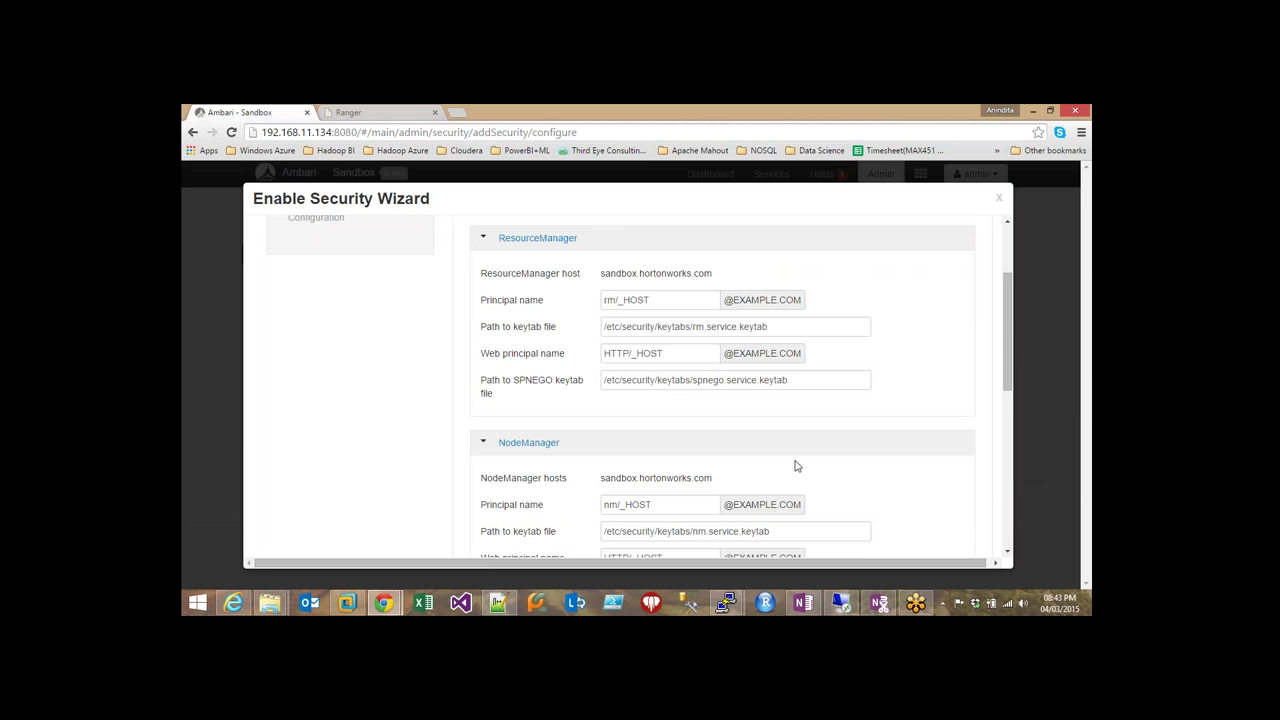
pyautogui.scroll(-2, 805, 458)
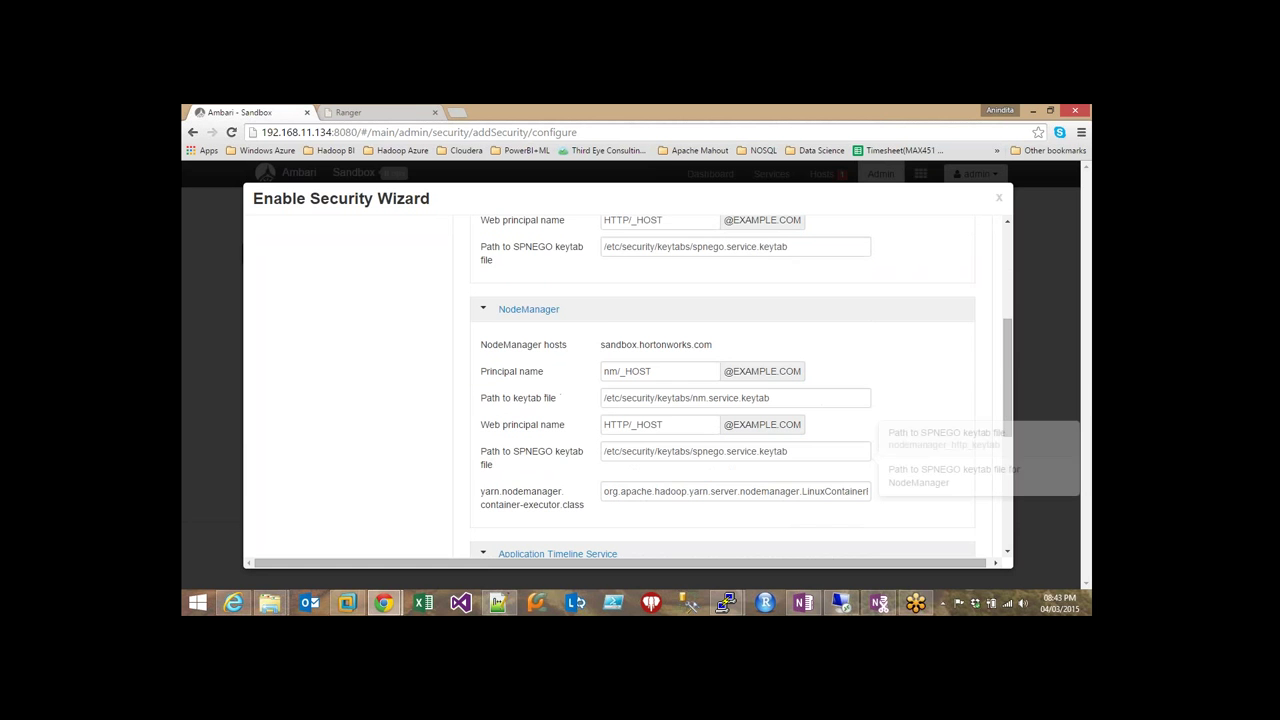
pyautogui.moveTo(842, 399)
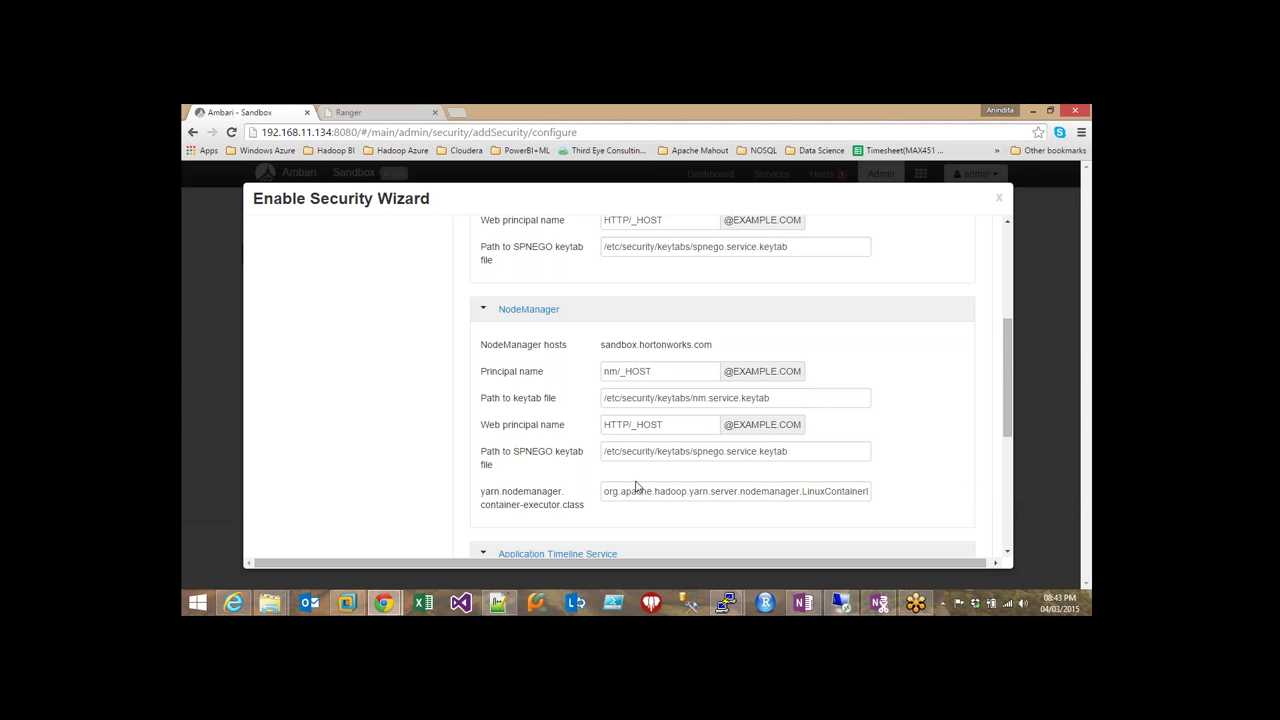
pyautogui.scroll(-2, 780, 400)
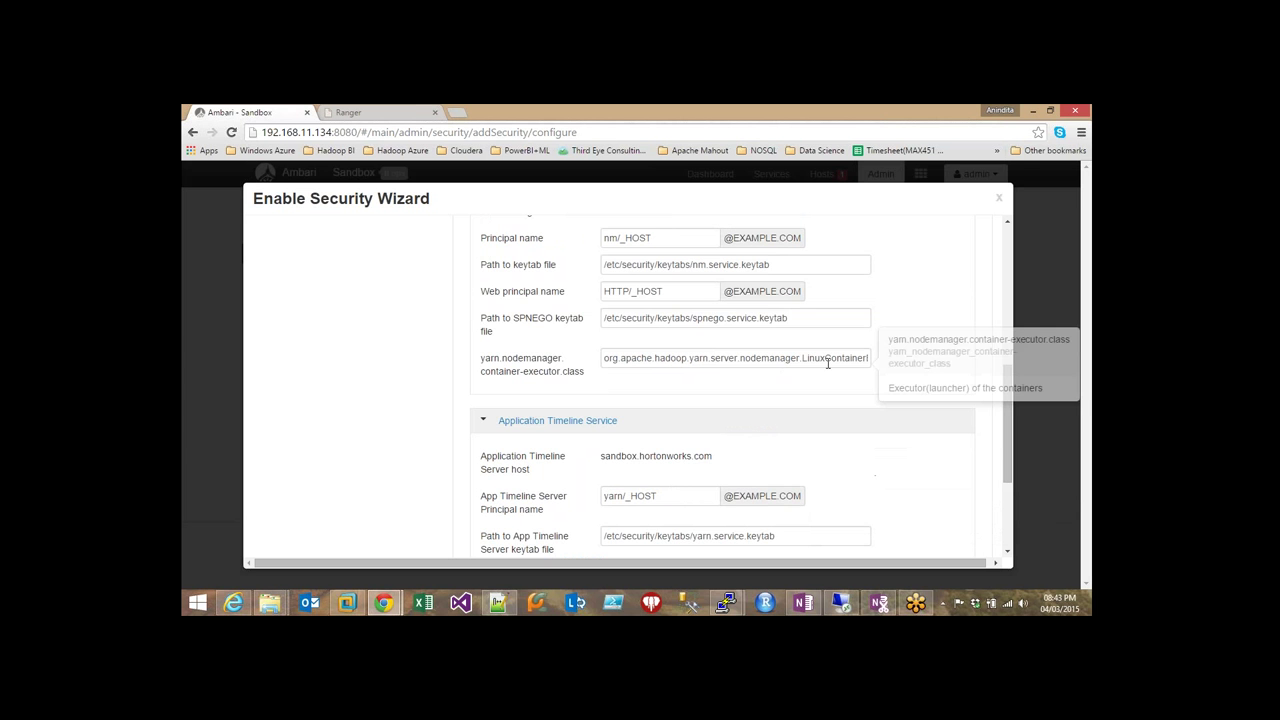
pyautogui.scroll(-2, 846, 434)
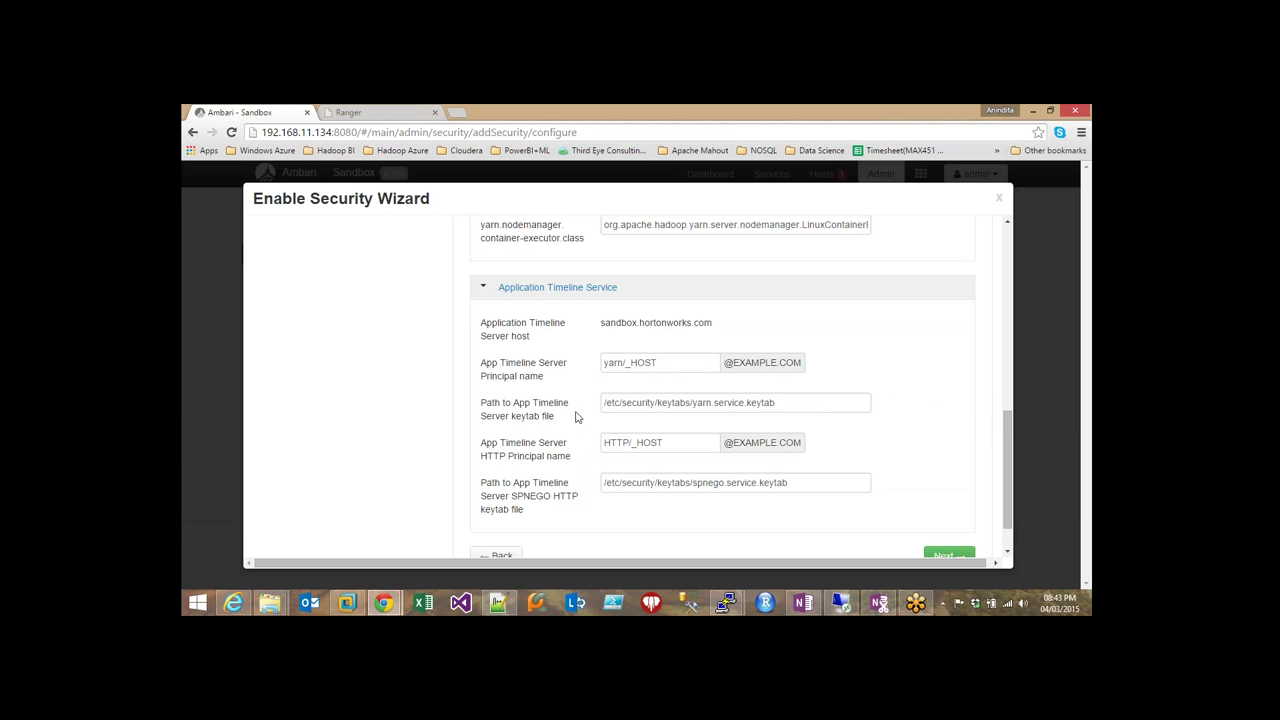
pyautogui.click(800, 405)
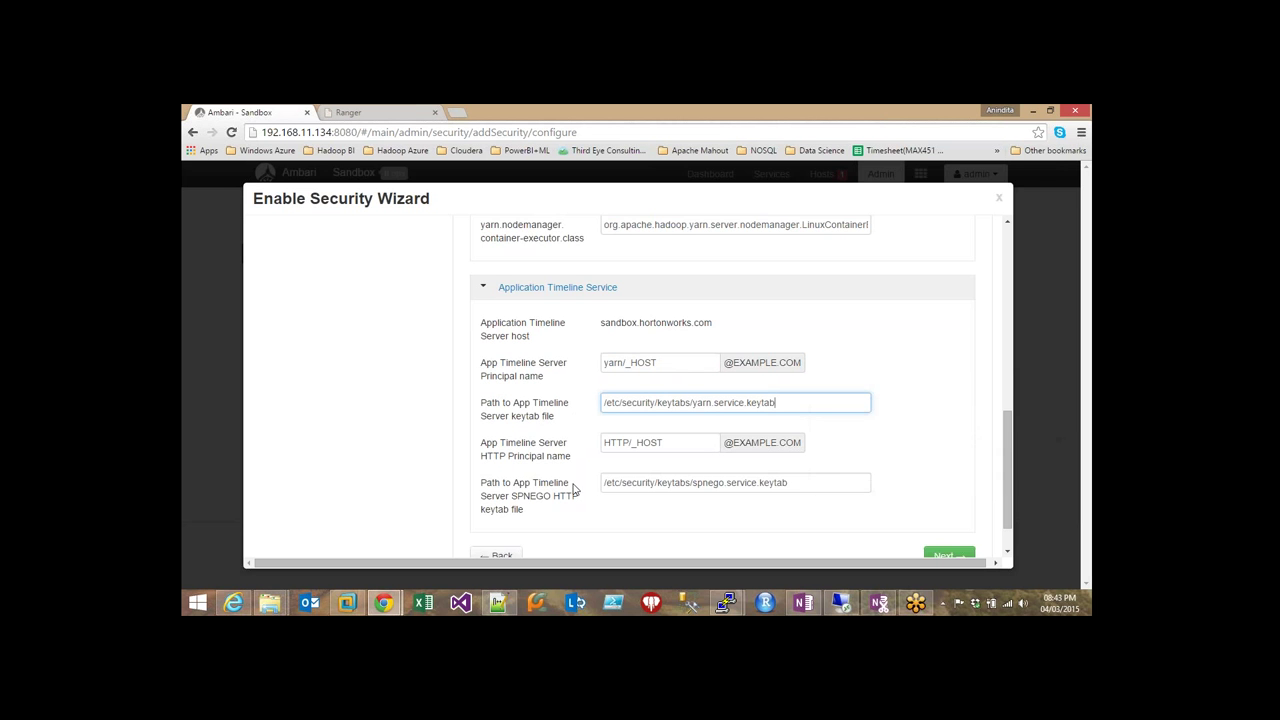
pyautogui.scroll(-1, 620, 492)
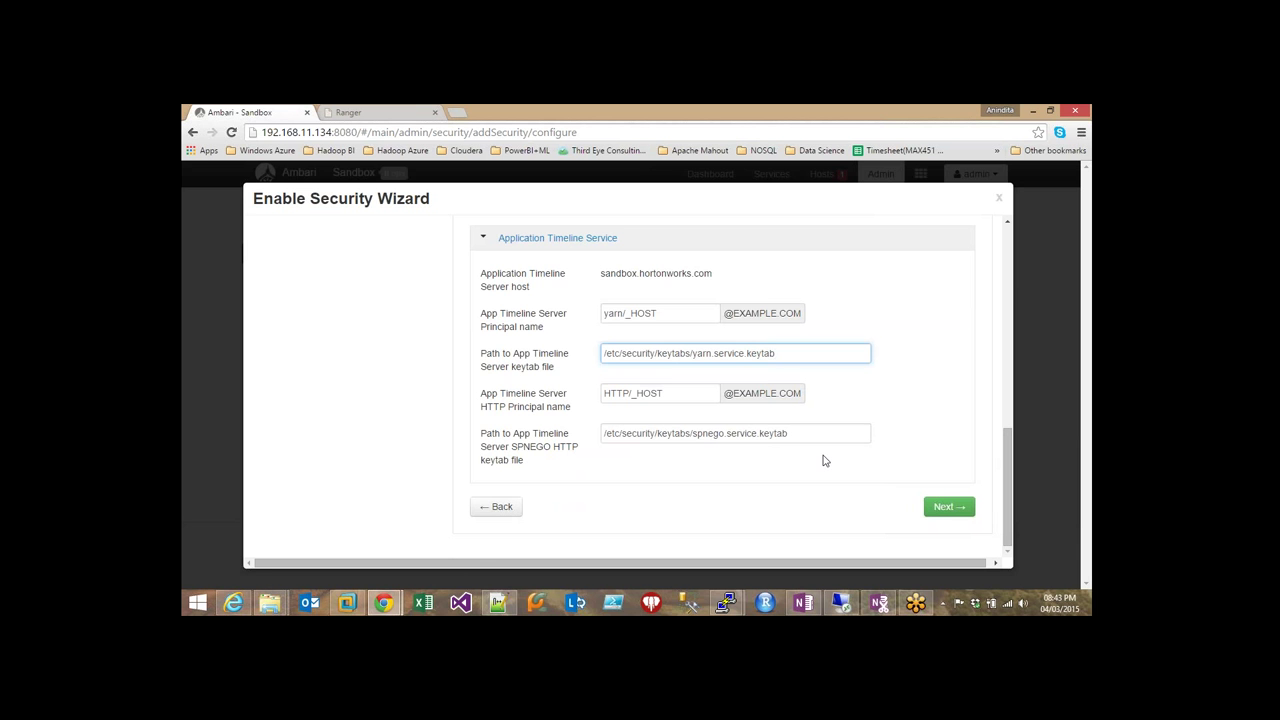
pyautogui.scroll(5, 823, 460)
pyautogui.scroll(5, 823, 460)
pyautogui.click(685, 335)
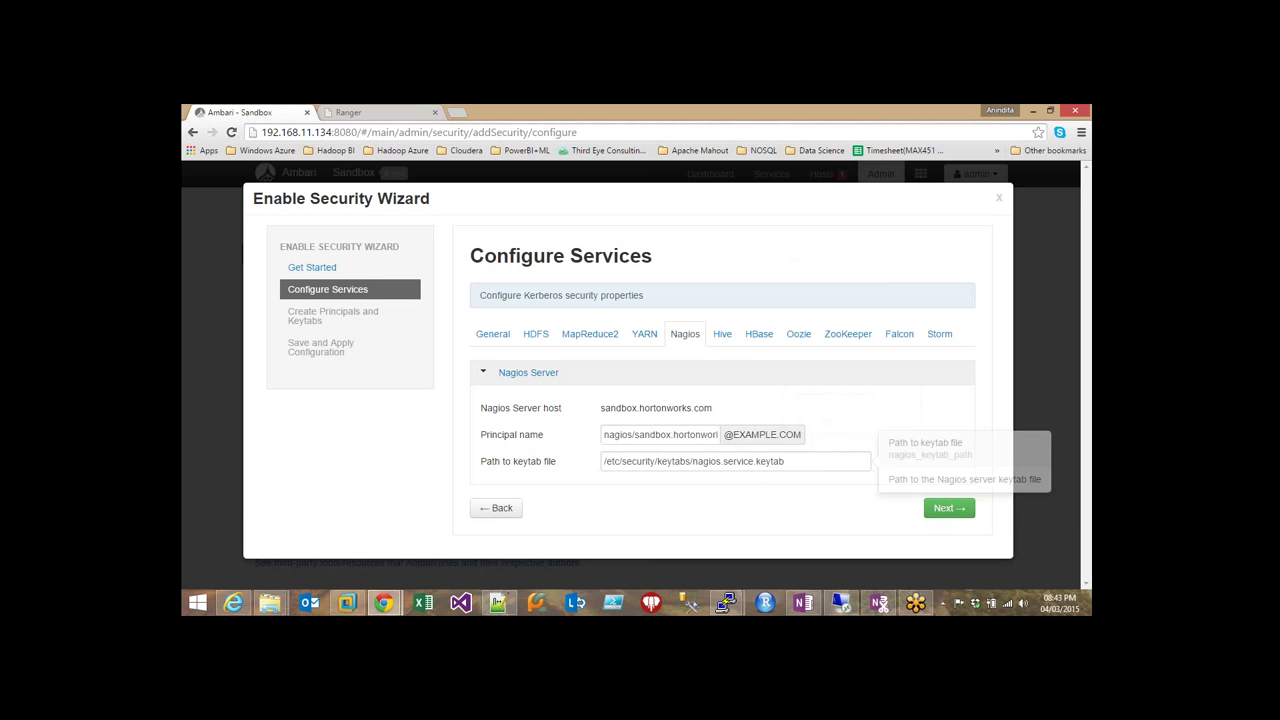
# Review the Hive, HBase, Oozie, ZooKeeper and Falcon Kerberos principal settings and keytab paths.
pyautogui.click(722, 334)
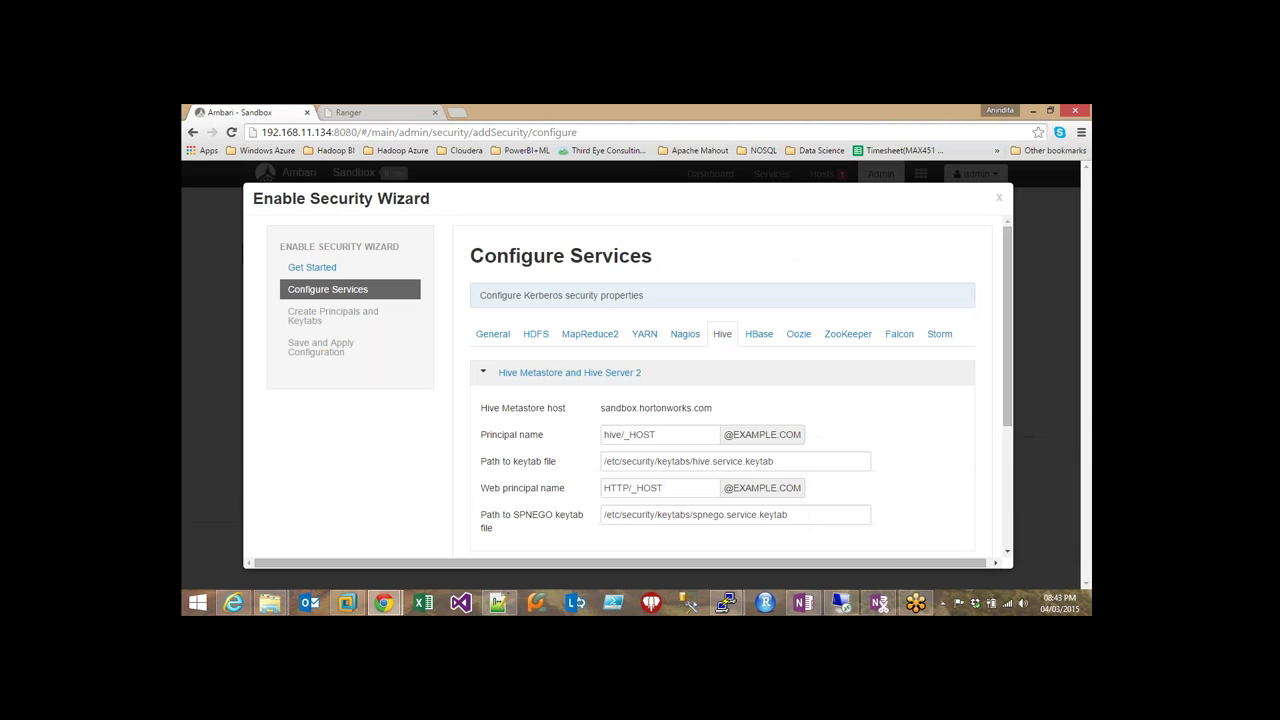
pyautogui.click(759, 334)
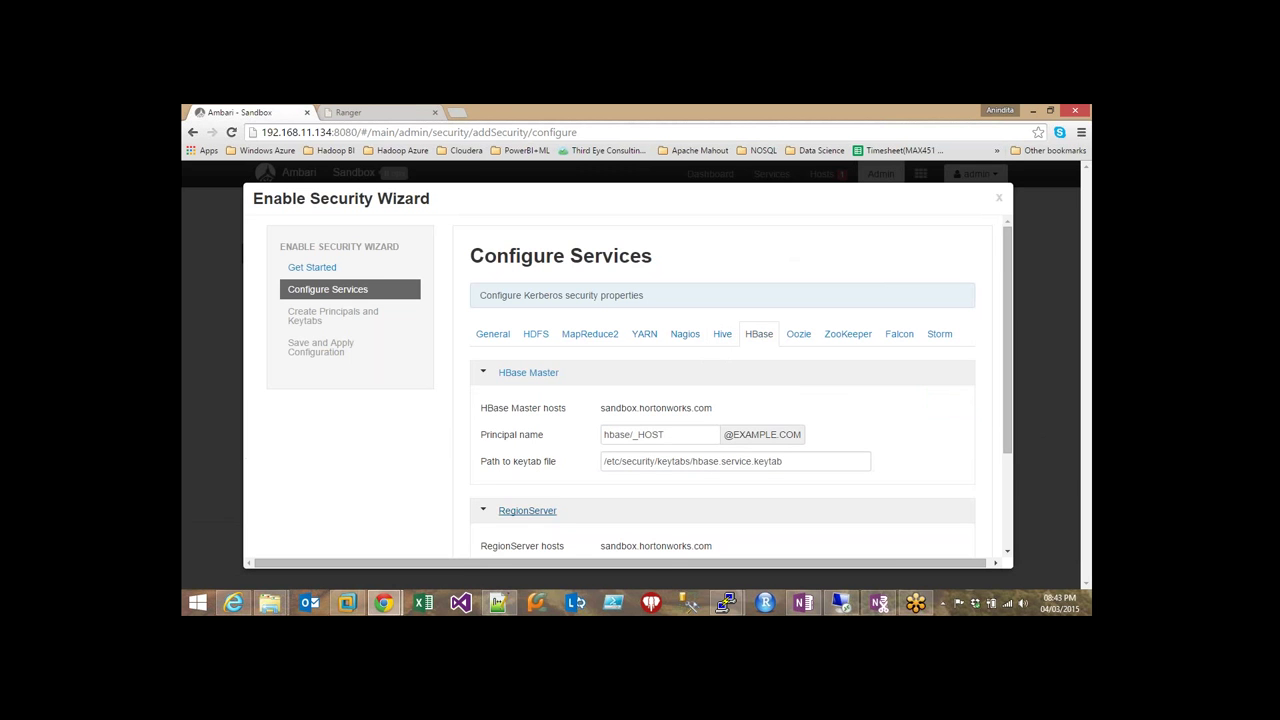
pyautogui.scroll(-3, 800, 402)
pyautogui.scroll(3, 811, 410)
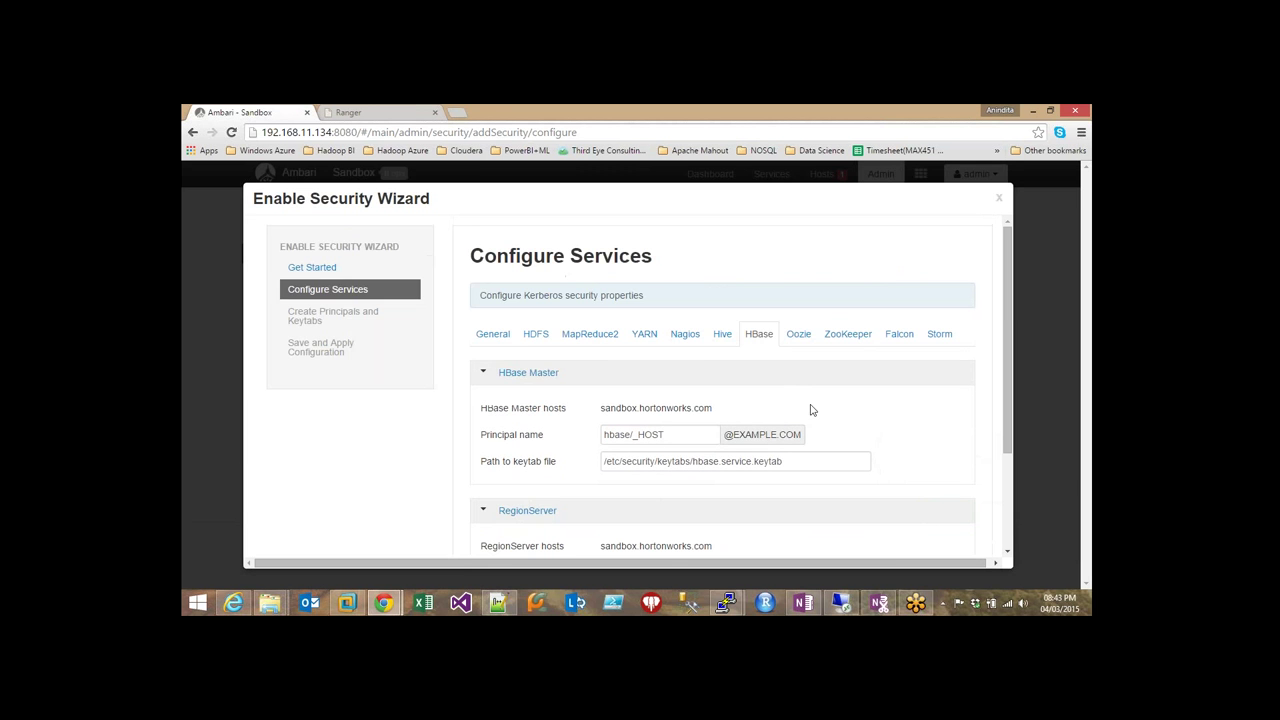
pyautogui.click(800, 336)
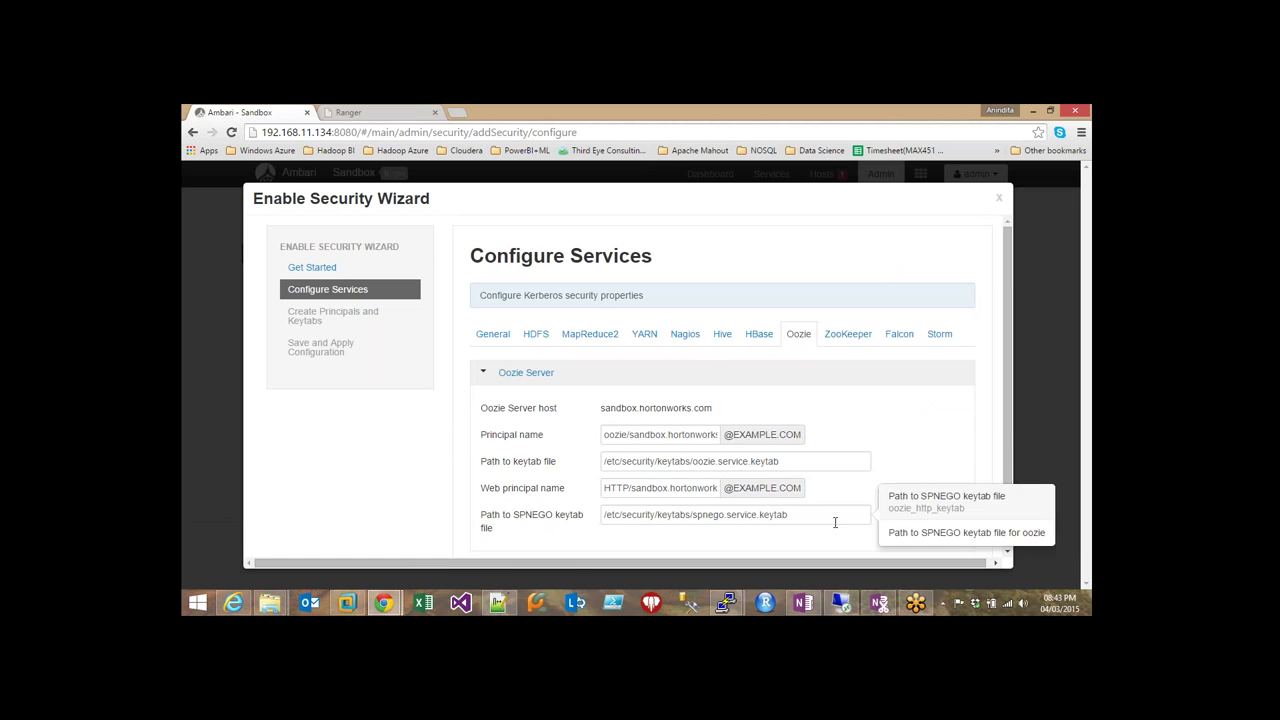
pyautogui.click(858, 341)
pyautogui.click(839, 465)
pyautogui.click(893, 340)
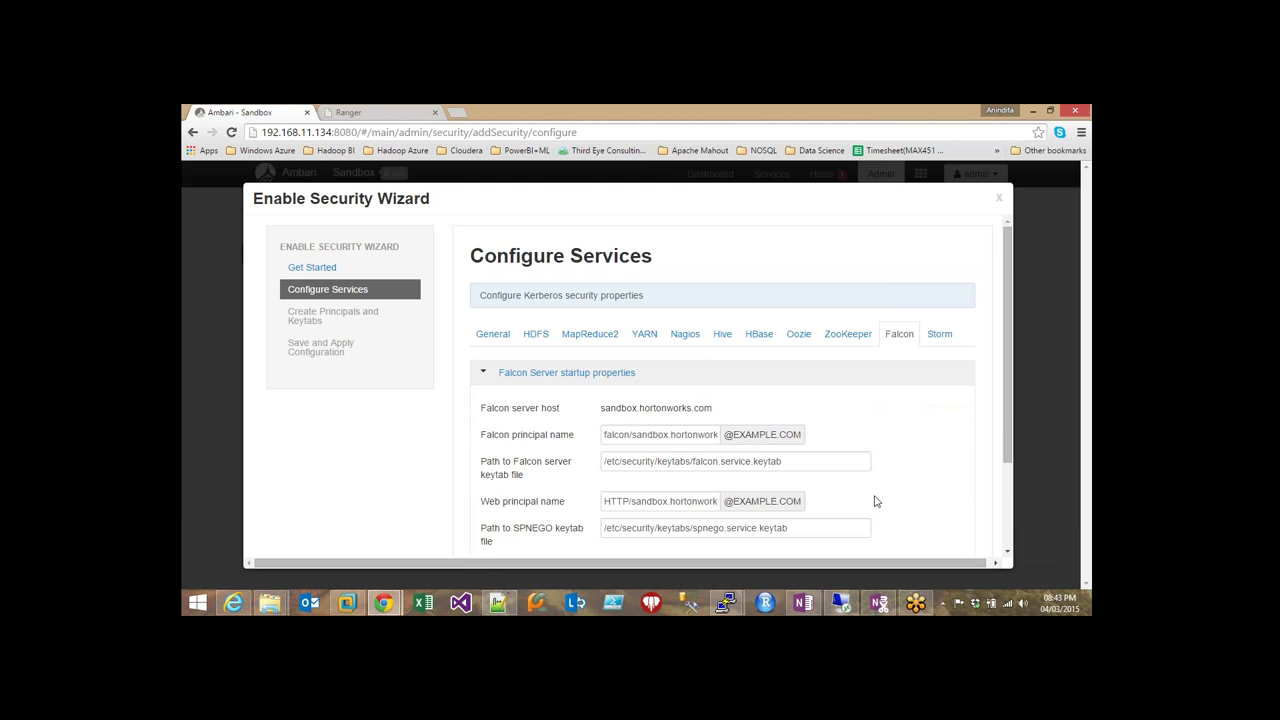
pyautogui.scroll(-2, 875, 501)
pyautogui.scroll(2, 875, 501)
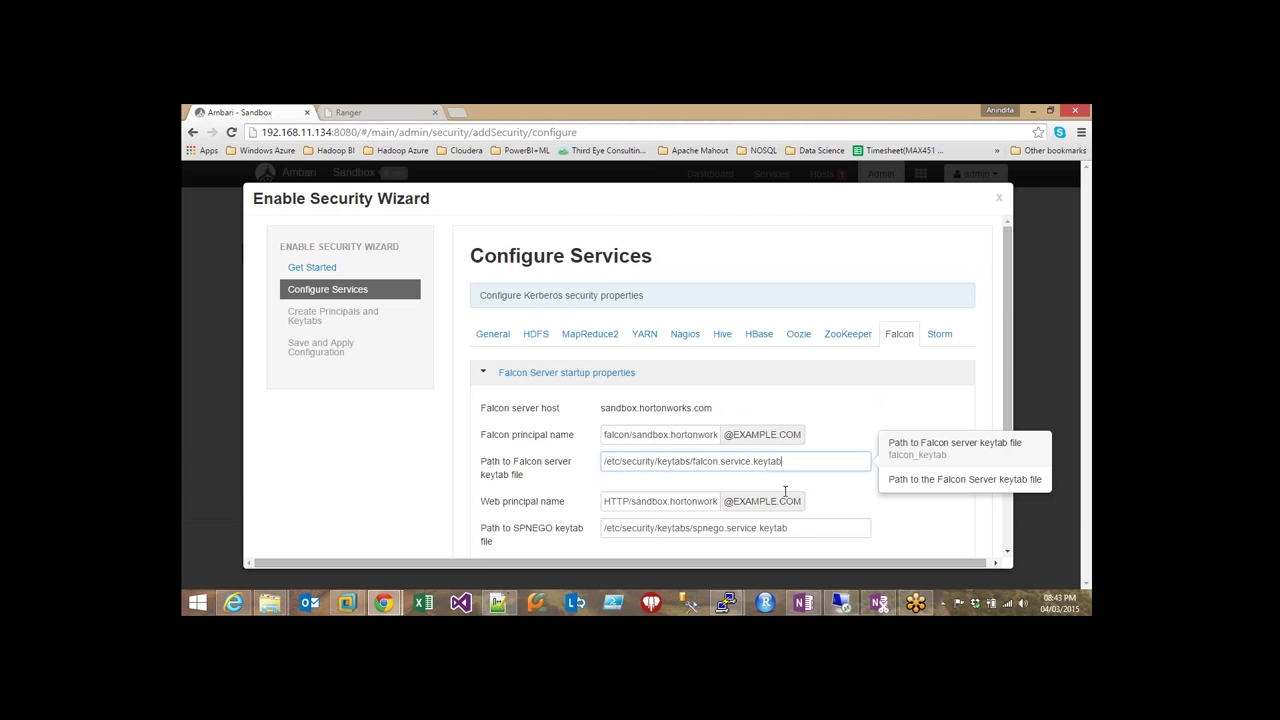
pyautogui.click(810, 463)
pyautogui.click(816, 528)
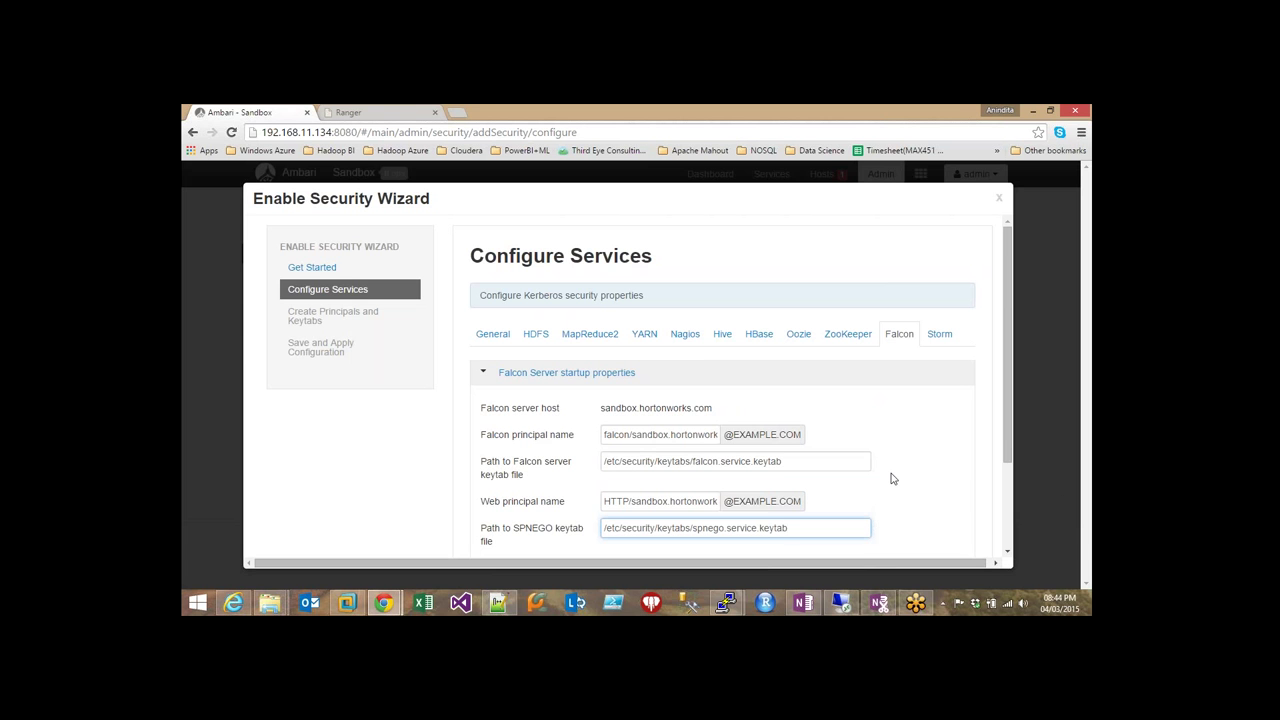
# Check the Storm Kerberos principal settings and advance the wizard to Create Principals and Keytabs.
pyautogui.click(936, 333)
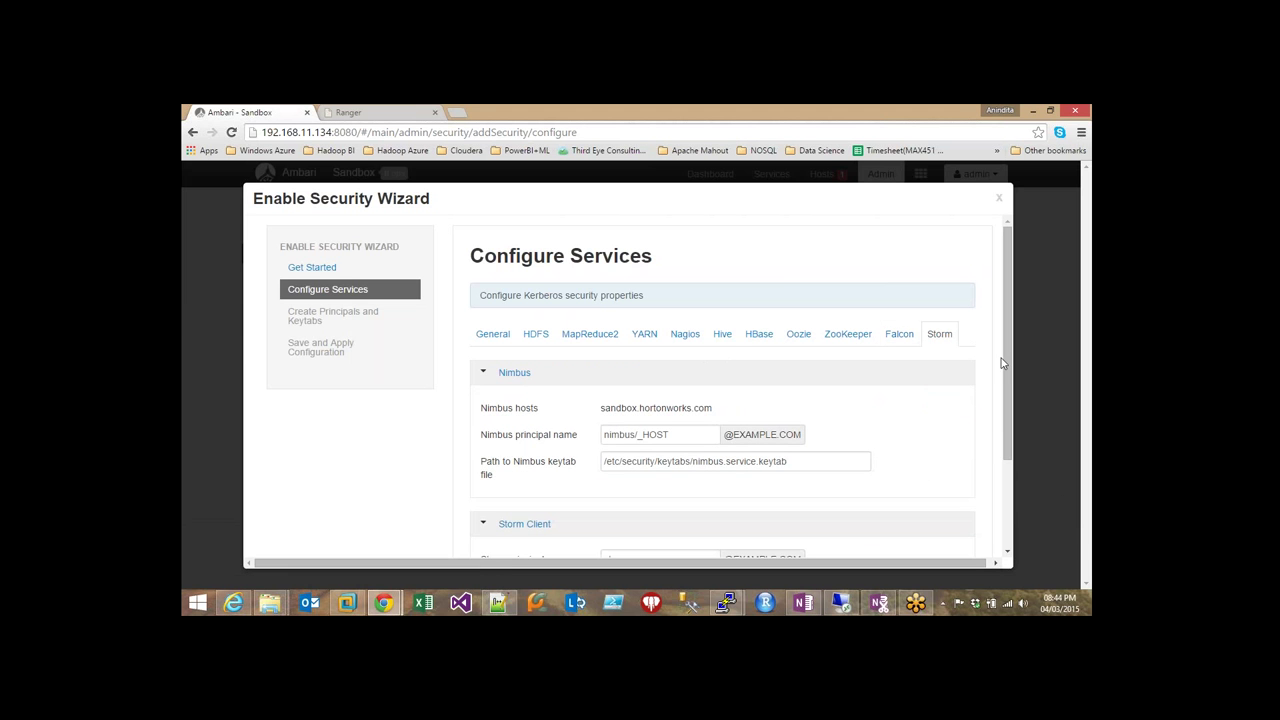
pyautogui.scroll(-3, 997, 447)
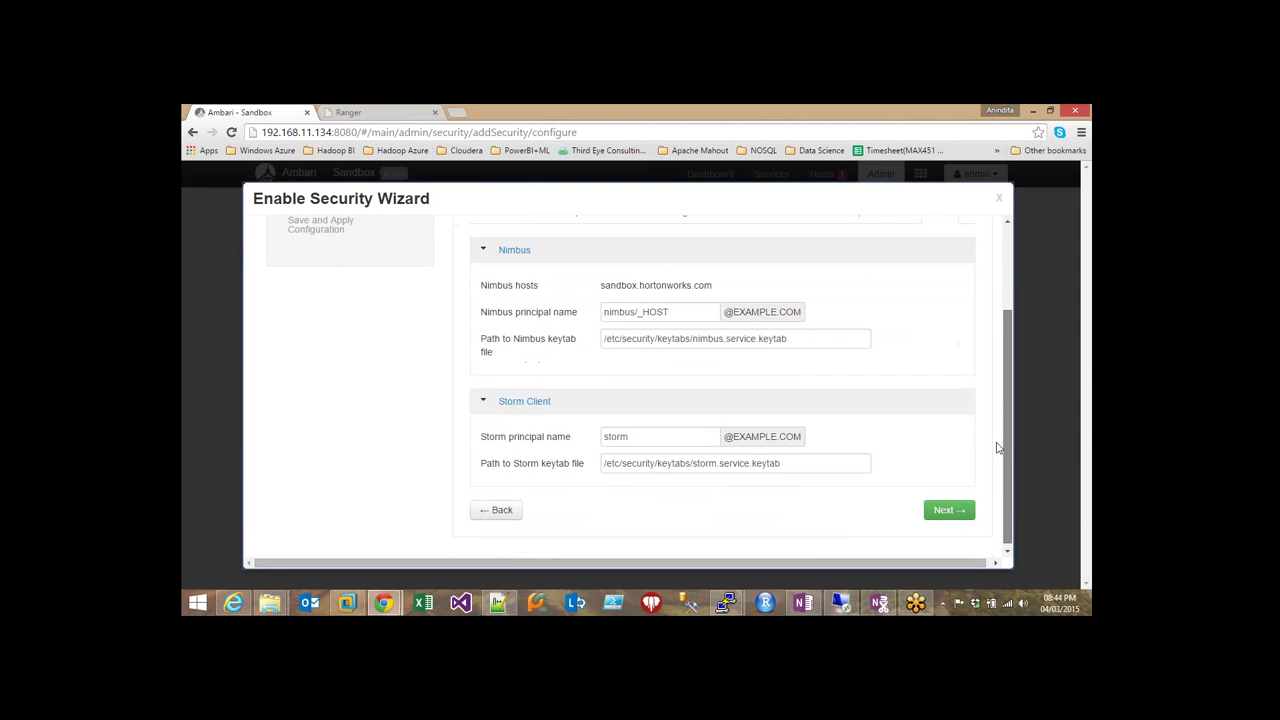
pyautogui.scroll(3, 991, 380)
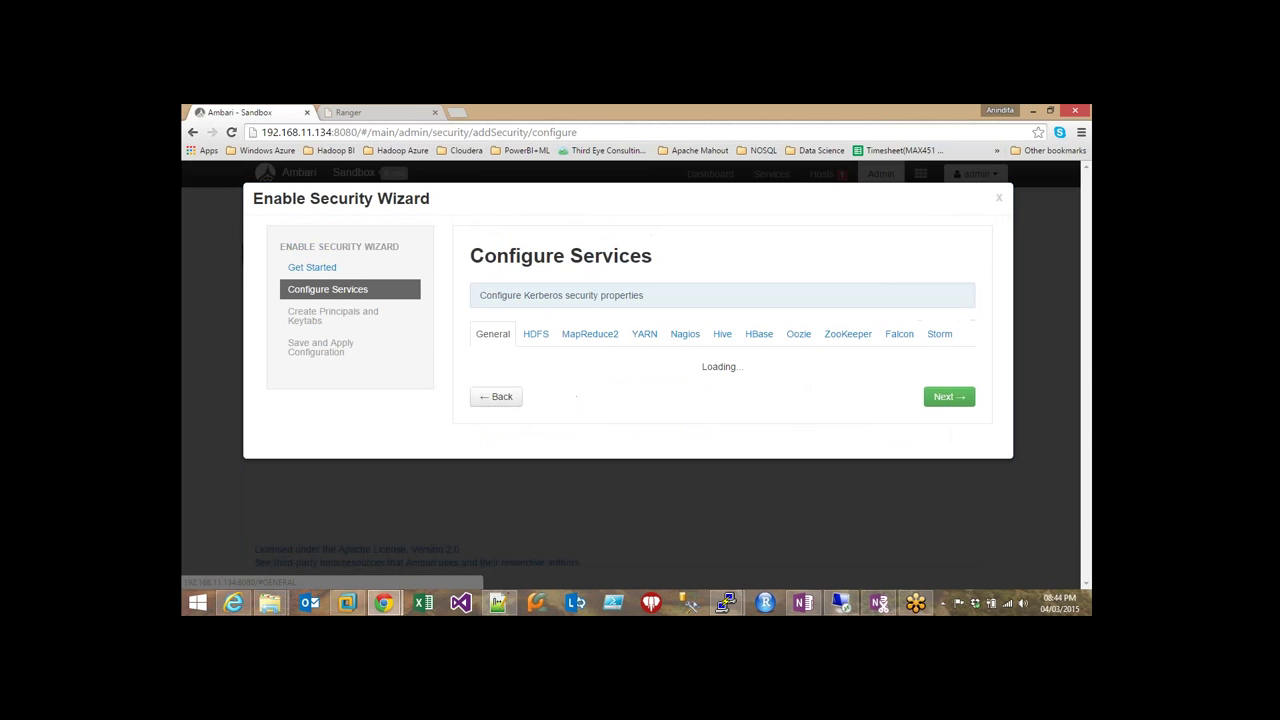
pyautogui.scroll(-5, 1003, 467)
pyautogui.click(926, 500)
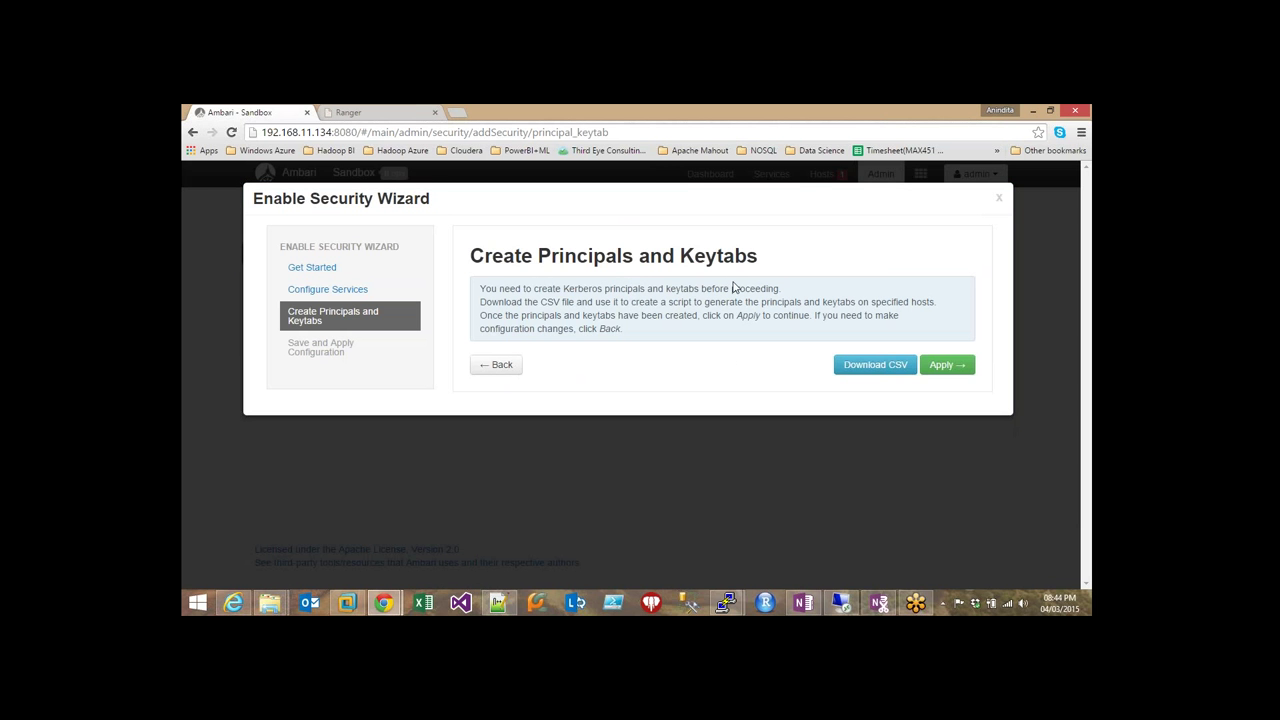
# Download the principals and keytabs CSV and open the browser's downloads list.
pyautogui.click(880, 374)
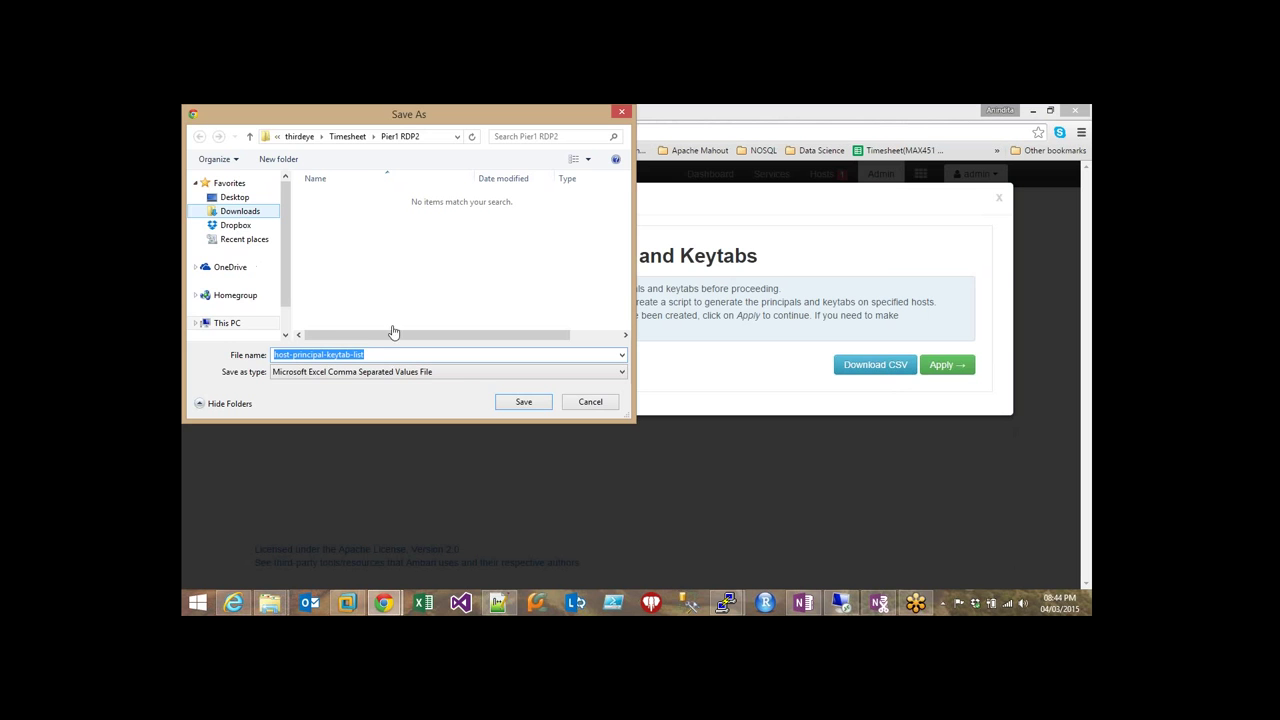
pyautogui.click(582, 402)
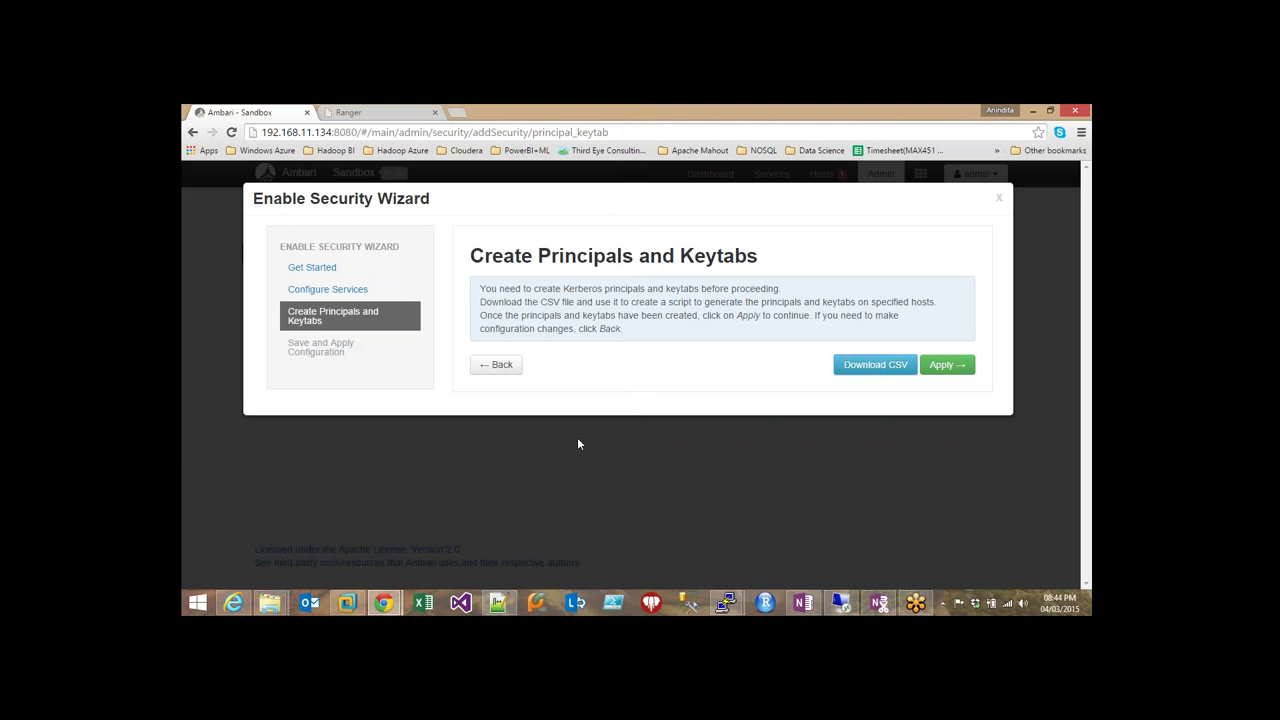
pyautogui.moveTo(270, 602)
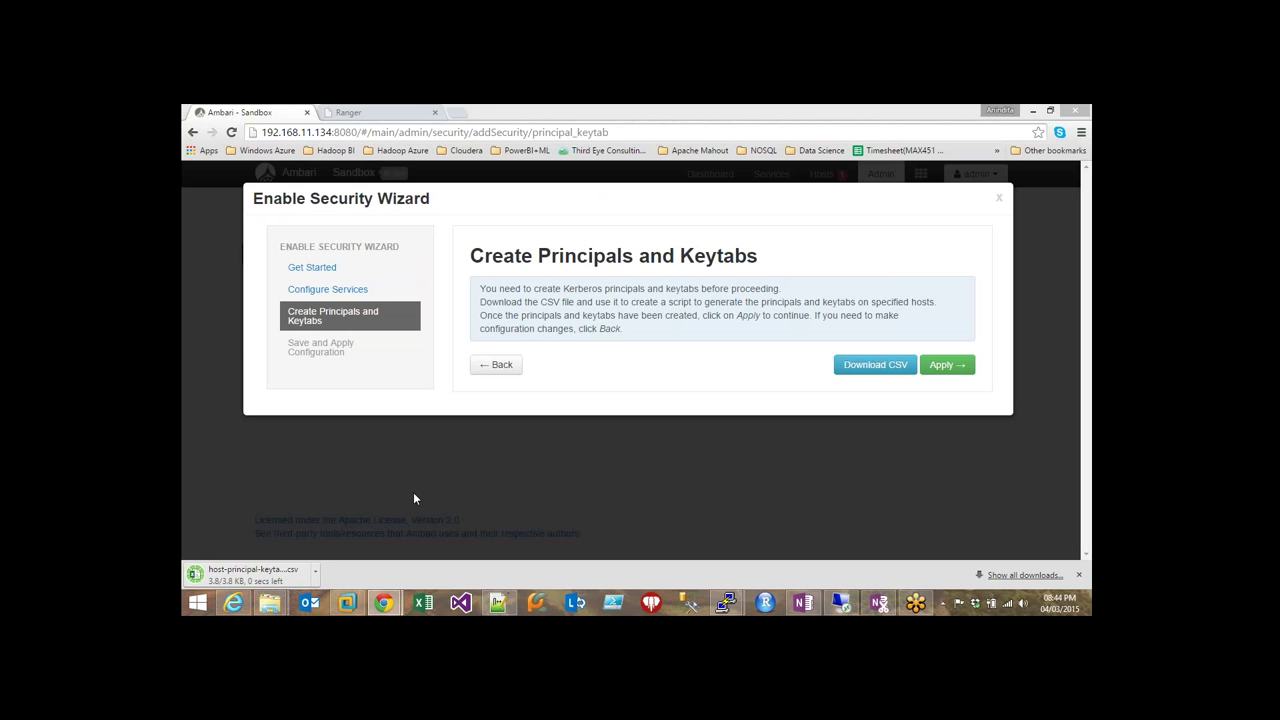
pyautogui.click(1010, 575)
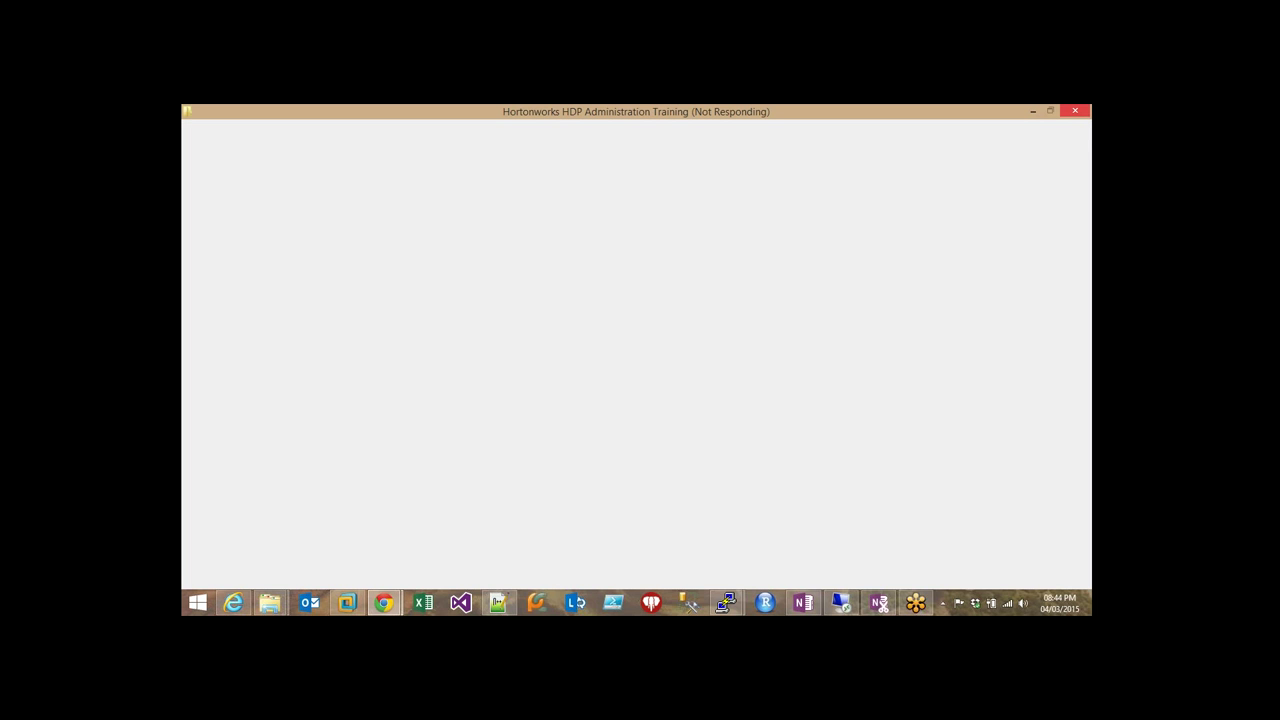
# Confirm host-principal-keytab-list.csv in Chrome's downloads, then return to the Ambari security wizard.
pyautogui.click(384, 605)
pyautogui.click(463, 528)
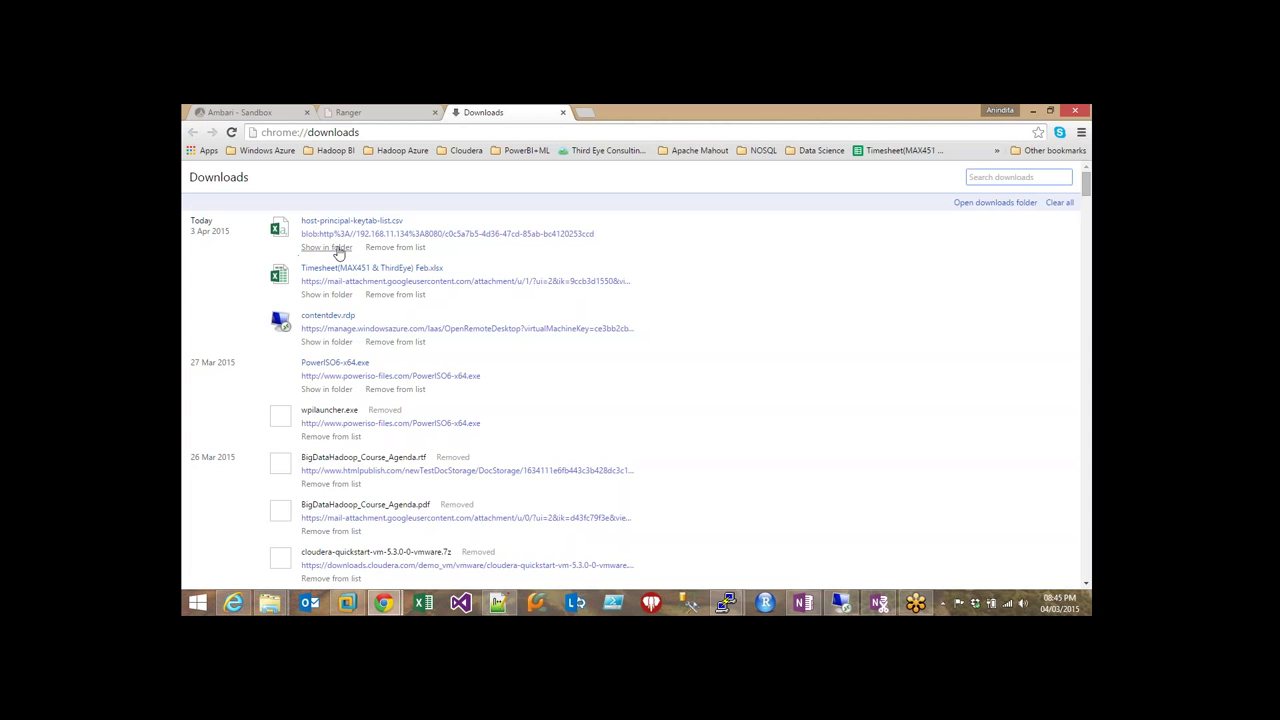
pyautogui.hotkey('ctrl', 'pageup')
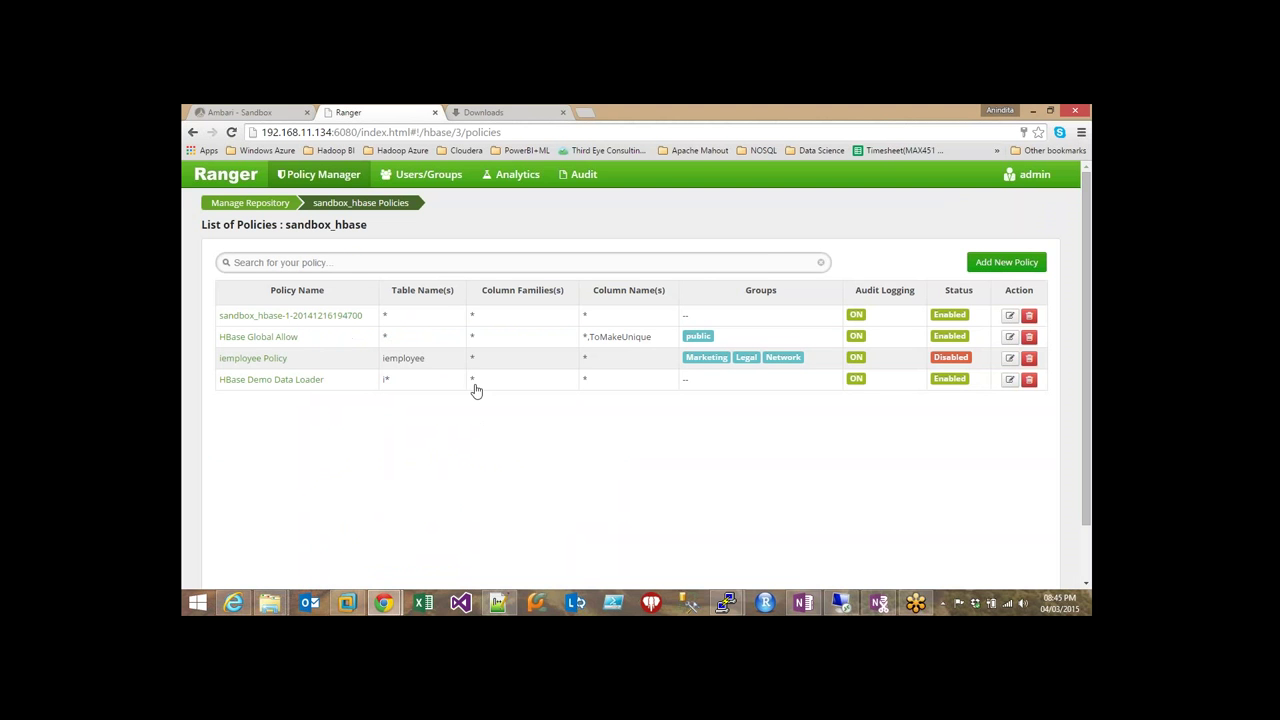
pyautogui.click(280, 112)
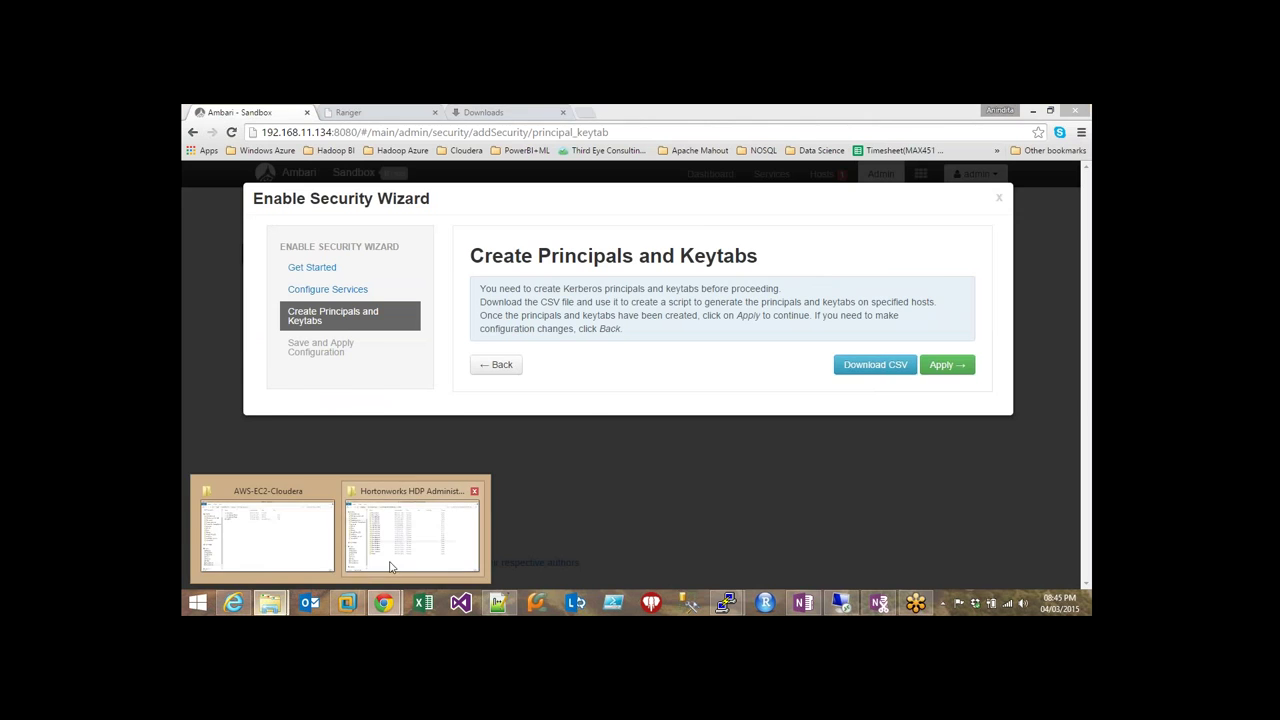
pyautogui.click(388, 570)
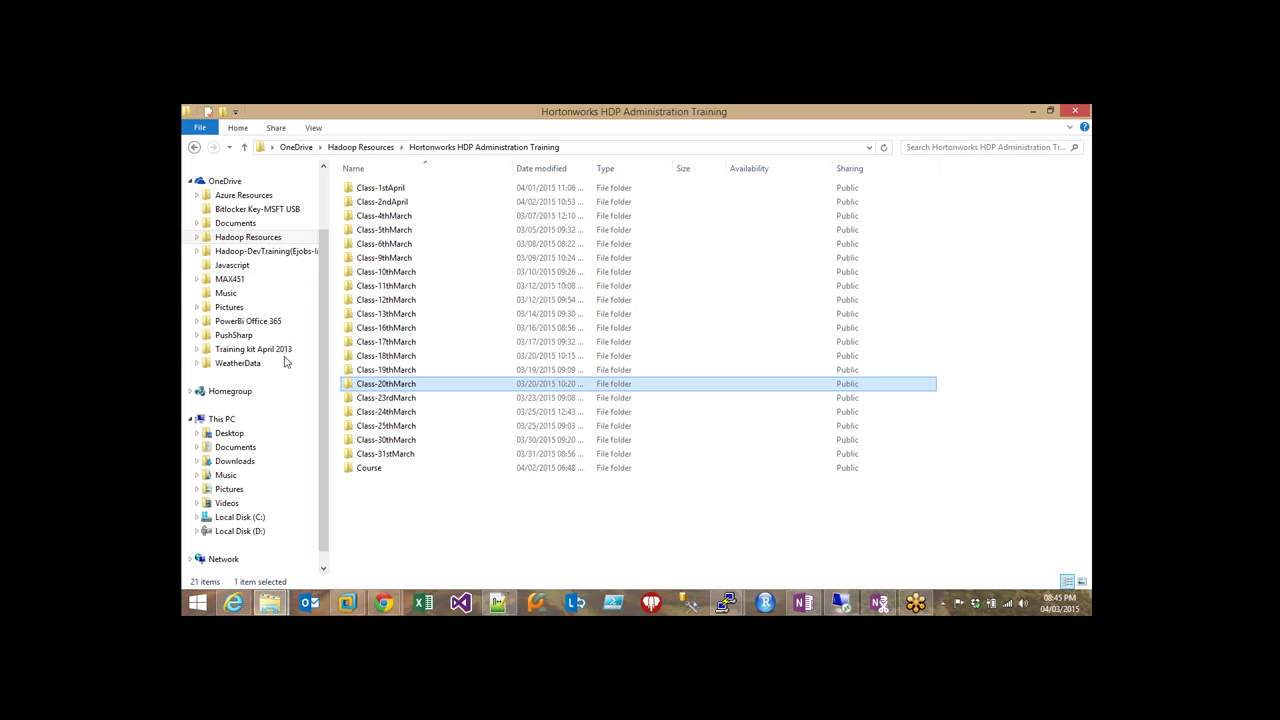
# In the Downloads folder, open host-principal-keytab-list, then close the plain Notepad window it opened in.
pyautogui.scroll(2, 285, 300)
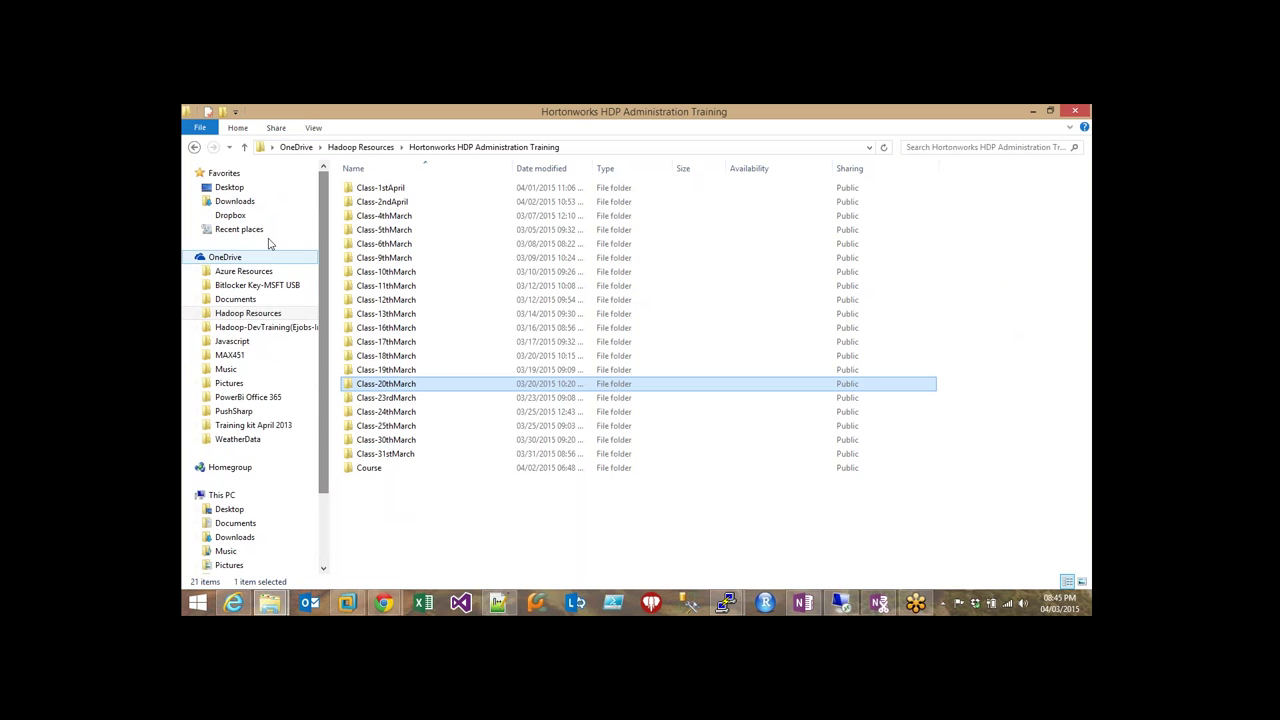
pyautogui.click(259, 206)
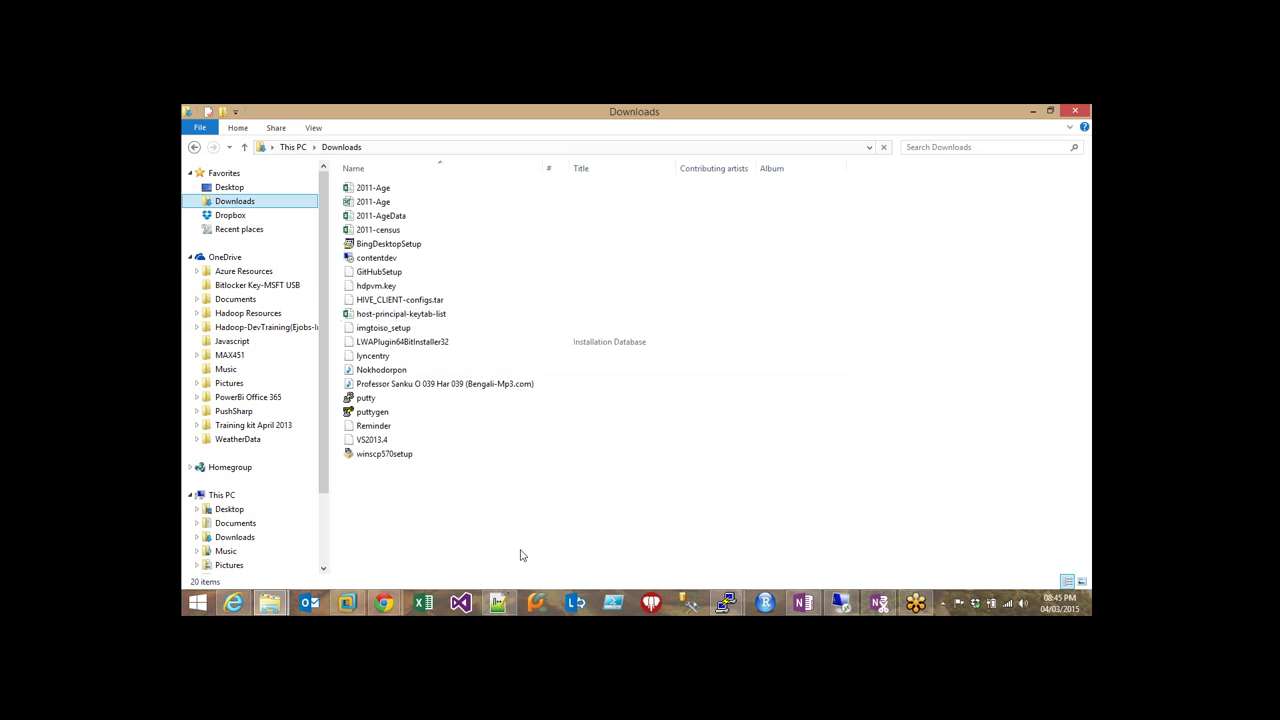
pyautogui.click(438, 316)
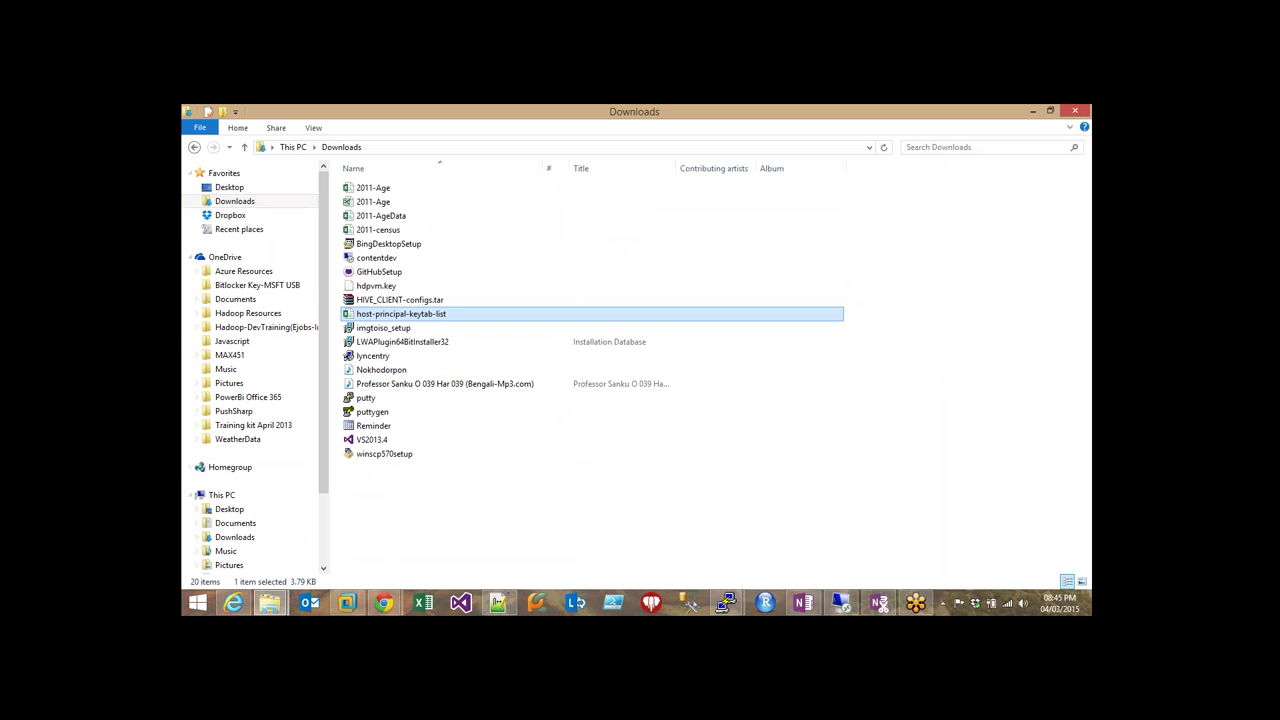
pyautogui.rightClick(438, 315)
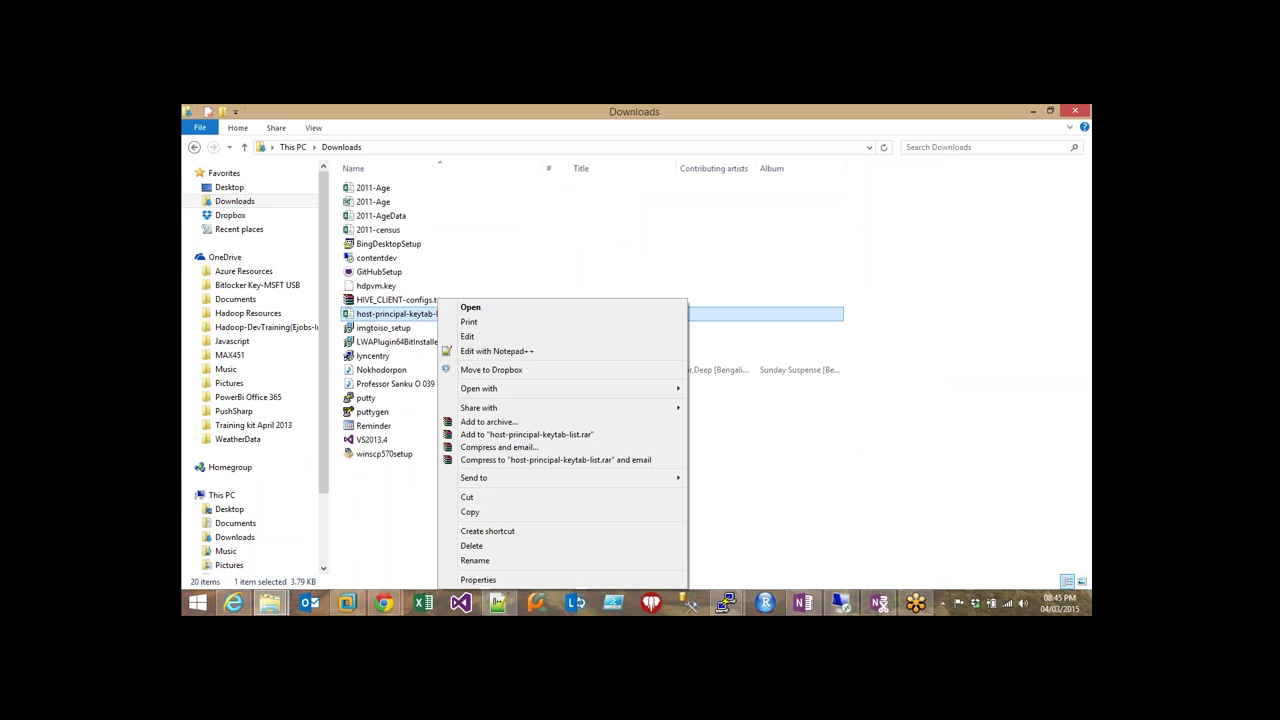
pyautogui.click(510, 341)
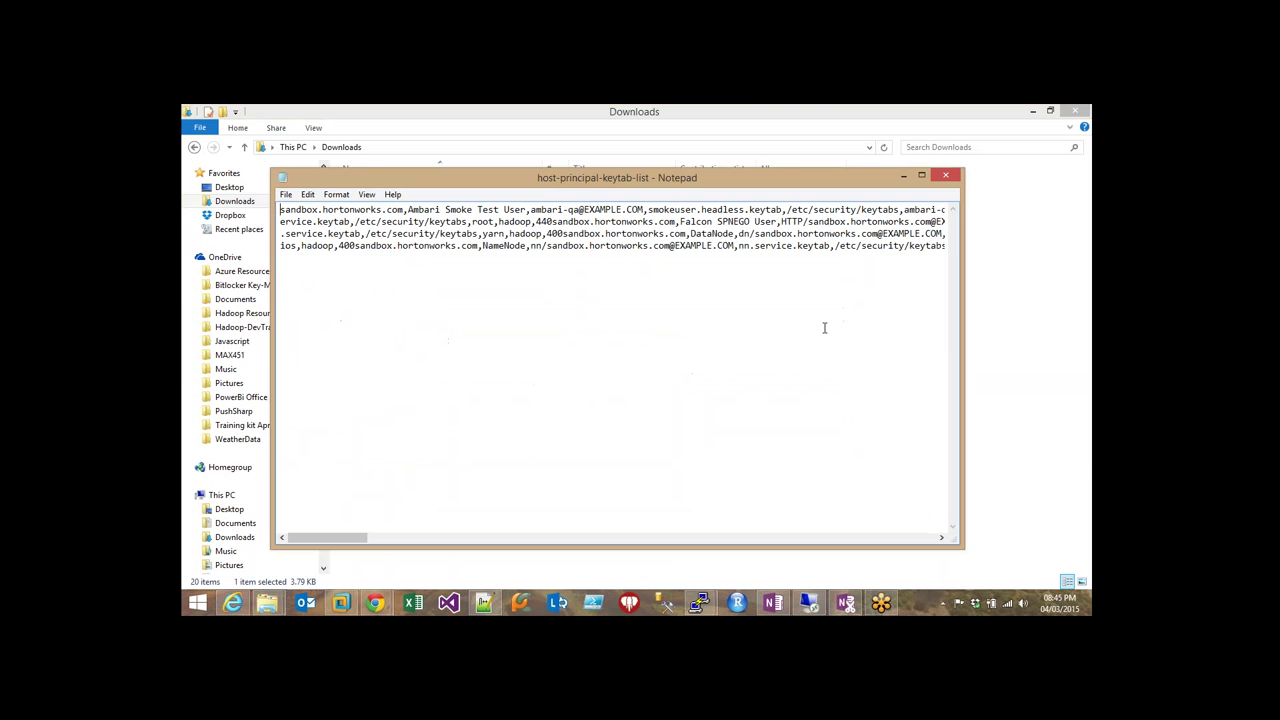
pyautogui.click(943, 175)
# Close the extra Downloads window and open host-principal-keytab-list with Edit with Notepad++.
pyautogui.hotkey('ctrl', 'n')
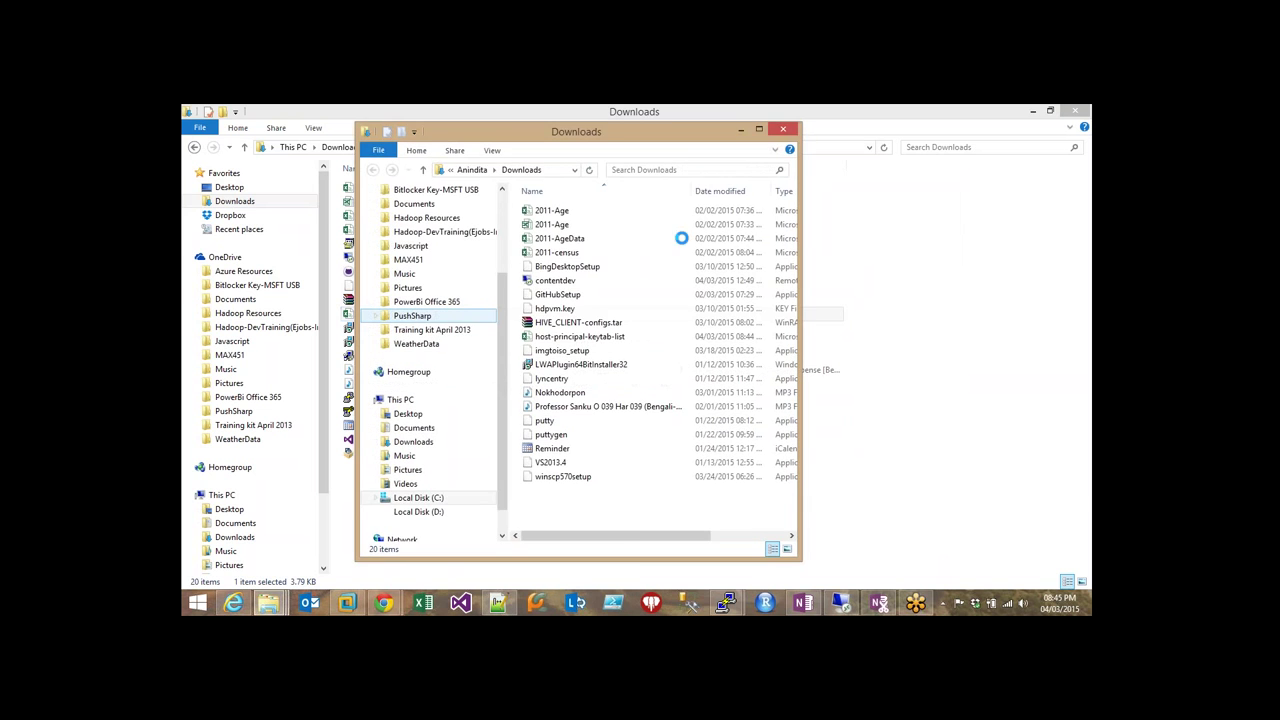
pyautogui.rightClick(420, 315)
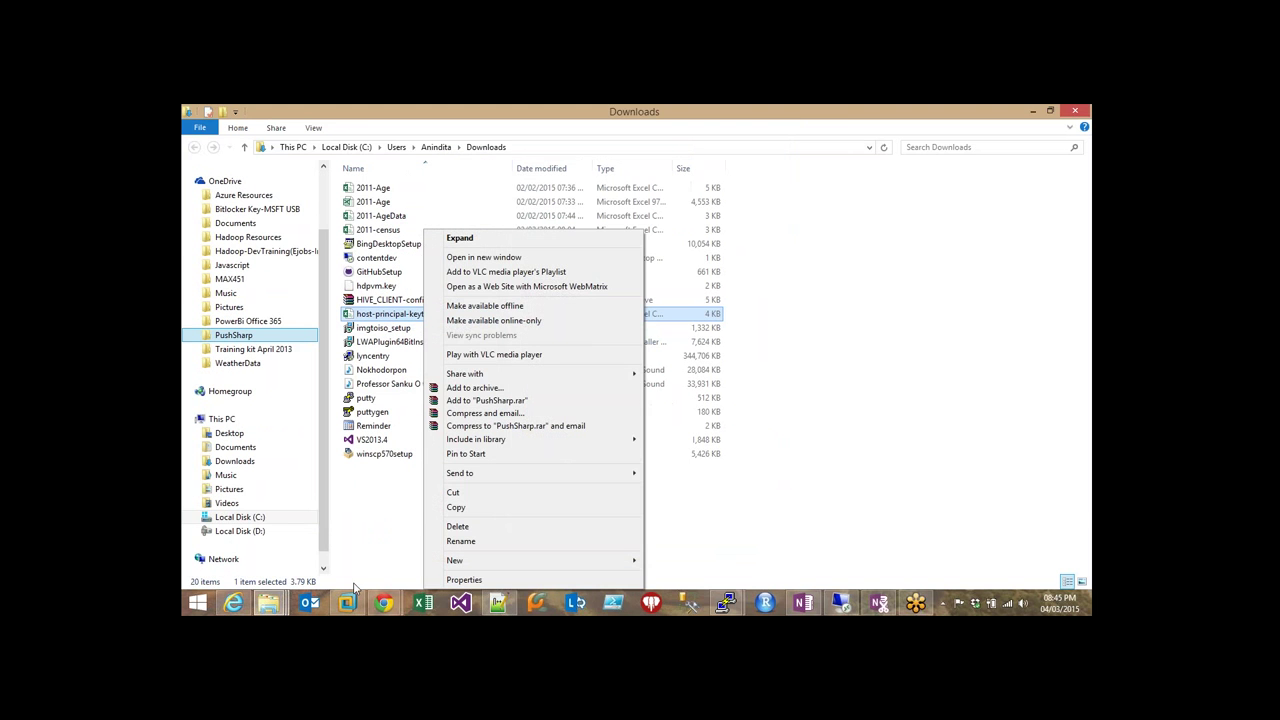
pyautogui.click(268, 602)
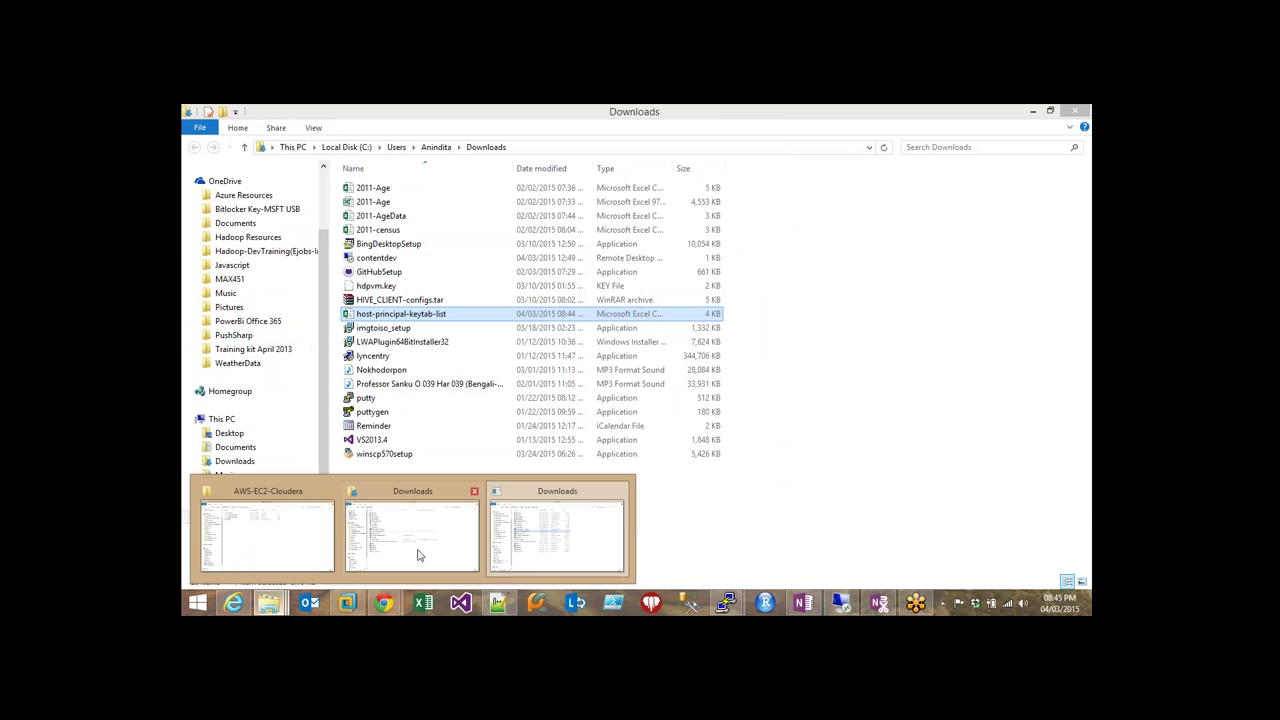
pyautogui.click(619, 494)
pyautogui.click(428, 314)
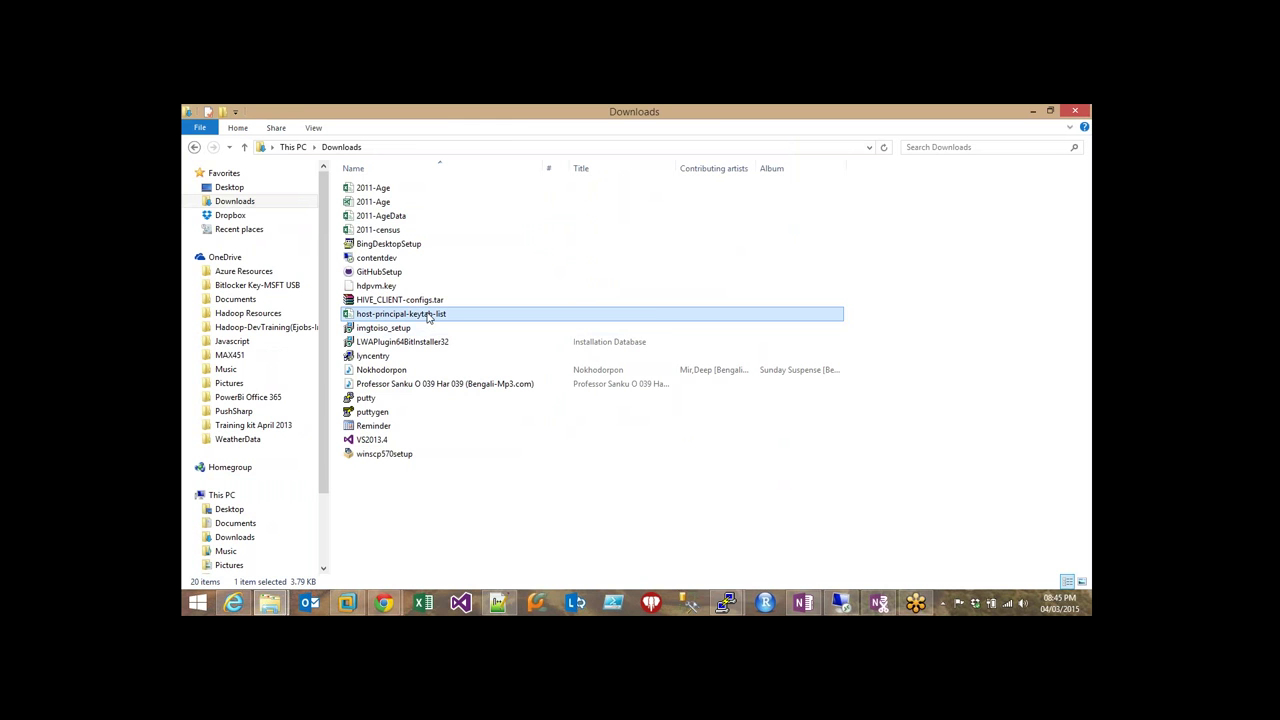
pyautogui.rightClick(428, 316)
pyautogui.click(500, 351)
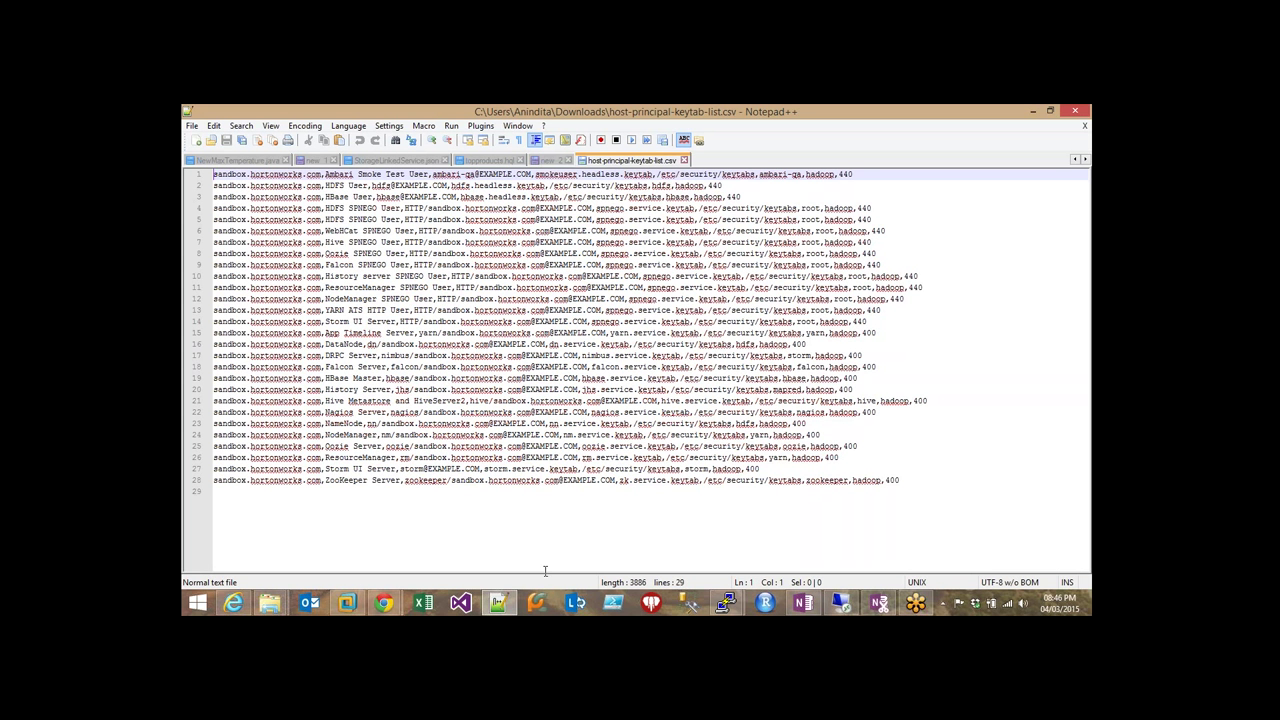
# Return to Chrome's Ambari wizard and apply the Create Principals and Keytabs step.
pyautogui.click(384, 603)
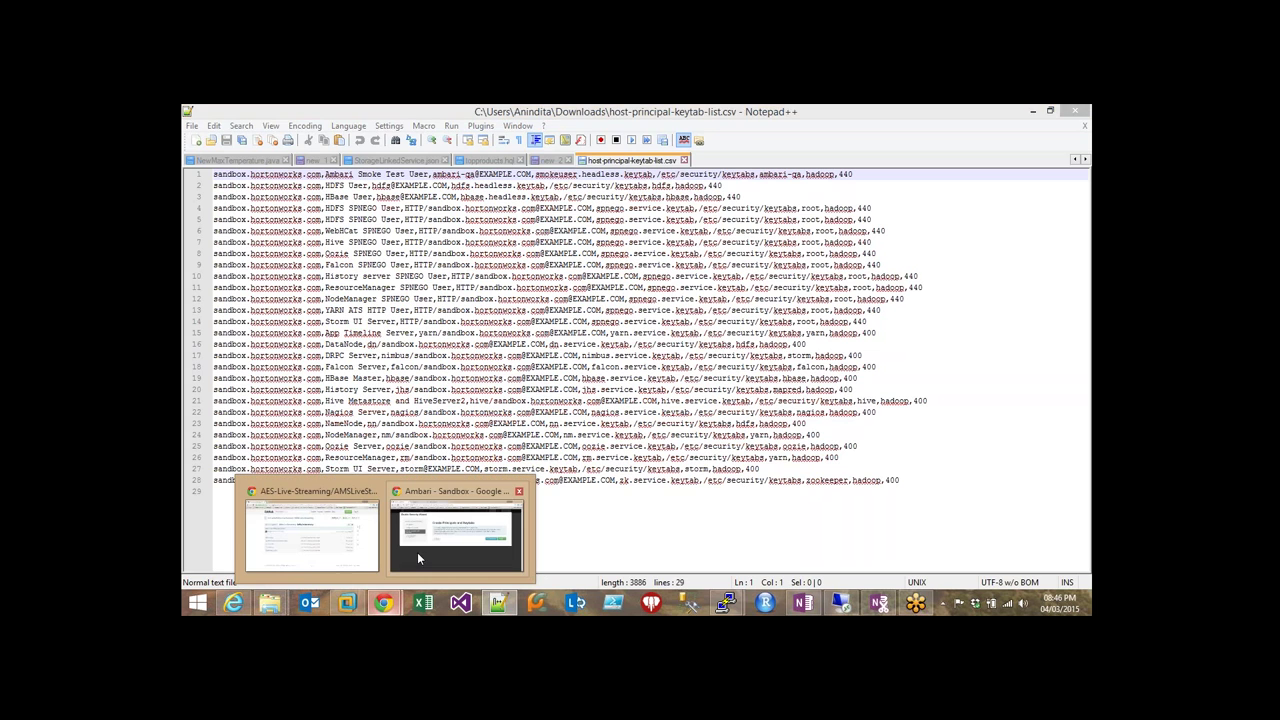
pyautogui.click(425, 553)
pyautogui.click(946, 380)
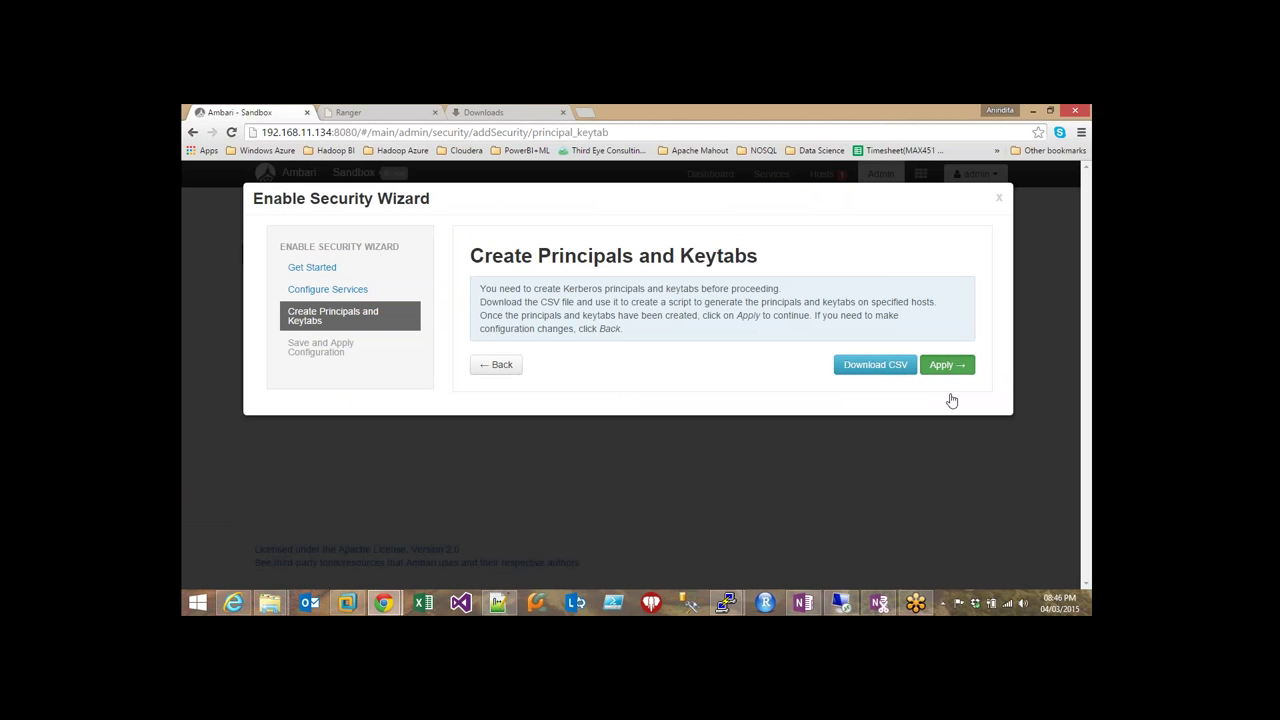
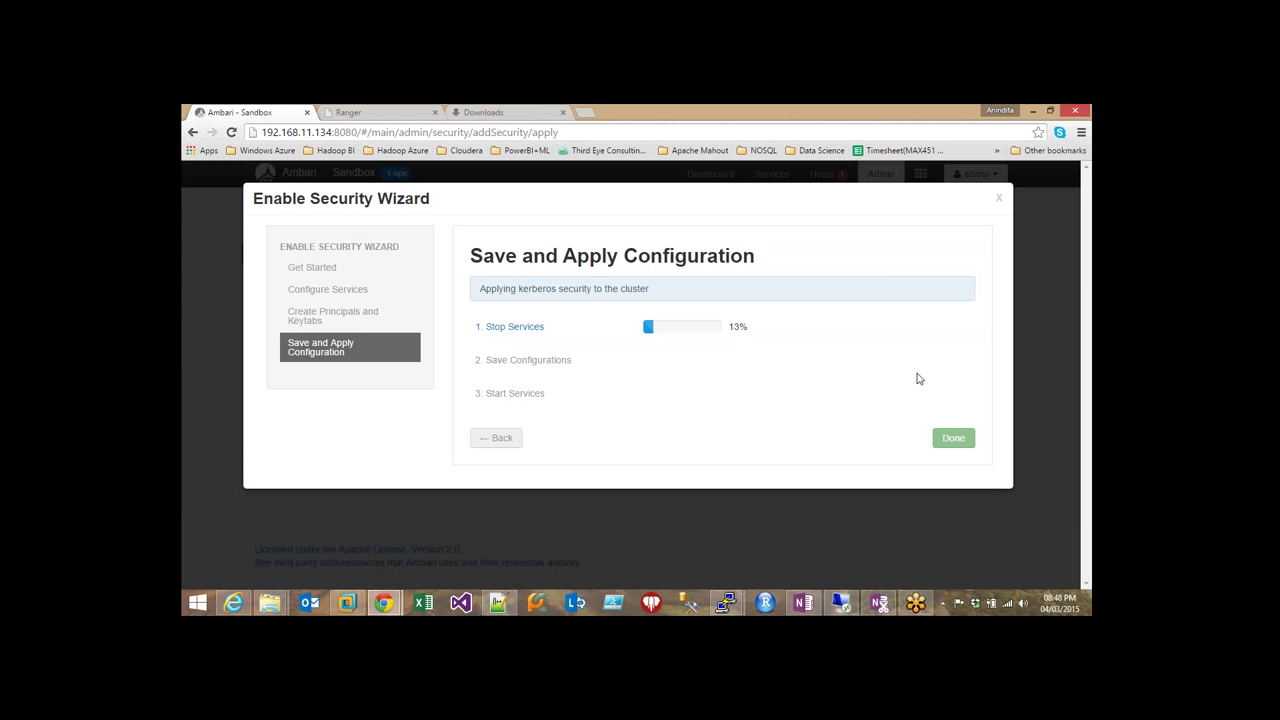
# Switch from Ambari to the AWS-EC2-Cloudera folder window in File Explorer.
pyautogui.moveTo(270, 602)
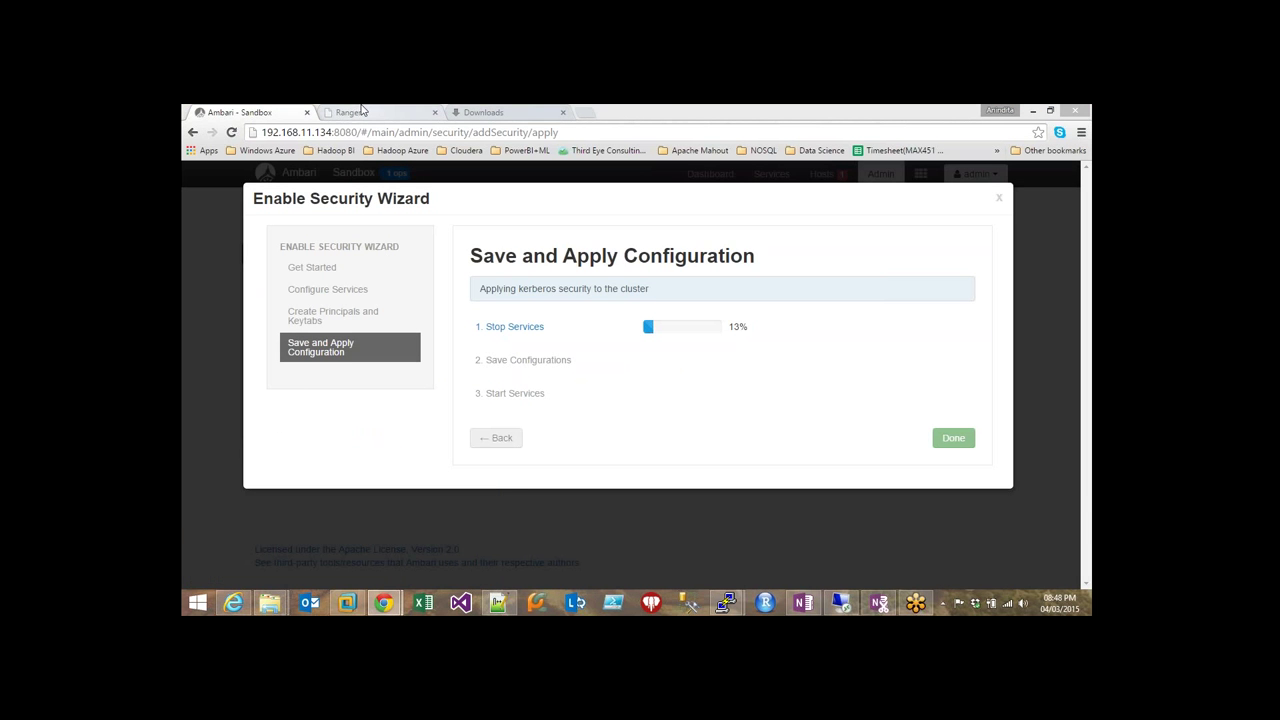
pyautogui.click(268, 598)
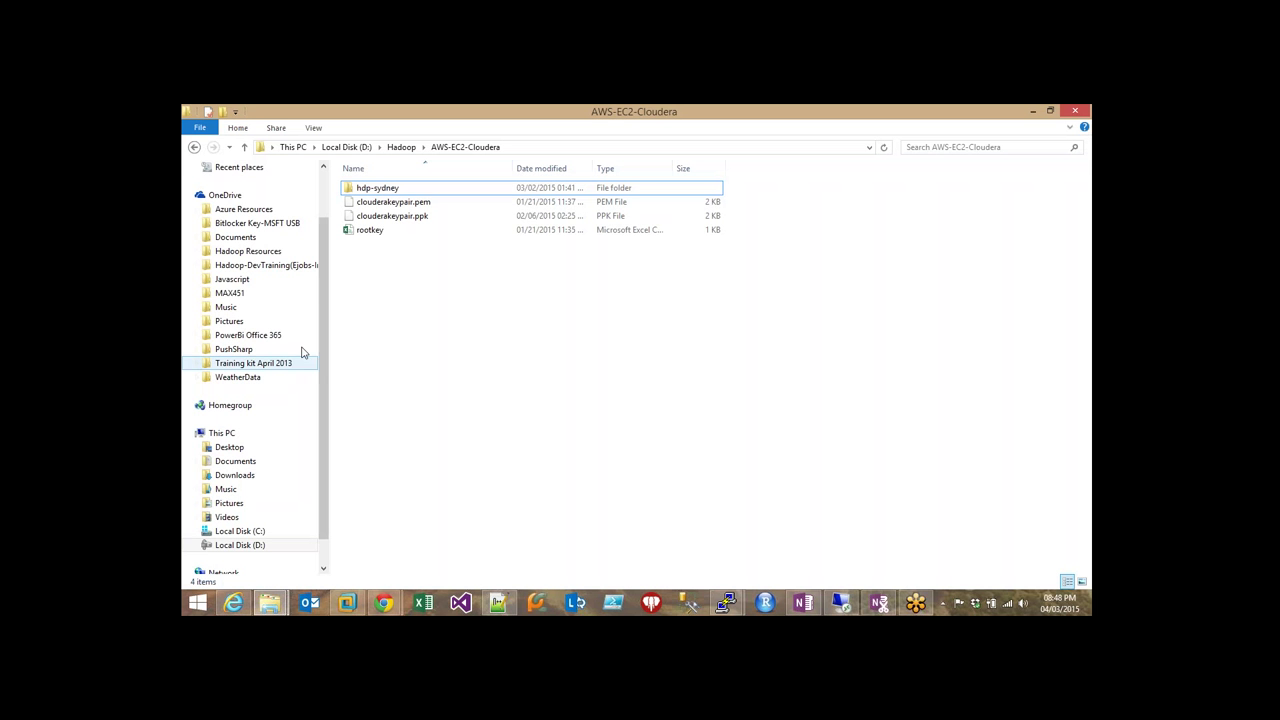
# Share the Hortonworks HDP Administration Training folder from OneDrive > Hadoop Resources via OneDrive online.
pyautogui.click(280, 252)
pyautogui.click(265, 265)
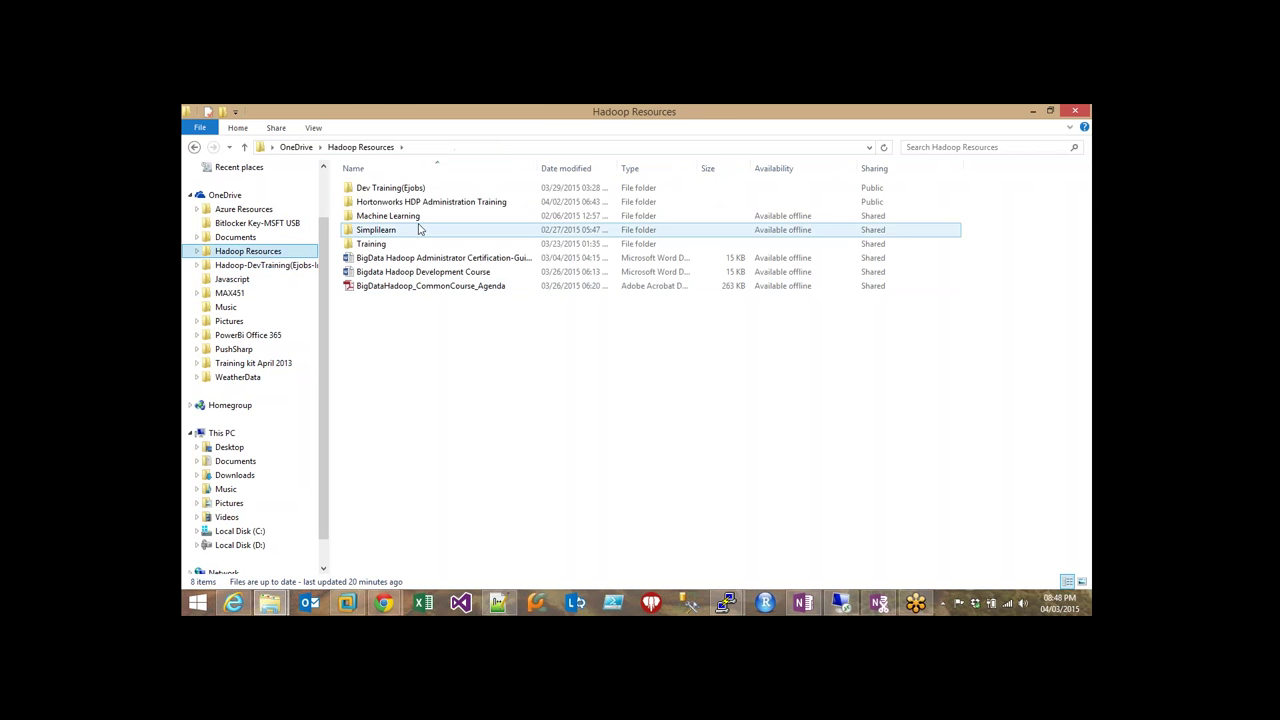
pyautogui.click(430, 205)
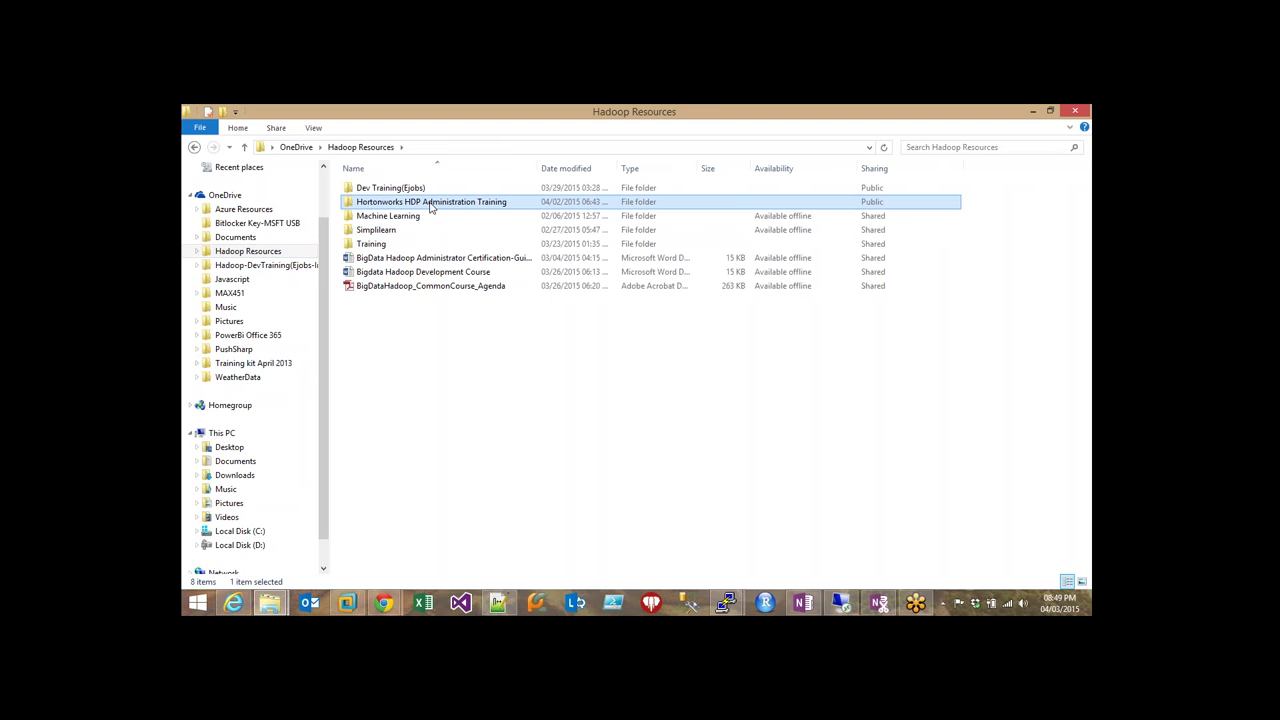
pyautogui.rightClick(430, 204)
pyautogui.moveTo(720, 342)
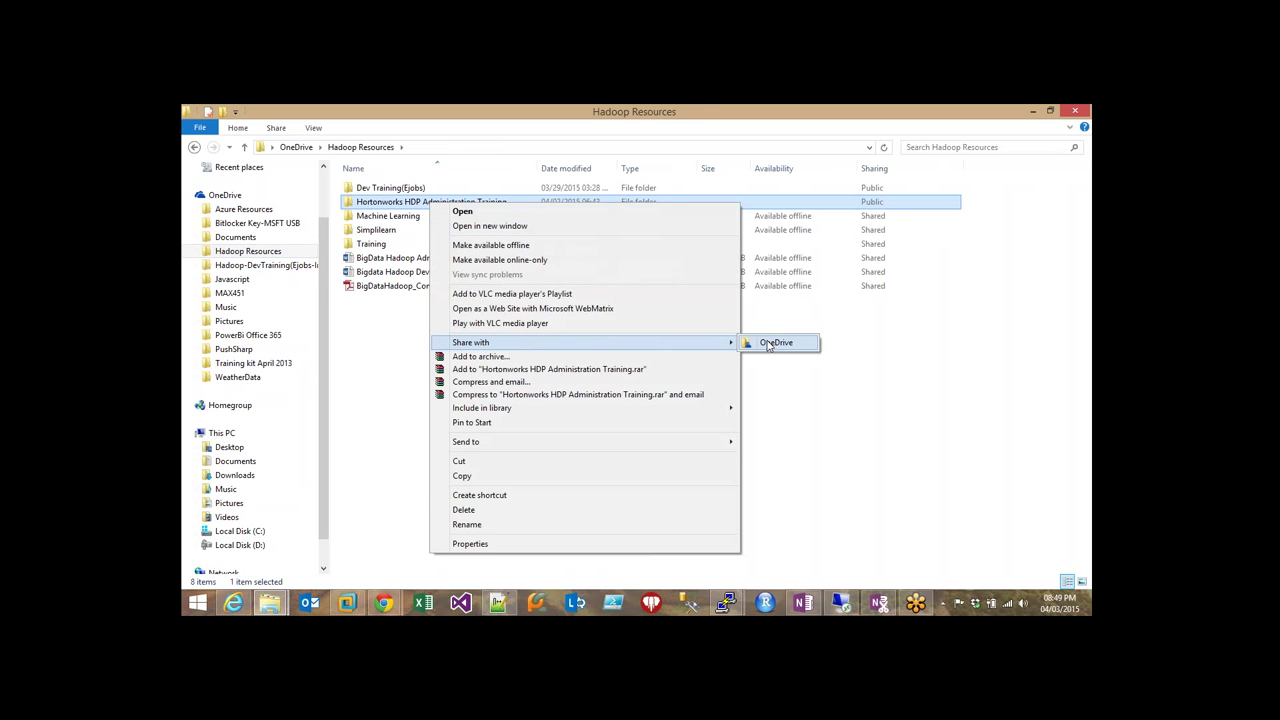
pyautogui.click(770, 342)
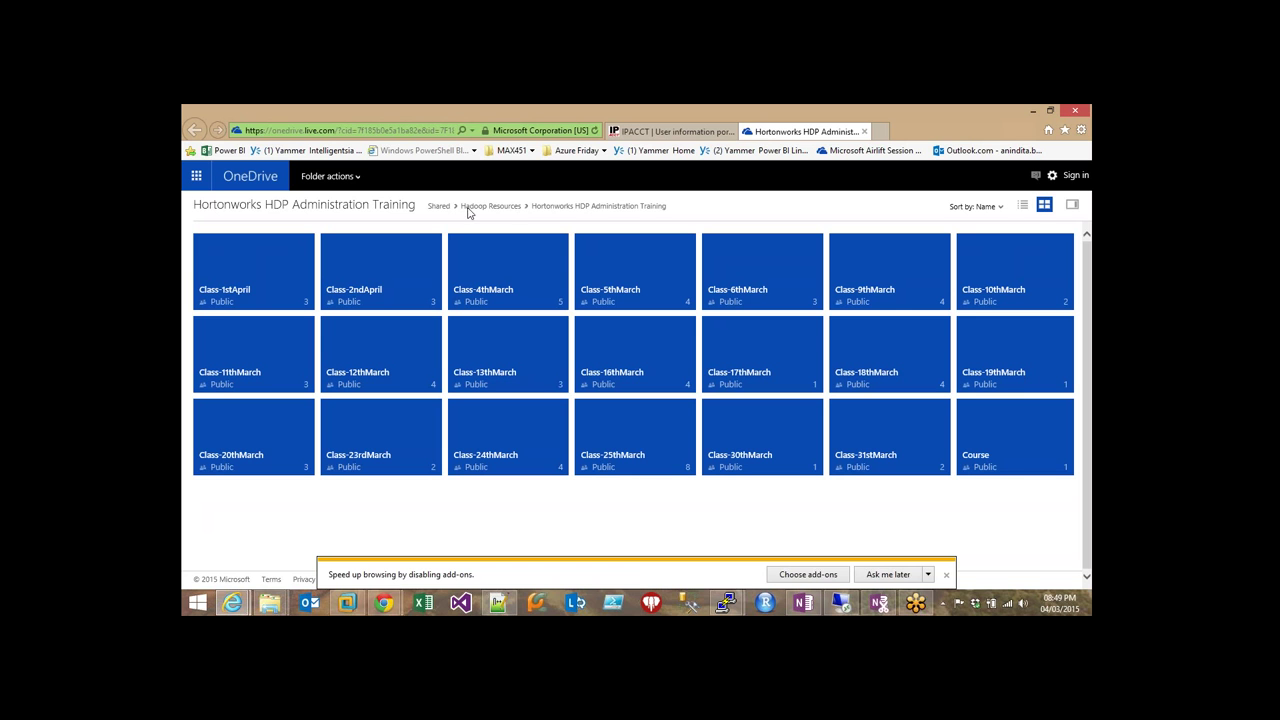
# View the folder's properties, dismiss the add-ons bar, and reload the OneDrive Files home page.
pyautogui.click(357, 177)
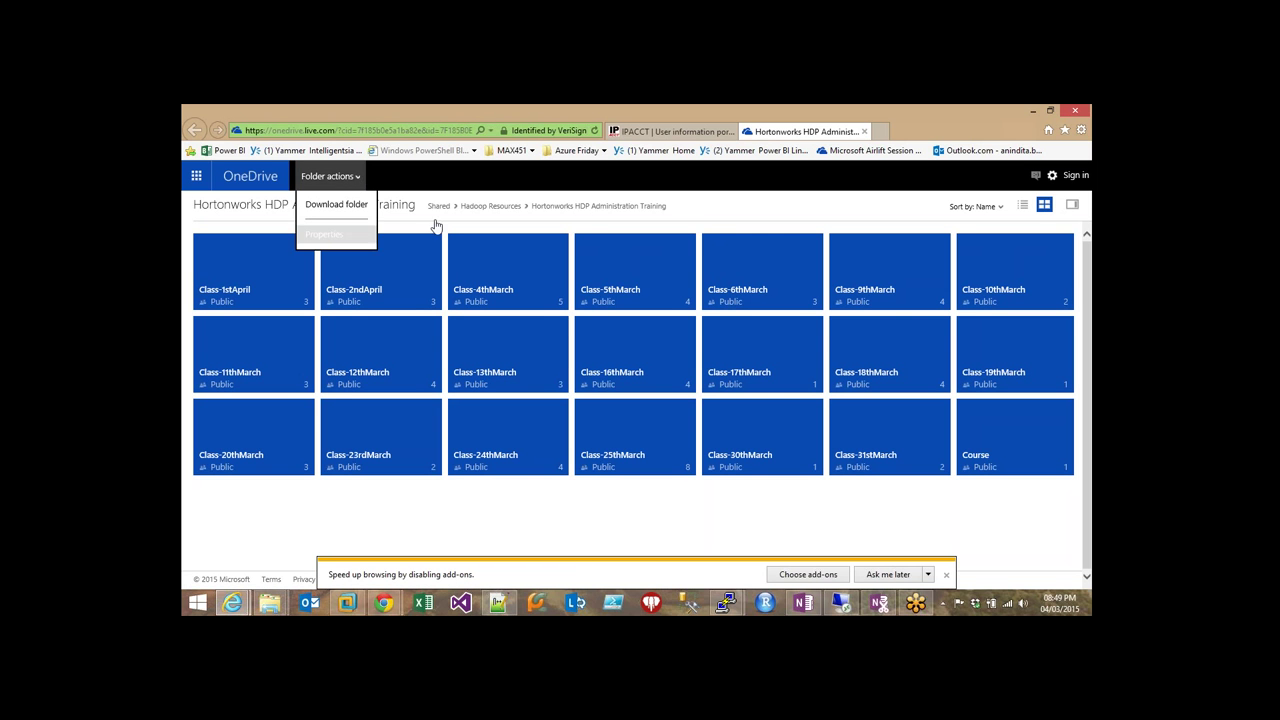
pyautogui.click(330, 234)
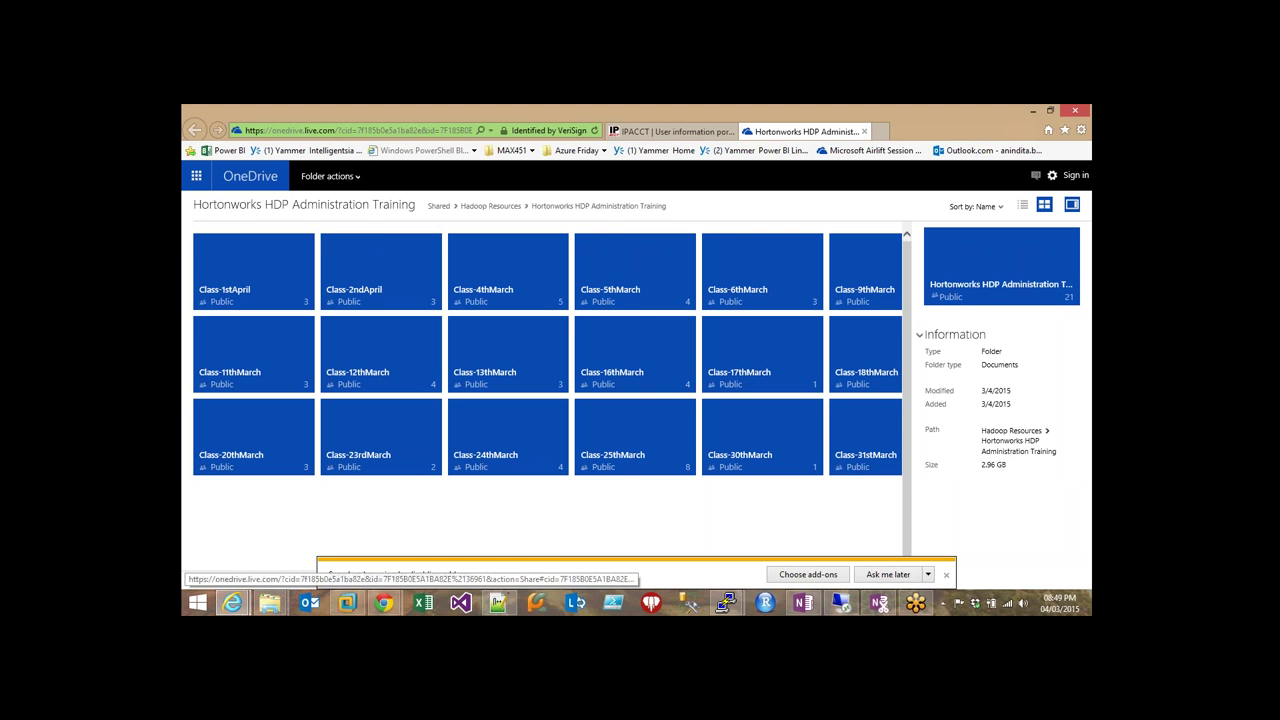
pyautogui.click(945, 577)
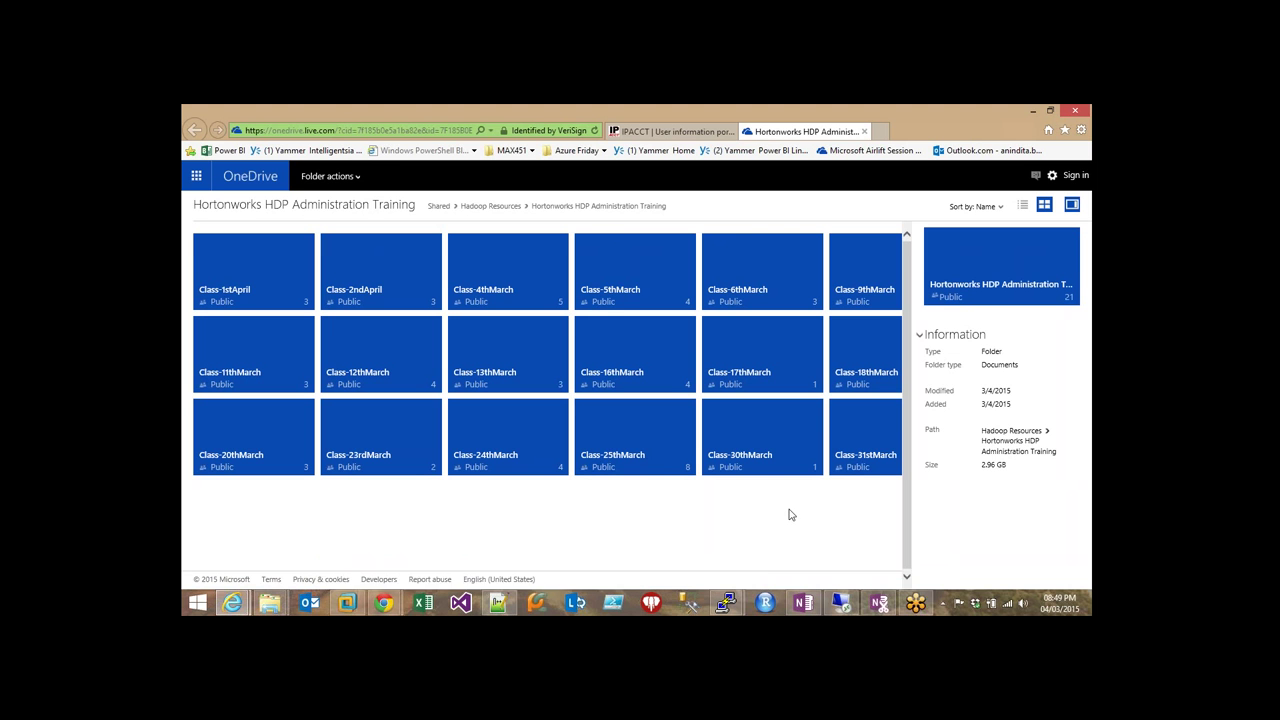
pyautogui.click(260, 183)
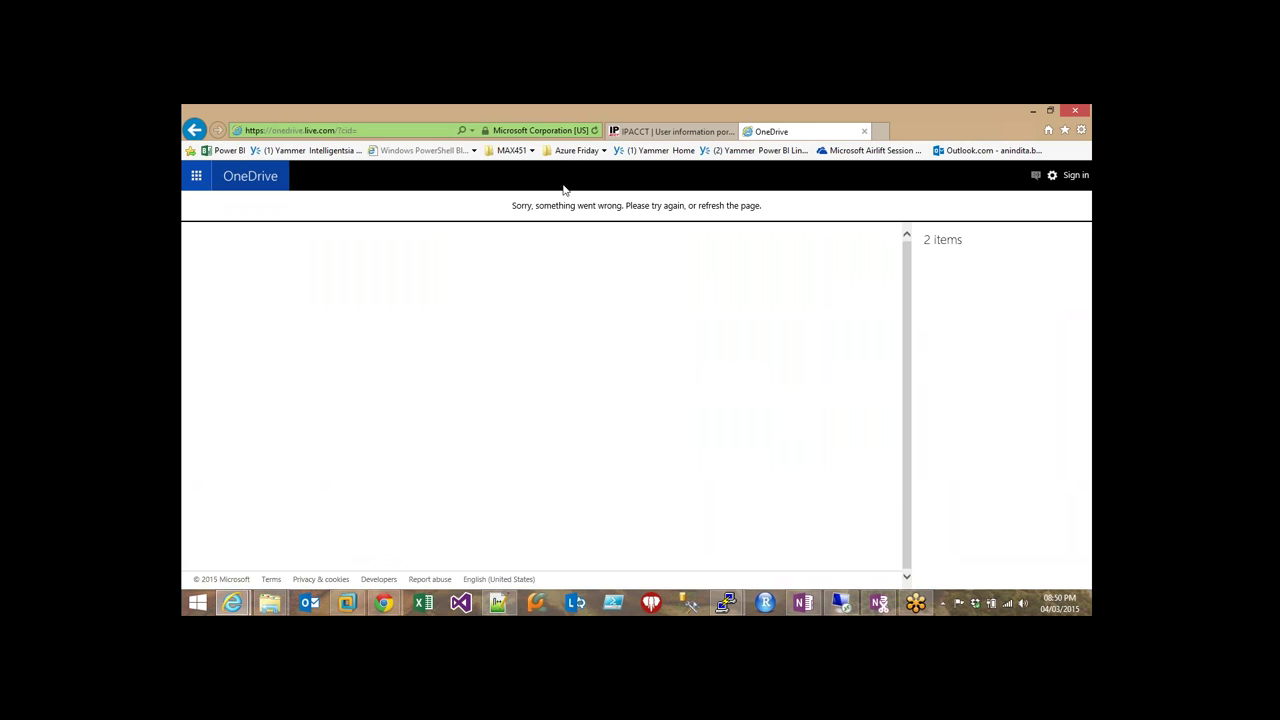
pyautogui.press('F5')
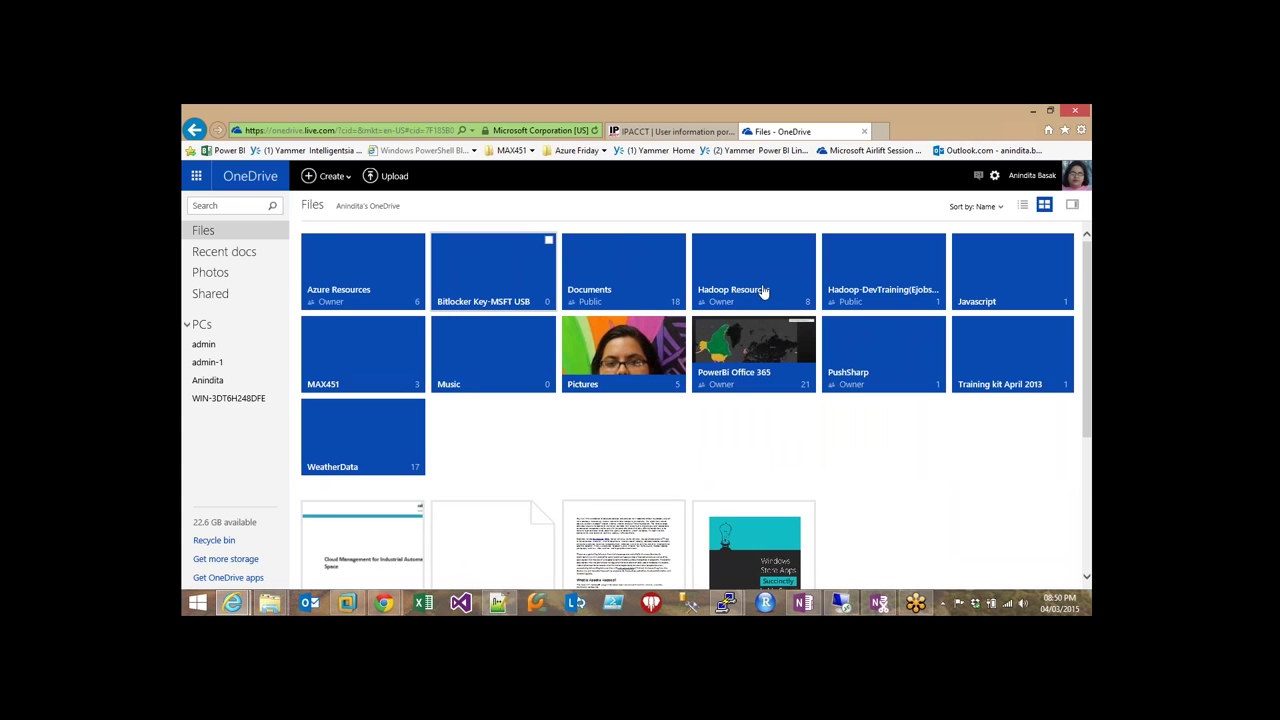
# Open Hadoop Resources and review the Hortonworks folder's view-only sharing link.
pyautogui.click(238, 184)
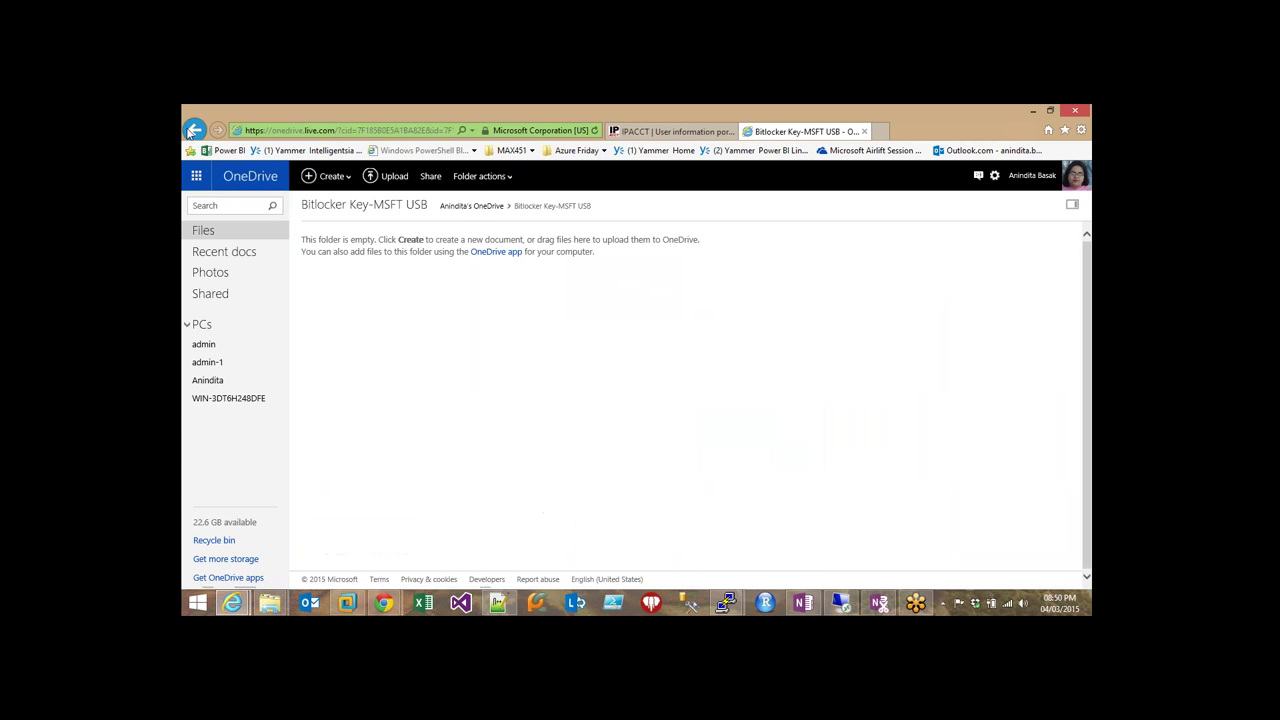
pyautogui.click(748, 311)
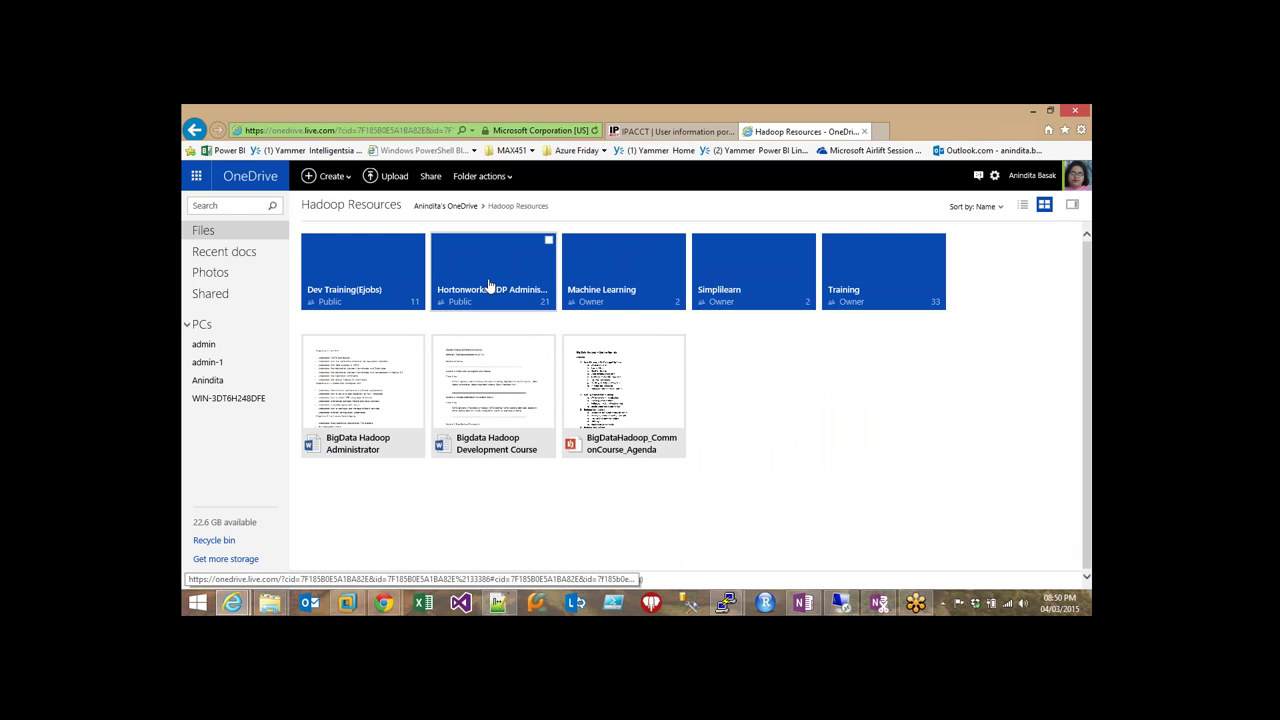
pyautogui.rightClick(487, 286)
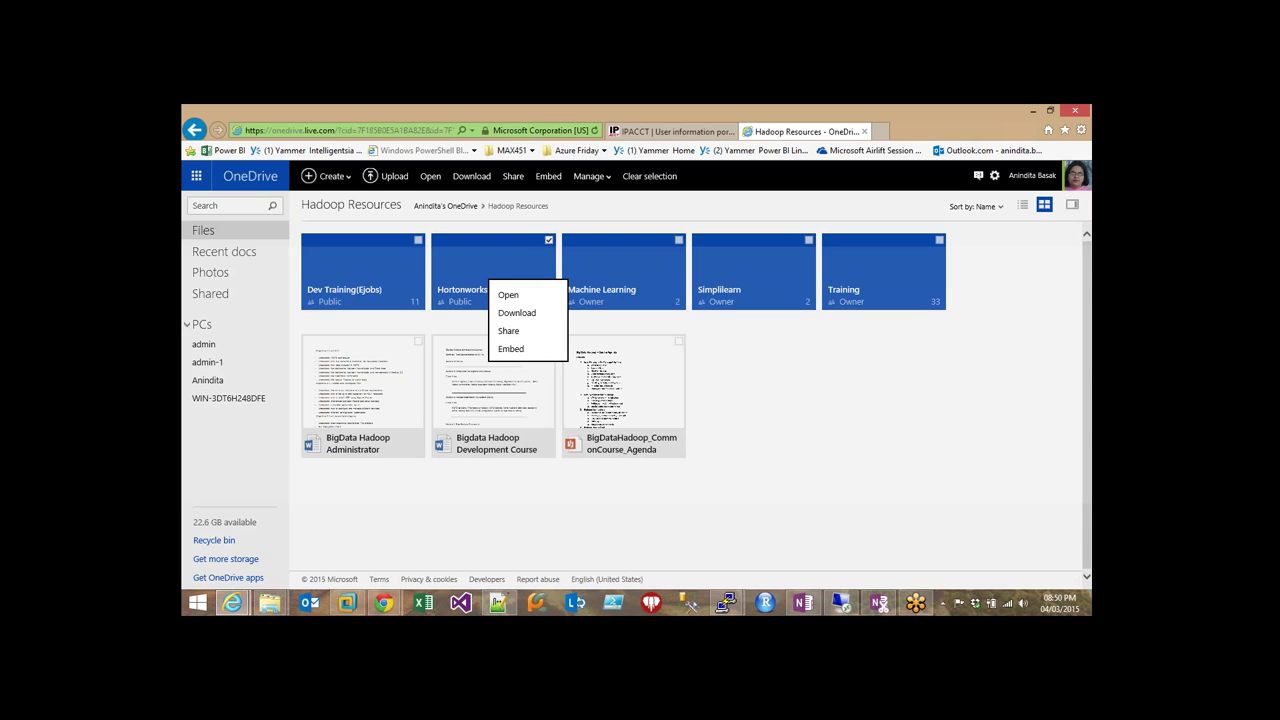
pyautogui.click(508, 330)
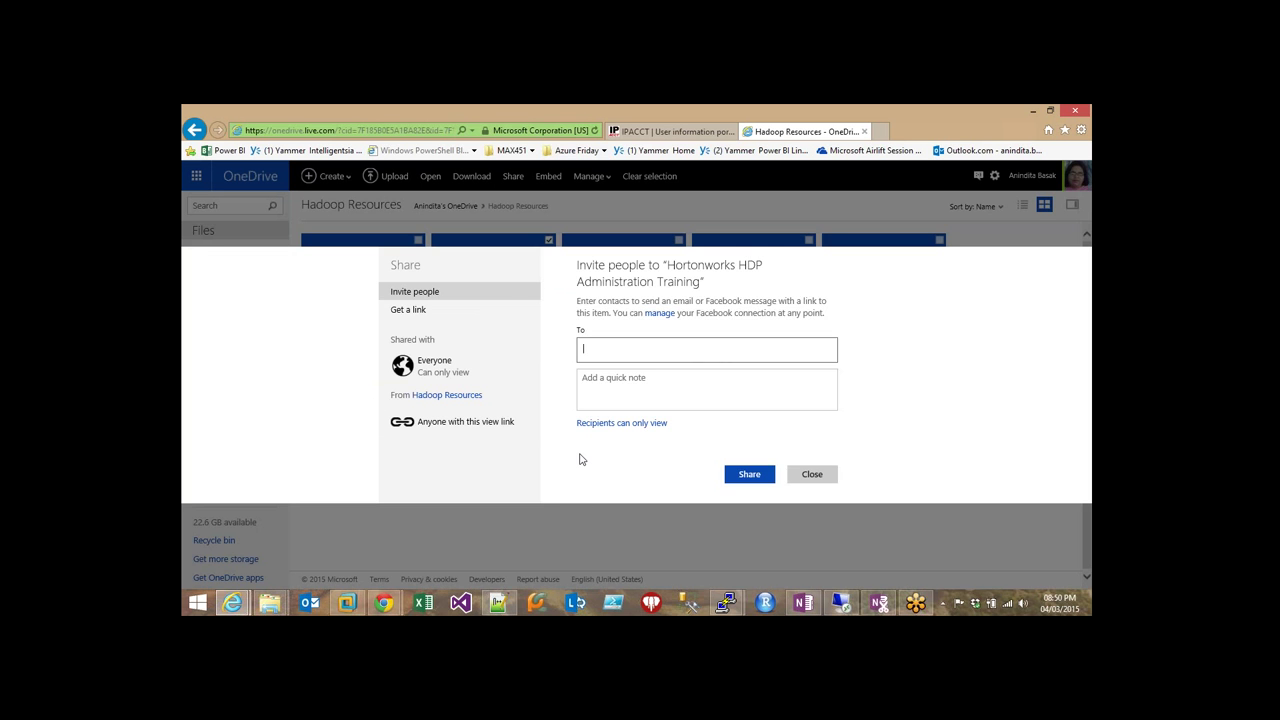
pyautogui.click(451, 422)
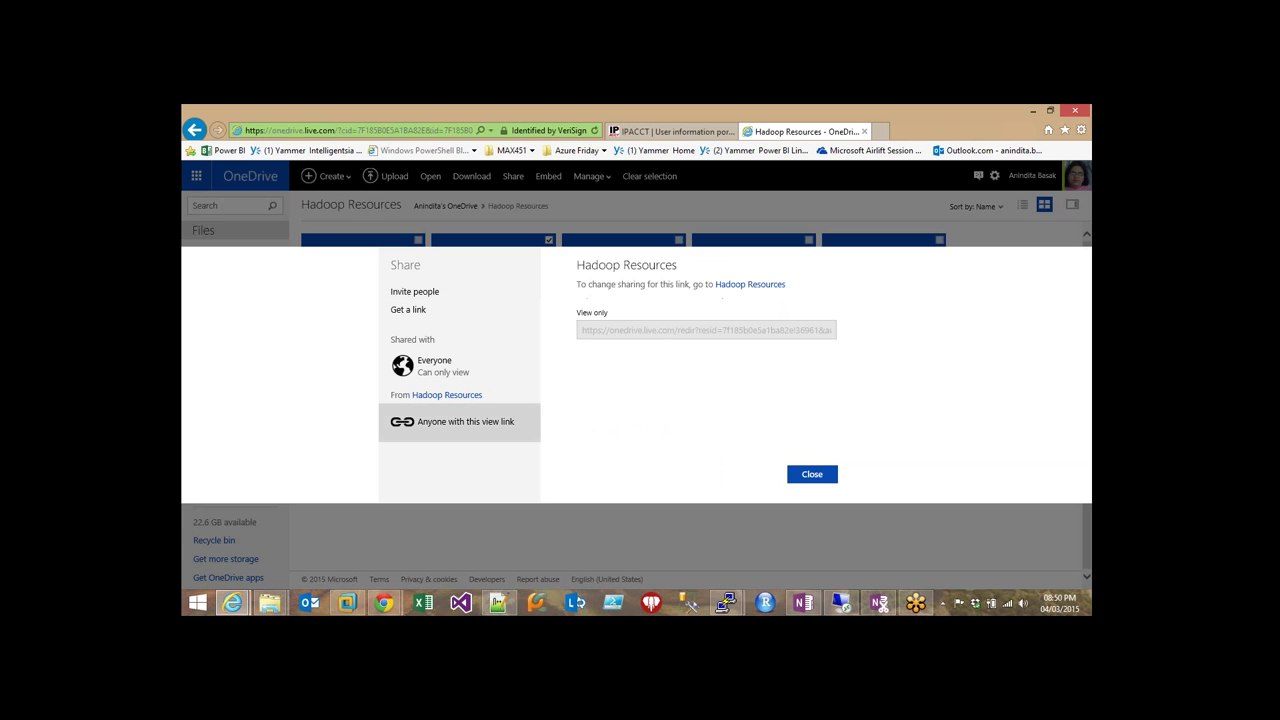
pyautogui.click(757, 287)
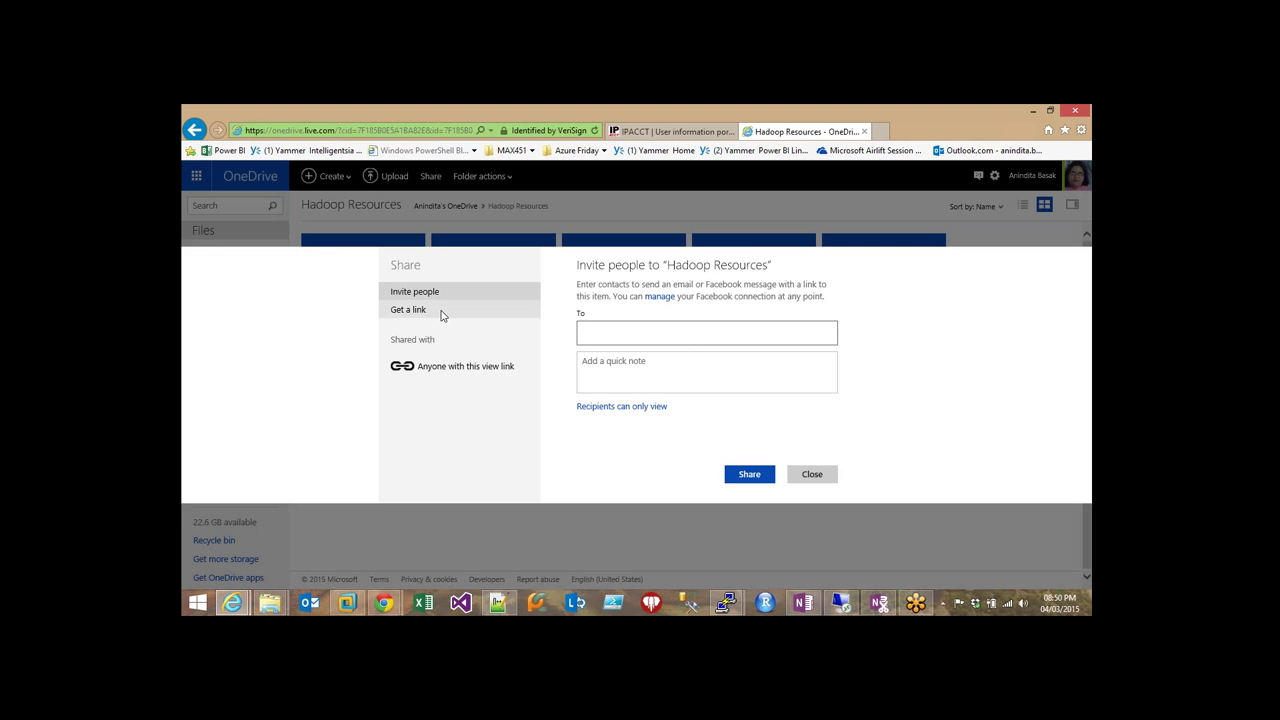
pyautogui.click(812, 474)
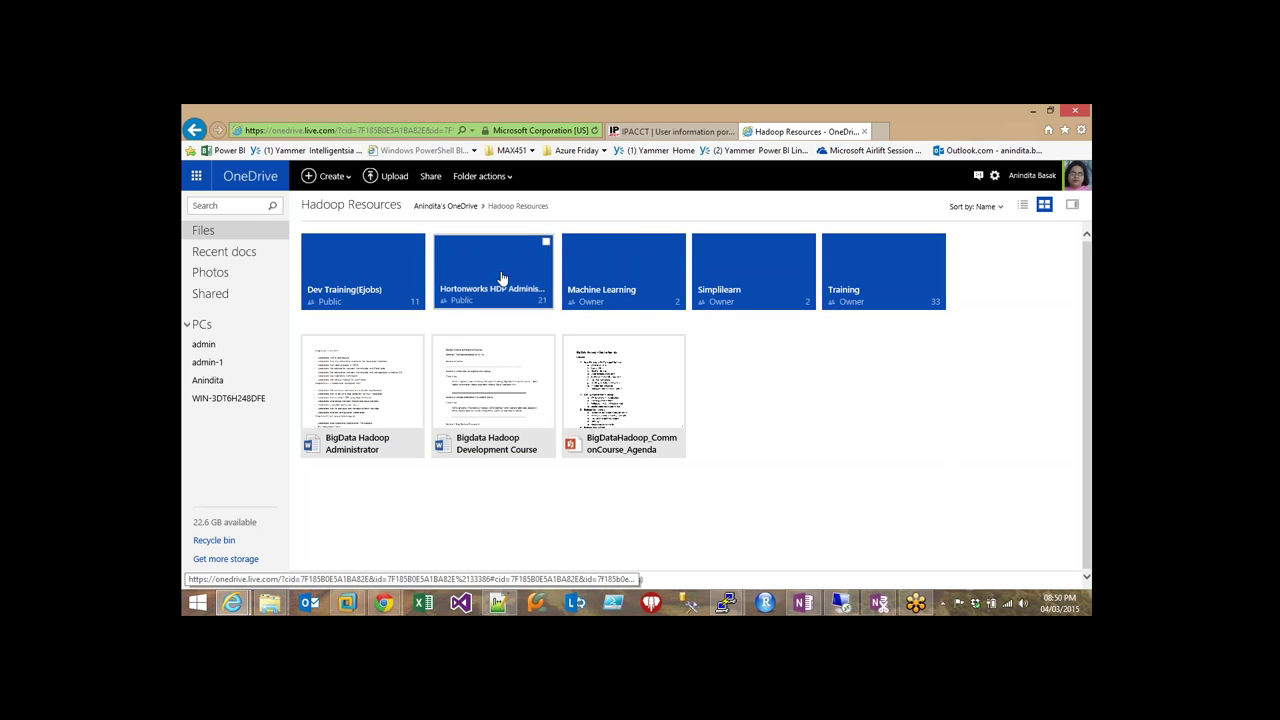
# Show the Hortonworks folder's details: shared with everyone, view-only, 2.96 GB.
pyautogui.rightClick(502, 276)
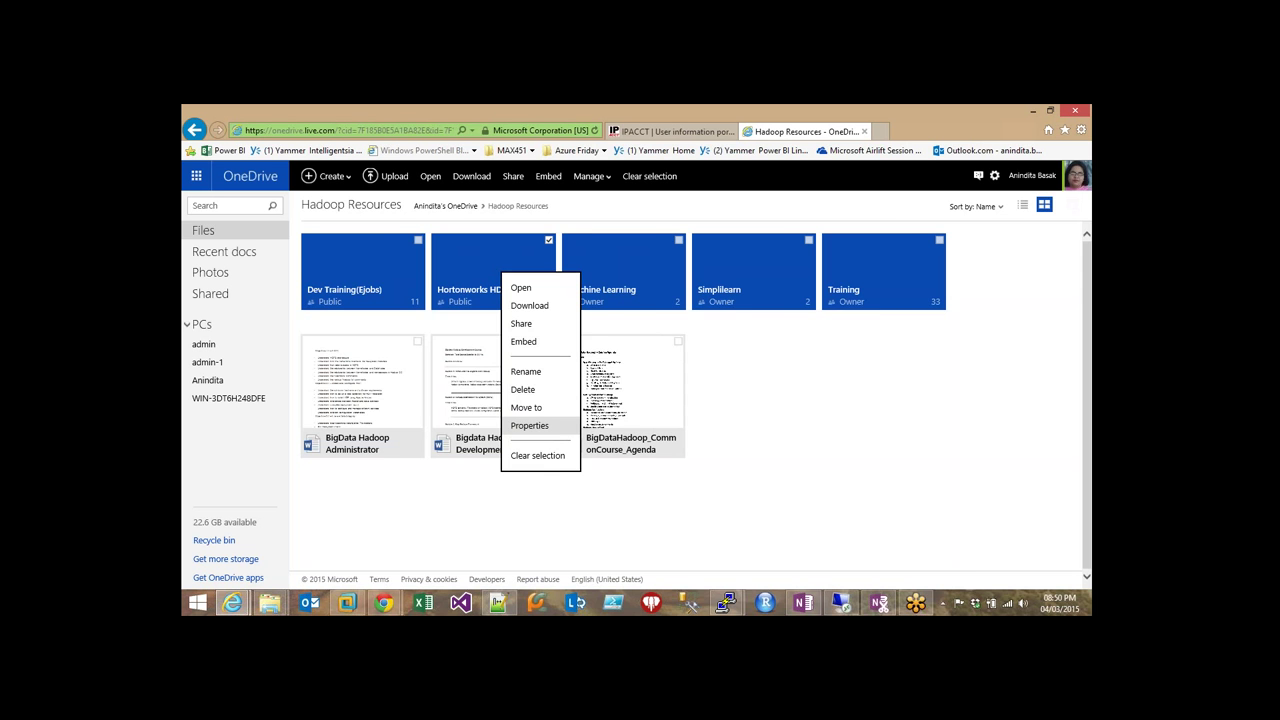
pyautogui.click(530, 425)
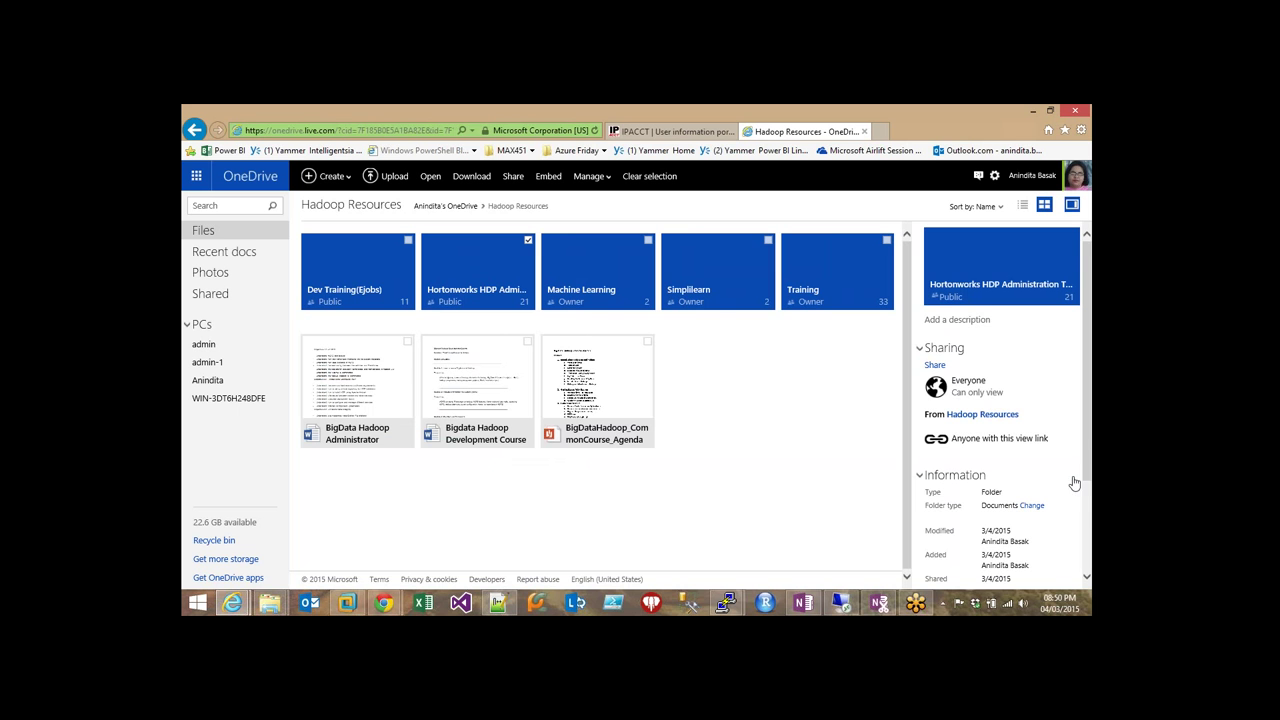
pyautogui.moveTo(1091, 421); pyautogui.dragTo(720, 428)
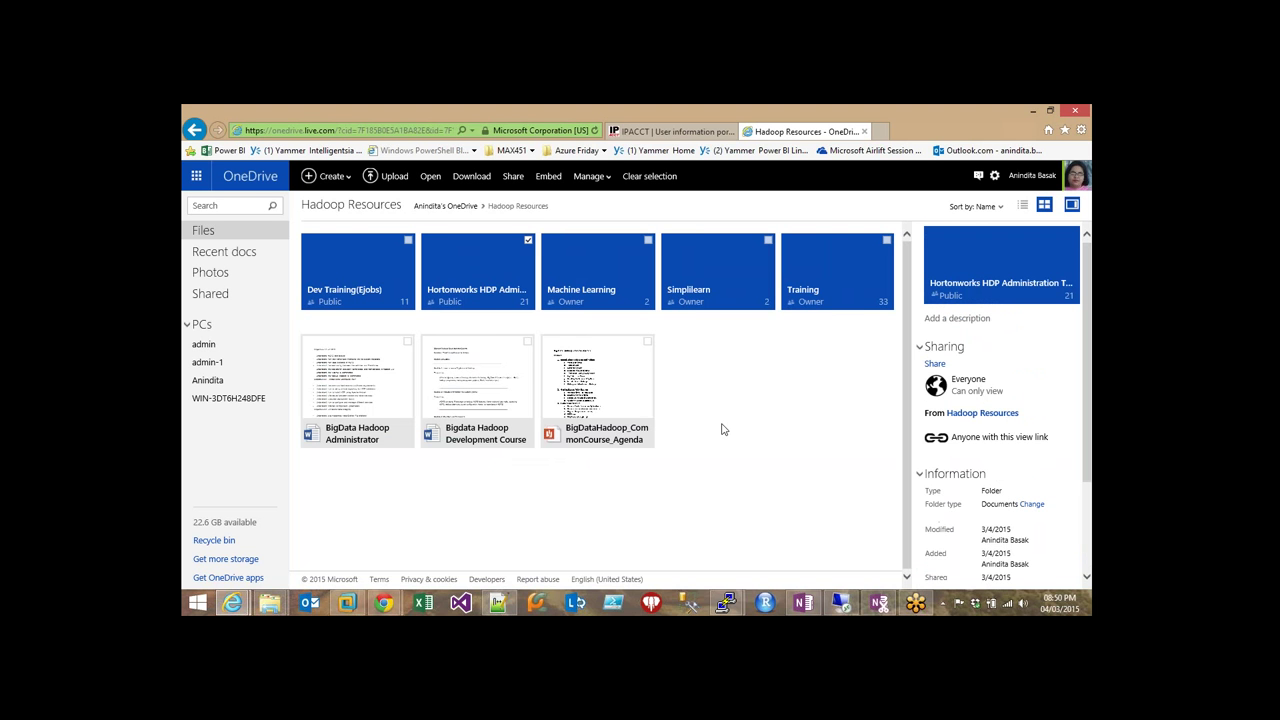
# Start sharing the Hortonworks folder and set recipients to be able to edit.
pyautogui.rightClick(499, 286)
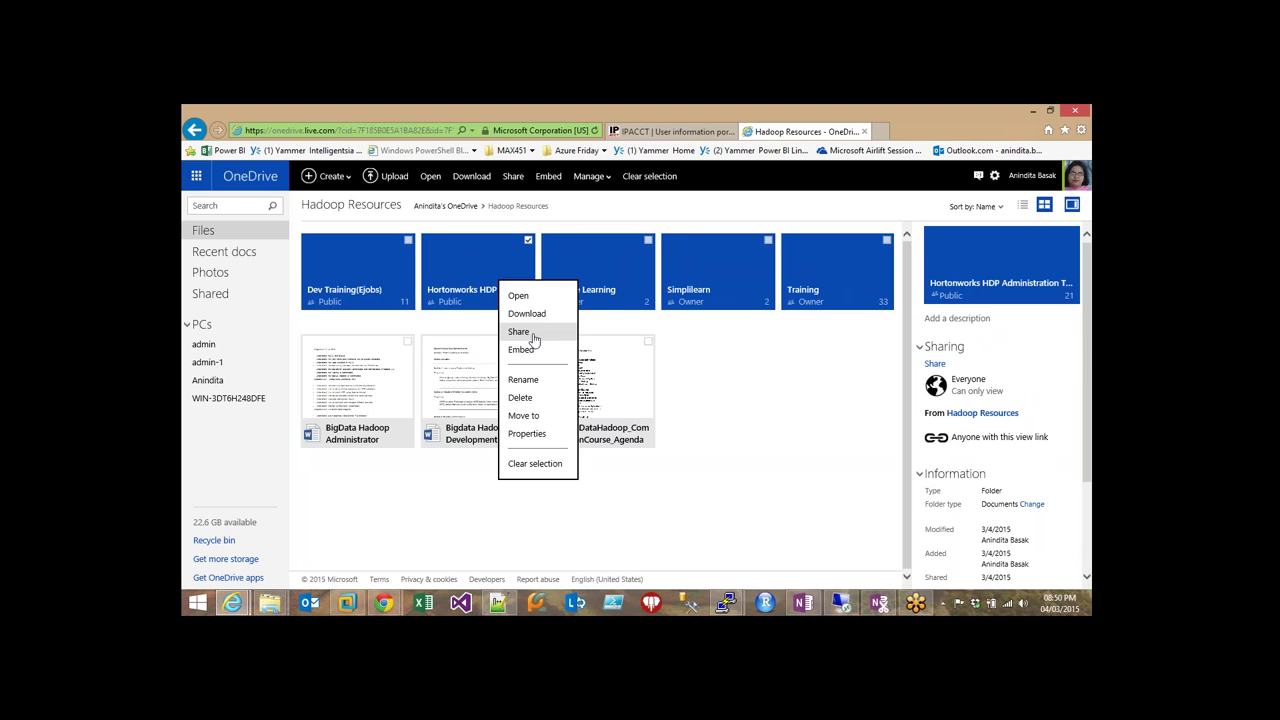
pyautogui.press('Return')
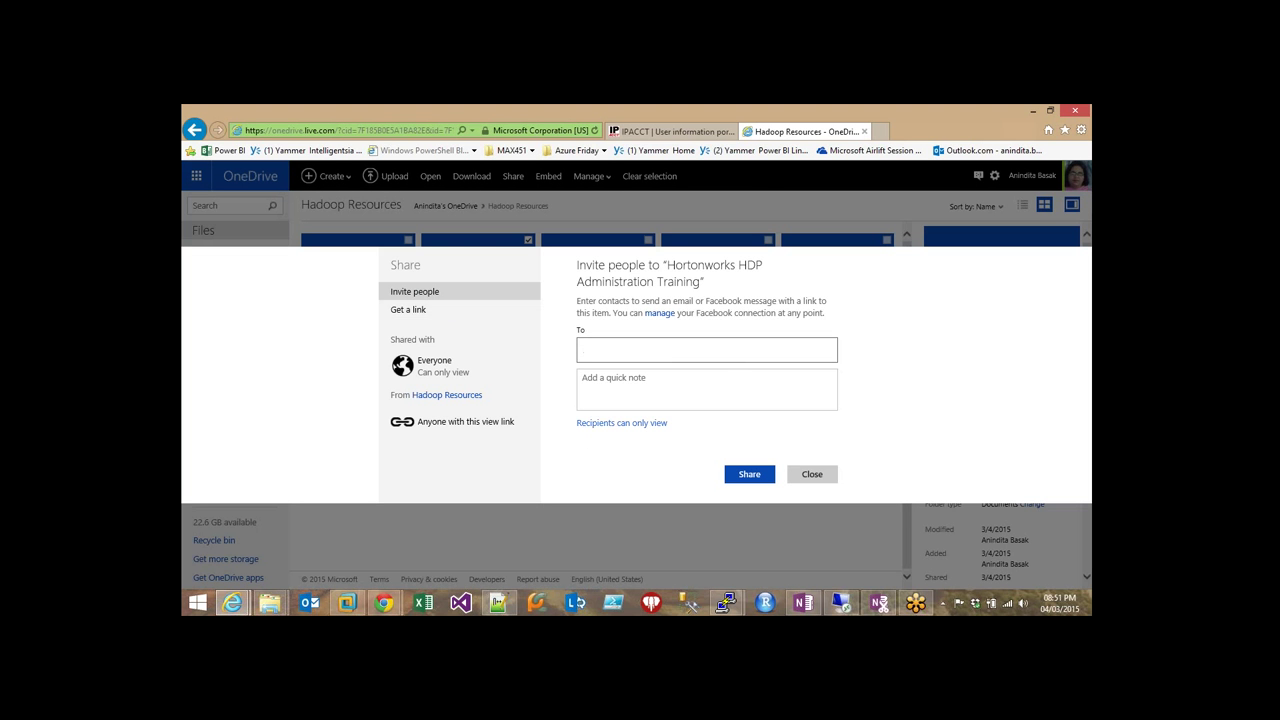
pyautogui.click(636, 427)
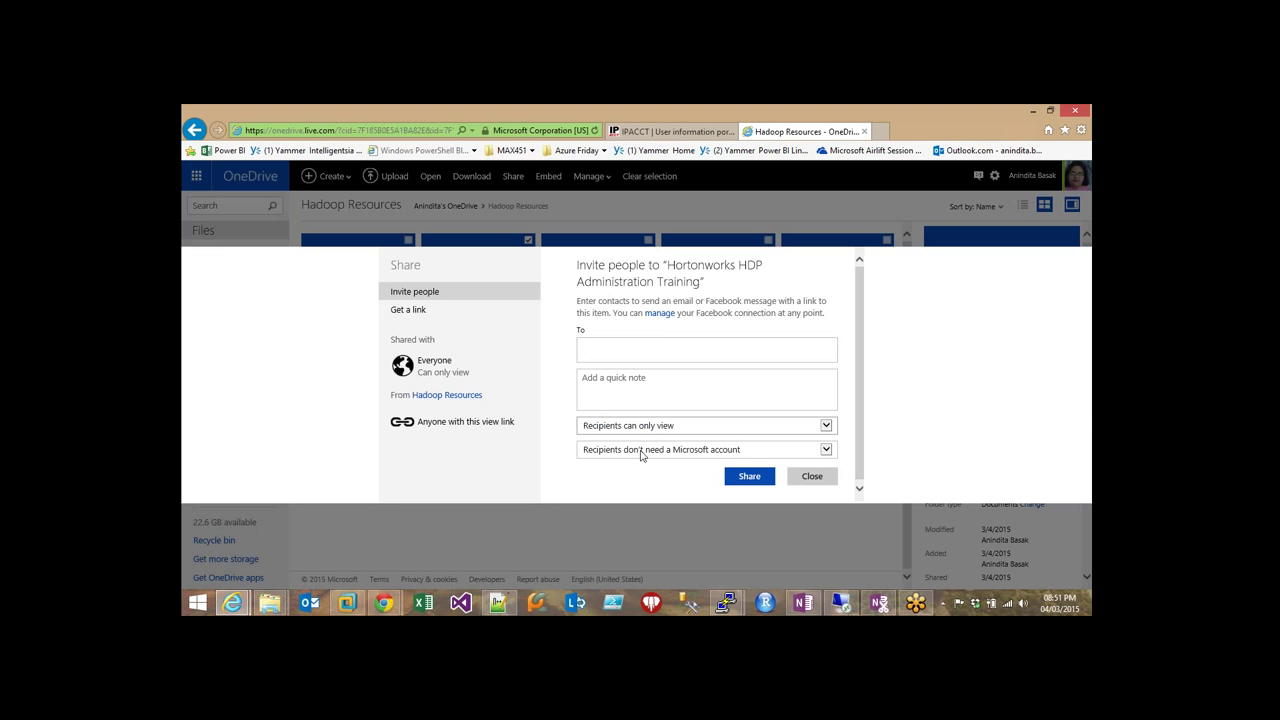
pyautogui.click(828, 430)
pyautogui.click(693, 438)
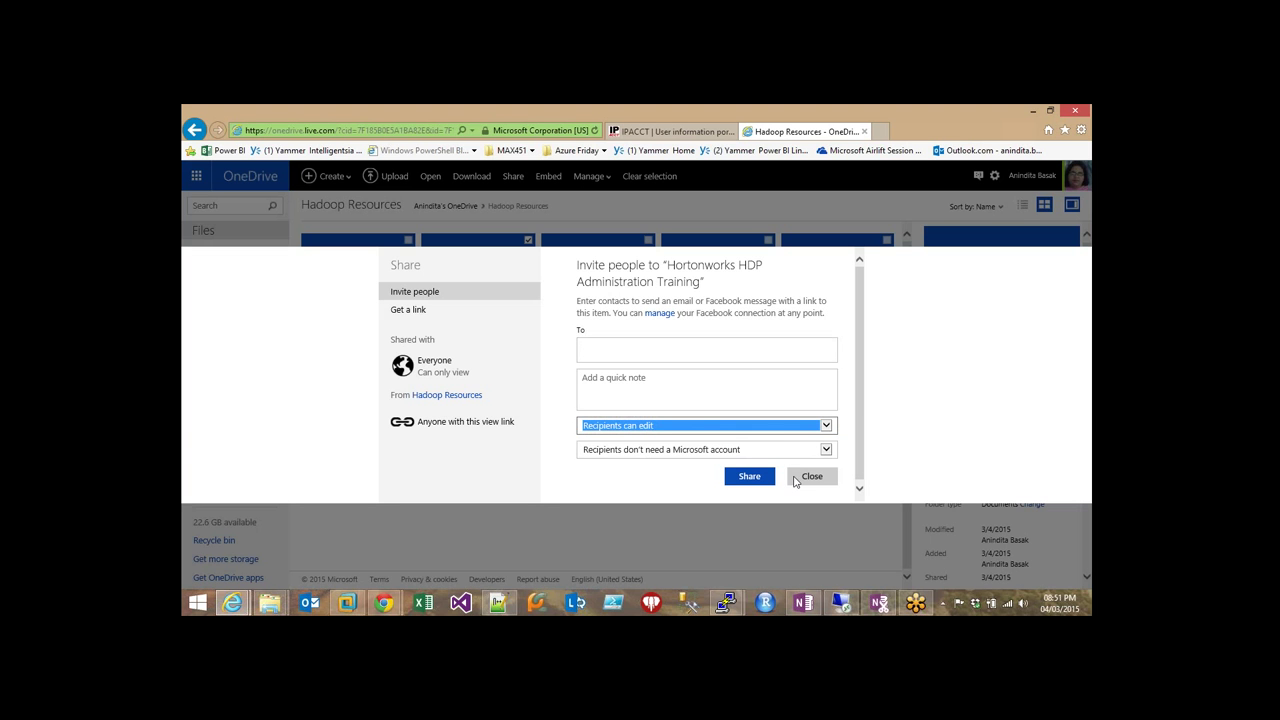
# Enter the recipient's e-mail address and add the note 'Share the class -recording'.
pyautogui.click(597, 348)
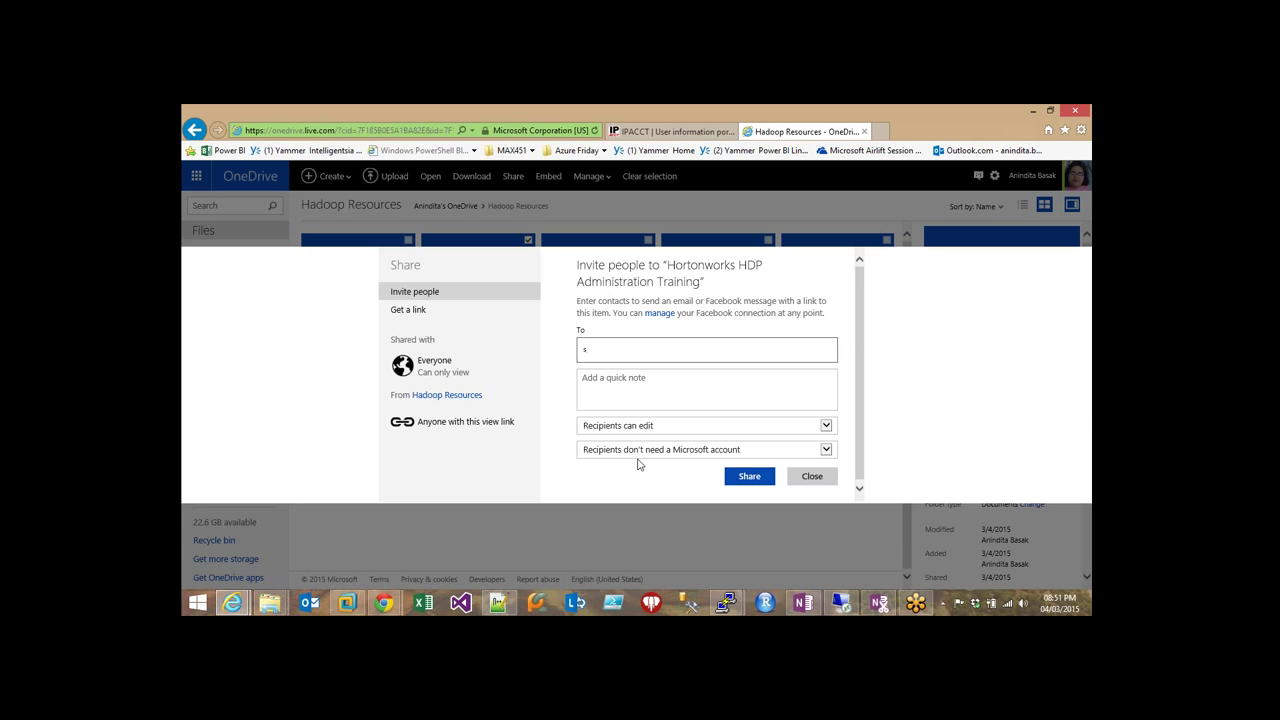
pyautogui.click(645, 389)
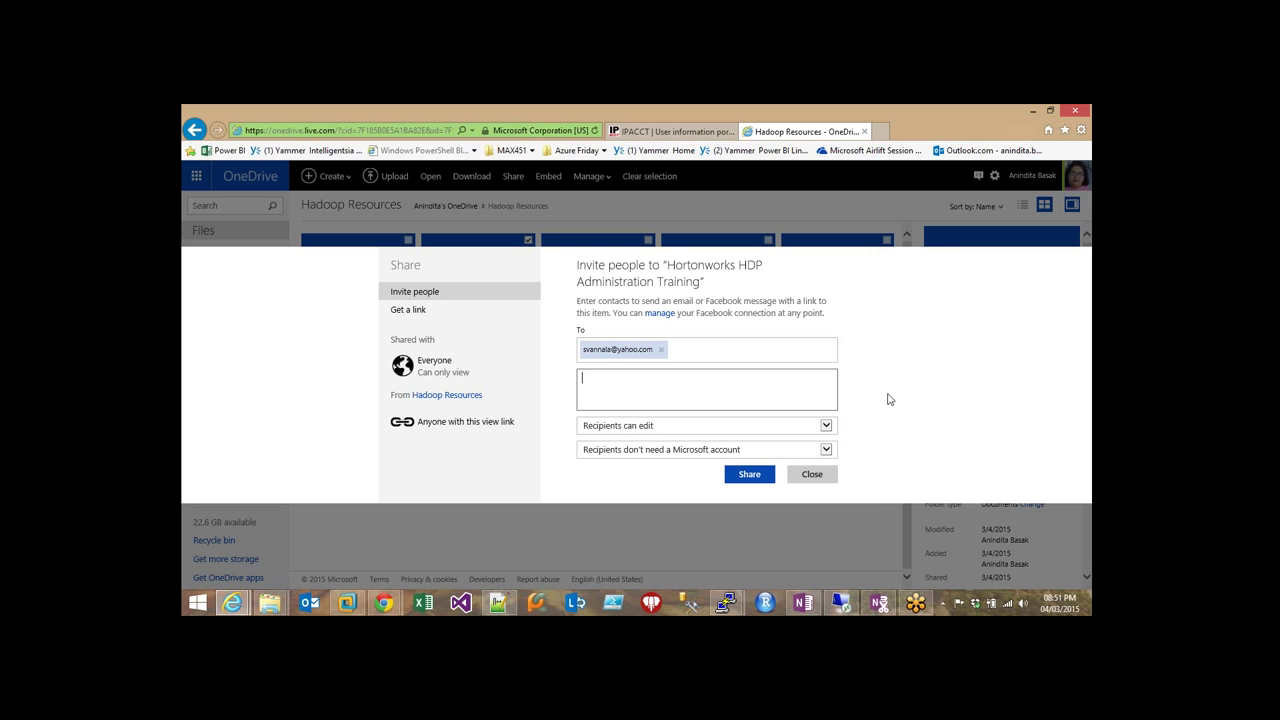
pyautogui.write('Share the class -recording')
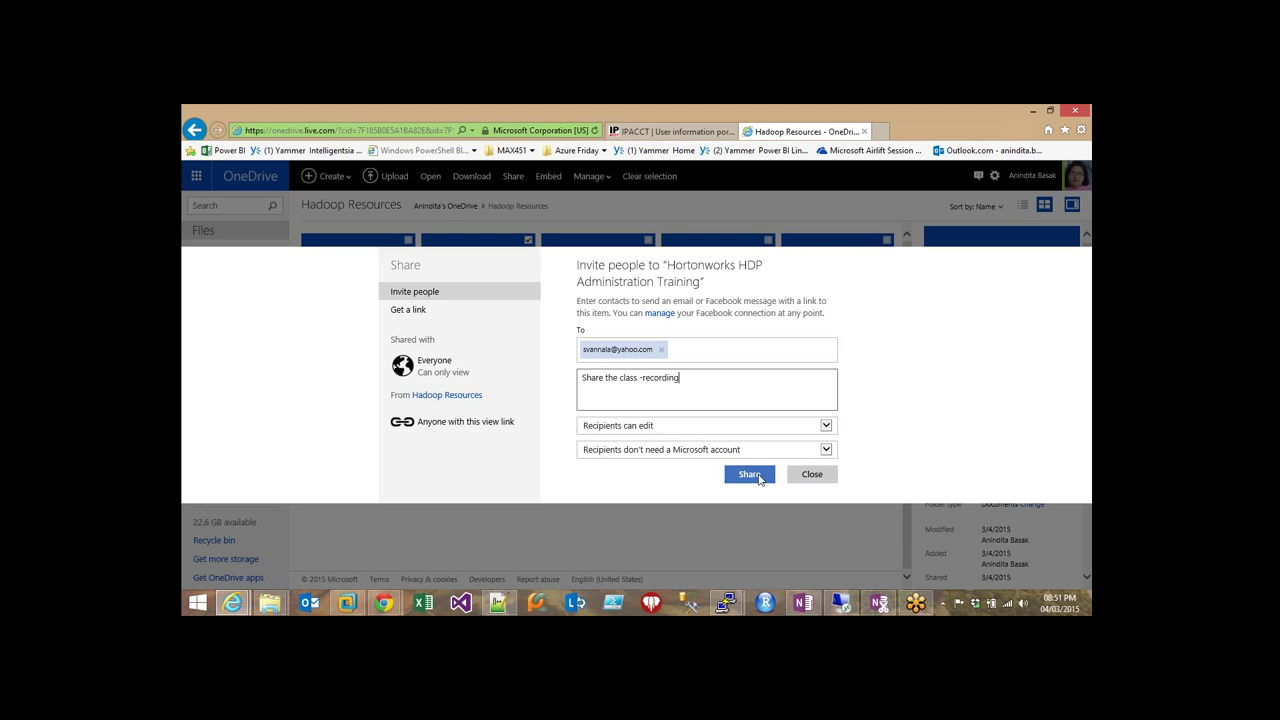
# Send the sharing invitation, shorten and select the folder link, then close sharing.
pyautogui.click(750, 474)
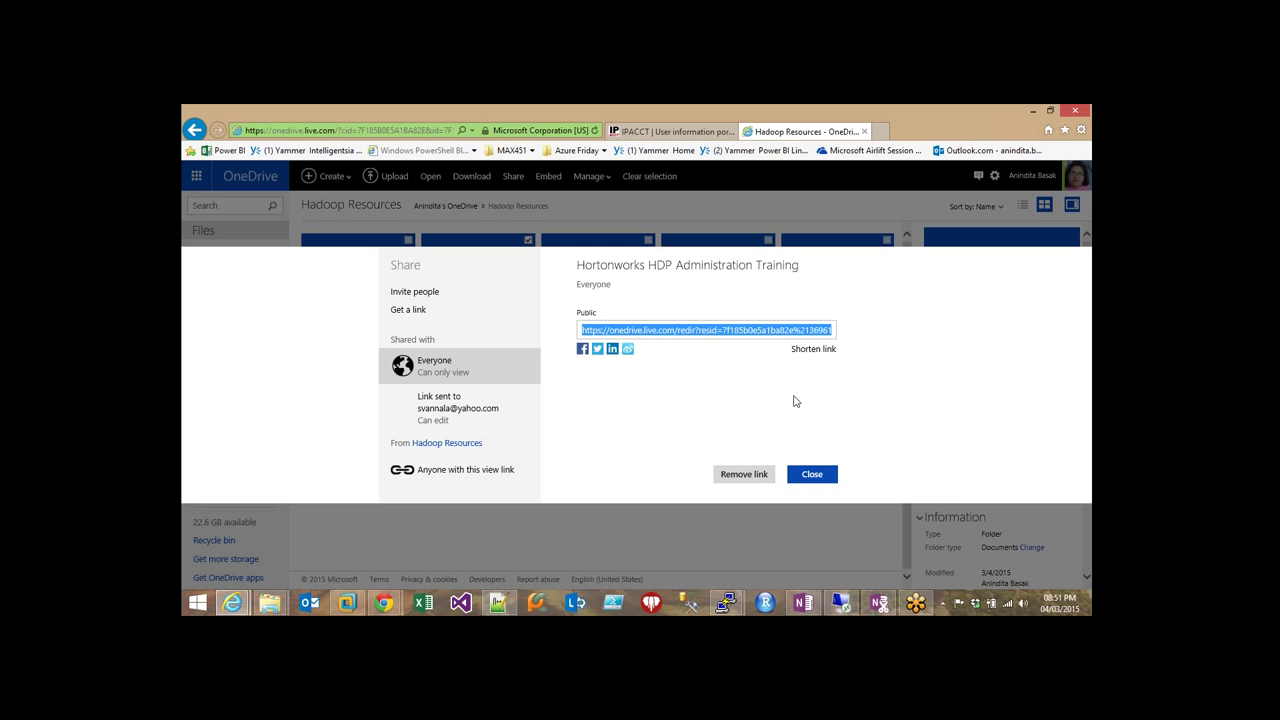
pyautogui.click(813, 350)
pyautogui.click(690, 331)
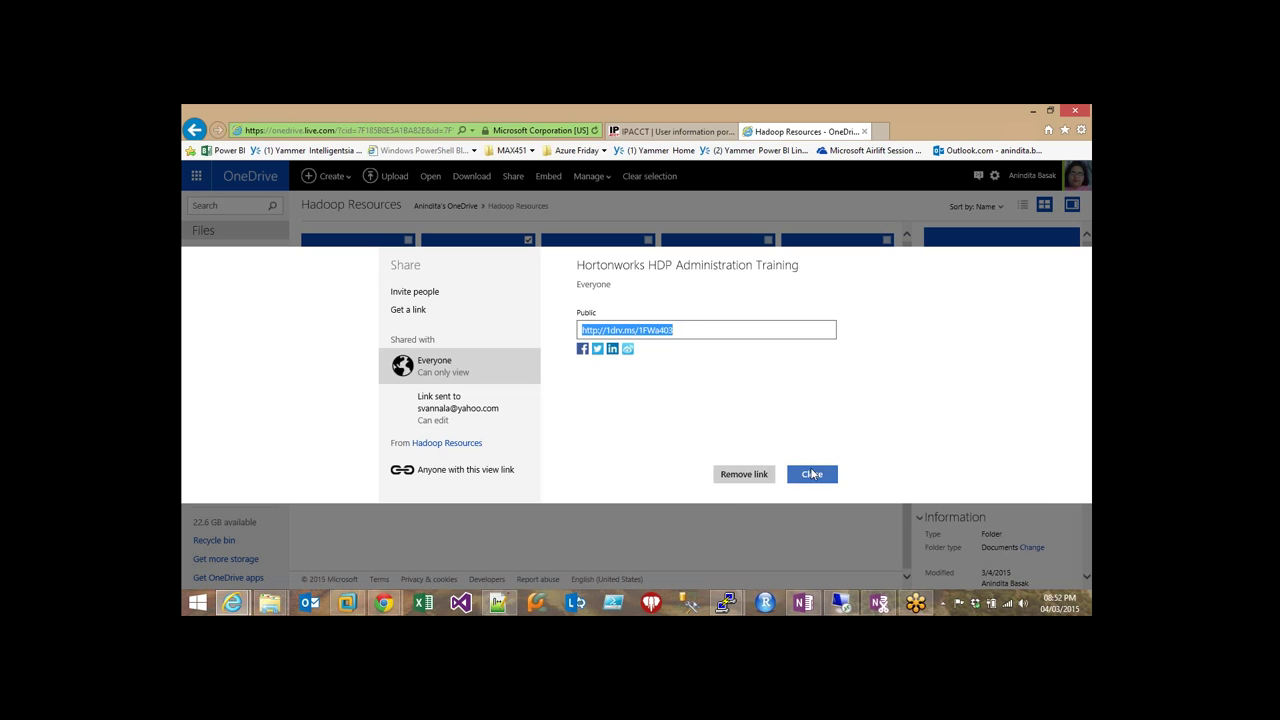
pyautogui.click(811, 474)
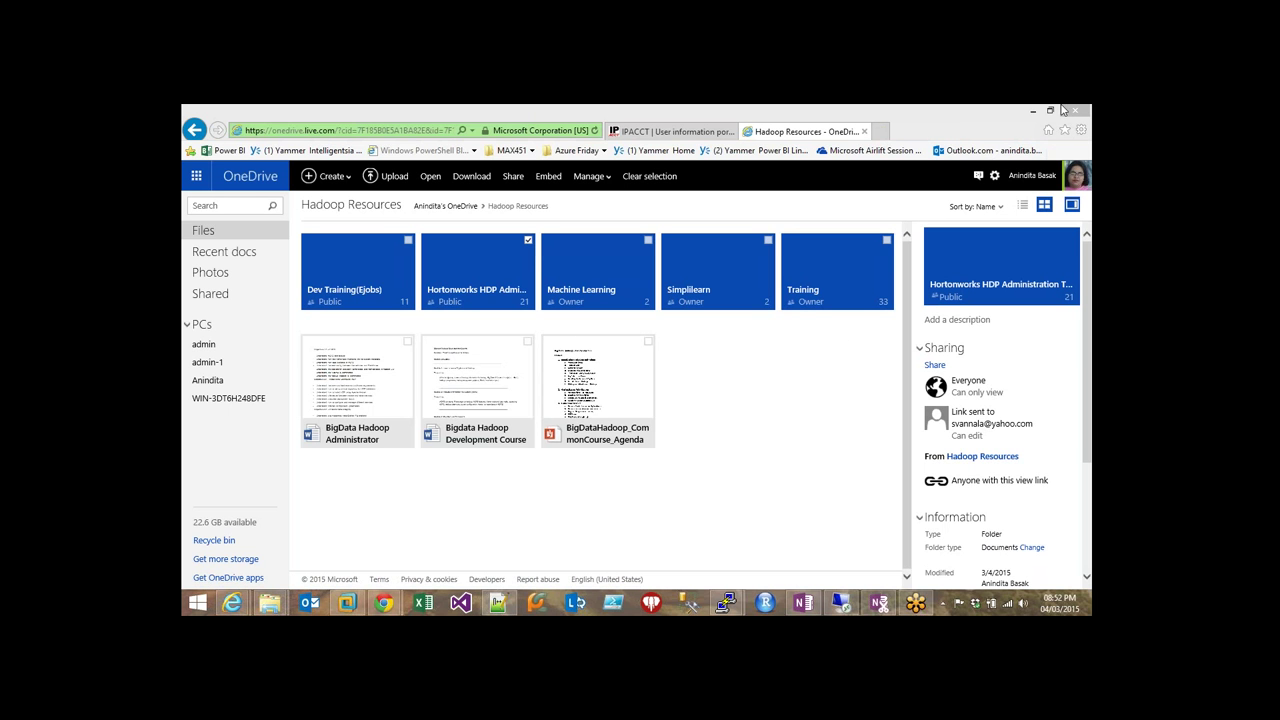
# Check the Ambari security wizard, then bring the OneNote notebook to the front.
pyautogui.click(384, 602)
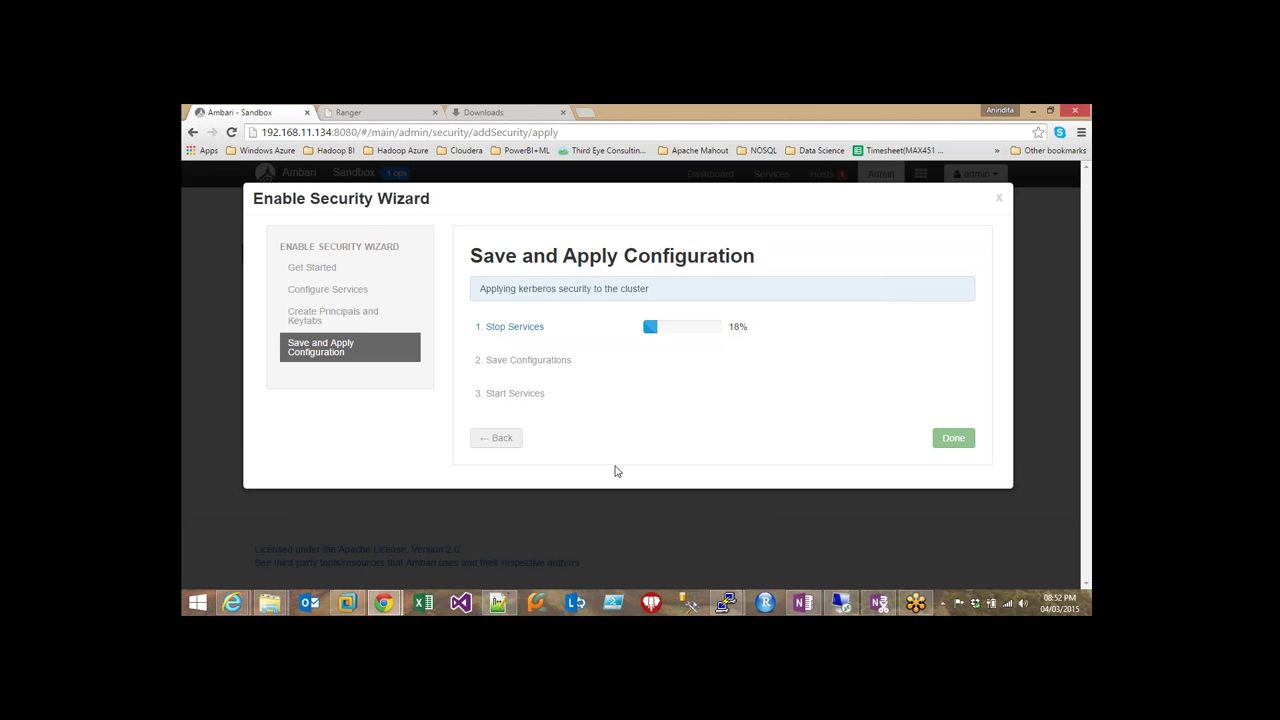
pyautogui.click(880, 603)
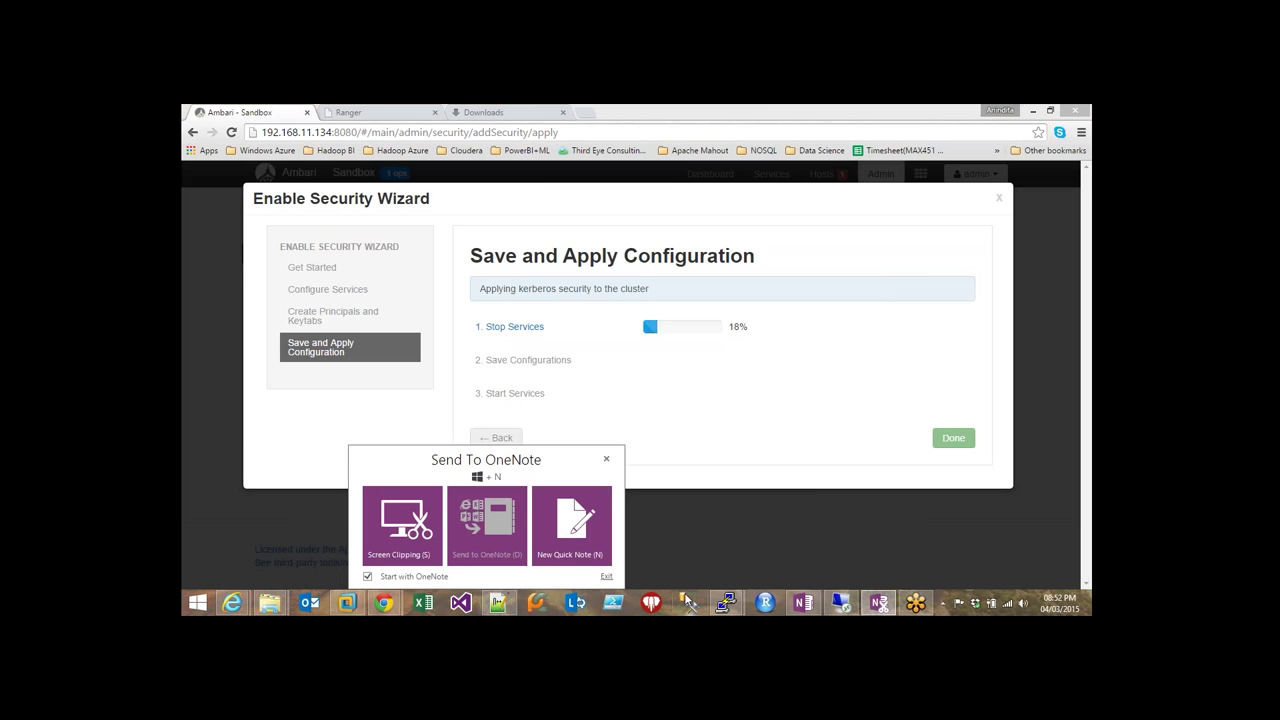
pyautogui.click(803, 603)
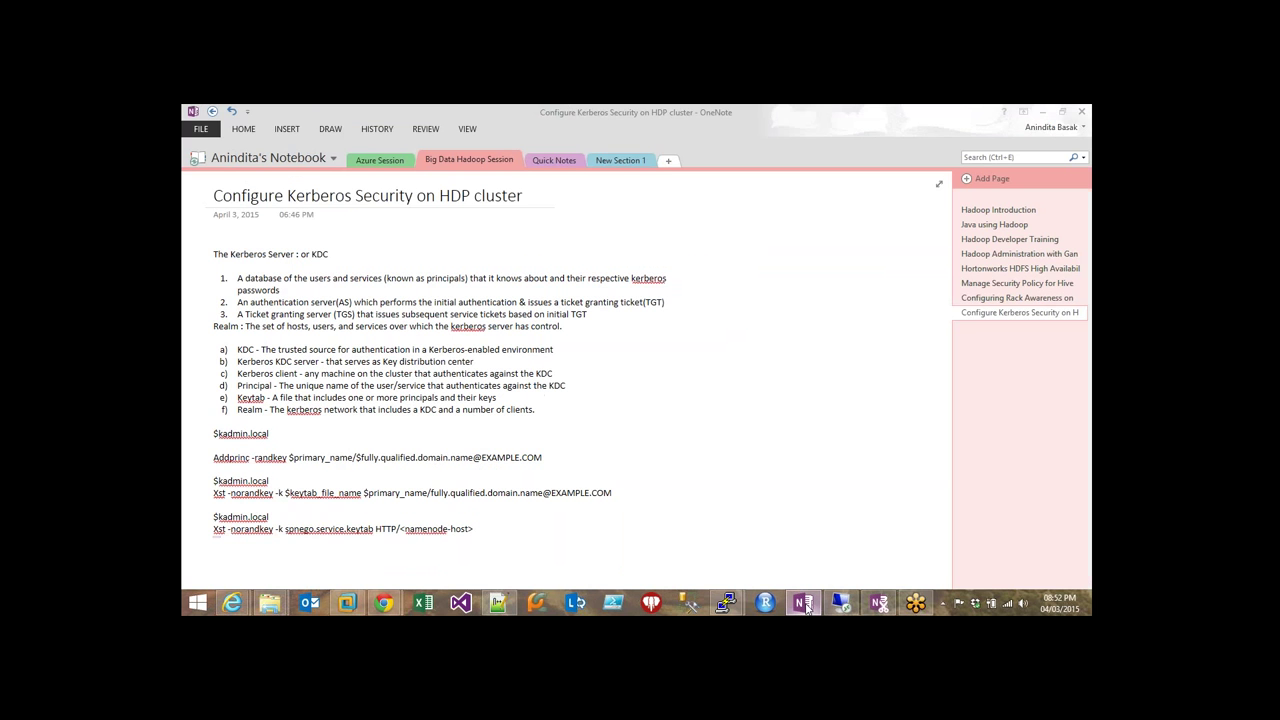
# On the Hortonworks HDFS High Availability page, add numbered item 'Configure Namenode HA cluster'.
pyautogui.click(1020, 268)
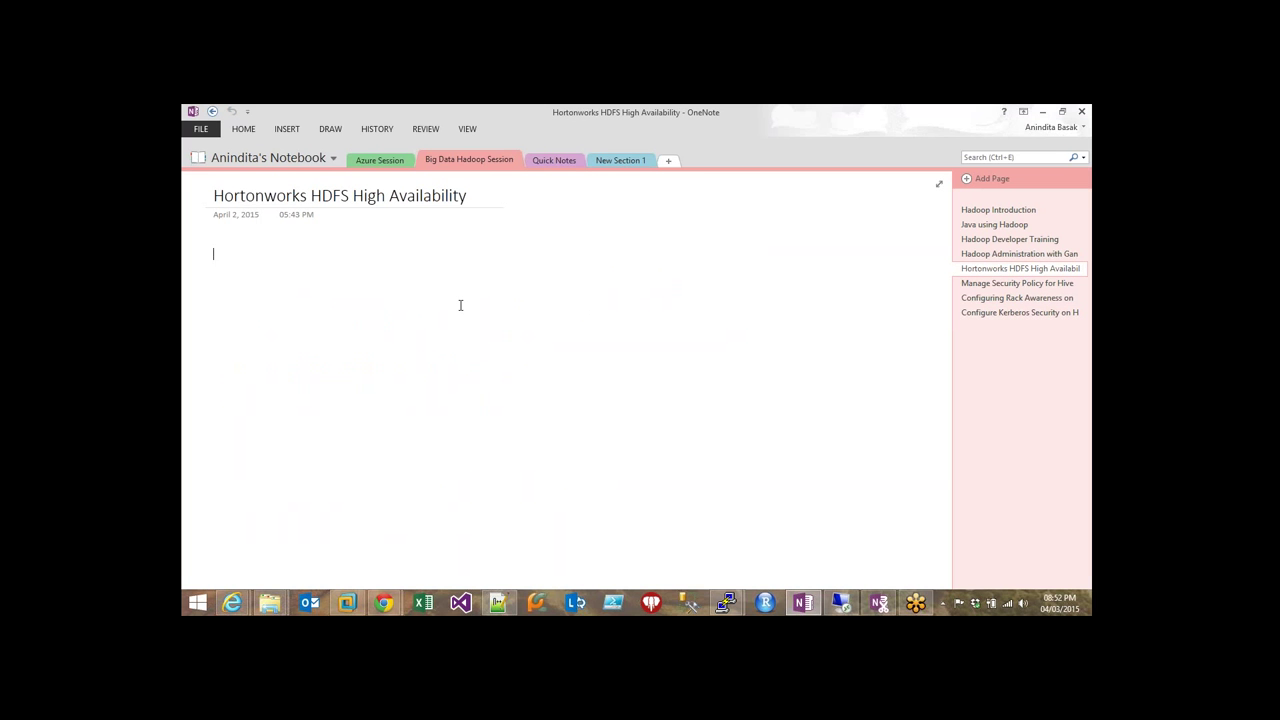
pyautogui.hotkey('ctrl', 'v')
pyautogui.write('Configire')
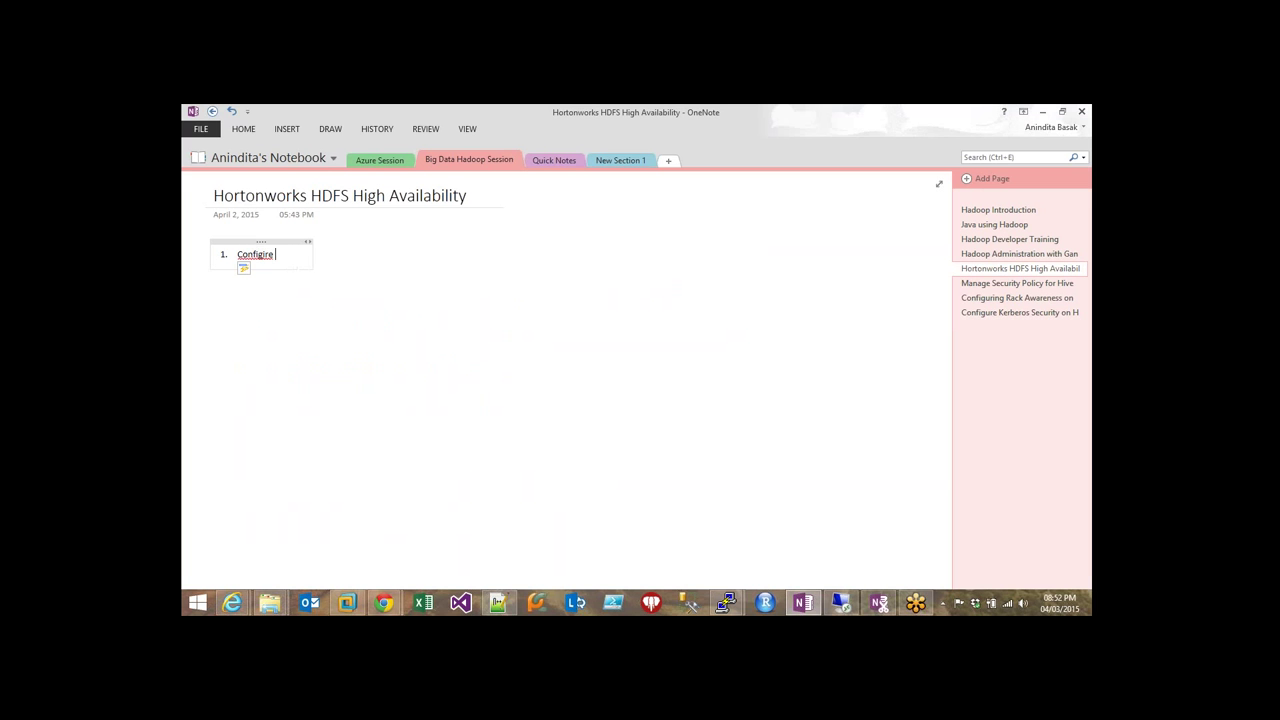
pyautogui.press('BackSpace')
pyautogui.press('BackSpace')
pyautogui.write('ure')
pyautogui.press('BackSpace')
pyautogui.press('BackSpace')
pyautogui.press('BackSpace')
pyautogui.press('BackSpace')
pyautogui.write('ure Namenode HA cluster')
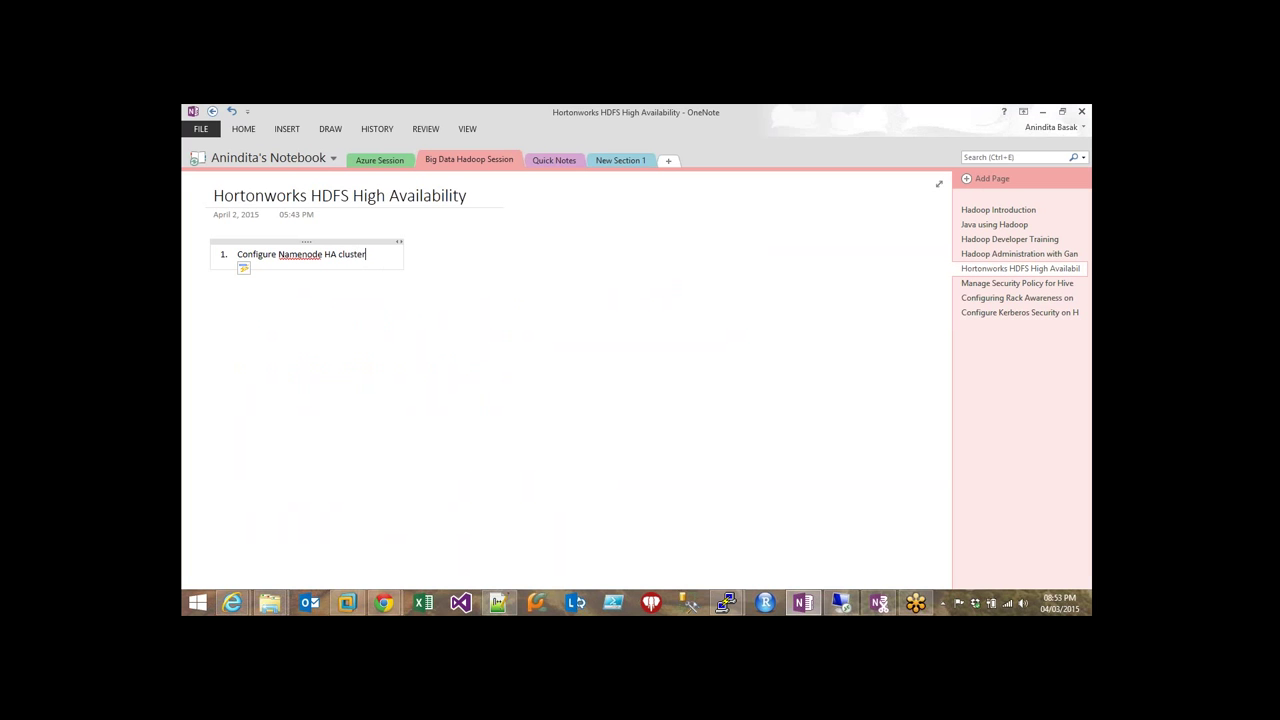
pyautogui.press('Return')
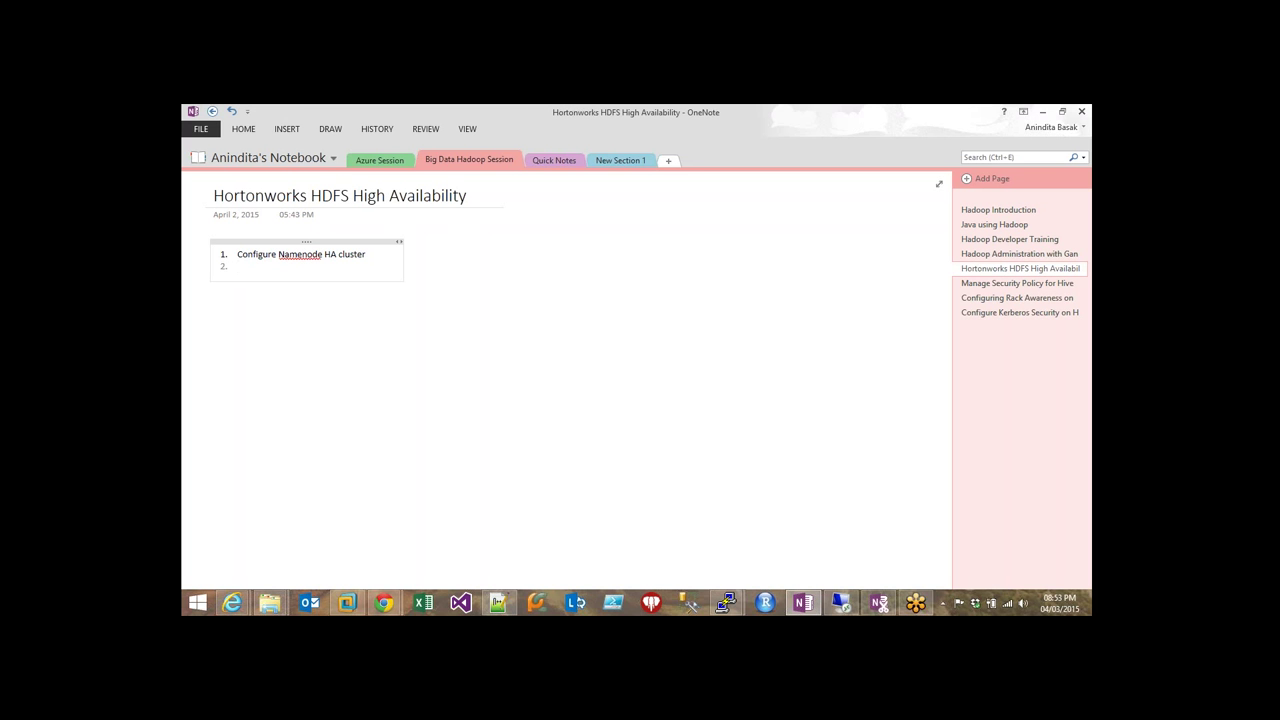
# End the numbered list and add a 'Dfs.nameservices' line below it.
pyautogui.press('BackSpace')
pyautogui.press('Return')
pyautogui.write('Dfs.nameservices')
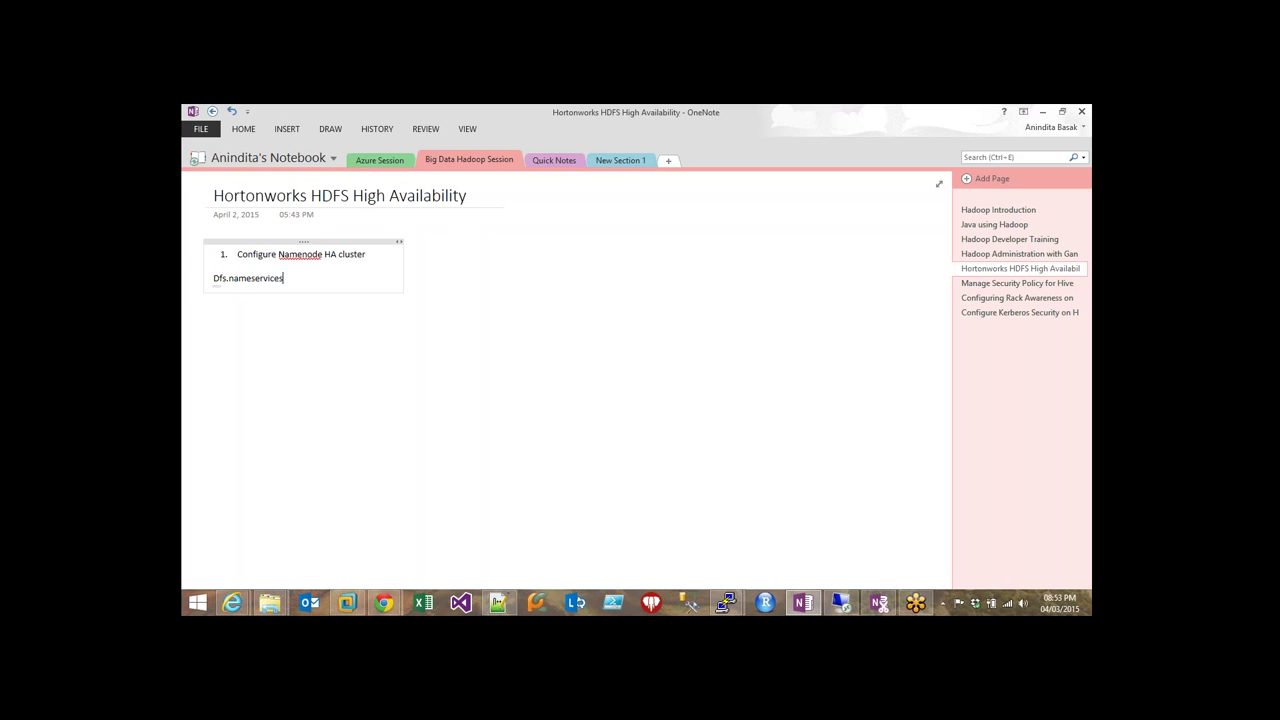
pyautogui.press('Return')
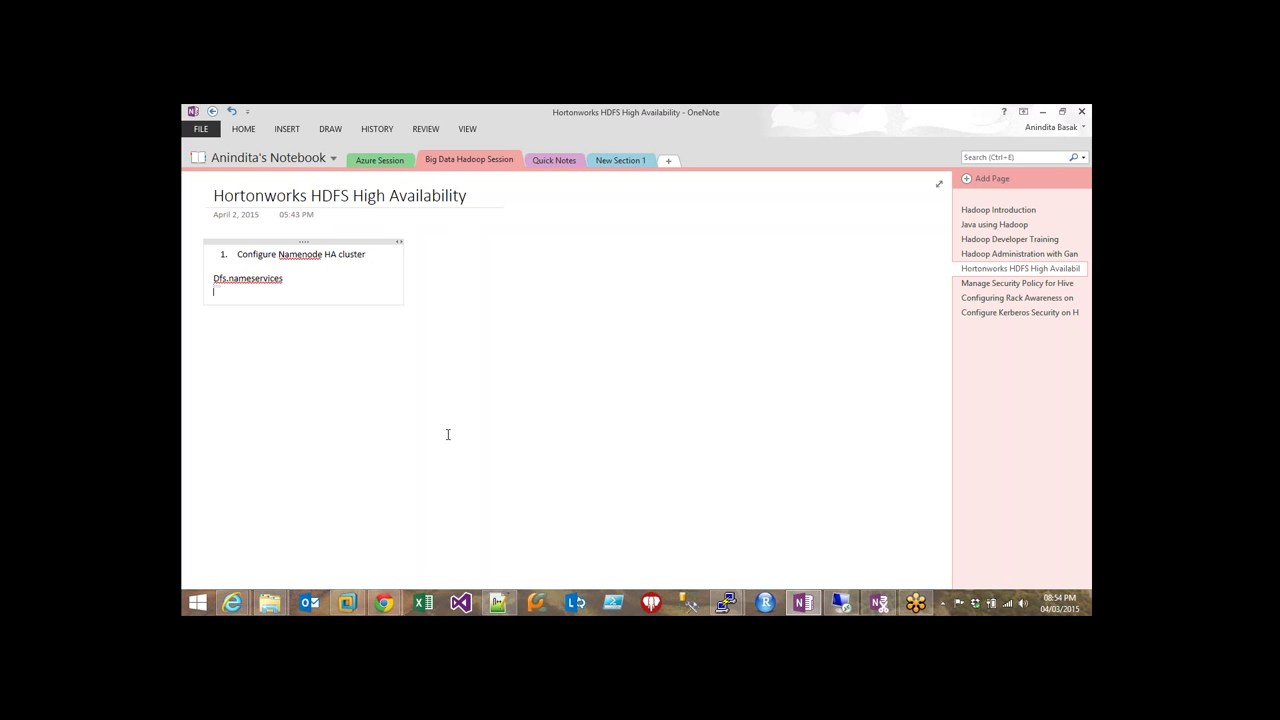
pyautogui.click(726, 602)
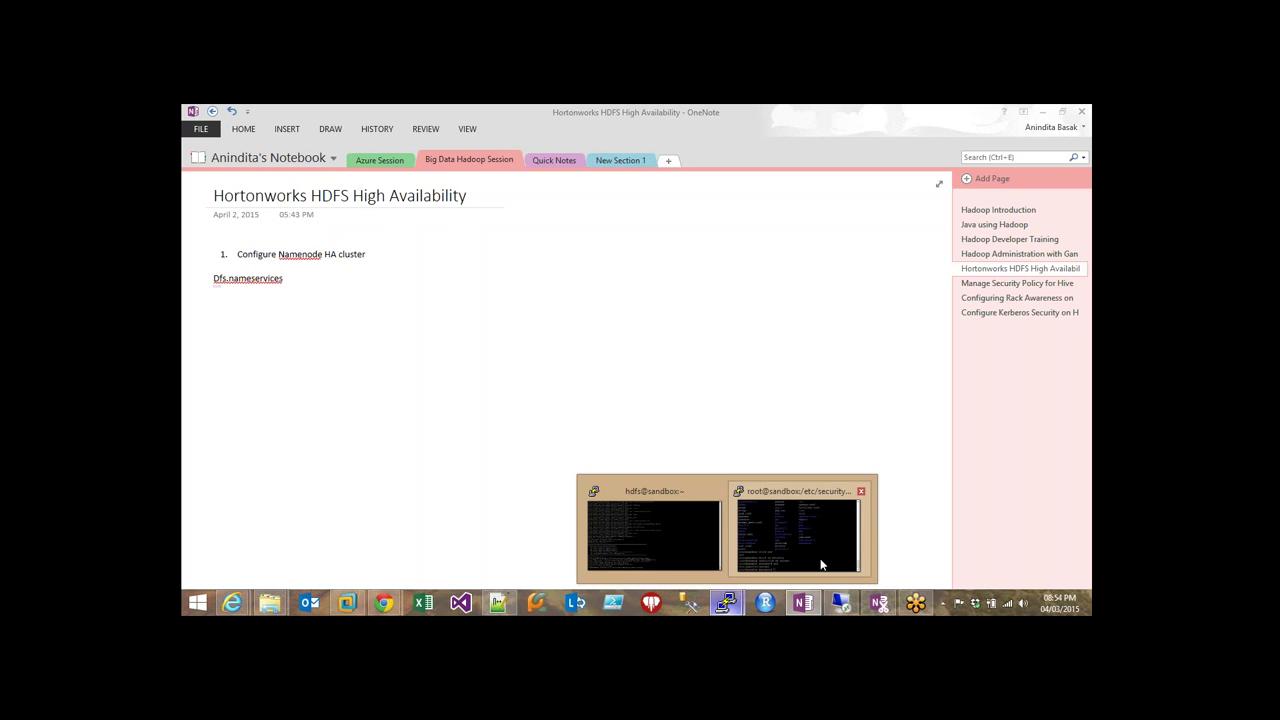
# In the root PuTTY session, clear the screen, go to /etc/hadoop and list it.
pyautogui.click(797, 535)
pyautogui.write('cd')
pyautogui.press('Return')
pyautogui.write('clea')
pyautogui.write('r')
pyautogui.press('Return')
pyautogui.write('cd ')
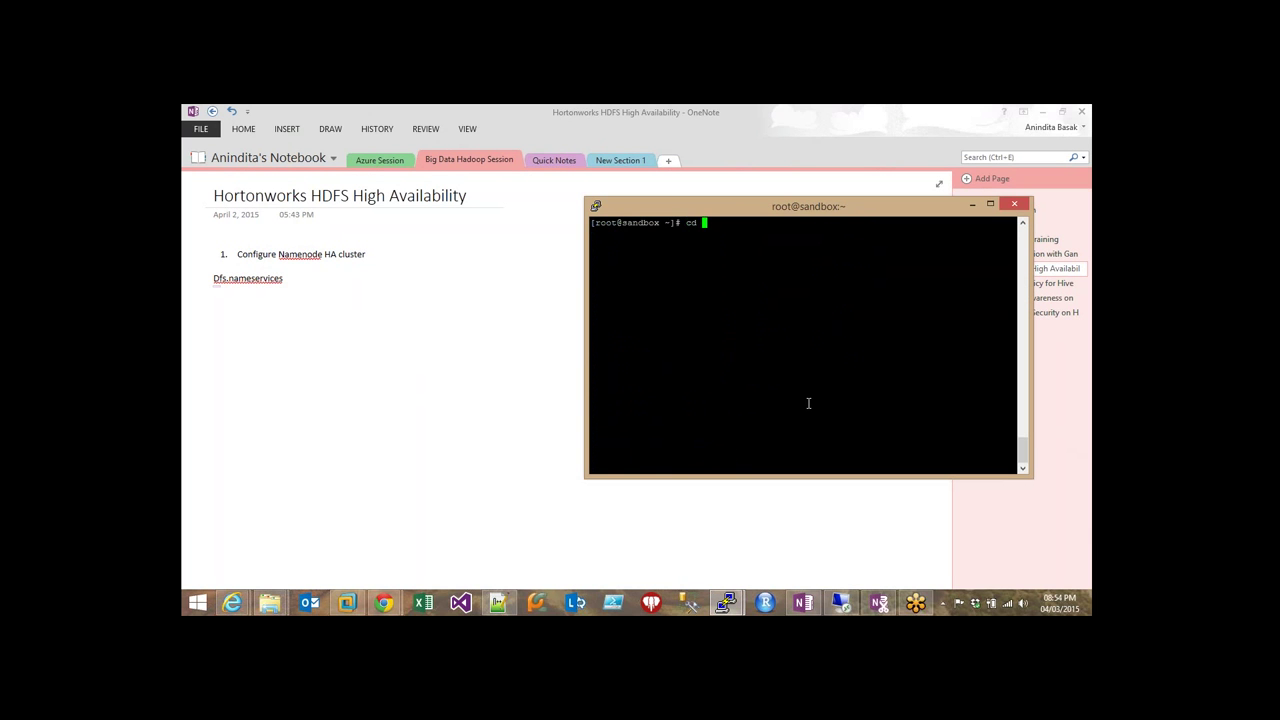
pyautogui.write('/etc/hadoop')
pyautogui.press('Return')
pyautogui.write('ls')
pyautogui.press('Return')
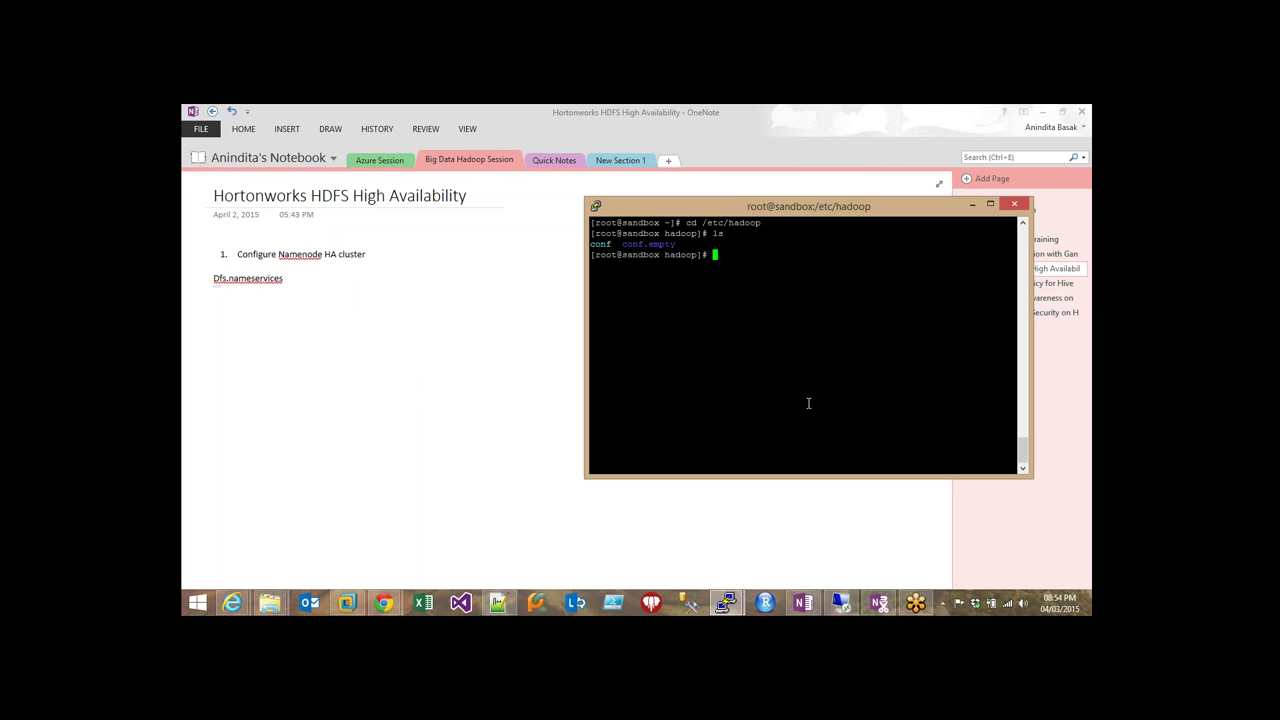
# Move into conf, list it, and open hdfs-site.xml with sudo vi.
pyautogui.write('cd conf')
pyautogui.press('Return')
pyautogui.write('ls')
pyautogui.press('Return')
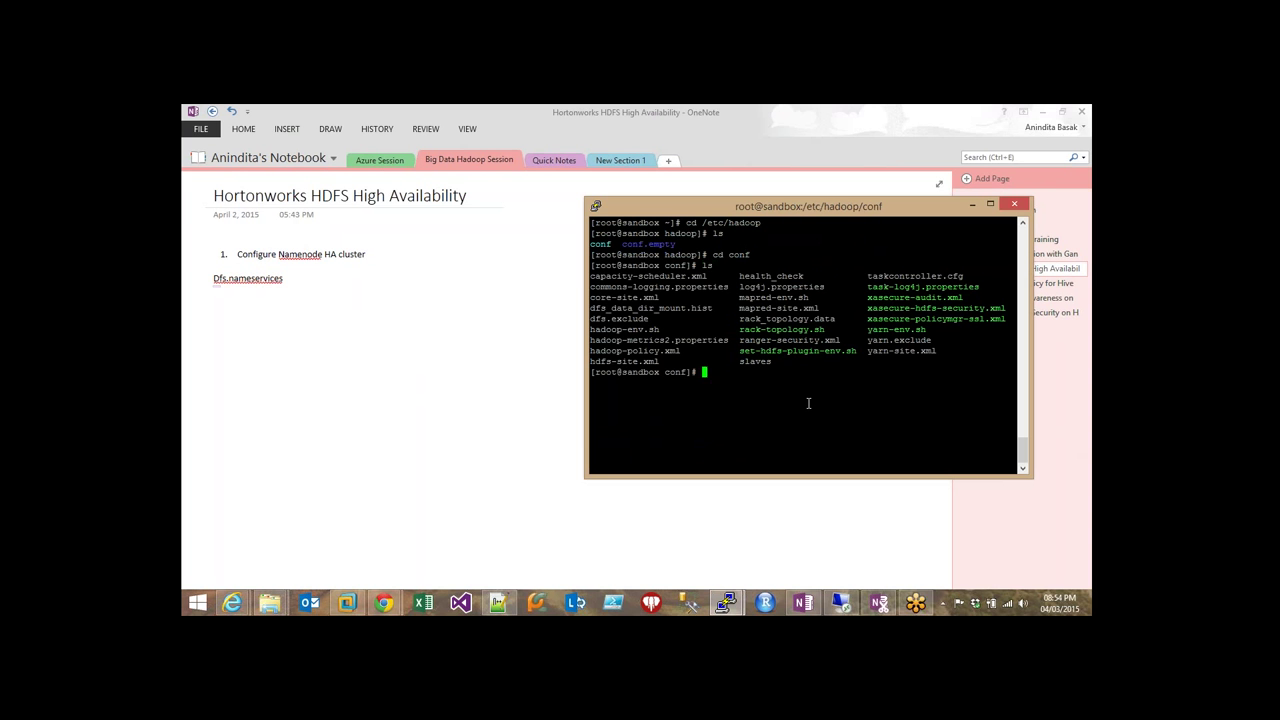
pyautogui.write('sudo vi hdfs-site.xml')
pyautogui.press('Return')
# Enter insert mode, maximize PuTTY, and move to the last closing </property> tag.
pyautogui.press('i')
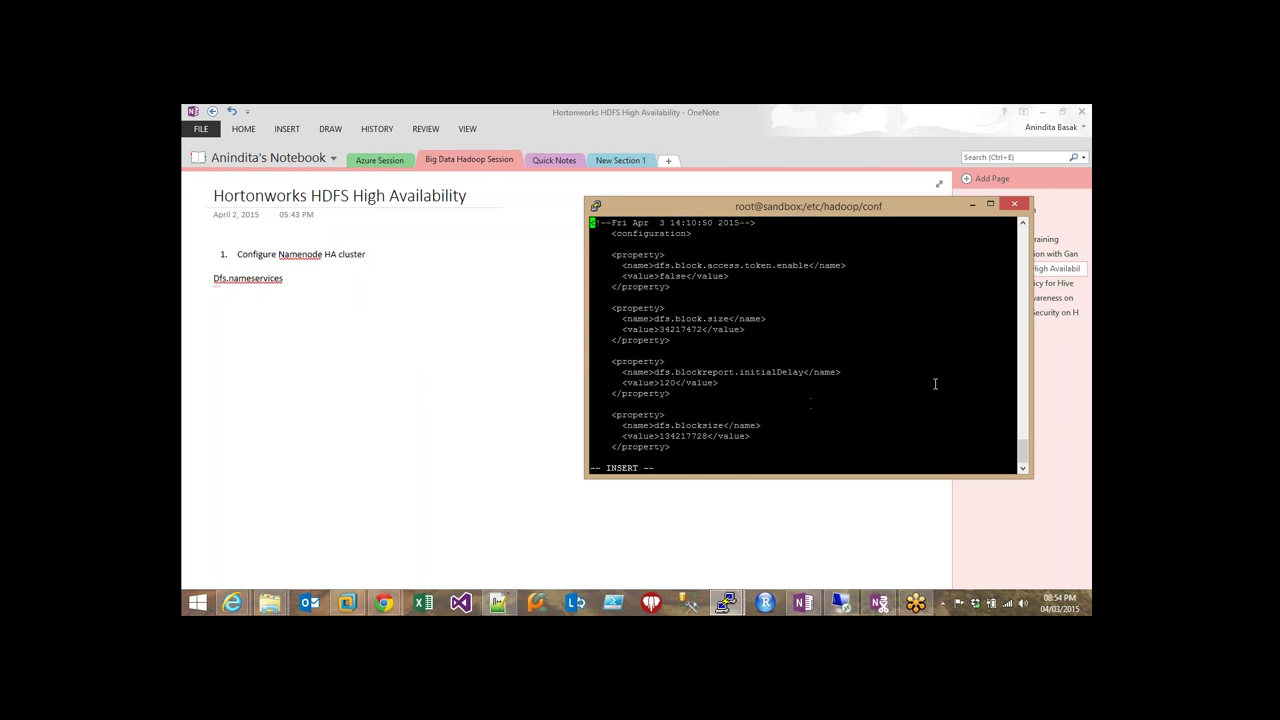
pyautogui.click(990, 204)
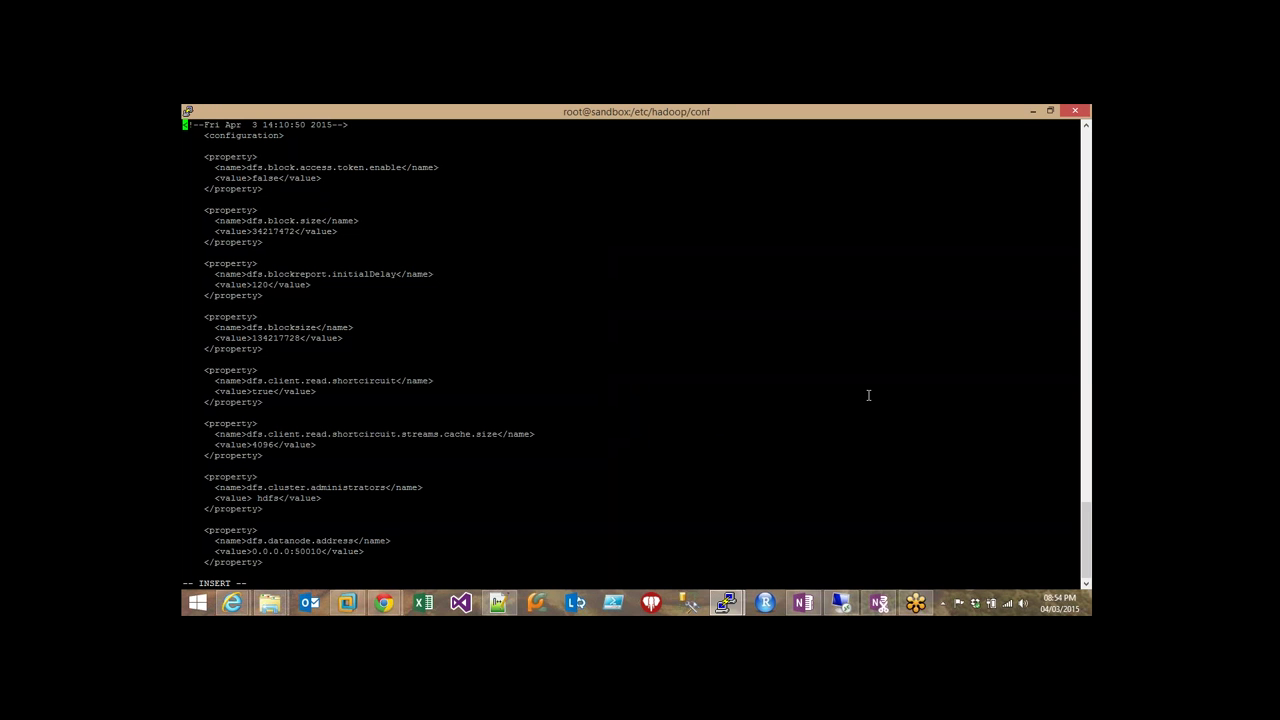
pyautogui.write('1')
pyautogui.press('Down')
pyautogui.press('Down')
pyautogui.press('Down')
pyautogui.press('Down')
pyautogui.press('Down')
pyautogui.press('Down')
pyautogui.press('Down')
pyautogui.press('Down')
pyautogui.press('Down')
pyautogui.press('Down')
pyautogui.press('Down')
pyautogui.press('Down')
pyautogui.press('Down')
pyautogui.press('Down')
pyautogui.press('Down')
pyautogui.press('Down')
pyautogui.press('Down')
pyautogui.press('Down')
pyautogui.press('Down')
pyautogui.press('Up')
pyautogui.press('Up')
pyautogui.press('Up')
pyautogui.press('Up')
pyautogui.press('Up')
pyautogui.press('Up')
pyautogui.press('Up')
pyautogui.press('Up')
pyautogui.press('Up')
pyautogui.press('Up')
pyautogui.press('Up')
pyautogui.press('Up')
pyautogui.press('Up')
pyautogui.press('Up')
pyautogui.press('Up')
pyautogui.press('Up')
pyautogui.press('Up')
pyautogui.press('Up')
pyautogui.press('Up')
pyautogui.press('Delete')
pyautogui.press('Down')
pyautogui.press('Down')
pyautogui.press('Down')
pyautogui.press('Down')
pyautogui.press('Down')
pyautogui.press('Down')
pyautogui.press('Down')
pyautogui.press('Down')
pyautogui.press('Down')
pyautogui.press('Down')
pyautogui.press('Down')
pyautogui.press('Down')
pyautogui.press('Down')
pyautogui.press('Down')
pyautogui.press('Down')
pyautogui.press('Down')
pyautogui.press('Down')
pyautogui.press('Down')
pyautogui.press('Down')
pyautogui.press('Down')
pyautogui.press('Down')
pyautogui.press('Down')
pyautogui.press('Down')
pyautogui.press('Down')
pyautogui.press('Down')
pyautogui.press('Down')
pyautogui.press('Down')
pyautogui.press('Down')
pyautogui.press('Down')
pyautogui.press('Down')
pyautogui.press('Down')
pyautogui.press('Down')
pyautogui.press('Down')
pyautogui.press('Down')
pyautogui.press('Down')
pyautogui.press('Down')
pyautogui.press('Down')
pyautogui.press('Down')
pyautogui.press('Down')
pyautogui.press('Down')
pyautogui.press('Down')
pyautogui.press('Down')
pyautogui.press('Down')
pyautogui.press('Down')
pyautogui.press('Down')
pyautogui.press('Down')
pyautogui.press('Down')
pyautogui.press('Down')
pyautogui.press('Down')
pyautogui.press('Down')
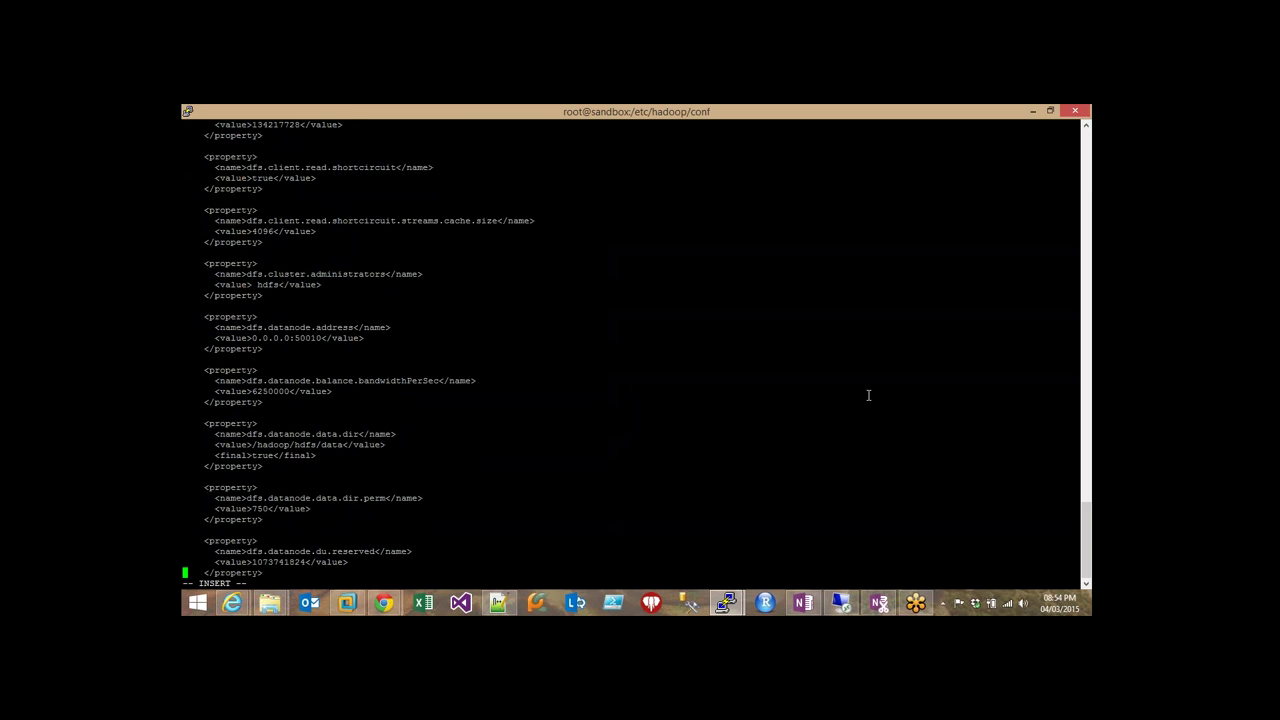
pyautogui.press('Down')
pyautogui.press('Down')
pyautogui.press('Down')
pyautogui.press('Down')
pyautogui.press('Down')
pyautogui.press('Down')
pyautogui.press('Down')
pyautogui.press('Down')
pyautogui.press('Down')
pyautogui.press('Down')
pyautogui.press('Down')
pyautogui.press('Down')
pyautogui.press('Down')
pyautogui.press('Down')
pyautogui.press('Down')
pyautogui.press('Down')
pyautogui.press('Down')
pyautogui.press('Down')
pyautogui.press('Down')
pyautogui.press('Down')
pyautogui.press('Down')
pyautogui.press('Down')
pyautogui.press('Down')
pyautogui.press('Down')
pyautogui.press('Down')
pyautogui.press('Down')
pyautogui.press('Down')
pyautogui.press('Down')
pyautogui.press('Down')
pyautogui.press('Down')
pyautogui.press('Down')
pyautogui.press('Down')
pyautogui.press('Down')
pyautogui.press('Down')
pyautogui.press('Down')
pyautogui.press('Down')
pyautogui.press('Down')
pyautogui.press('Down')
pyautogui.press('Down')
pyautogui.press('Down')
pyautogui.press('Down')
pyautogui.press('Down')
pyautogui.press('Down')
pyautogui.press('Down')
pyautogui.press('Down')
pyautogui.press('Down')
pyautogui.press('Down')
pyautogui.press('Down')
pyautogui.press('Down')
pyautogui.press('Down')
pyautogui.press('Down')
pyautogui.press('Down')
pyautogui.press('Down')
pyautogui.press('Down')
pyautogui.press('Down')
pyautogui.press('Down')
pyautogui.press('Down')
pyautogui.press('Down')
pyautogui.press('Down')
pyautogui.press('Down')
pyautogui.press('Down')
pyautogui.press('Down')
pyautogui.press('Down')
pyautogui.press('Down')
pyautogui.press('Down')
pyautogui.press('Down')
pyautogui.press('Down')
pyautogui.press('Down')
pyautogui.press('Down')
pyautogui.press('Down')
pyautogui.press('Down')
pyautogui.press('Down')
pyautogui.press('Down')
pyautogui.press('Down')
pyautogui.press('Down')
pyautogui.press('Down')
pyautogui.press('Down')
pyautogui.press('Down')
pyautogui.press('Down')
pyautogui.press('Down')
pyautogui.press('Down')
pyautogui.press('Down')
pyautogui.press('Down')
pyautogui.press('Down')
pyautogui.press('Down')
pyautogui.press('Down')
pyautogui.press('Down')
pyautogui.press('Down')
pyautogui.press('Down')
pyautogui.press('Down')
pyautogui.press('Down')
pyautogui.press('Down')
pyautogui.press('Down')
pyautogui.press('Down')
pyautogui.press('Down')
pyautogui.press('Down')
pyautogui.press('Down')
pyautogui.press('Down')
pyautogui.press('Down')
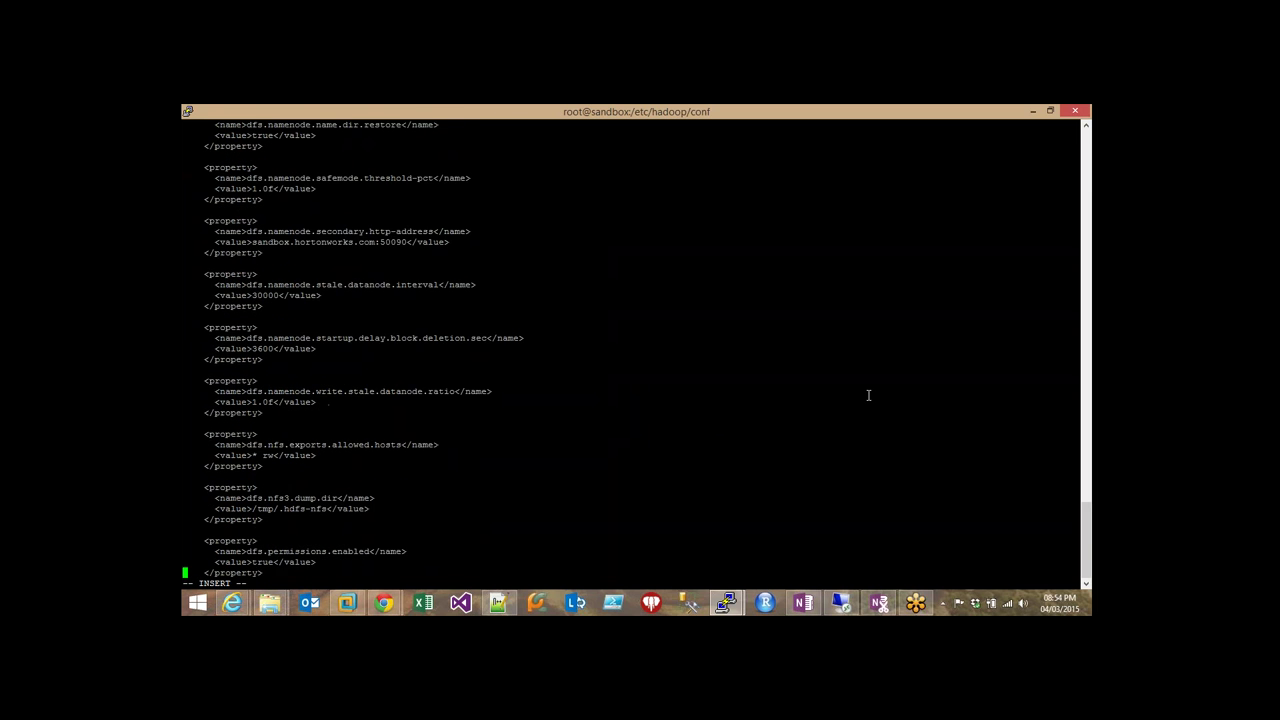
pyautogui.press('Down')
pyautogui.press('Down')
pyautogui.press('Down')
pyautogui.press('Down')
pyautogui.press('Down')
pyautogui.press('Down')
pyautogui.press('Down')
pyautogui.press('Down')
pyautogui.press('Down')
pyautogui.press('Down')
pyautogui.press('Down')
pyautogui.press('Down')
pyautogui.press('Down')
pyautogui.press('Down')
pyautogui.press('Down')
pyautogui.press('Down')
pyautogui.press('Down')
pyautogui.press('Down')
pyautogui.press('Down')
pyautogui.press('Down')
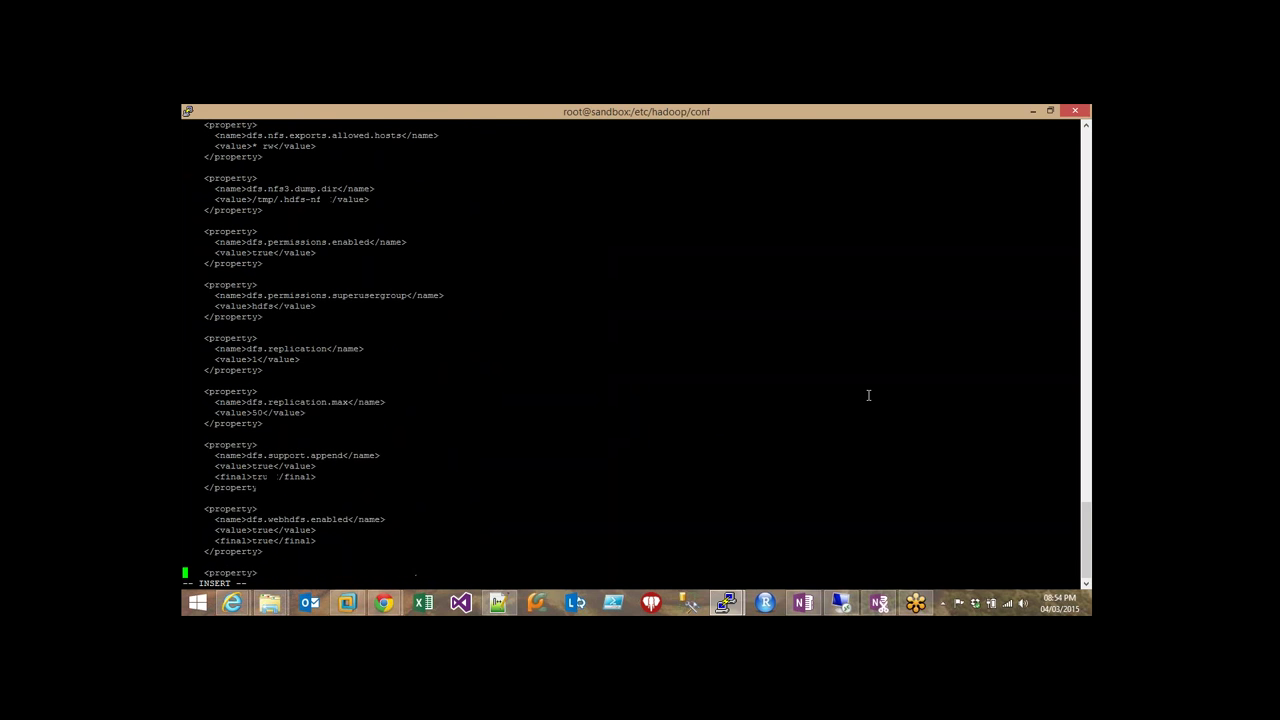
pyautogui.press('Up')
pyautogui.press('Up')
pyautogui.press('Right')
pyautogui.press('Right')
pyautogui.press('Right')
pyautogui.press('Right')
pyautogui.press('Right')
pyautogui.press('Right')
pyautogui.press('Right')
pyautogui.press('Right')
pyautogui.press('Right')
pyautogui.press('Right')
pyautogui.press('Right')
pyautogui.press('Right')
pyautogui.press('Right')
pyautogui.press('Right')
pyautogui.press('Right')
# Start a new entry with <property> and <name>dfs.nameserver on new lines.
pyautogui.press('Return')
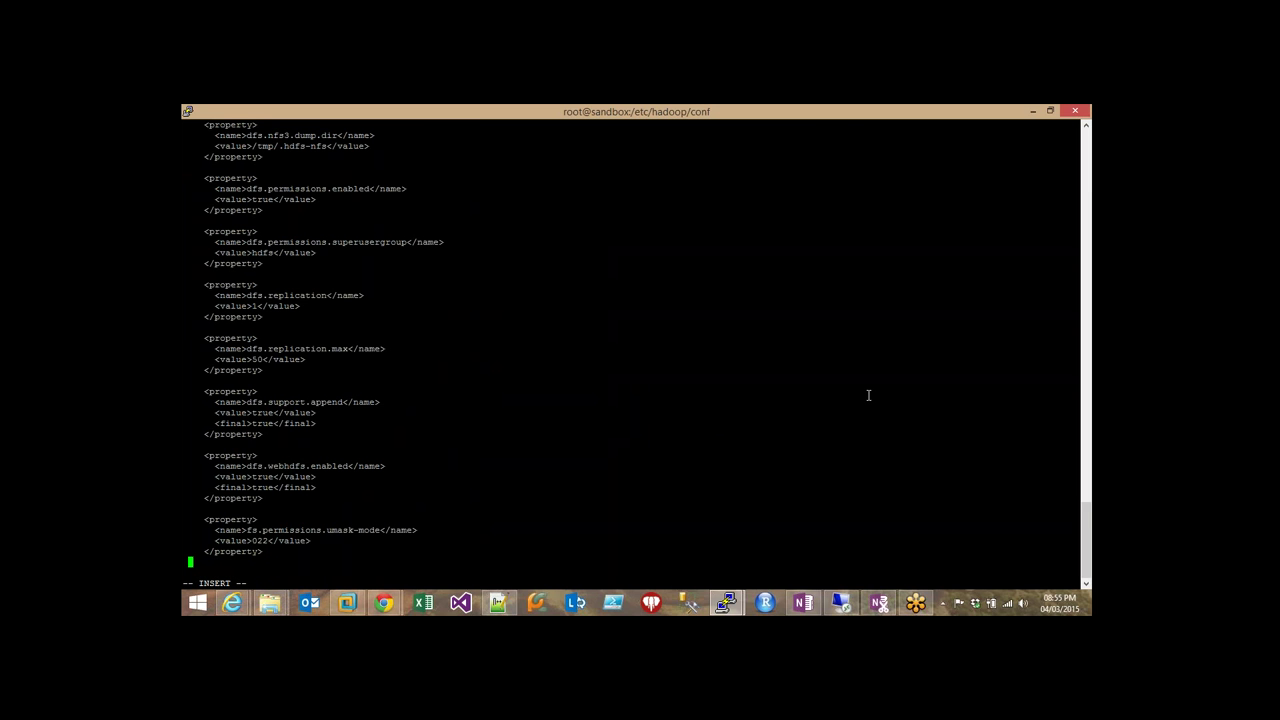
pyautogui.write('<property>')
pyautogui.press('Return')
pyautogui.write('<name>dfs.nameserver')
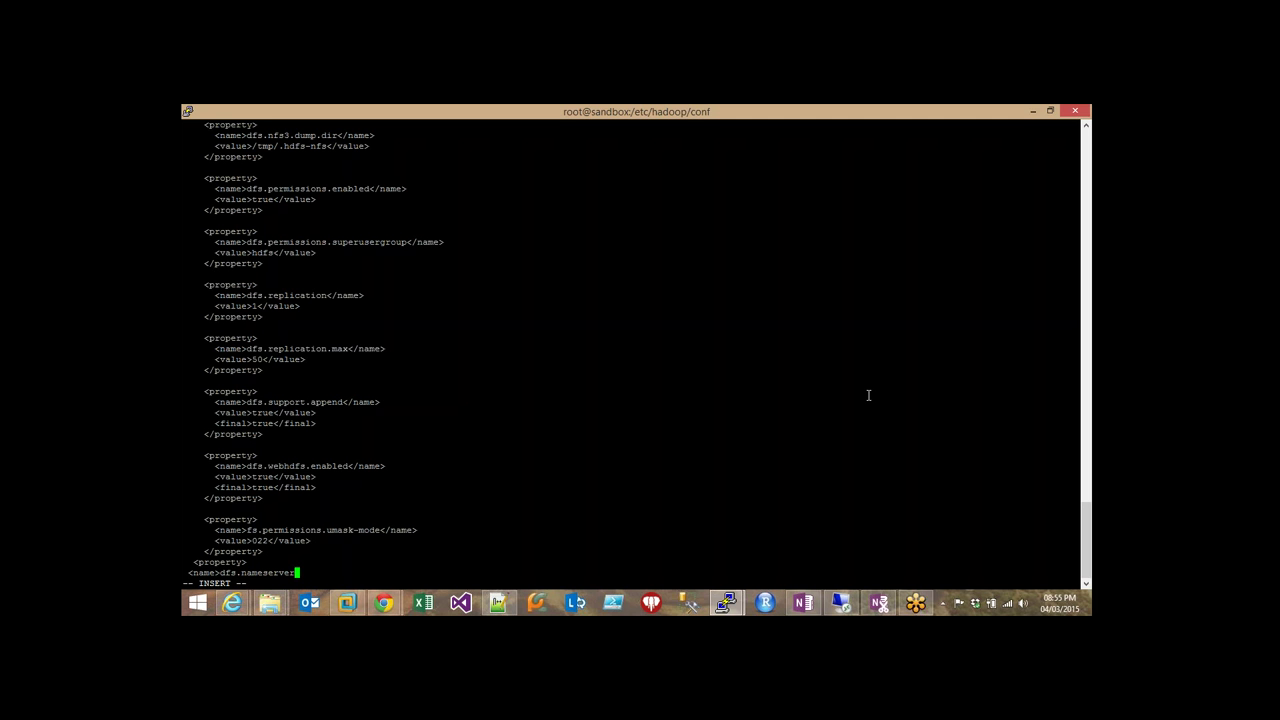
# Finish the property as dfs.nameservices with value sandbox.hortonworks.com and close it with </property>.
pyautogui.press('BackSpace')
pyautogui.write('ices')
pyautogui.write('</name>')
pyautogui.press('Return')
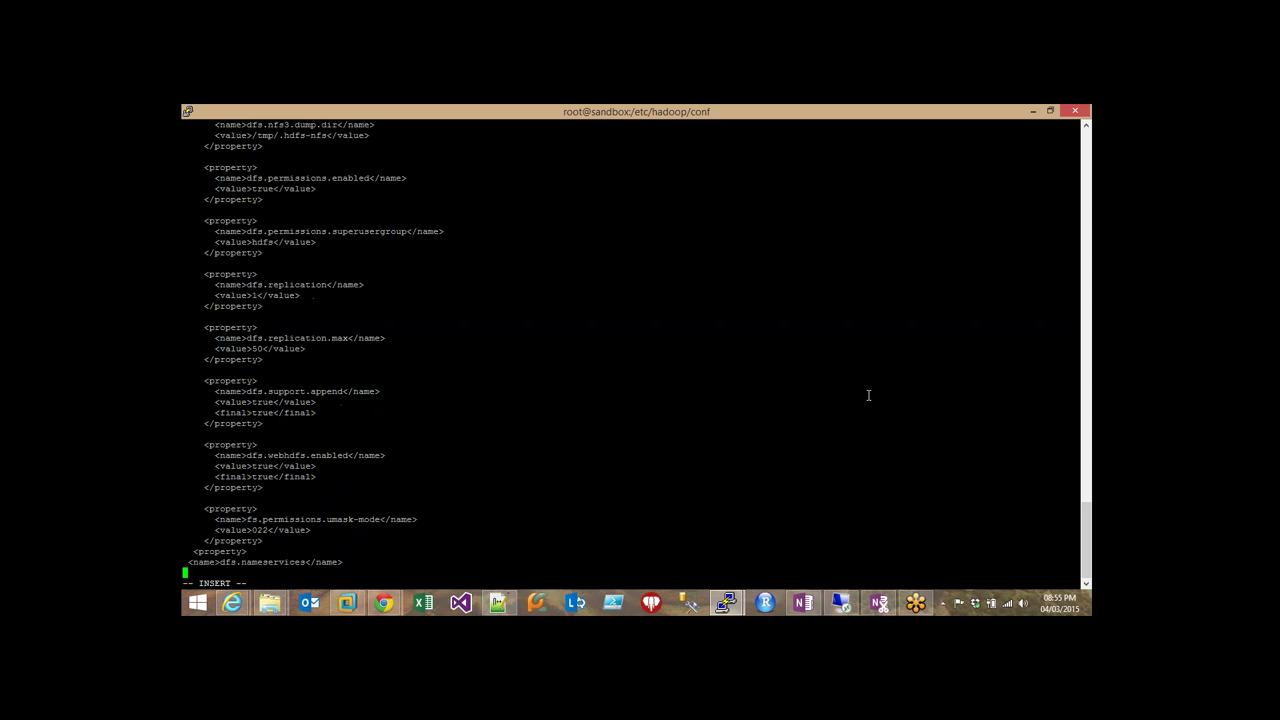
pyautogui.write('<value>')
pyautogui.write('sandbox.hortonworks.com</value')
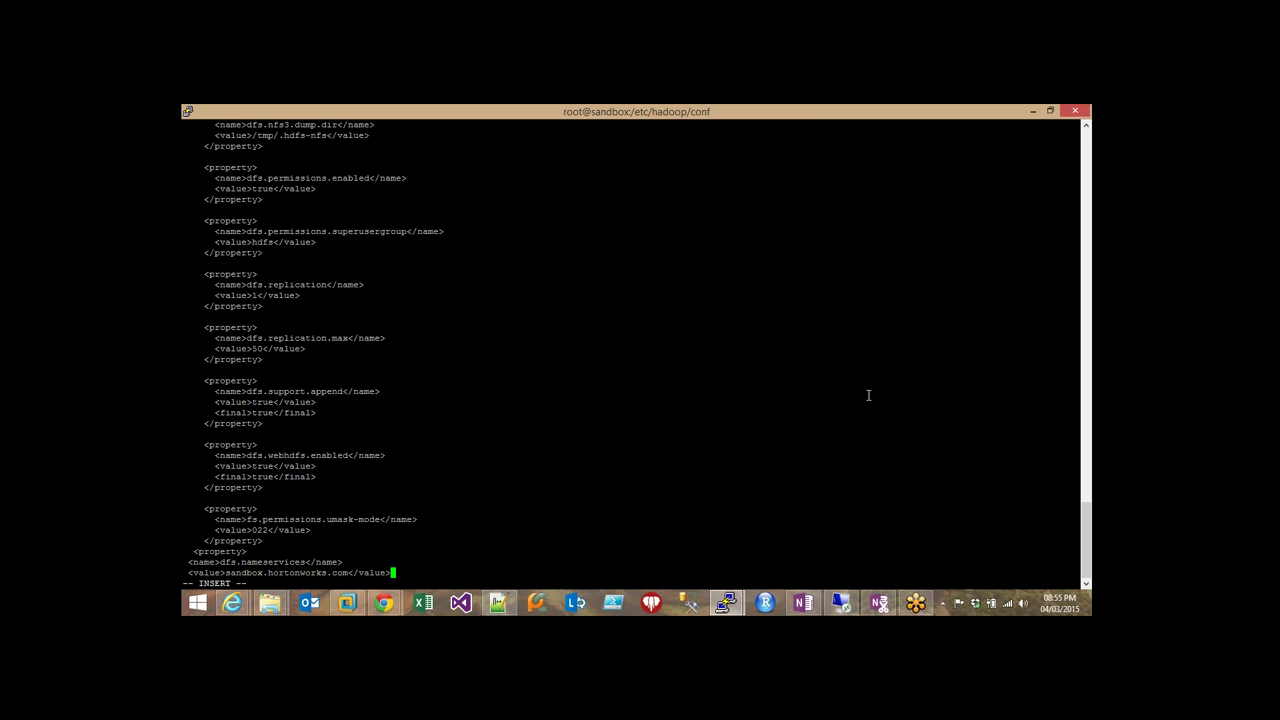
pyautogui.write('>')
pyautogui.press('Return')
pyautogui.write('</')
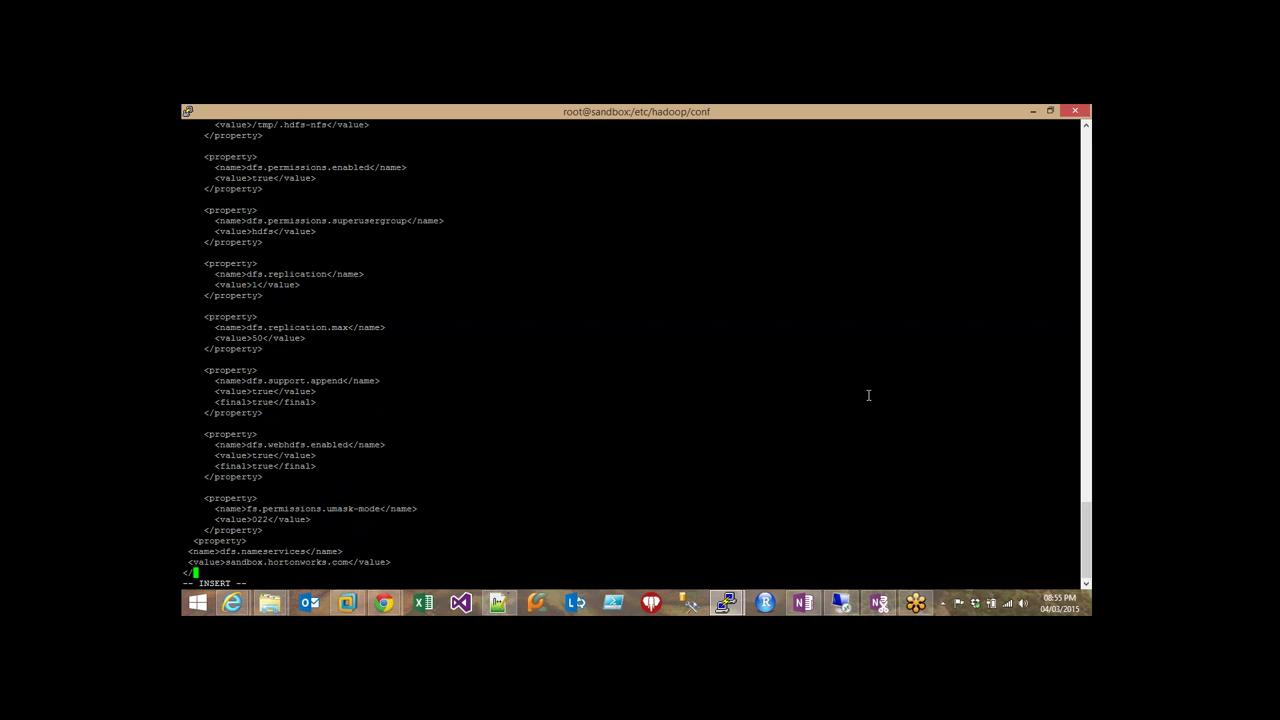
pyautogui.write('property>')
# In vi, write a closed property naming dfs.ha.namenode.sandbox.hortonworks.com with value 'nn1, nn2'.
pyautogui.press('Return')
pyautogui.press('Return')
pyautogui.write('<pro')
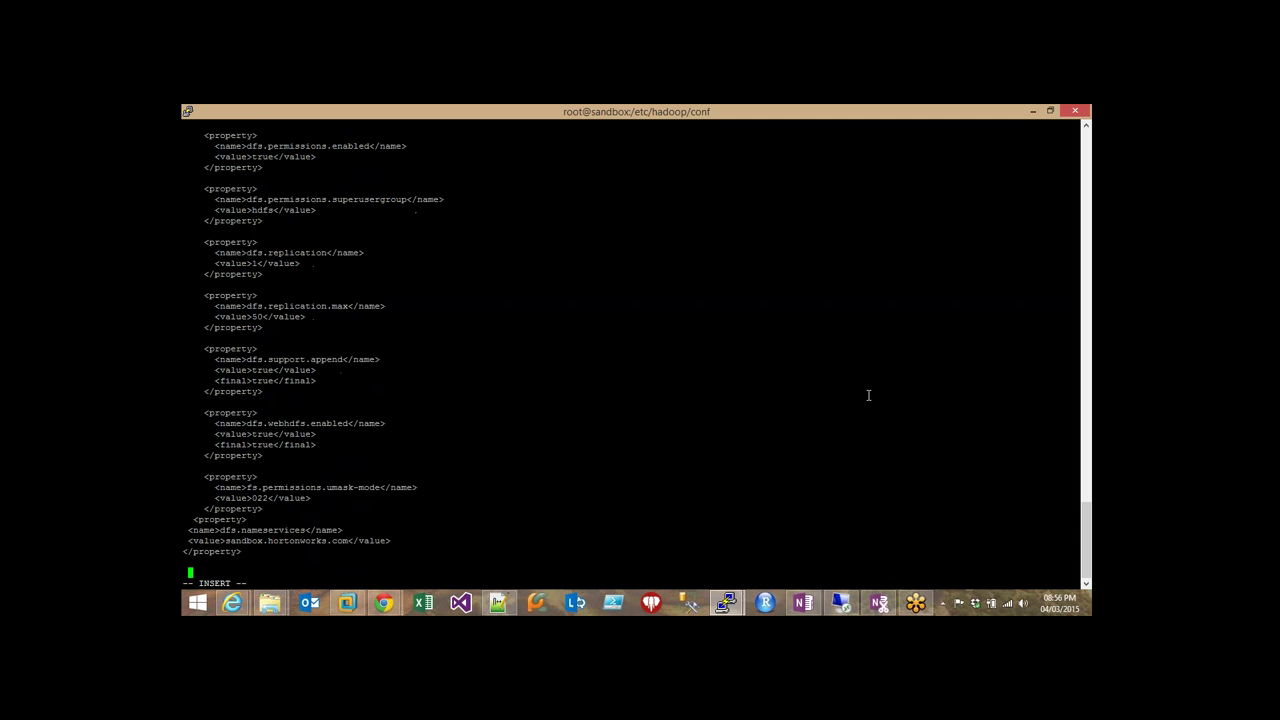
pyautogui.write('perty>')
pyautogui.press('Return')
pyautogui.write('<na')
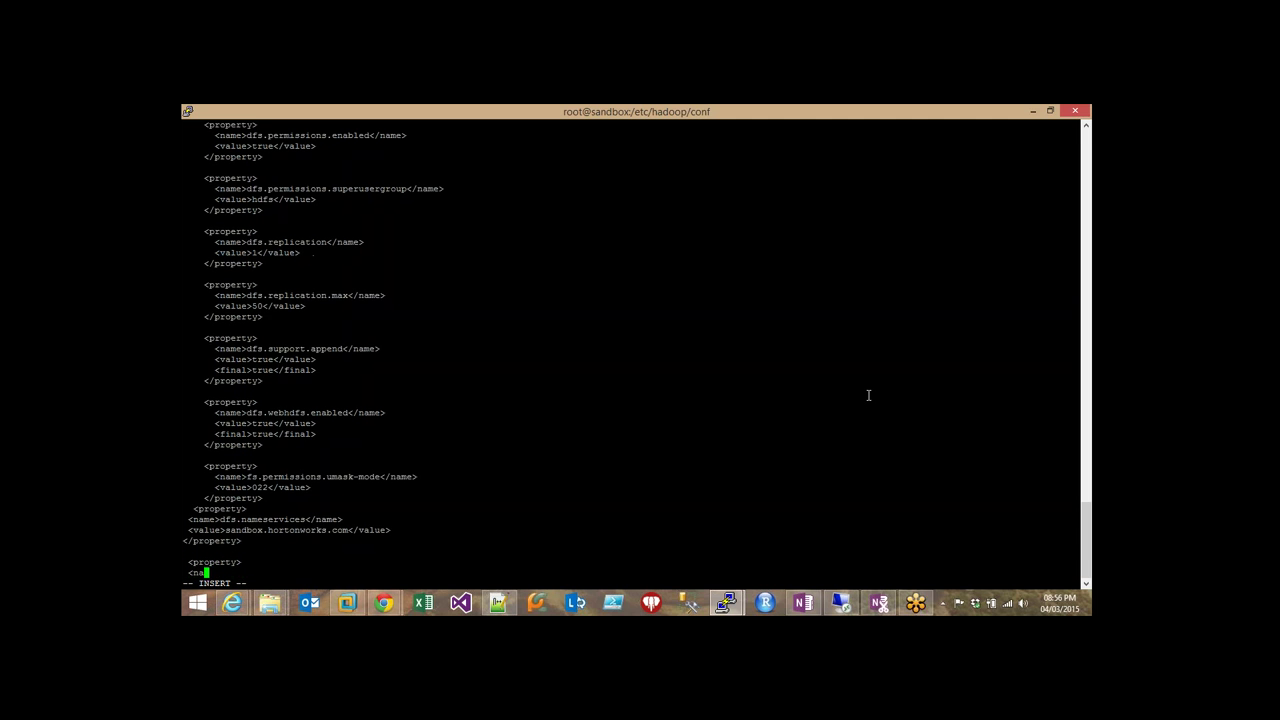
pyautogui.write('me>dfs.ha.namenode.sandbox.hortonworks.com</name')
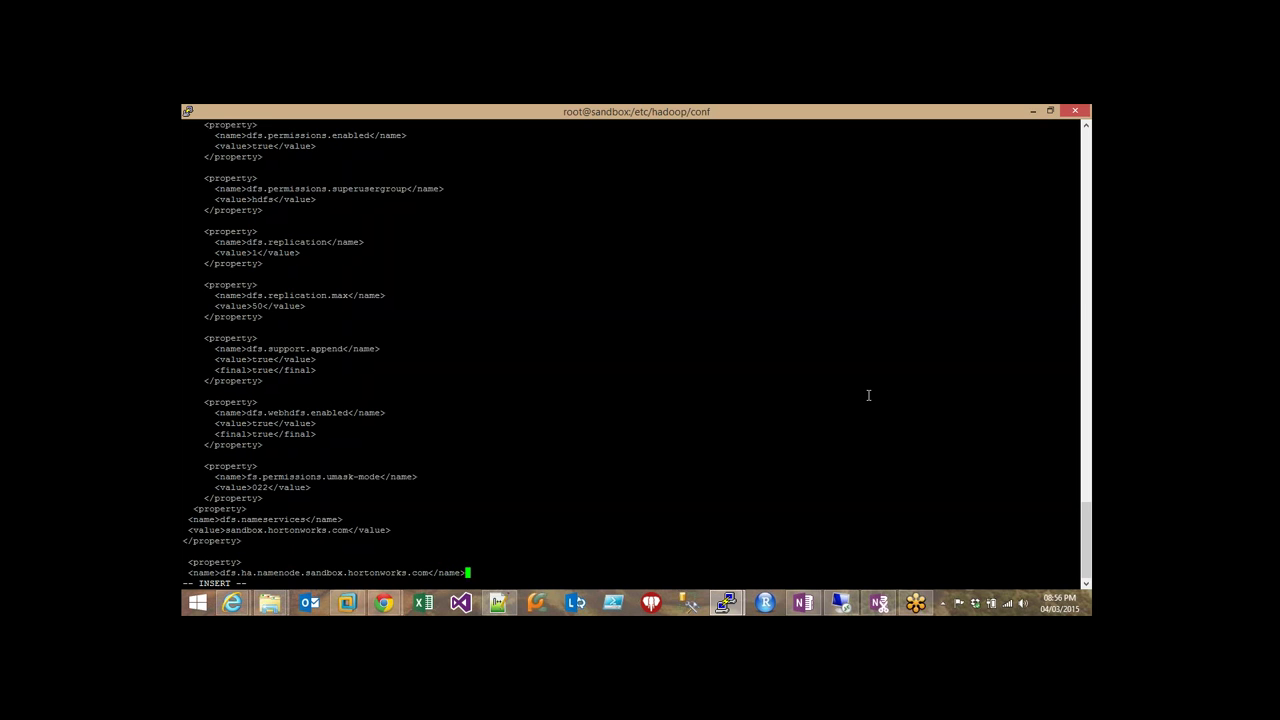
pyautogui.write('>')
pyautogui.press('Return')
pyautogui.write('<value>')
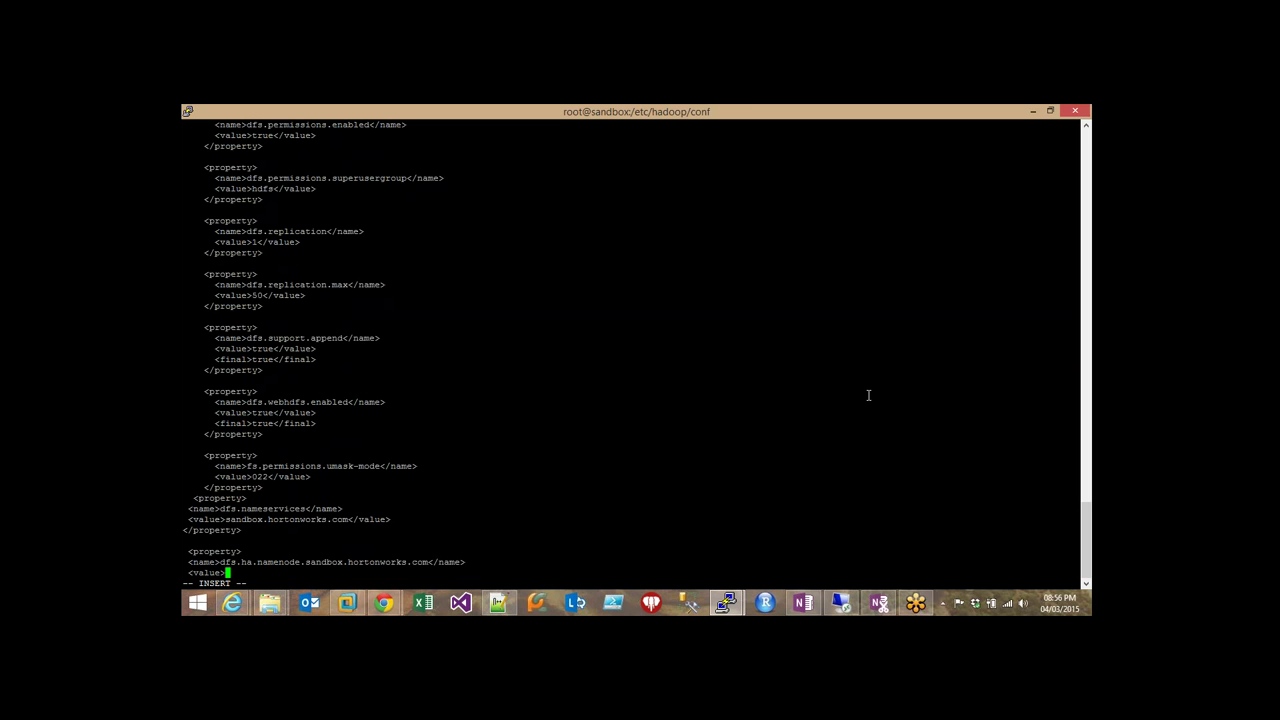
pyautogui.write('nn1, nn2</value>')
pyautogui.press('Return')
pyautogui.write('</pro')
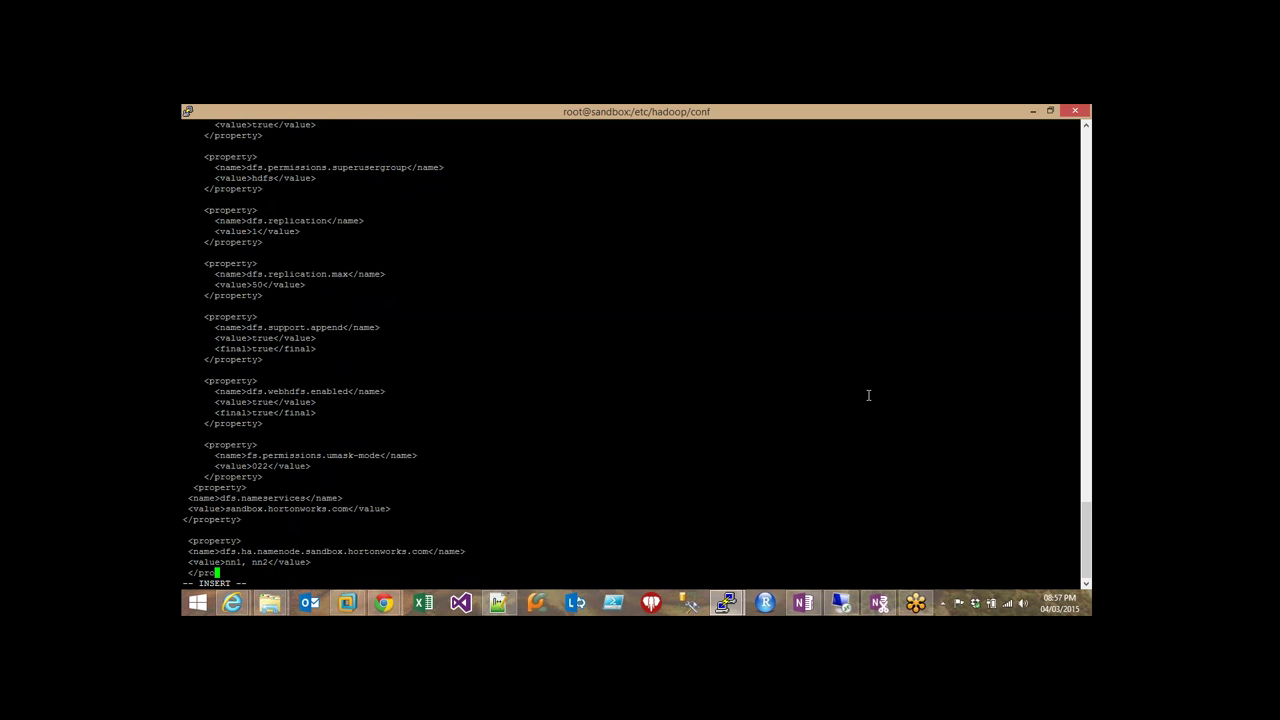
pyautogui.write('perty>')
pyautogui.press('Return')
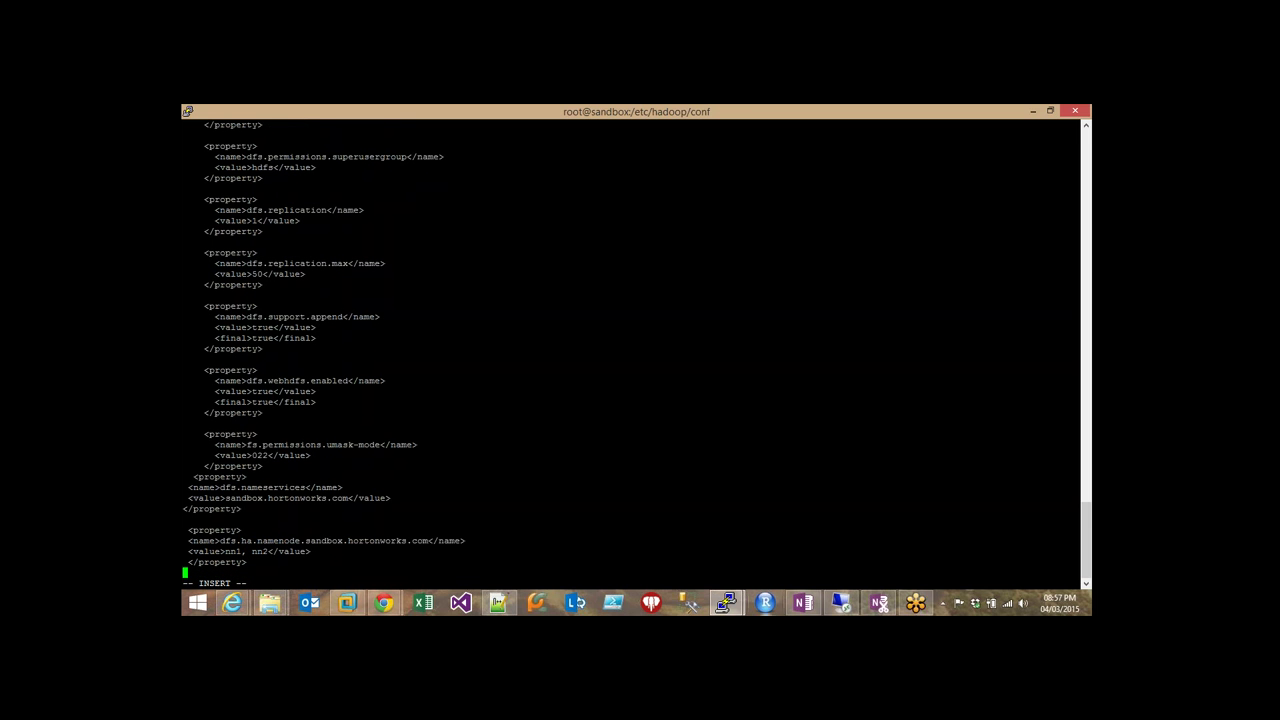
pyautogui.click(942, 603)
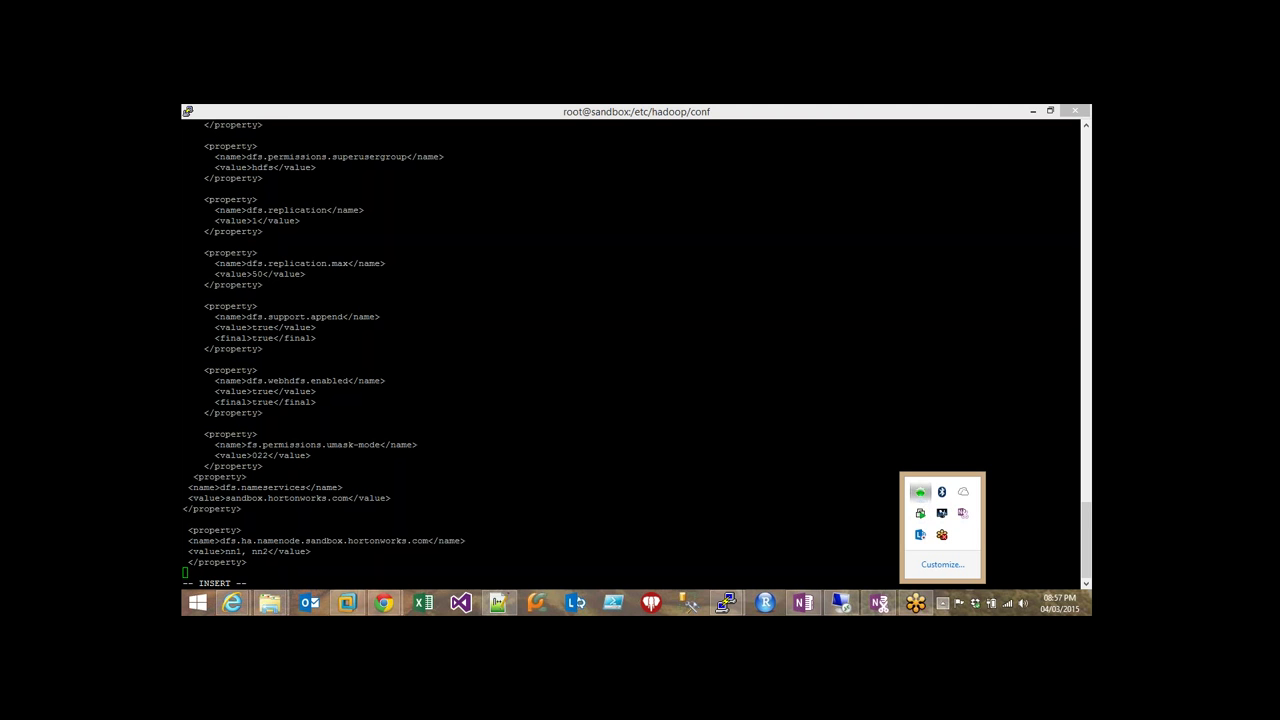
pyautogui.click(920, 495)
pyautogui.click(753, 249)
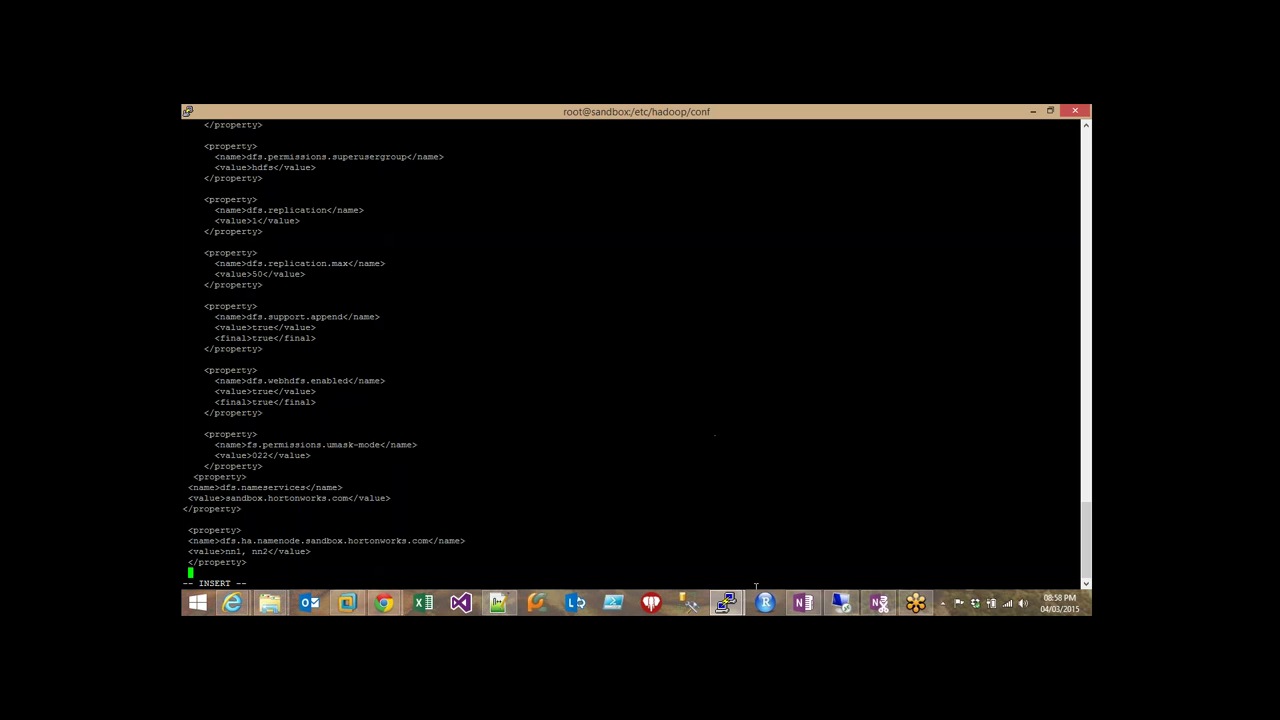
# In OneNote, type a property block setting dfs.namenode.rpc-address.mycluster.nn1 to machine1.example.com:8020.
pyautogui.click(803, 602)
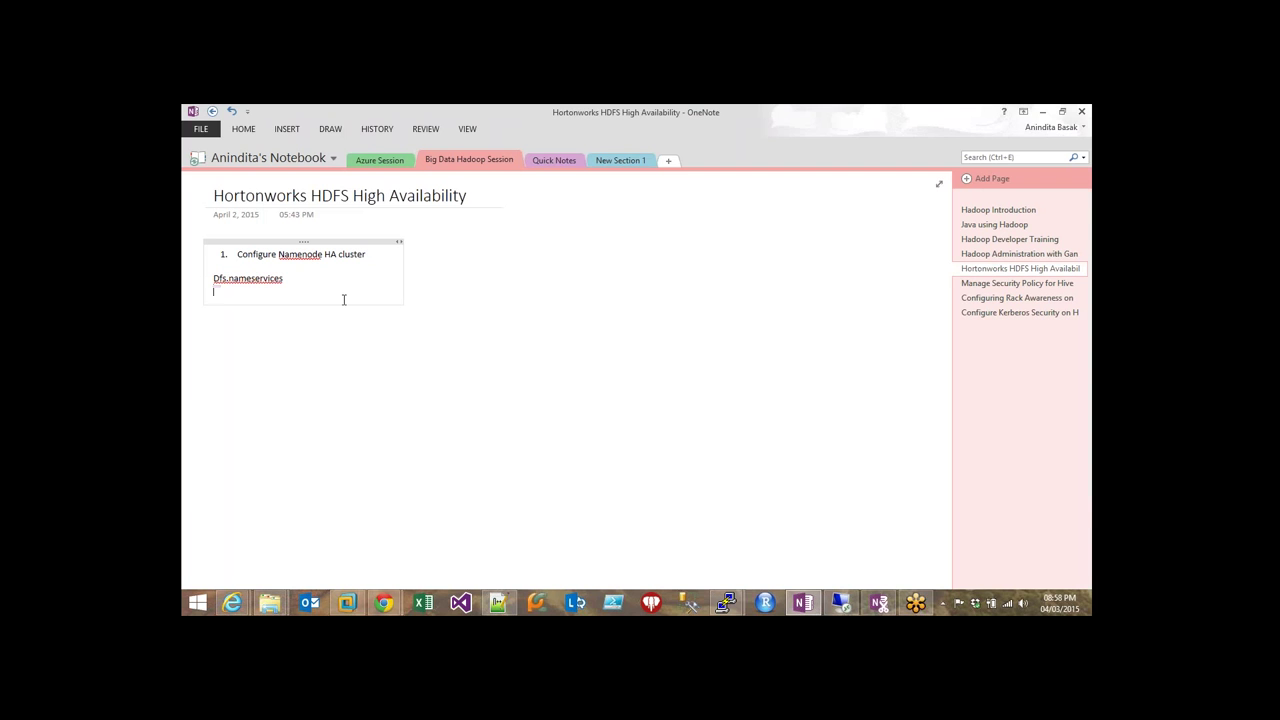
pyautogui.press('Return')
pyautogui.write('<property>')
pyautogui.press('Return')
pyautogui.write('<name>')
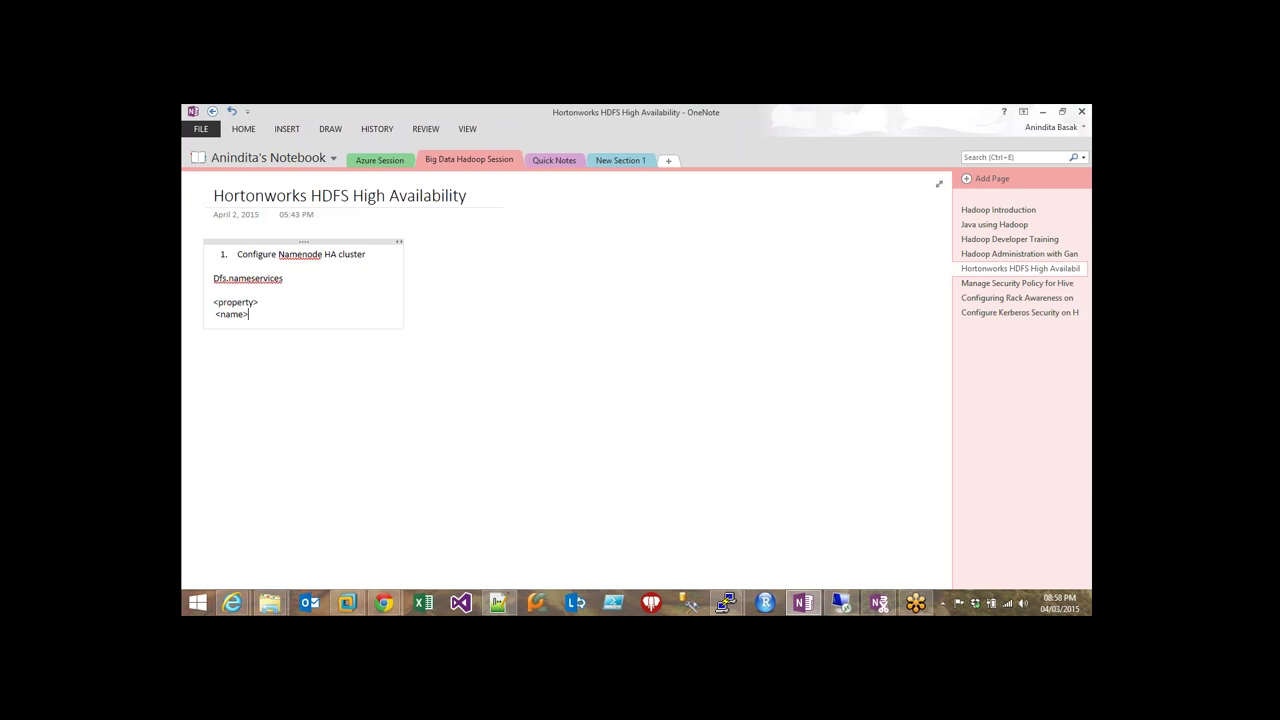
pyautogui.write('dfs.namenode.rpc-address.mycluster')
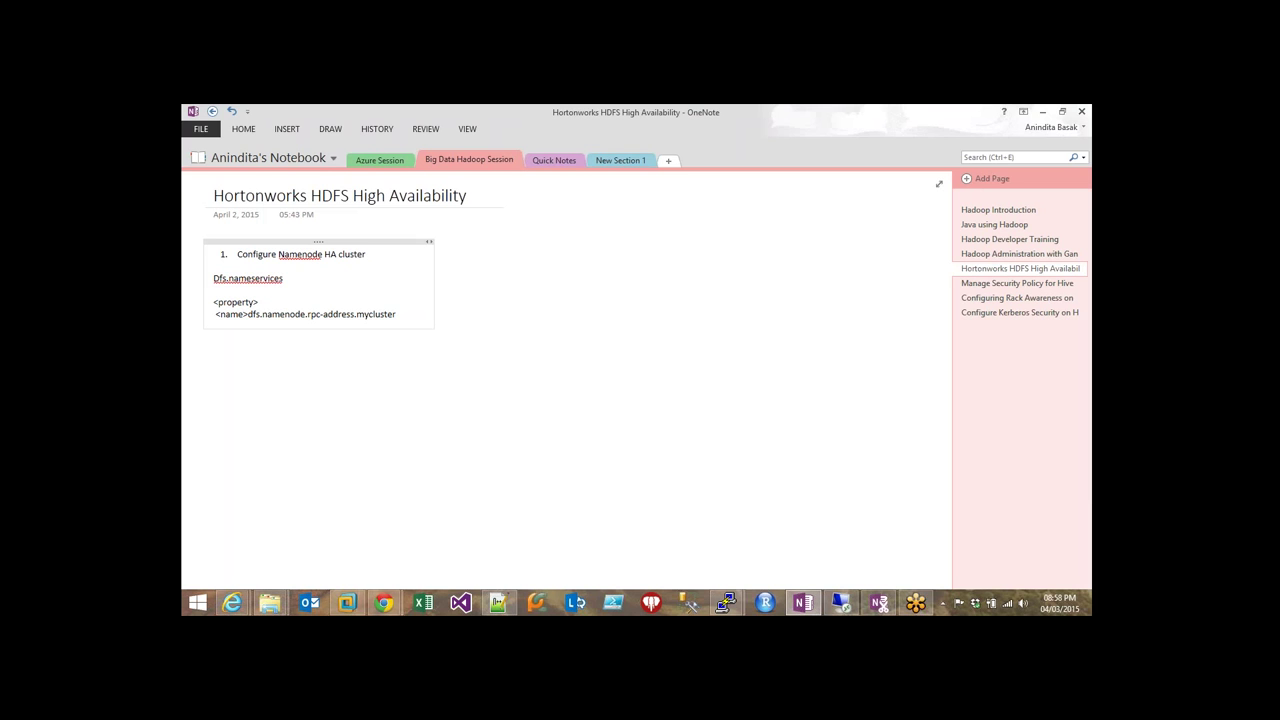
pyautogui.write('.nn1</name>')
pyautogui.press('Return')
pyautogui.write('<val')
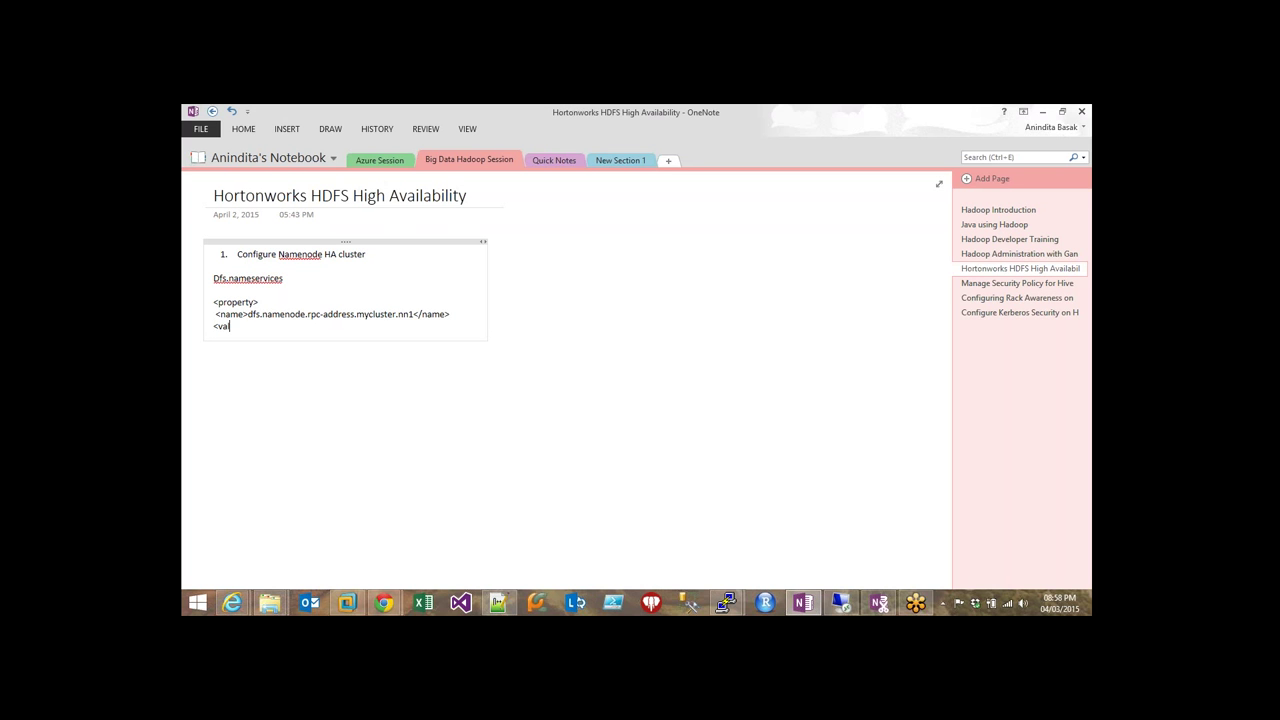
pyautogui.write('ue>machine')
pyautogui.write('1.')
pyautogui.write('example.com:')
pyautogui.write('800')
pyautogui.write('020')
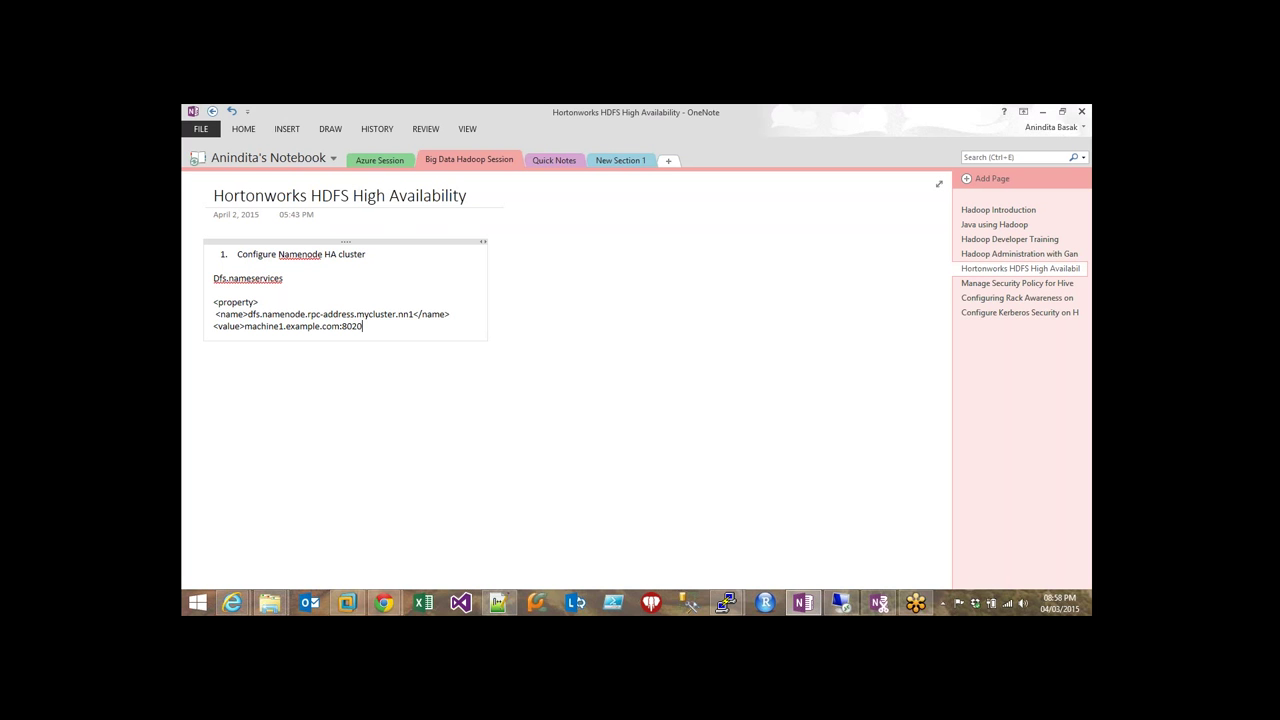
pyautogui.write('</value>')
pyautogui.press('Return')
pyautogui.write('</property>')
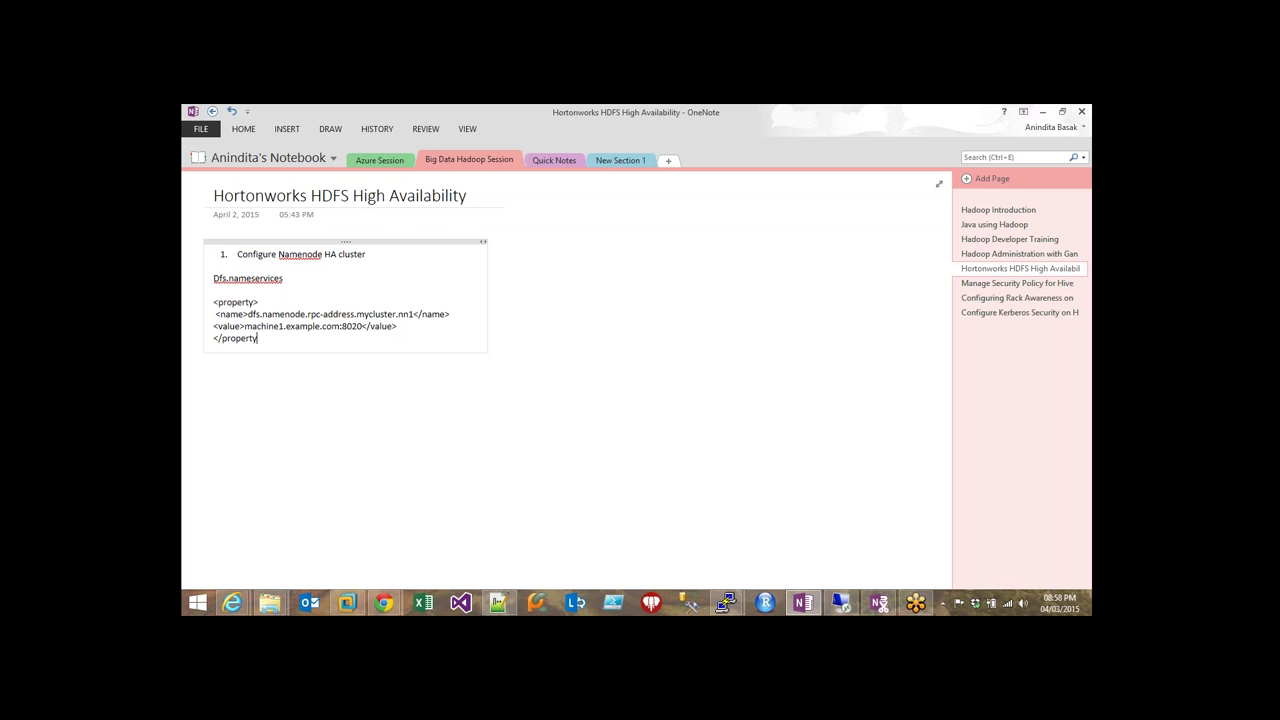
pyautogui.press('Return')
pyautogui.press('Return')
# Start a second property block named dfs.namenode.rpc-address.mycluster.nn2, correcting the typos.
pyautogui.write('<p')
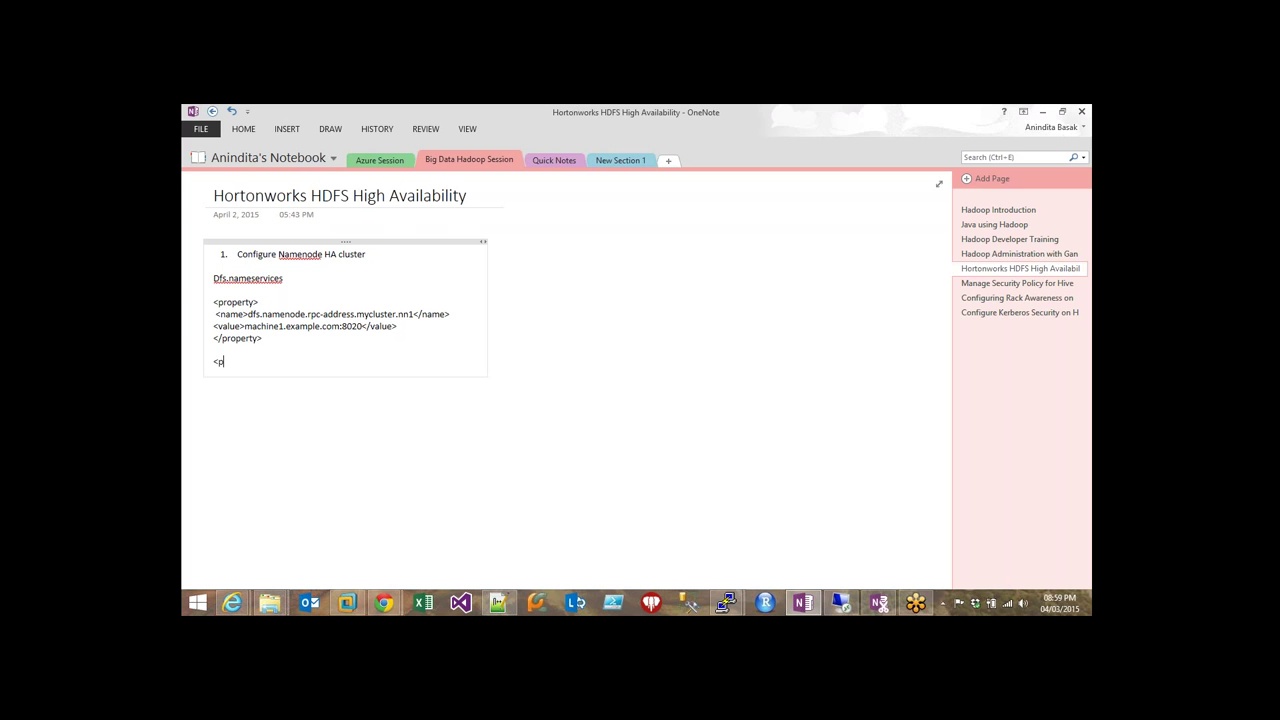
pyautogui.write('roperty>')
pyautogui.press('Return')
pyautogui.write('<na')
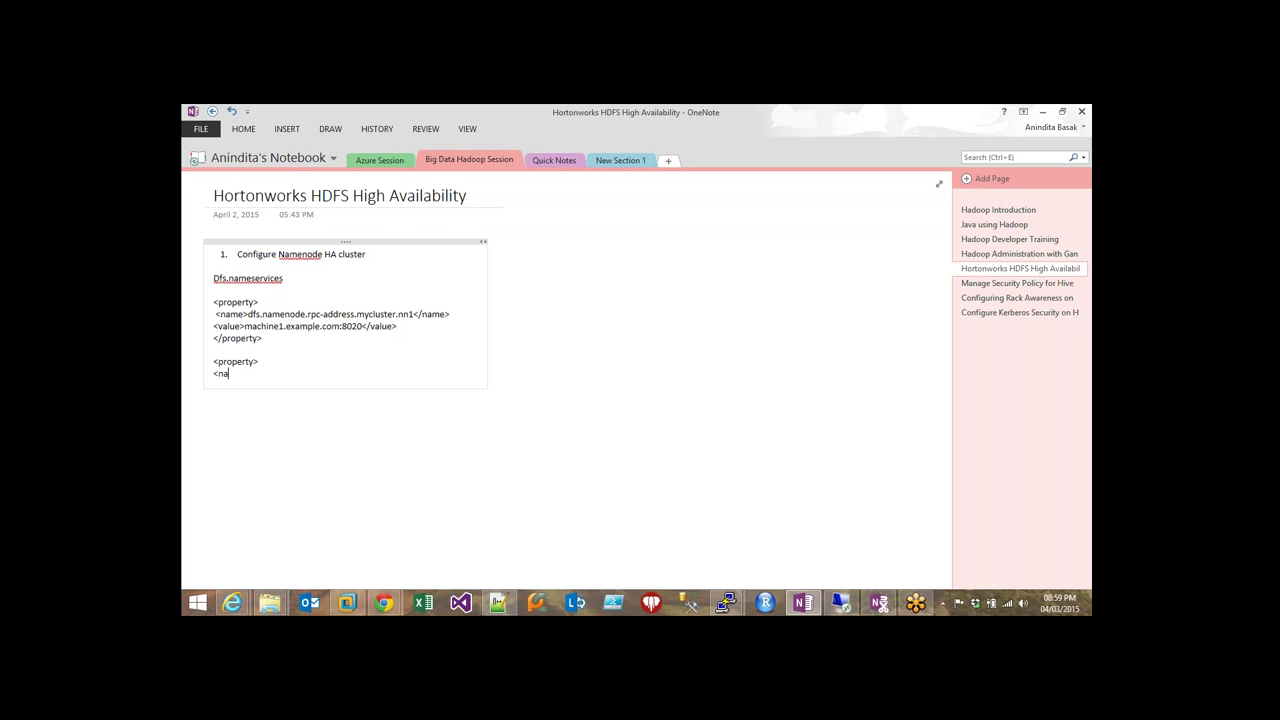
pyautogui.write('me>dfs.namenode.rpc-address.my')
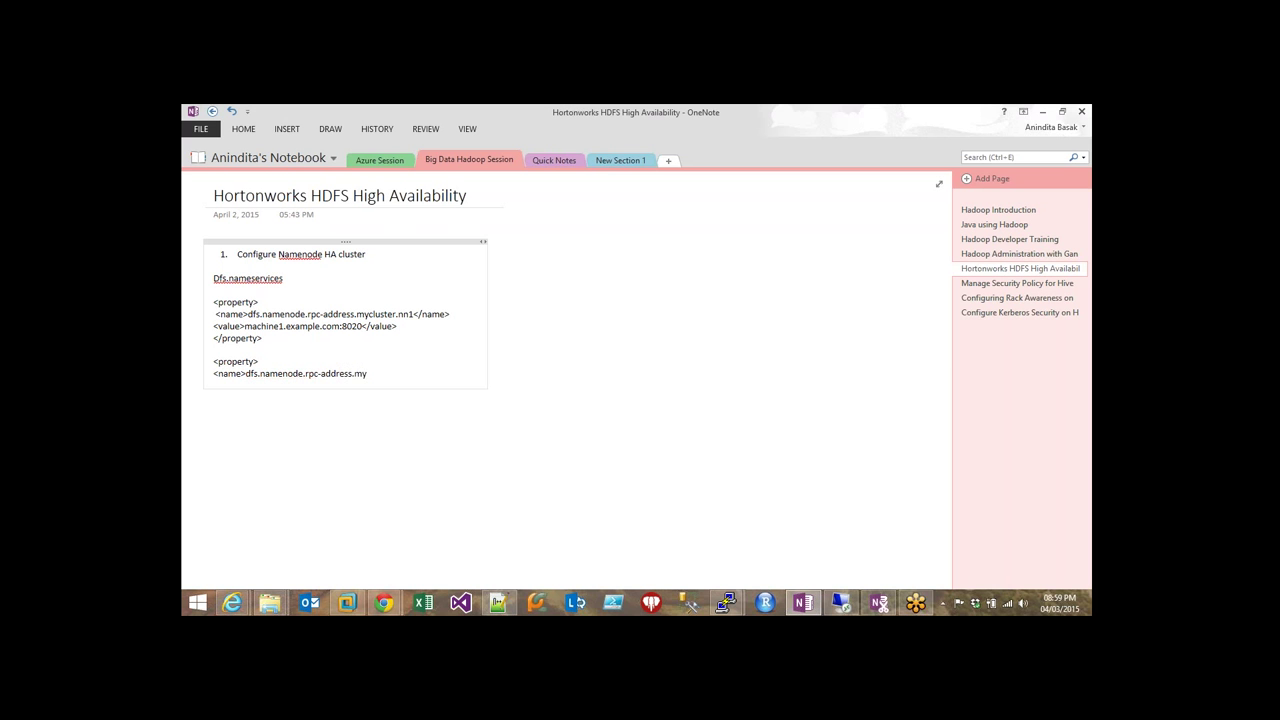
pyautogui.write('cluster.')
pyautogui.press('BackSpace')
pyautogui.write('nn2</name>')
# Give it the value machine2.example.com:8020 and close the property block.
pyautogui.press('Return')
pyautogui.write('<value?')
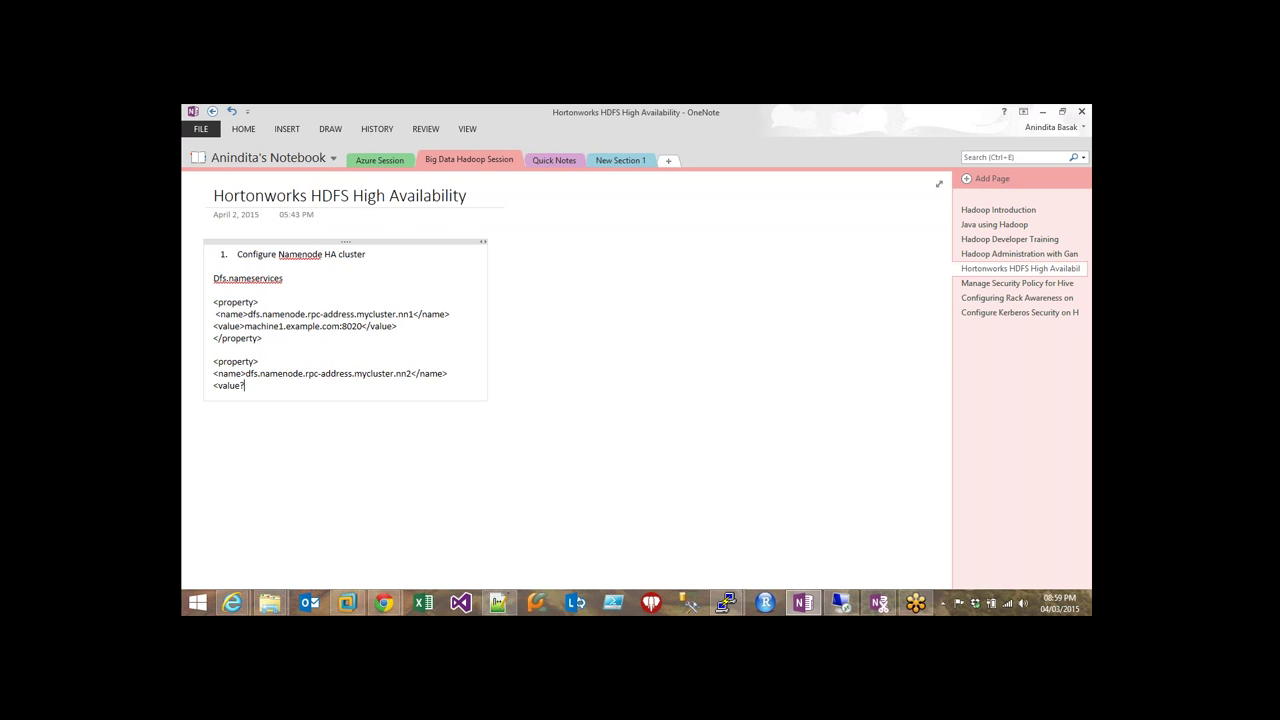
pyautogui.press('BackSpace')
pyautogui.press('BackSpace')
pyautogui.write('>machine2.example.com:8020</value>')
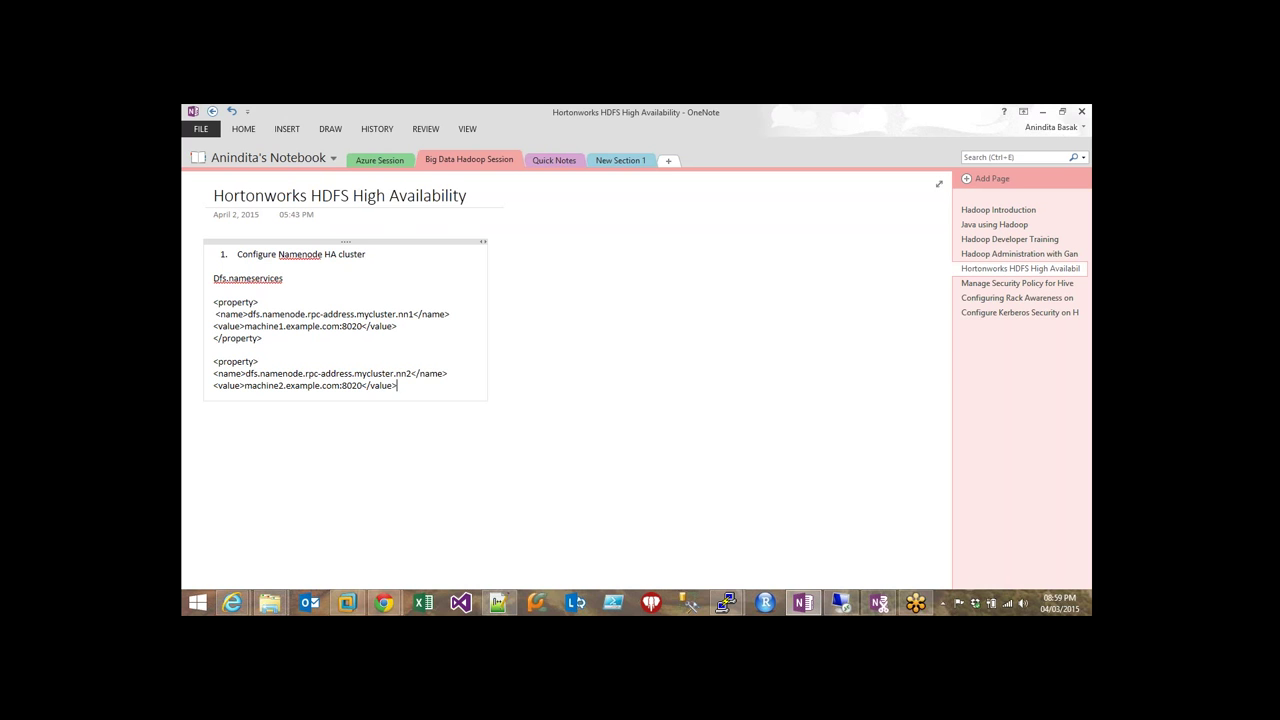
pyautogui.press('Return')
pyautogui.write('</property>')
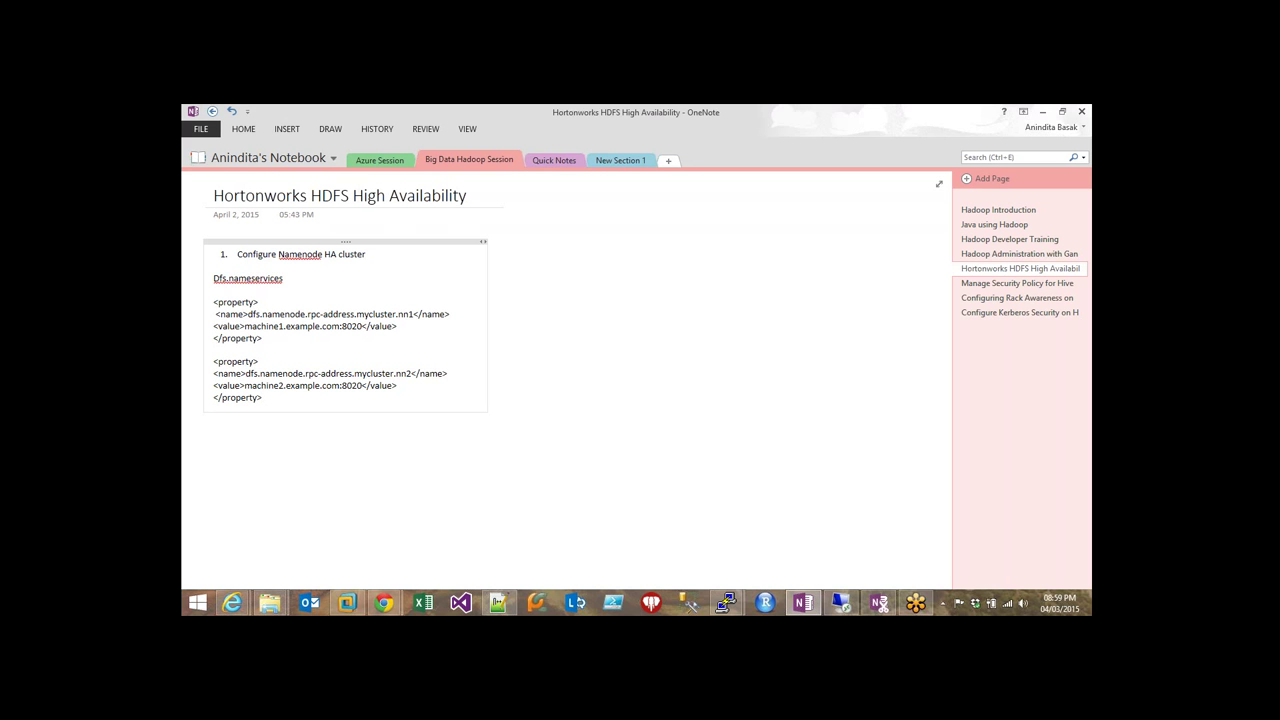
pyautogui.press('Return')
# Type a closed property block setting dfs.namenode.http-address.mycluster.nn1 to machine1.example.com:50070.
pyautogui.write('<pr')
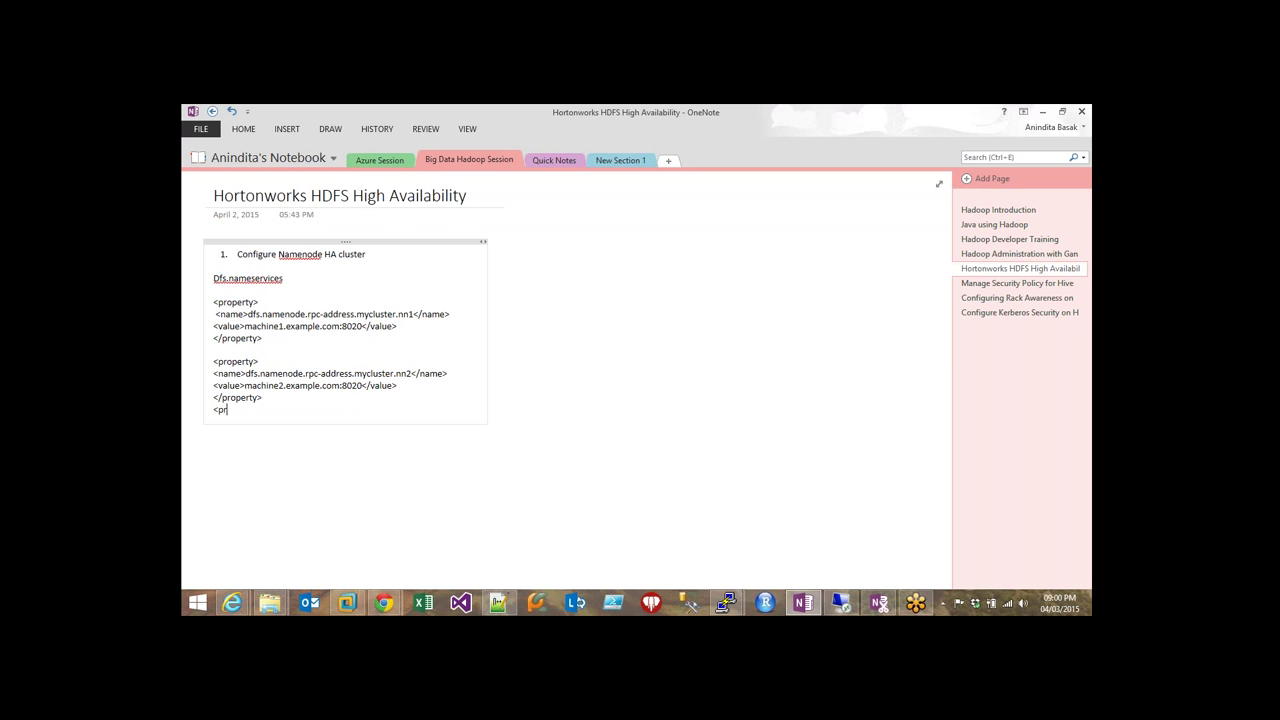
pyautogui.write('operty>')
pyautogui.press('Return')
pyautogui.write('<name>dfs.namenode.http-address')
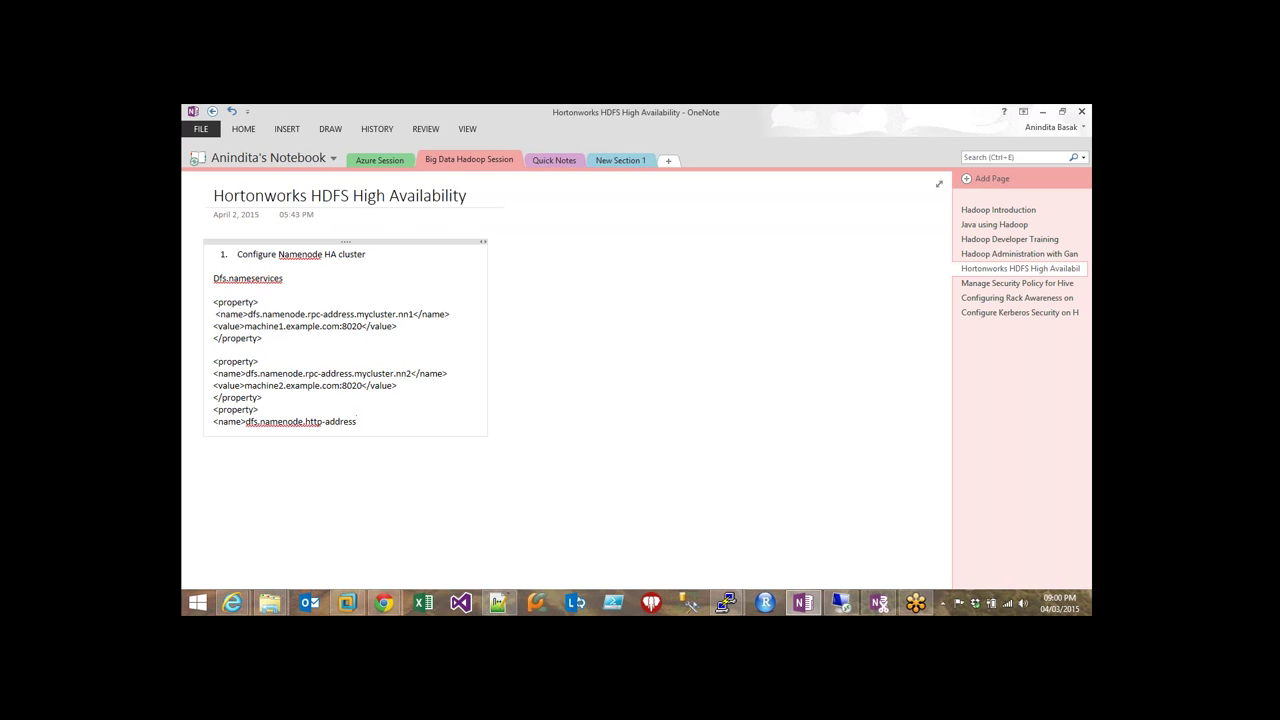
pyautogui.write('.mycluster.nn1</name>')
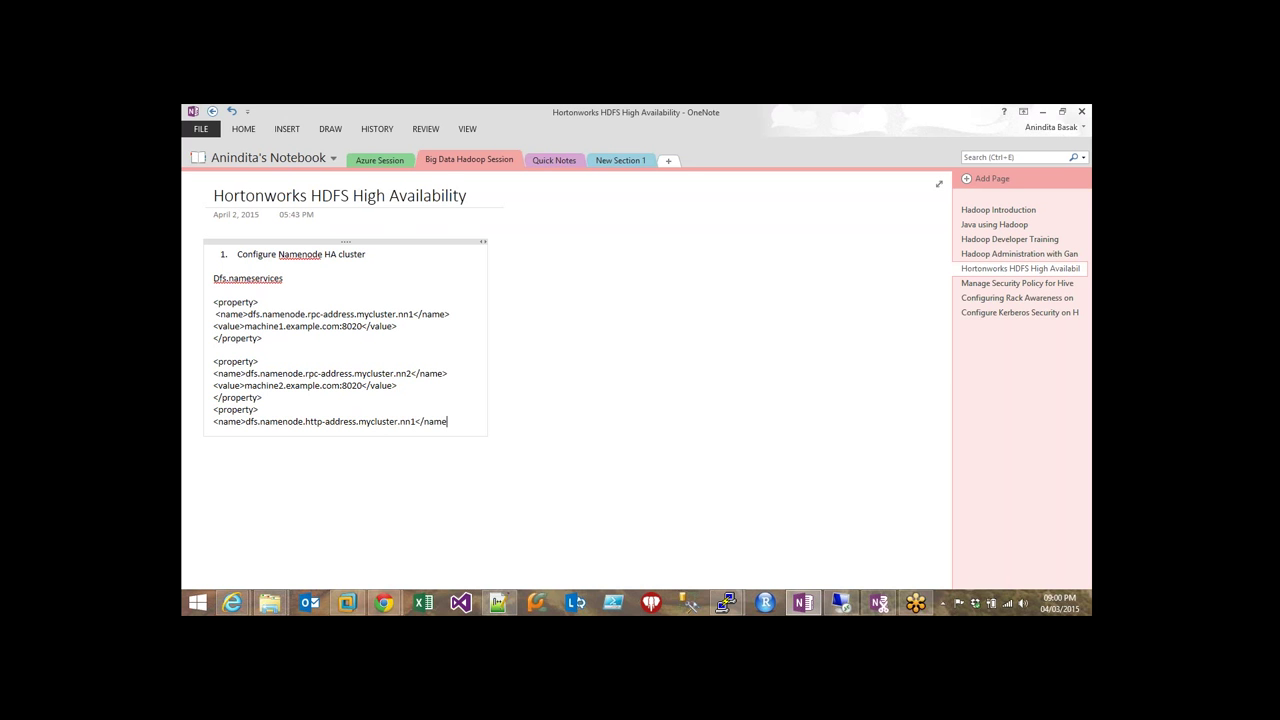
pyautogui.press('Return')
pyautogui.write('<val')
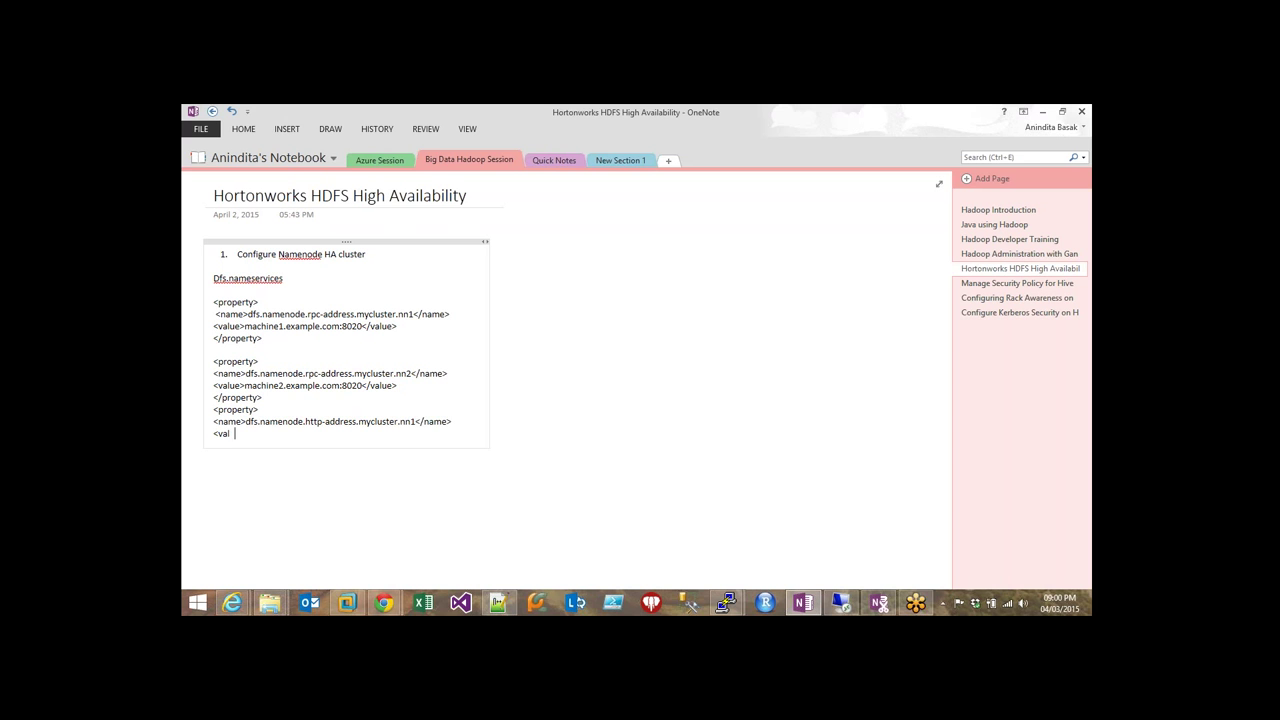
pyautogui.write('ue>machine1.example.com:50070</value>')
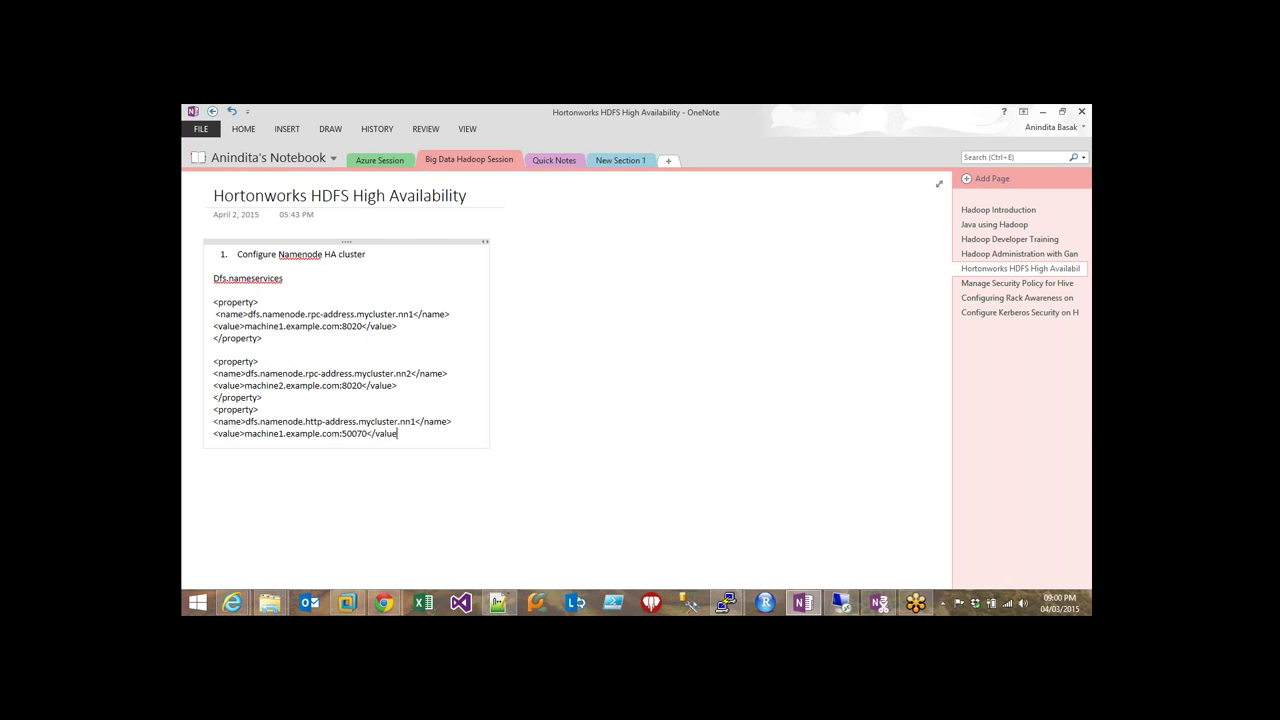
pyautogui.press('Return')
pyautogui.write('</property>')
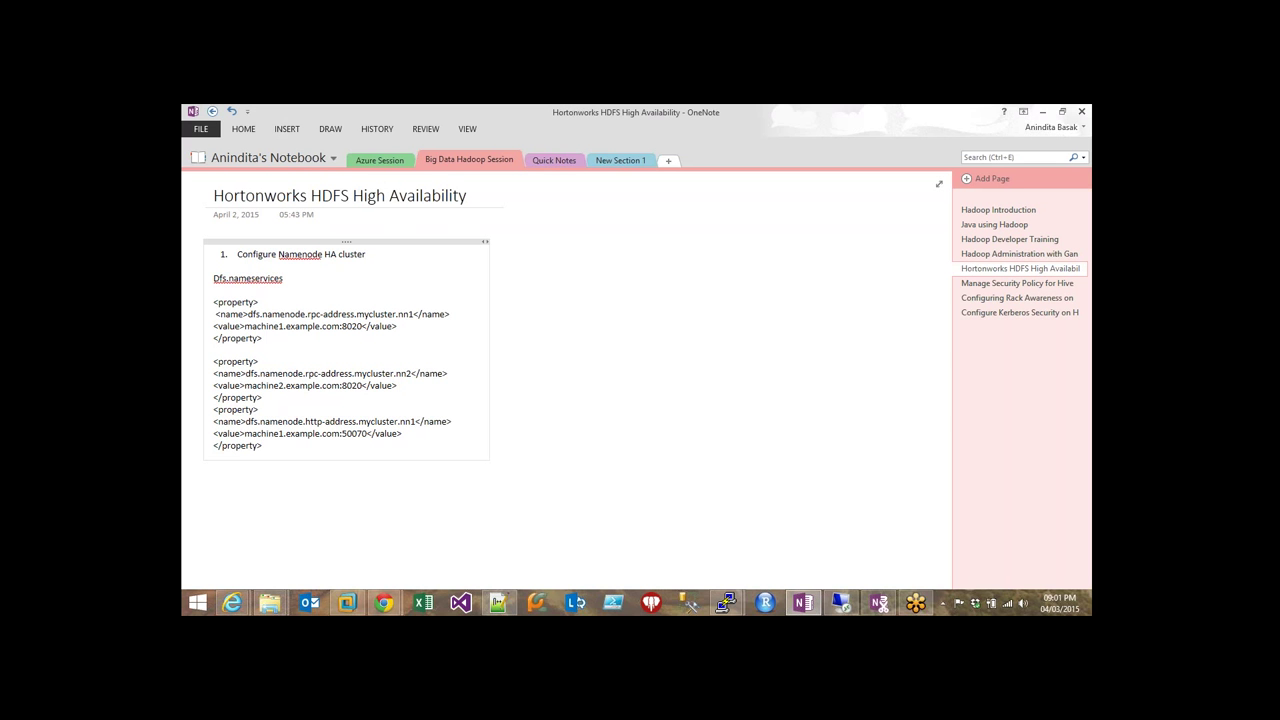
pyautogui.press('Return')
pyautogui.press('Return')
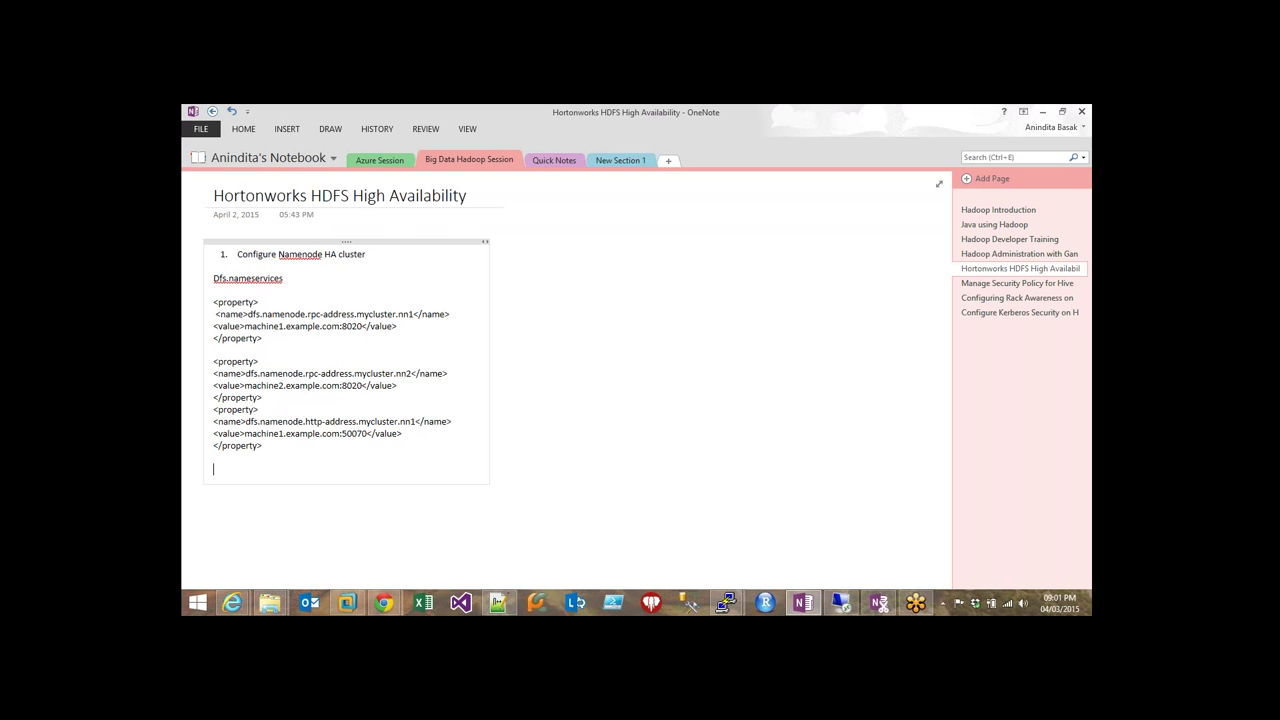
# Type the line qjournal://host1:port1;host2:port2;host3:port3/journalId, fixing the port typo.
pyautogui.write('qjournal://host1:port1;host2:po')
pyautogui.write(';host3:posr')
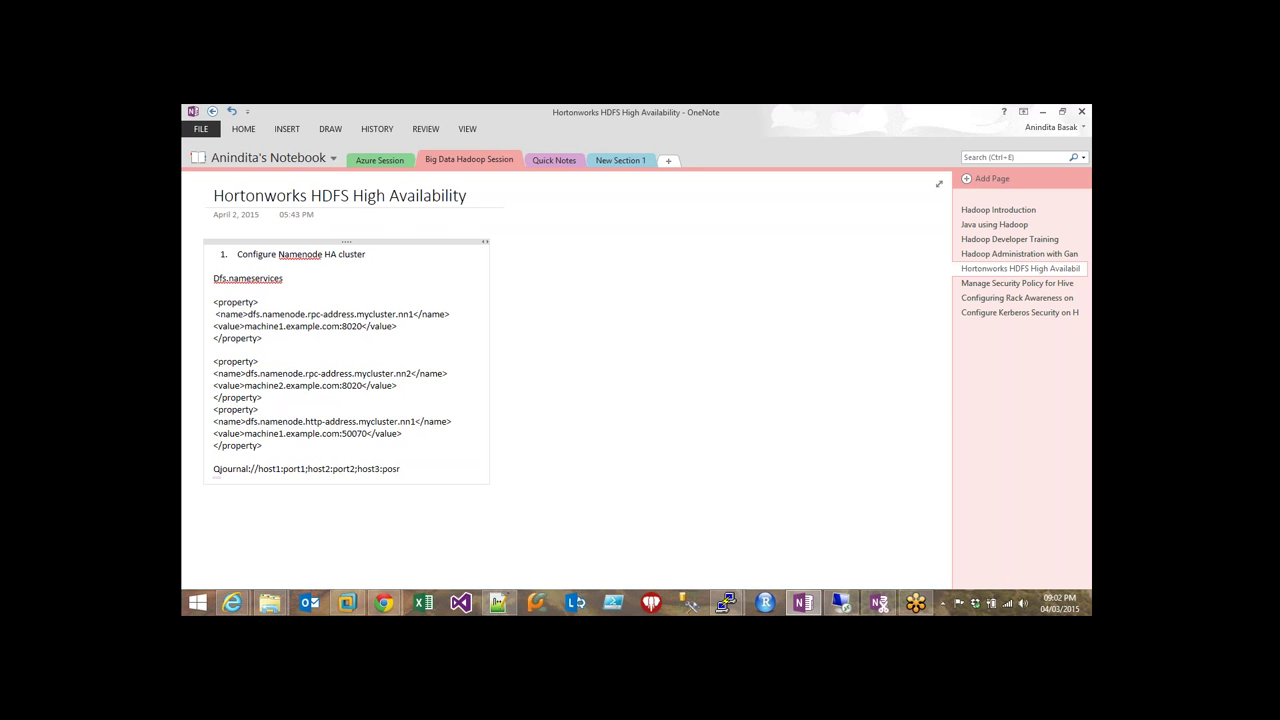
pyautogui.press('BackSpace')
pyautogui.write('rt3/journalId')
# Add a dfs.namenode.shared.edits.dir property with value qjournal://node1.example.com:8485;node2.example.com........./mycluster.
pyautogui.press('Return')
pyautogui.press('Return')
pyautogui.write('<property>')
pyautogui.press('Return')
pyautogui.write('<nam')
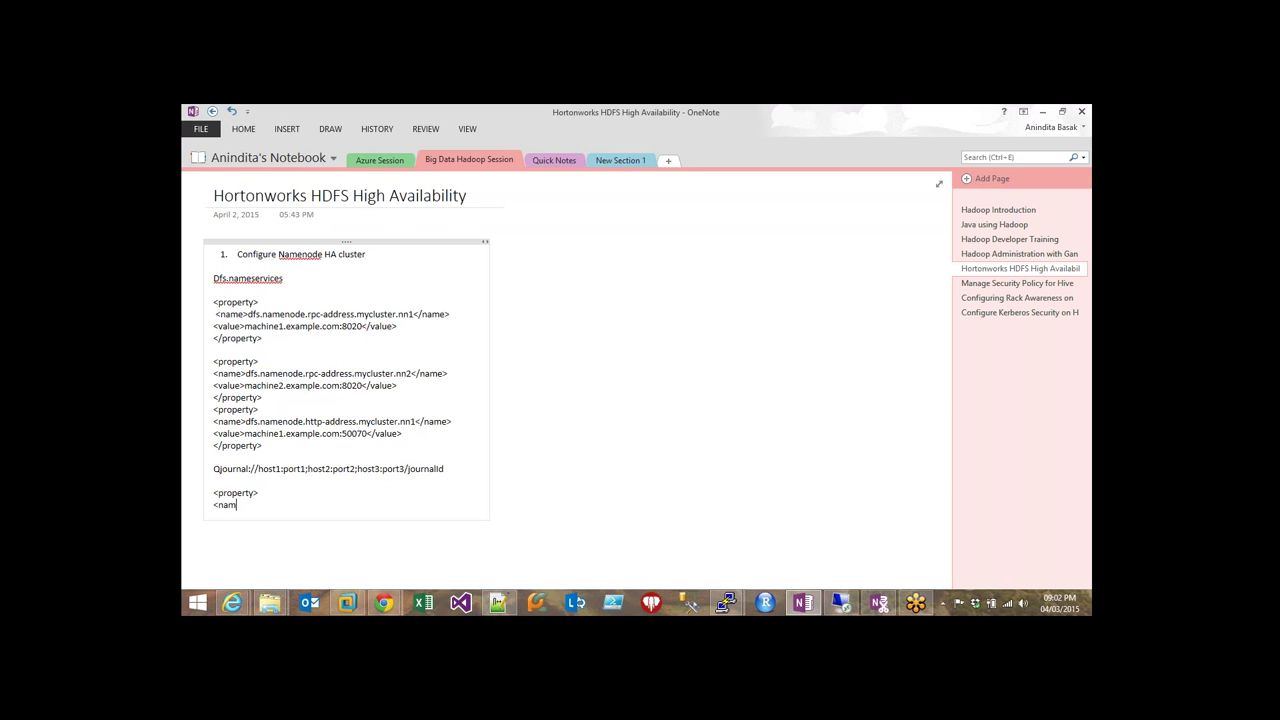
pyautogui.write('e>dfs.namenode.shared.')
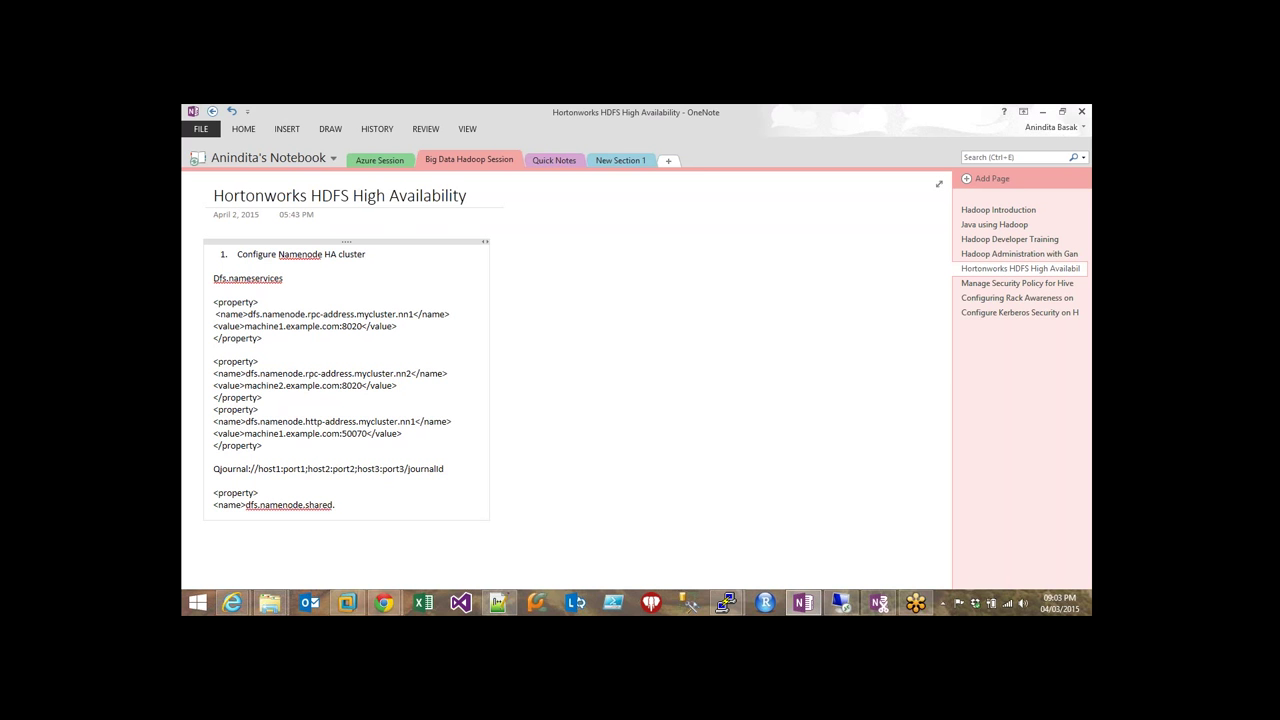
pyautogui.write('edits.')
pyautogui.write('dir</name')
pyautogui.write('>')
pyautogui.press('Return')
pyautogui.write('<')
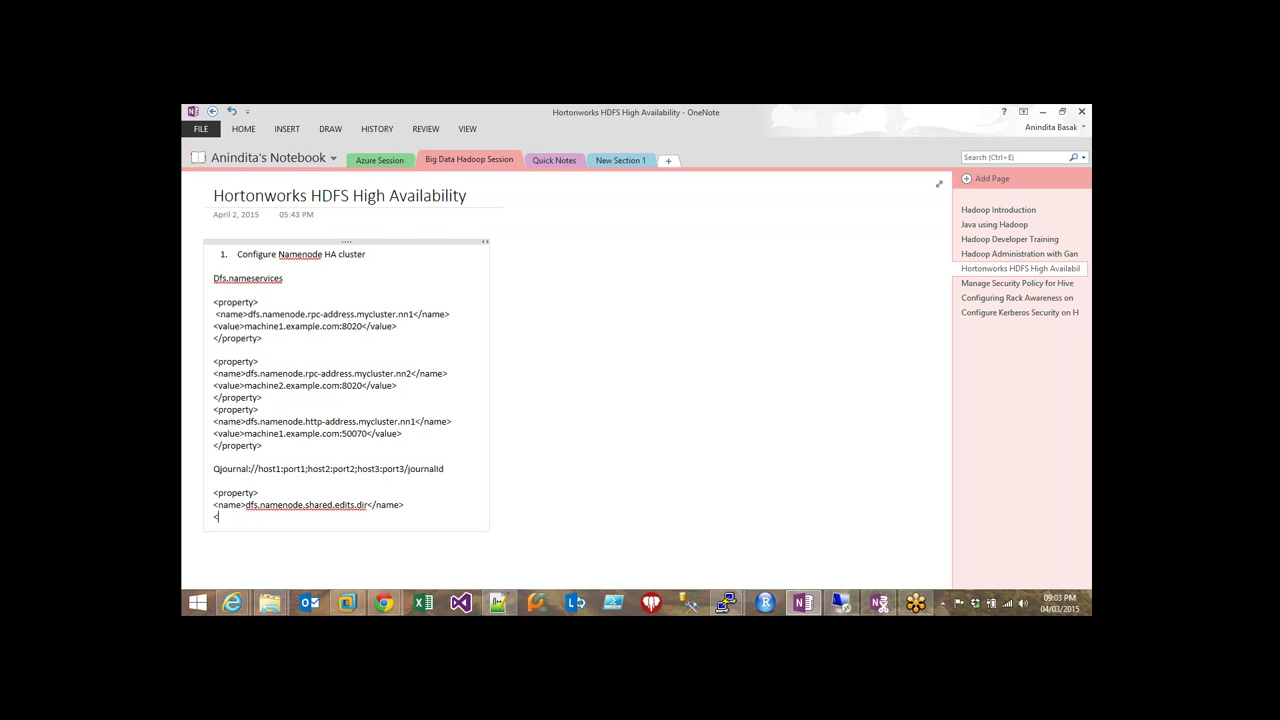
pyautogui.write('property>qjournal://node1.example.copm')
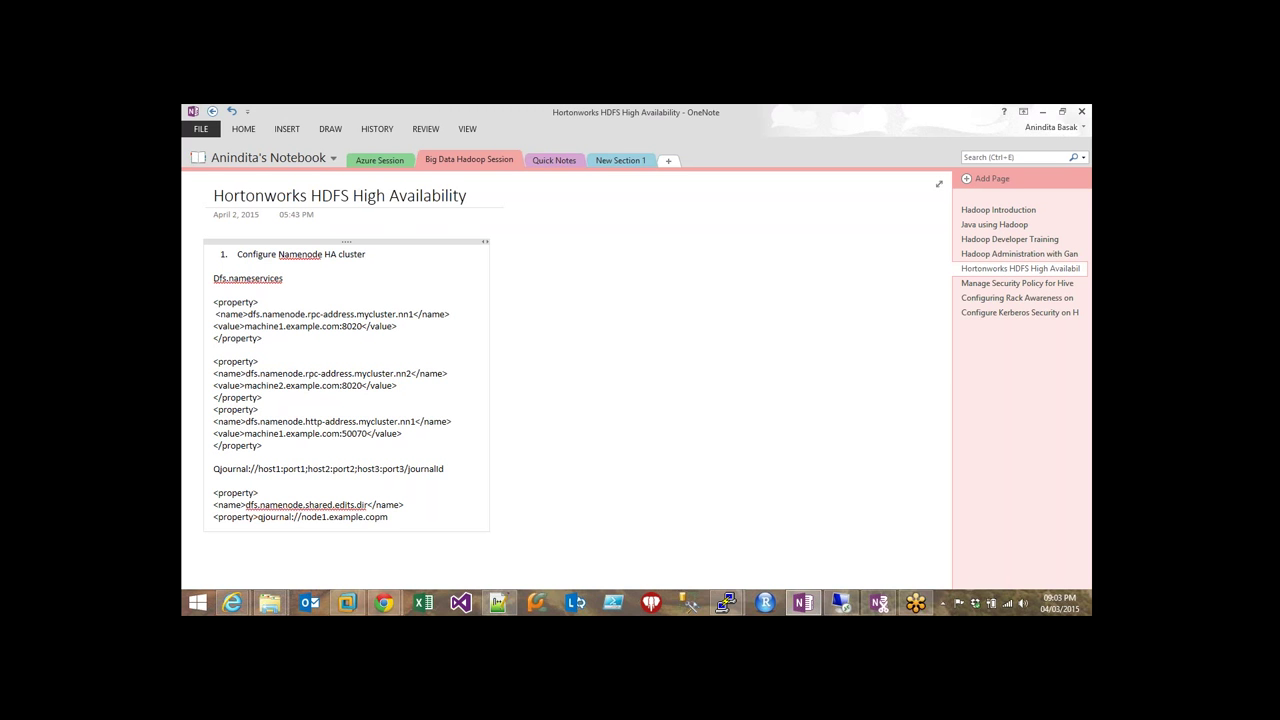
pyautogui.press('BackSpace')
pyautogui.press('BackSpace')
pyautogui.write('m:8485;node2.example.com')
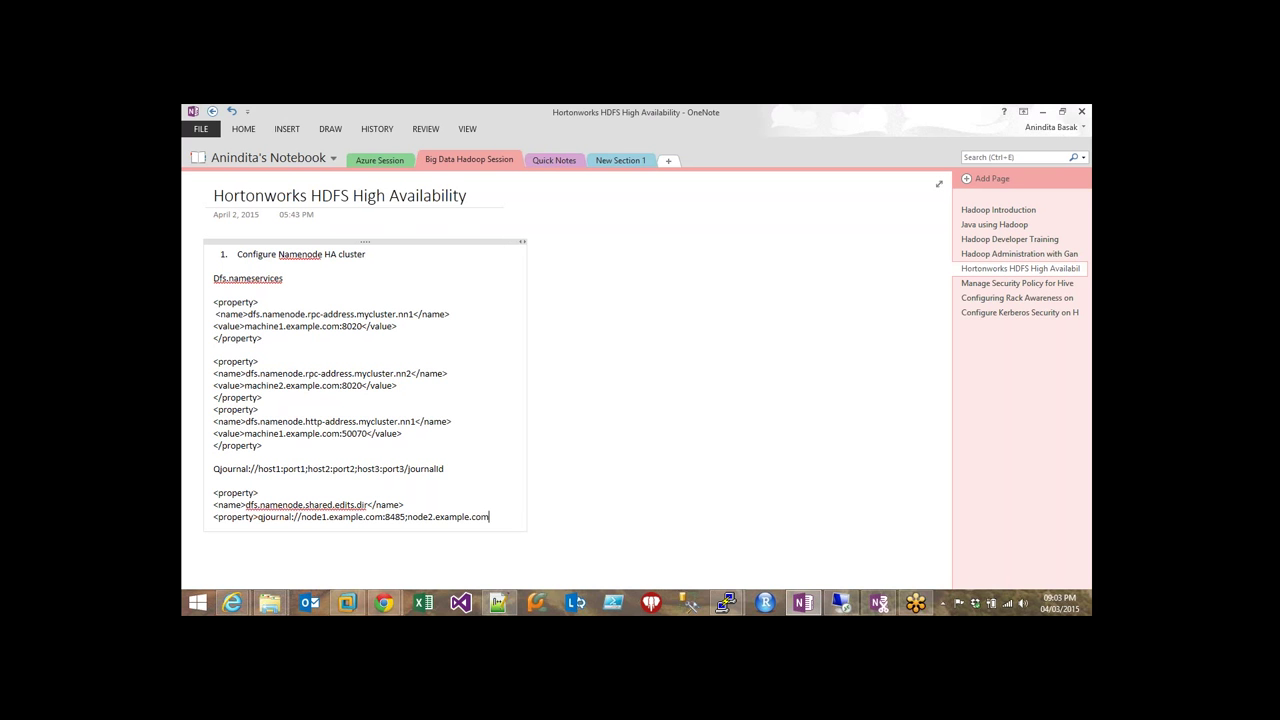
pyautogui.write('........')
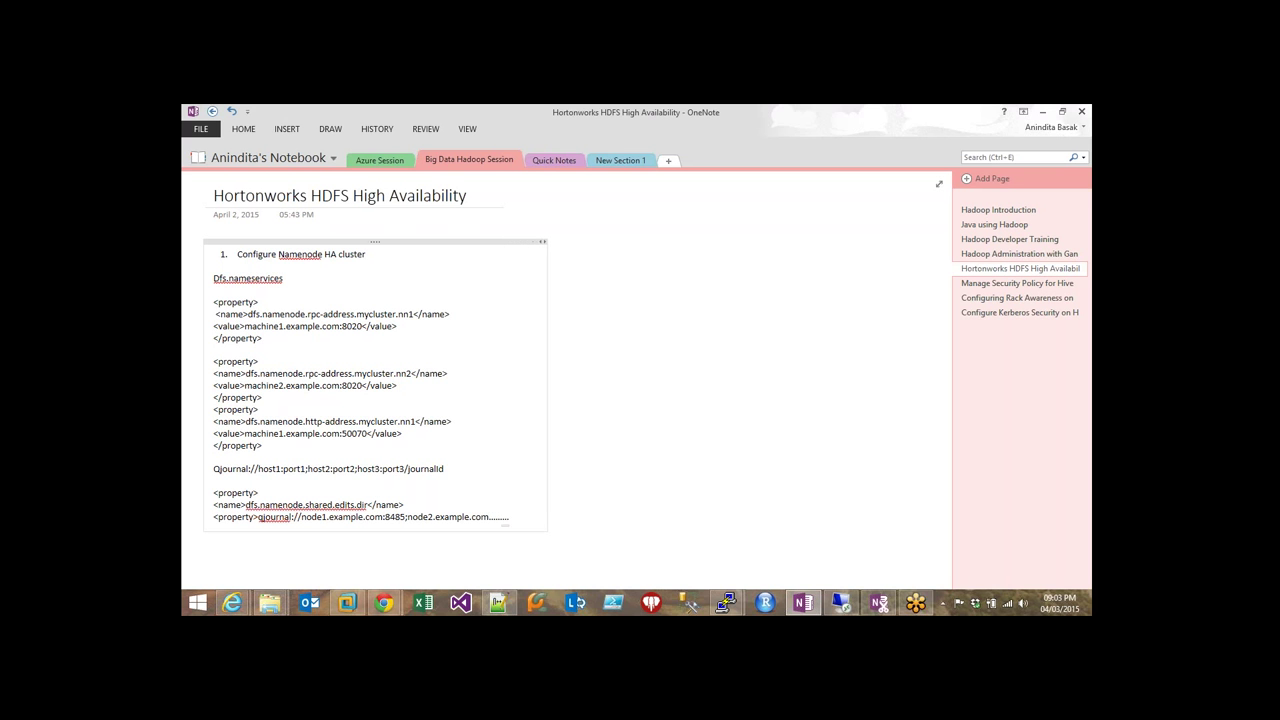
pyautogui.write('./')
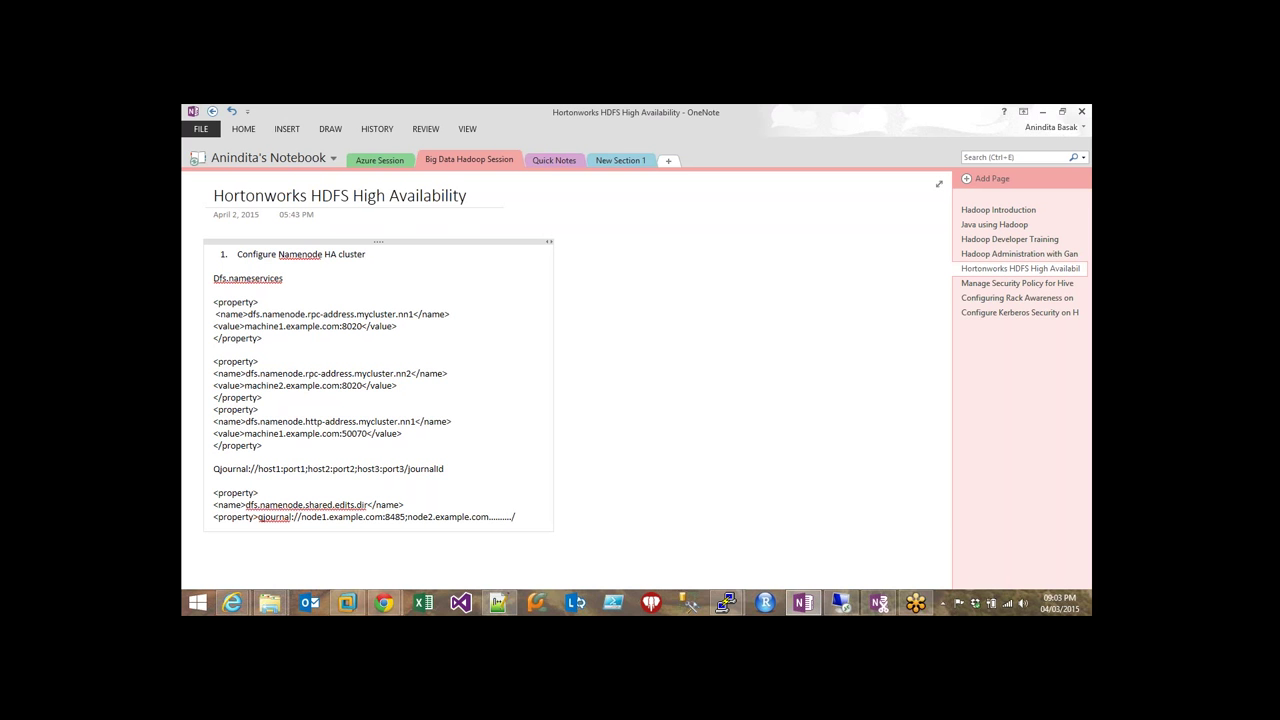
pyautogui.write('myc')
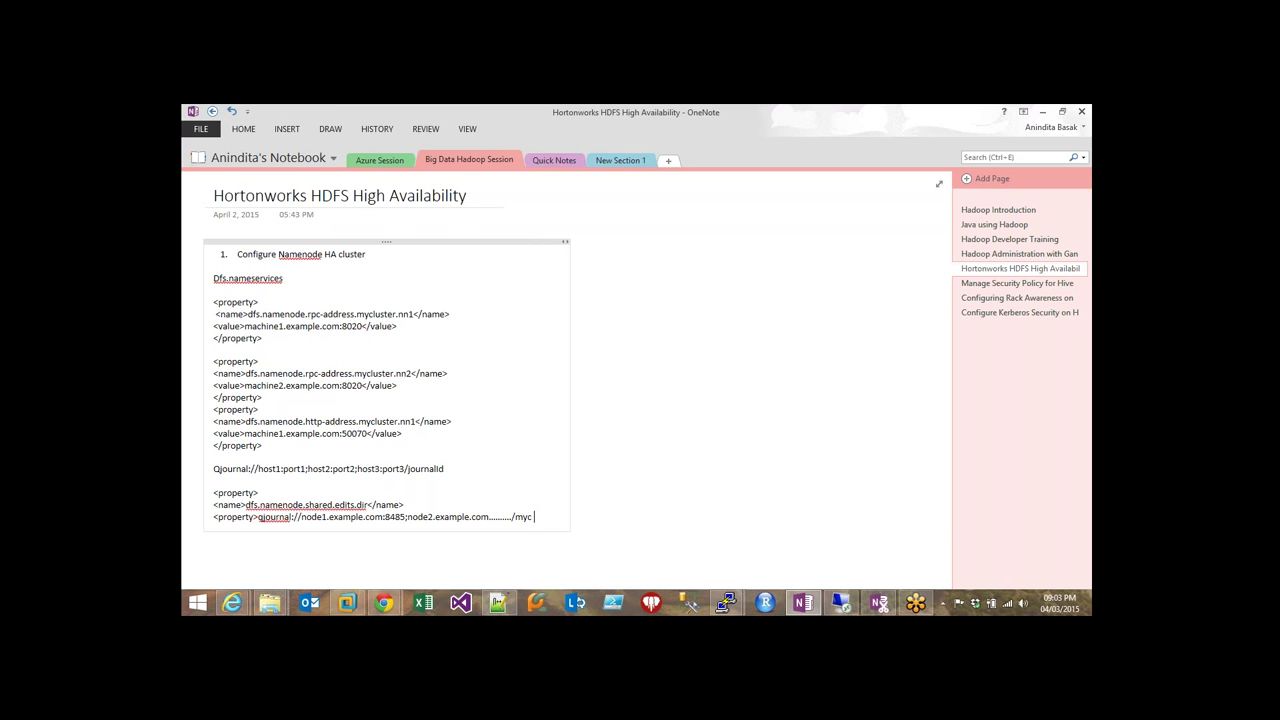
pyautogui.write('luster<')
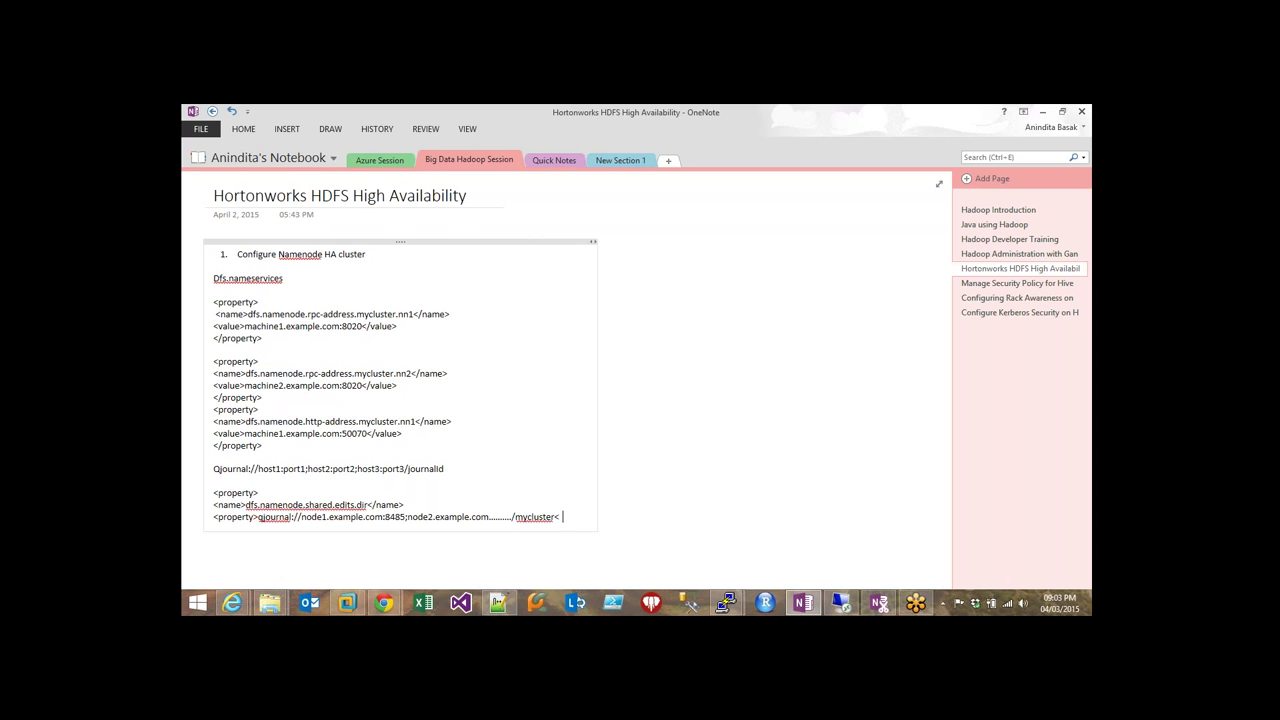
pyautogui.write('/value>')
pyautogui.press('Return')
pyautogui.write('</property')
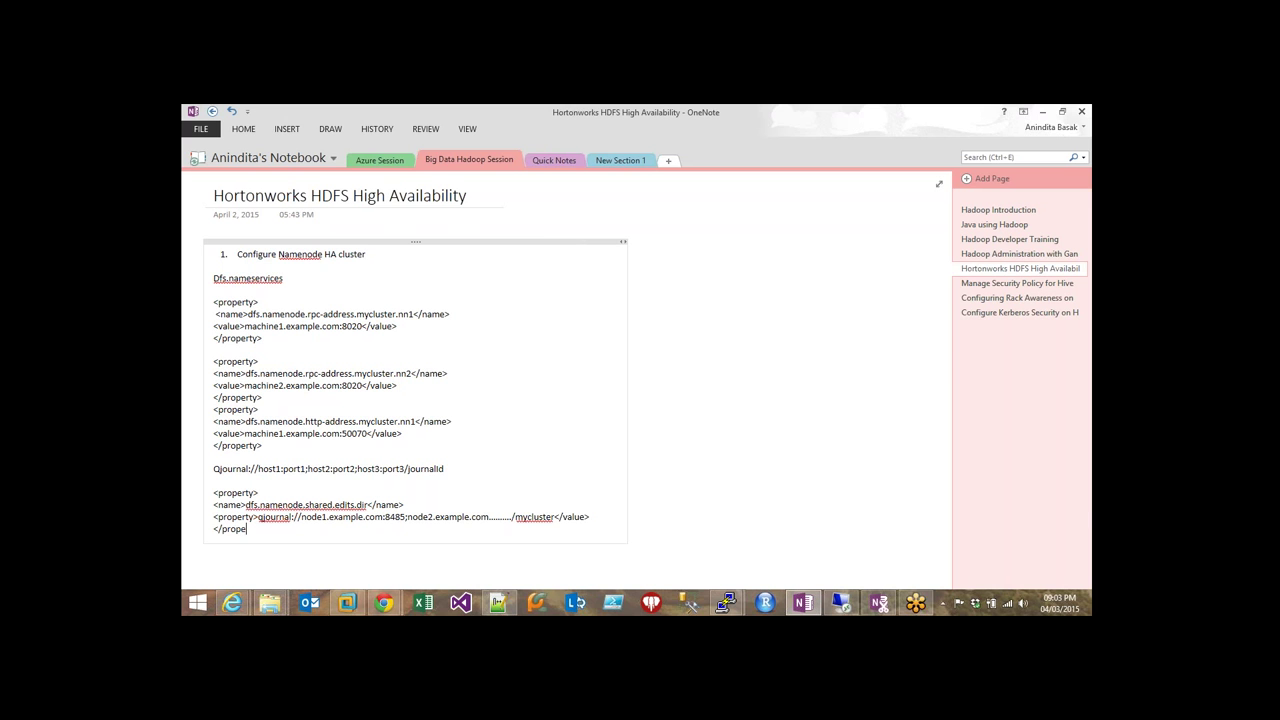
pyautogui.write('>')
pyautogui.press('Return')
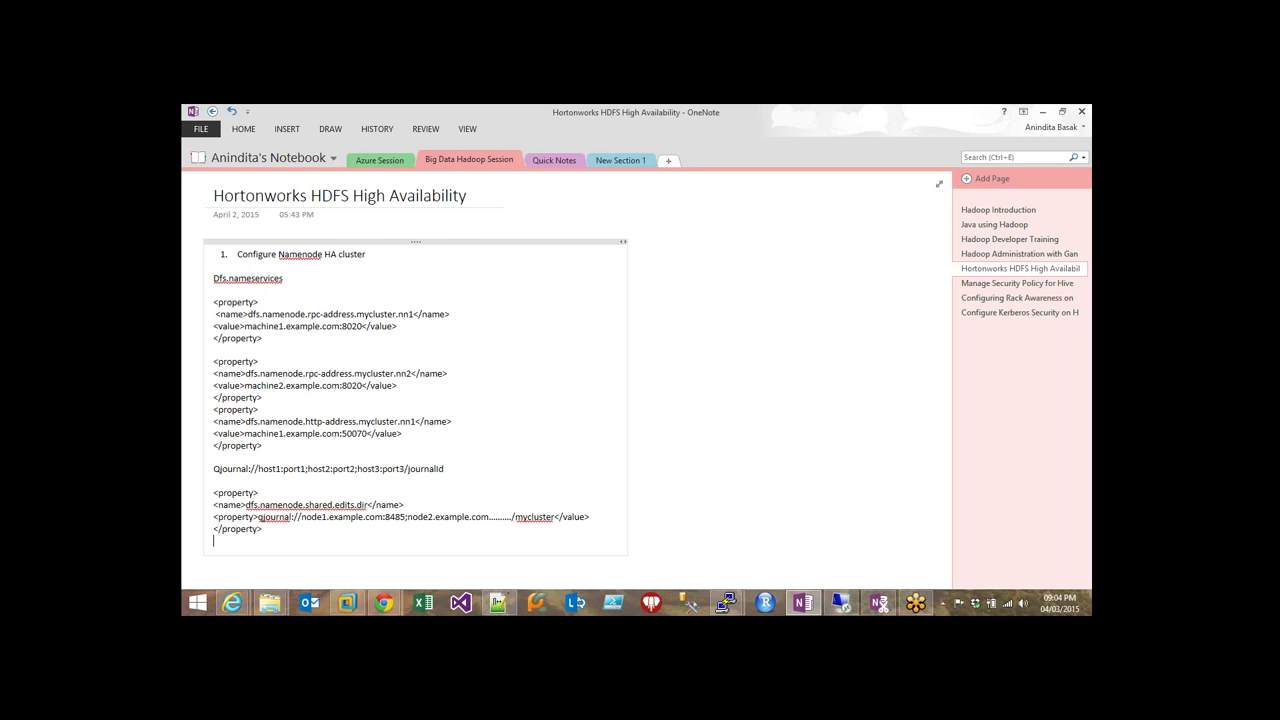
pyautogui.press('Return')
# Open a property block named dfs.client.failover.proxy.provider.mycluster.
pyautogui.write('<property')
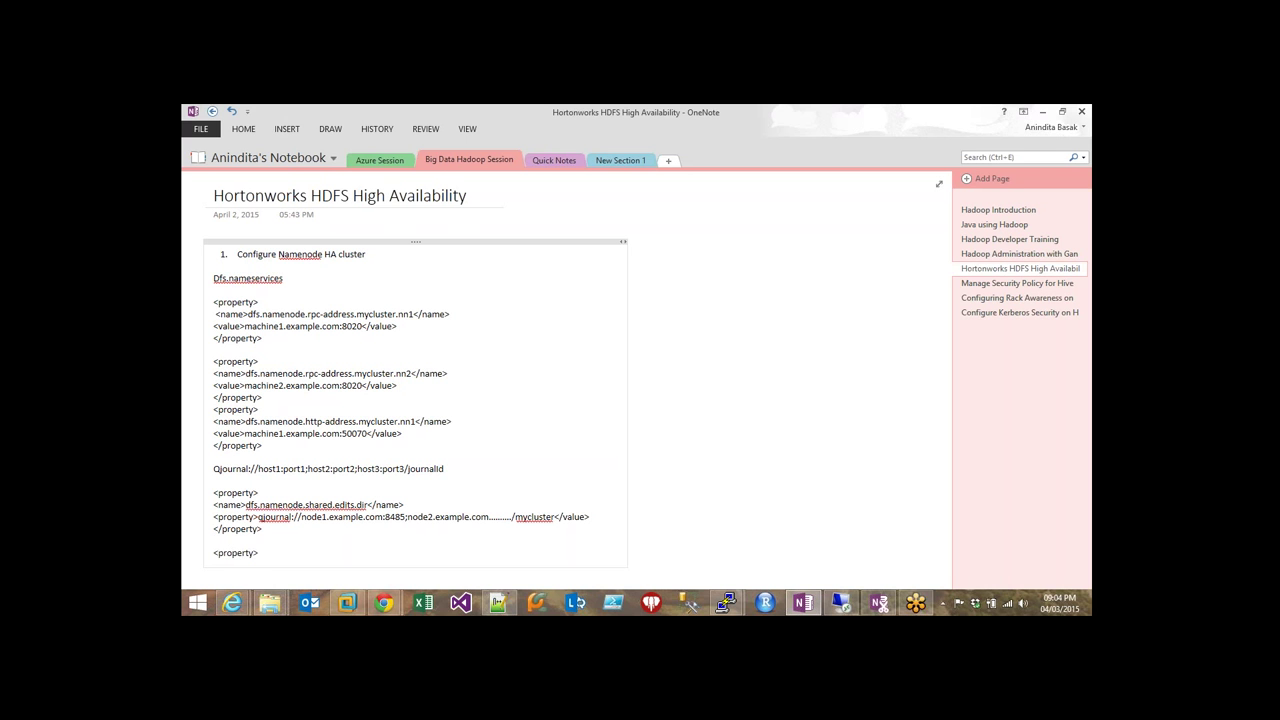
pyautogui.write('>')
pyautogui.press('Return')
pyautogui.write('<name>df')
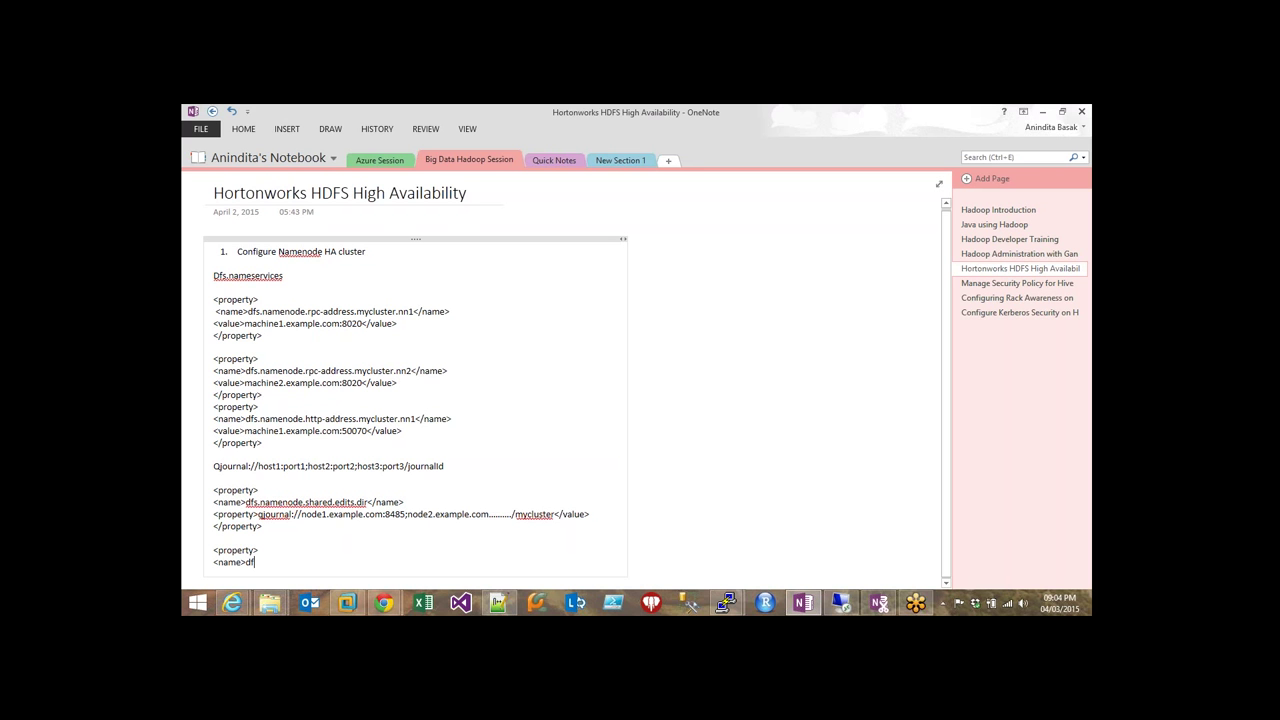
pyautogui.write('s.client')
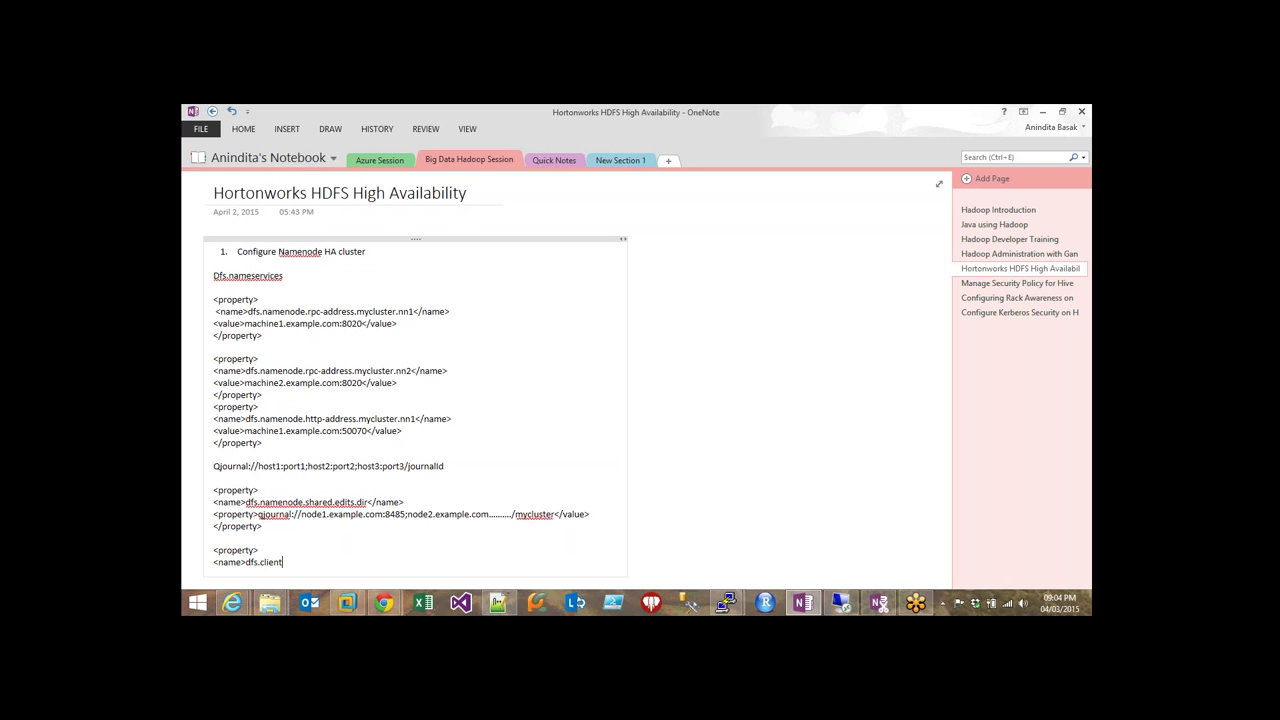
pyautogui.write('.failover.proxy.provider.mycluster</name>')
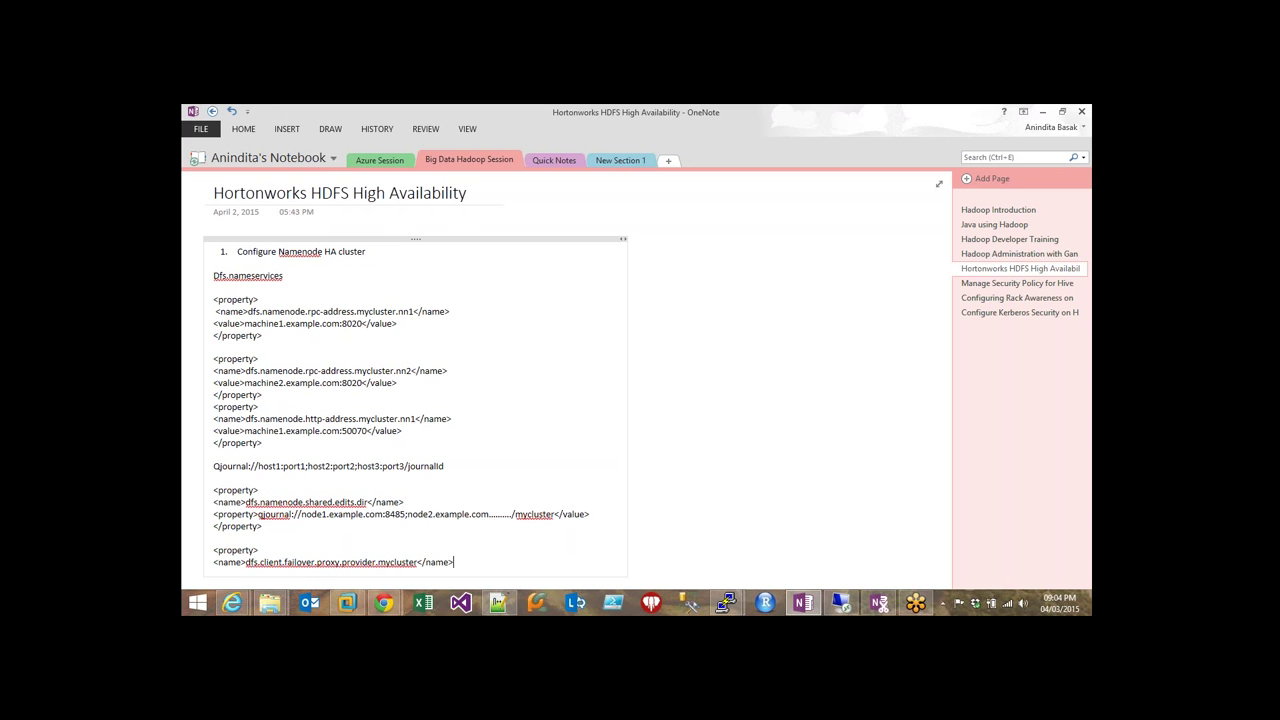
# Set its value to prg.apache.hadoop.hdfs.server.namenode.ha.ConfiguredFailoverProxyProvider and close the block.
pyautogui.press('Return')
pyautogui.write('<prope')
pyautogui.press('BackSpace')
pyautogui.press('BackSpace')
pyautogui.press('BackSpace')
pyautogui.press('BackSpace')
pyautogui.write('alue')
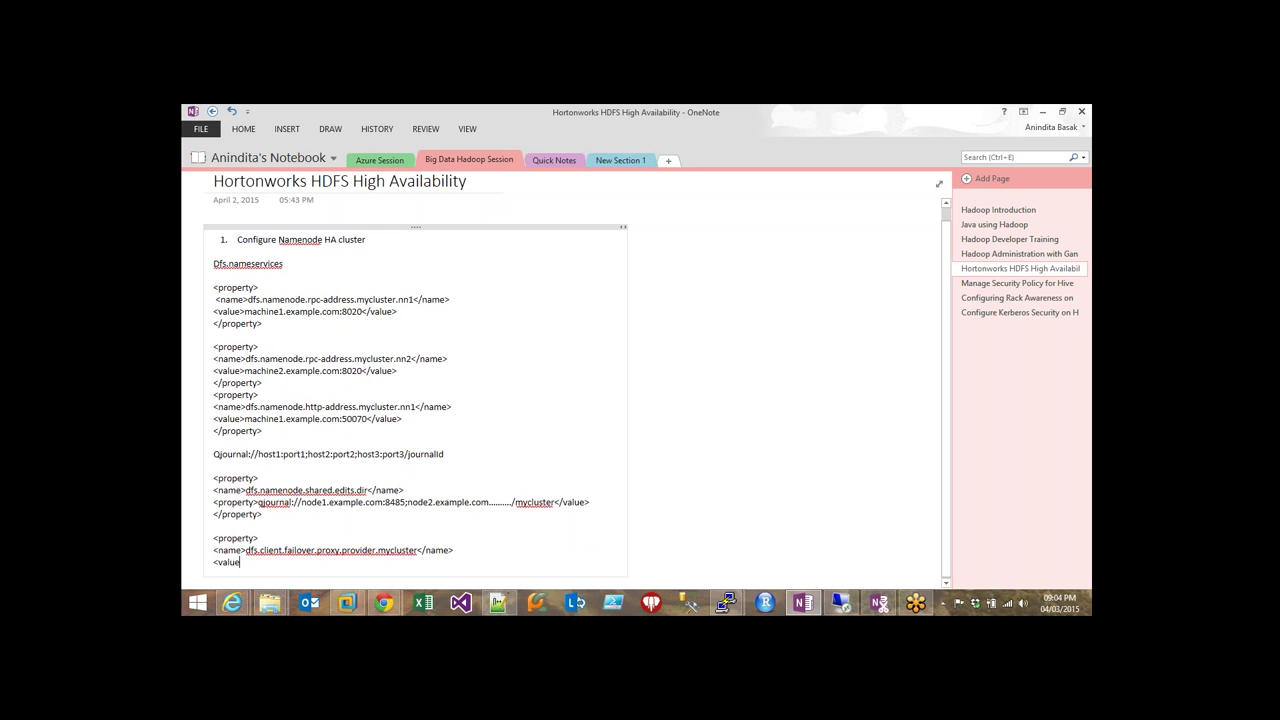
pyautogui.write('>pr')
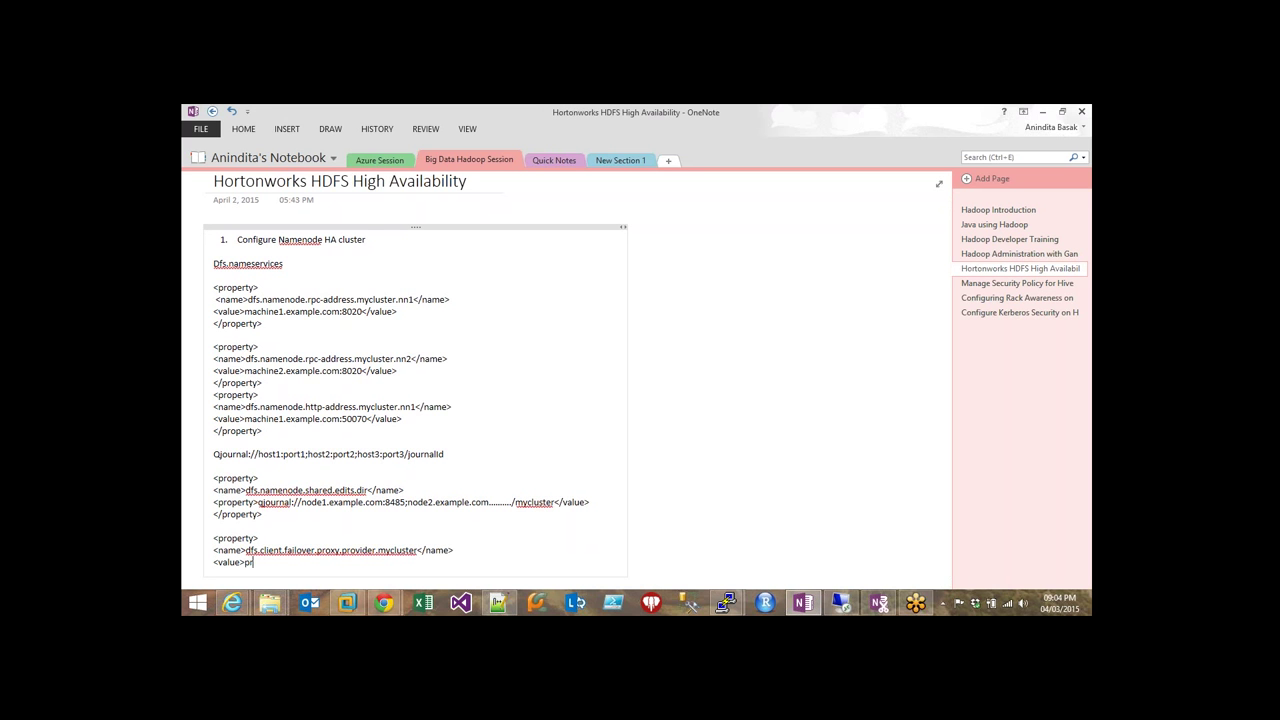
pyautogui.write('g.apache.hadoop')
pyautogui.write('.hdfs.server.namenode.')
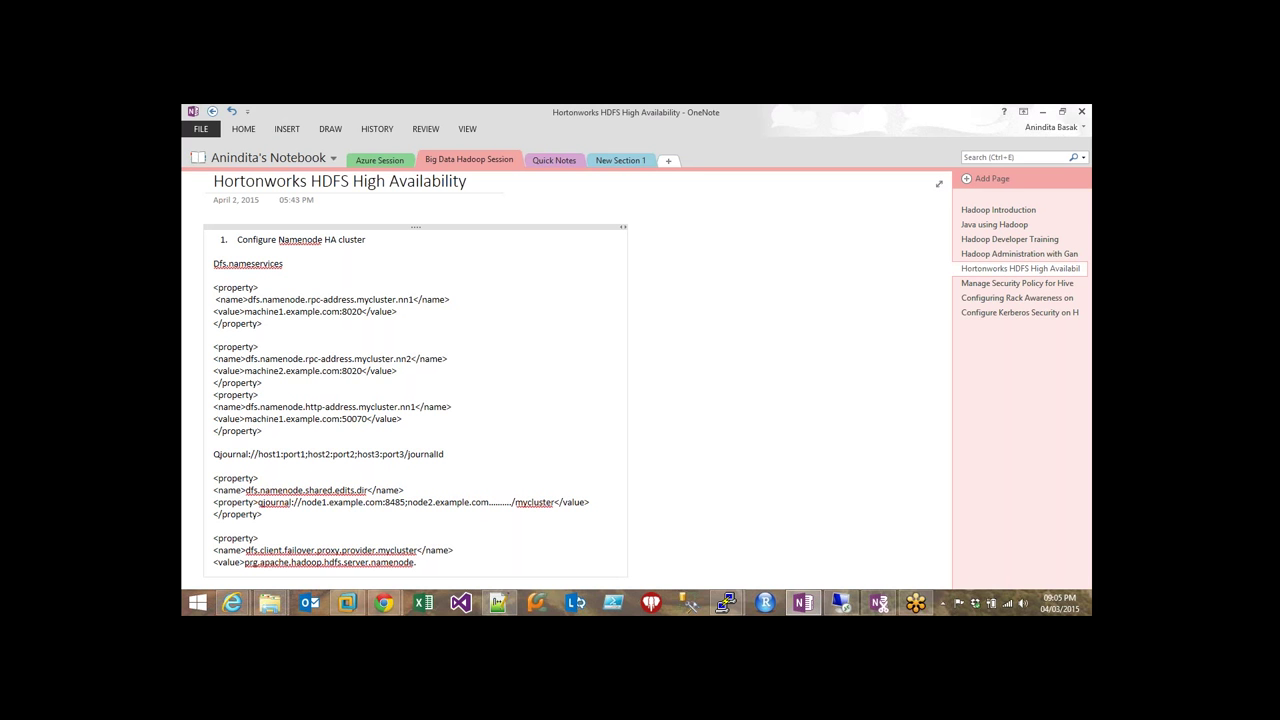
pyautogui.write('ha.configure.')
pyautogui.press('BackSpace')
pyautogui.press('BackSpace')
pyautogui.press('BackSpace')
pyautogui.press('BackSpace')
pyautogui.press('BackSpace')
pyautogui.press('BackSpace')
pyautogui.press('BackSpace')
pyautogui.press('BackSpace')
pyautogui.press('BackSpace')
pyautogui.press('BackSpace')
pyautogui.write('Configured')
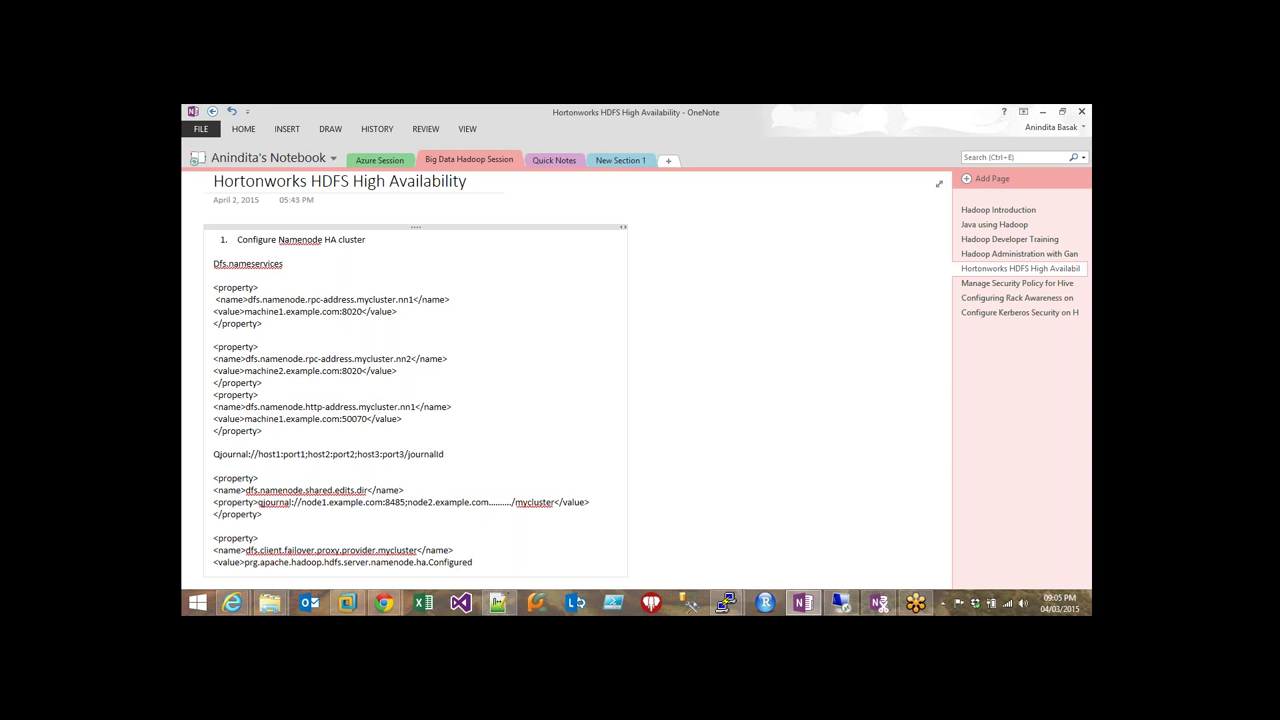
pyautogui.write('FailoverProxyProvider</value>')
pyautogui.press('Return')
pyautogui.write('</property')
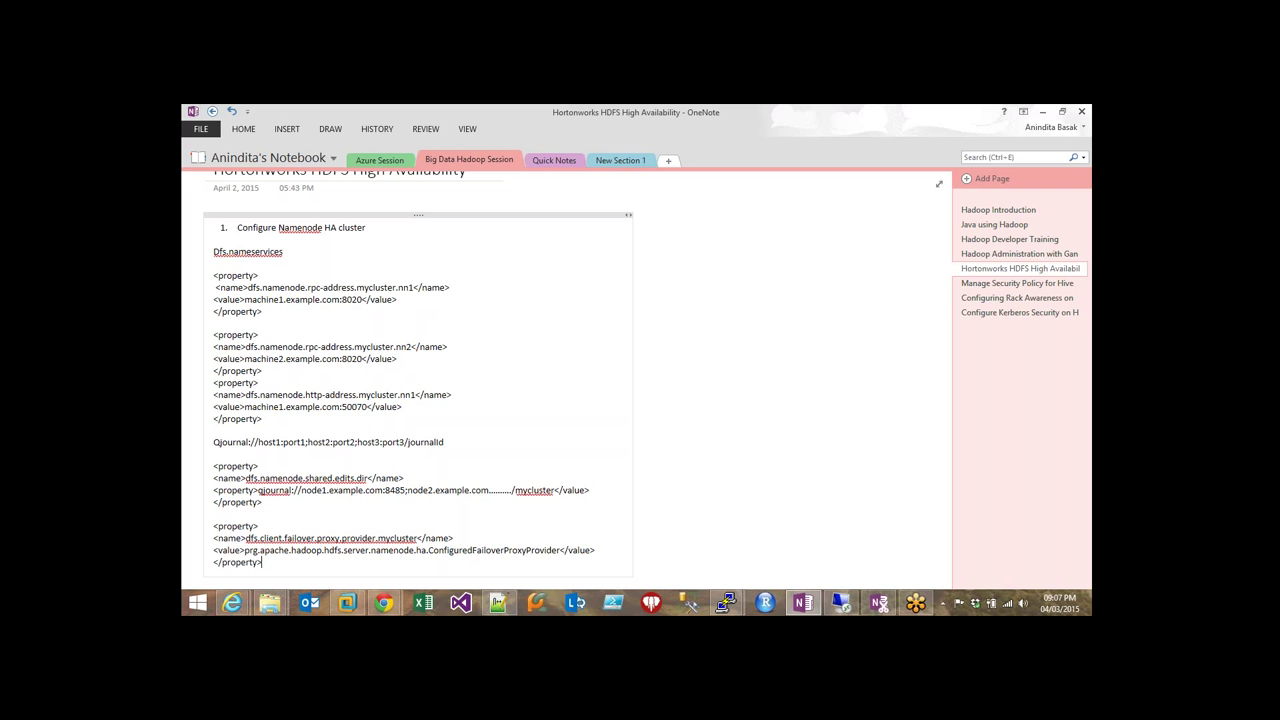
# Start a new property block named dfs.ha.fencing.methods, fixing the tag typo.
pyautogui.press('Return')
pyautogui.press('Return')
pyautogui.write('<prope')
pyautogui.write('ty')
pyautogui.press('BackSpace')
pyautogui.write('rty>')
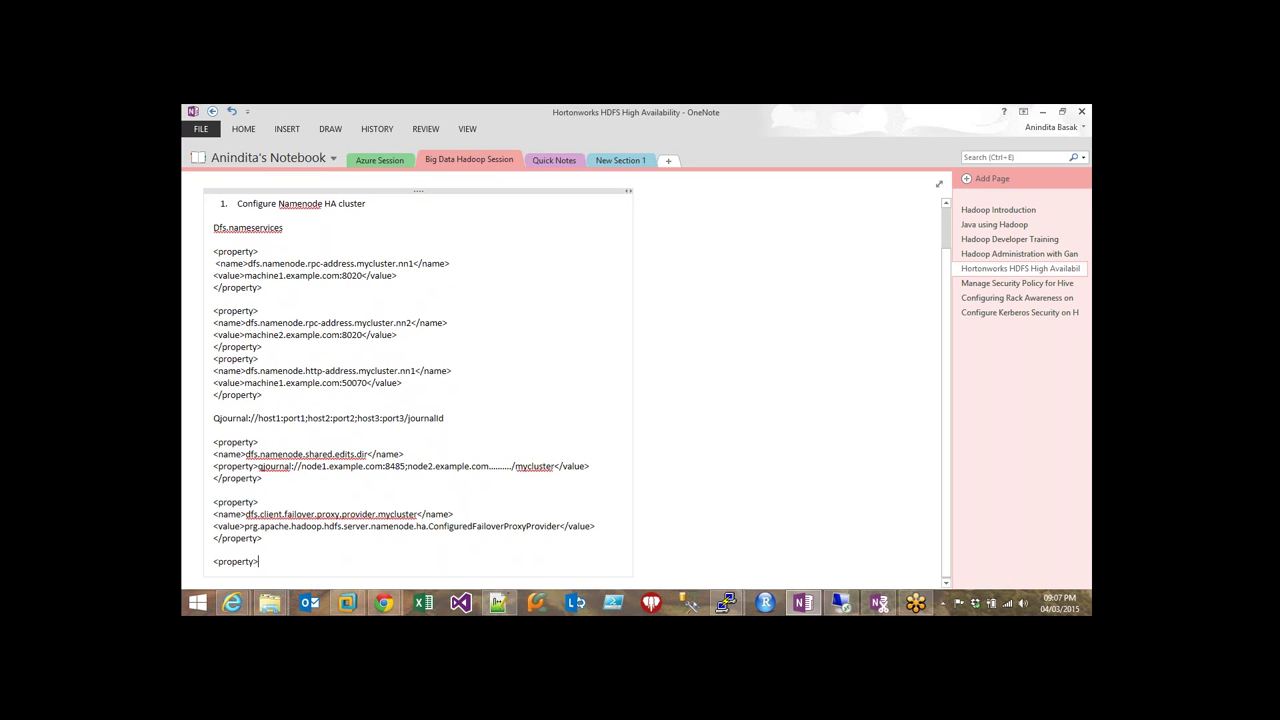
pyautogui.press('Return')
pyautogui.write('<')
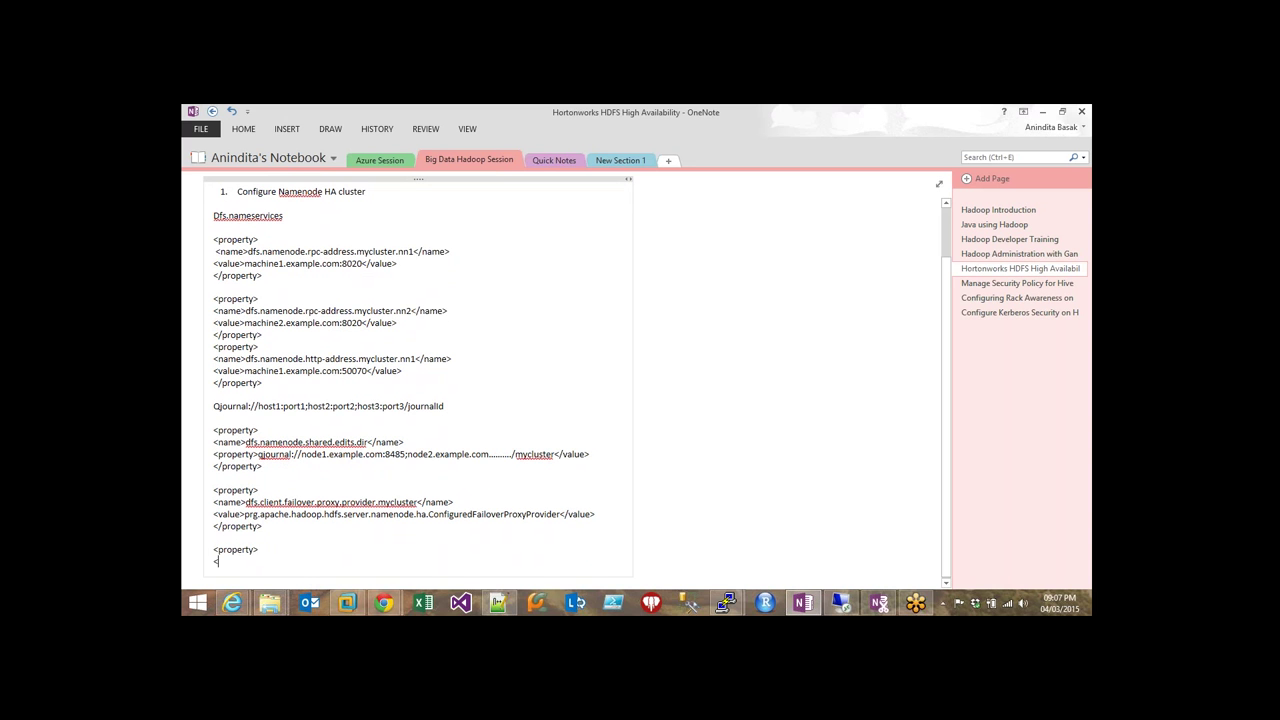
pyautogui.write('name>dfs.')
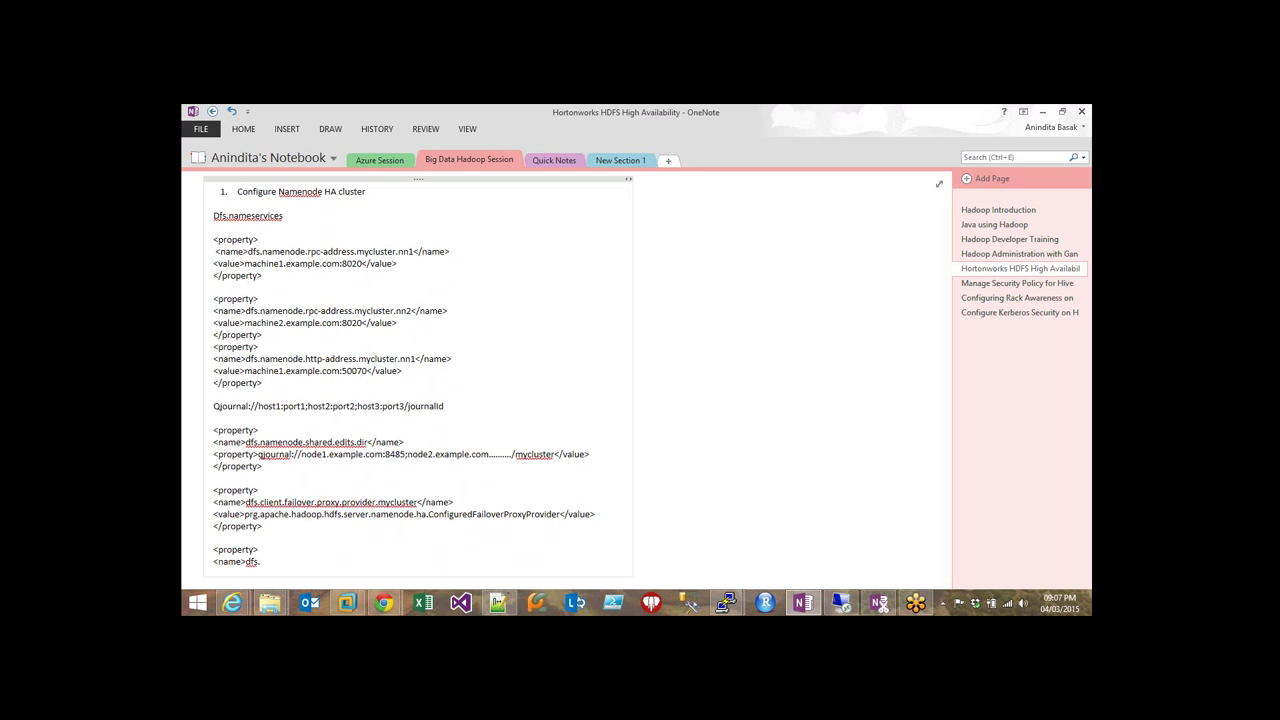
pyautogui.write('ha.fencing.methods</name>')
# Set its value to shell(/path/to/my/script.sh arg1 , arg2....), close it, and add an Fs.defaultfs line.
pyautogui.press('Return')
pyautogui.write('<value>')
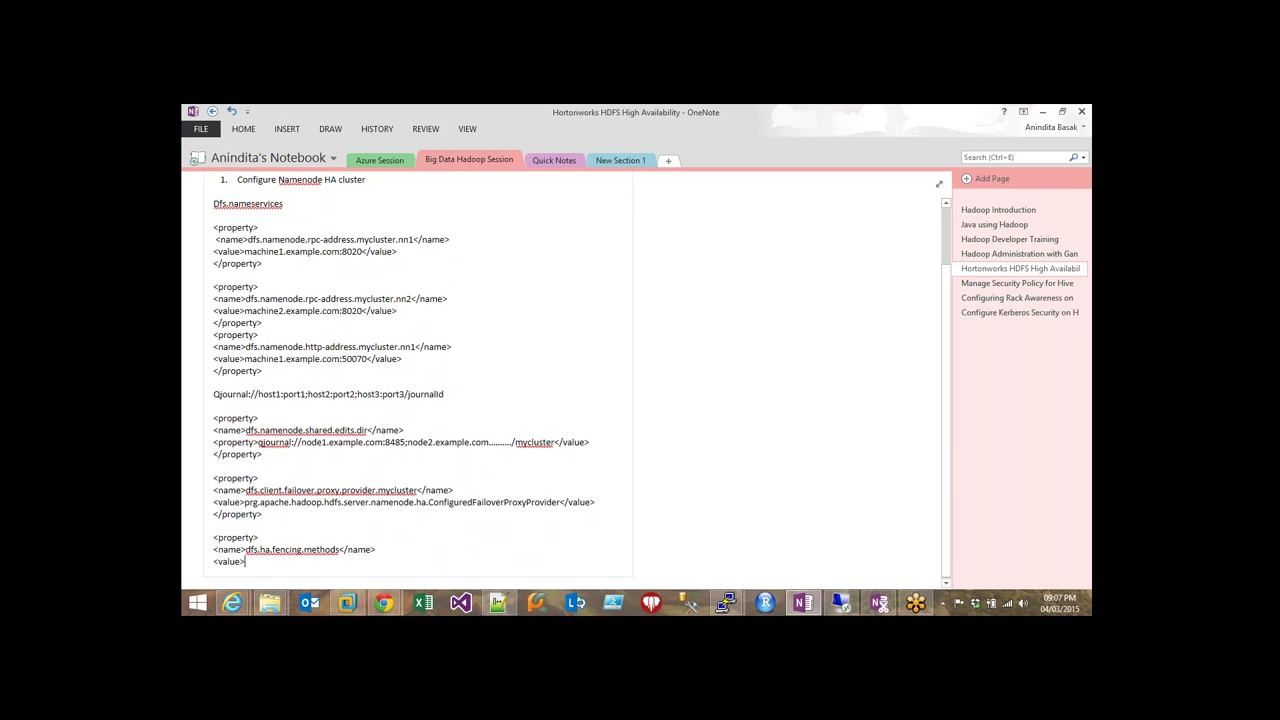
pyautogui.write('shell')
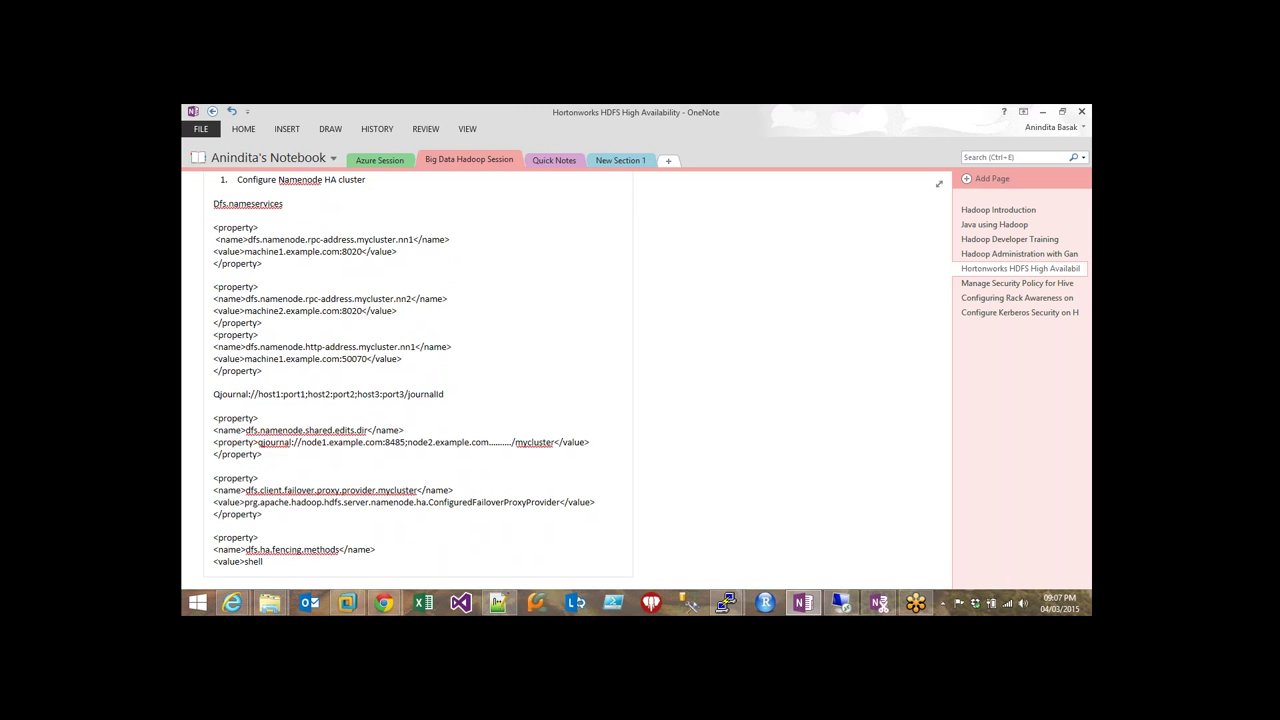
pyautogui.write('(/path/to/my/script.sh arg1 , arg2....')
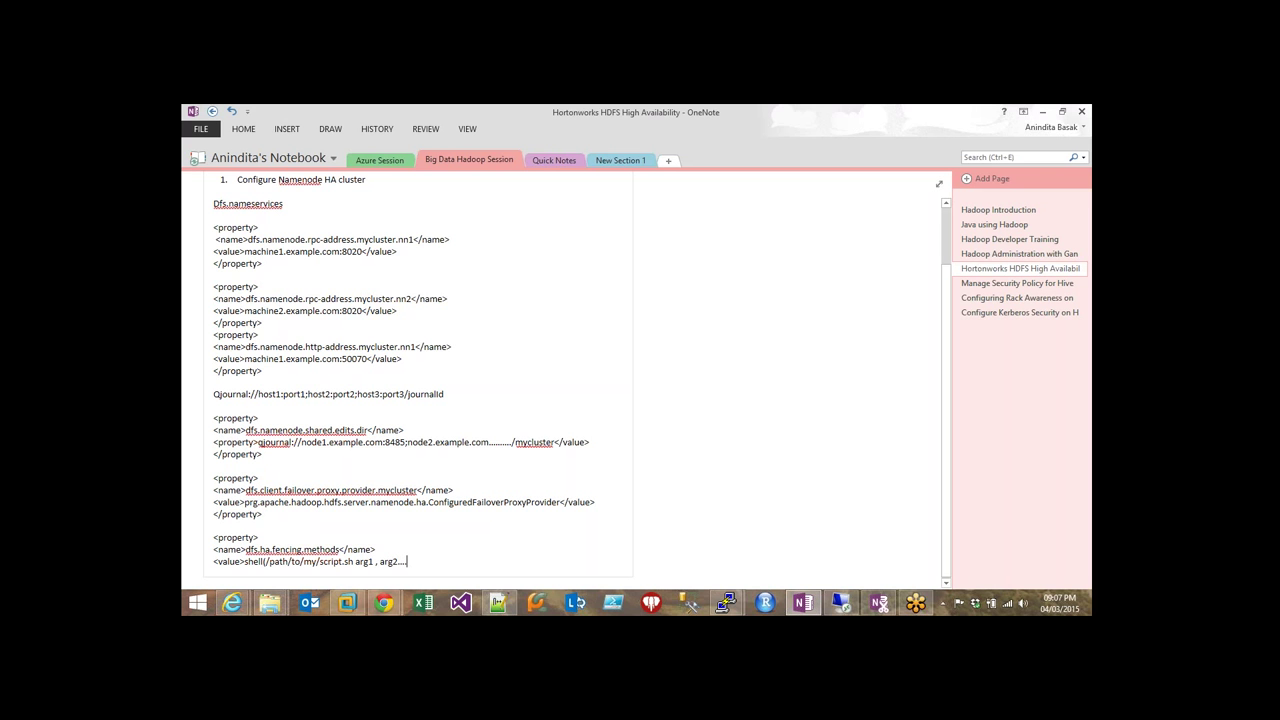
pyautogui.write(')</value>')
pyautogui.press('Return')
pyautogui.write('</property')
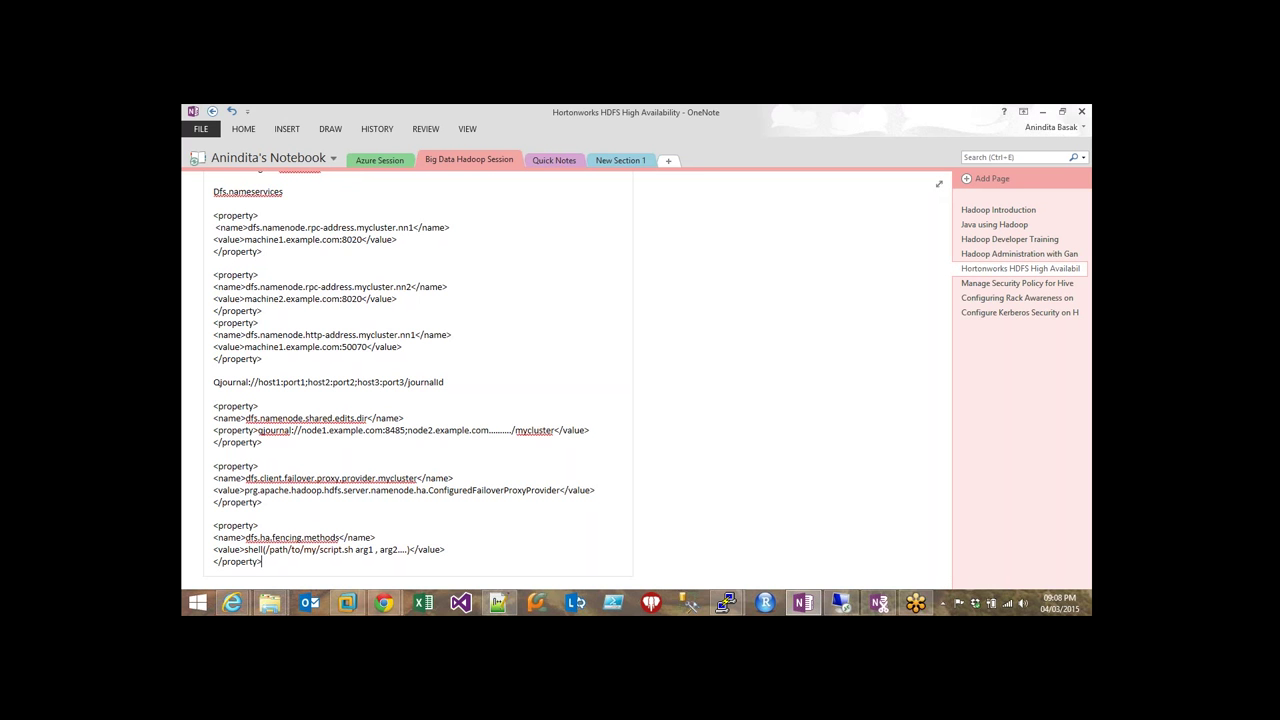
pyautogui.press('Return')
pyautogui.write('Fs.defaultfs')
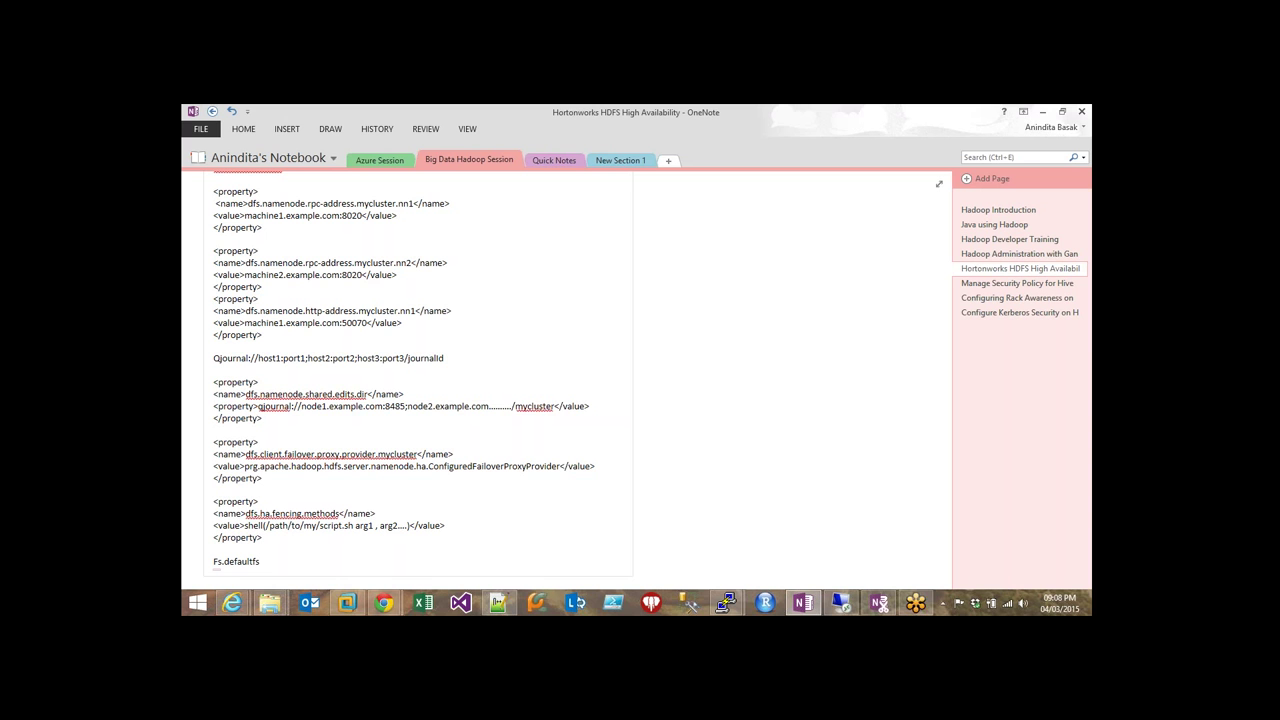
# Add a Core-site.xml line and a closed property setting fs.defaultFS to hdfs://mycluster.
pyautogui.press('Return')
pyautogui.press('Return')
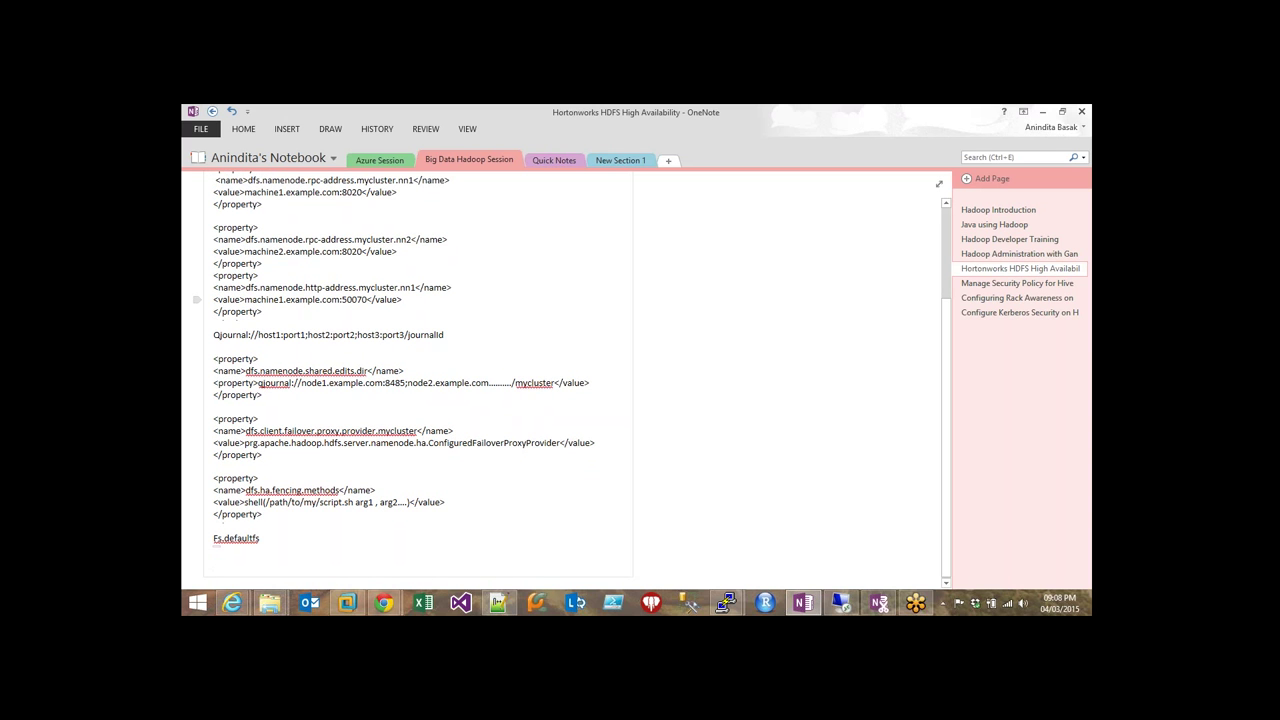
pyautogui.write('Core-site.xml')
pyautogui.press('Return')
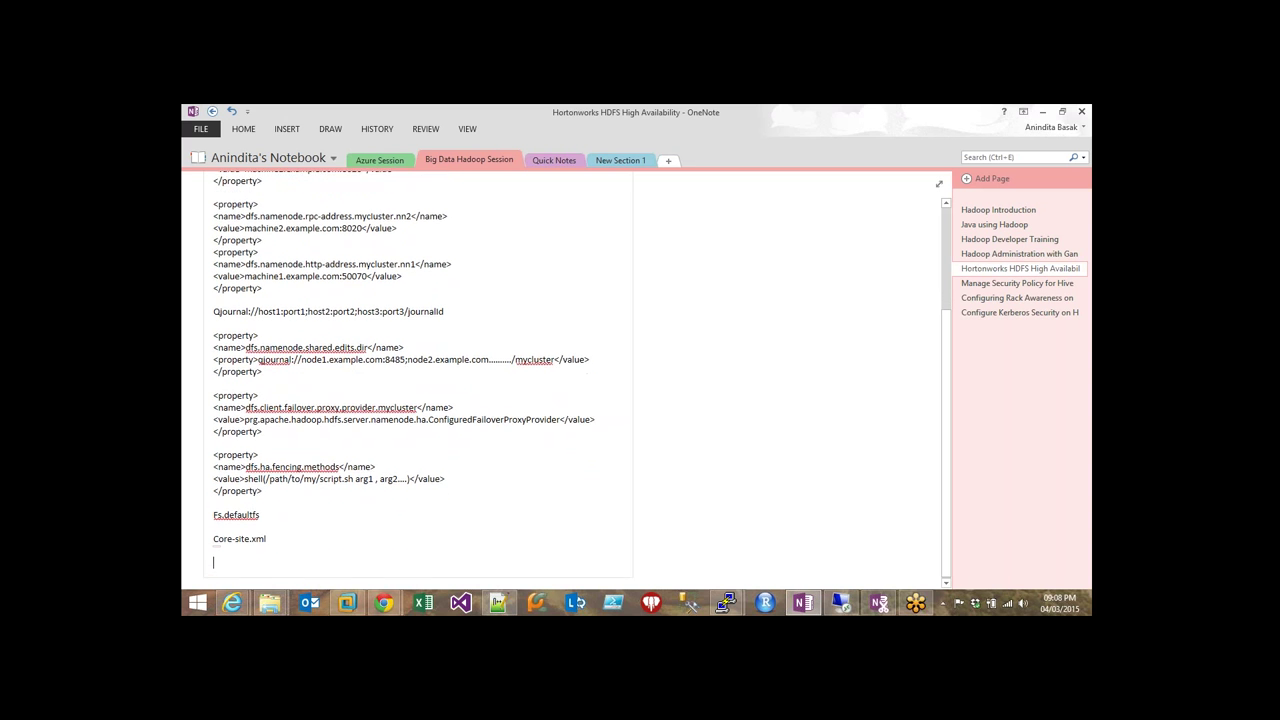
pyautogui.write('<')
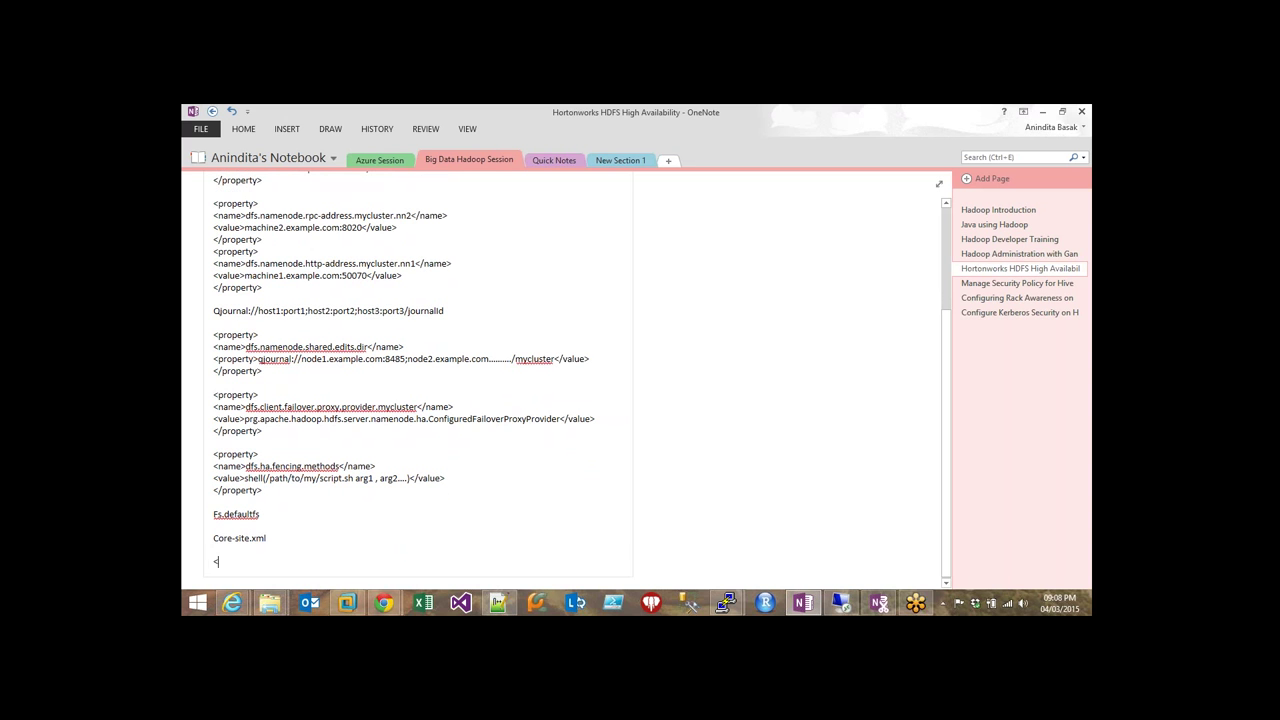
pyautogui.write('property>')
pyautogui.press('Return')
pyautogui.write('<name>f')
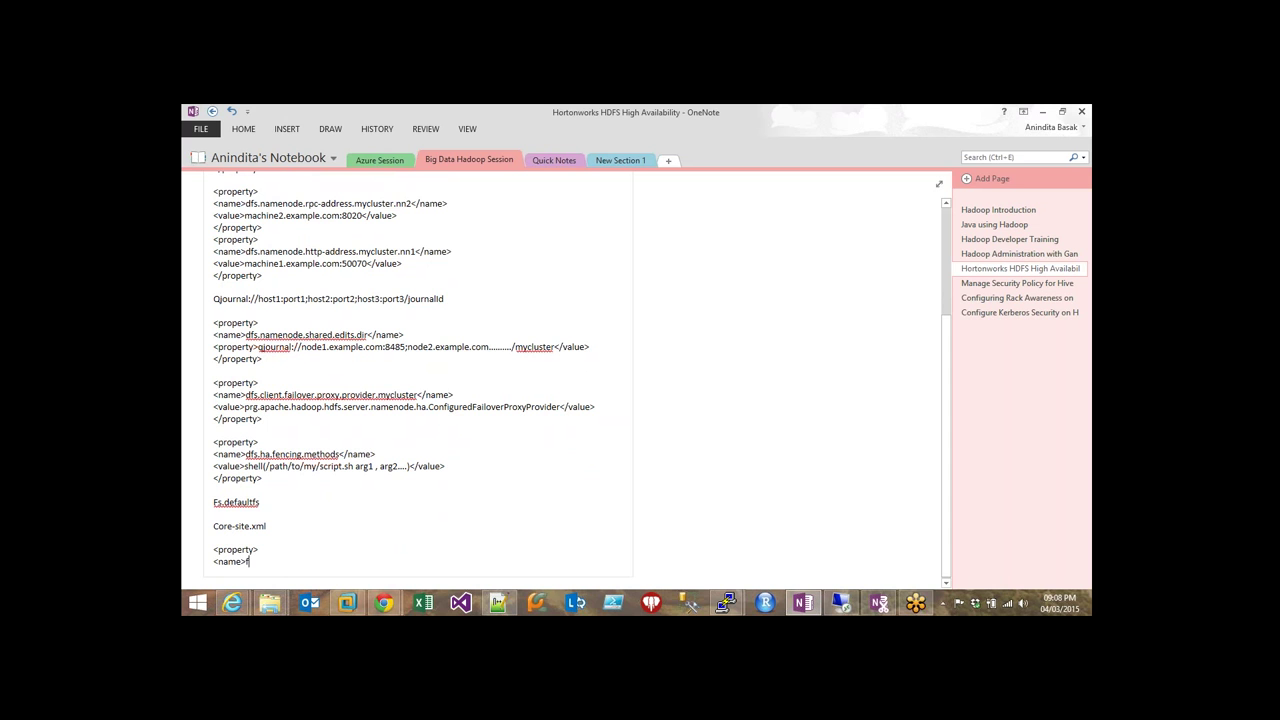
pyautogui.write('s.defaults')
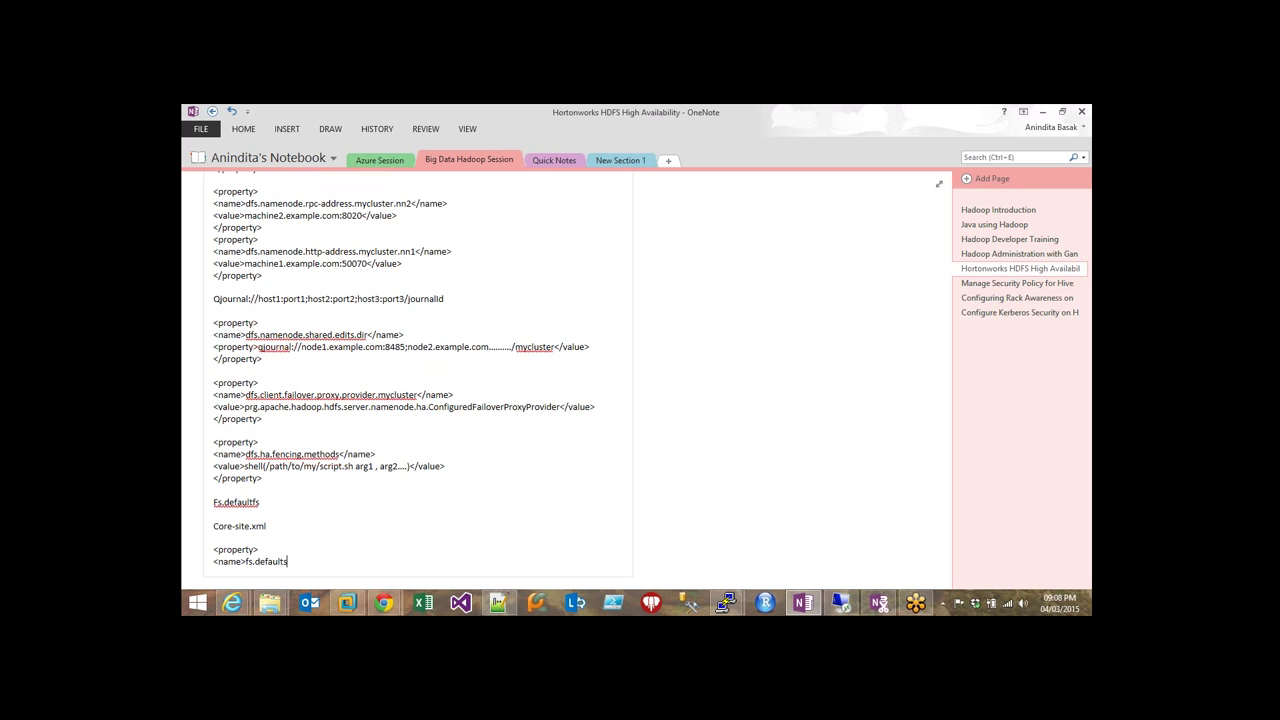
pyautogui.write('FS<.')
pyautogui.write('/name>')
pyautogui.press('Return')
pyautogui.write('<value')
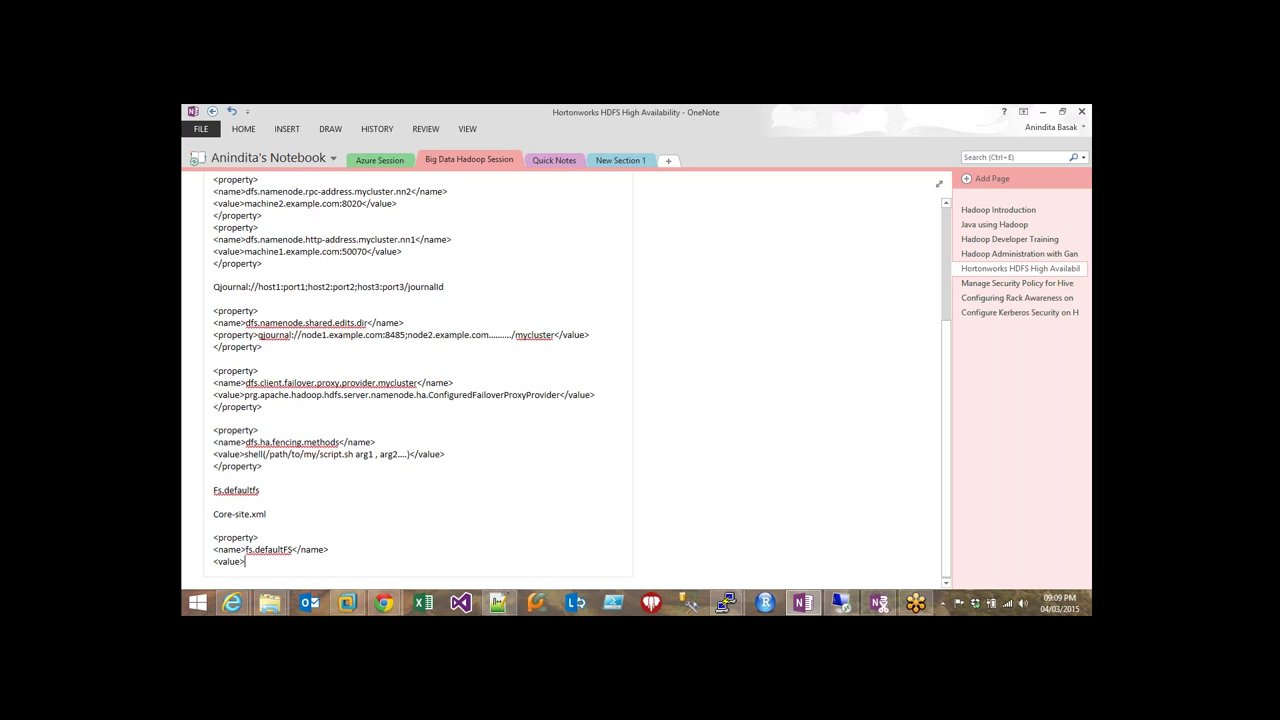
pyautogui.write('>hdfs://m')
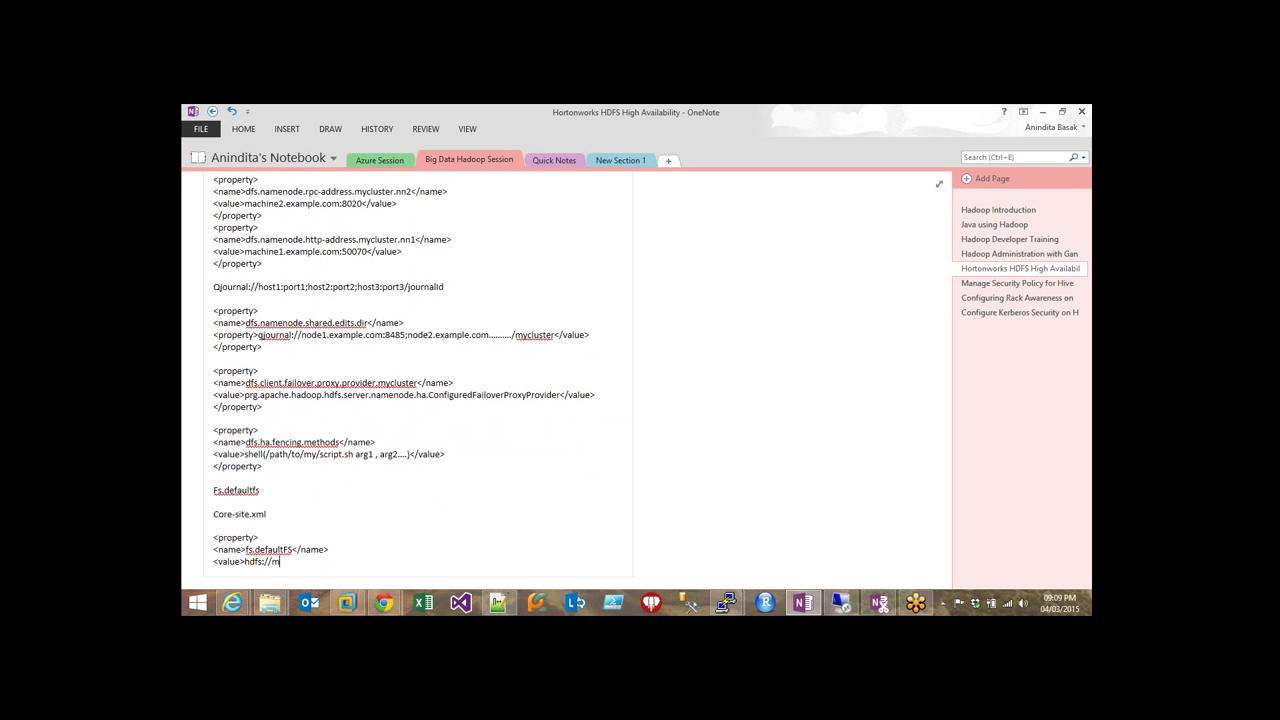
pyautogui.write('ycluster</value> ')
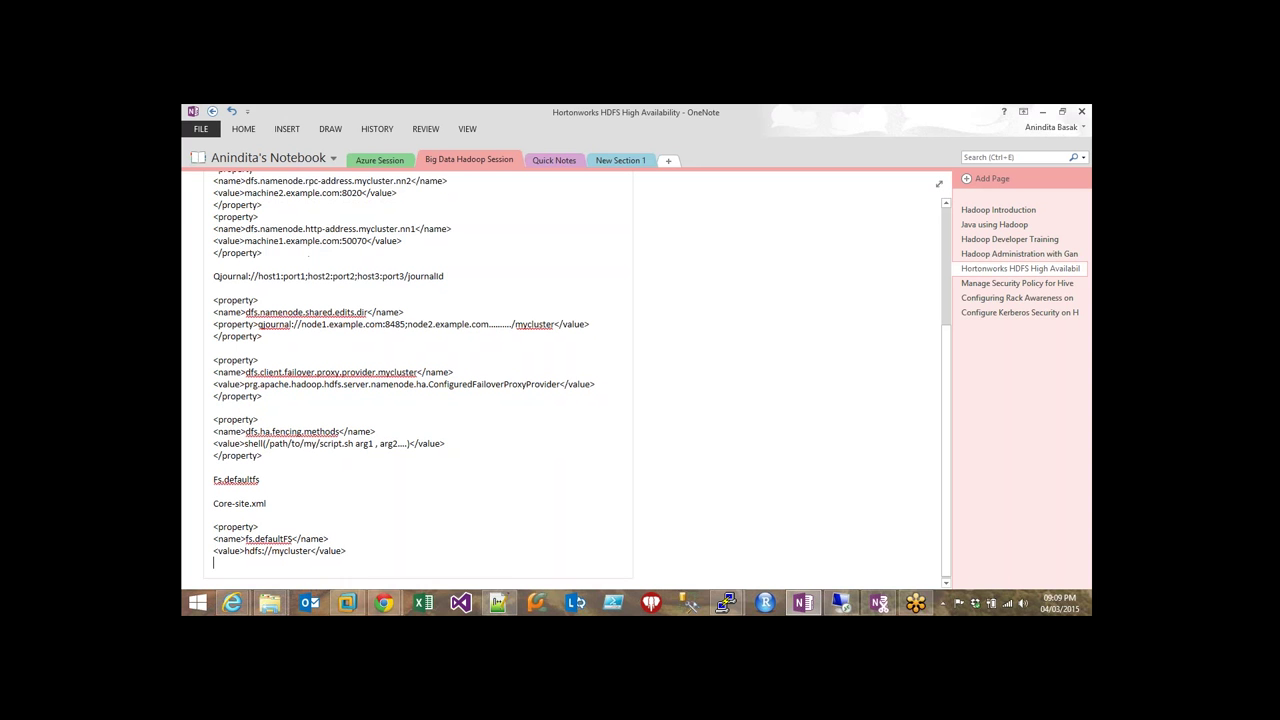
pyautogui.write('</property>')
pyautogui.press('Return')
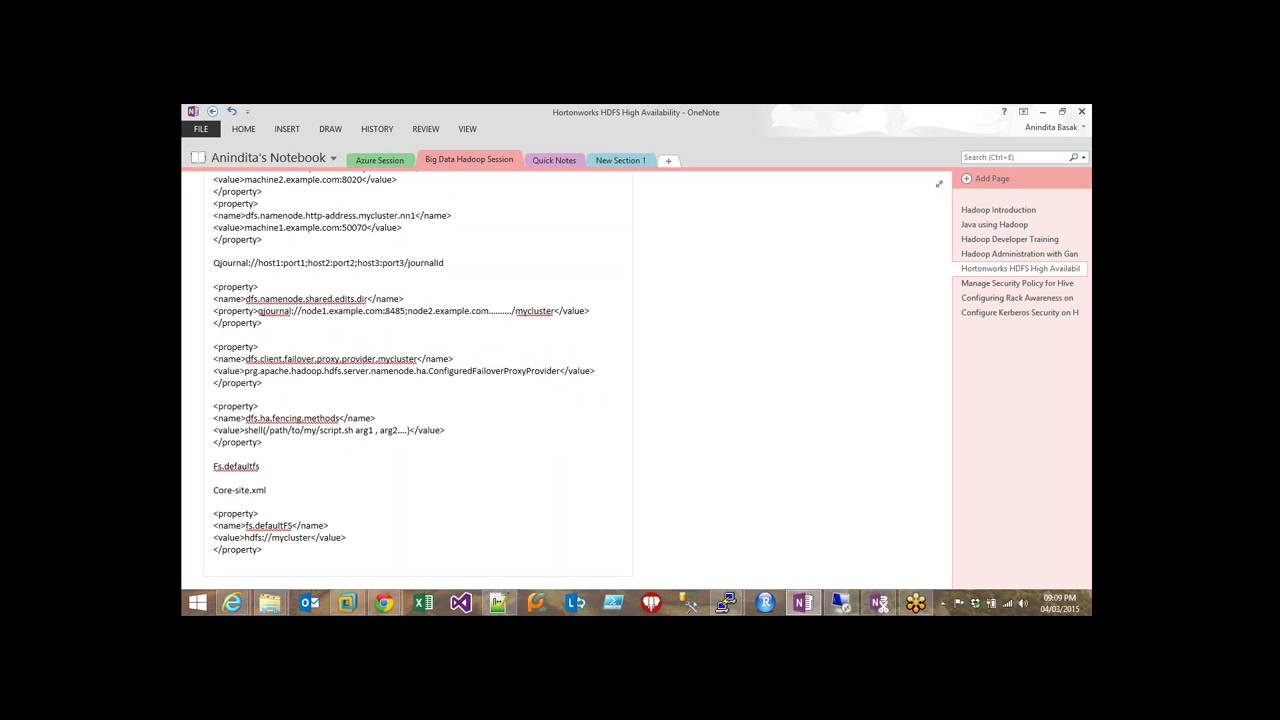
# Add a dfs.journalnode.edits.dir heading and open a property named dfs.journalnode.edits.dir.
pyautogui.press('Return')
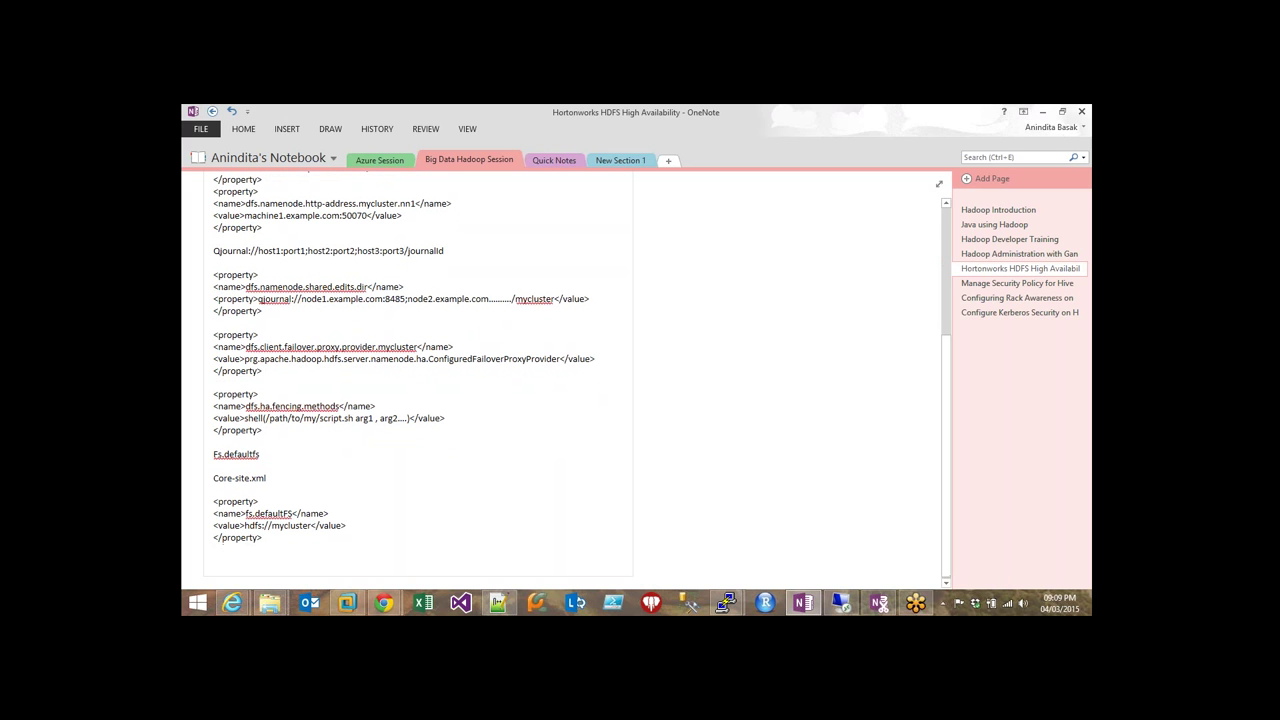
pyautogui.write('dfs.journalnode.edits.d')
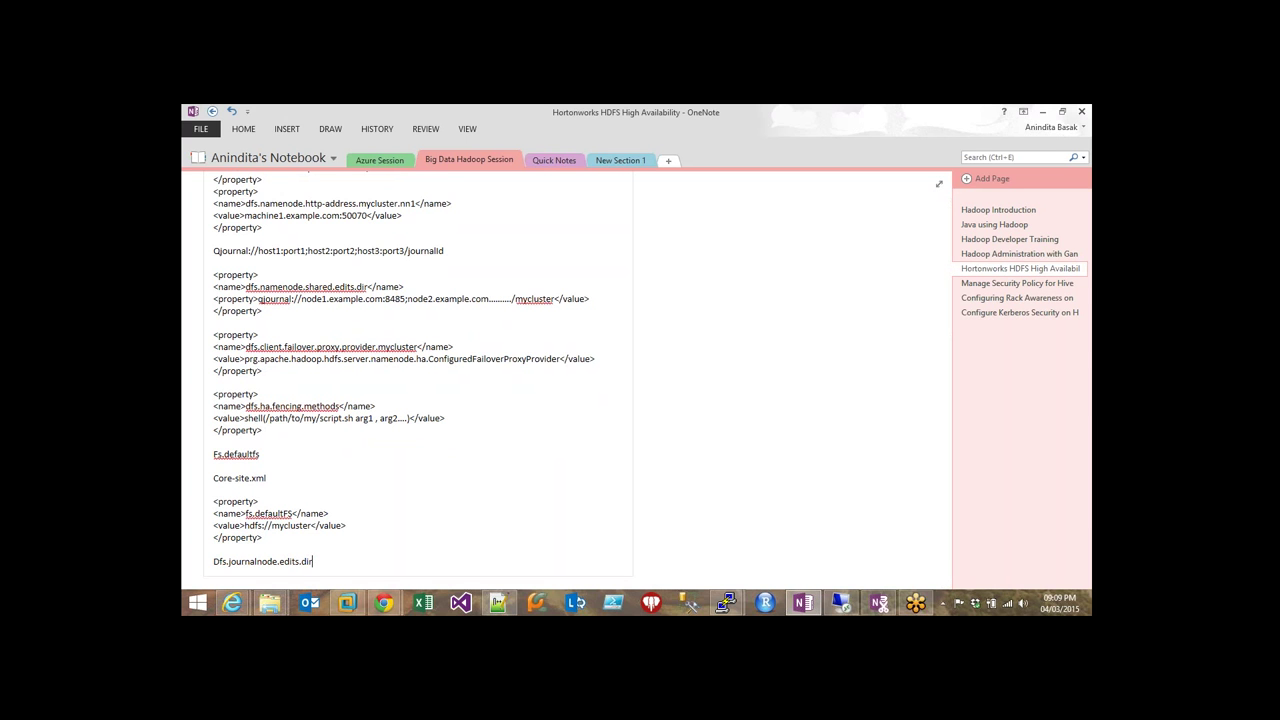
pyautogui.write('ir')
pyautogui.press('Return')
pyautogui.write('<')
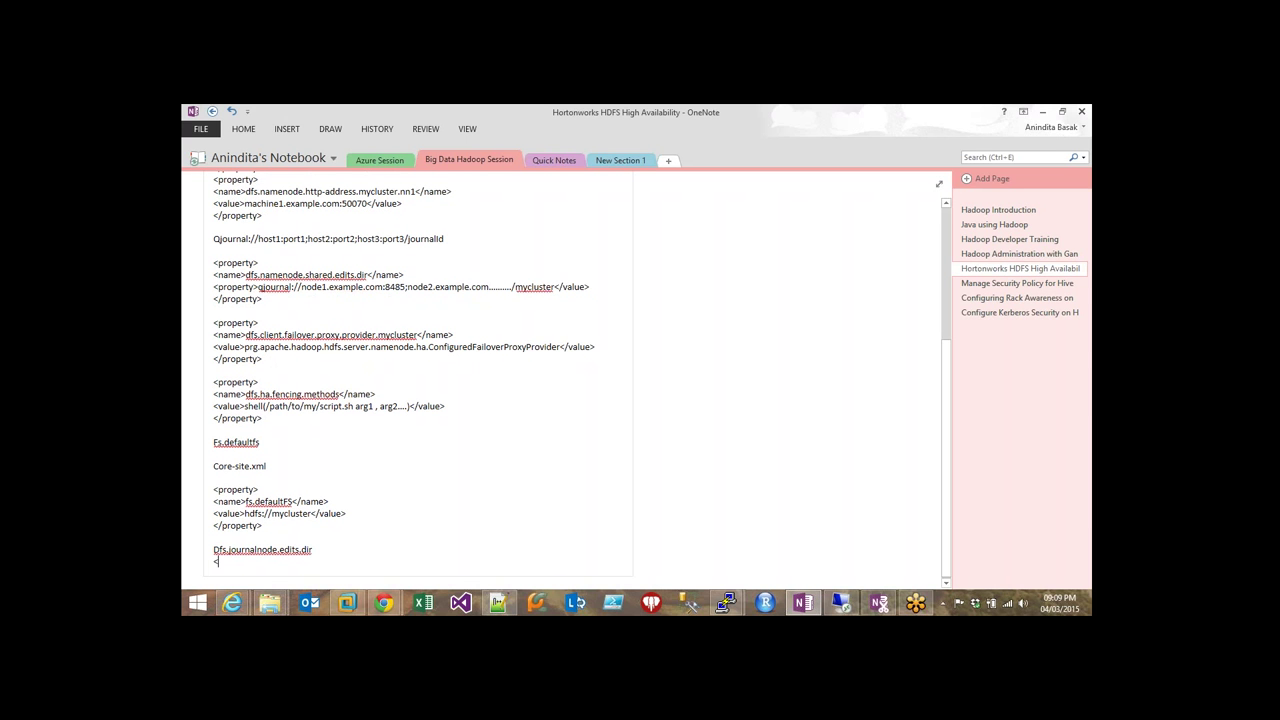
pyautogui.write('property>')
pyautogui.press('Return')
pyautogui.write('<na')
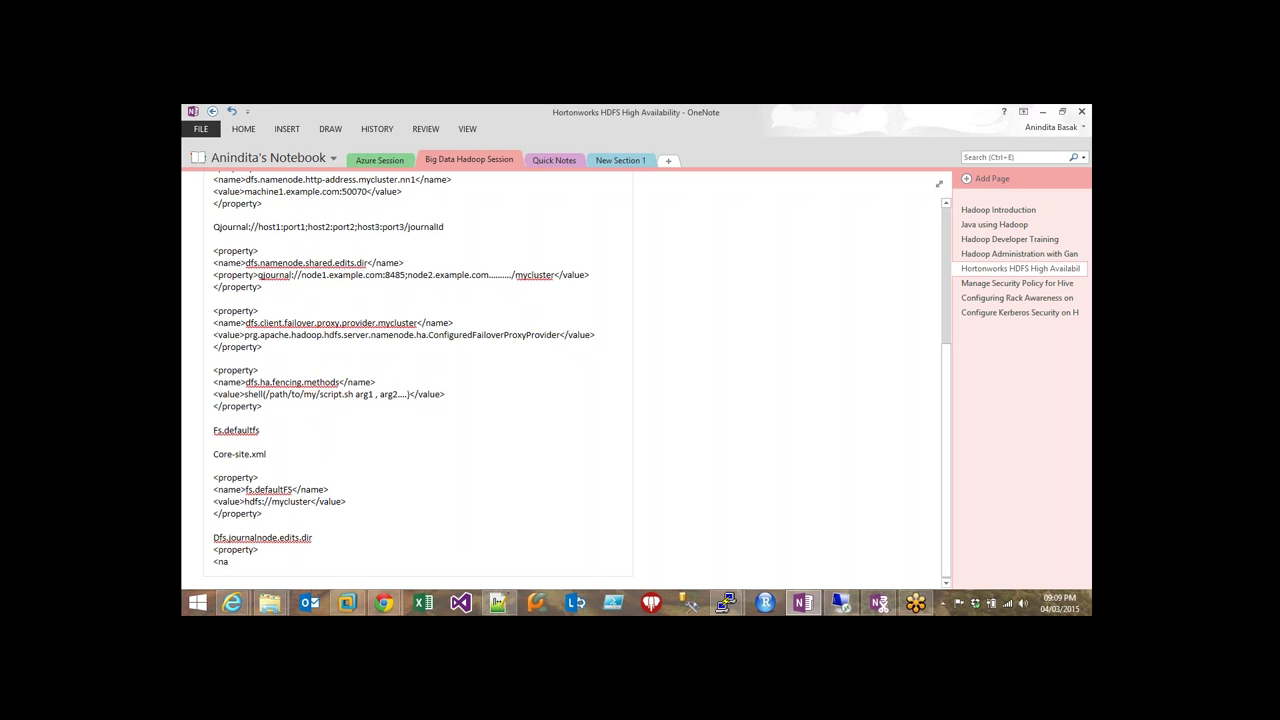
pyautogui.write('me>dfs.jor')
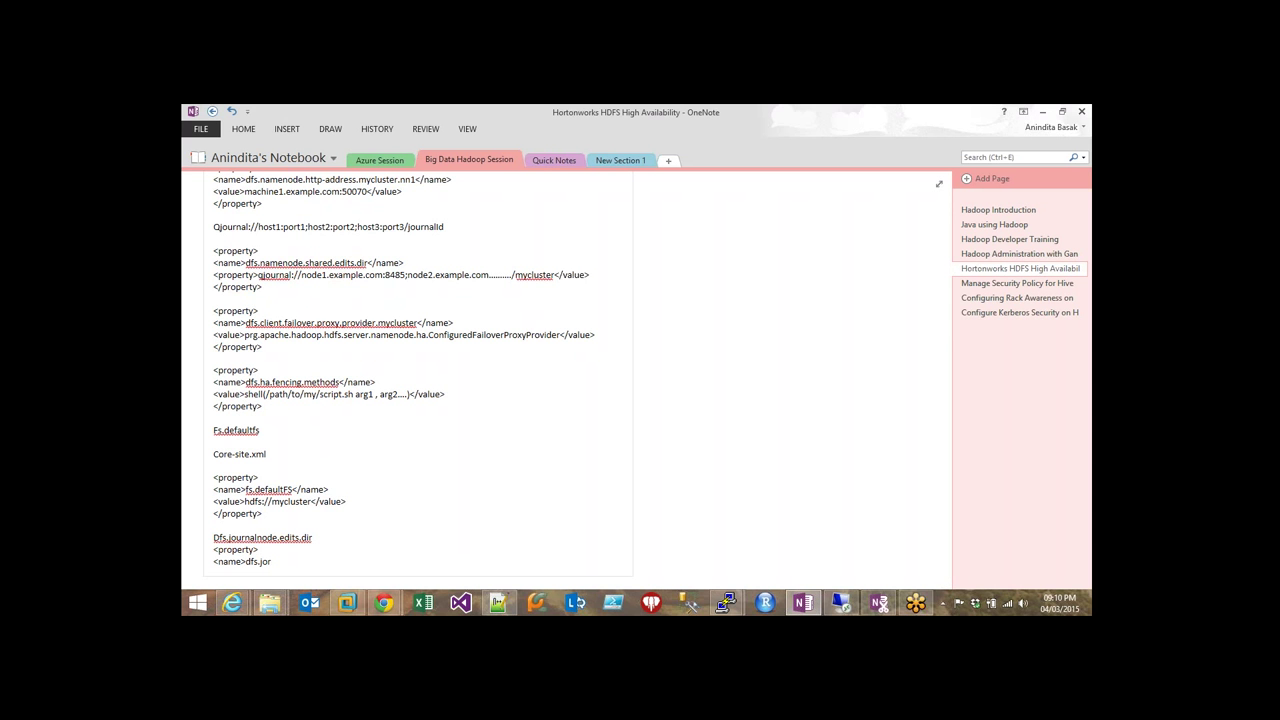
pyautogui.press('BackSpace')
pyautogui.write('urnalnode.edits.dir</name')
# Set its value to /path/to/journal/node/local/data and close the property block.
pyautogui.press('Return')
pyautogui.write('<value')
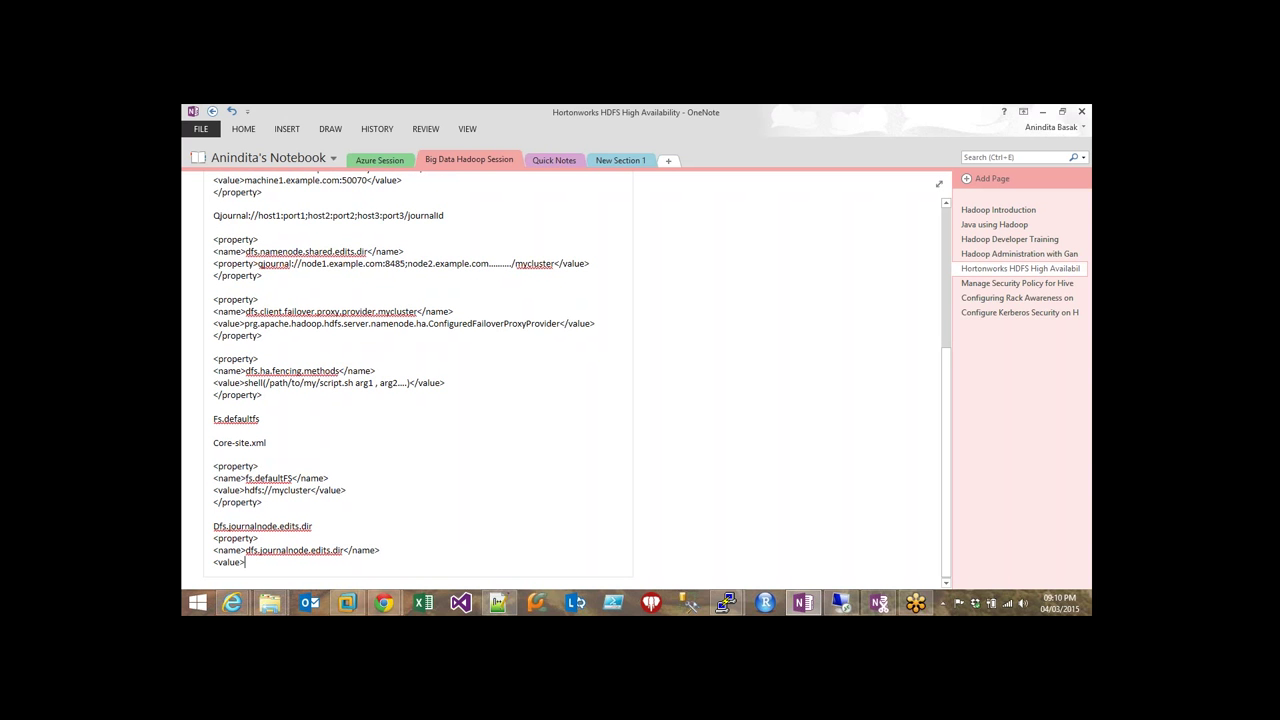
pyautogui.write('>/path/to/')
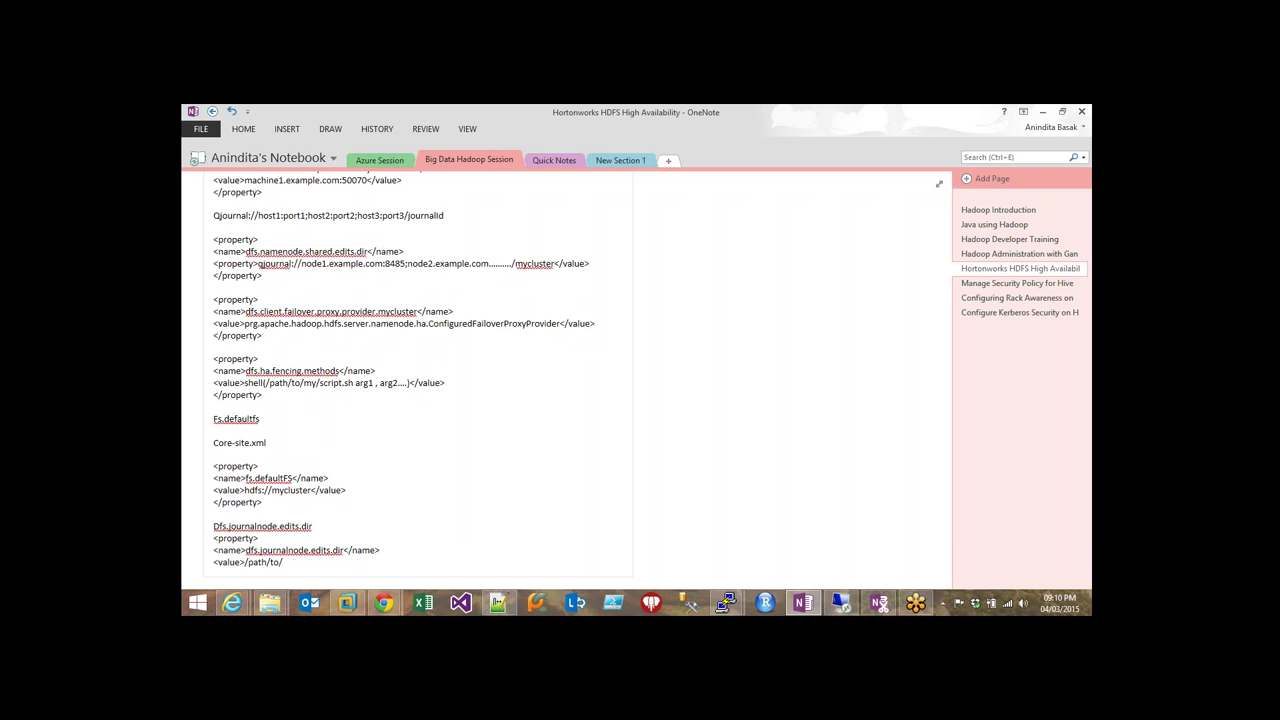
pyautogui.write('jou')
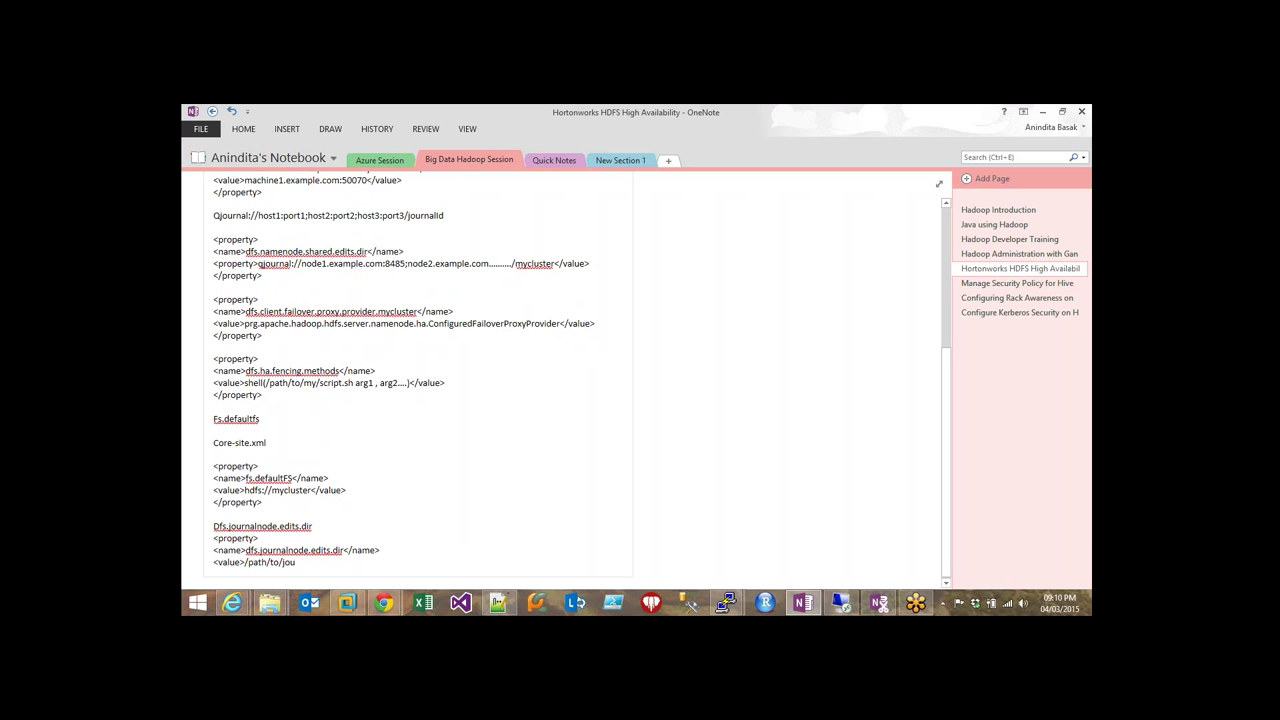
pyautogui.write('rnal/node/loca')
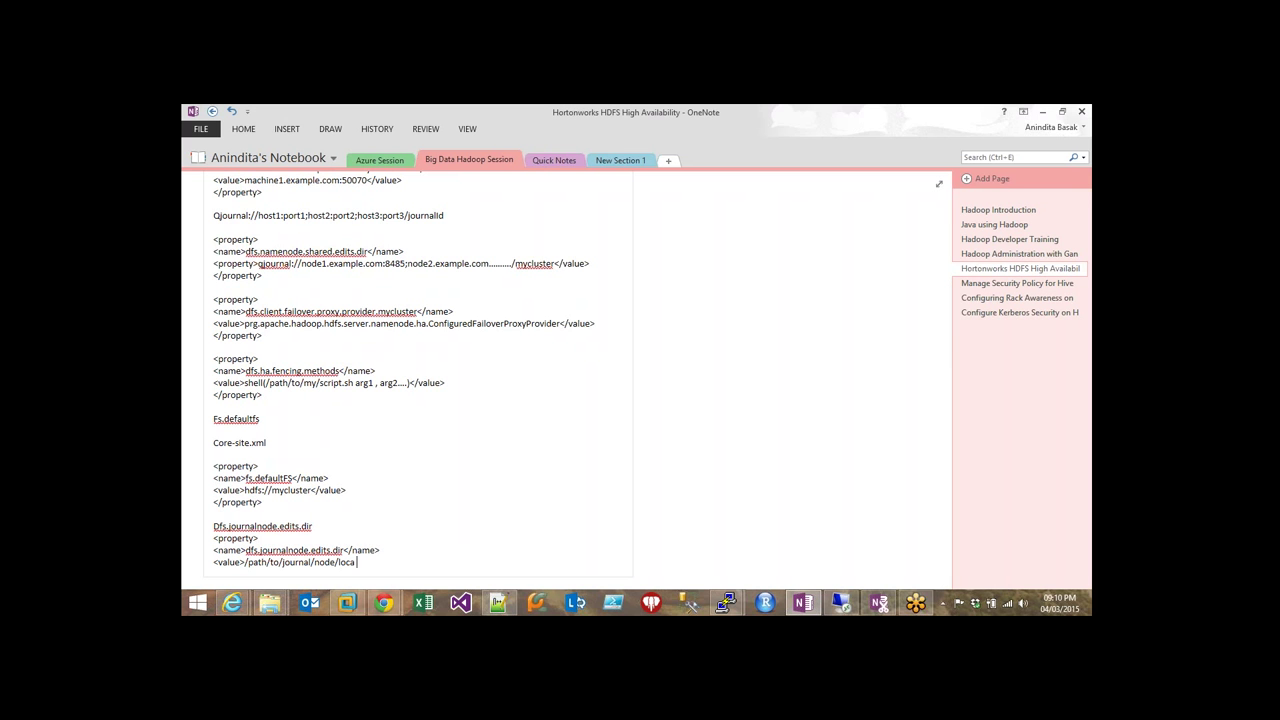
pyautogui.write('l/data</value>')
pyautogui.press('Return')
pyautogui.write('</proeprt >')
pyautogui.press('BackSpace')
pyautogui.press('BackSpace')
pyautogui.press('BackSpace')
pyautogui.press('BackSpace')
pyautogui.press('BackSpace')
pyautogui.press('BackSpace')
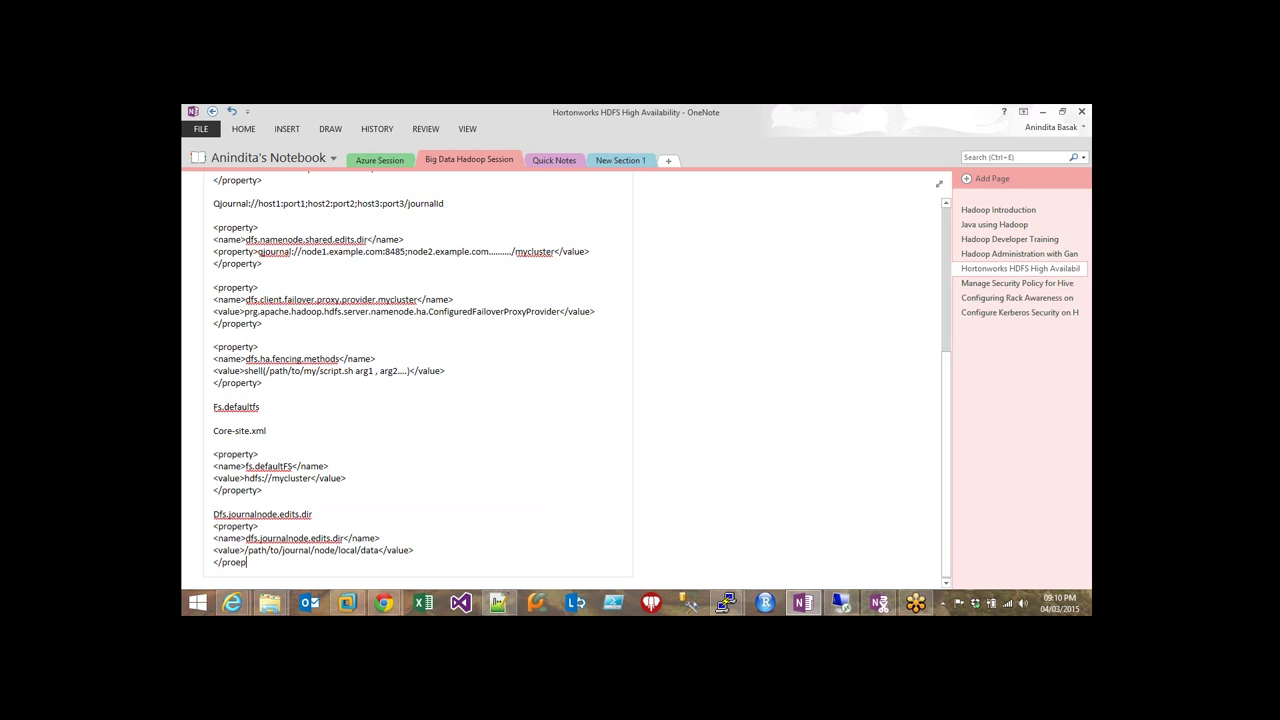
pyautogui.write('perty>')
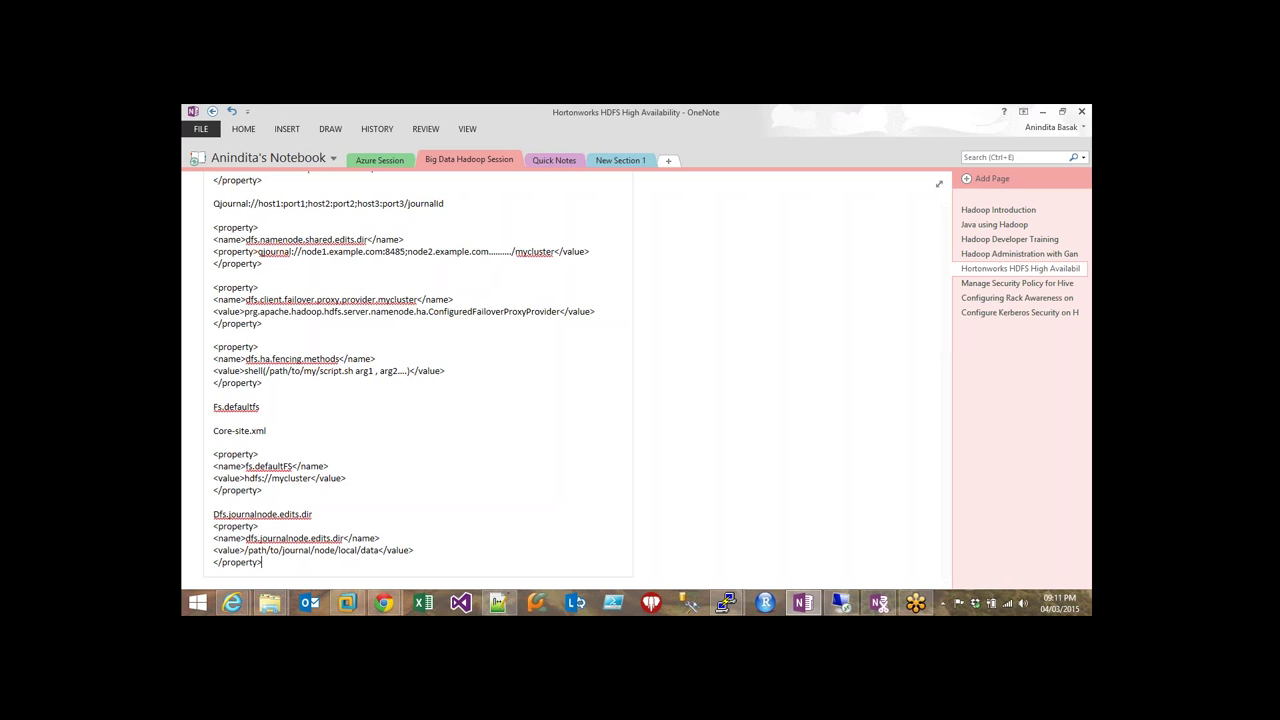
# Delete the dfs.ha.namenode property (nn1, nn2) from hdfs-site.xml in vi and save with :wq.
pyautogui.moveTo(726, 602)
pyautogui.click(801, 544)
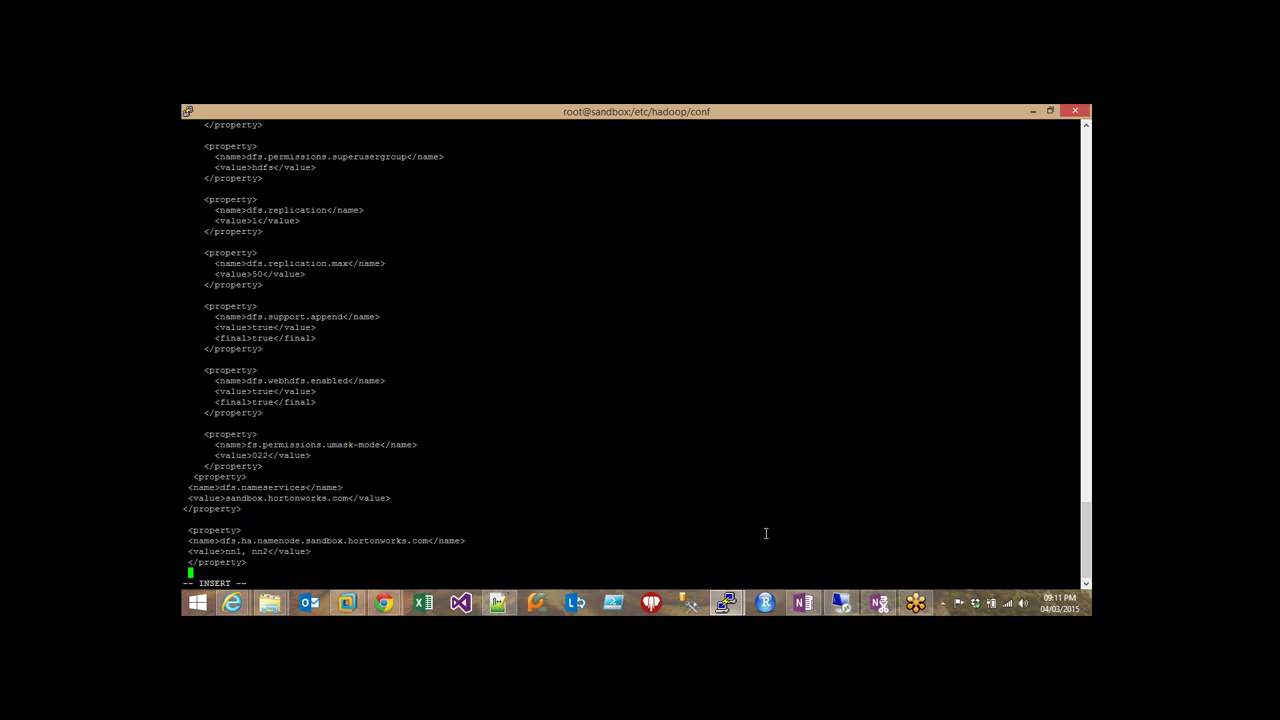
pyautogui.press('Up')
pyautogui.press('Up')
pyautogui.press('Up')
pyautogui.press('Up')
pyautogui.press('Delete')
pyautogui.press('Delete')
pyautogui.press('Delete')
pyautogui.press('Delete')
pyautogui.press('Delete')
pyautogui.press('Delete')
pyautogui.press('Delete')
pyautogui.press('Delete')
pyautogui.press('Delete')
pyautogui.press('Delete')
pyautogui.press('Delete')
pyautogui.press('Delete')
pyautogui.press('Delete')
pyautogui.press('Delete')
pyautogui.press('Delete')
pyautogui.press('Delete')
pyautogui.press('Delete')
pyautogui.press('Delete')
pyautogui.press('Delete')
pyautogui.press('Delete')
pyautogui.press('Delete')
pyautogui.press('Delete')
pyautogui.press('Delete')
pyautogui.press('Delete')
pyautogui.press('Delete')
pyautogui.press('Delete')
pyautogui.press('Delete')
pyautogui.press('Delete')
pyautogui.press('Delete')
pyautogui.press('Delete')
pyautogui.press('Delete')
pyautogui.press('Delete')
pyautogui.press('Delete')
pyautogui.press('Delete')
pyautogui.press('Delete')
pyautogui.press('Delete')
pyautogui.press('Delete')
pyautogui.press('Delete')
pyautogui.press('Delete')
pyautogui.press('Delete')
pyautogui.press('Delete')
pyautogui.press('Delete')
pyautogui.press('Delete')
pyautogui.press('Delete')
pyautogui.press('Delete')
pyautogui.press('Delete')
pyautogui.press('Delete')
pyautogui.press('Delete')
pyautogui.press('Delete')
pyautogui.press('Delete')
pyautogui.press('Delete')
pyautogui.press('Delete')
pyautogui.press('Delete')
pyautogui.press('Delete')
pyautogui.press('Delete')
pyautogui.press('Delete')
pyautogui.press('Delete')
pyautogui.press('Delete')
pyautogui.press('Delete')
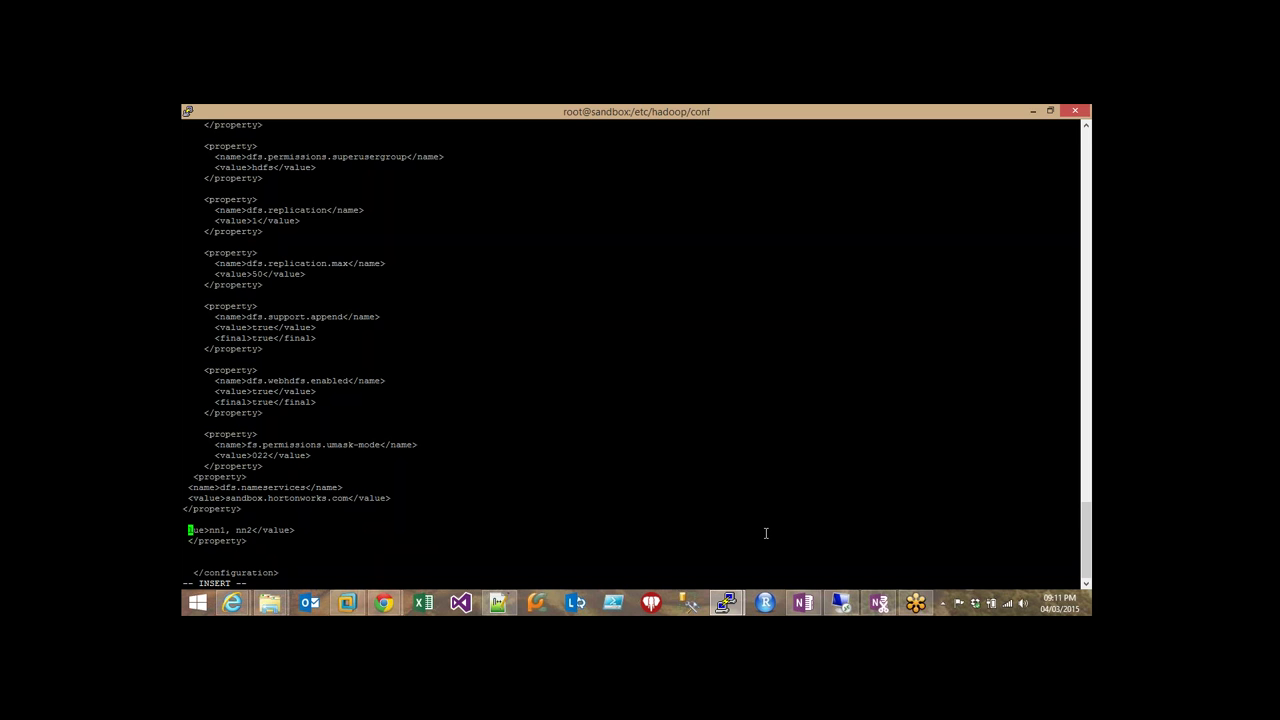
pyautogui.press('Delete')
pyautogui.press('Delete')
pyautogui.press('Delete')
pyautogui.press('Delete')
pyautogui.press('Delete')
pyautogui.press('Delete')
pyautogui.press('Delete')
pyautogui.press('Delete')
pyautogui.press('Delete')
pyautogui.press('Delete')
pyautogui.press('Delete')
pyautogui.press('Delete')
pyautogui.press('Delete')
pyautogui.press('Delete')
pyautogui.press('Delete')
pyautogui.press('Delete')
pyautogui.press('Delete')
pyautogui.press('Delete')
pyautogui.press('Delete')
pyautogui.press('Delete')
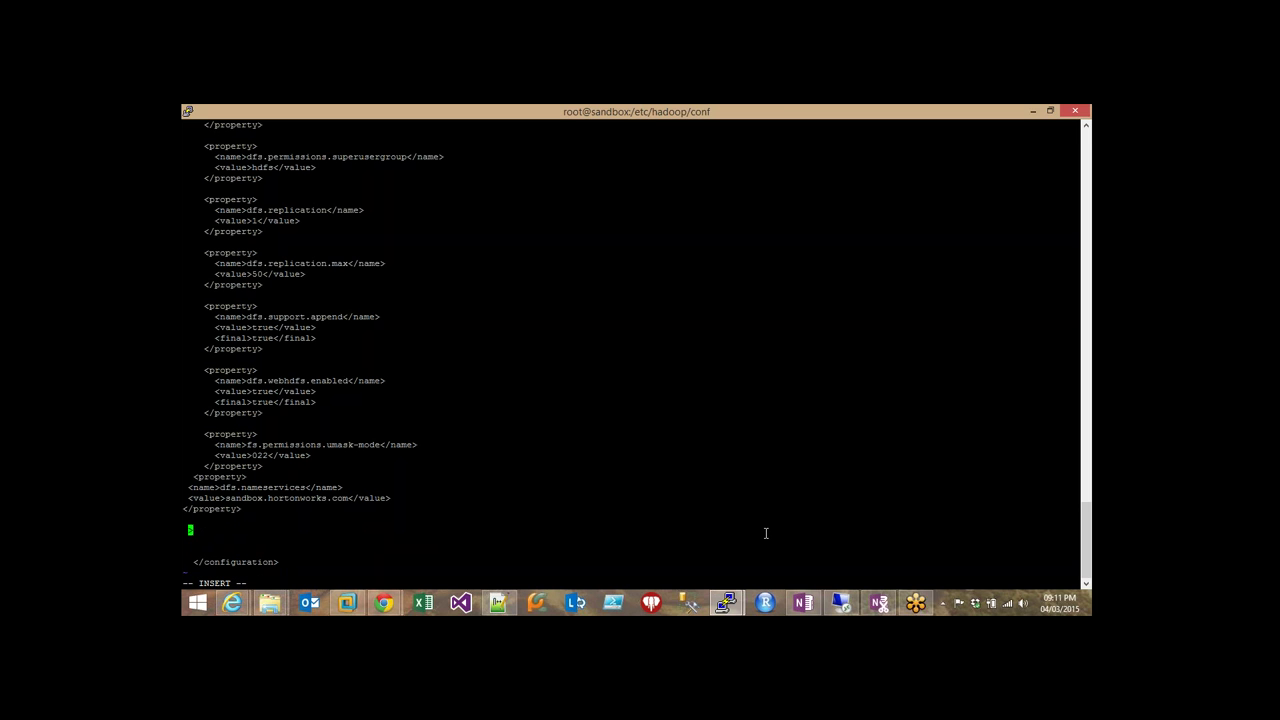
pyautogui.press('Escape')
pyautogui.write(':wq')
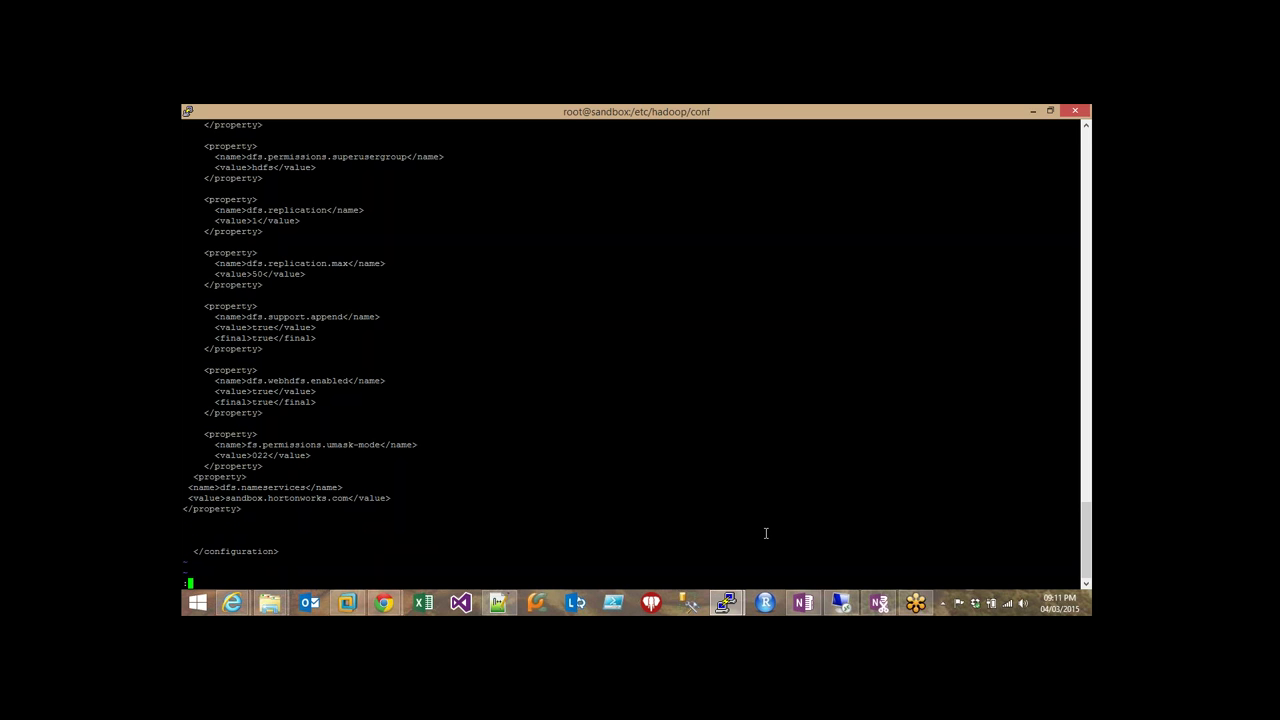
pyautogui.press('Return')
# Return to the home directory and switch to the hdfs user with su - hdfs.
pyautogui.write('cd')
pyautogui.press('Return')
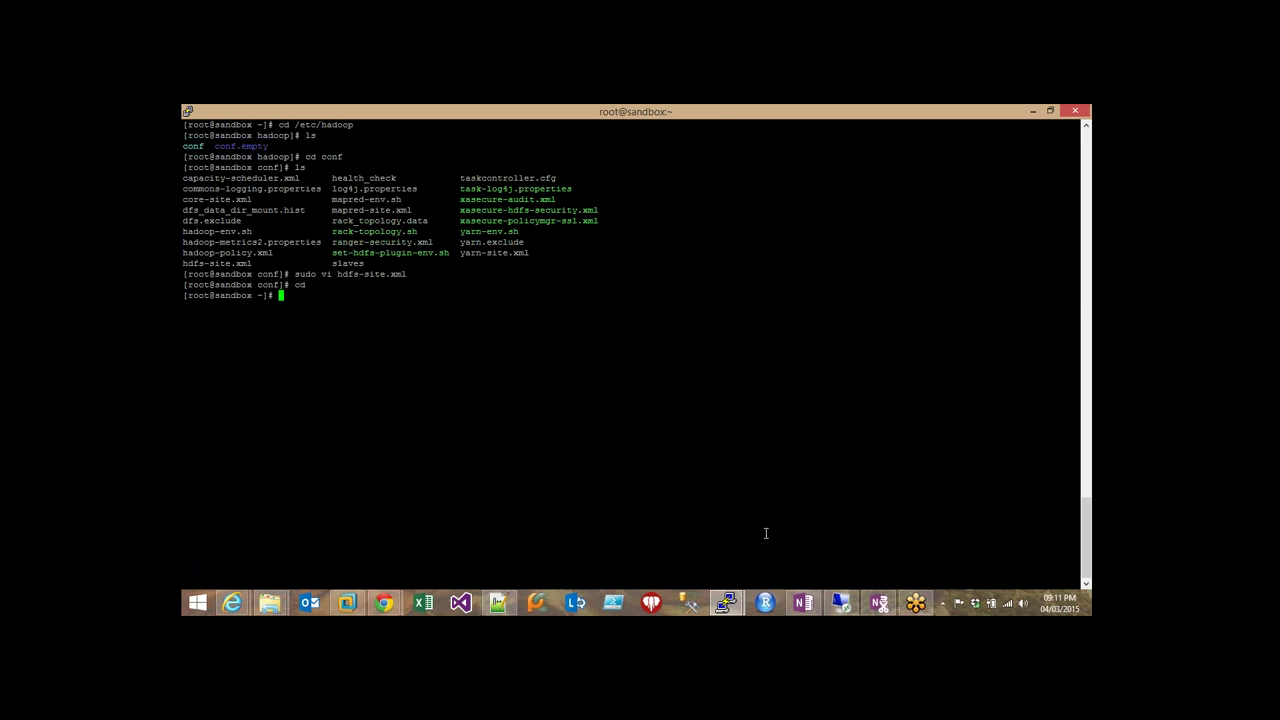
pyautogui.write('su - hdf')
pyautogui.write('s')
pyautogui.press('Return')
# Run /usr/bin/hdfs namenode -format and answer y to re-format.
pyautogui.write('/usr/')
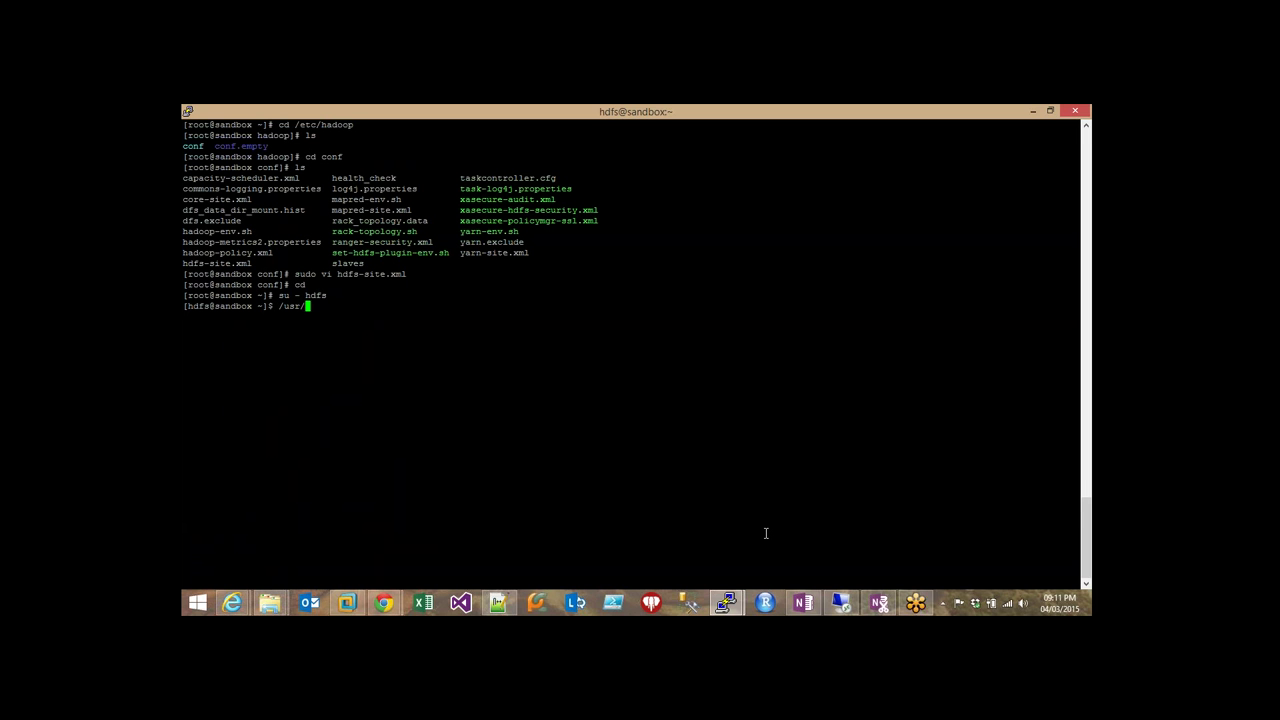
pyautogui.write('bin/hdfs namenode -format')
pyautogui.press('Return')
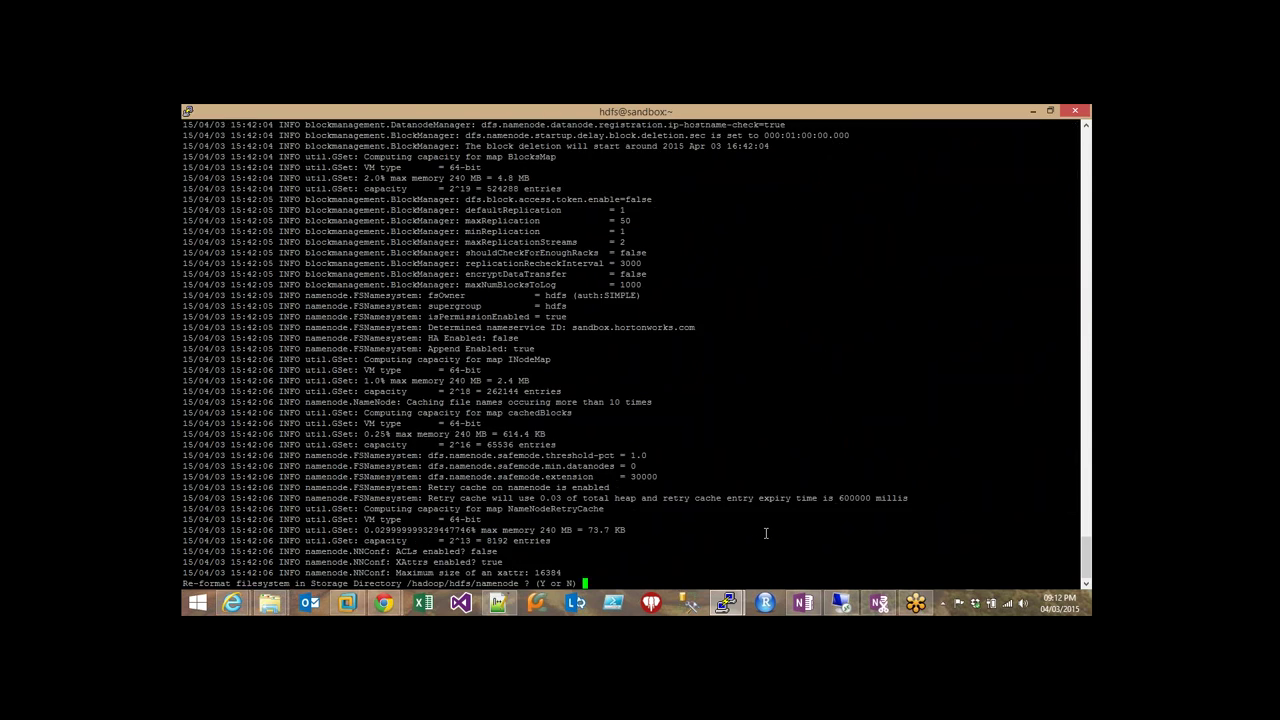
pyautogui.write('y')
pyautogui.press('Return')
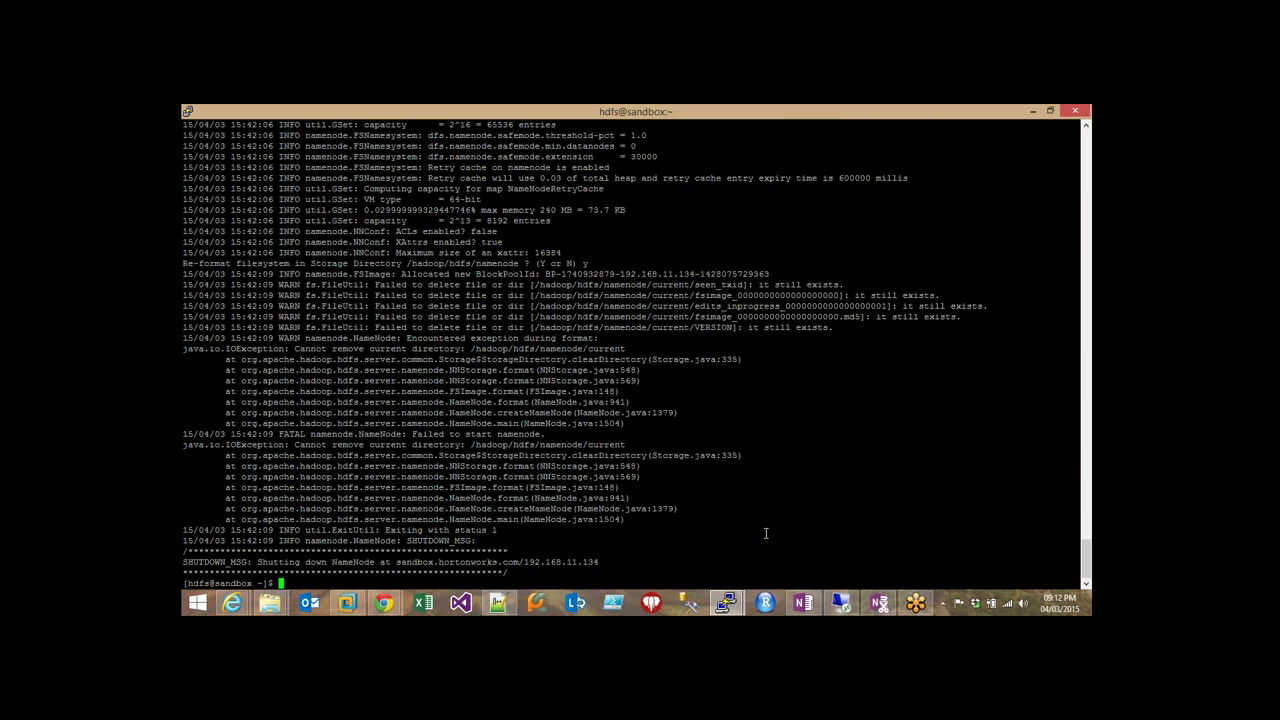
# Attempt sudo rm -rf /hadoop/hdfs/namenode/current and sudo passwd hdfs, abandoning the failed password prompts.
pyautogui.write('sudo rm -rf /hadoop/hdfs/namenode/current')
pyautogui.press('Return')
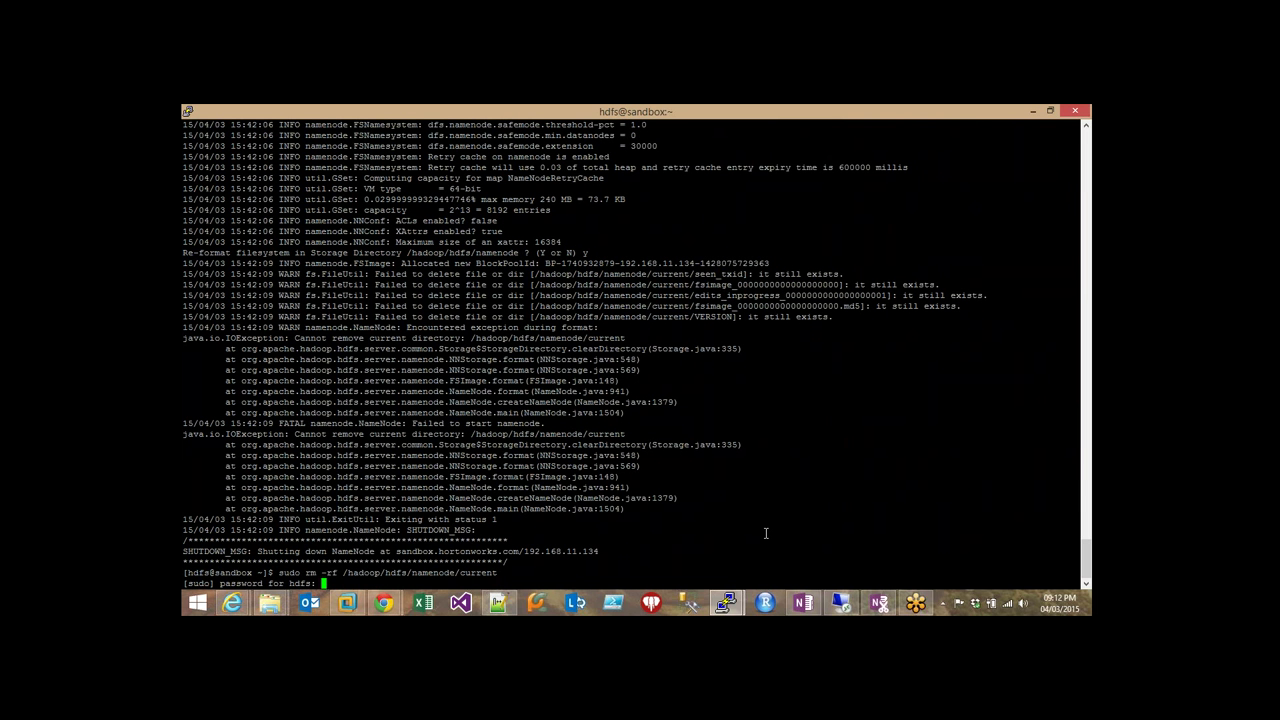
pyautogui.press('Return')
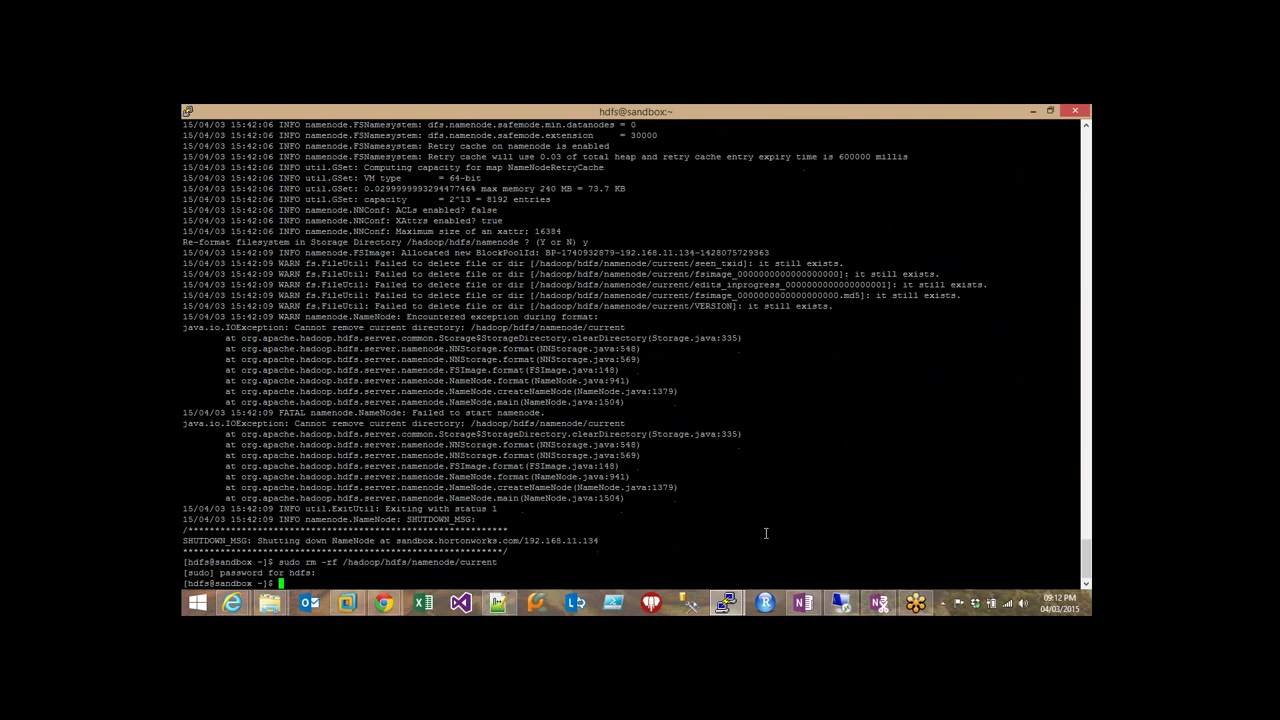
pyautogui.write('sudo passwd hdfs')
pyautogui.press('Return')
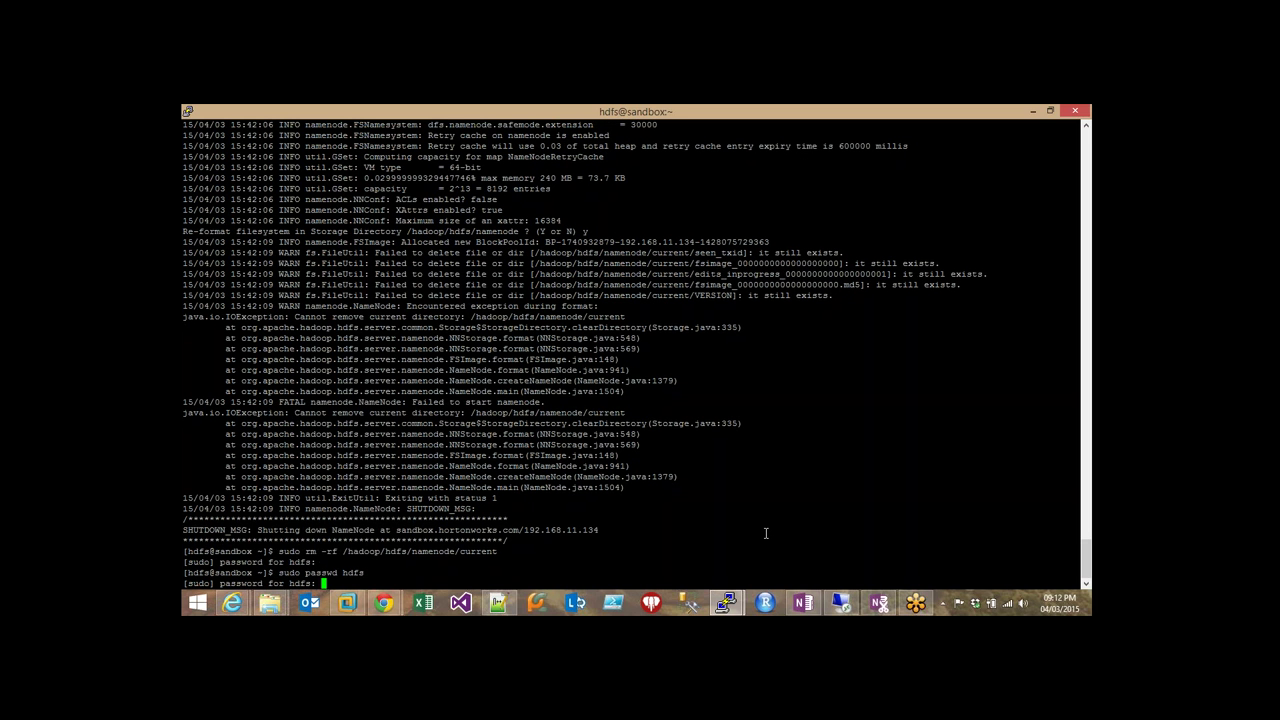
pyautogui.press('Return')
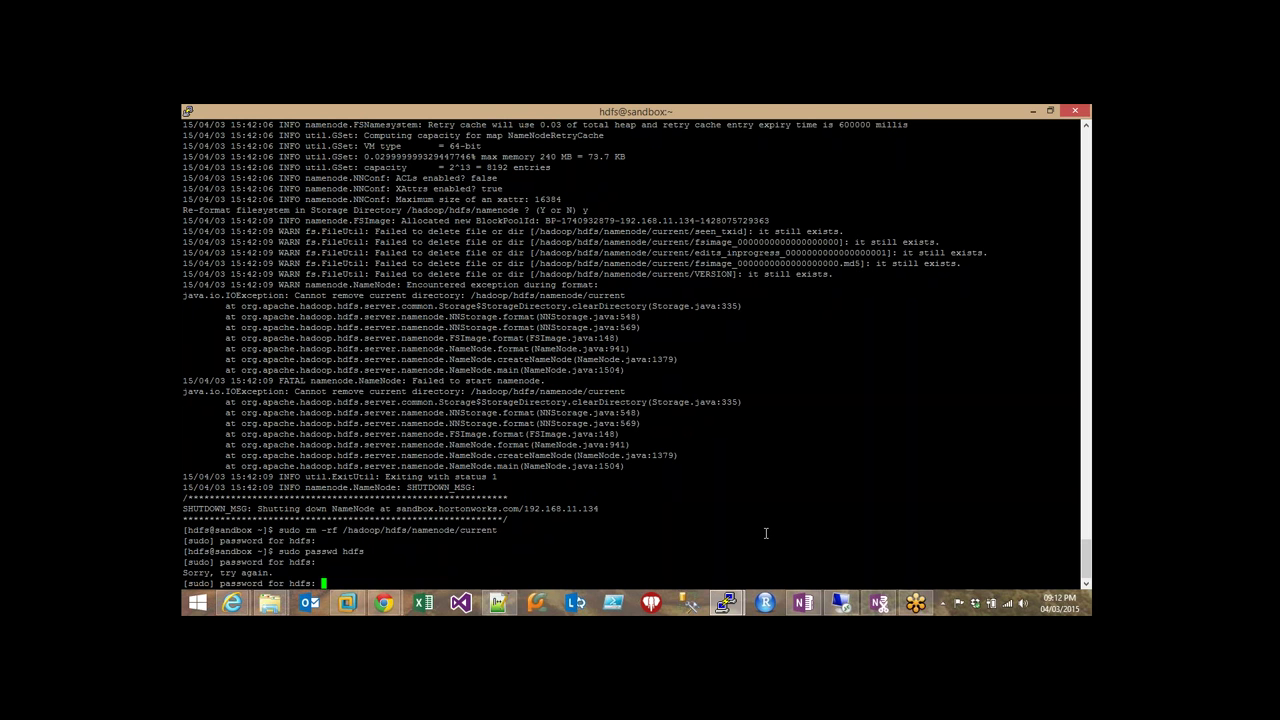
pyautogui.press('Return')
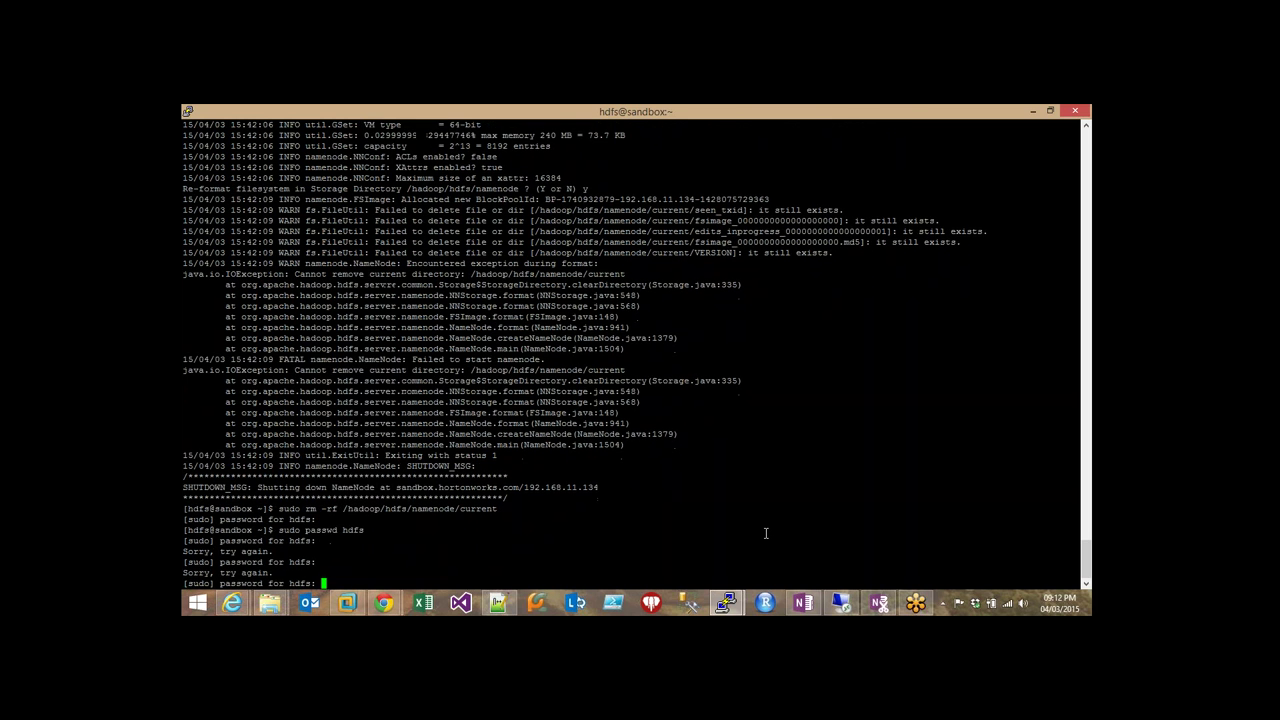
pyautogui.hotkey('ctrl', 'c')
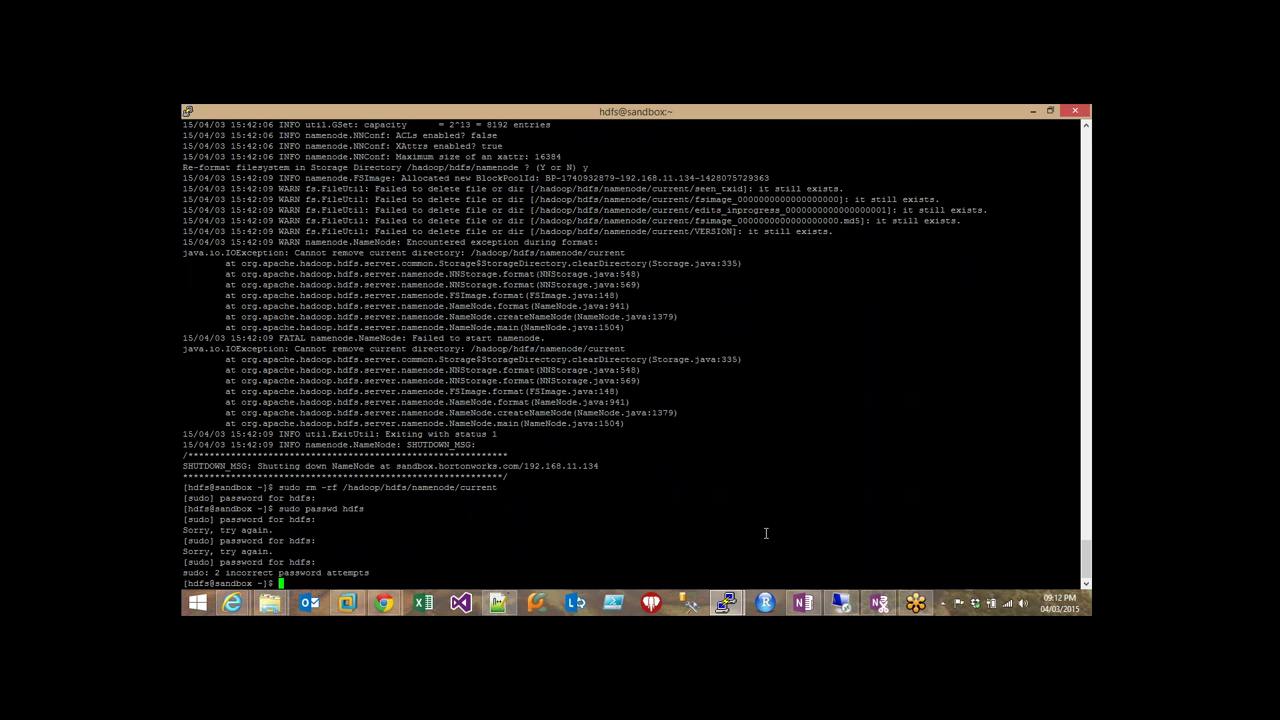
# Become root with su root and the root password.
pyautogui.write('su root')
pyautogui.press('Return')
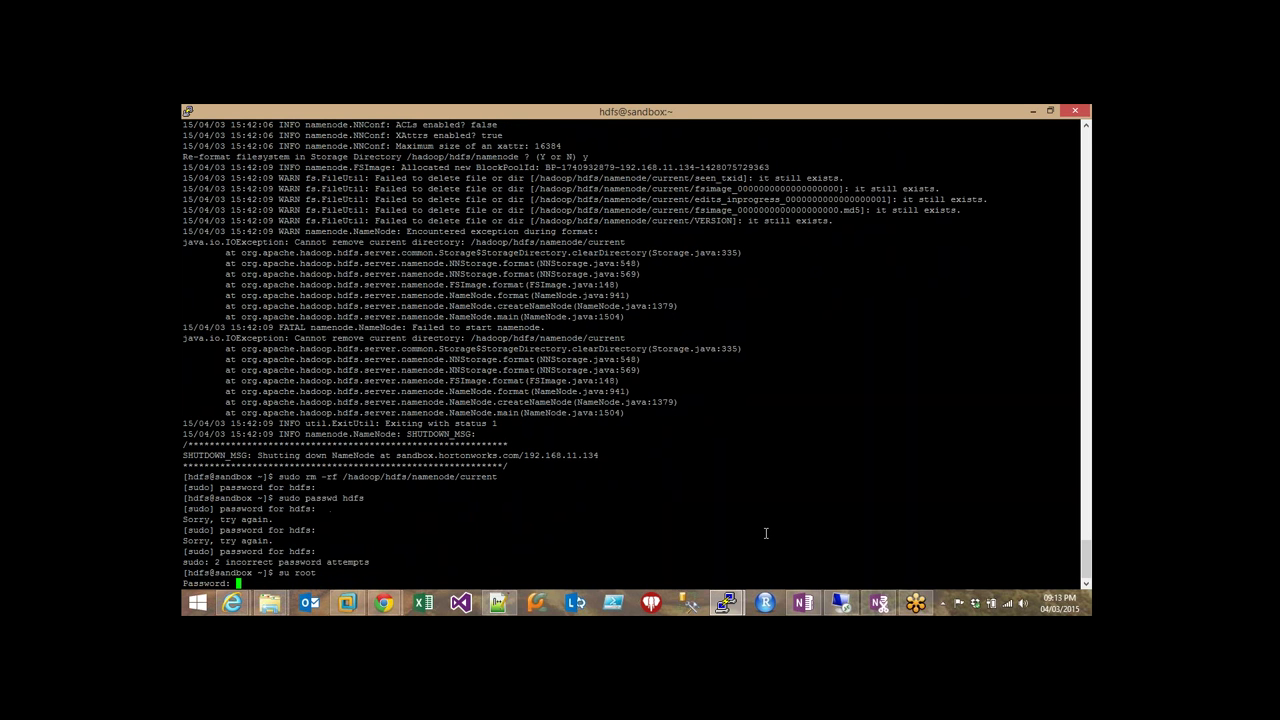
pyautogui.press('Return')
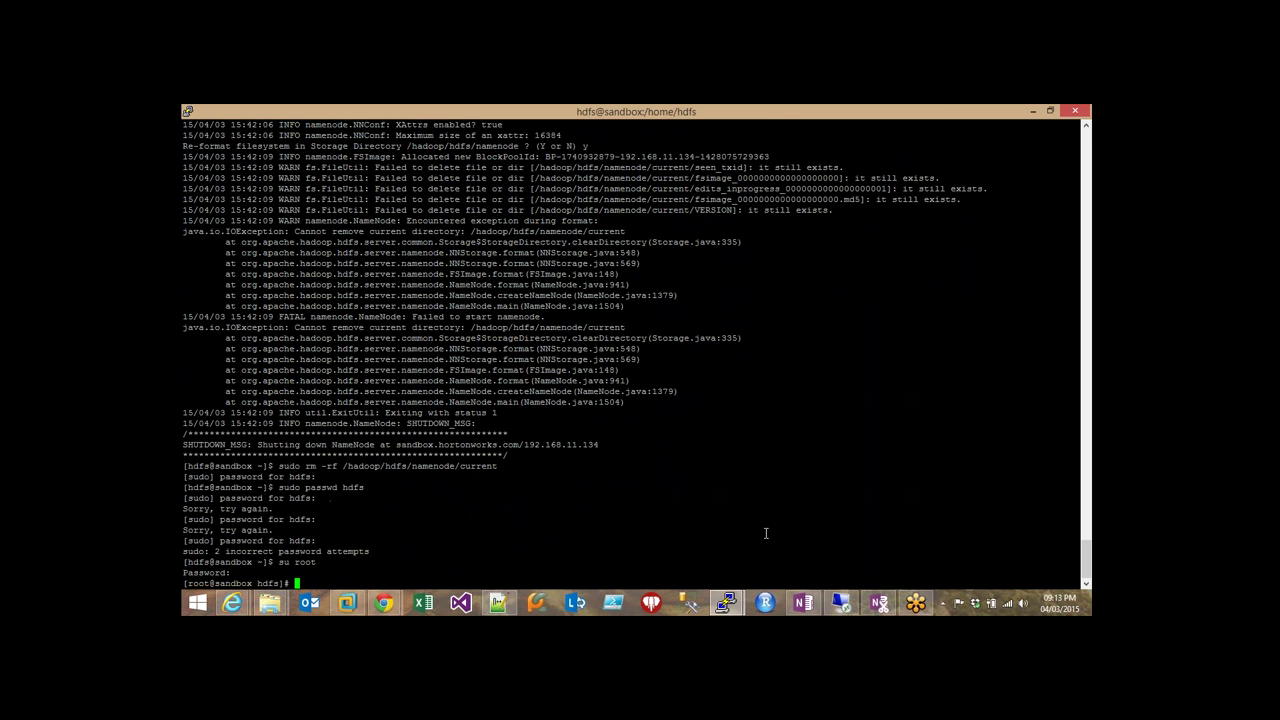
# Remove /hadoop/hdfs/namenode/current and start the journalnode with hadoop-daemon.sh start journalnode.
pyautogui.write('sudo rm -rf /hadoop/hdfs/namenode/current')
pyautogui.press('Return')
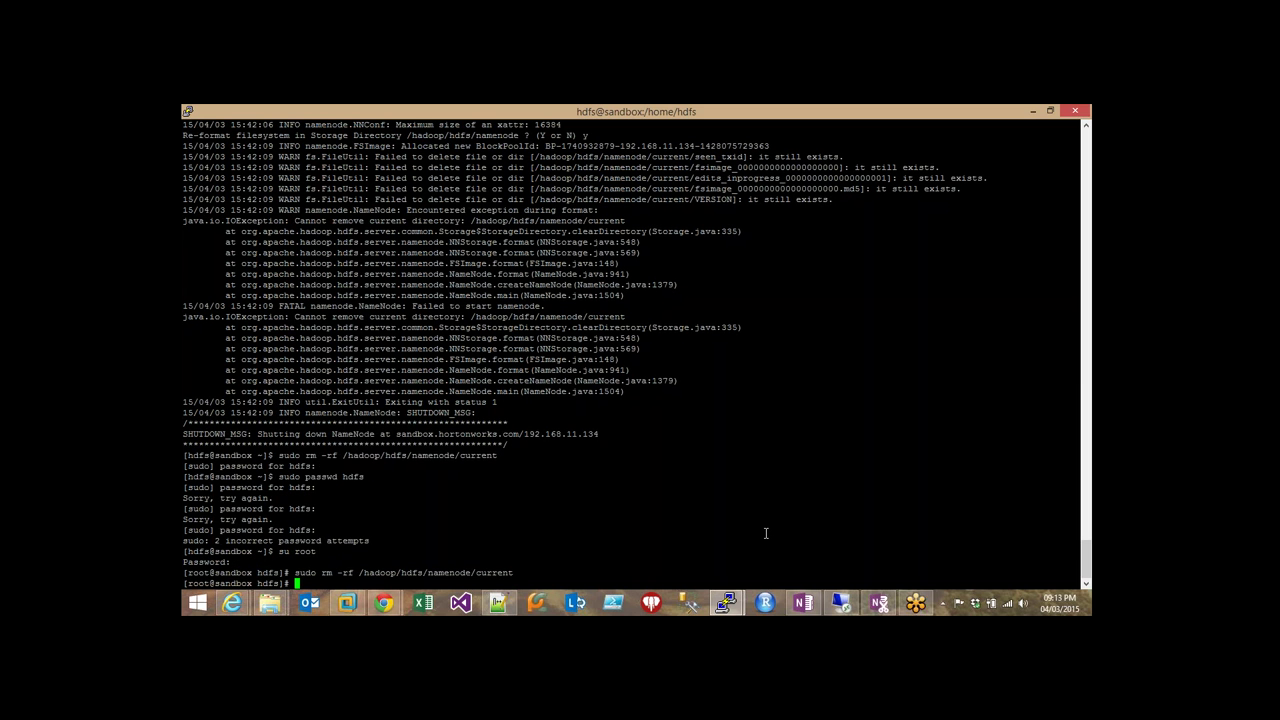
pyautogui.write('/usr/hdp/current/hadoop-hdfs-namenode')
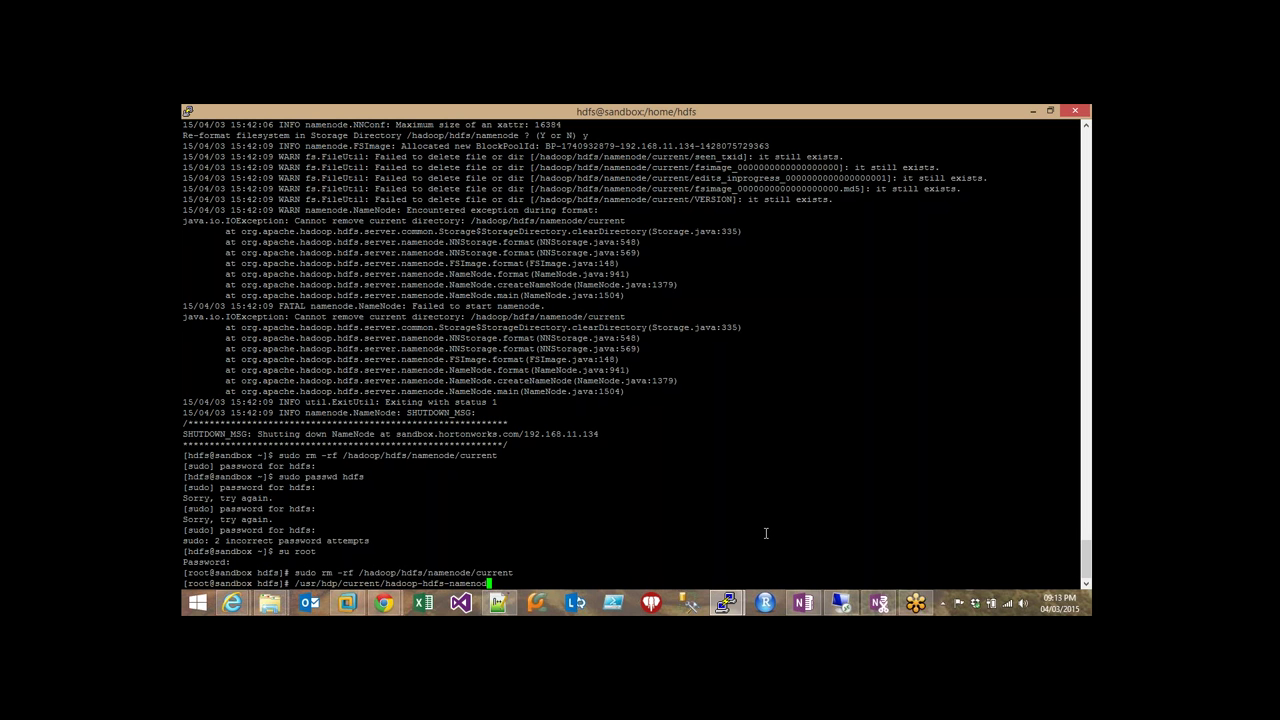
pyautogui.write('/../hadoop/sbin/hadoop-daemon.sh start')
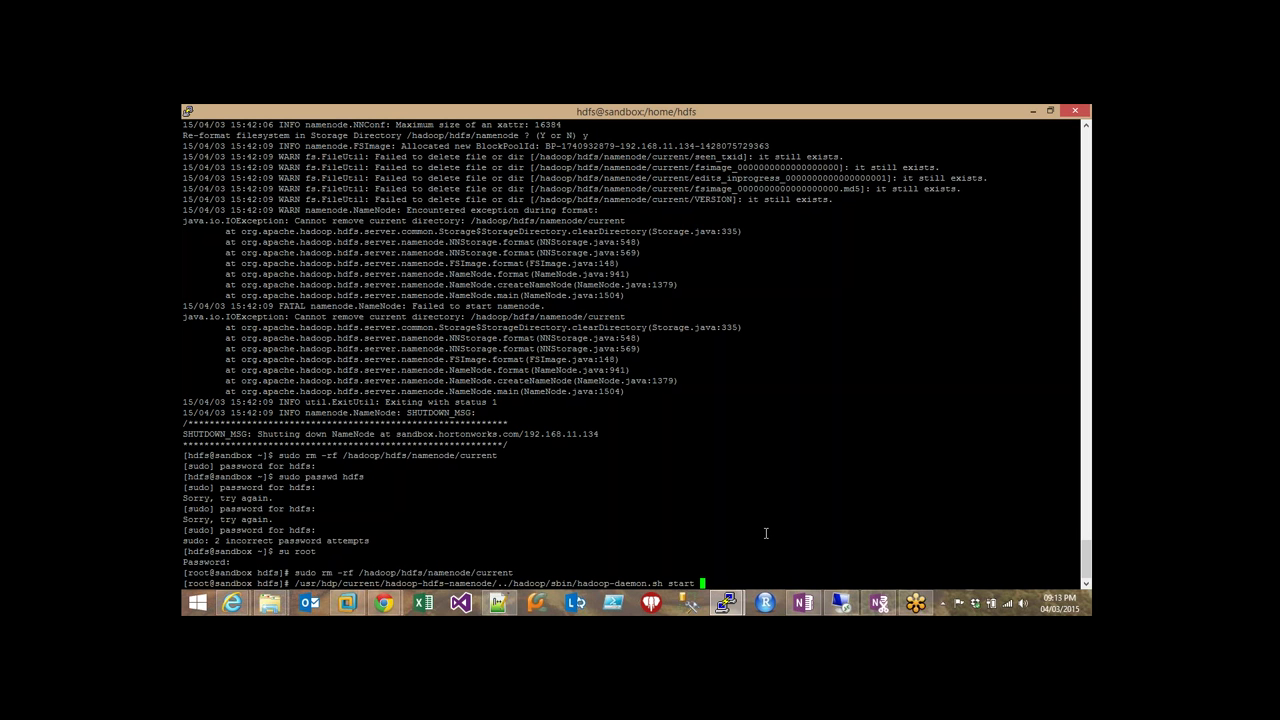
pyautogui.write('journalnode')
pyautogui.press('Return')
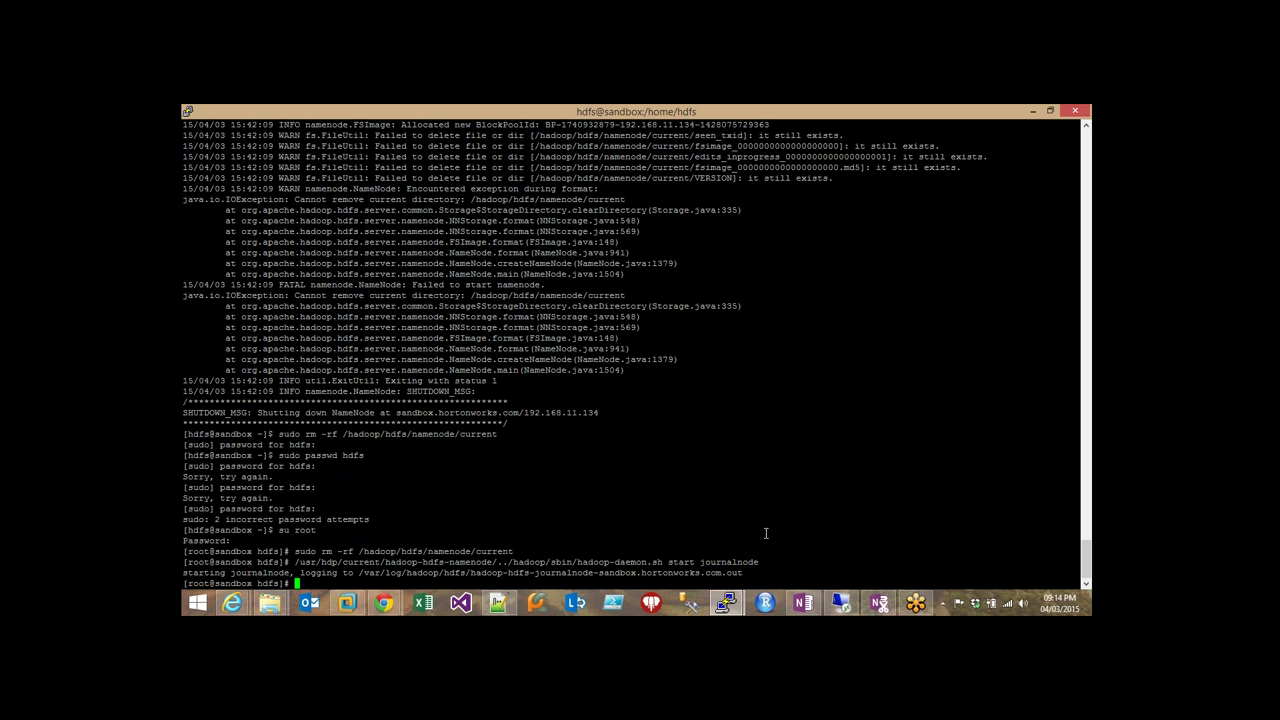
# Run hdfs namenode -initializeSharedEdits -force after the bare namenode command is not found.
pyautogui.write('namenode -initializeSharedEdits -force')
pyautogui.press('Return')
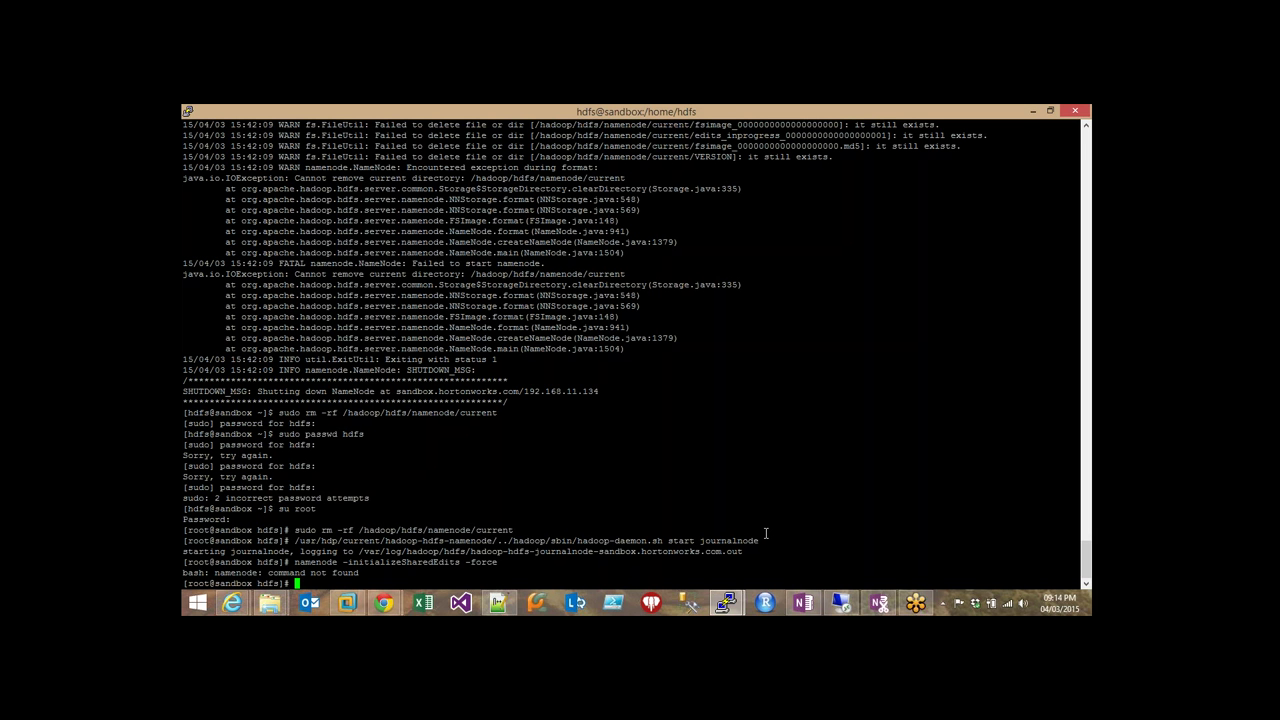
pyautogui.write('namen')
pyautogui.press('BackSpace')
pyautogui.press('BackSpace')
pyautogui.press('BackSpace')
pyautogui.press('BackSpace')
pyautogui.press('BackSpace')
pyautogui.write('hdfs namenode -initializeSharedEdits -force')
pyautogui.press('Return')
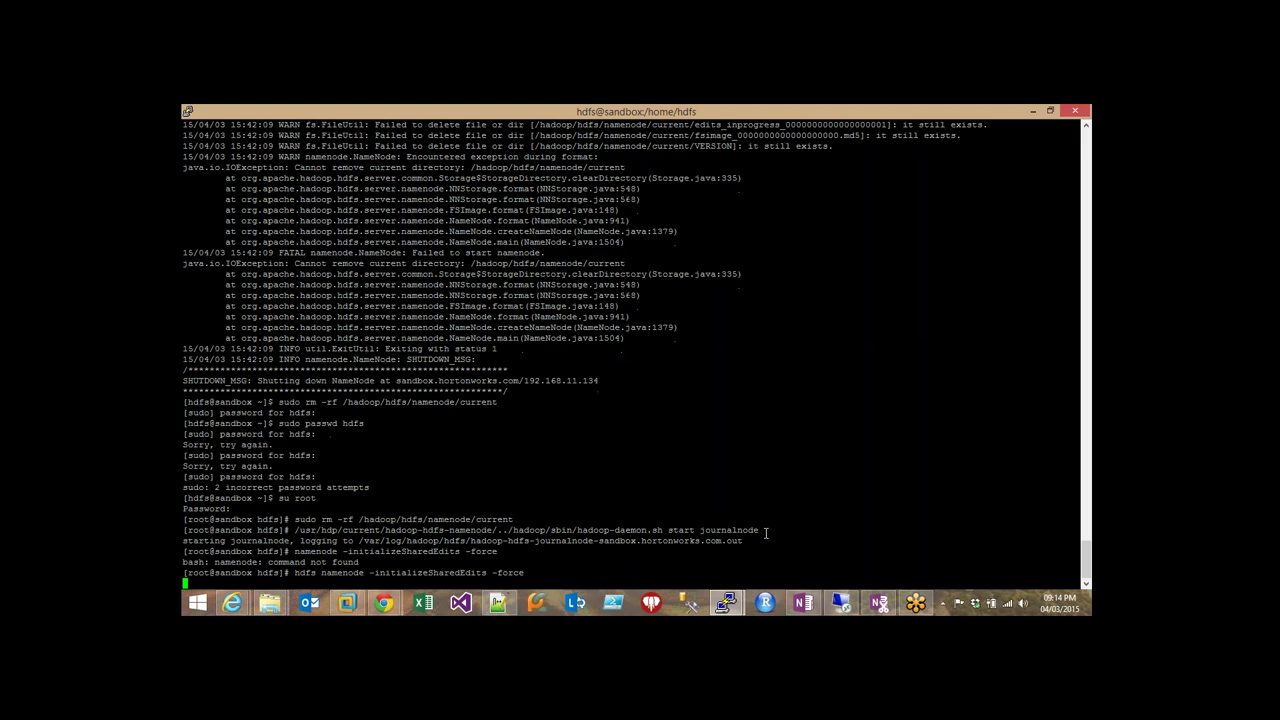
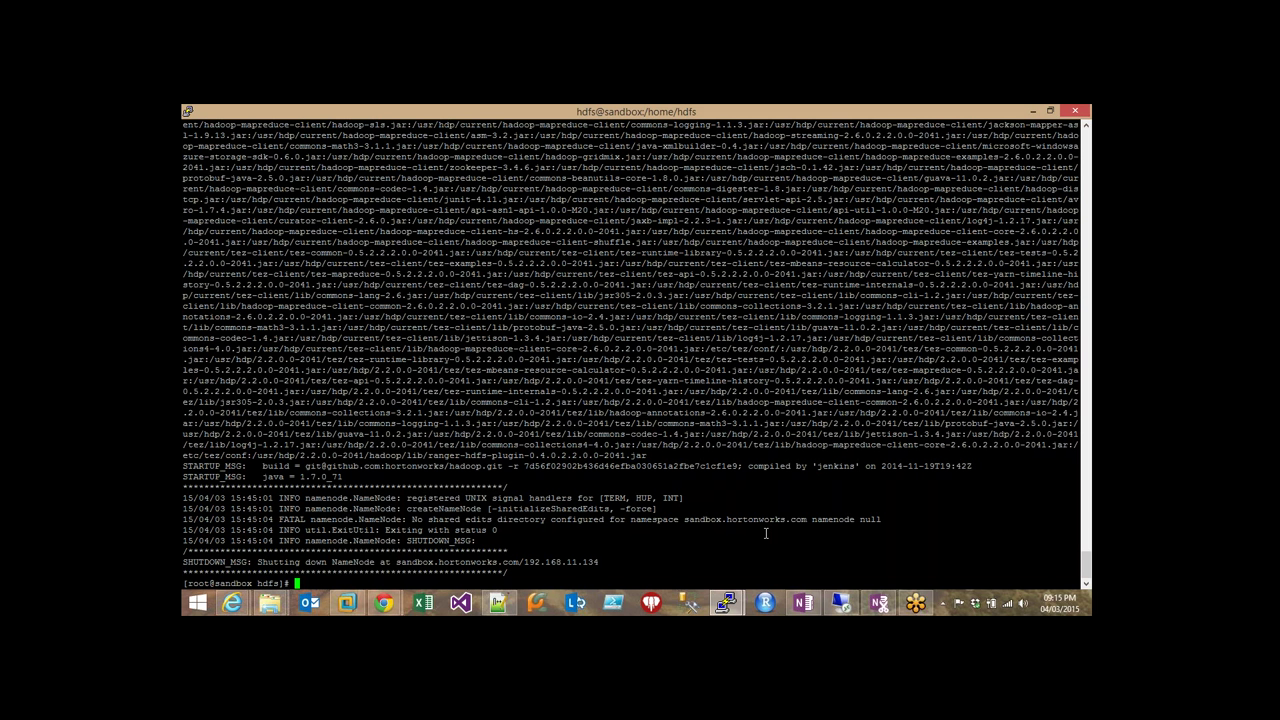
# Run 'hdfs zkfc -formatZK -force', then list the running Java processes with jps.
pyautogui.write('hdfs zkfc -formatZK -force')
pyautogui.press('Return')
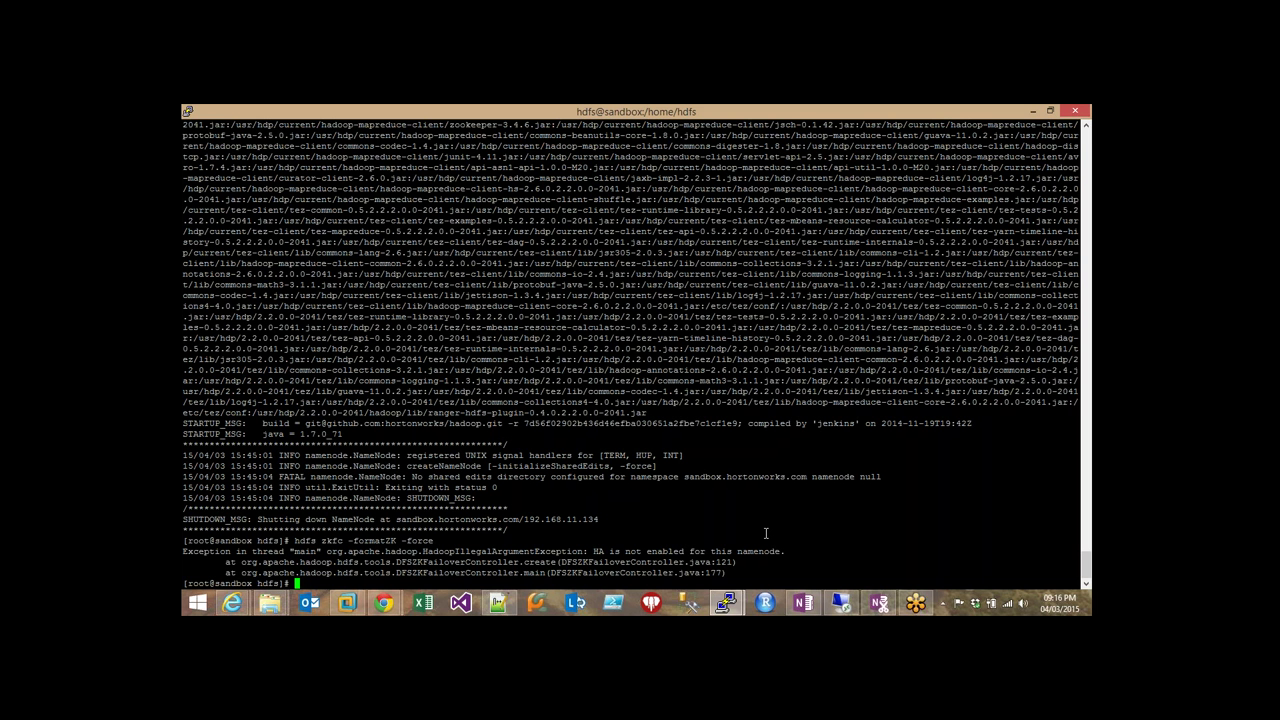
pyautogui.write('jps')
pyautogui.press('Return')
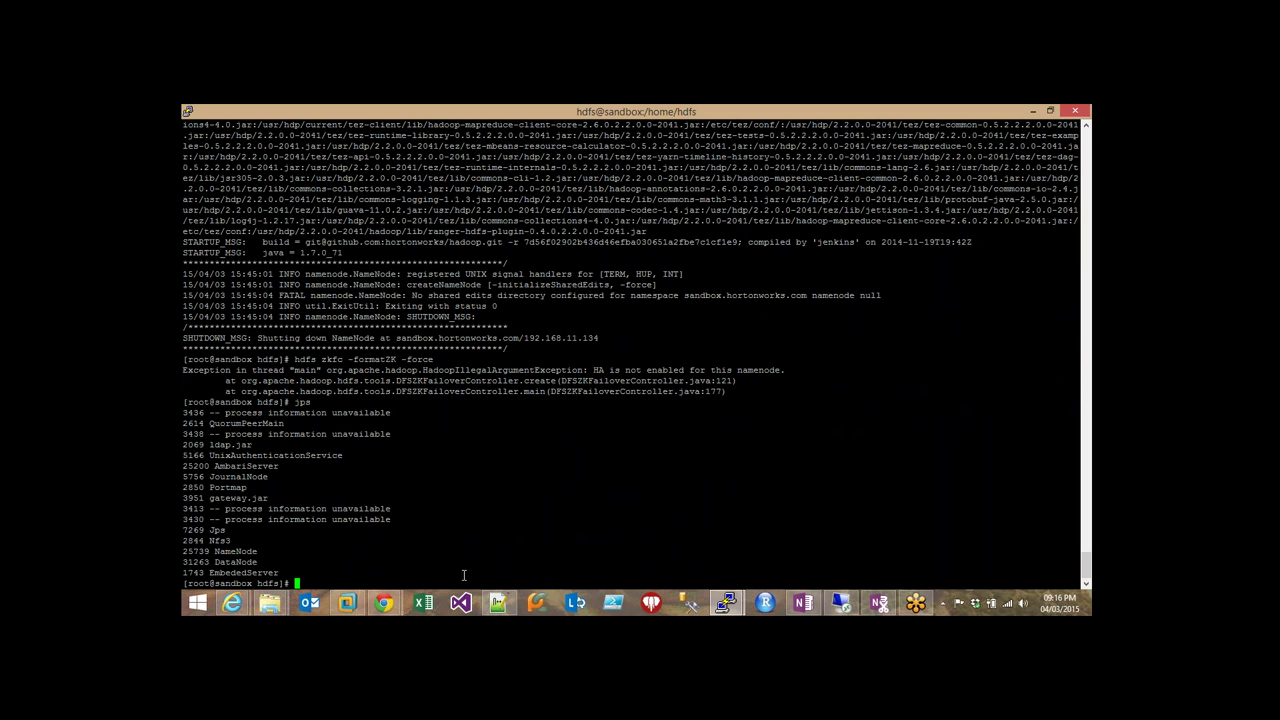
# Bring the Ambari window forward and retry the Enable Security Wizard's Kerberos step.
pyautogui.click(384, 602)
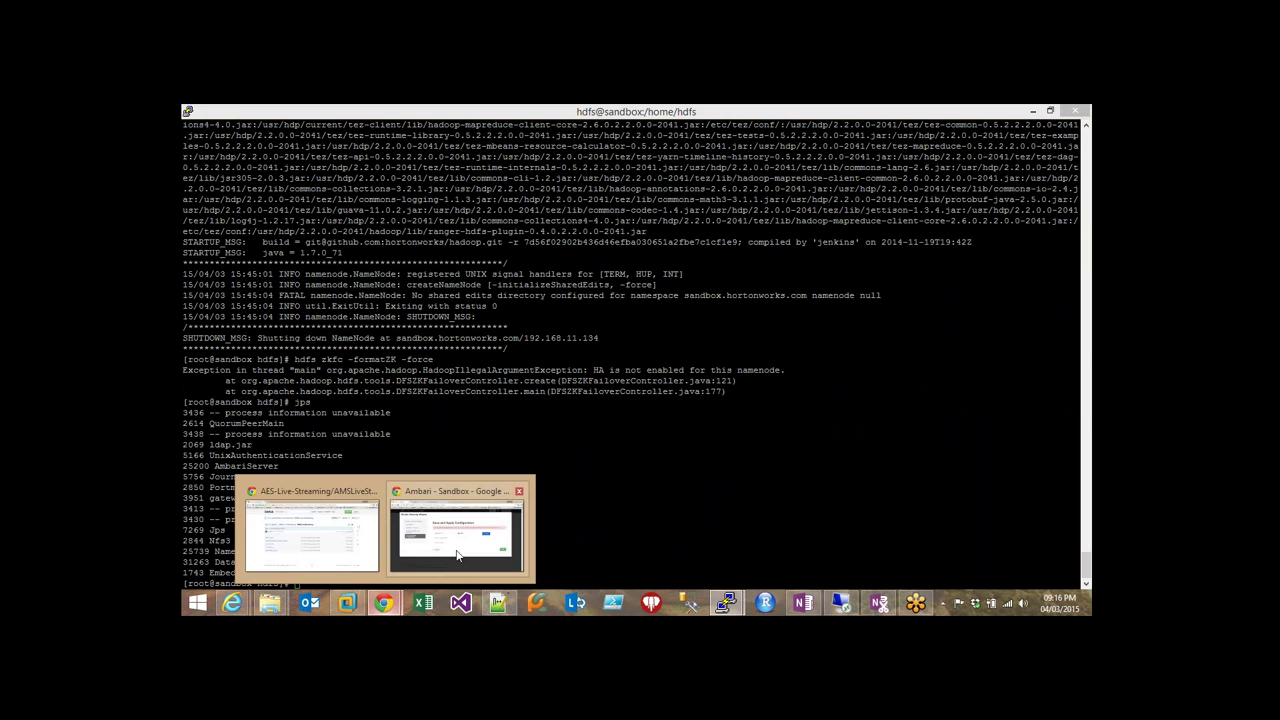
pyautogui.click(457, 555)
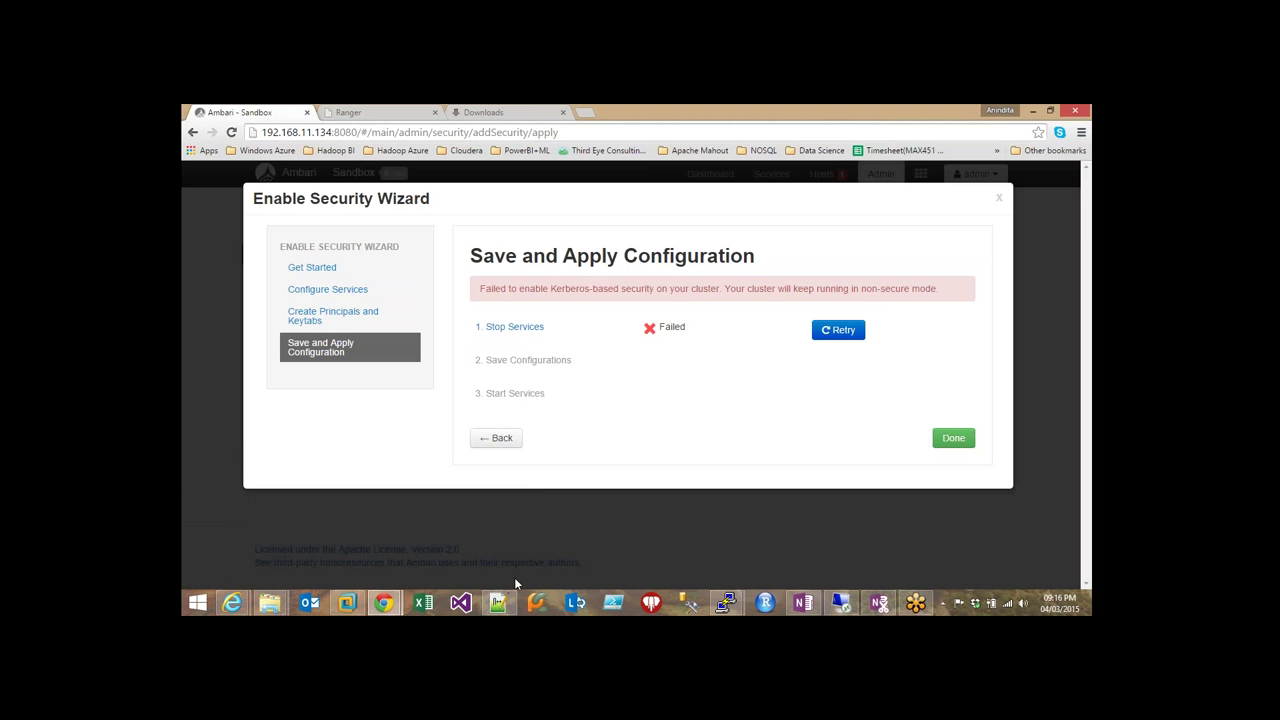
pyautogui.click(840, 333)
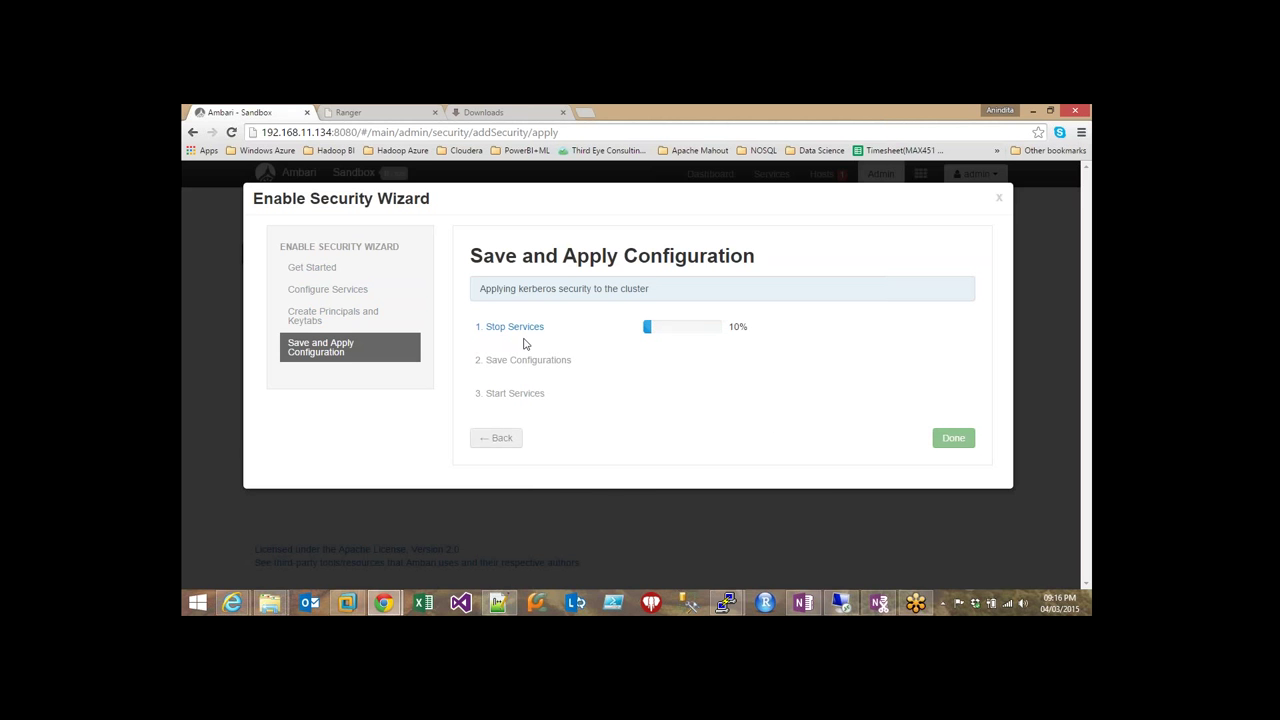
pyautogui.click(729, 606)
# In the /home/hdfs PuTTY session, enter 'namenode -bootstrapStandby -force' at the prompt.
pyautogui.moveTo(681, 558)
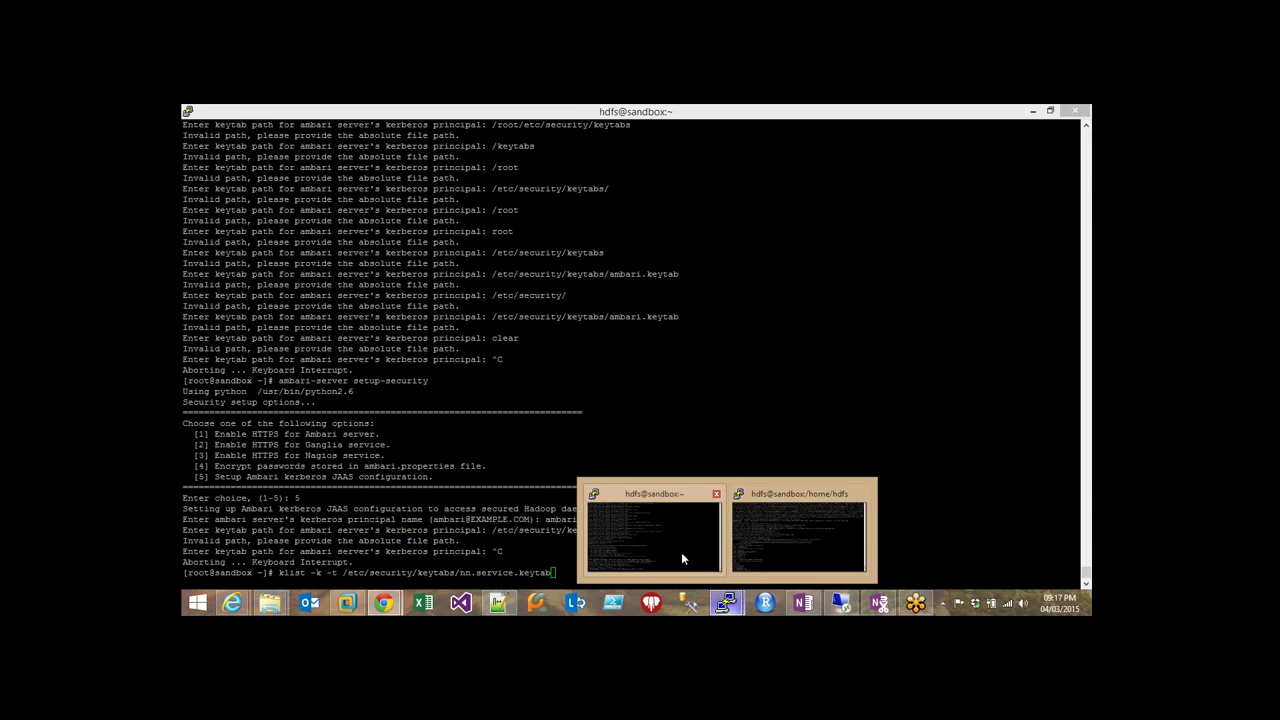
pyautogui.click(735, 500)
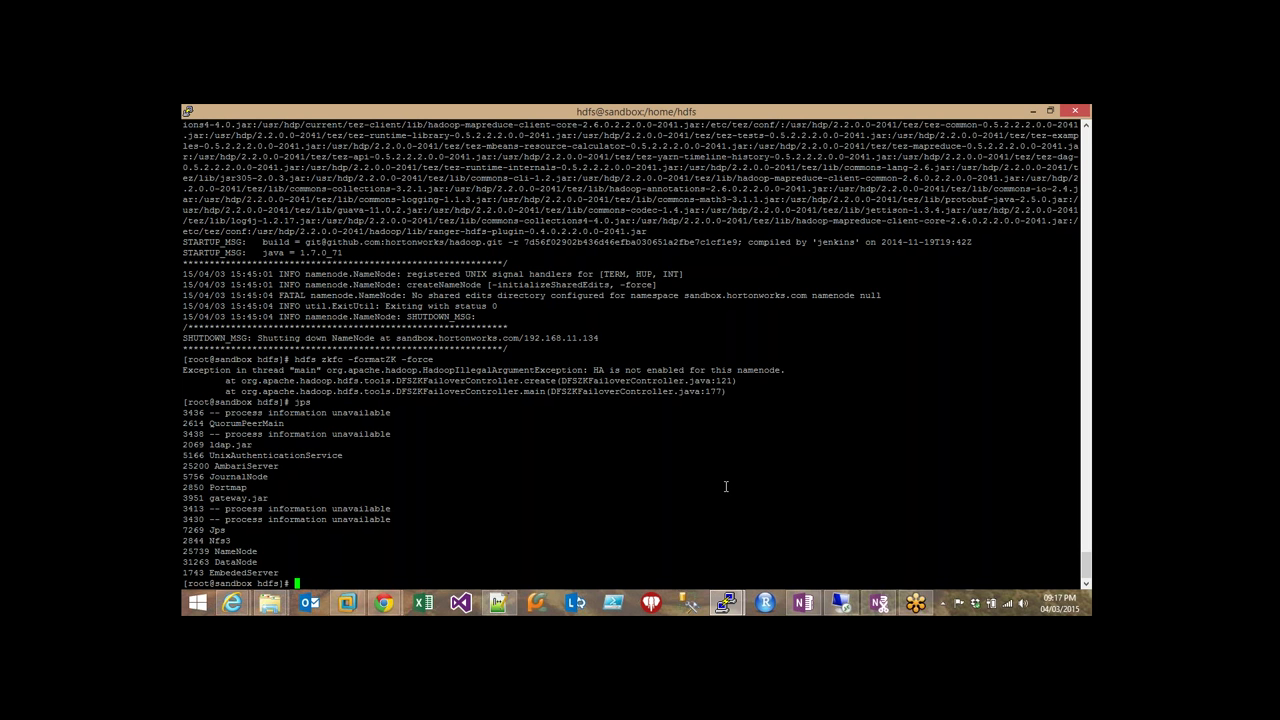
pyautogui.write('namenode -bootstrapStandby -force')
# Run the bootstrap, then rerun it corrected as 'hdfs namenode -bootstrapStandby -force'.
pyautogui.press('Return')
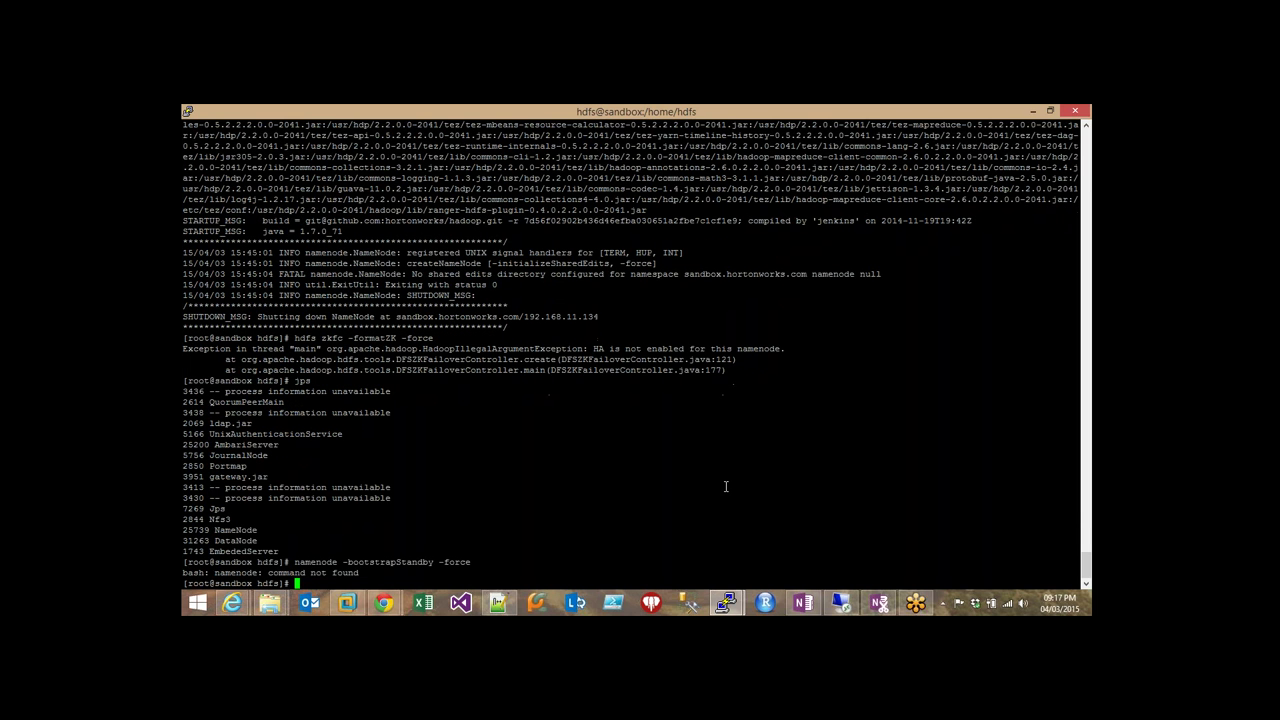
pyautogui.press('Up')
pyautogui.press('Left')
pyautogui.press('Left')
pyautogui.press('Left')
pyautogui.press('Left')
pyautogui.press('Left')
pyautogui.press('Left')
pyautogui.press('Left')
pyautogui.press('Left')
pyautogui.press('Left')
pyautogui.press('Left')
pyautogui.press('Left')
pyautogui.press('Left')
pyautogui.press('Left')
pyautogui.press('Left')
pyautogui.press('Left')
pyautogui.press('Left')
pyautogui.press('Left')
pyautogui.press('Left')
pyautogui.press('Left')
pyautogui.press('Left')
pyautogui.write('hdfs')
pyautogui.press('Return')
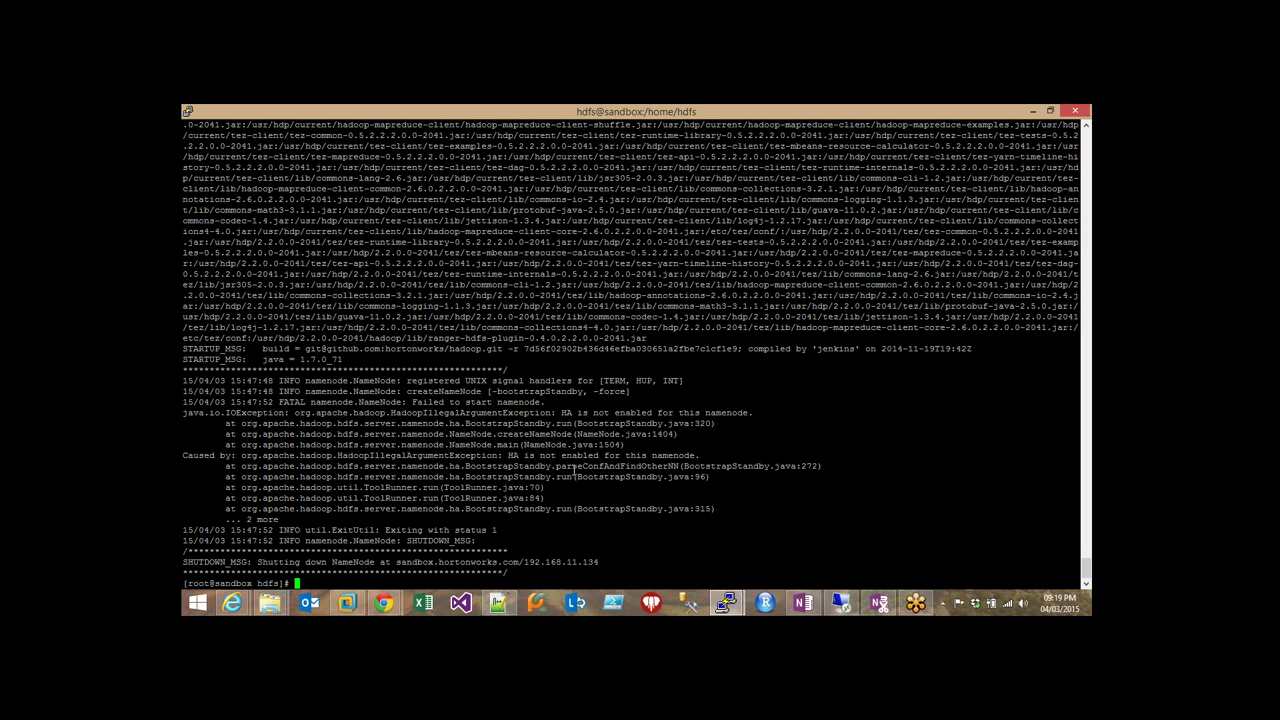
# Run 'hdfs haadmin -getServiceState' without a serviceId argument.
pyautogui.write('hdfs')
pyautogui.write('haadmin -getServiceState')
pyautogui.press('Return')
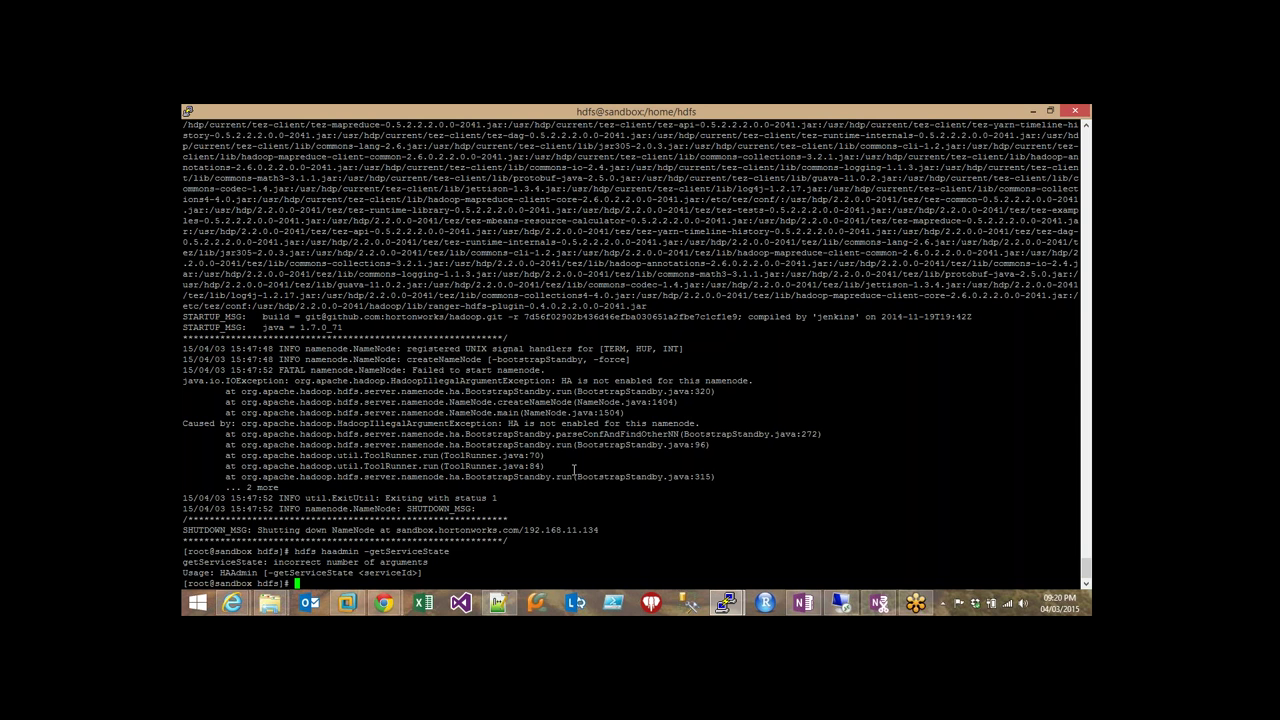
# In OneNote, add 'Hdfs haadmin -failover --forcefence --forceactive <serviceId> <namenodeId>' below the last property.
pyautogui.click(803, 602)
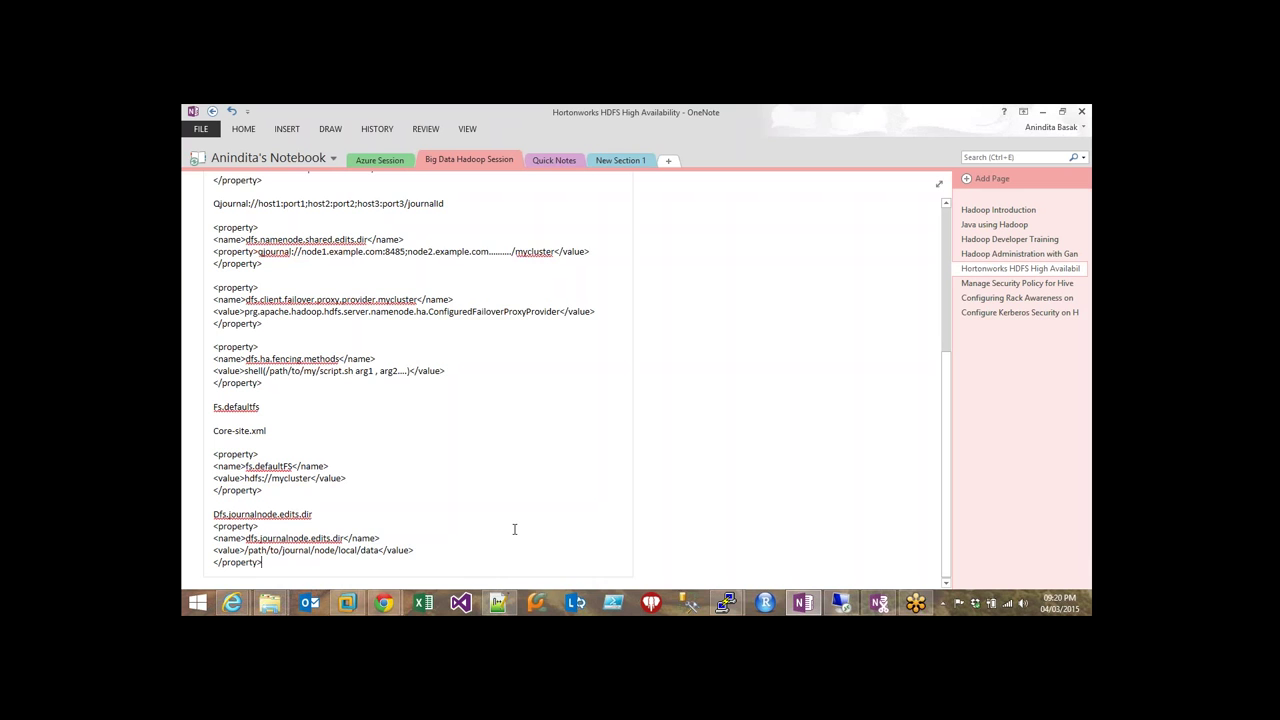
pyautogui.press('Return')
pyautogui.press('Return')
pyautogui.write('Hdfs')
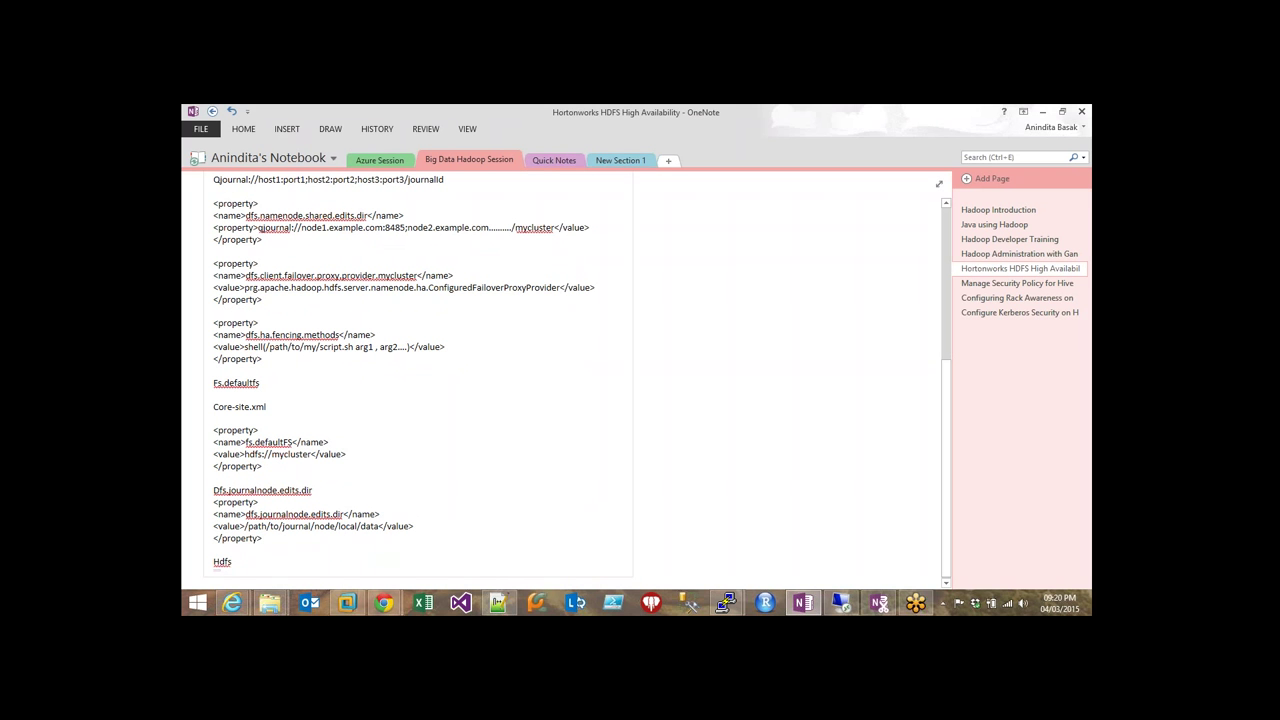
pyautogui.write(' haadmin -fail')
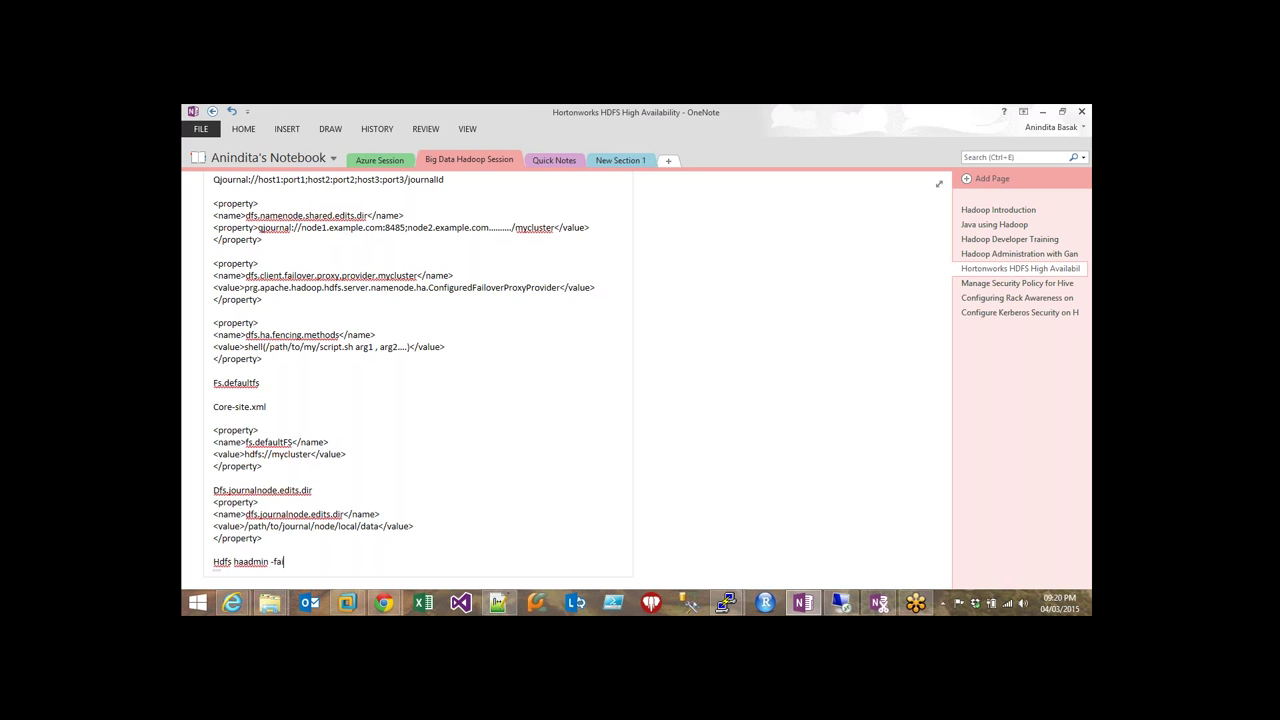
pyautogui.write('over --for')
pyautogui.press('BackSpace')
pyautogui.write('cefence --forceactive <service')
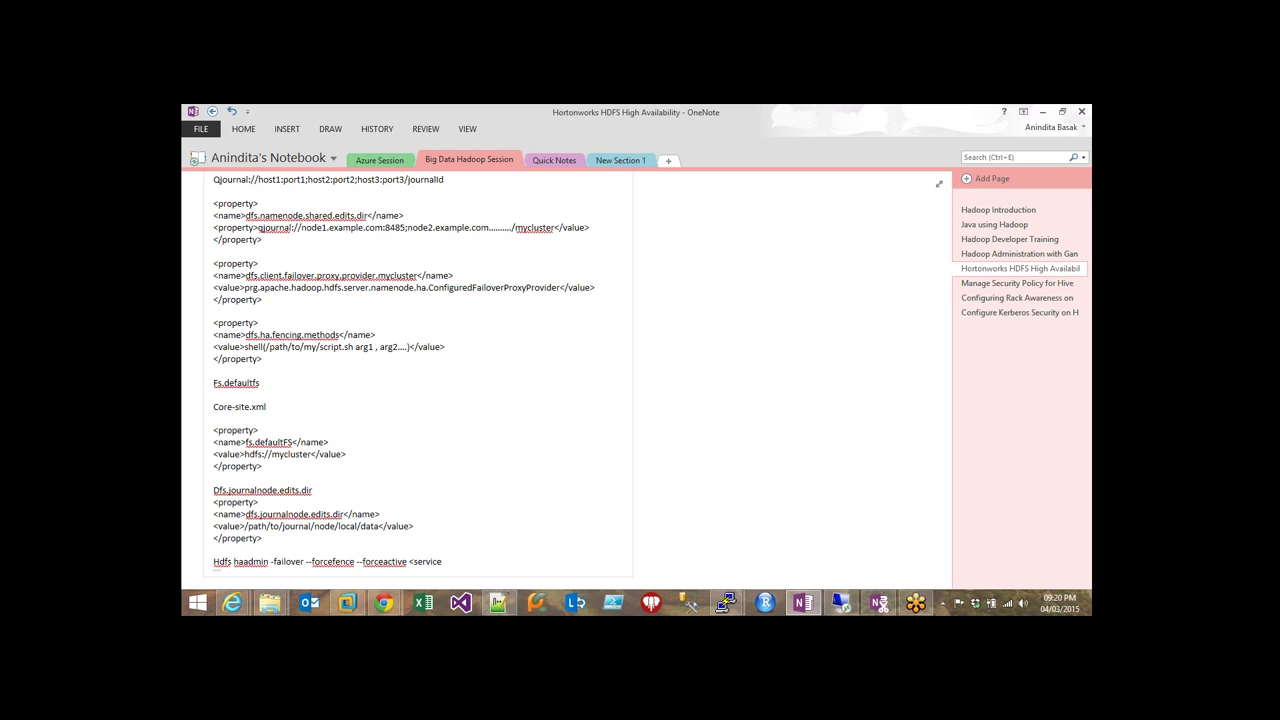
pyautogui.write('Id> <namenodeId>')
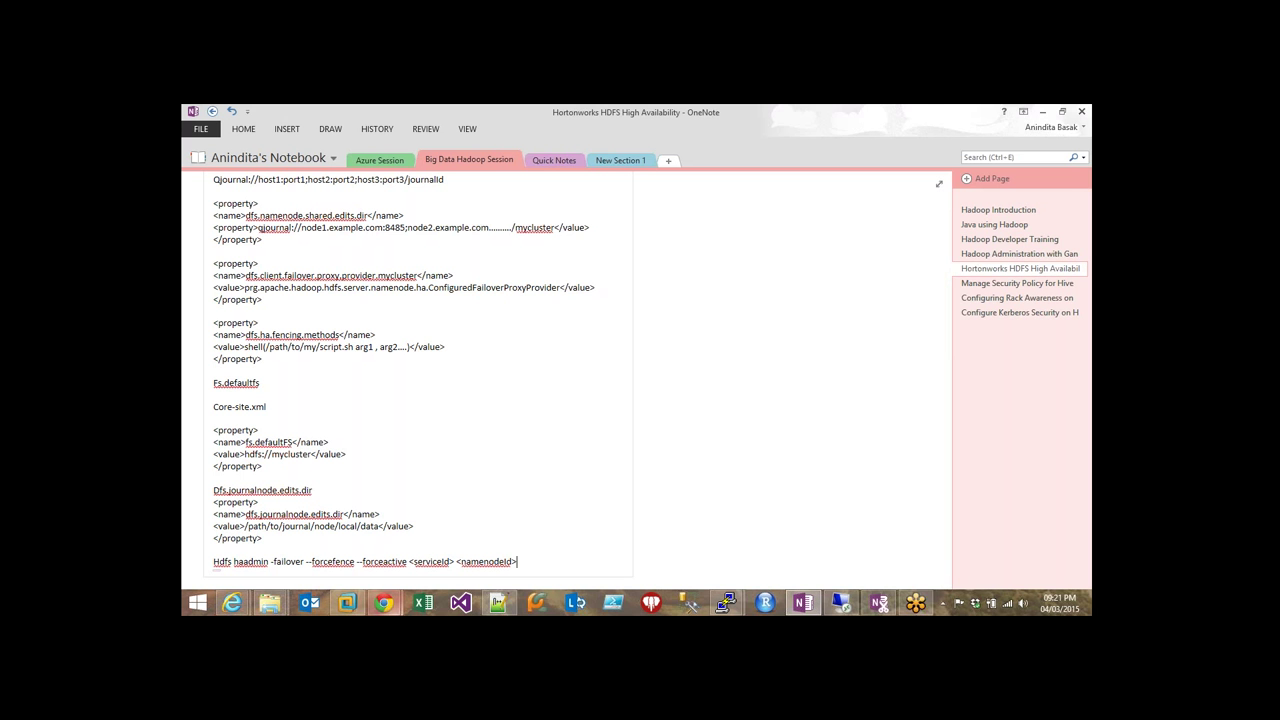
# In the /home/hdfs session, run ifconfig to confirm the sandbox IP 192.168.11.134.
pyautogui.moveTo(727, 600)
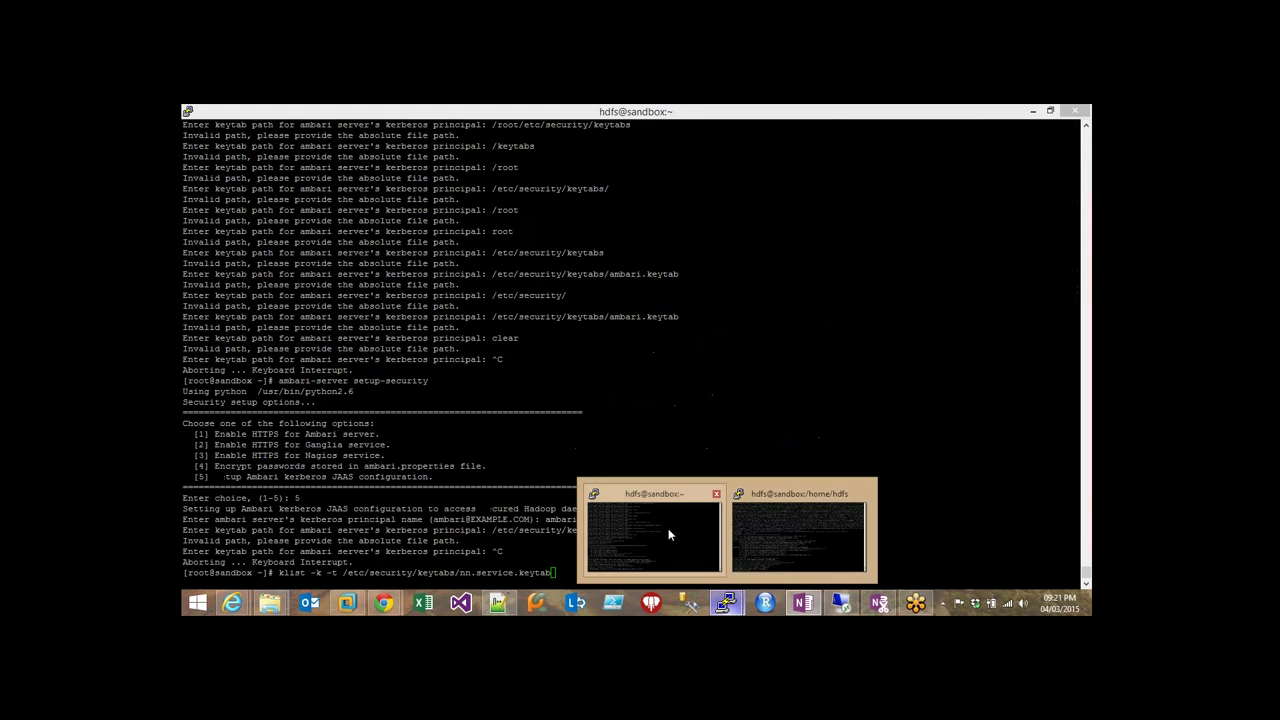
pyautogui.click(668, 528)
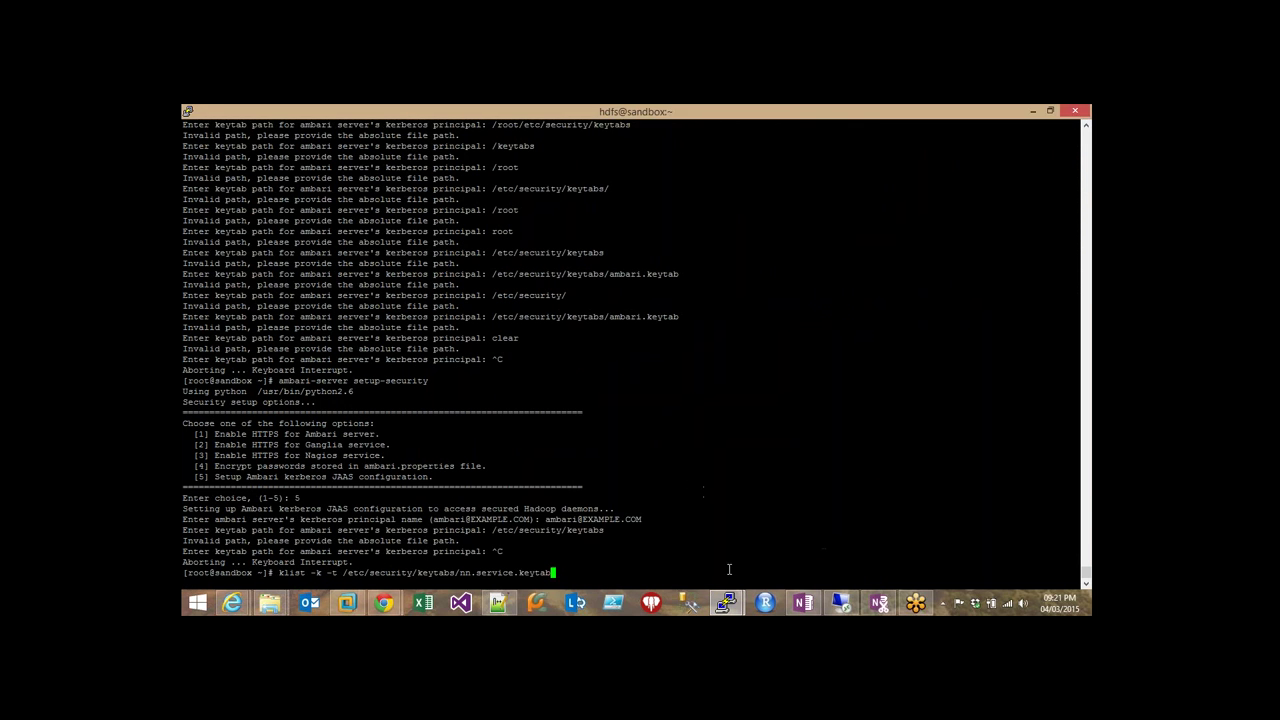
pyautogui.click(727, 602)
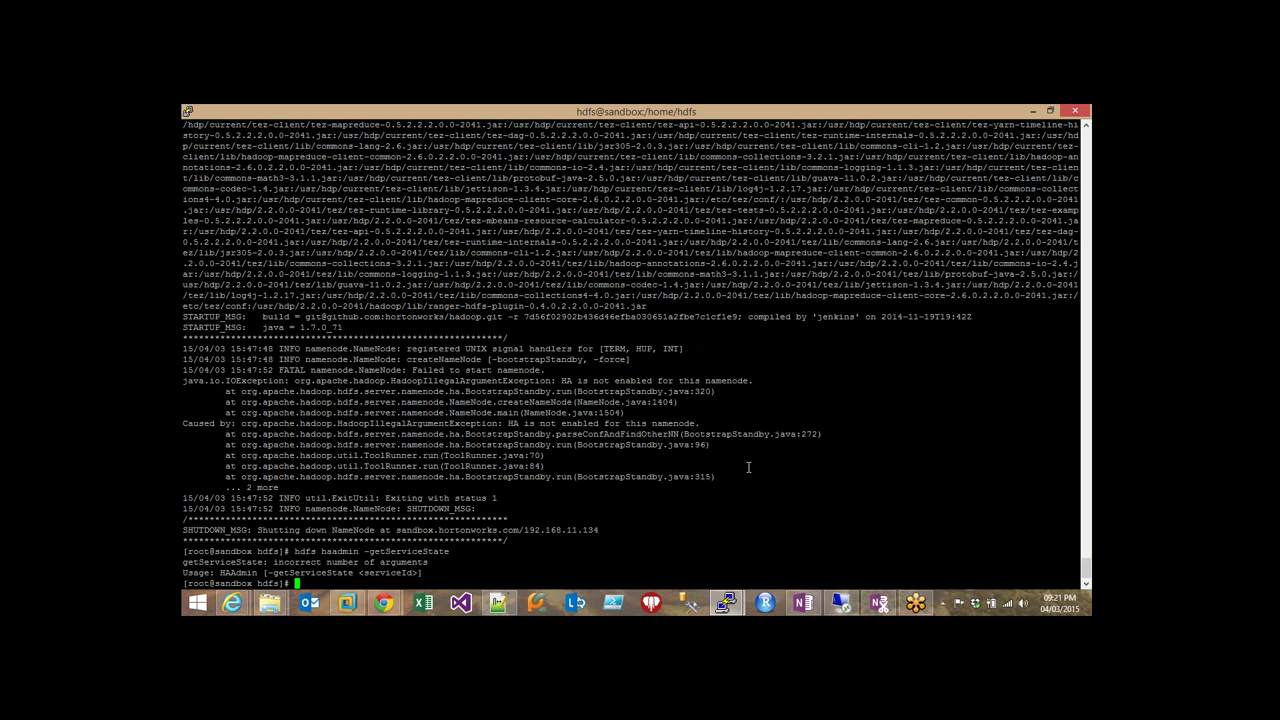
pyautogui.write('ifconfig')
pyautogui.press('Return')
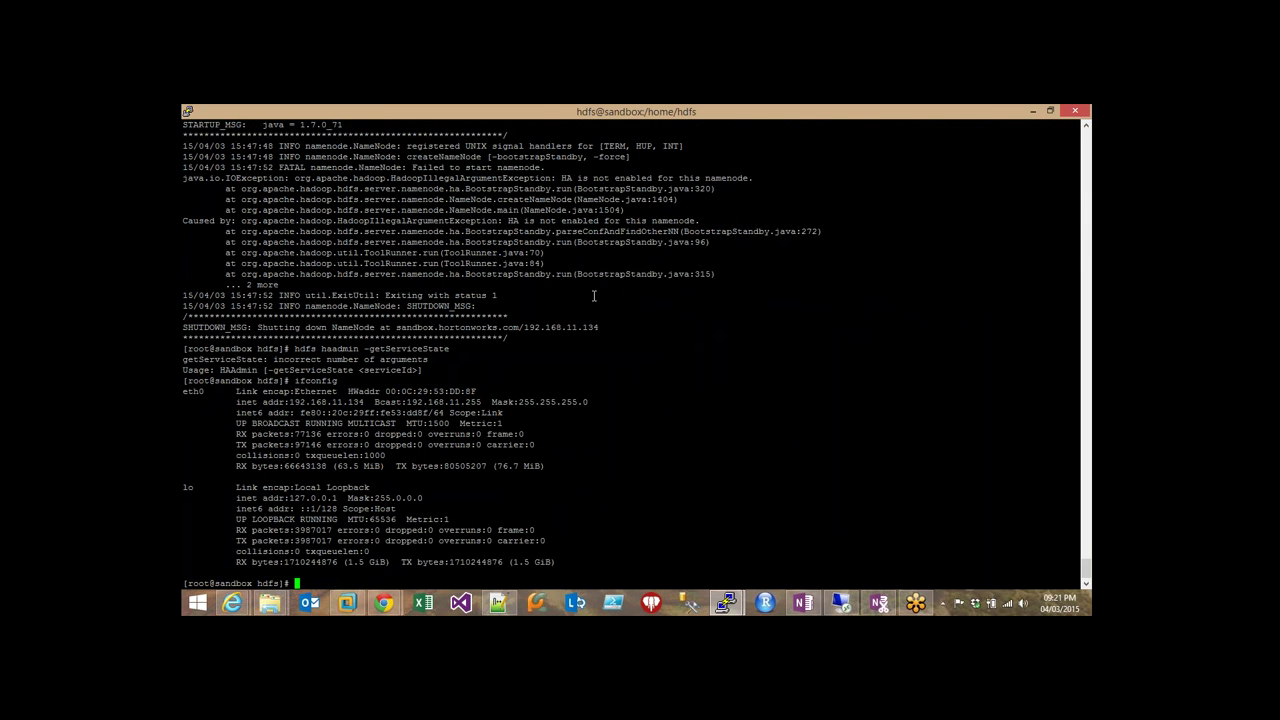
pyautogui.click(384, 608)
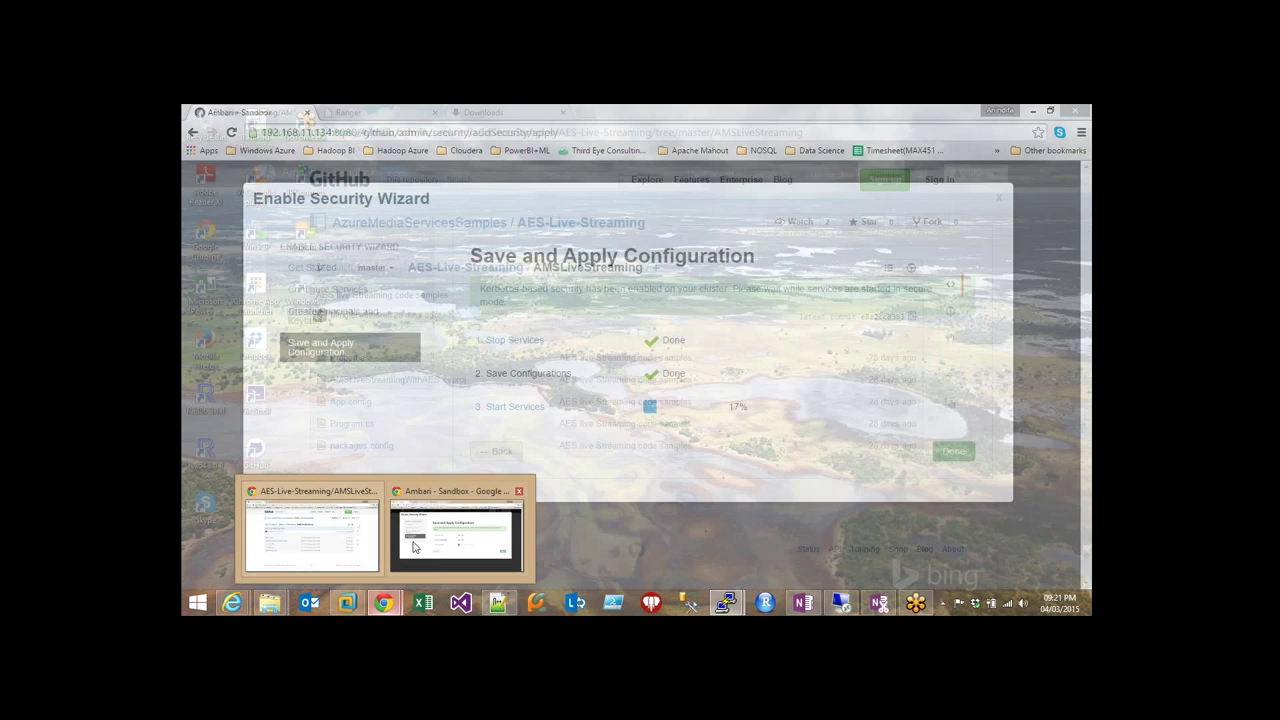
# In a new Chrome tab, try loading the NameNode page at 192.168.11.142:50070.
pyautogui.click(413, 547)
pyautogui.click(375, 112)
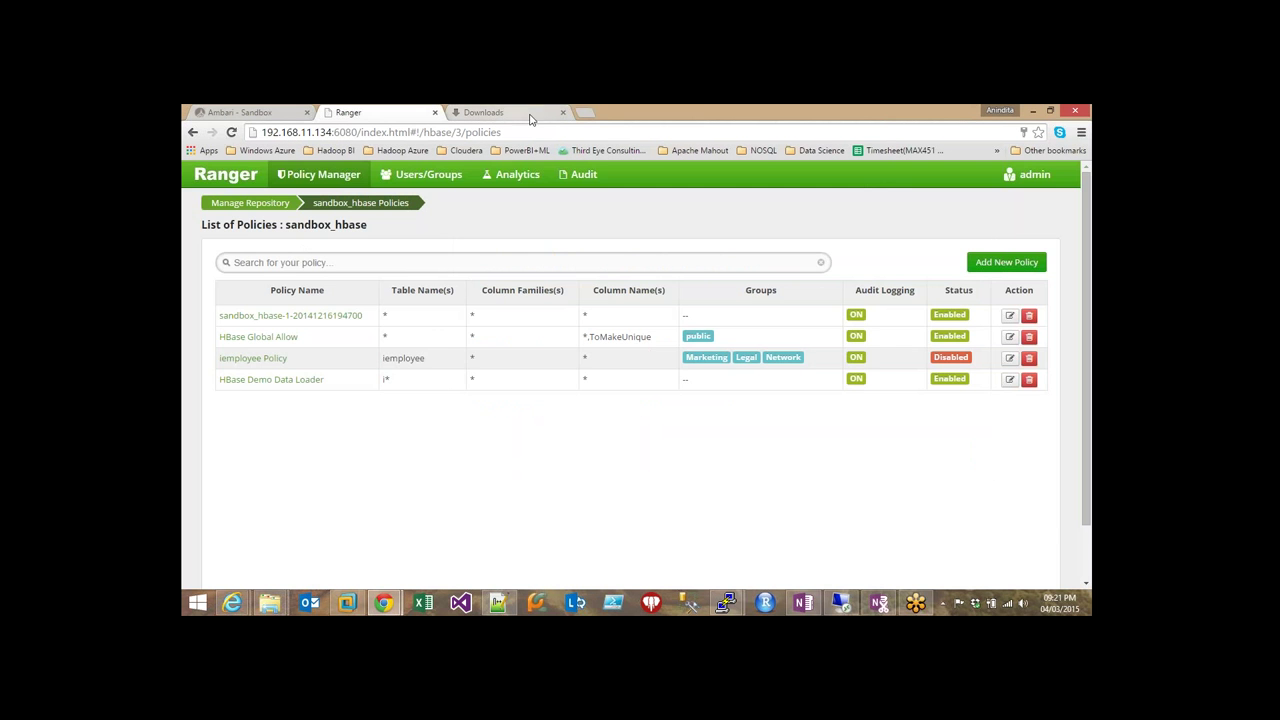
pyautogui.hotkey('ctrl', 't')
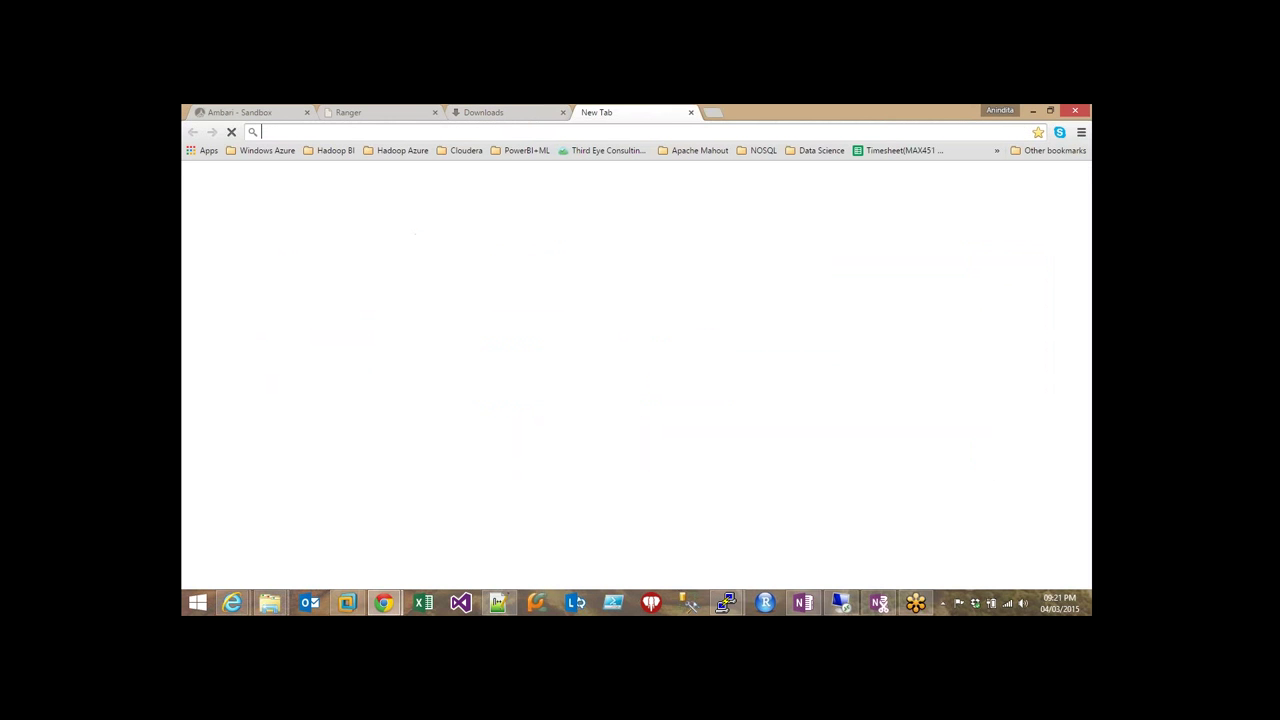
pyautogui.write('192')
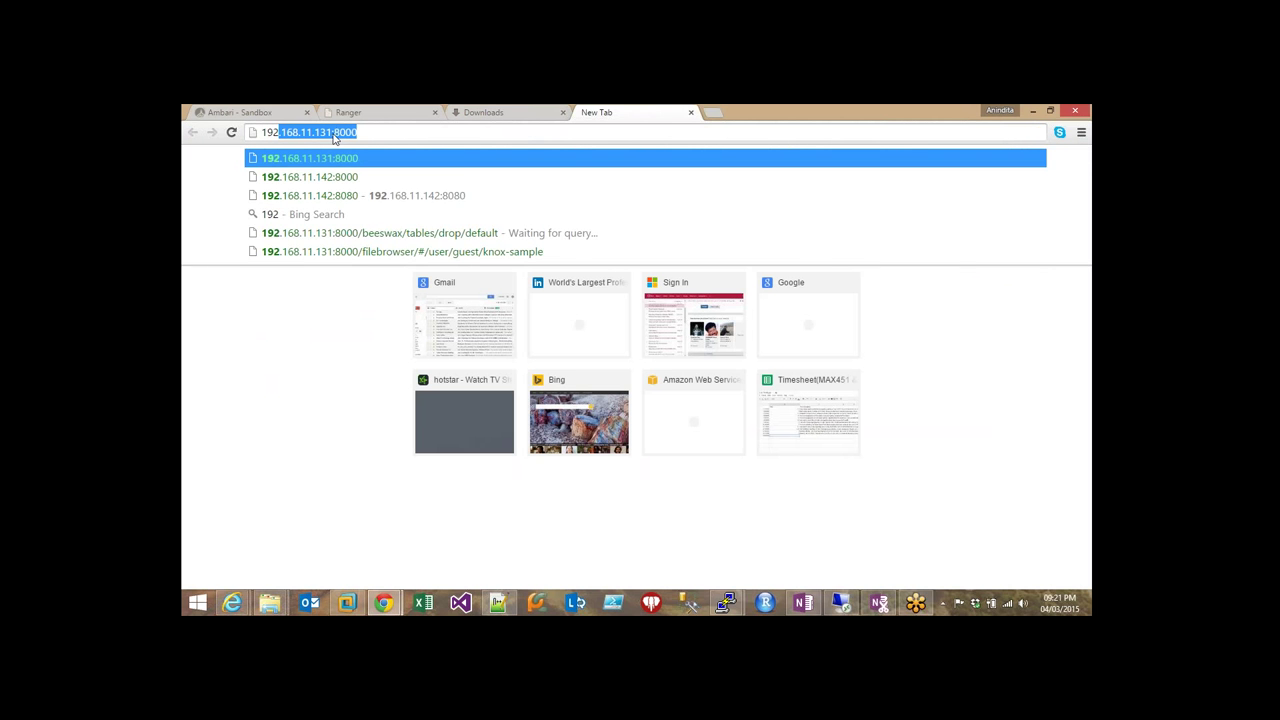
pyautogui.write('.168.11.1:8000')
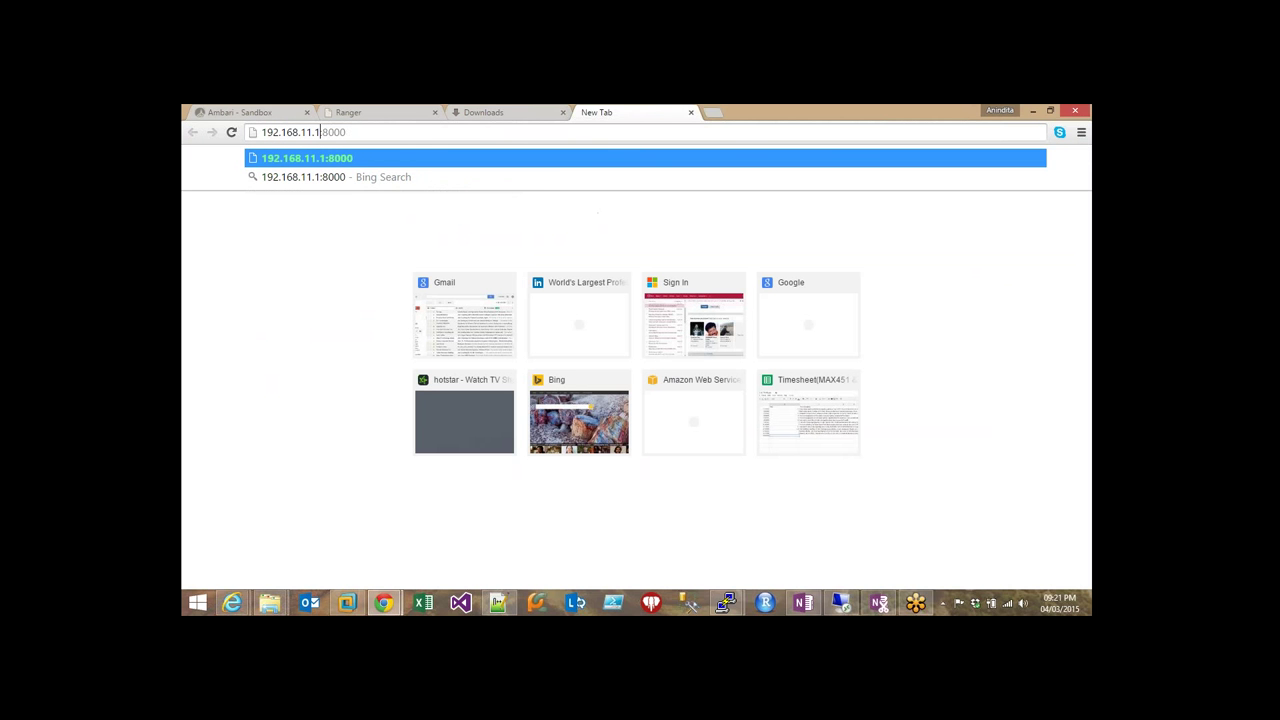
pyautogui.write('42')
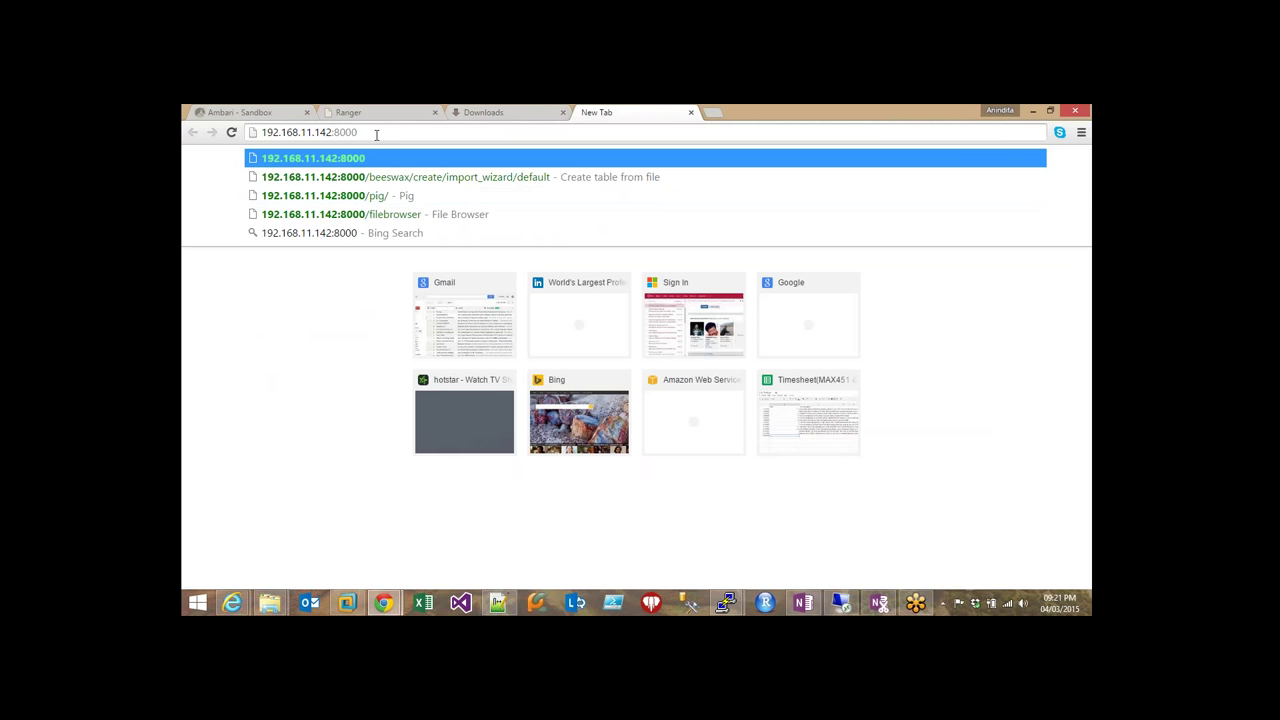
pyautogui.write(':800')
pyautogui.press('BackSpace')
pyautogui.press('BackSpace')
pyautogui.press('BackSpace')
pyautogui.write('50070')
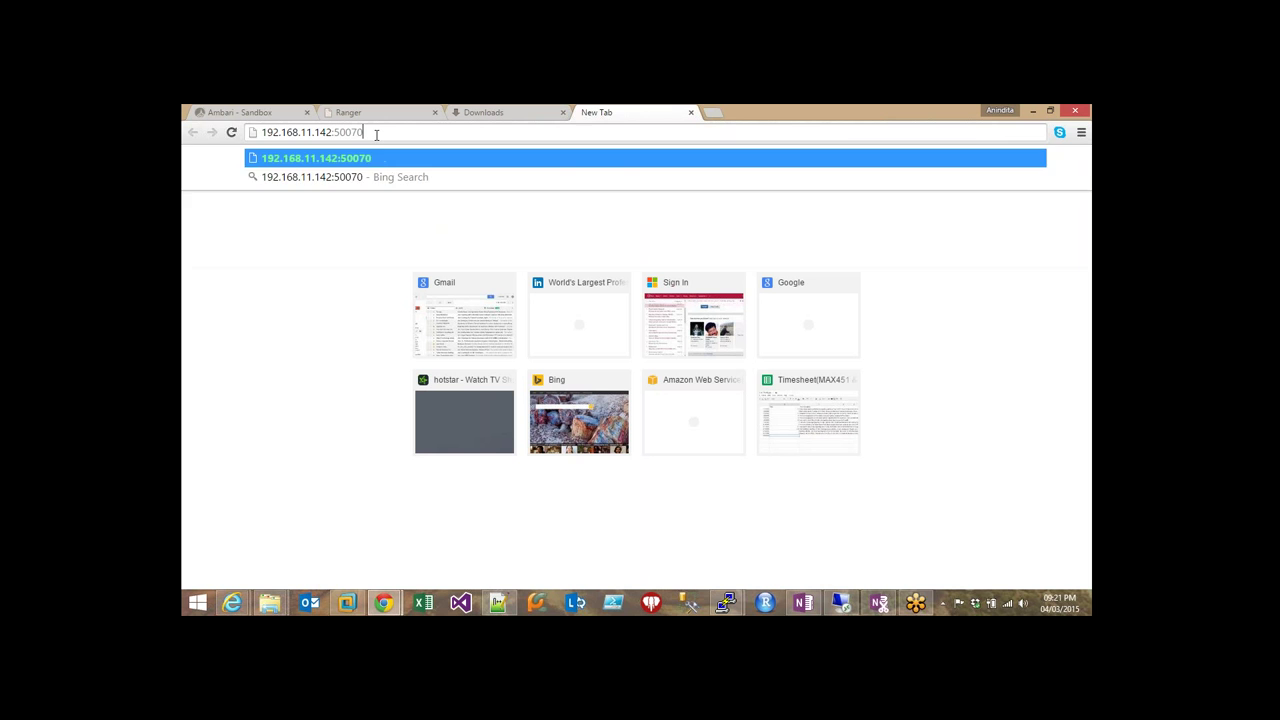
pyautogui.press('Return')
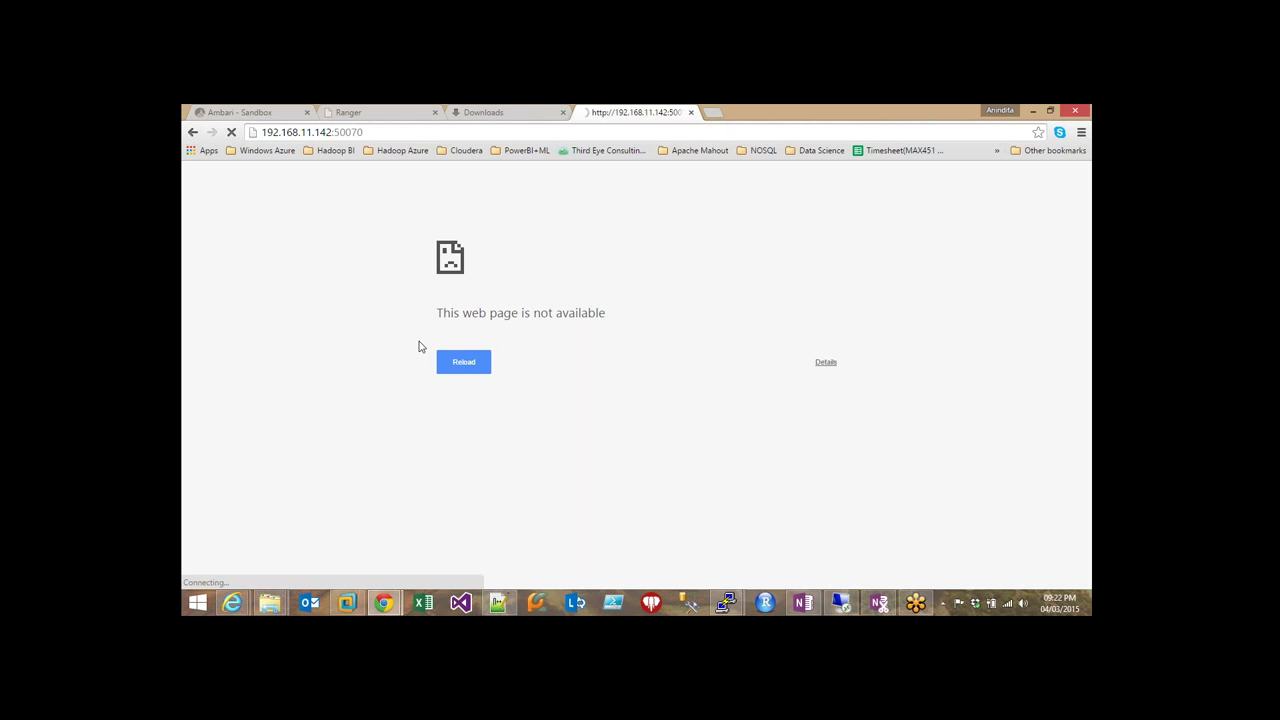
# Change the host to 192.168.11.134 and load the NameNode UI on port 50070.
pyautogui.click(333, 134)
pyautogui.click(333, 134)
pyautogui.press('BackSpace')
pyautogui.press('BackSpace')
pyautogui.press('BackSpace')
pyautogui.press('BackSpace')
pyautogui.press('BackSpace')
pyautogui.press('BackSpace')
pyautogui.press('BackSpace')
pyautogui.press('BackSpace')
pyautogui.press('BackSpace')
pyautogui.press('BackSpace')
pyautogui.press('BackSpace')
pyautogui.press('BackSpace')
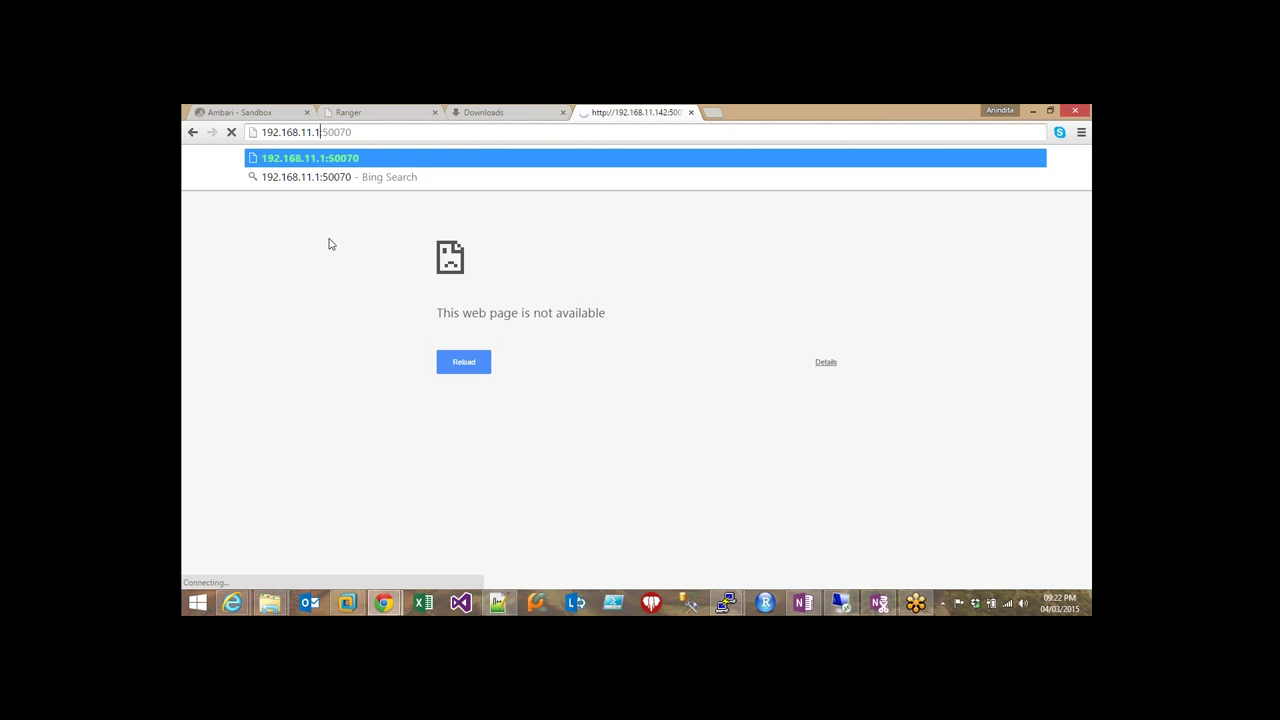
pyautogui.press('BackSpace')
pyautogui.press('BackSpace')
pyautogui.write('san')
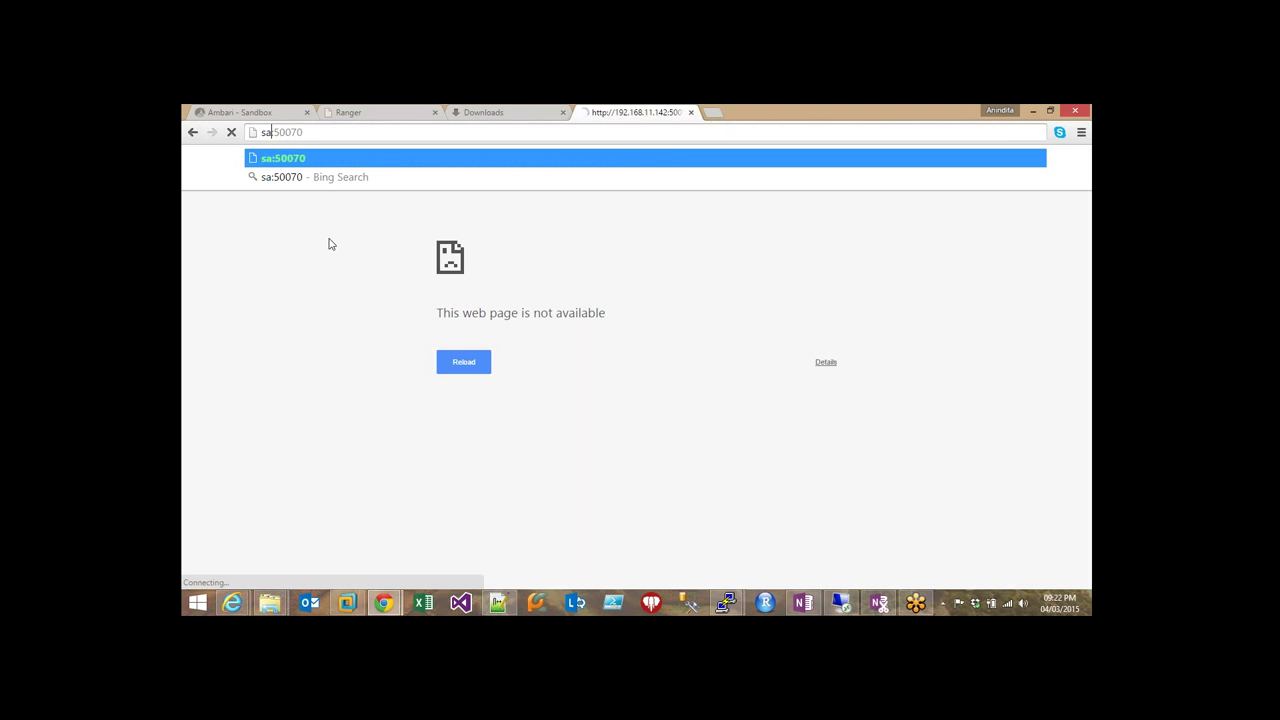
pyautogui.click(346, 603)
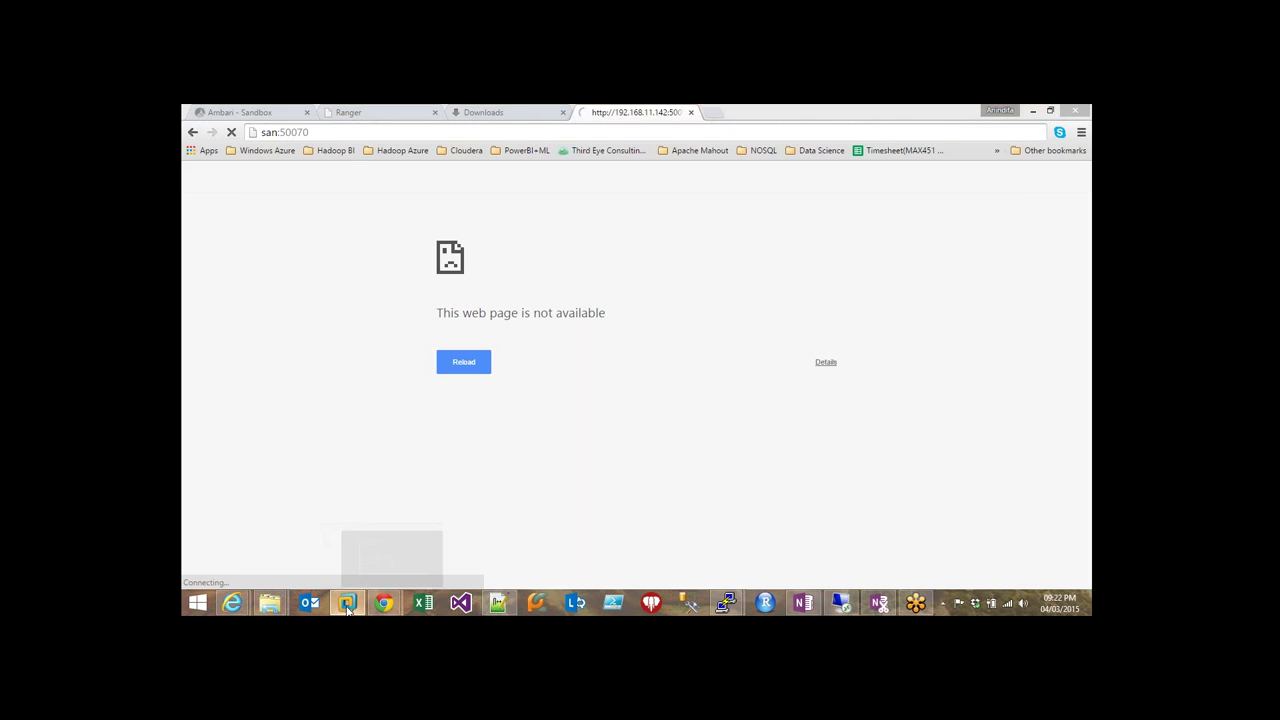
pyautogui.click(346, 603)
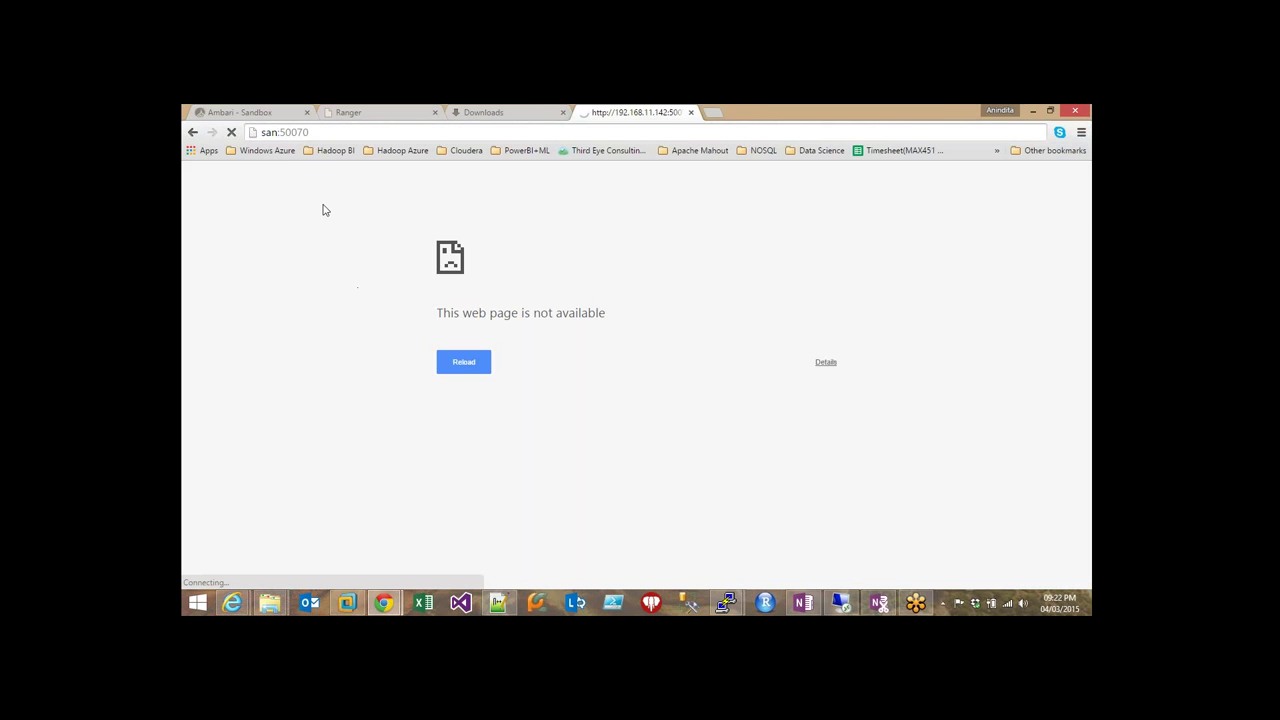
pyautogui.press('BackSpace')
pyautogui.press('BackSpace')
pyautogui.press('BackSpace')
pyautogui.write('192.')
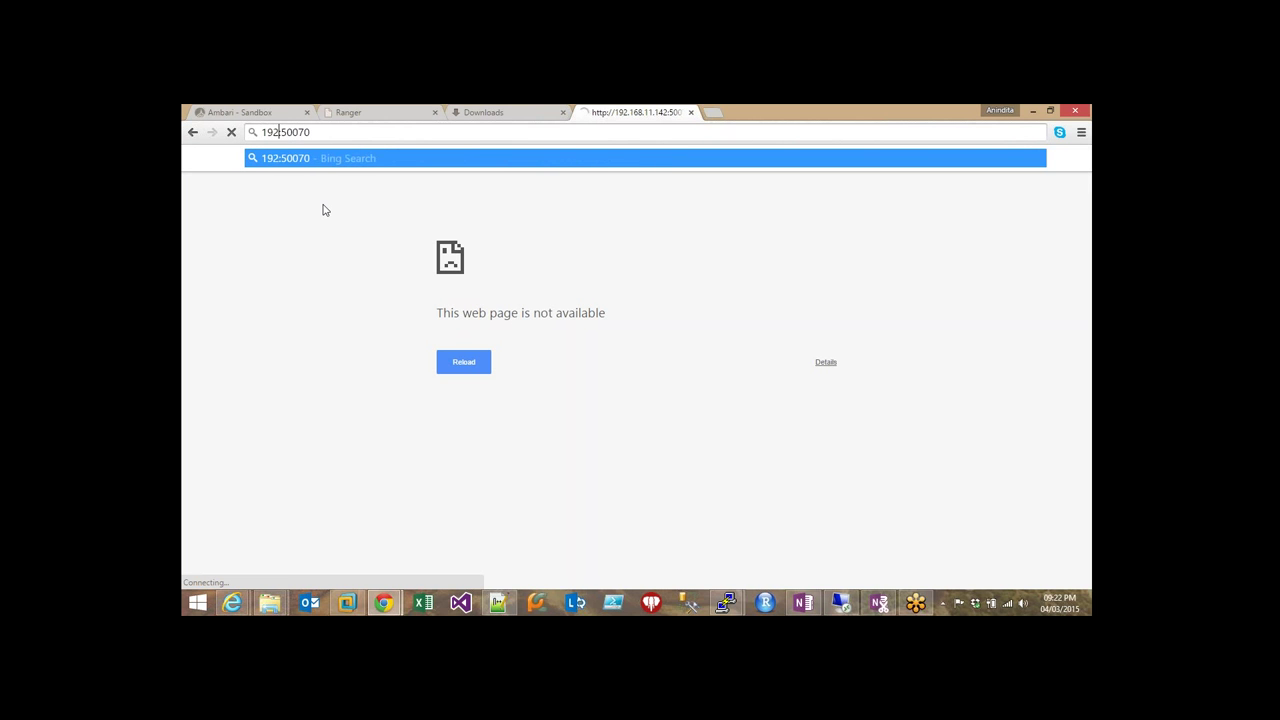
pyautogui.write('168.11.')
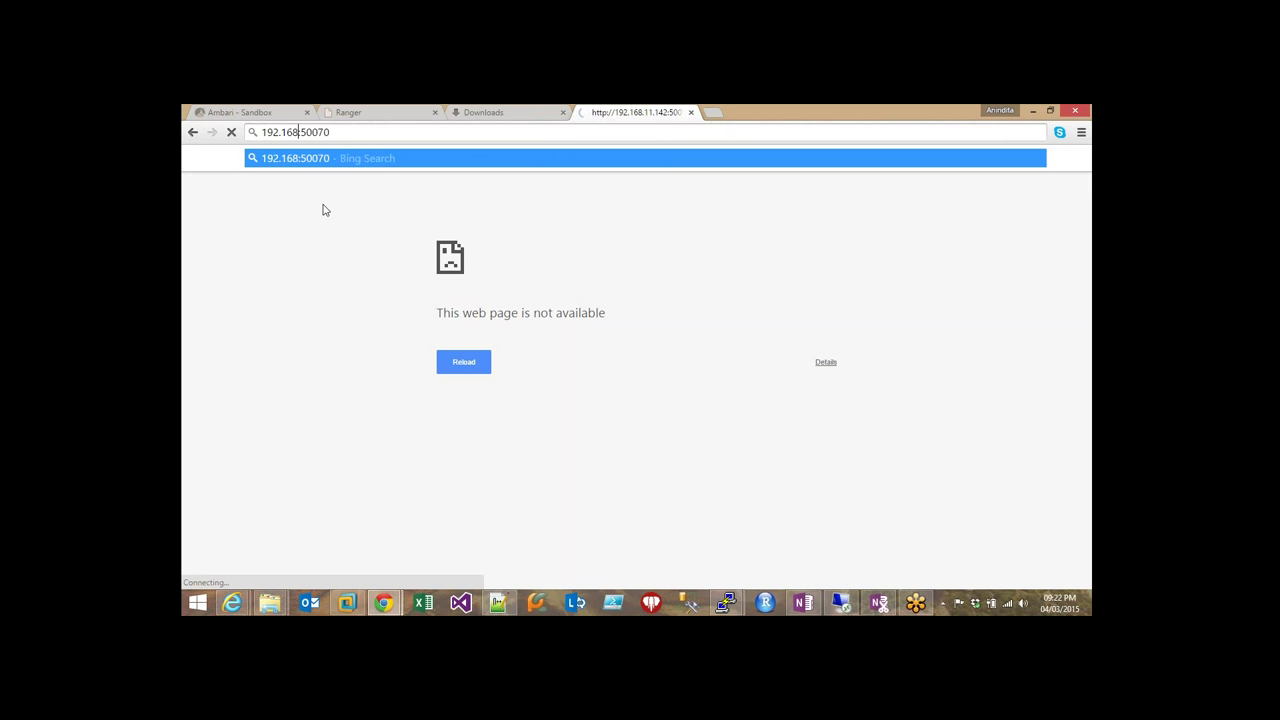
pyautogui.write('134')
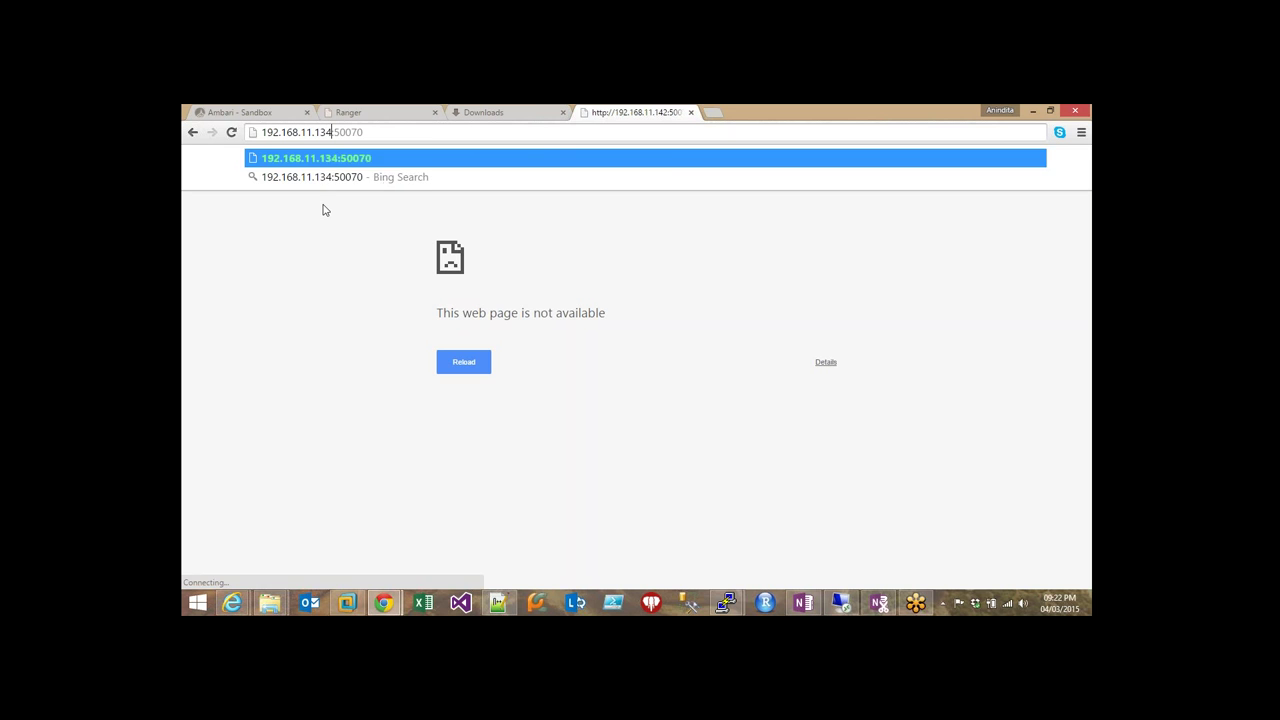
pyautogui.press('Return')
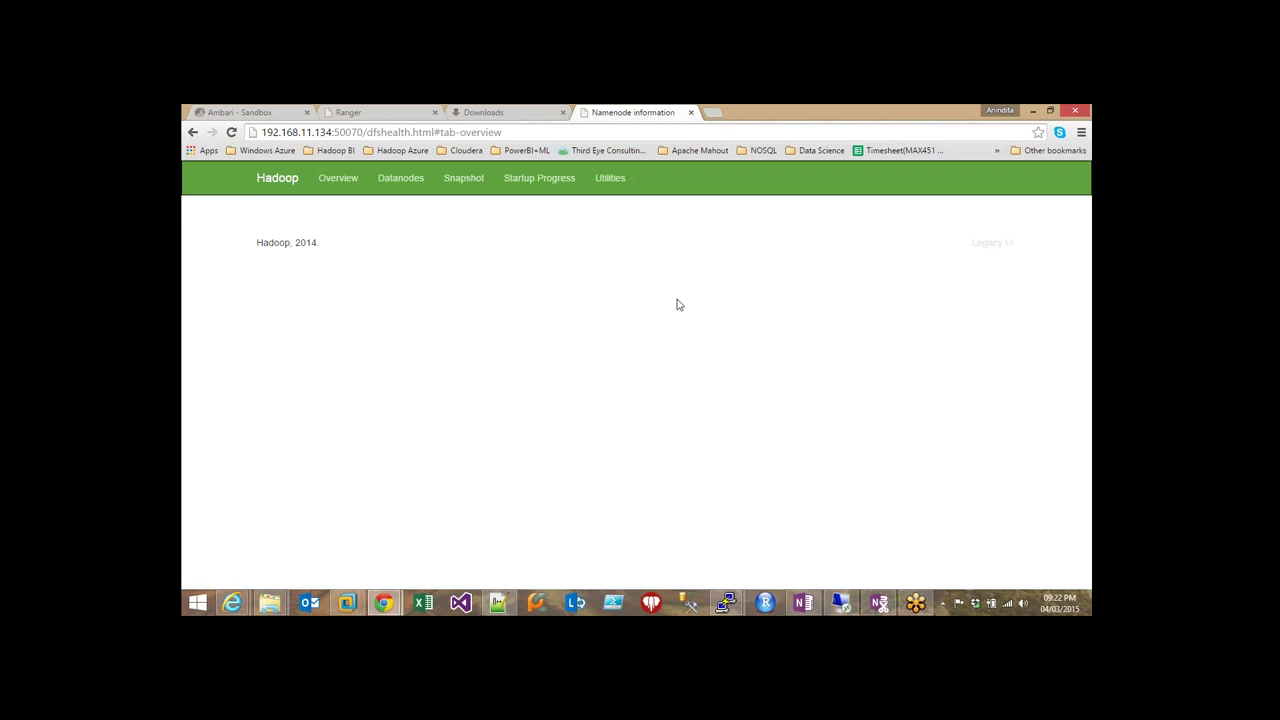
# Confirm the NameNode Overview reports sandbox.hortonworks.com:8020 as active, then open a blank tab.
pyautogui.scroll(1, 677, 304)
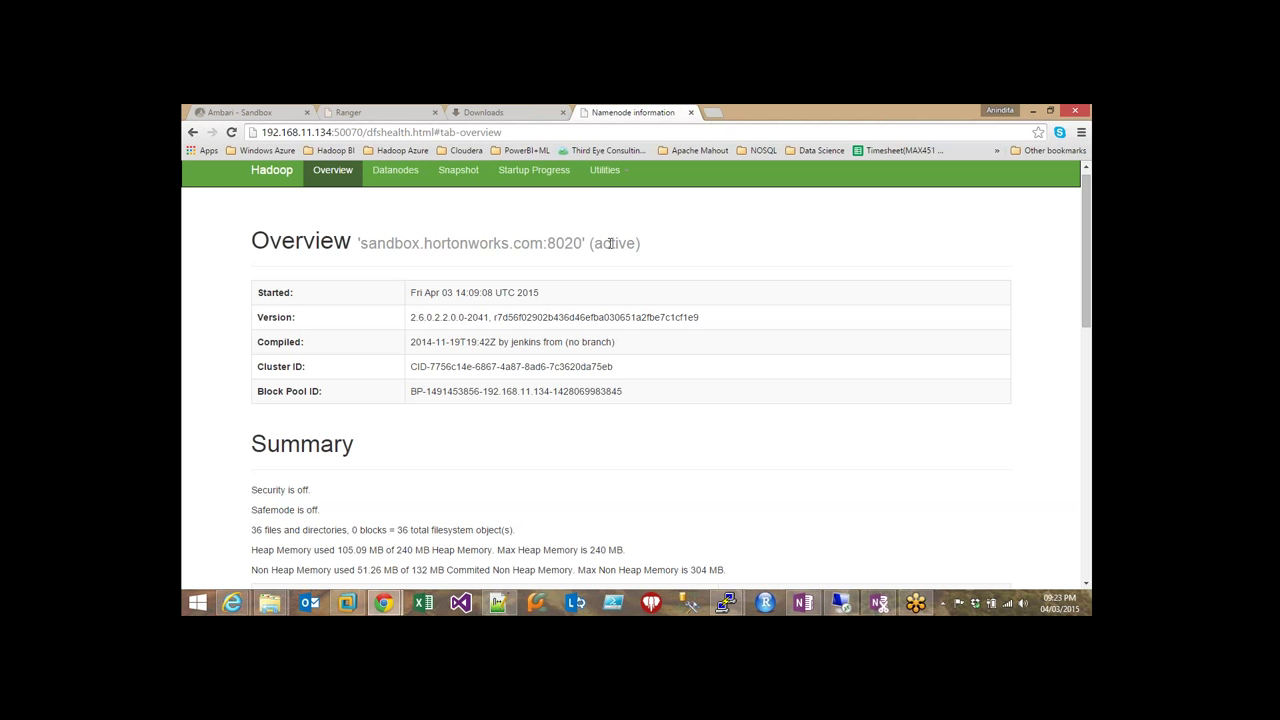
pyautogui.click(713, 112)
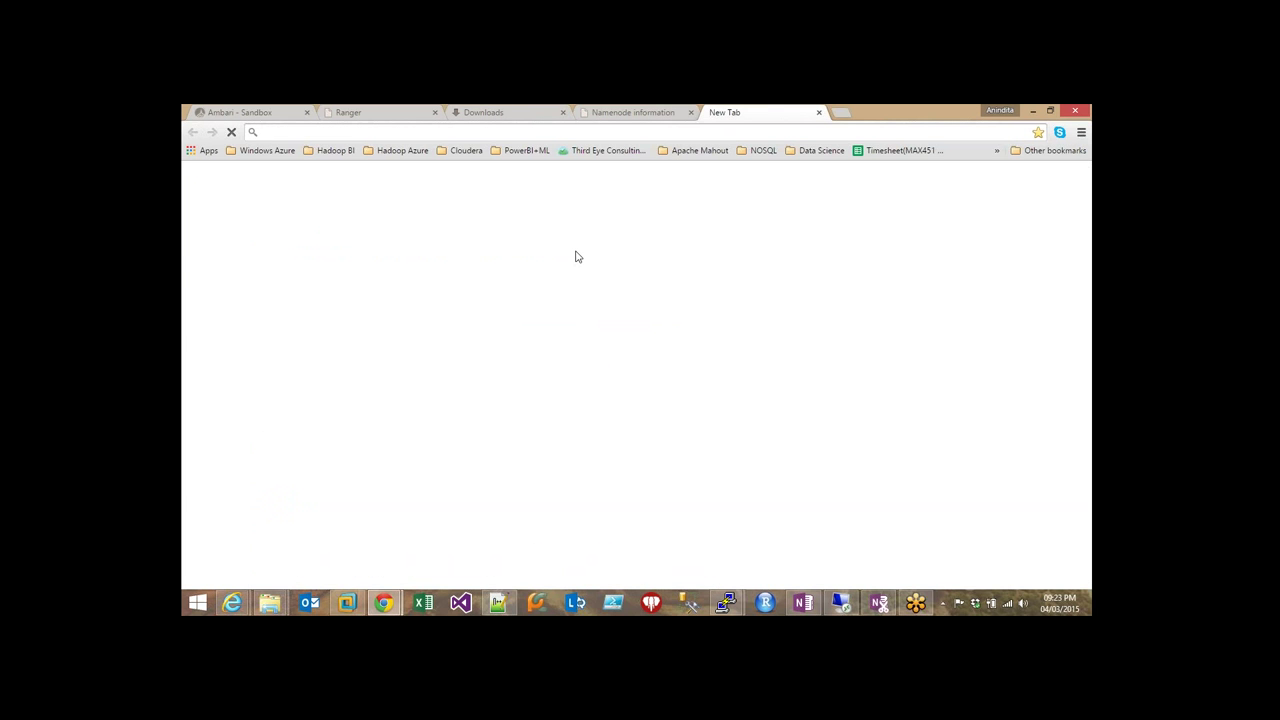
# Load Hue at 192.168.11.134:8000 to view the HDP 2.2 component versions.
pyautogui.write('192.168.11.131:8000')
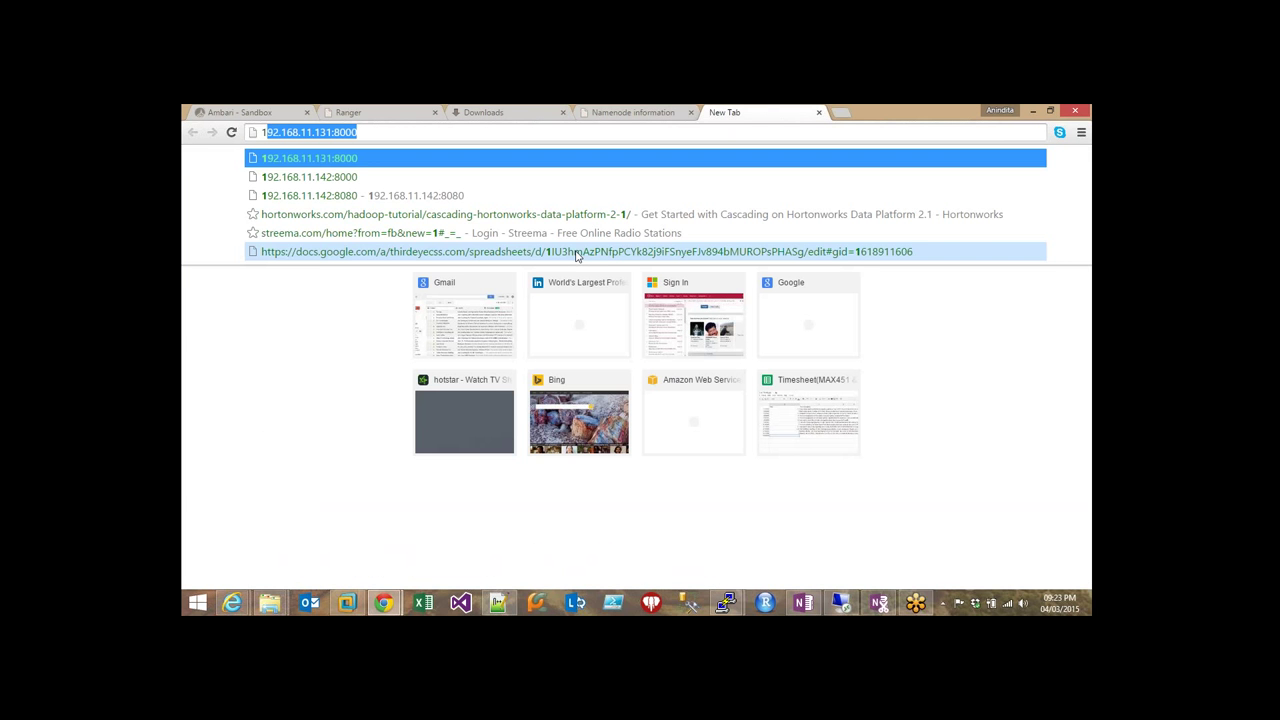
pyautogui.click(334, 134)
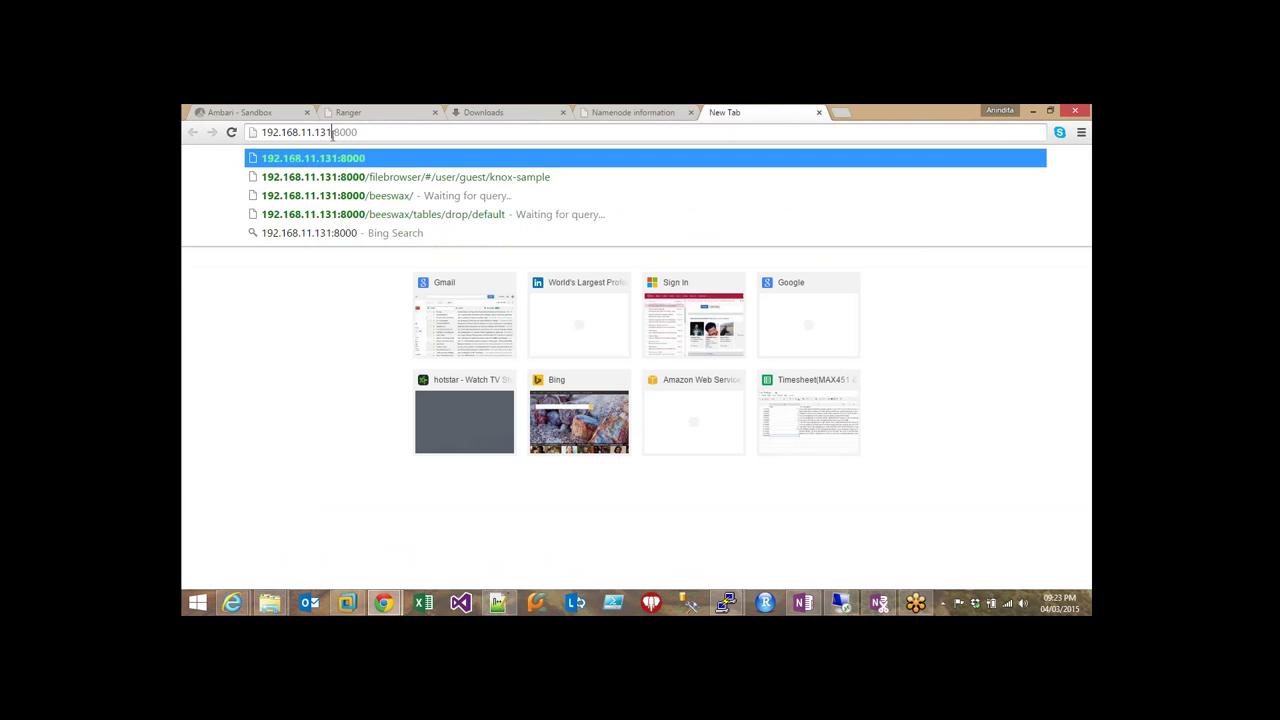
pyautogui.press('BackSpace')
pyautogui.write('4')
pyautogui.press('Return')
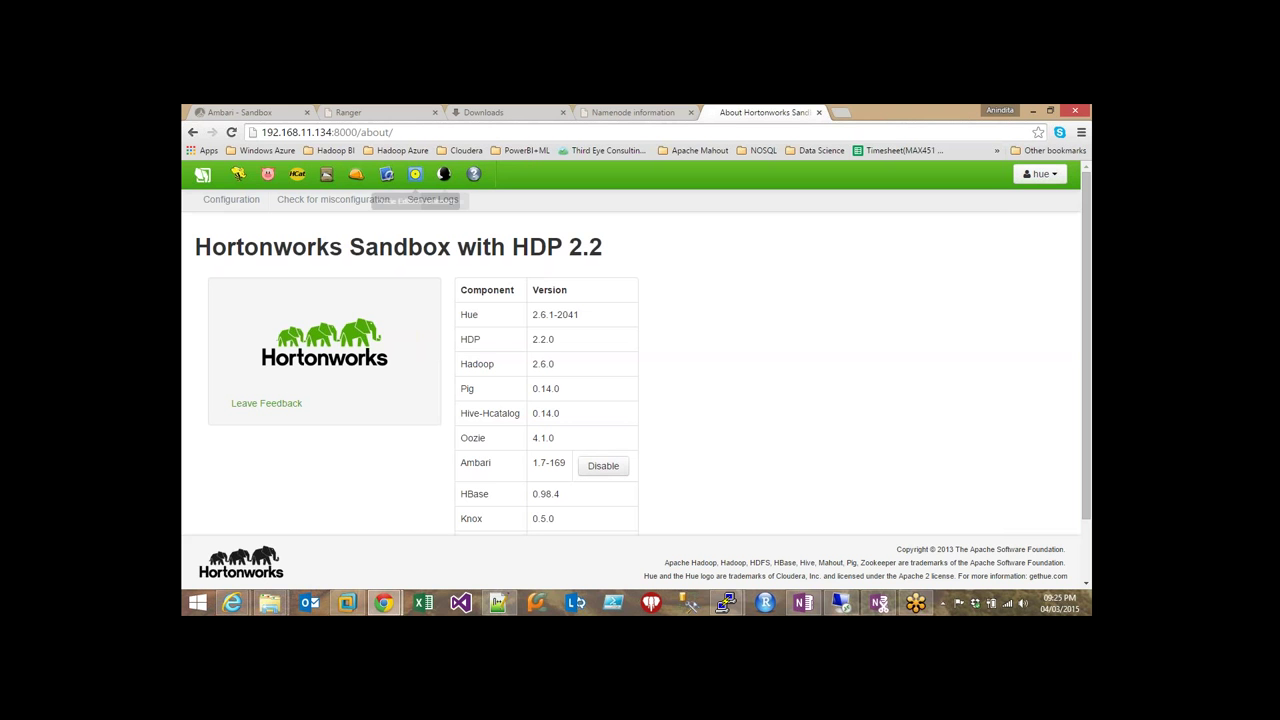
# In OneNote, add the heading 'Operating a namenode HA cluster' with a numbered list: JournalNodes, Namenodes, DataNodes.
pyautogui.click(803, 603)
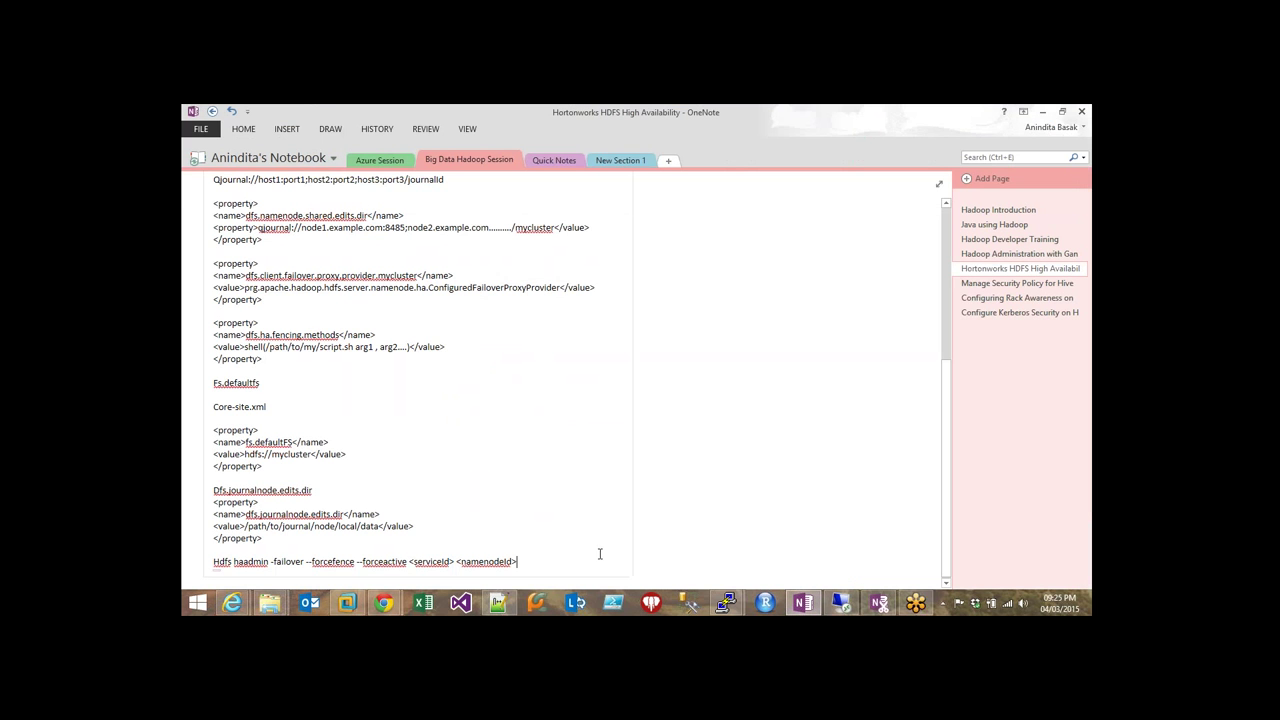
pyautogui.press('Return')
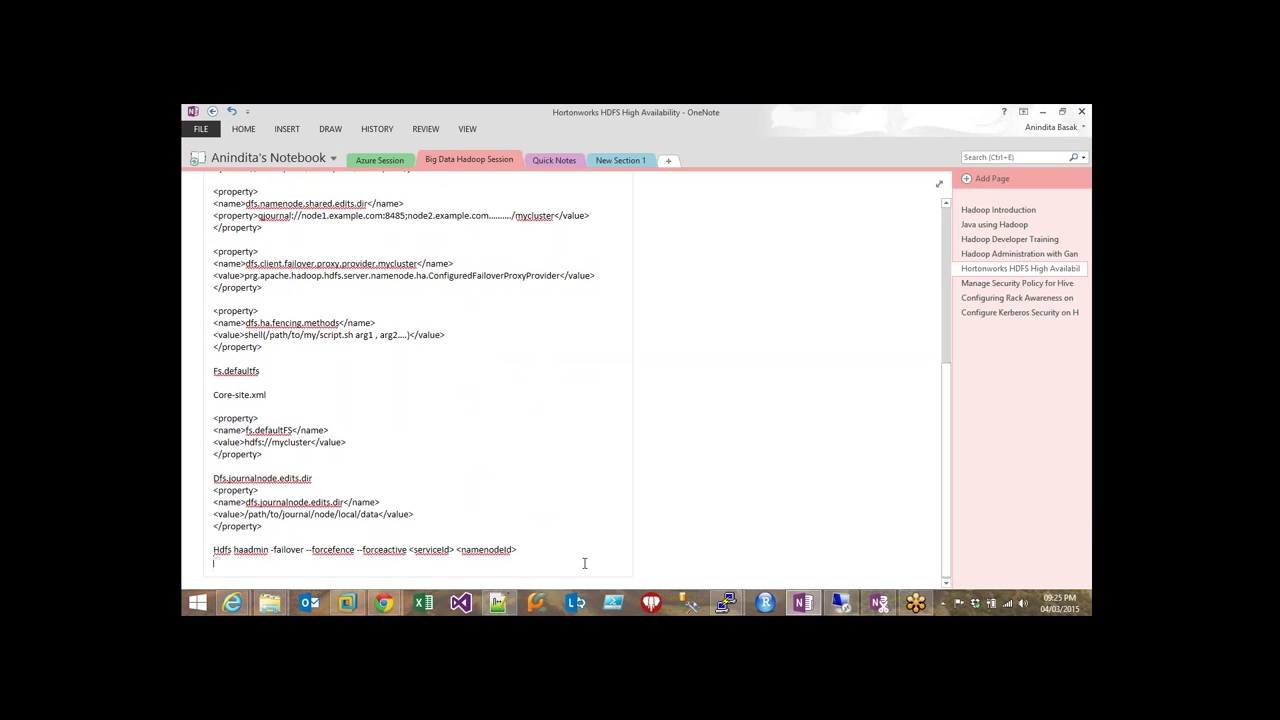
pyautogui.press('Return')
pyautogui.write('Operating')
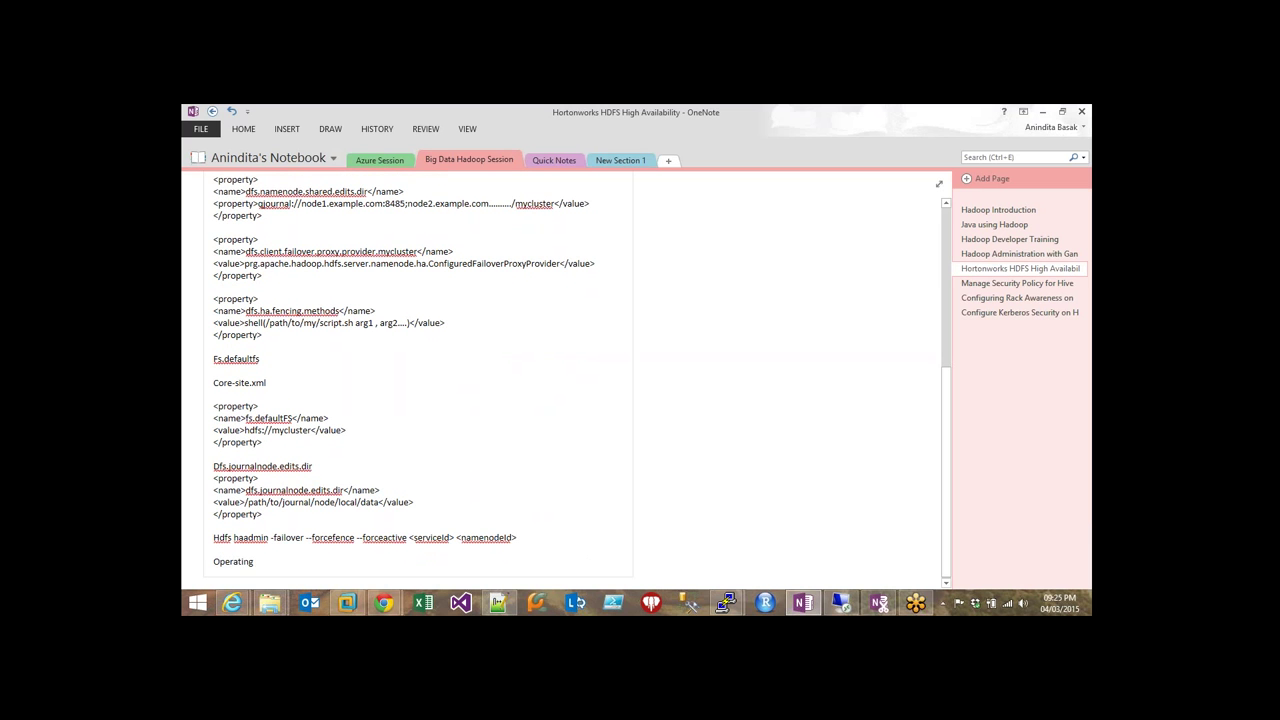
pyautogui.write(' a namenode HA c')
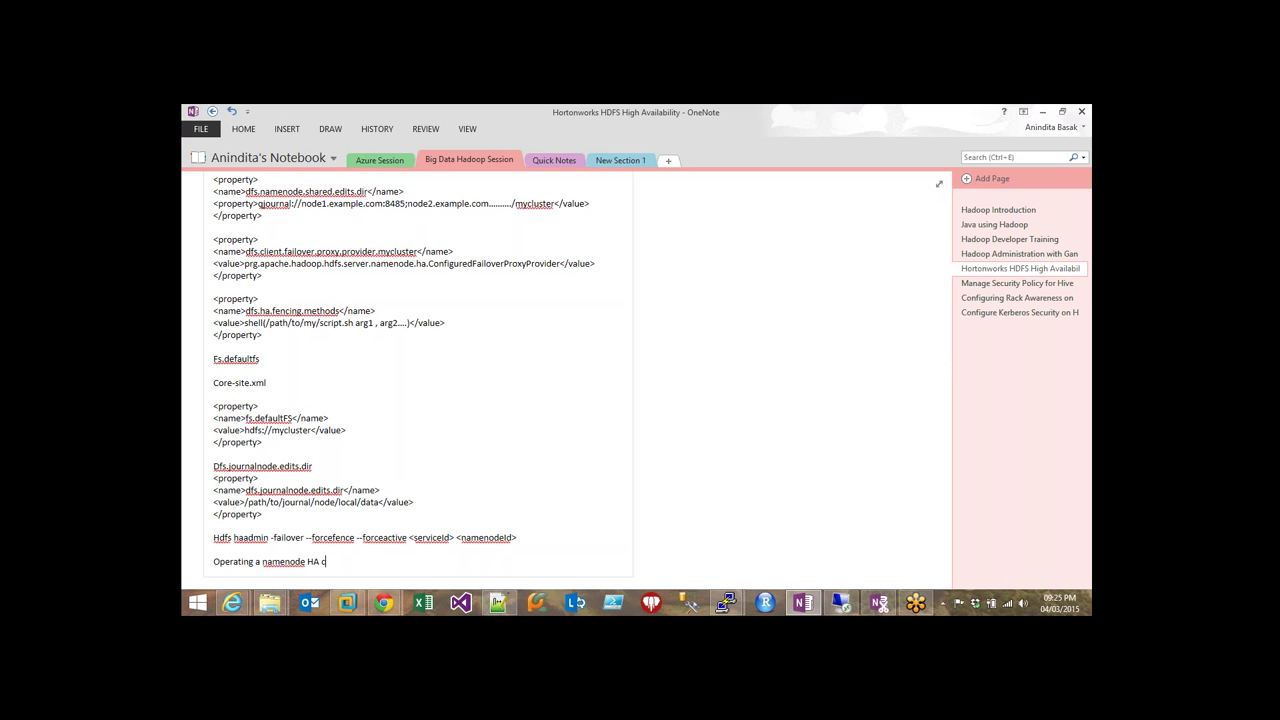
pyautogui.write('luster')
pyautogui.press('Return')
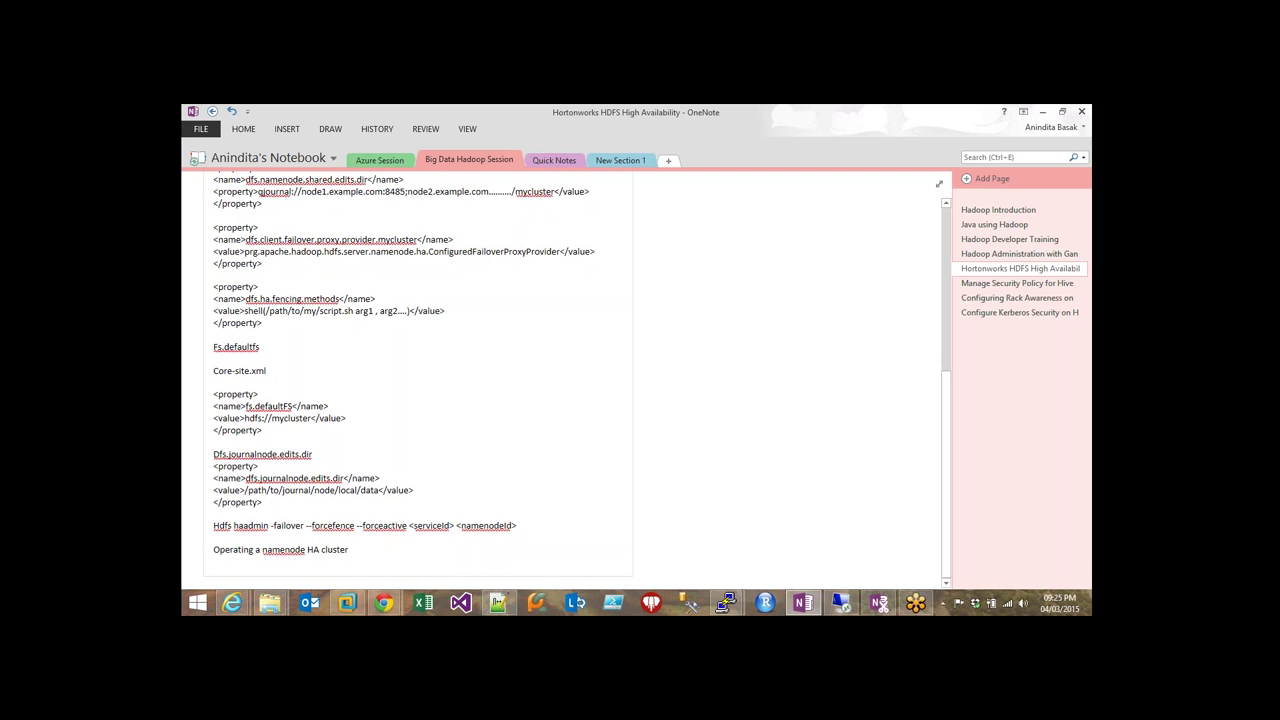
pyautogui.write('1. ')
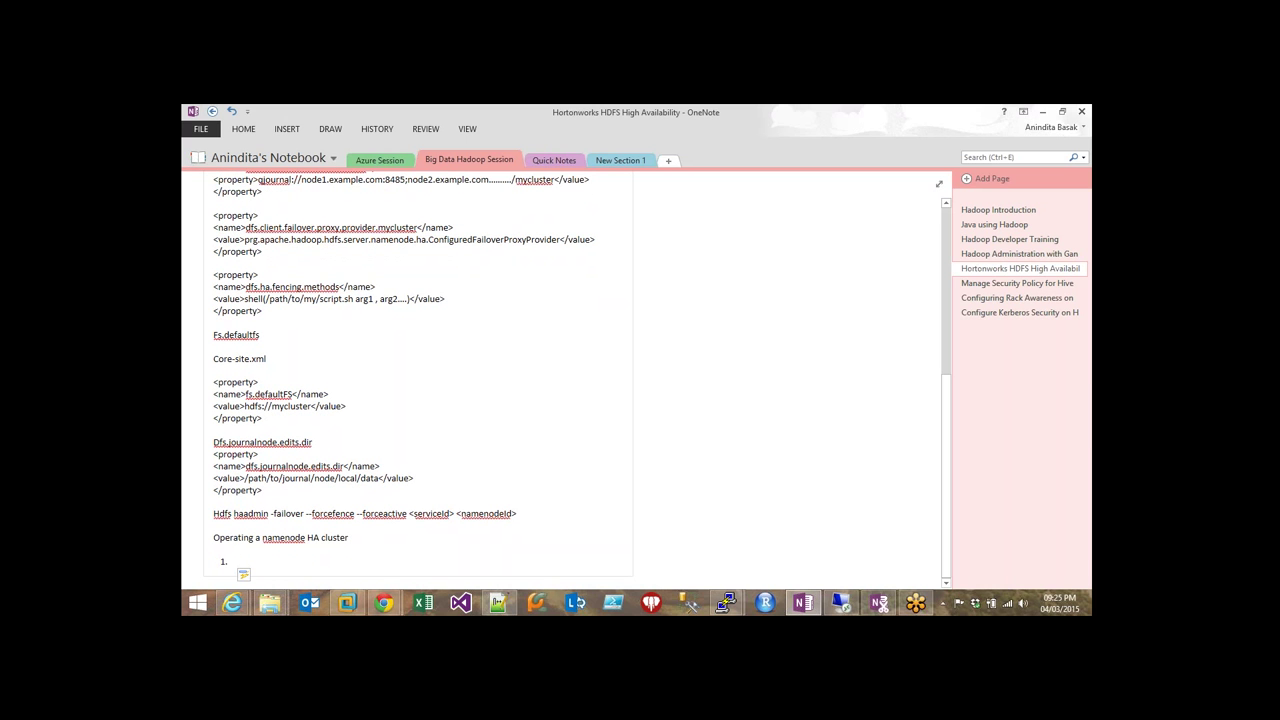
pyautogui.write('JournalNodes')
pyautogui.press('Return')
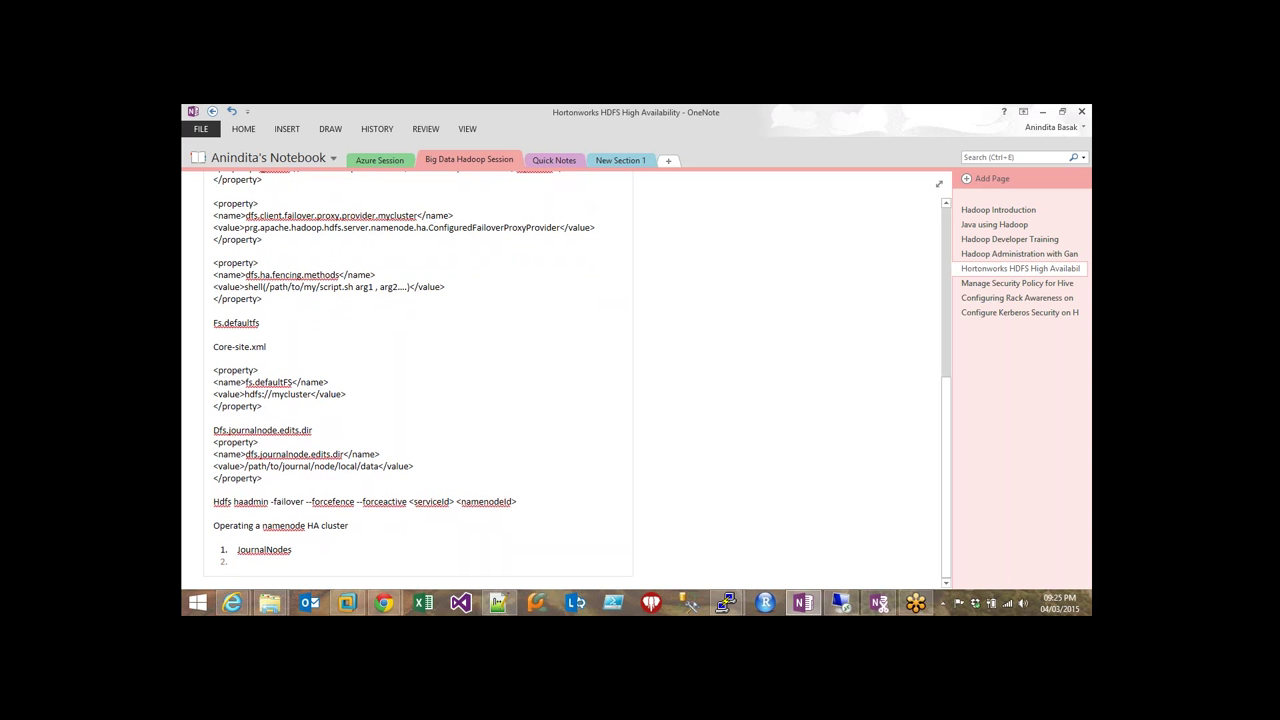
pyautogui.write('Namenodes')
pyautogui.press('Return')
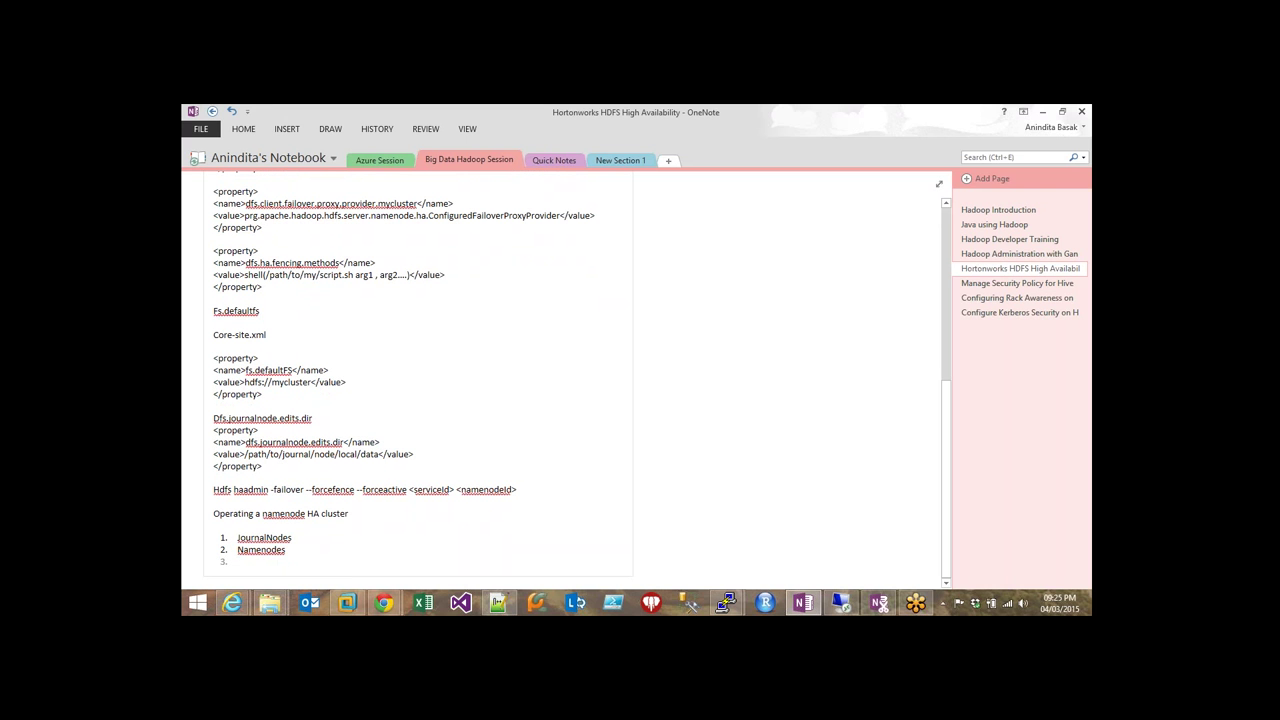
pyautogui.write('DataNodes')
# Return to Chrome and show the Namenode information tab.
pyautogui.moveTo(384, 602)
pyautogui.click(484, 540)
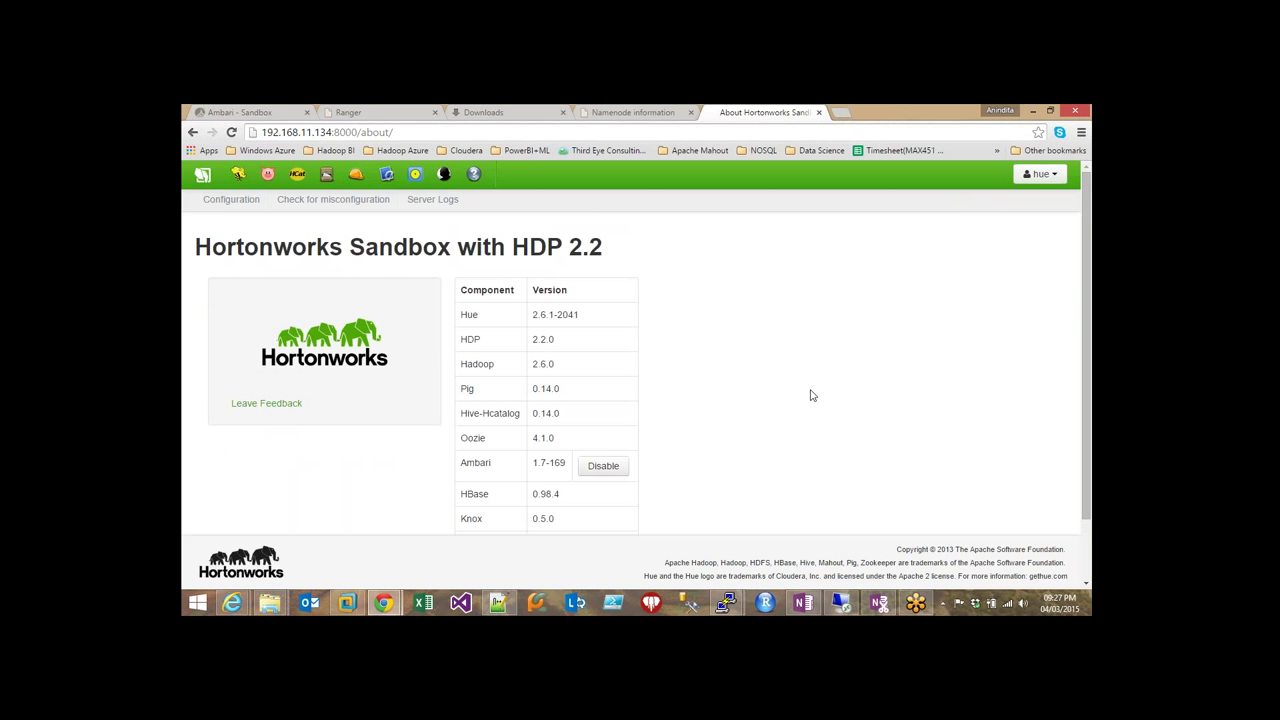
pyautogui.click(651, 112)
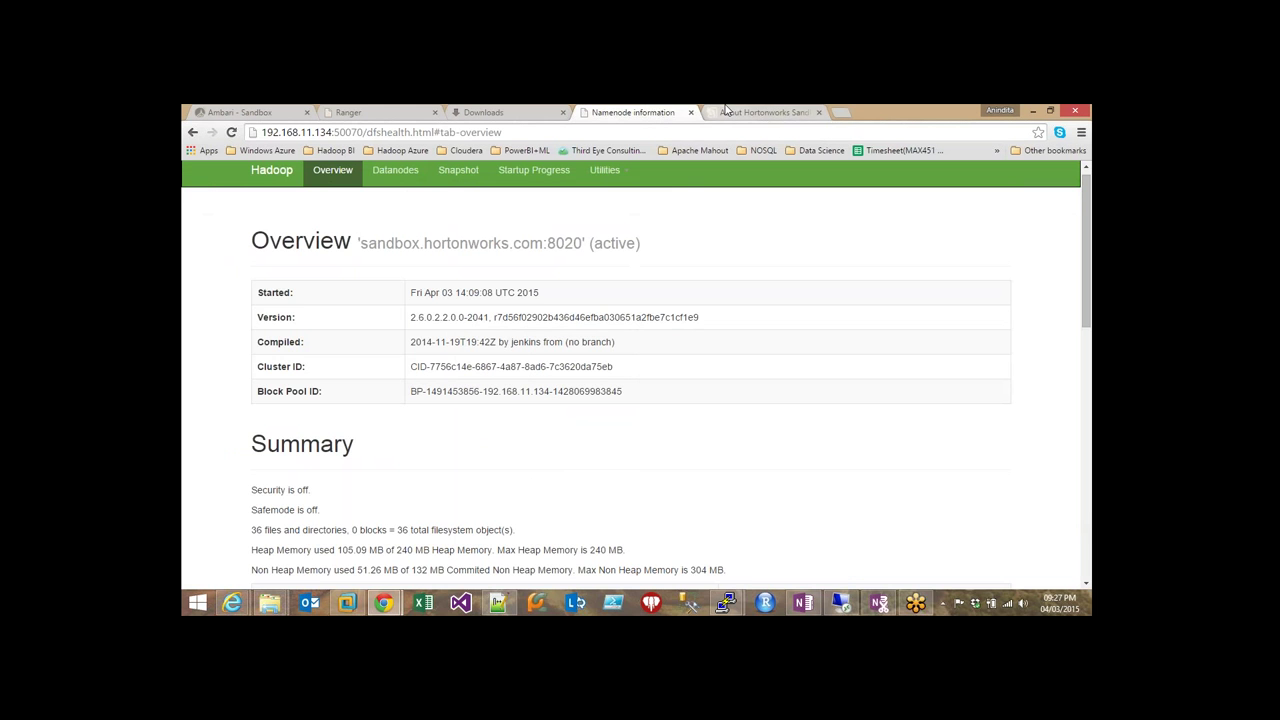
# Go through the Downloads and Ranger tabs and back to Ambari's Enable Security Wizard.
pyautogui.click(764, 112)
pyautogui.click(500, 112)
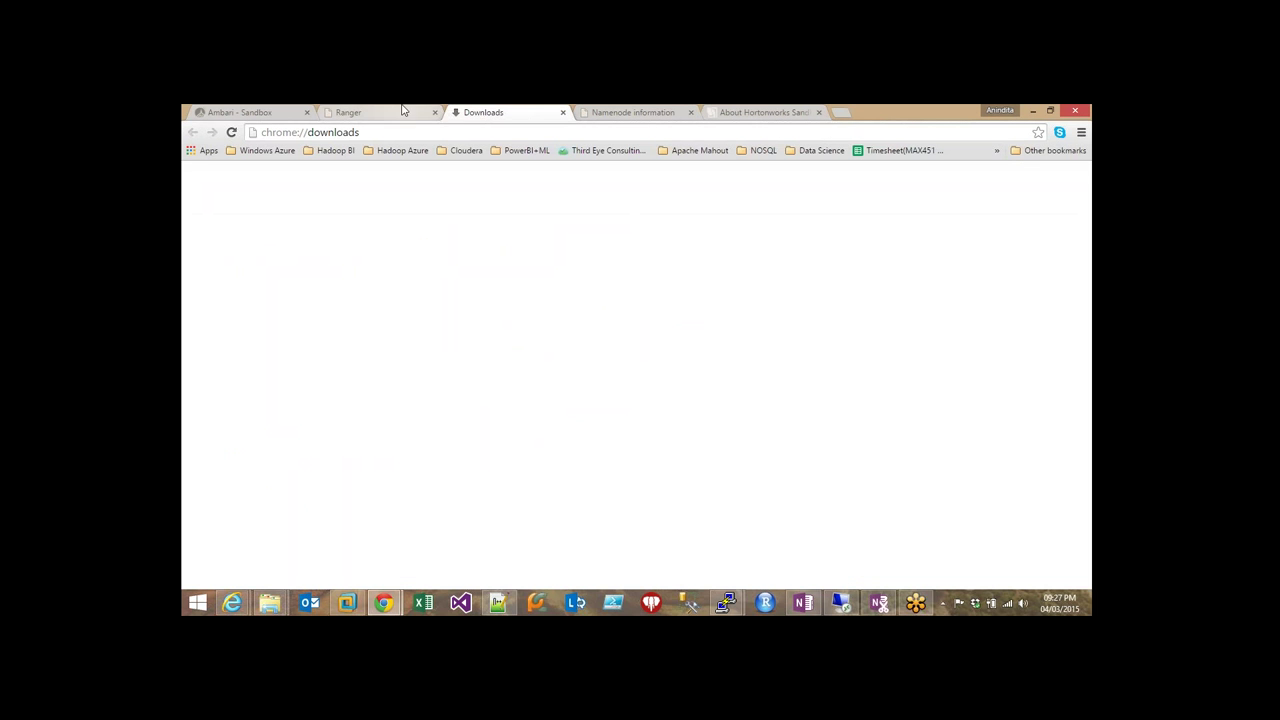
pyautogui.click(380, 112)
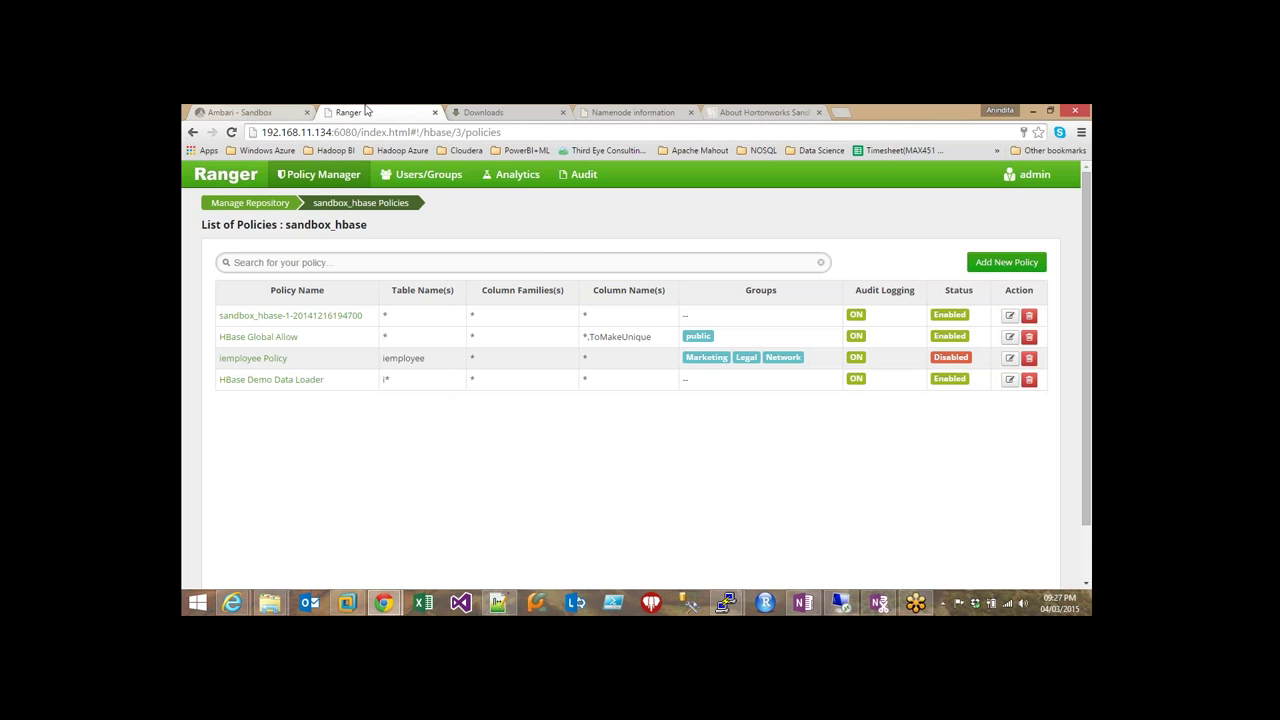
pyautogui.click(261, 112)
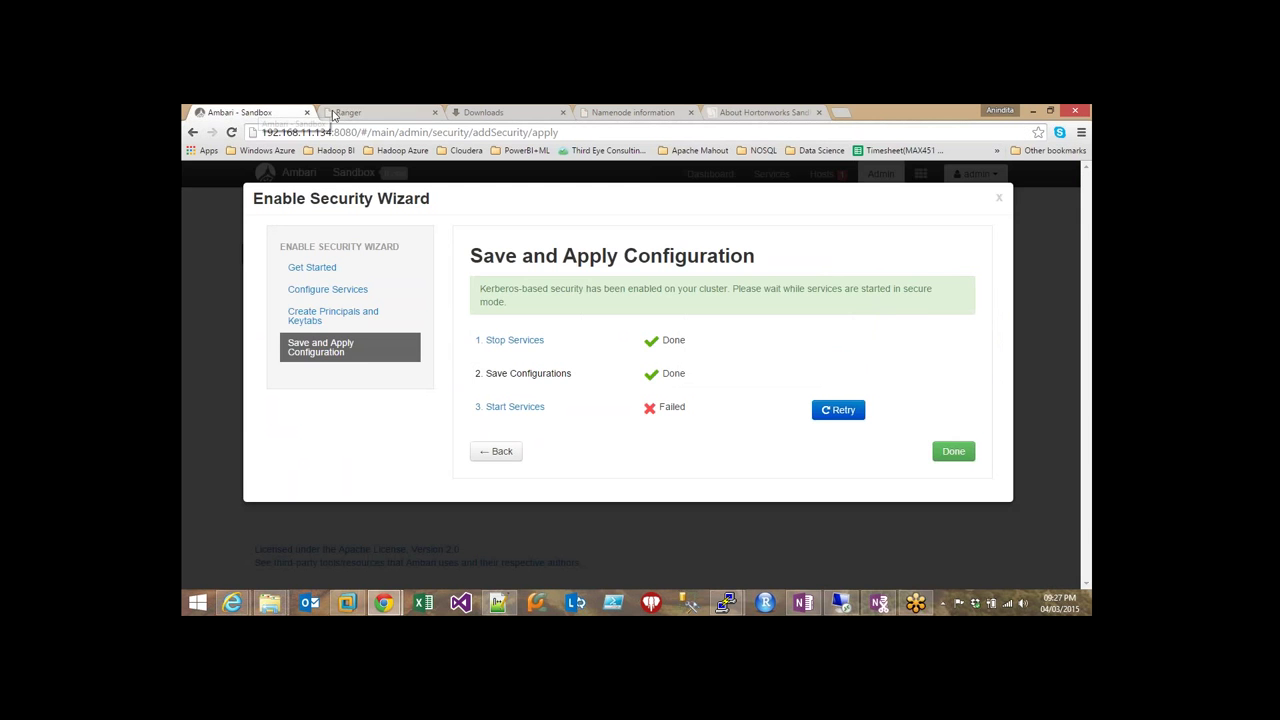
pyautogui.click(358, 112)
pyautogui.click(199, 111)
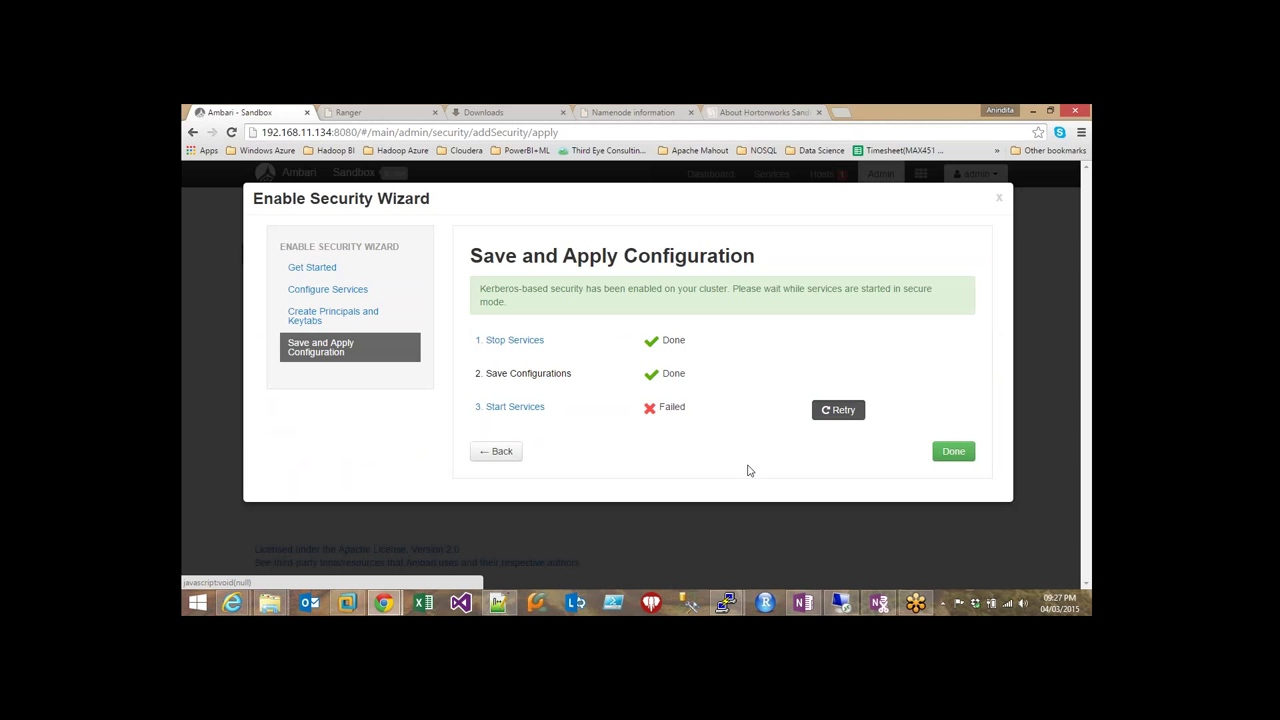
# Retry the failed Start Services step, then view Chrome's downloads list.
pyautogui.click(836, 410)
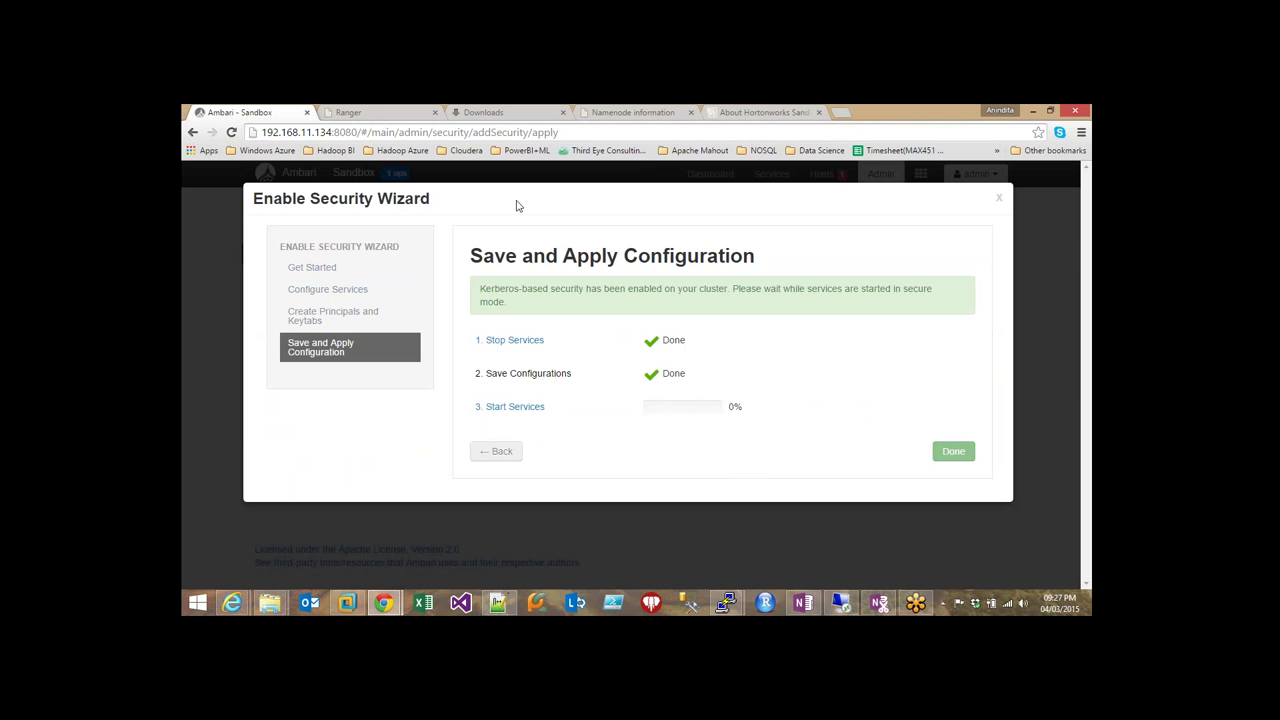
pyautogui.click(377, 112)
pyautogui.click(483, 112)
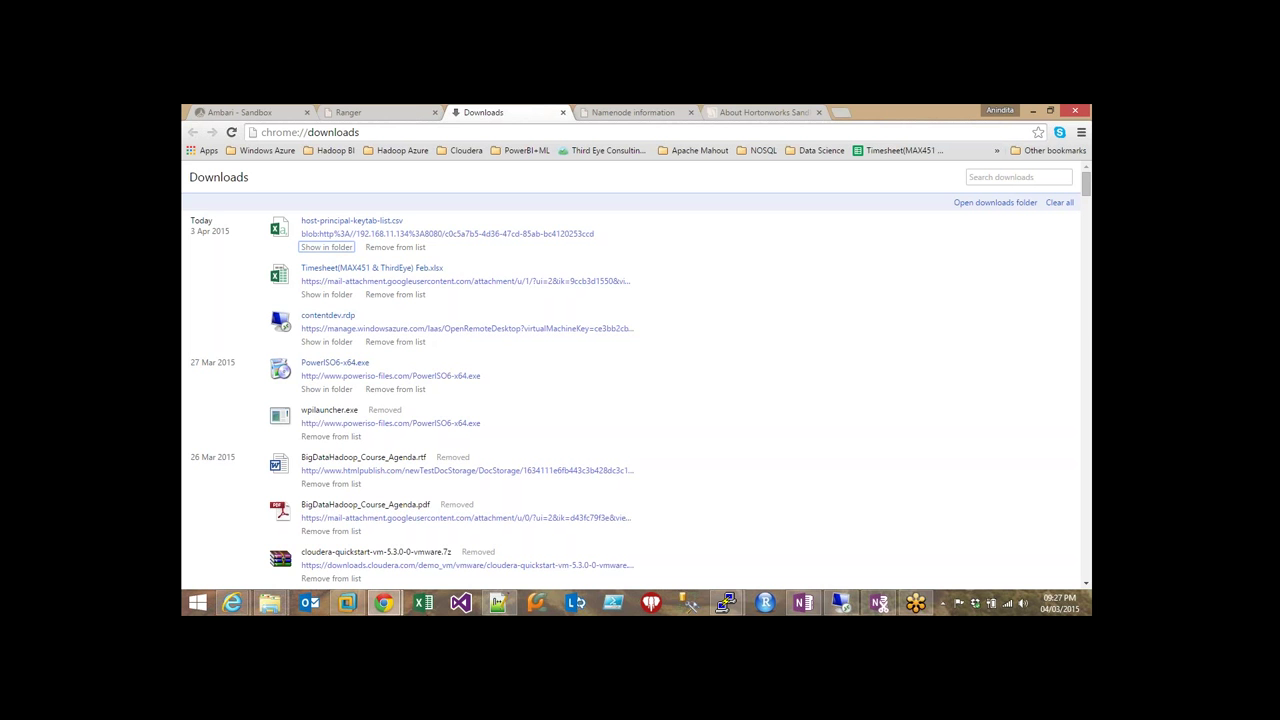
# Cycle through the Namenode information and Ranger HBase policy tabs.
pyautogui.hotkey('ctrl', 'Tab')
pyautogui.click(533, 111)
pyautogui.click(370, 112)
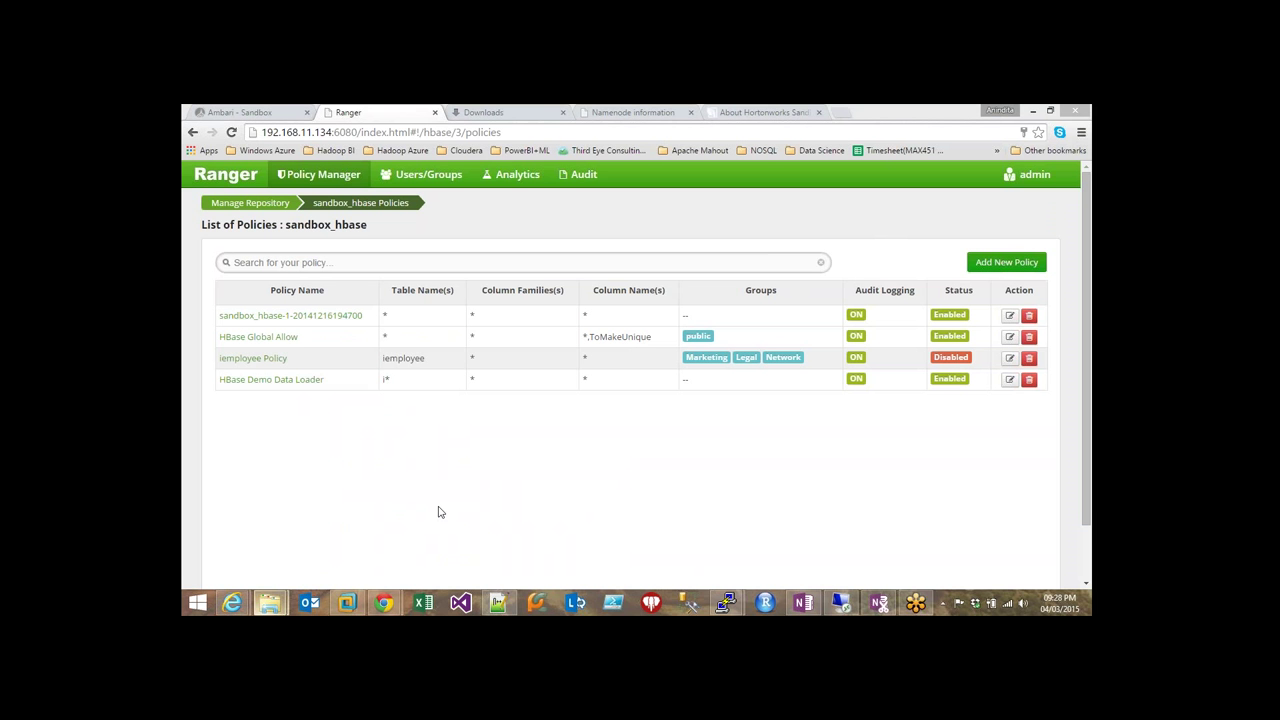
# Bring the PuTTY sandbox session forward and clear the terminal with 'clear'.
pyautogui.press('super')
pyautogui.moveTo(726, 602)
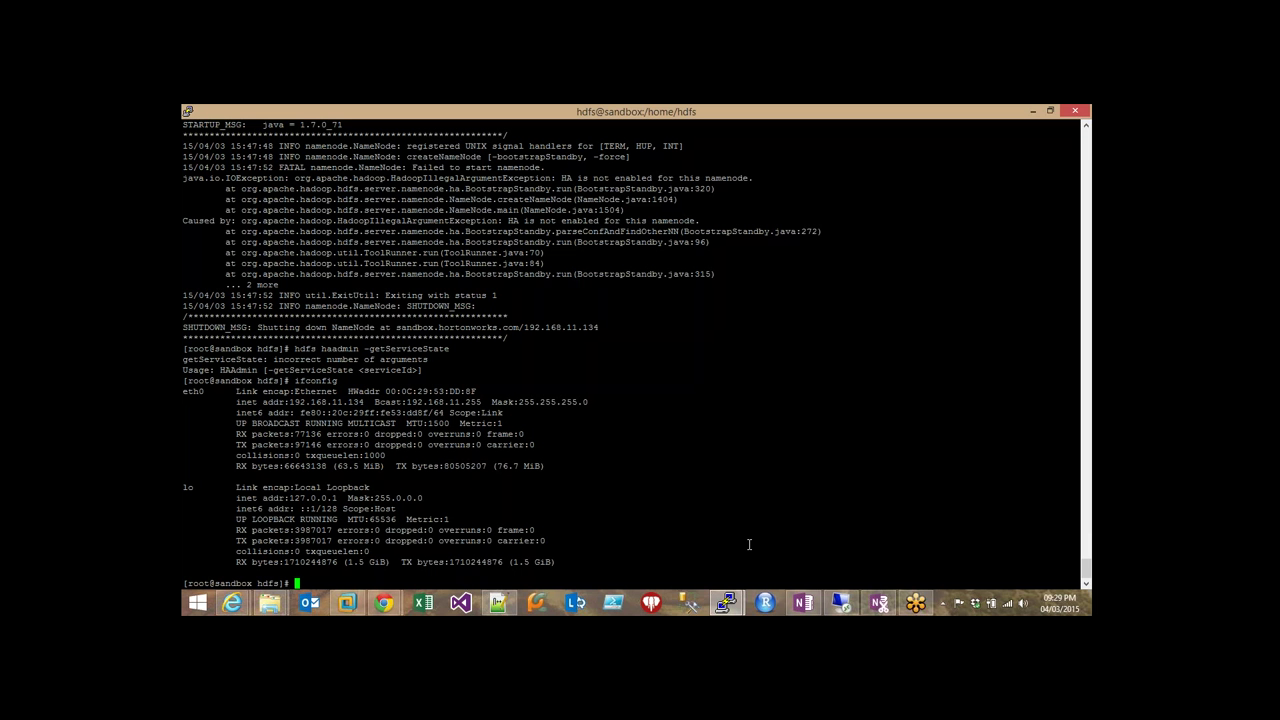
pyautogui.write('clear')
pyautogui.press('Return')
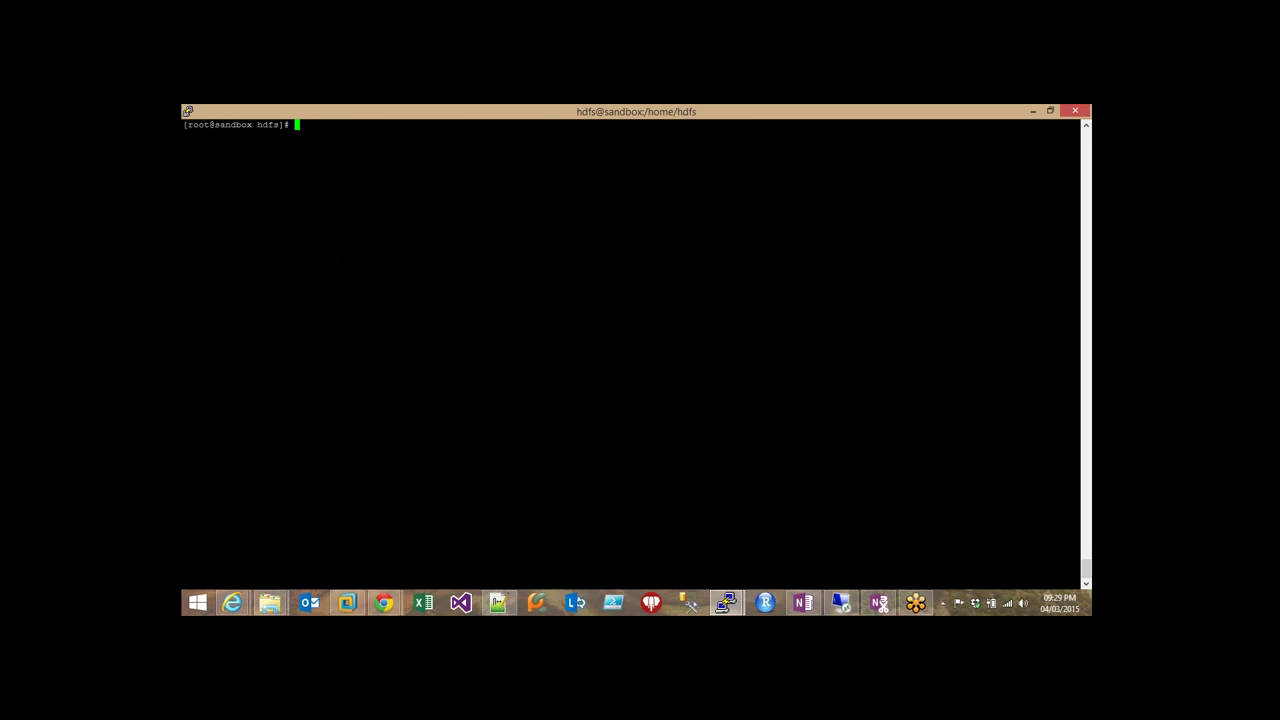
pyautogui.click(269, 602)
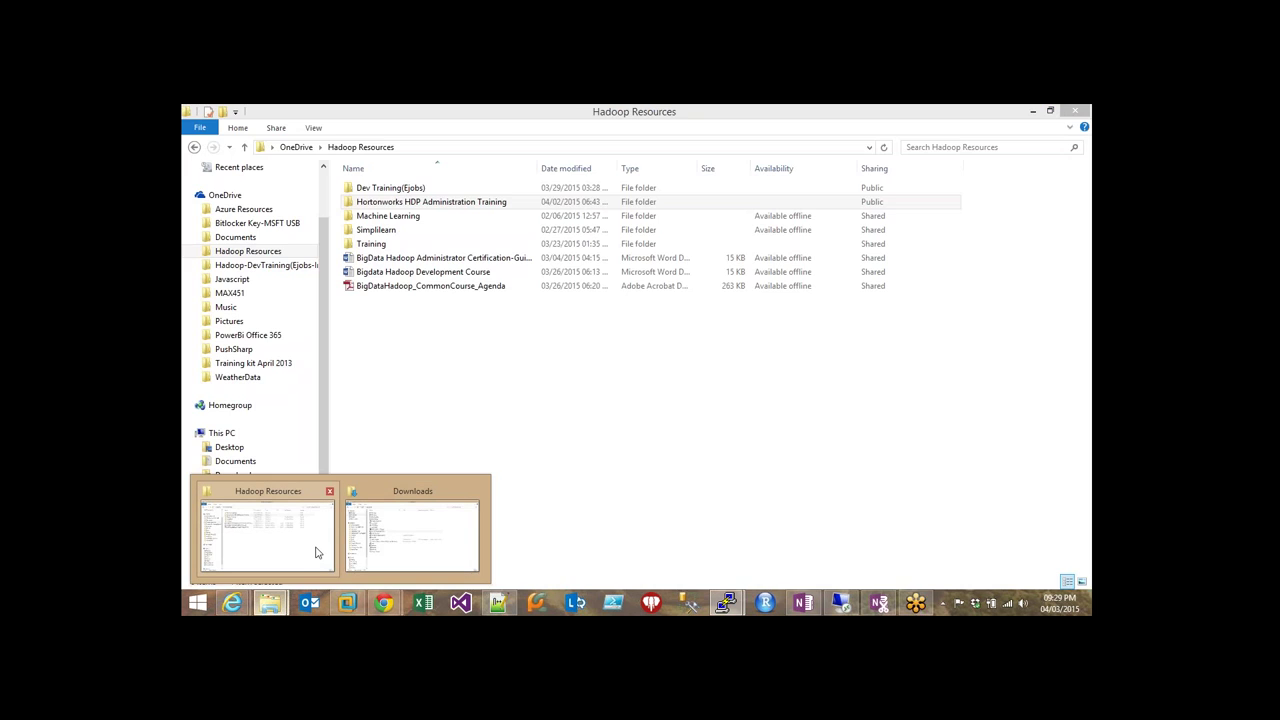
# Create a Class-3rdApril folder inside Hortonworks HDP Administration Training and open it.
pyautogui.click(280, 540)
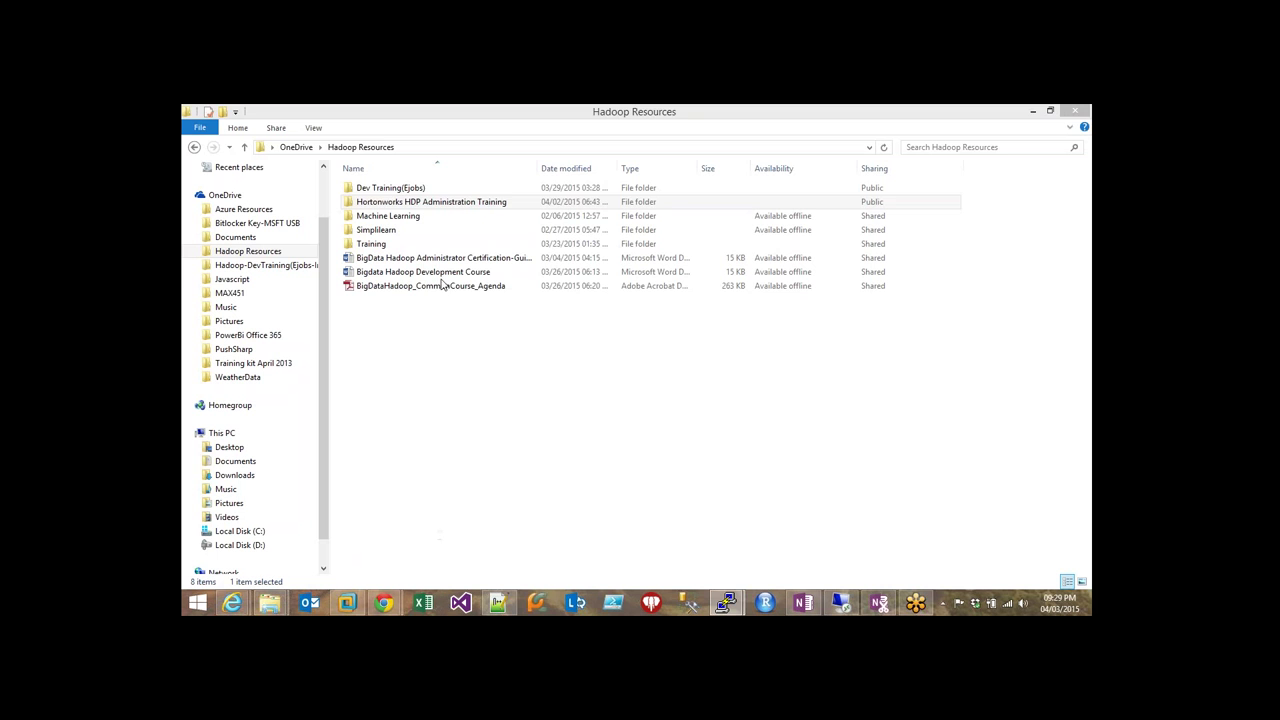
pyautogui.click(466, 204)
pyautogui.press('Return')
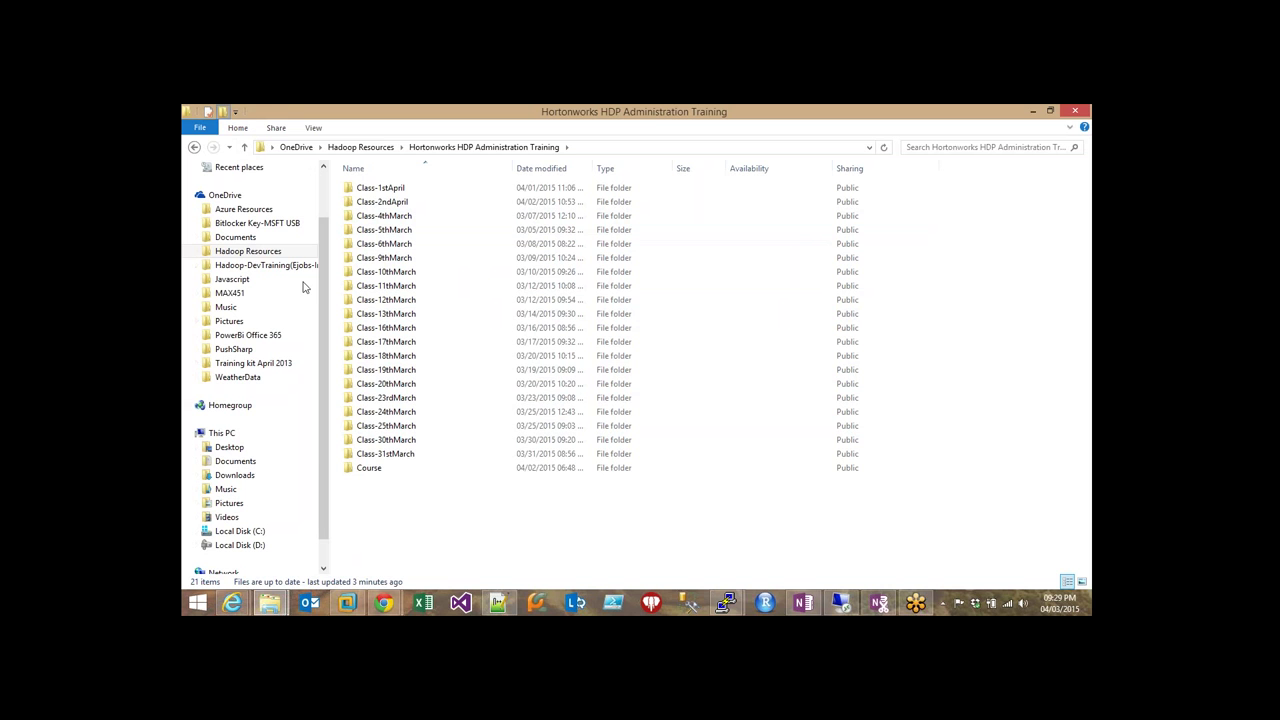
pyautogui.hotkey('ctrl', 'shift', 'n')
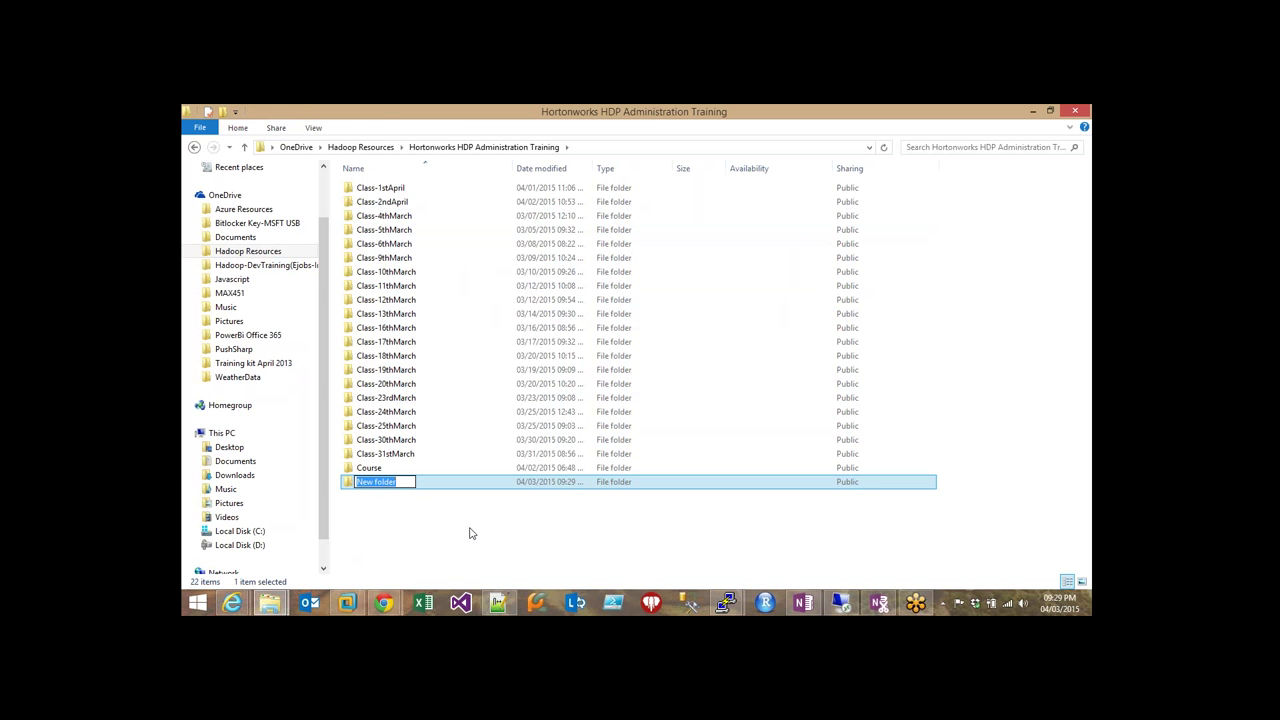
pyautogui.press('BackSpace')
pyautogui.write('Class-')
pyautogui.write('4')
pyautogui.write('th')
pyautogui.press('BackSpace')
pyautogui.press('BackSpace')
pyautogui.press('BackSpace')
pyautogui.write('3rdApril')
pyautogui.press('Return')
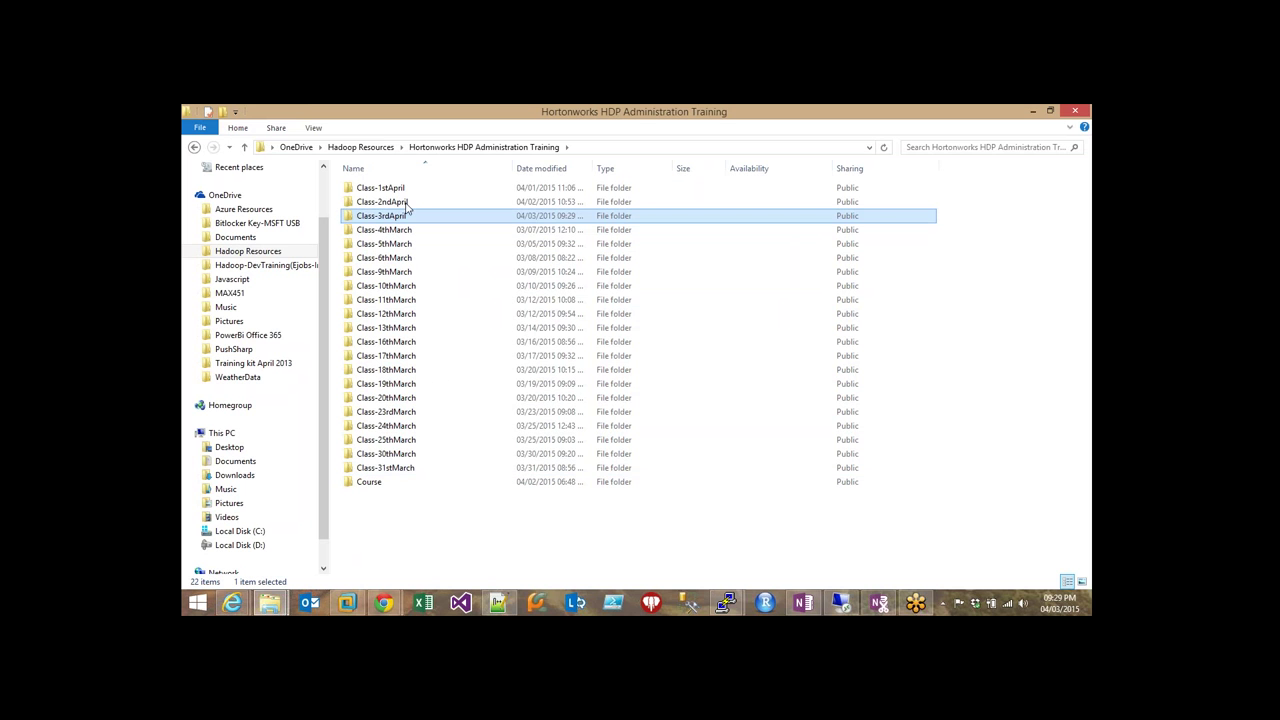
pyautogui.press('Return')
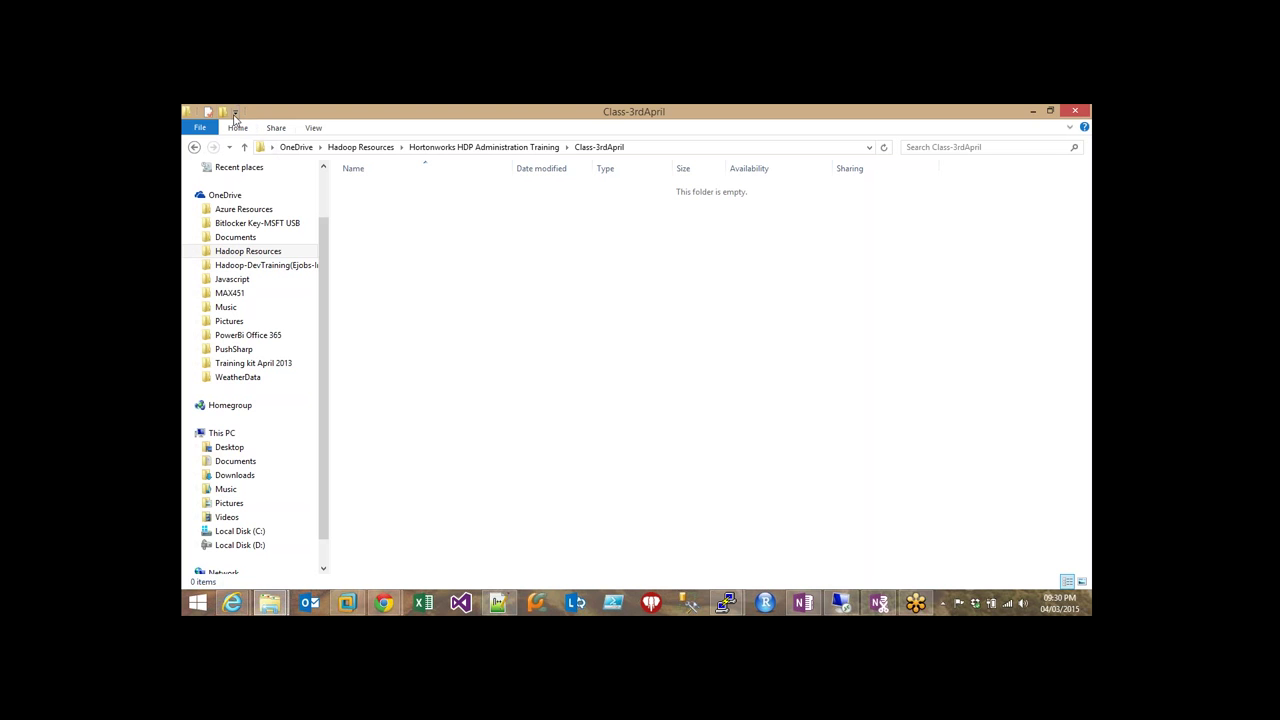
# Name the new subfolder Class-recording, then navigate back up and reopen Class-3rdApril.
pyautogui.write('Class-')
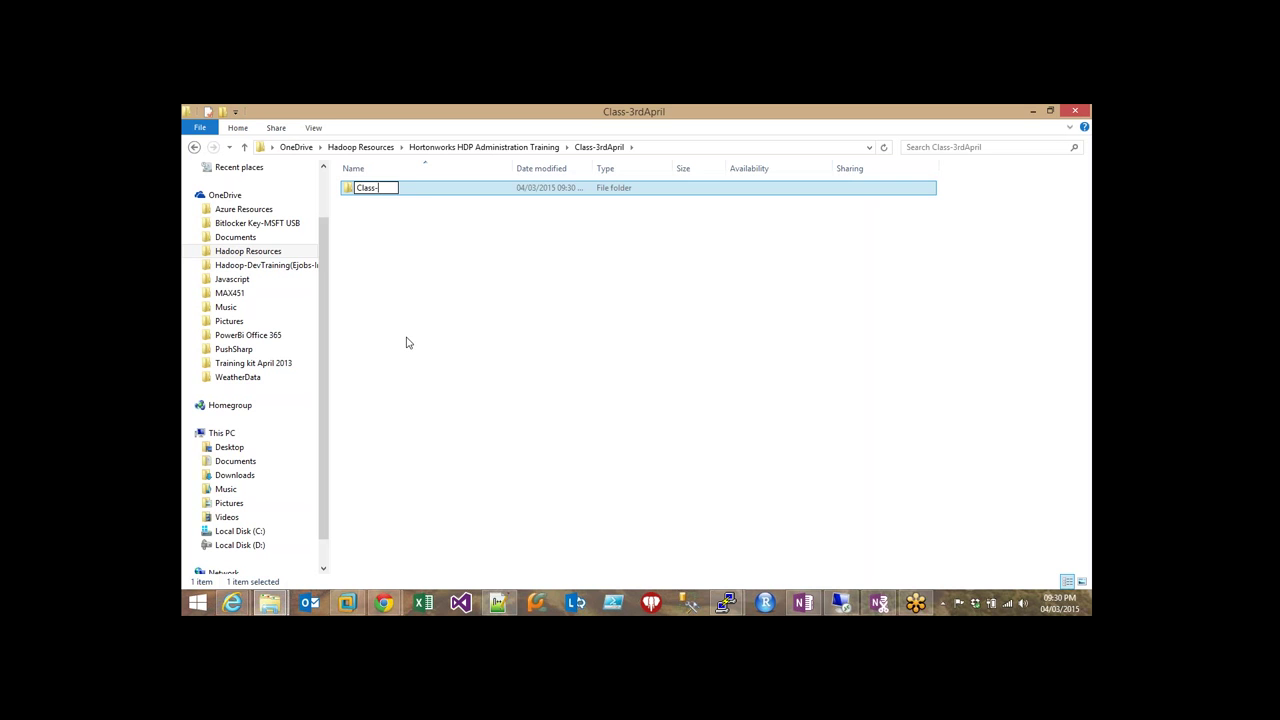
pyautogui.write('recording')
pyautogui.press('Return')
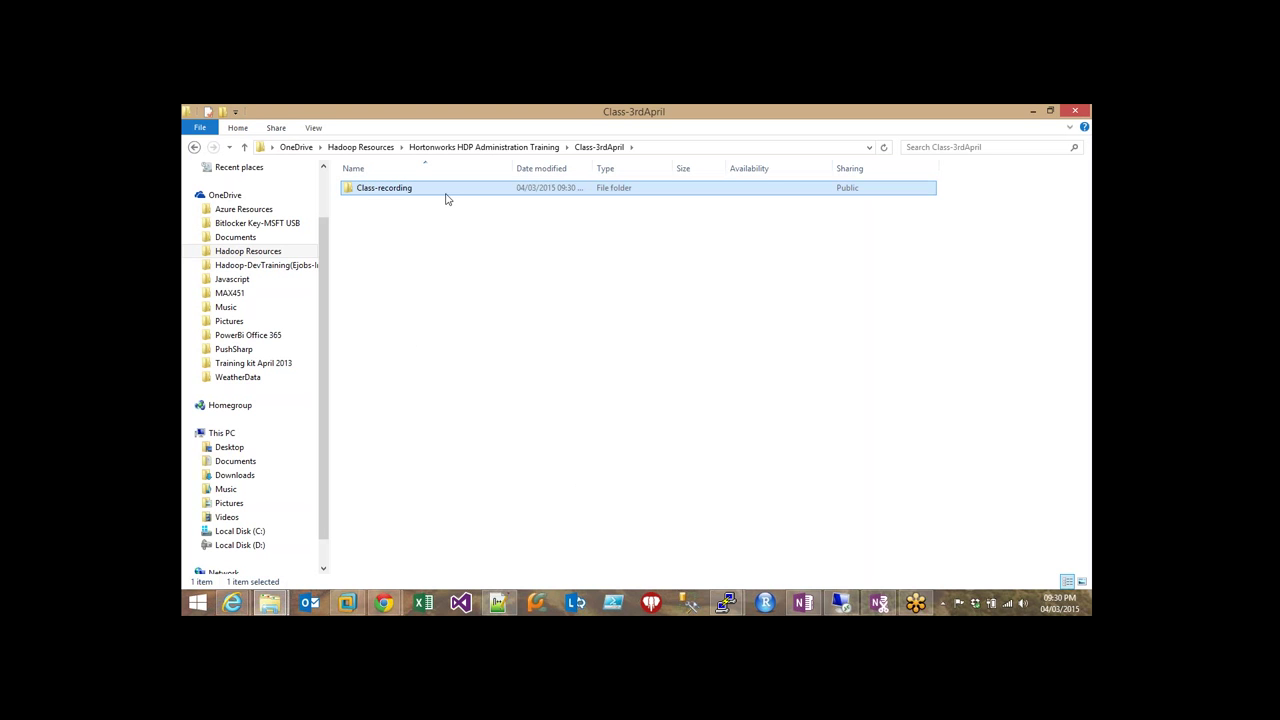
pyautogui.press('Return')
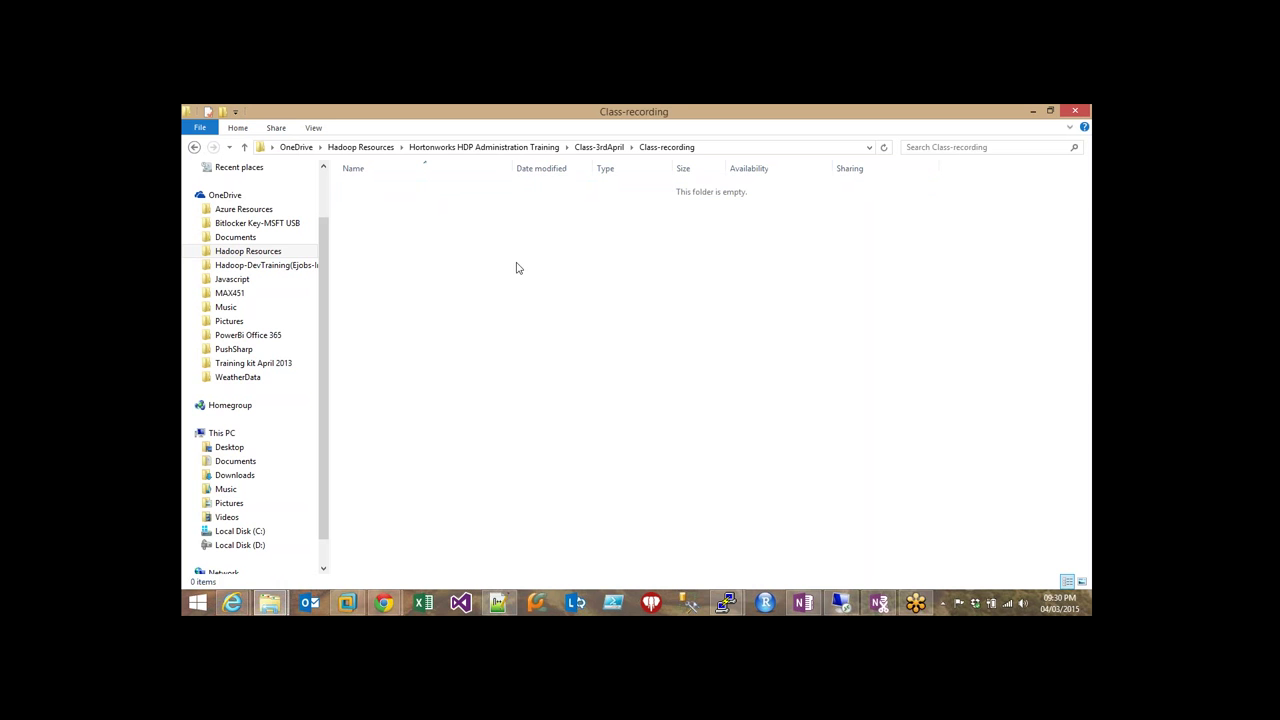
pyautogui.click(598, 147)
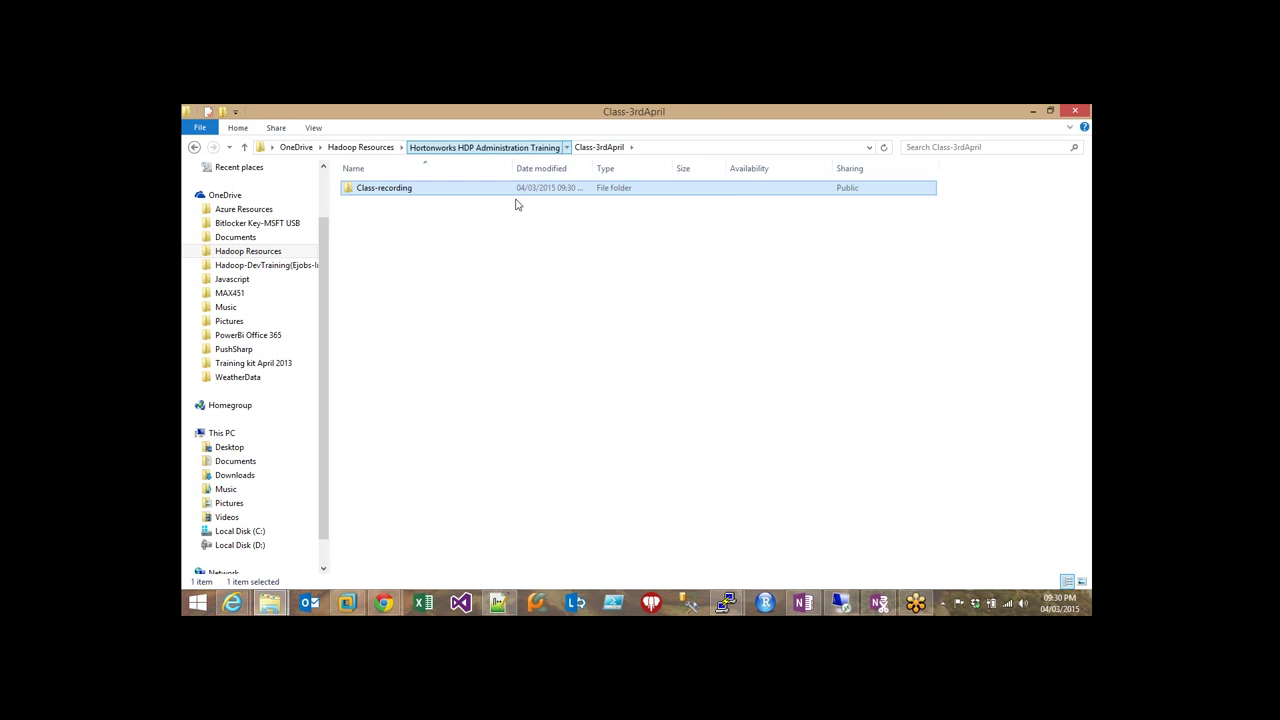
pyautogui.click(484, 147)
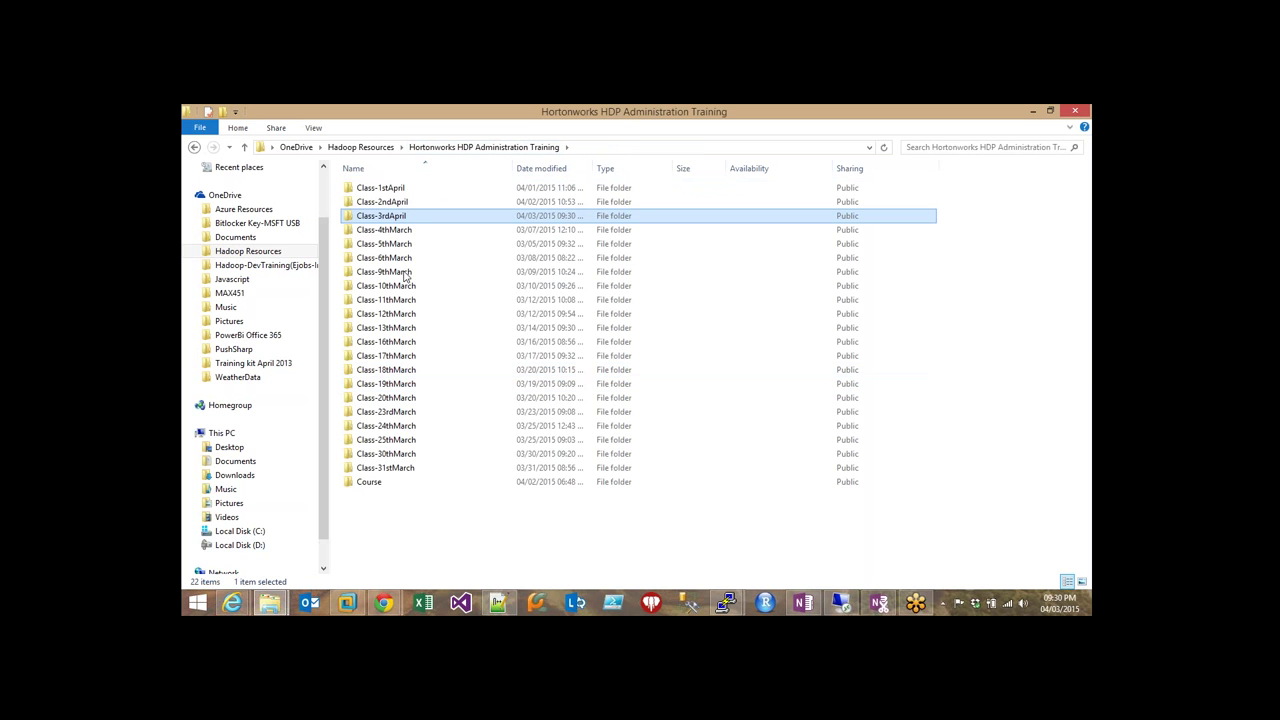
pyautogui.doubleClick(424, 217)
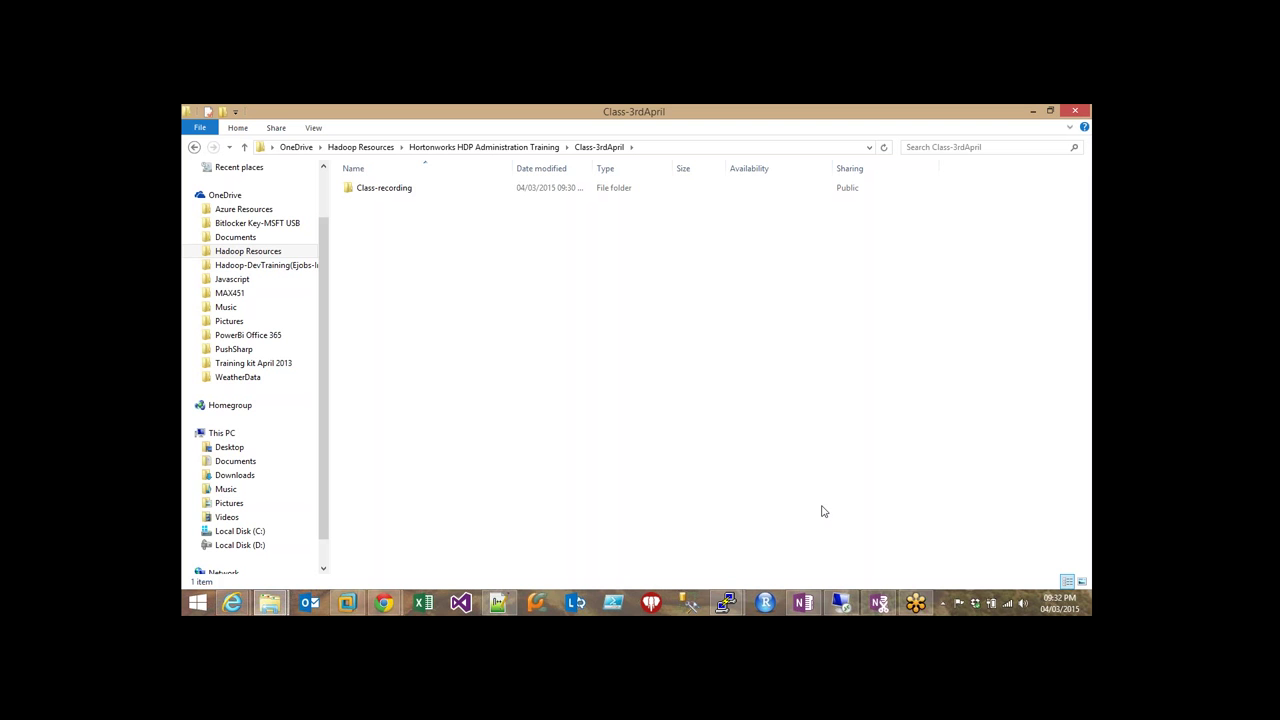
# Select and then deselect the Class-recording folder inside Class-3rdApril.
pyautogui.click(563, 194)
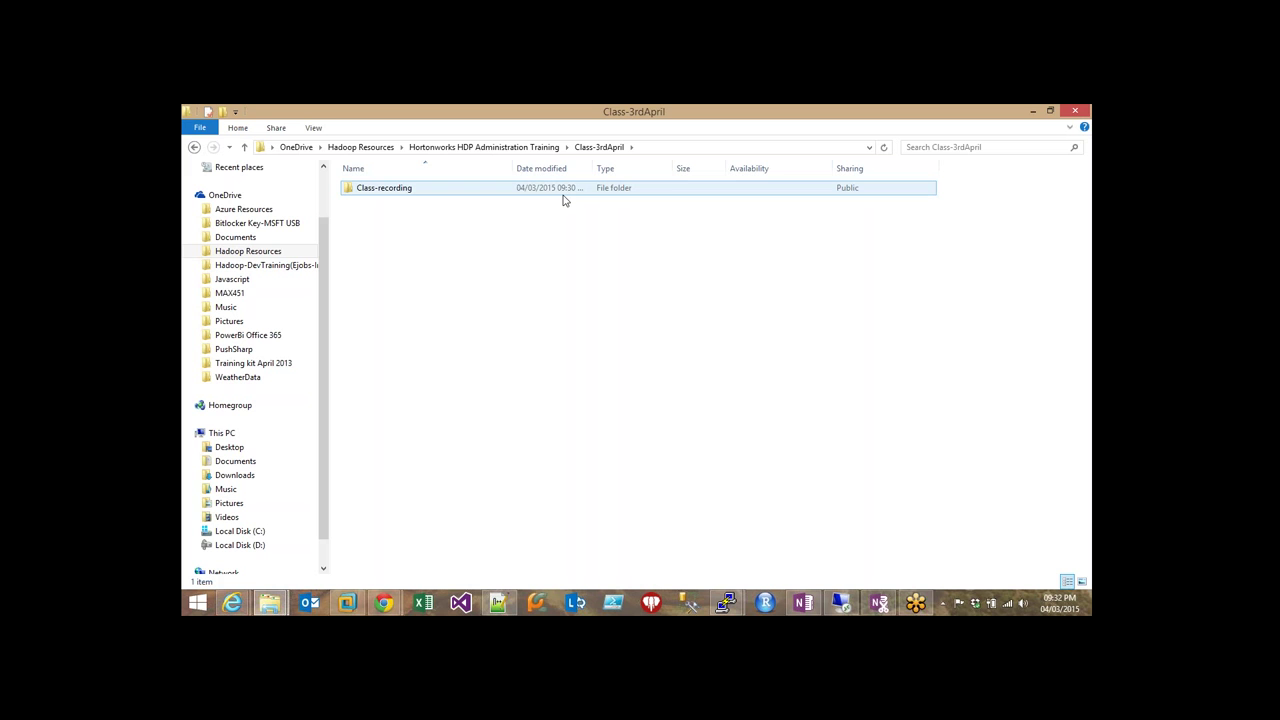
pyautogui.click(565, 225)
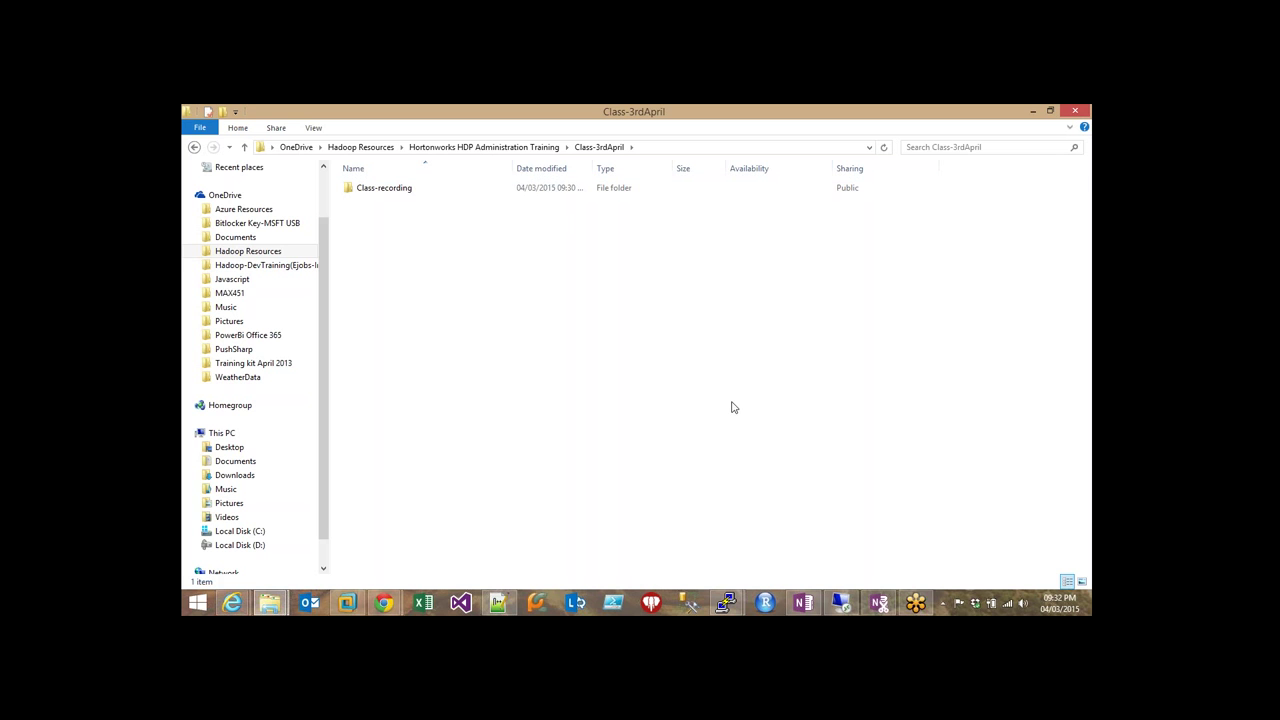